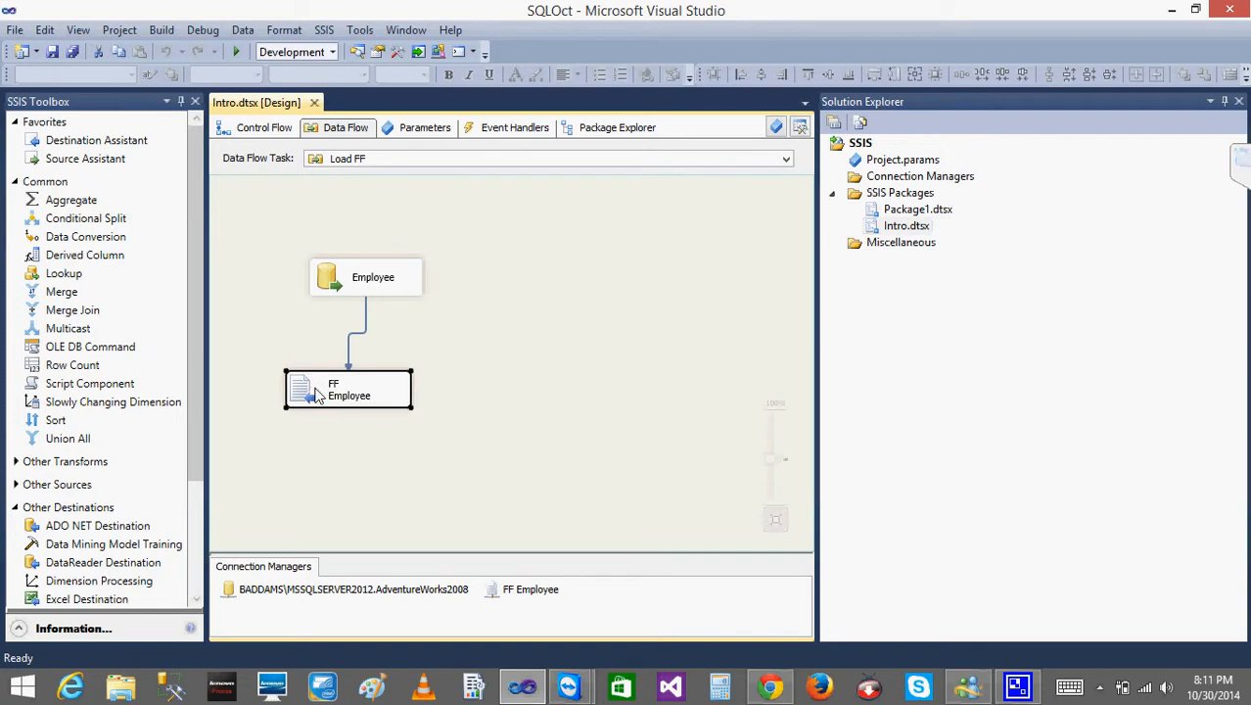
- Enable the disabled Load FF task in the package's control flow
left_click(260, 128)
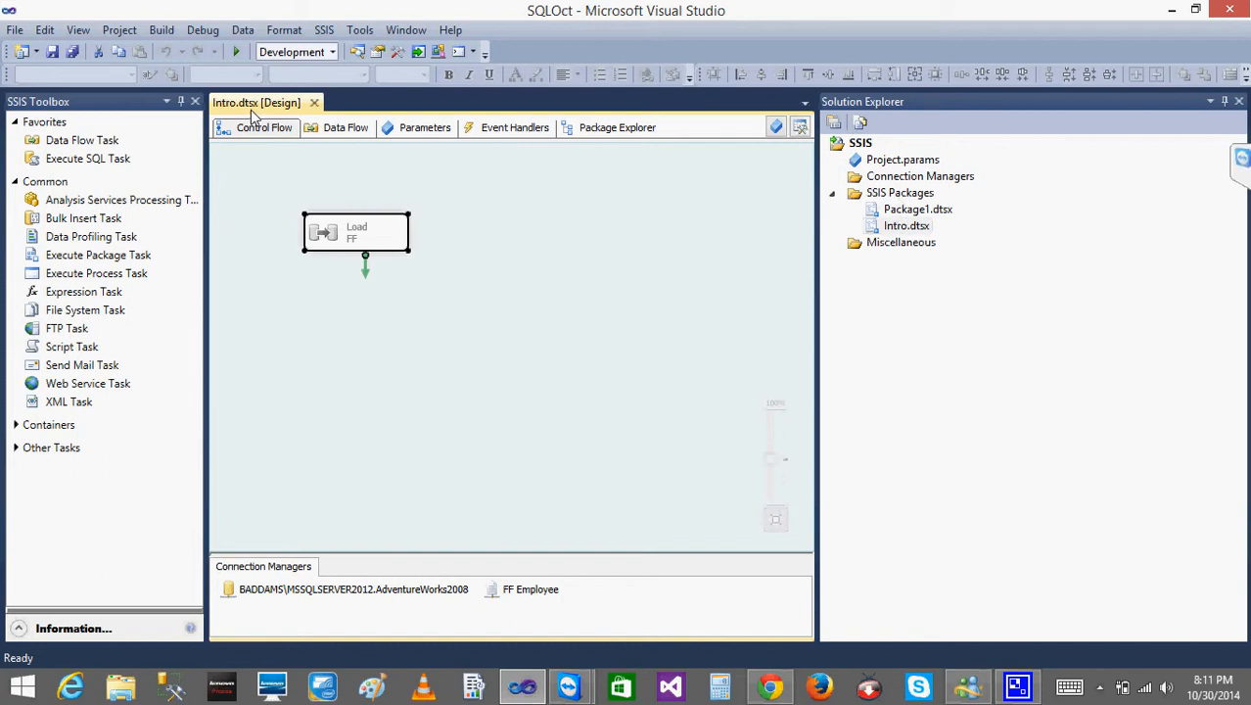
left_click(476, 220)
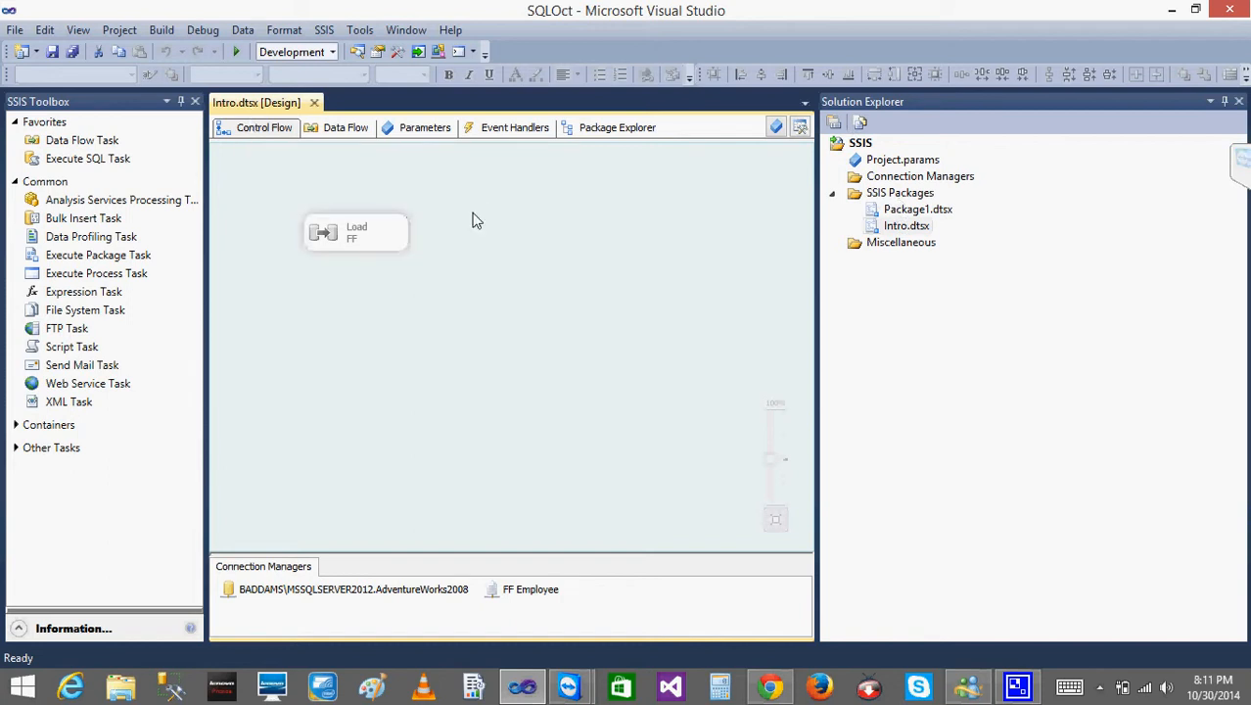
left_click(331, 240)
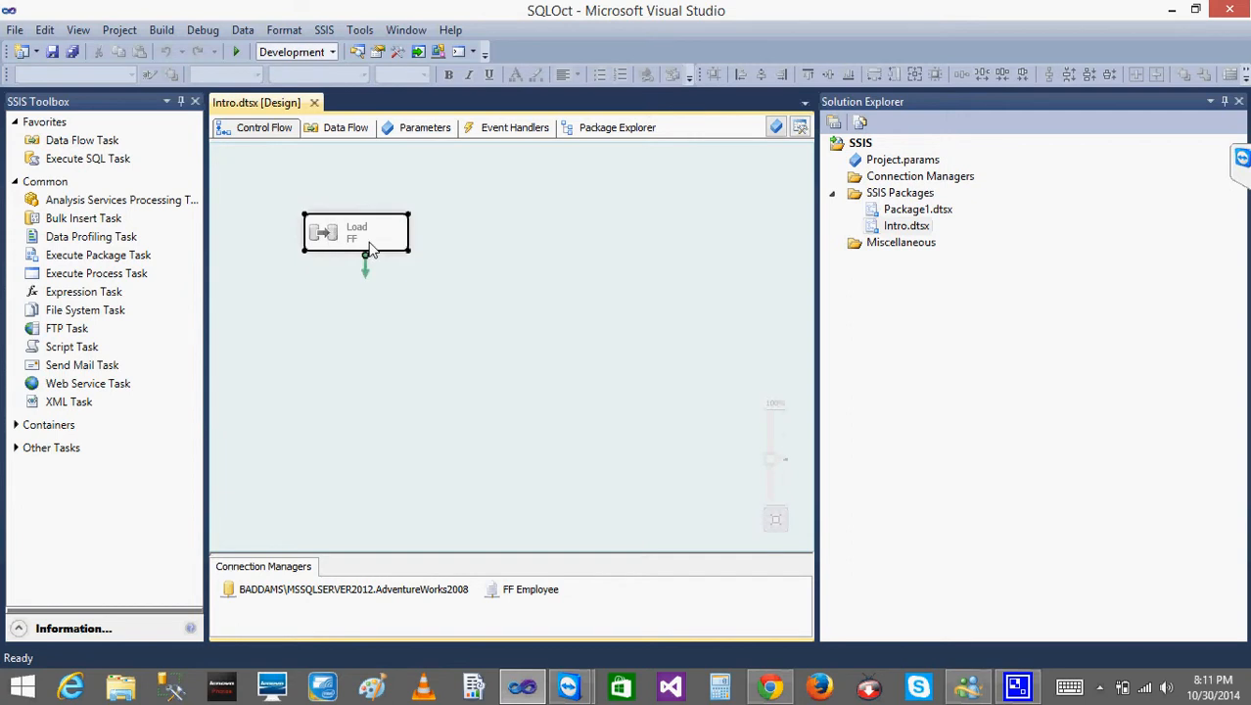
right_click(368, 243)
left_click(391, 266)
left_click(502, 275)
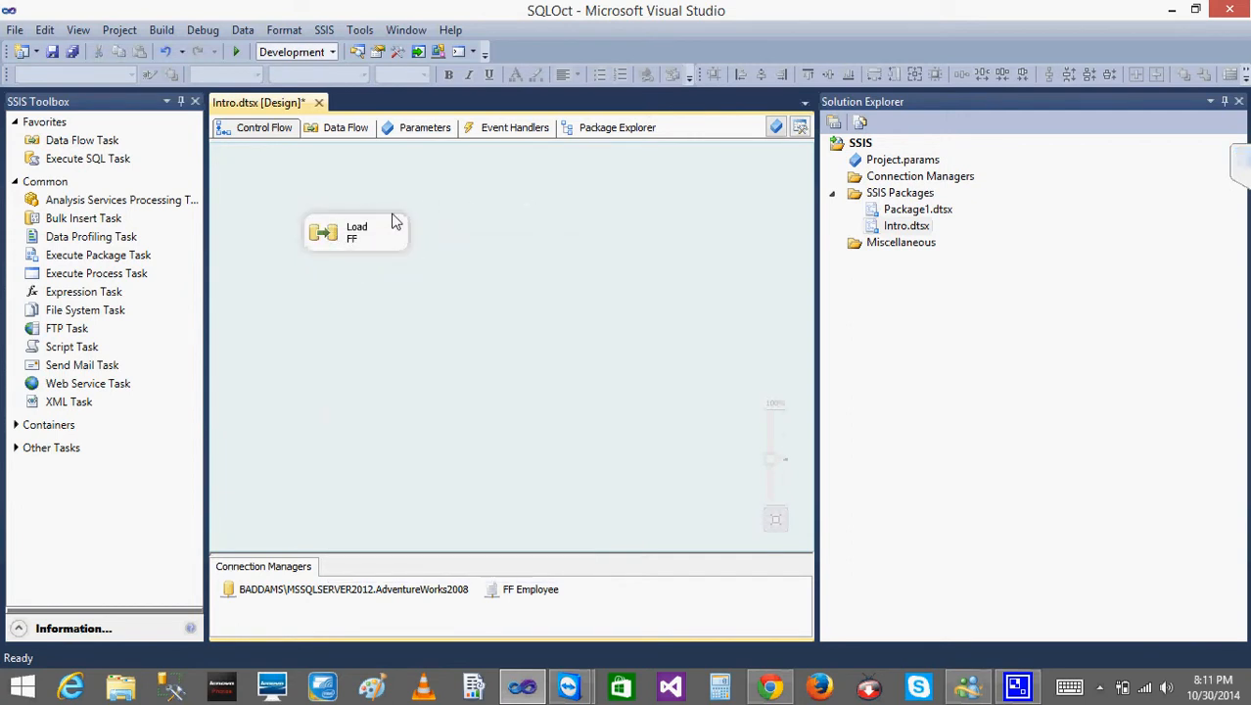
- Disable the Load FF task so it is skipped when the package runs
left_click(362, 241)
right_click(366, 248)
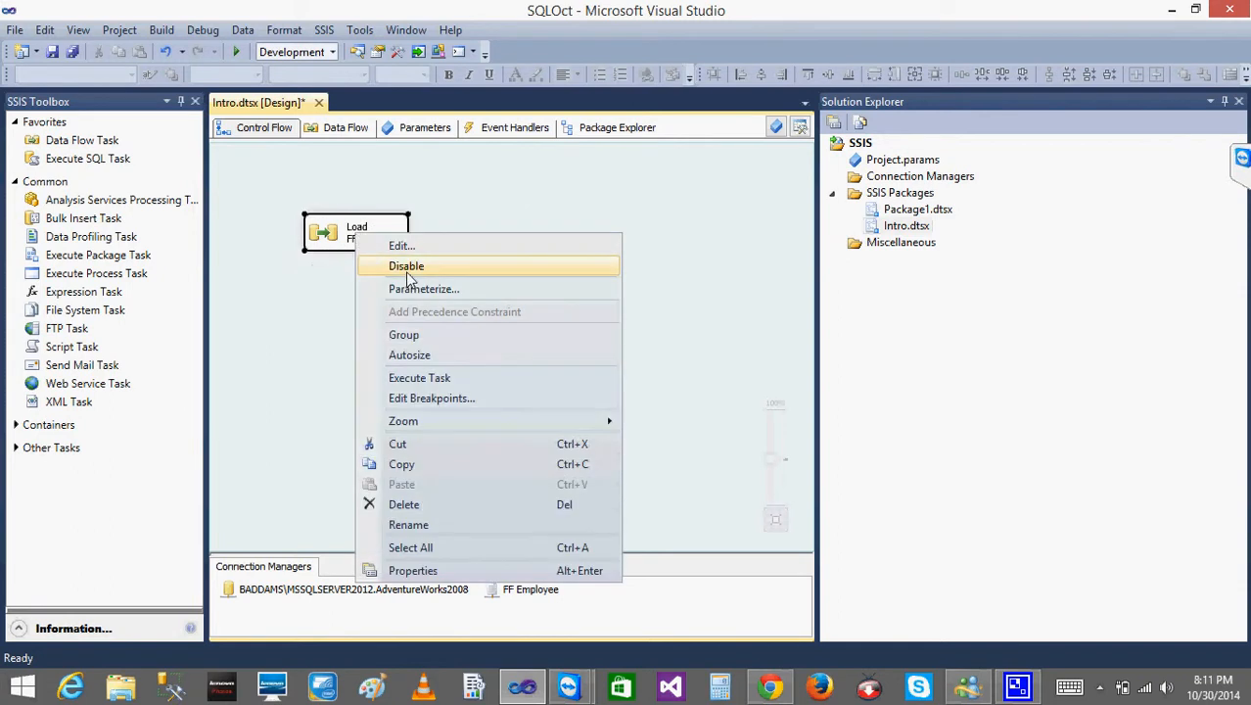
left_click(406, 266)
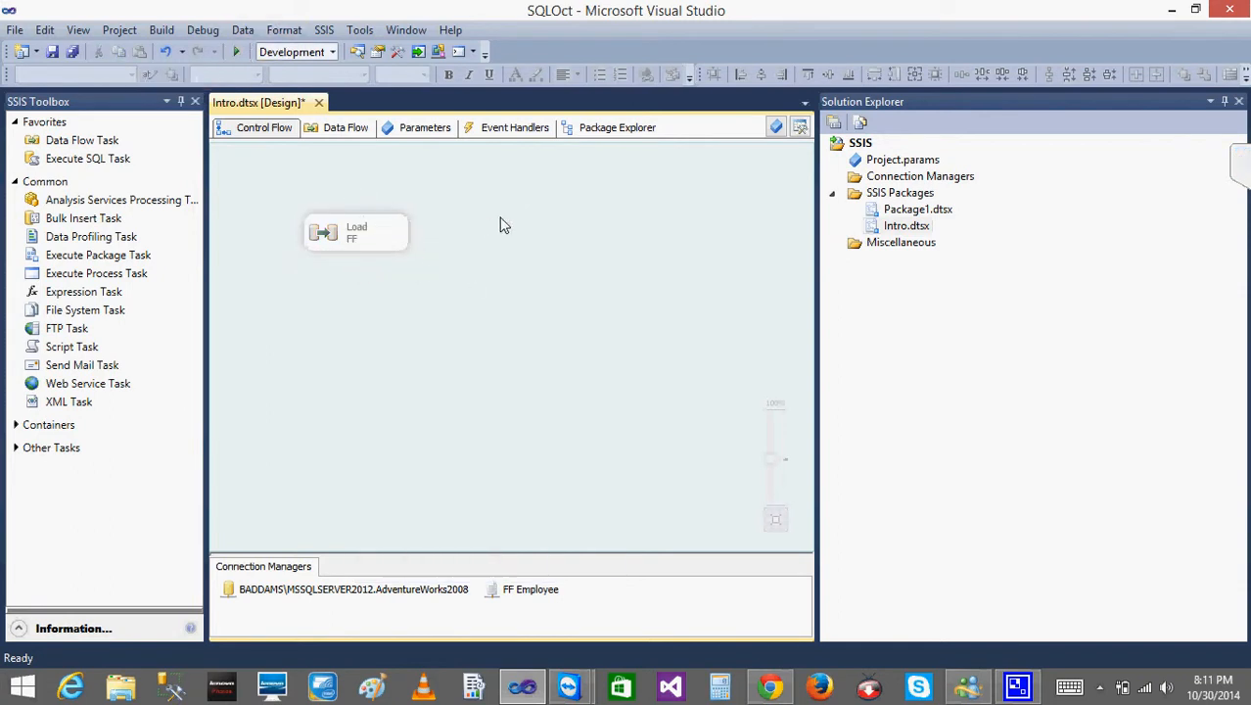
- Move the Load FF task toward the canvas's upper-left corner, add a new Data Flow Task below it and open its data flow
left_click_drag(310, 244, 253, 190)
left_click(326, 282)
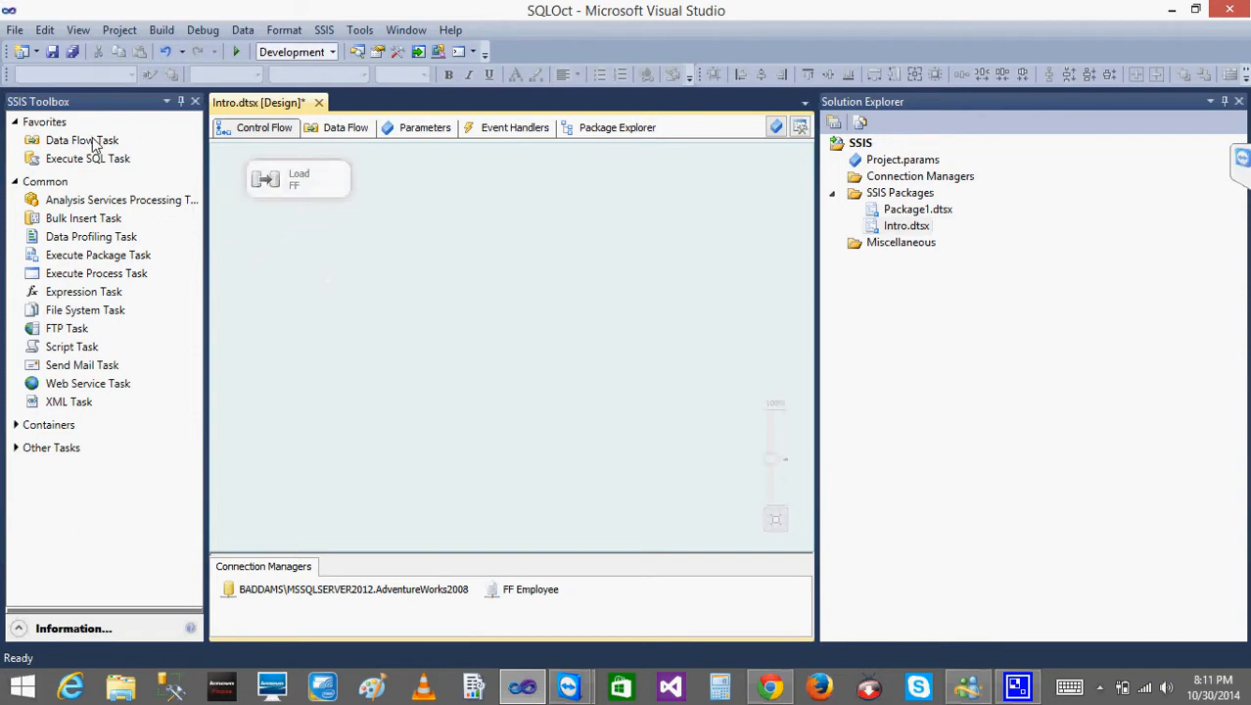
left_click_drag(95, 140, 409, 270)
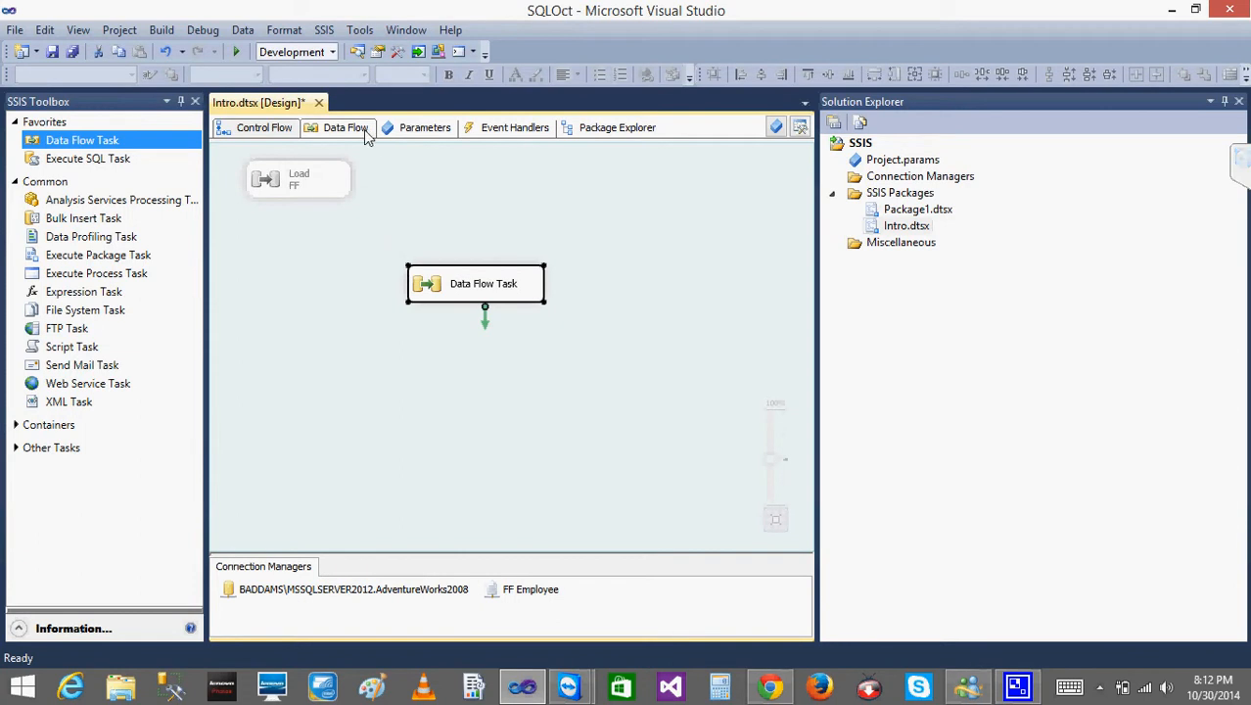
double_click(434, 285)
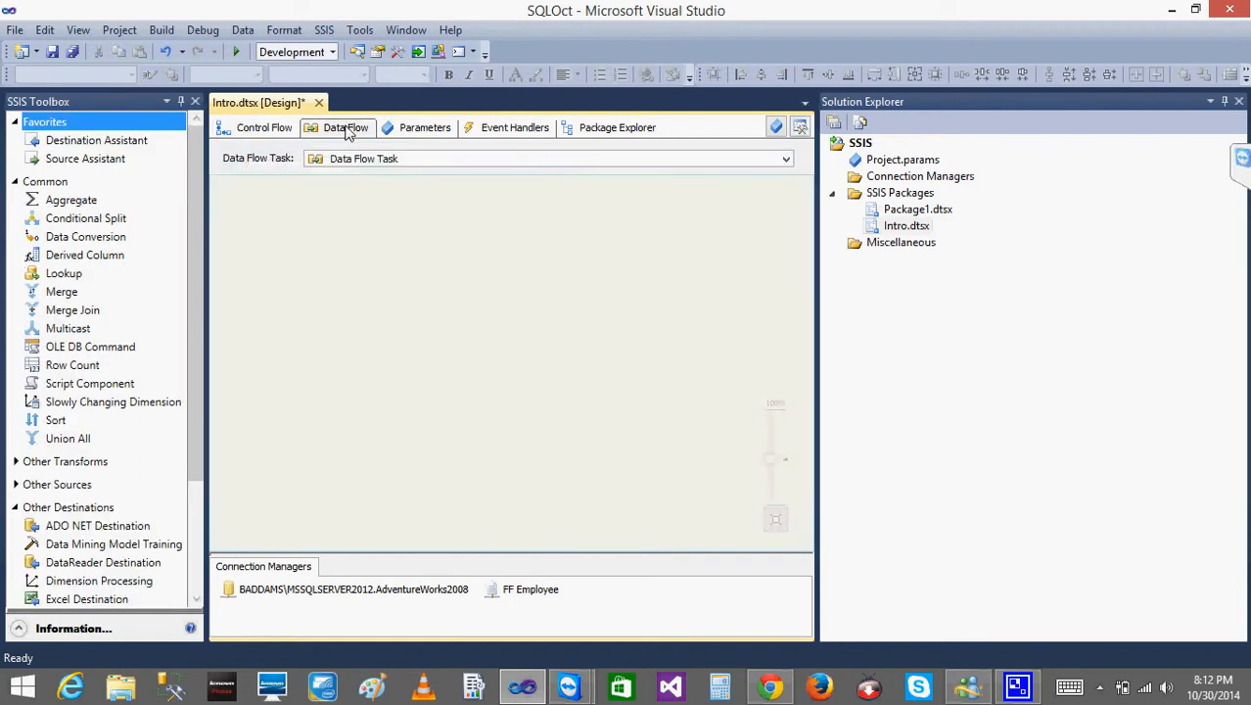
left_click(14, 510)
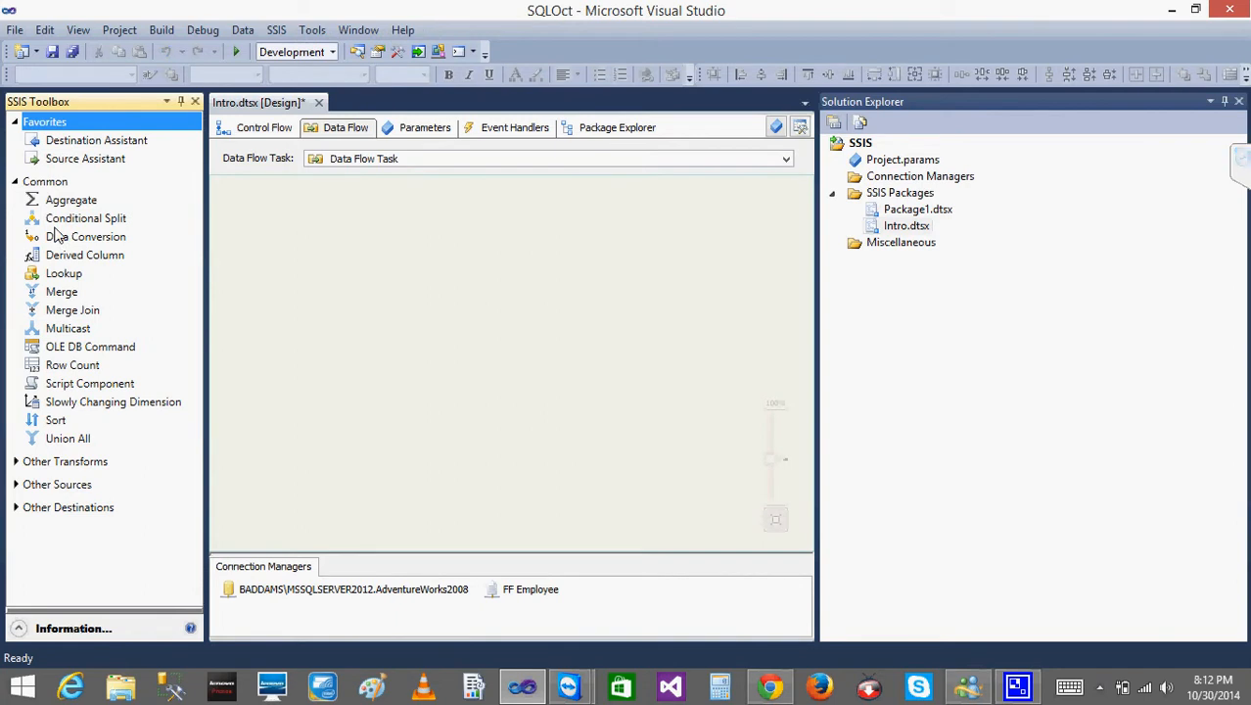
left_click(65, 206)
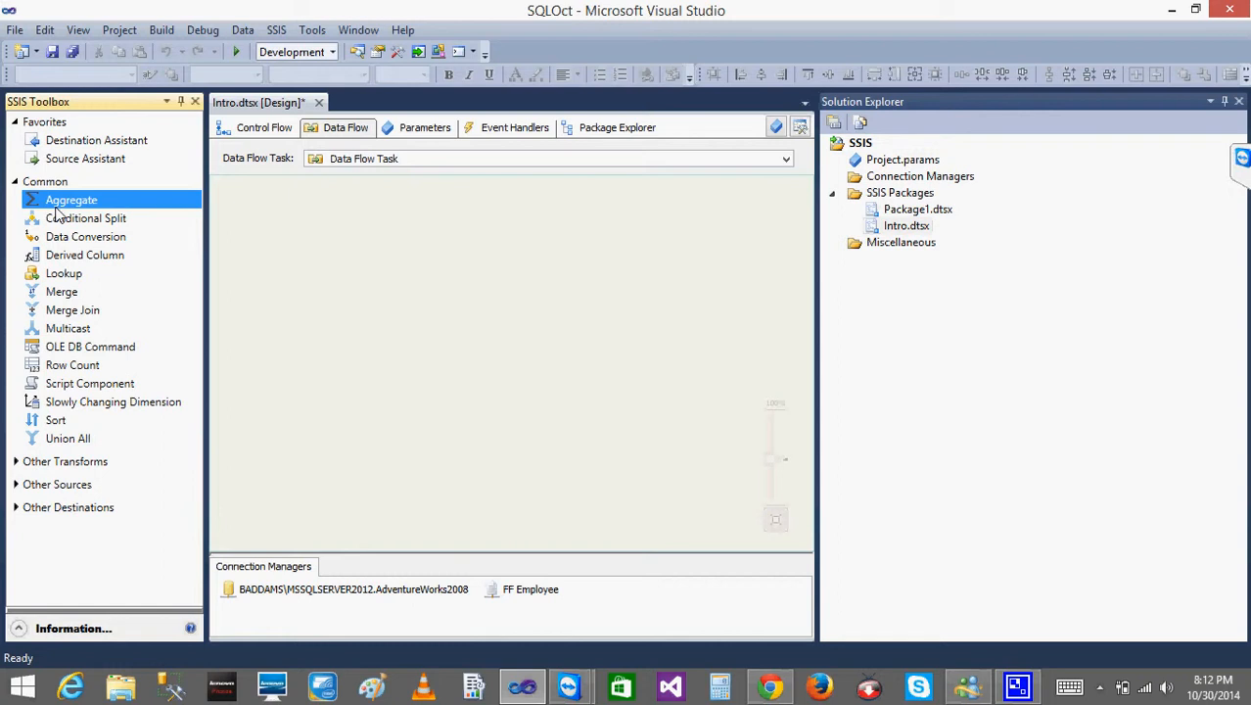
- Switch to SQL Server Management Studio, connect to the local database engine, examine the test database's tables, and return to Visual Studio
left_click(171, 688)
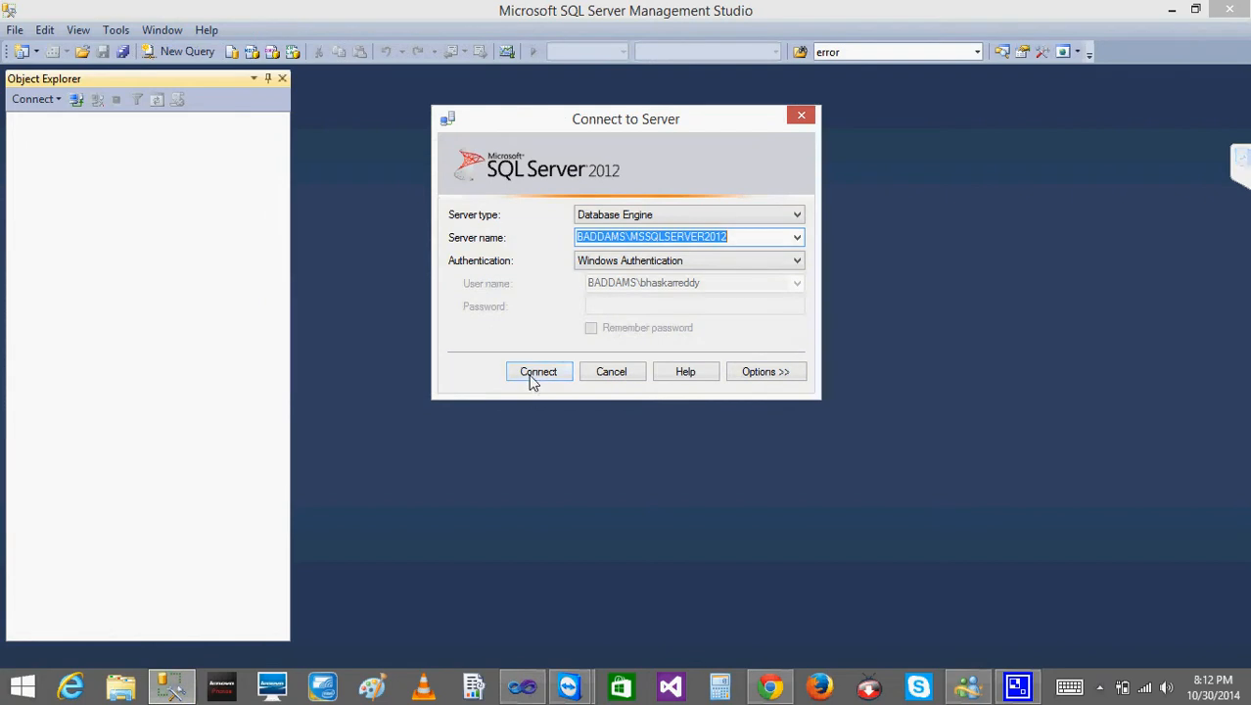
left_click(530, 379)
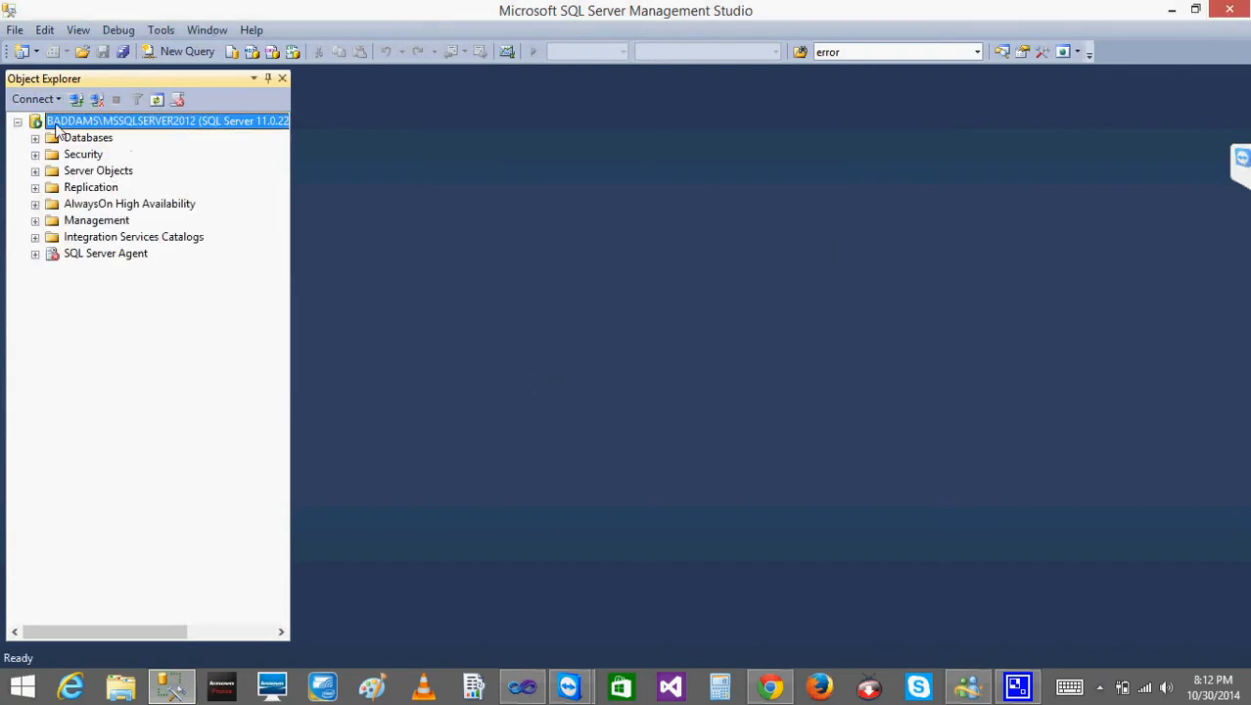
left_click(35, 138)
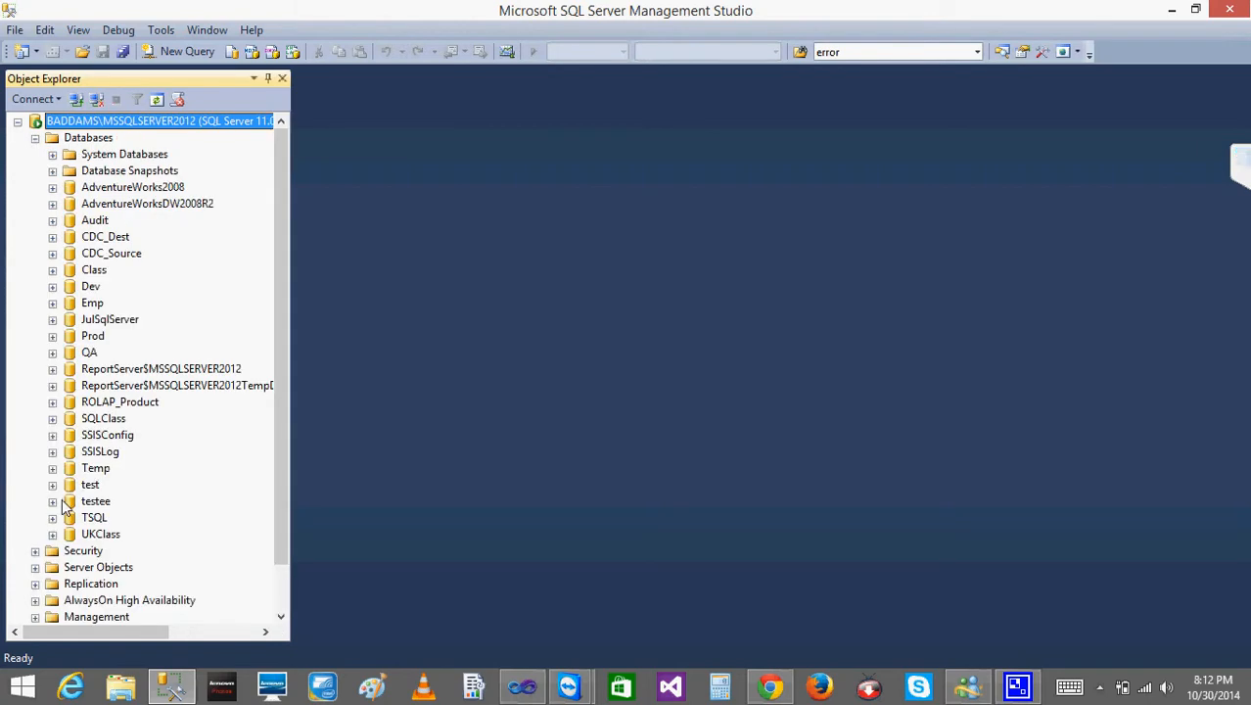
left_click(53, 486)
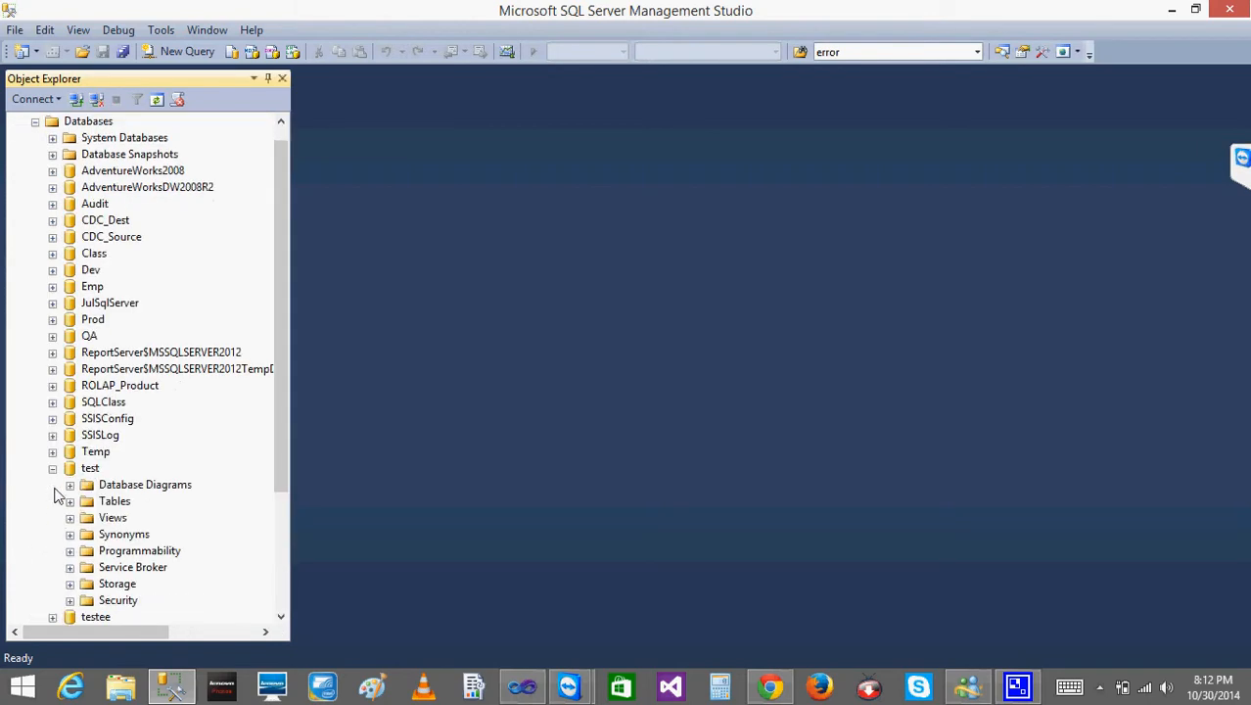
left_click(70, 501)
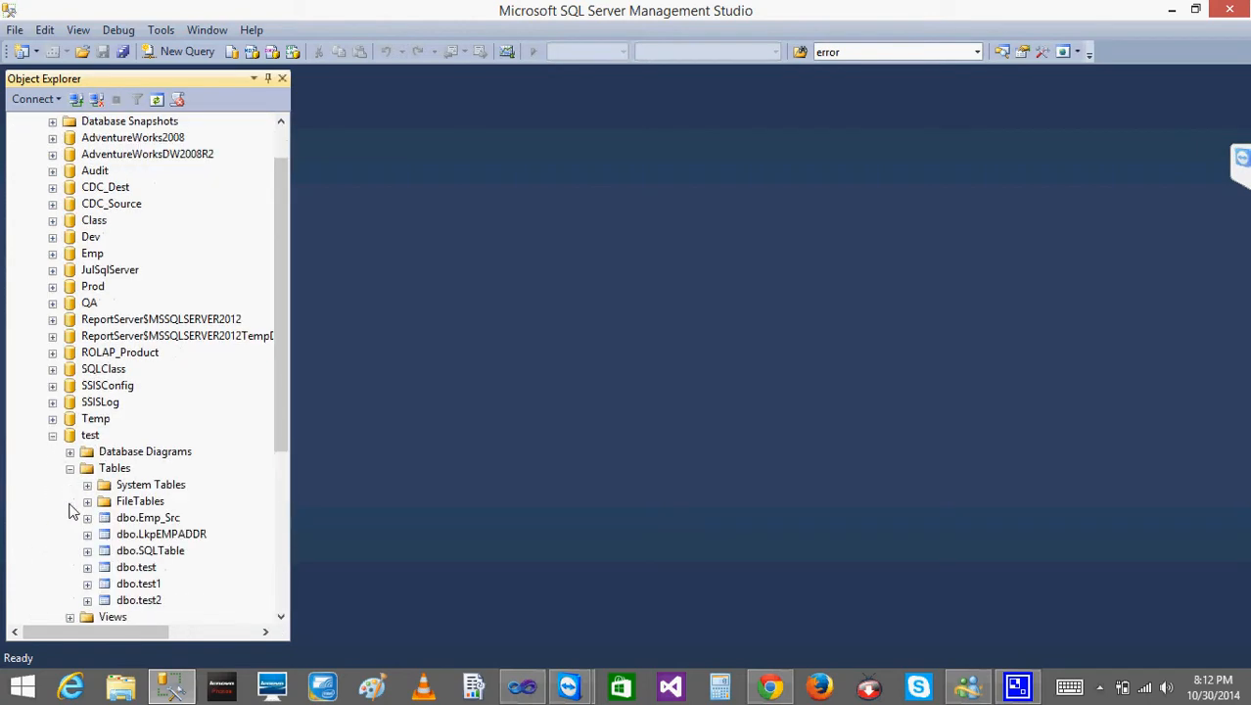
left_click(1170, 9)
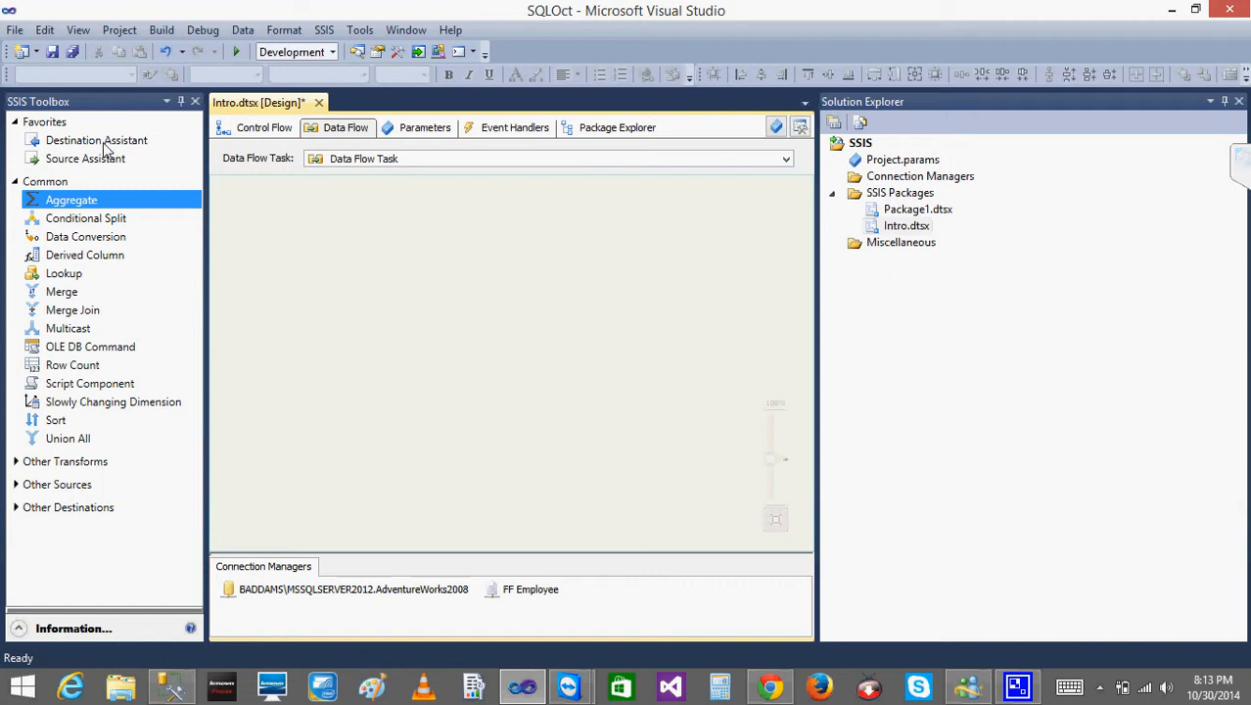
- Examine the SQL Server, Excel and Oracle connection choices in the Destination Assistant and leave without adding a destination
left_click_drag(102, 145, 476, 331)
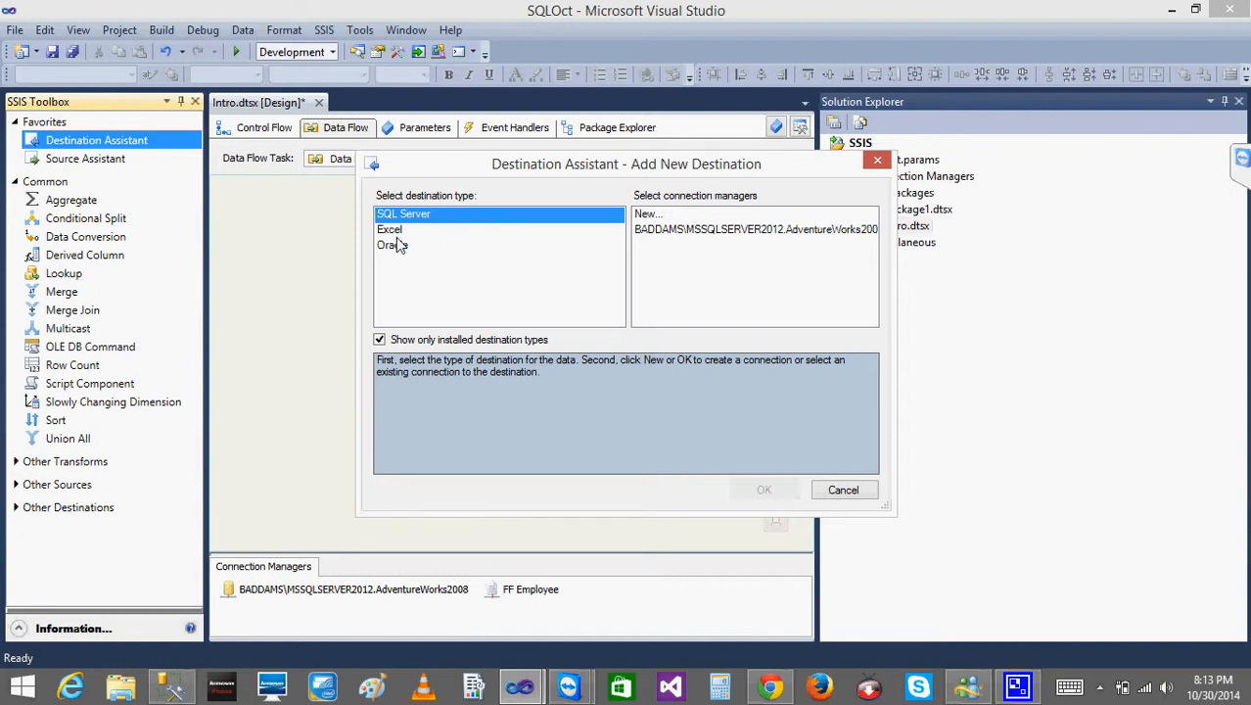
left_click(416, 266)
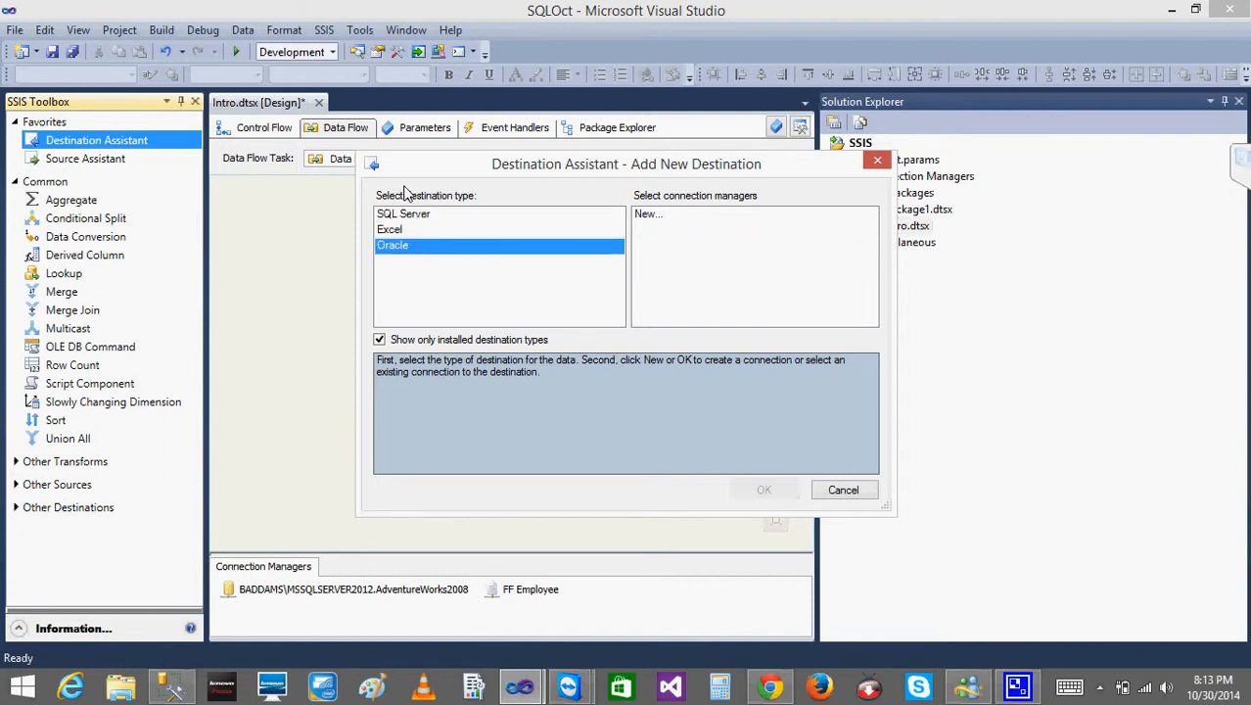
left_click(395, 216)
left_click(395, 233)
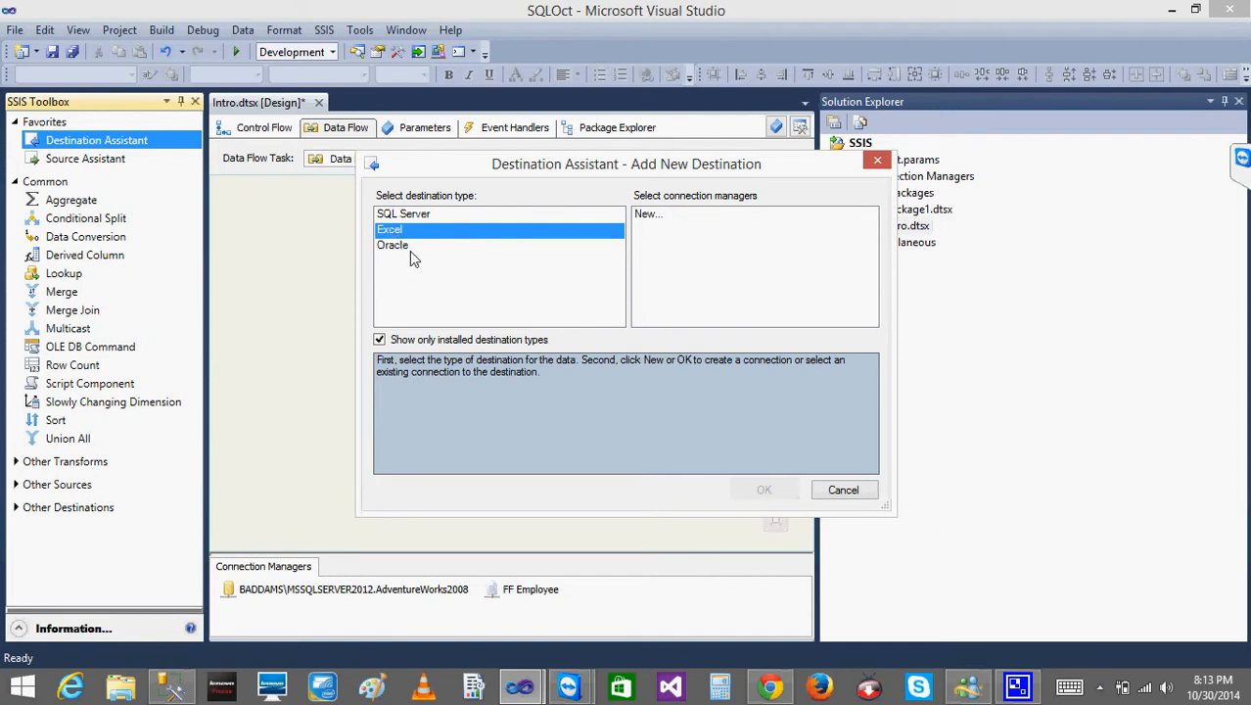
left_click(411, 250)
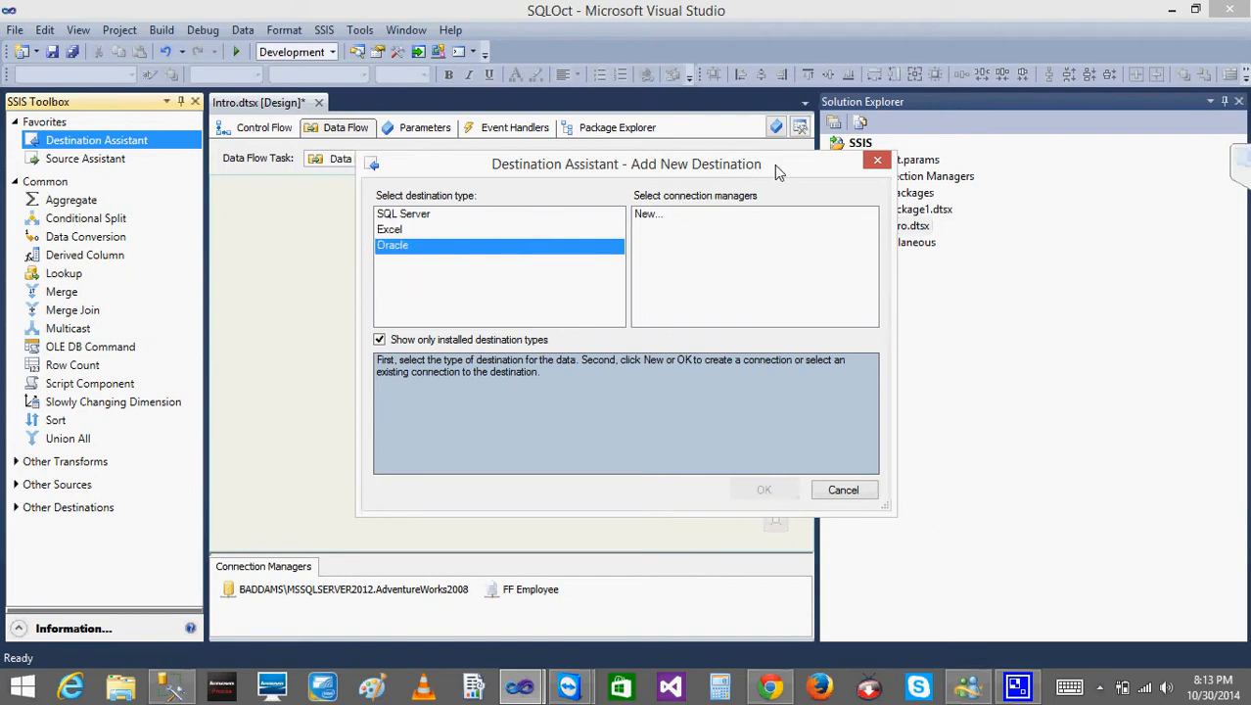
left_click(648, 219)
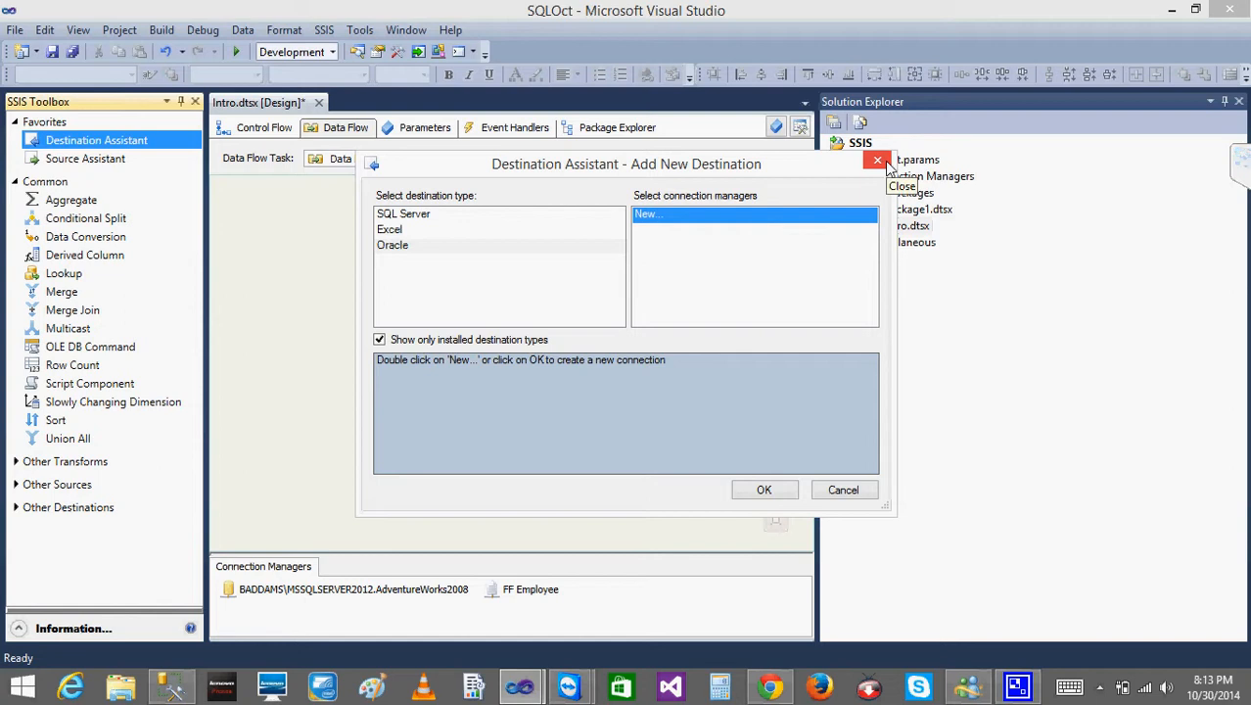
key("super+c")
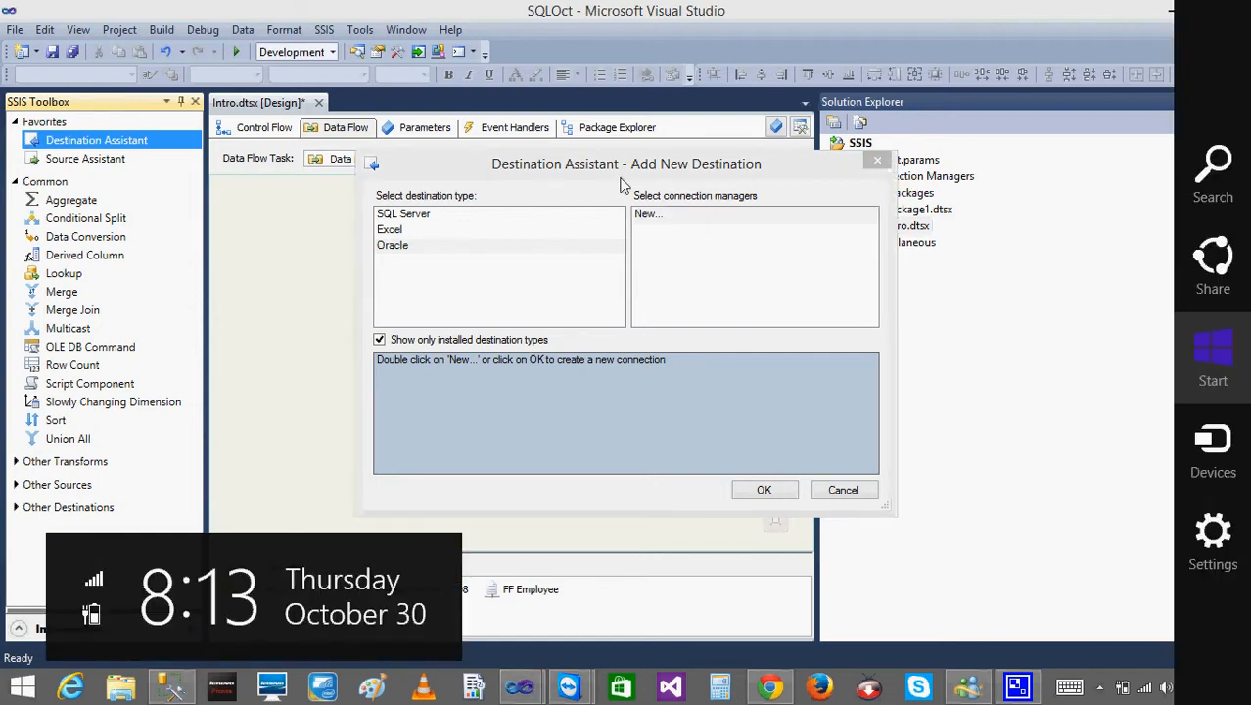
left_click(877, 164)
left_click(842, 489)
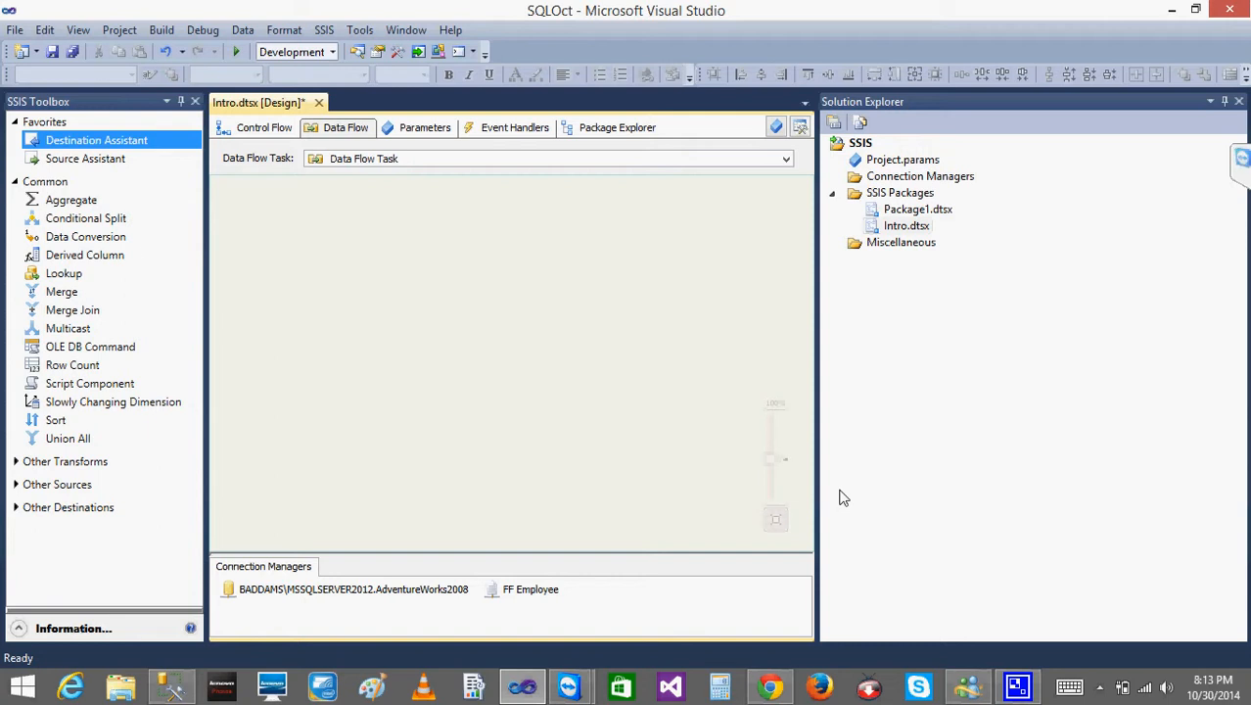
- Add an OLE DB Source from the other sources to the middle of the empty data flow
left_click(17, 121)
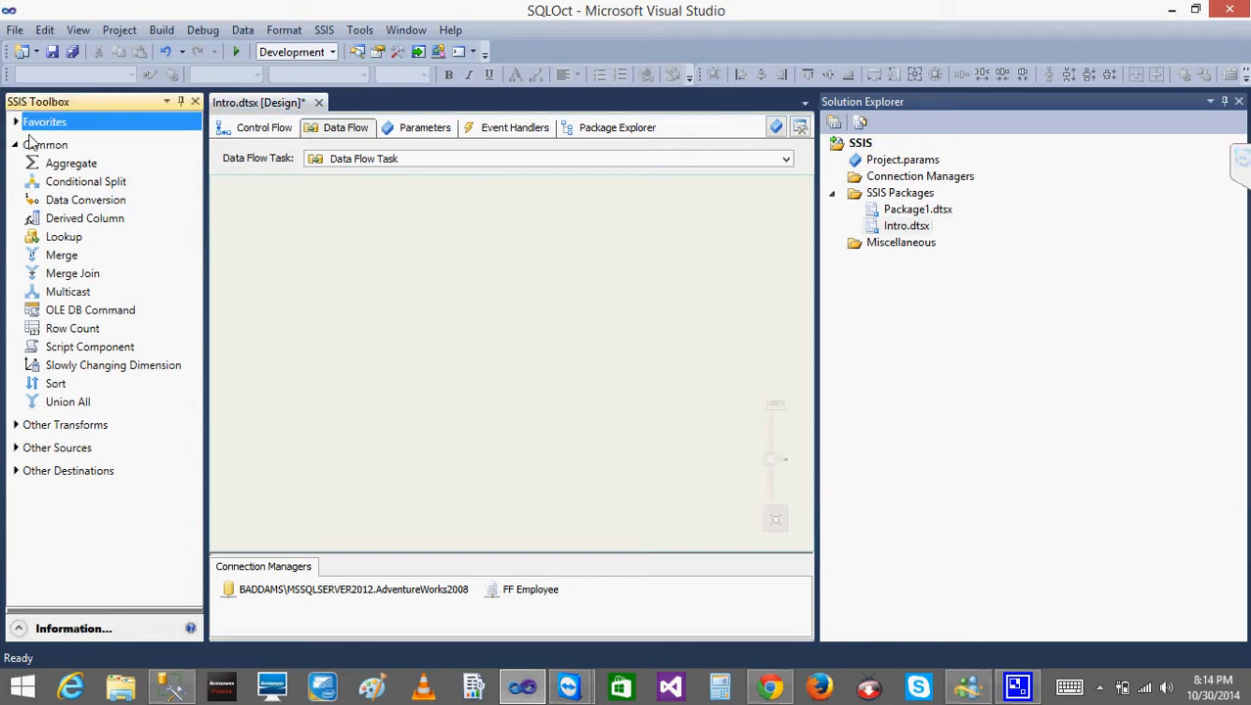
left_click(17, 448)
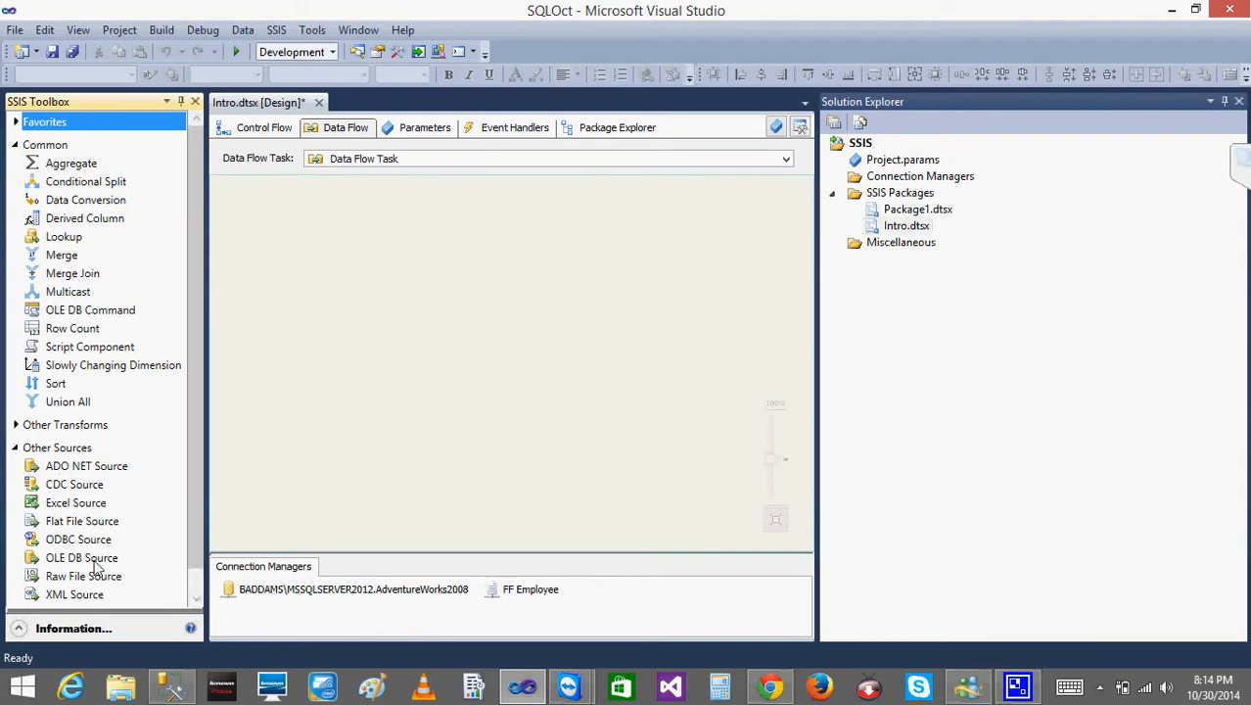
left_click_drag(95, 563, 388, 322)
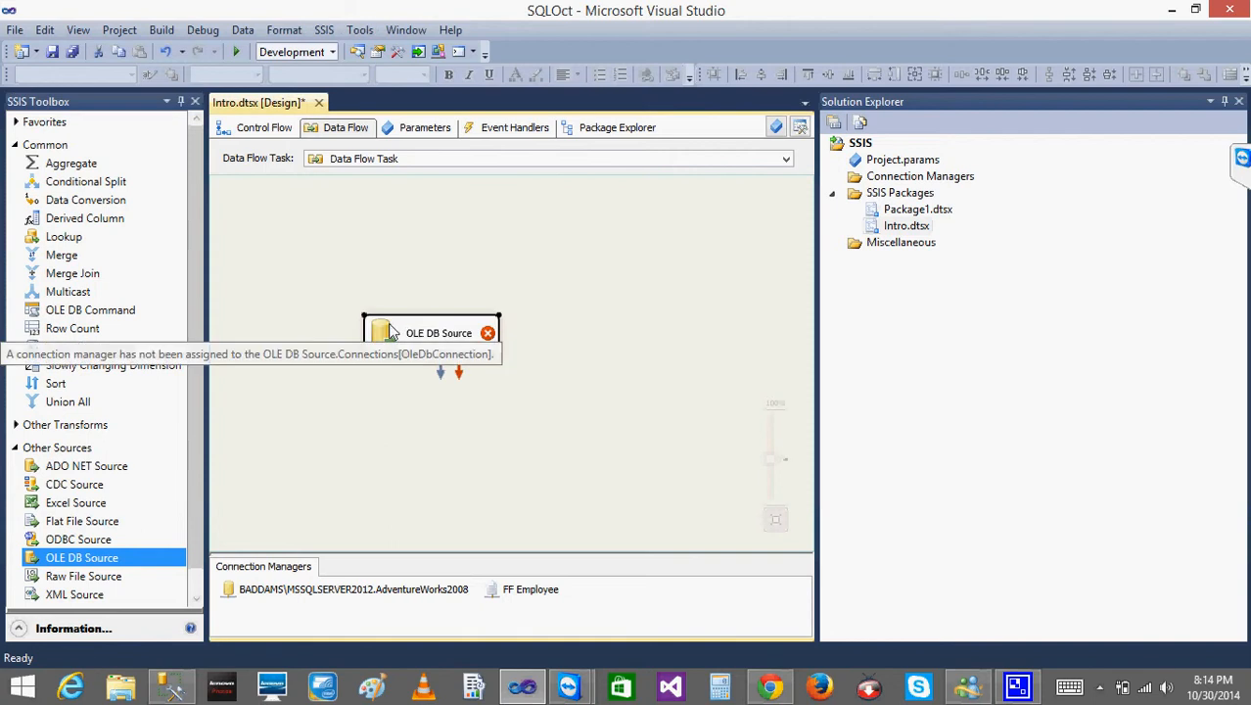
- Examine the connection manager and data access settings of the OLE DB Source without changing them
double_click(388, 333)
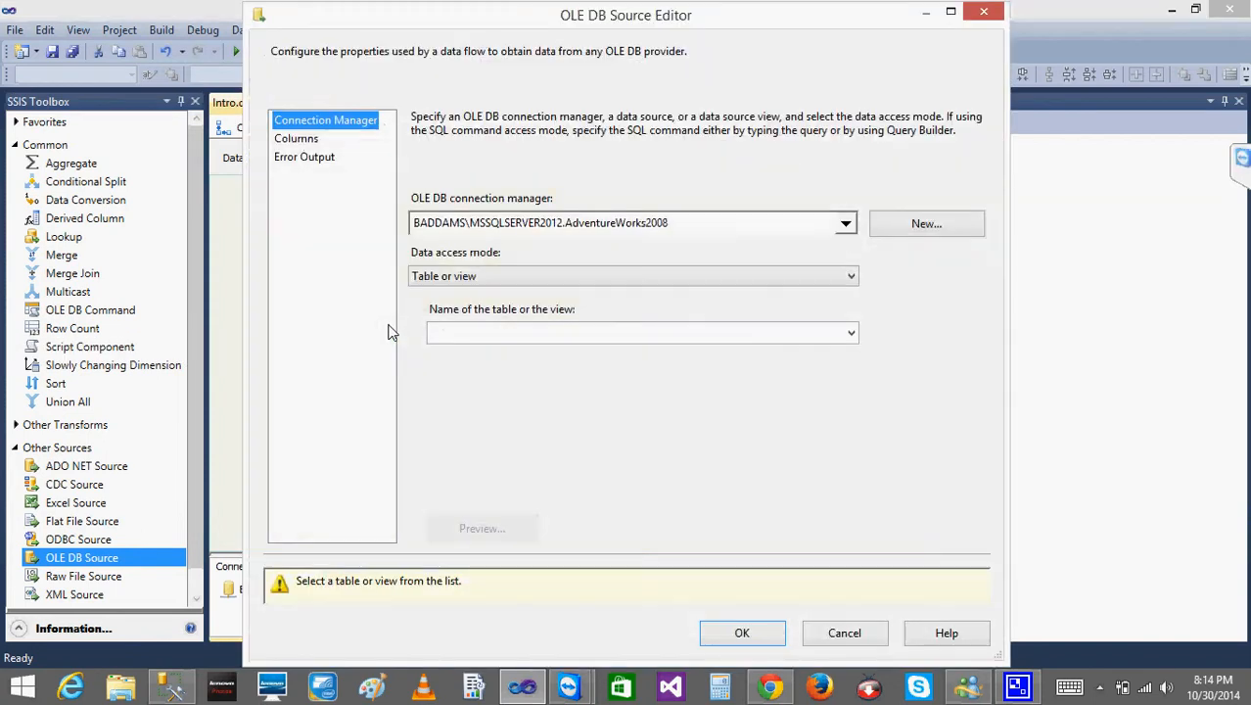
left_click(844, 634)
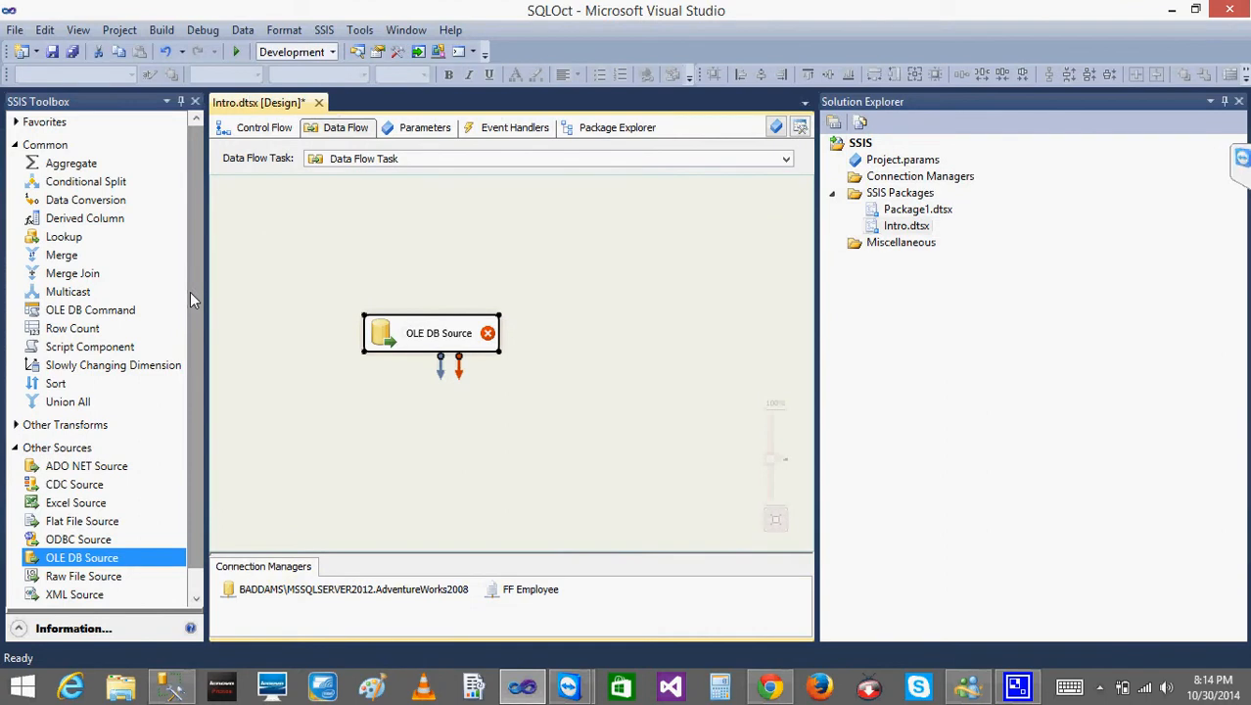
double_click(387, 348)
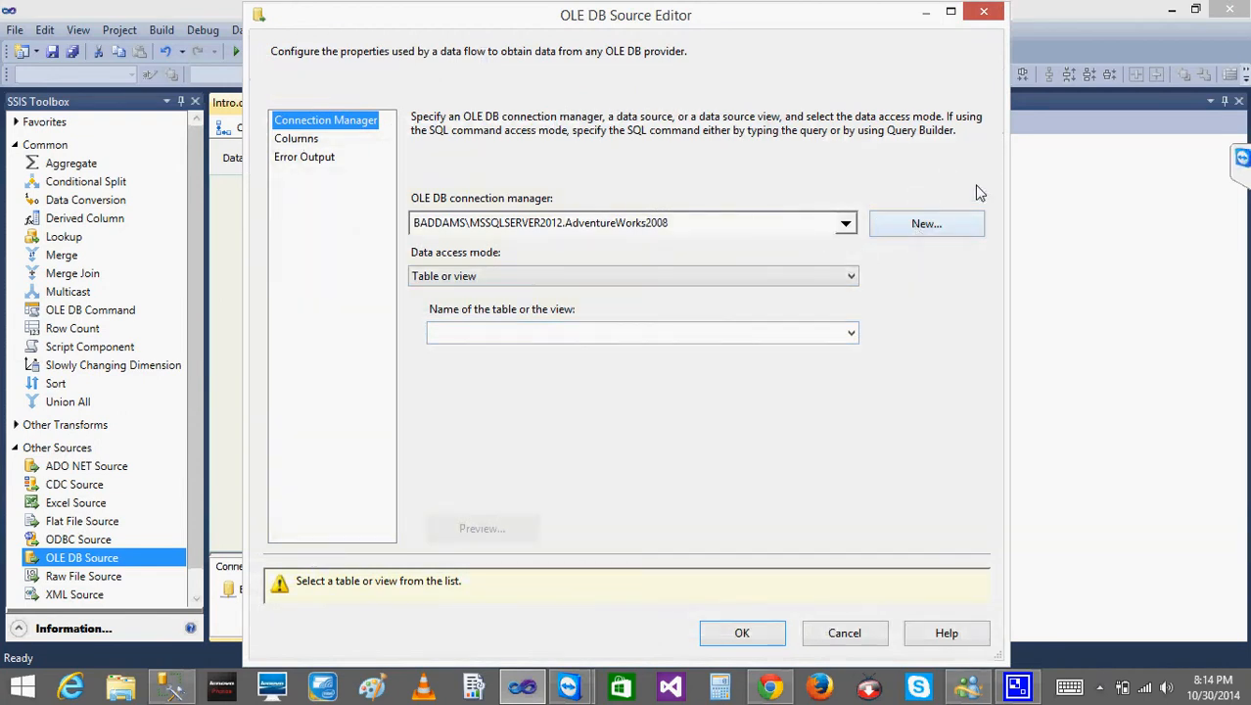
left_click(847, 634)
- Review the connection manager types available for the package and leave without adding one
right_click(681, 621)
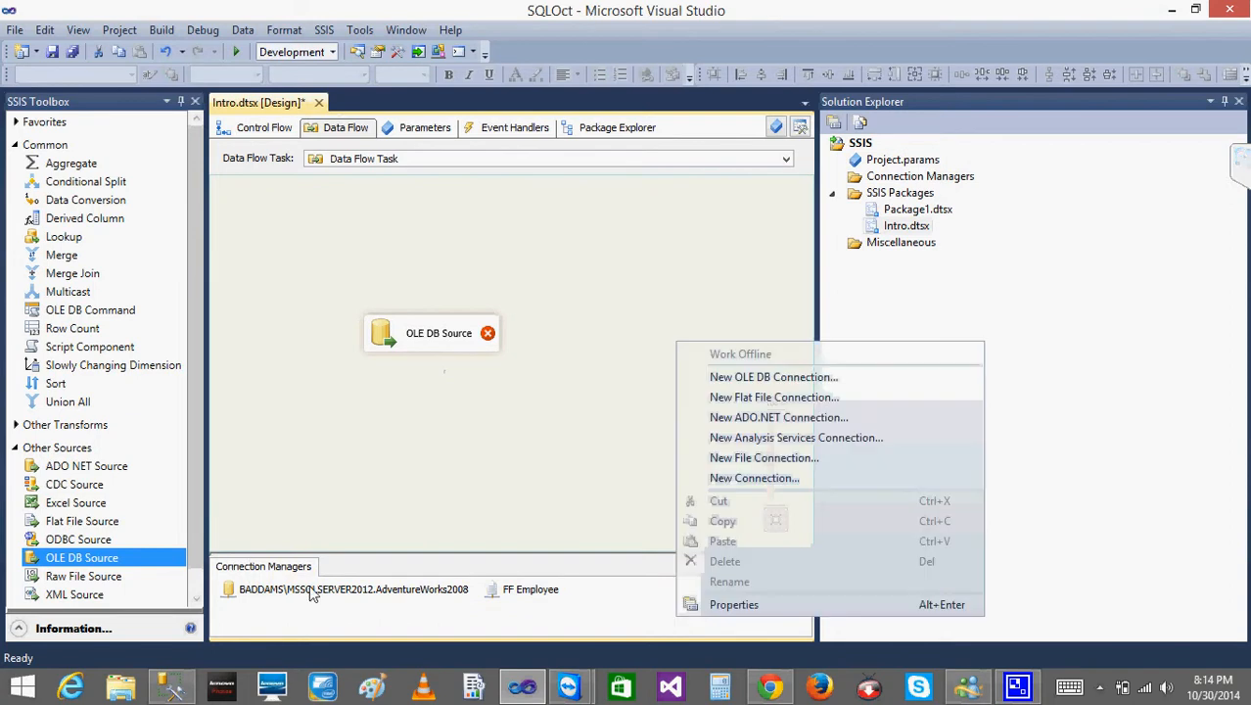
left_click(763, 478)
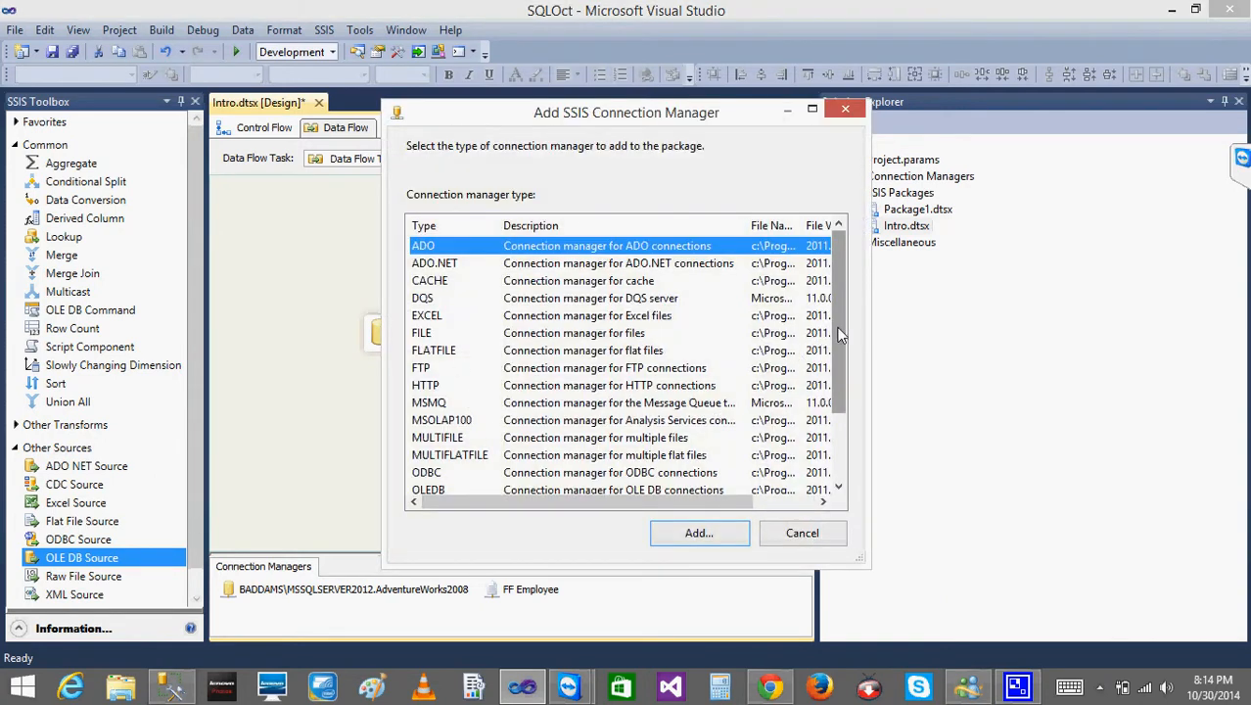
left_click_drag(840, 334, 833, 393)
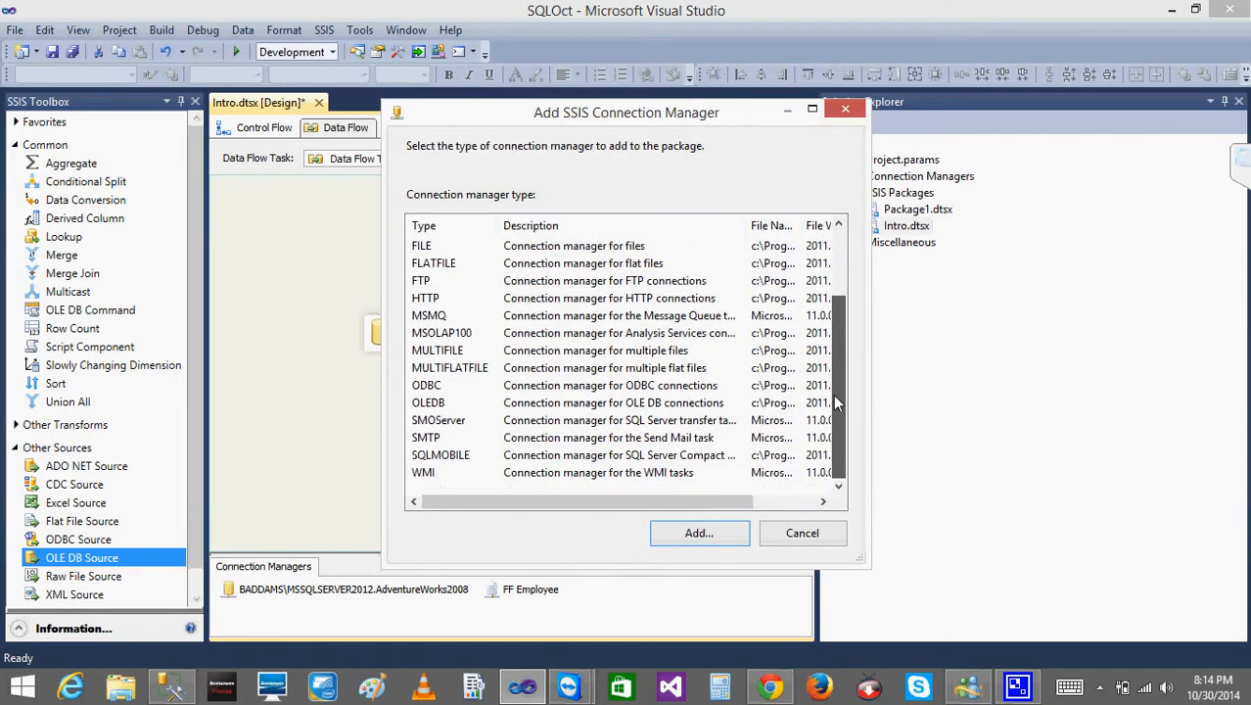
left_click(802, 533)
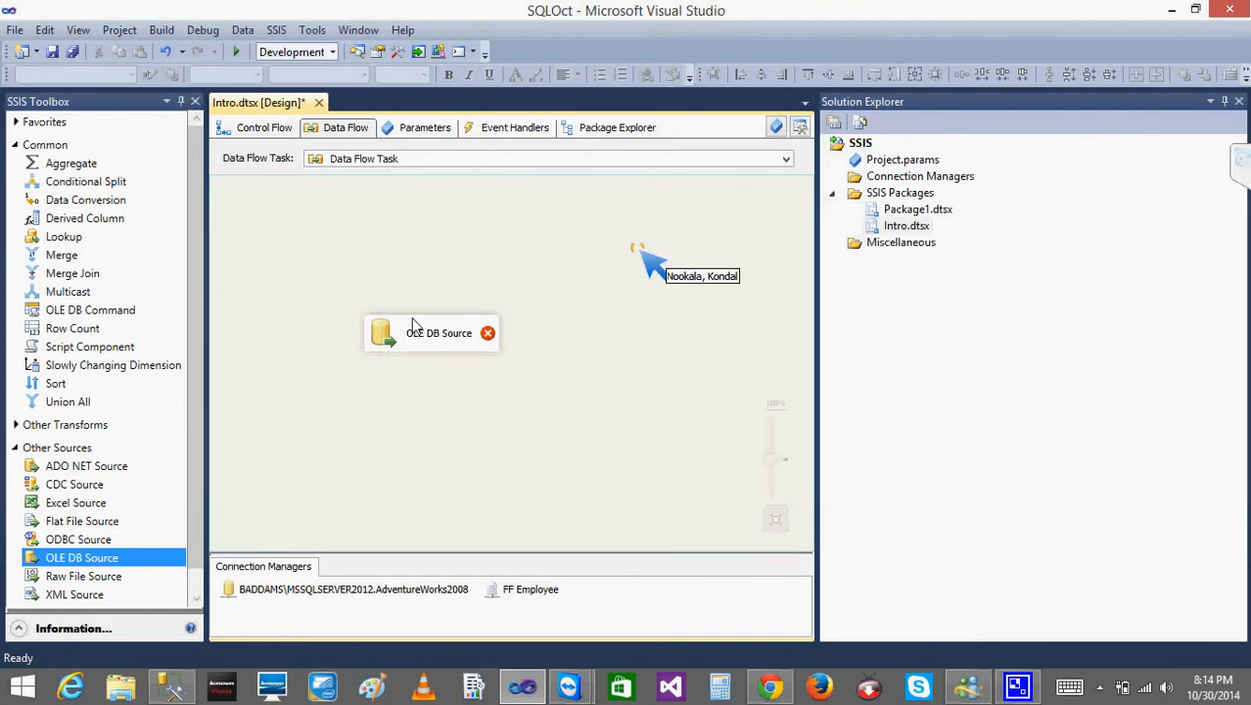
- Delete the OLE DB Source from the data flow
left_click(389, 349)
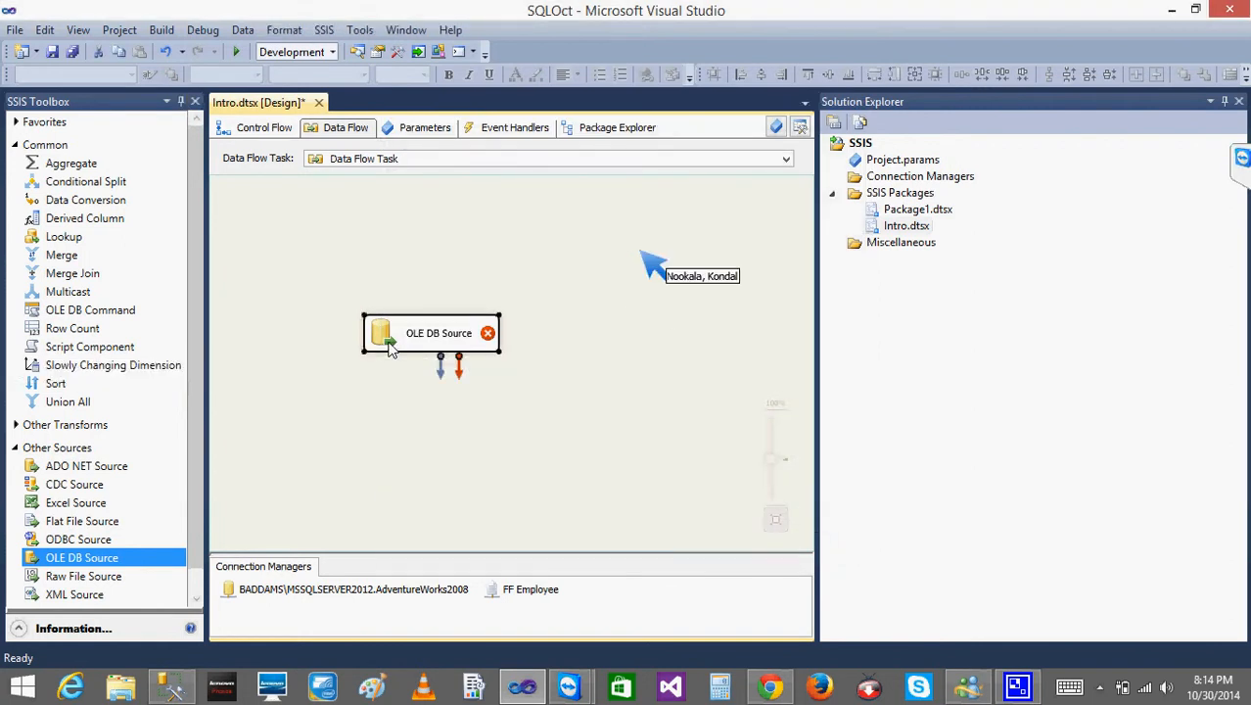
key("Delete")
- Switch to SQL Server Management Studio, examine the top 1000 rows of dbo.company_g in the Temp database, and close the query
left_click(173, 684)
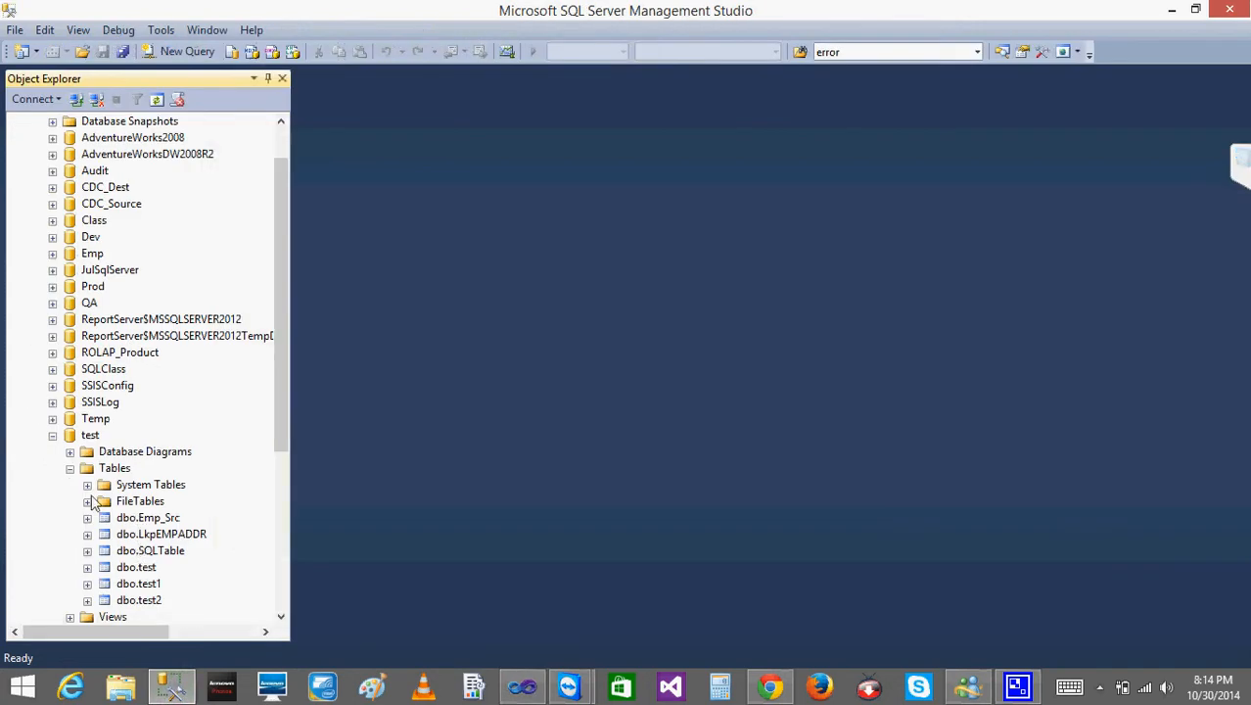
left_click(52, 435)
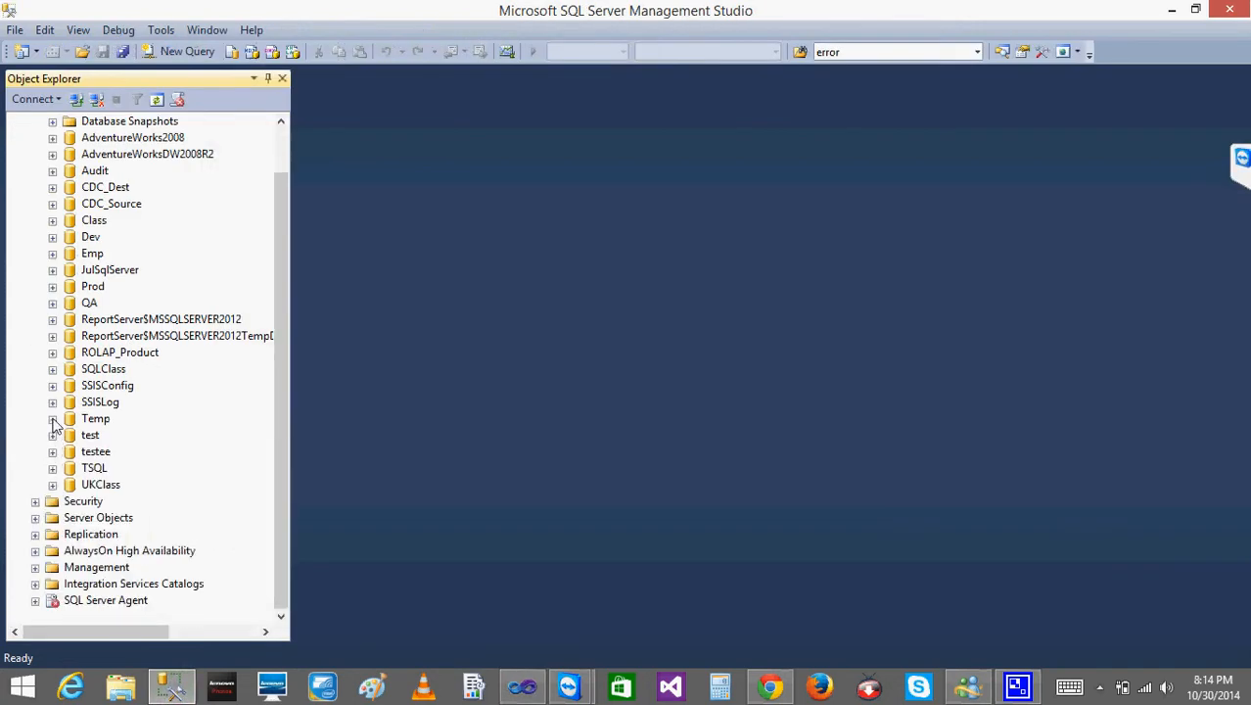
left_click(52, 419)
left_click(69, 451)
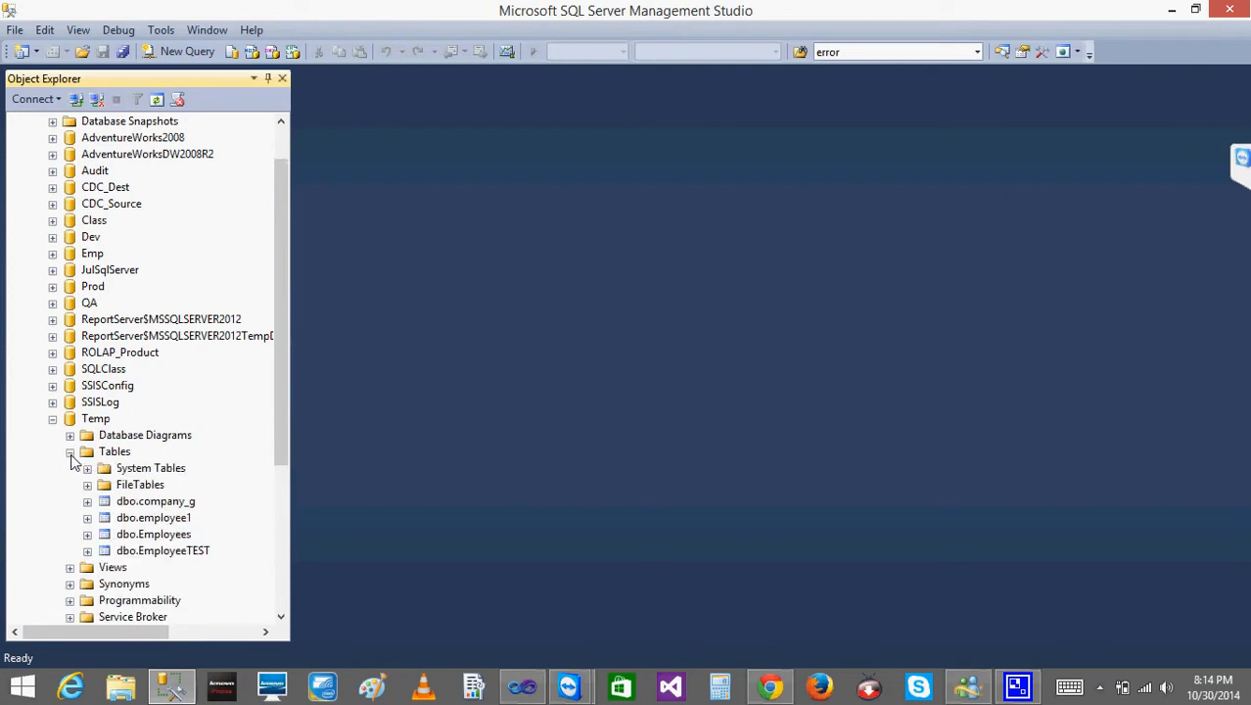
right_click(155, 506)
left_click(279, 356)
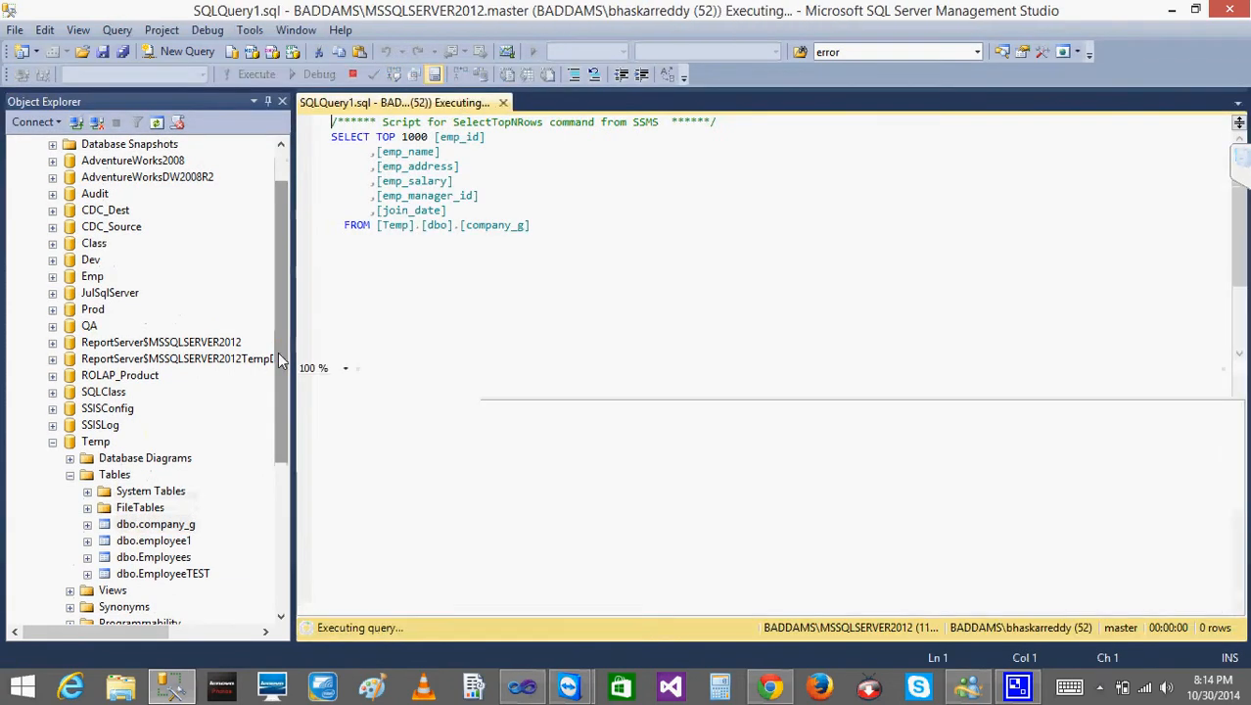
left_click(765, 286)
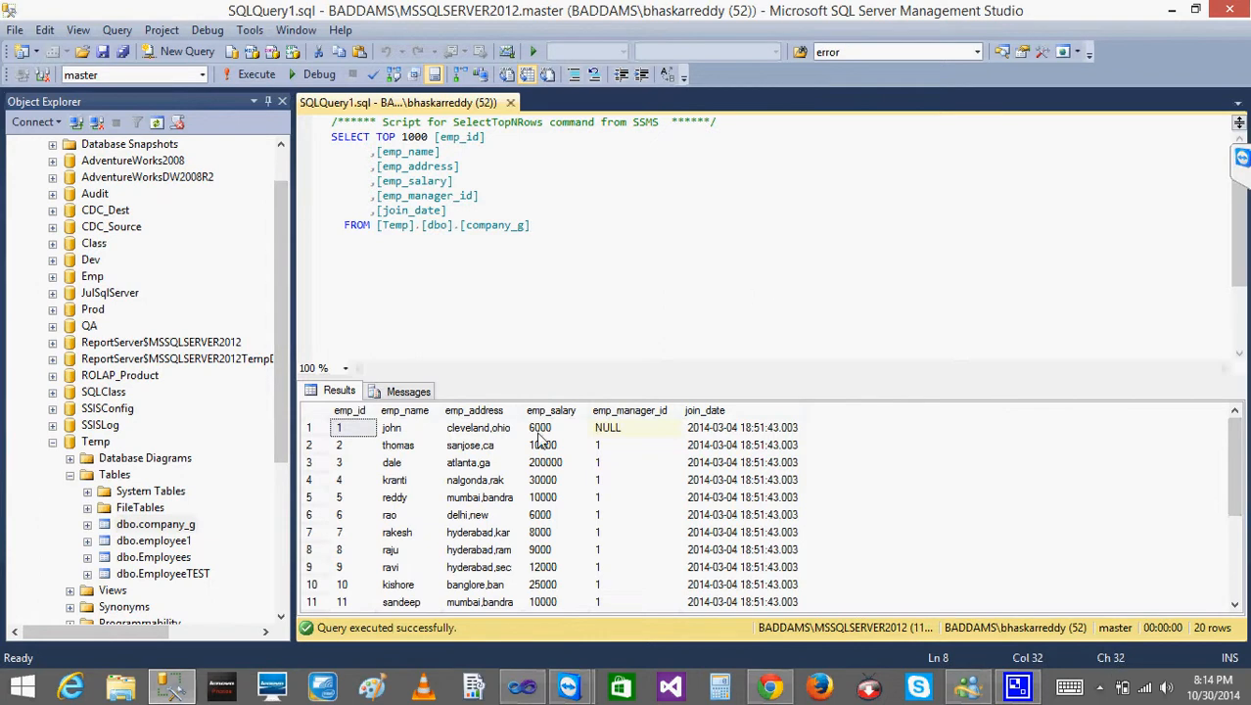
left_click(539, 444)
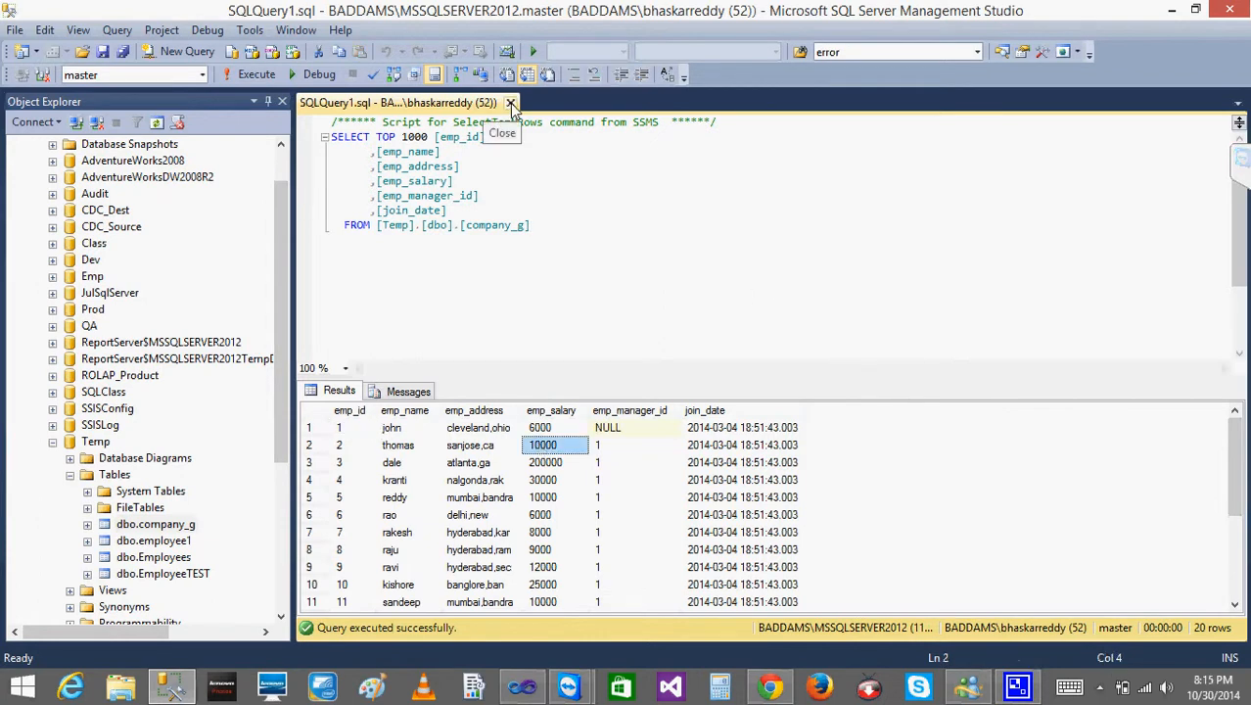
left_click(510, 103)
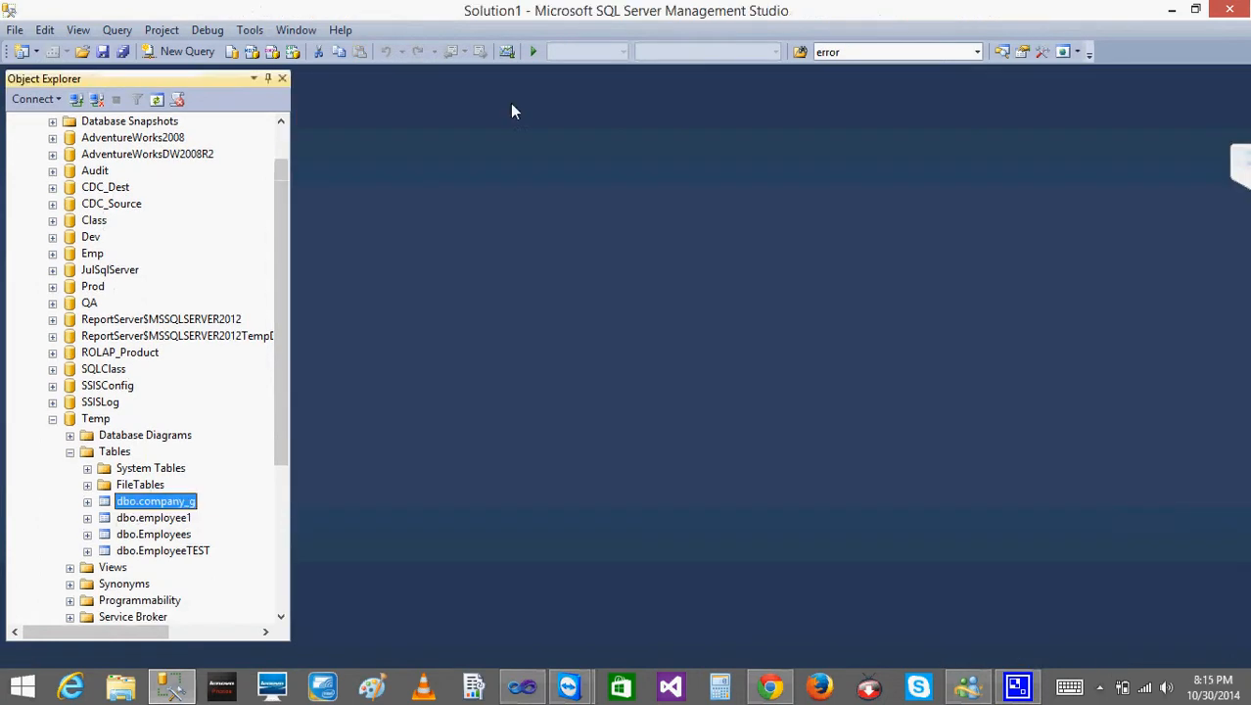
- Select the top 1000 rows of the dbo.Company table in the SQLClass database and inspect its company and amount values
left_click(53, 418)
left_click(53, 369)
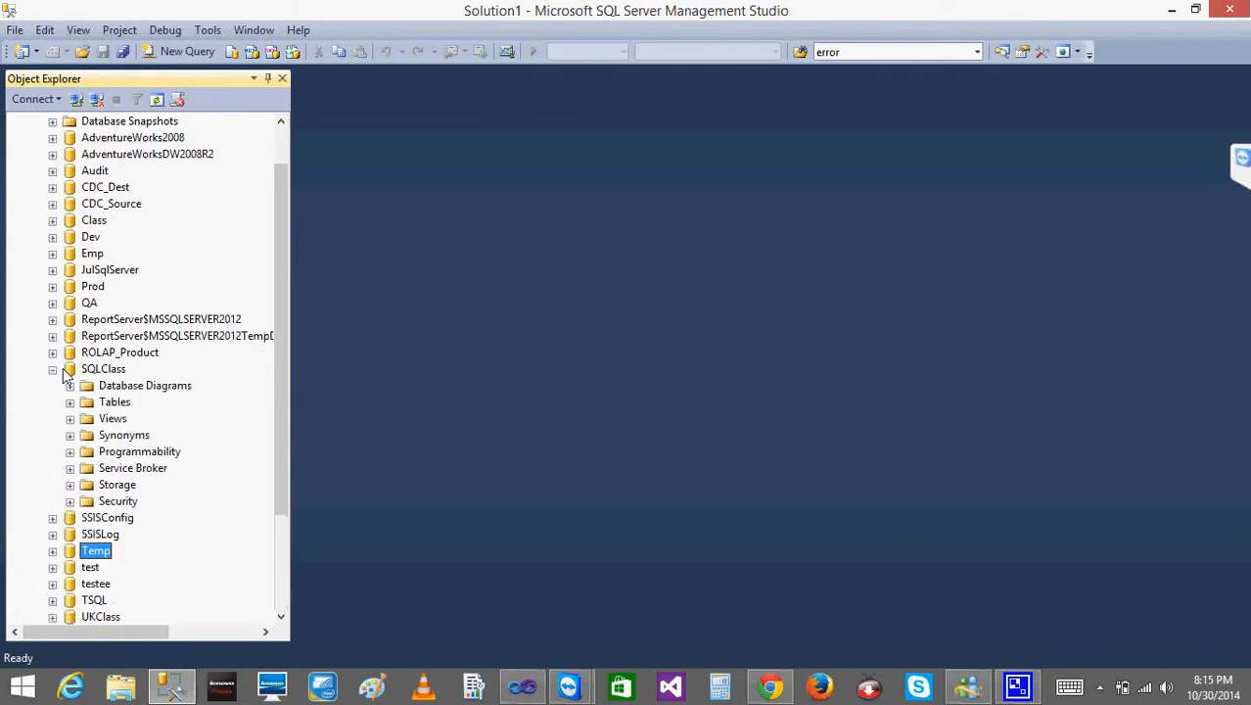
left_click(69, 401)
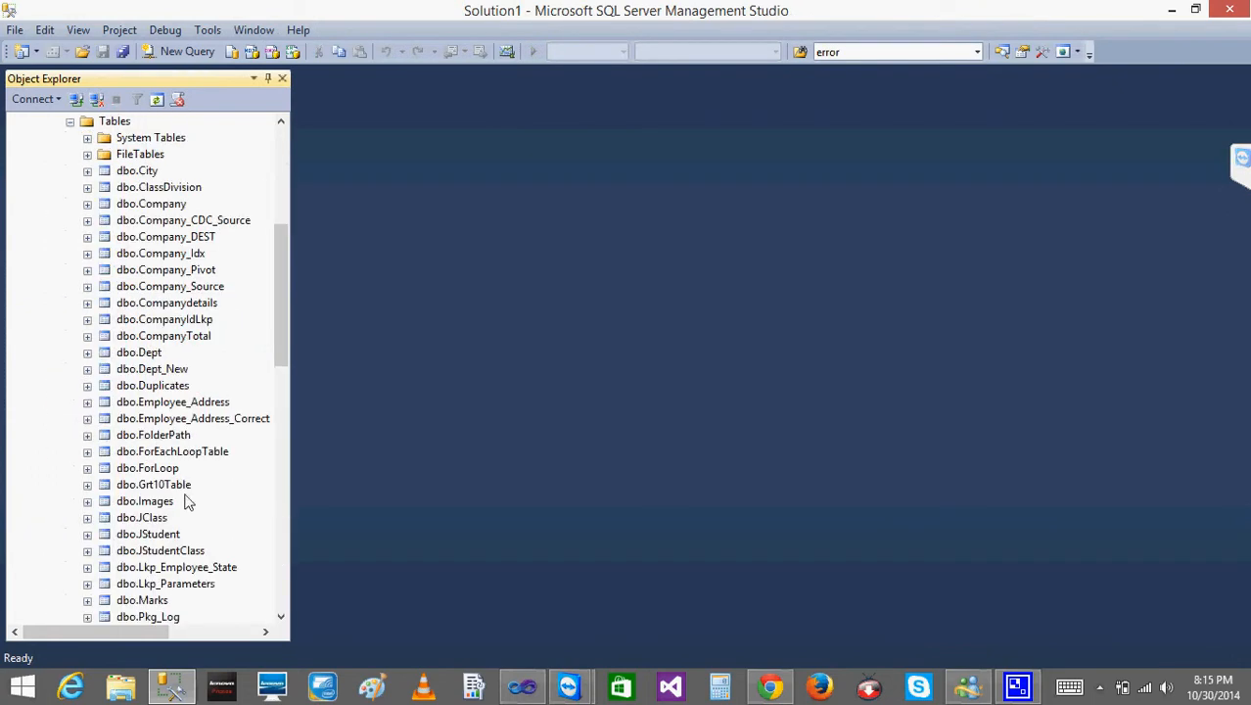
right_click(135, 204)
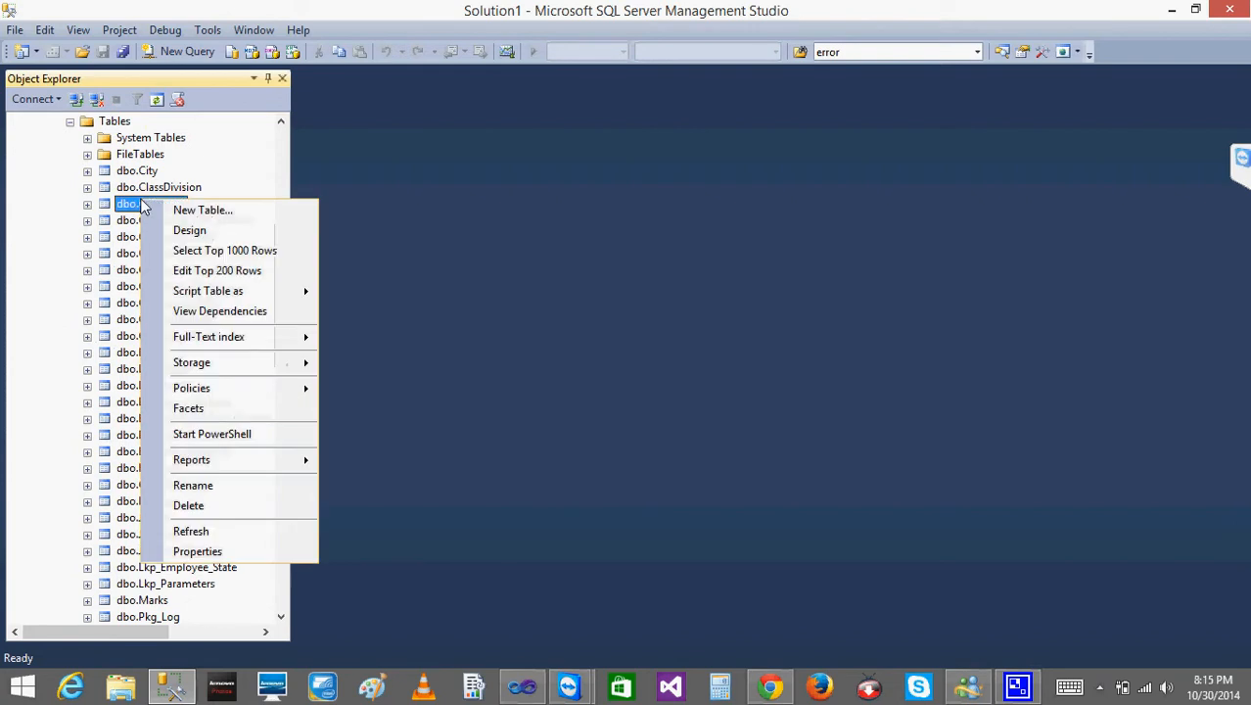
left_click(239, 251)
left_click(404, 462)
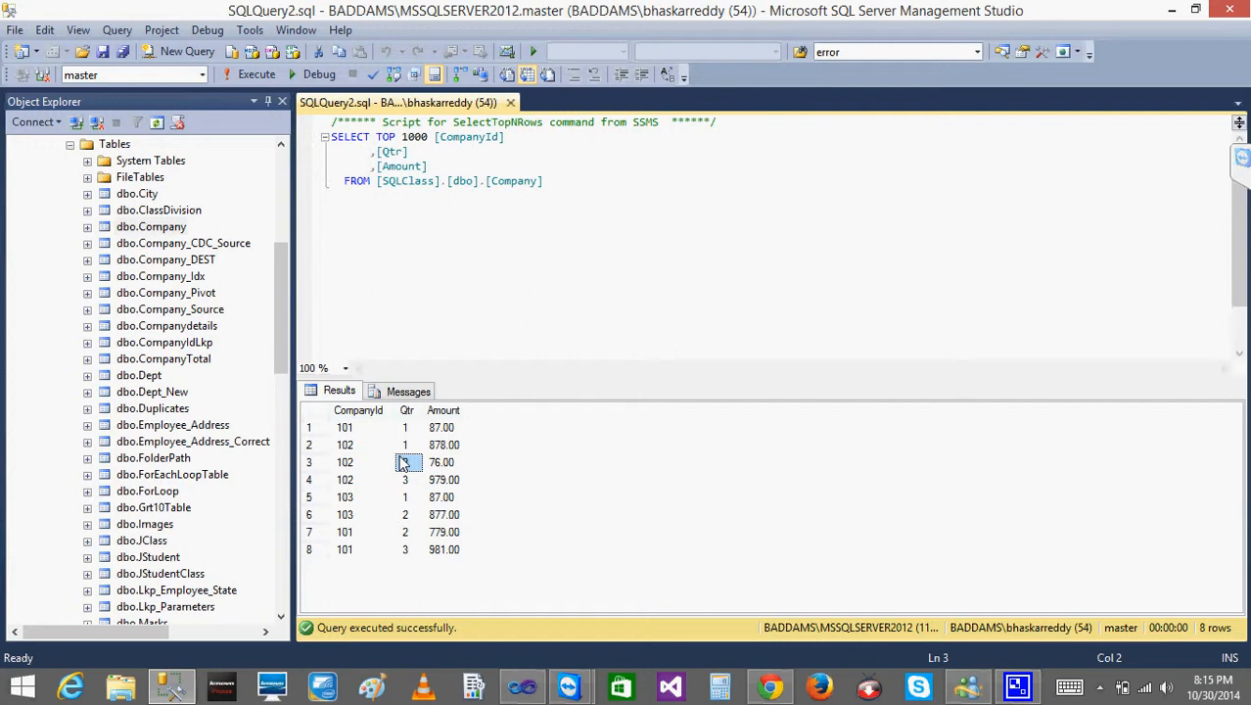
left_click(345, 428)
left_click(431, 430)
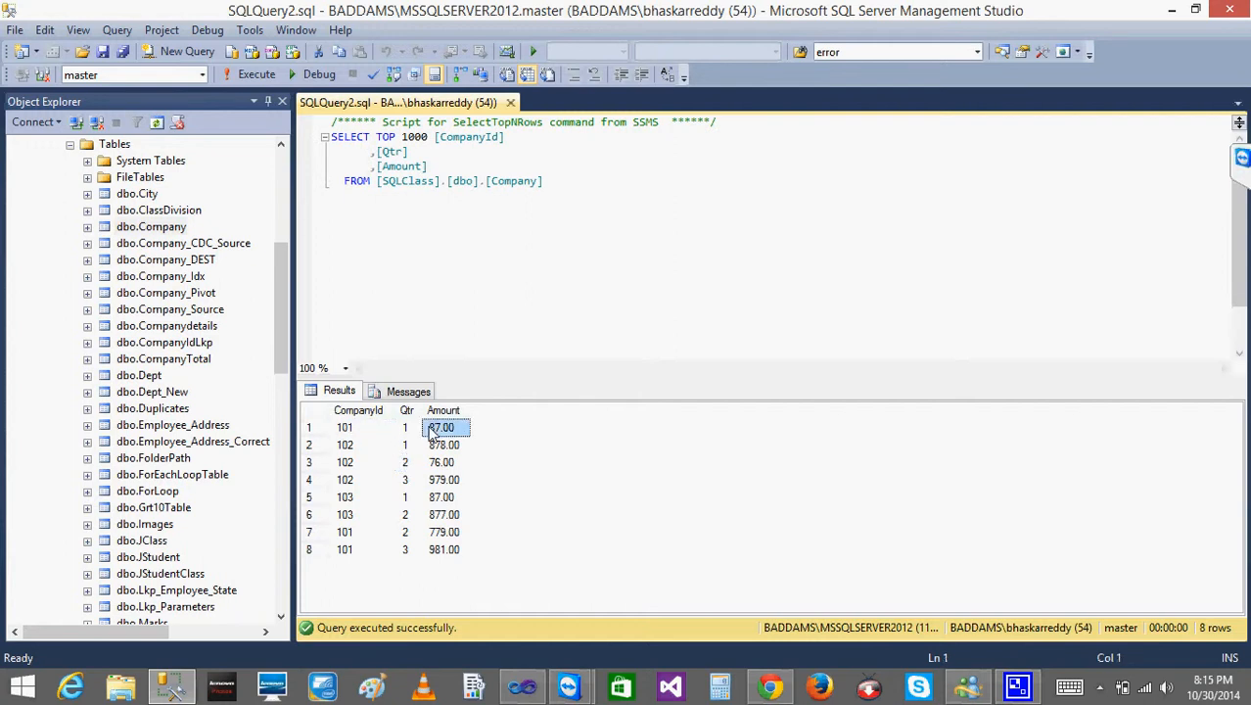
- Remove the TOP 1000 clause and the [Qtr] column from the Company query
left_click(435, 137)
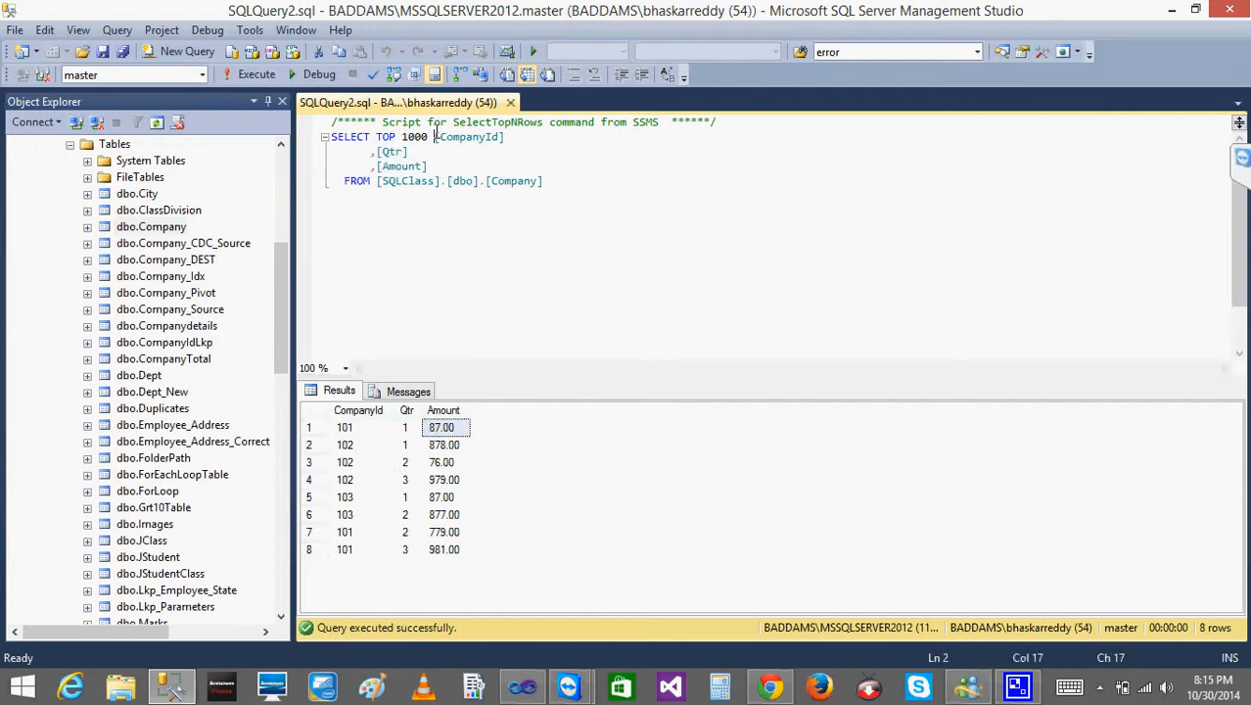
key("BackSpace")
key("BackSpace")
key("BackSpace")
key("BackSpace")
key("BackSpace")
key("BackSpace")
key("BackSpace")
key("BackSpace")
key("BackSpace")
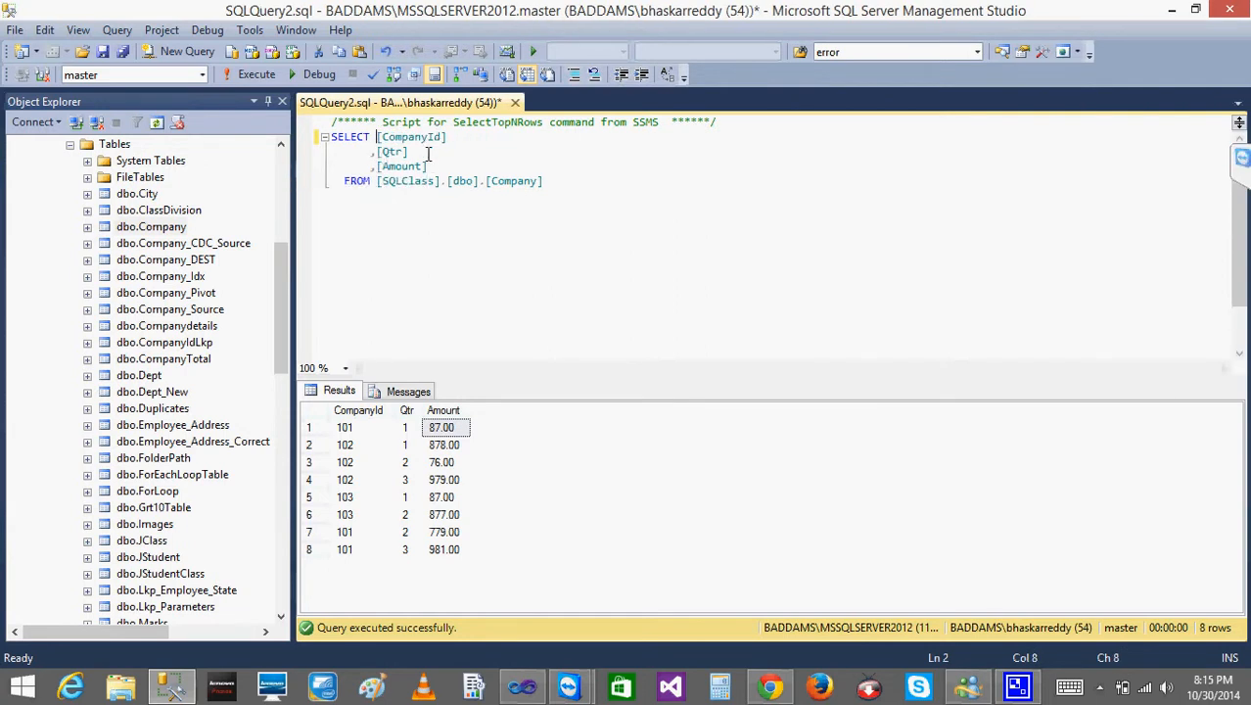
left_click(423, 155)
key("BackSpace")
key("BackSpace")
key("BackSpace")
key("BackSpace")
key("BackSpace")
key("BackSpace")
key("BackSpace")
key("BackSpace")
key("BackSpace")
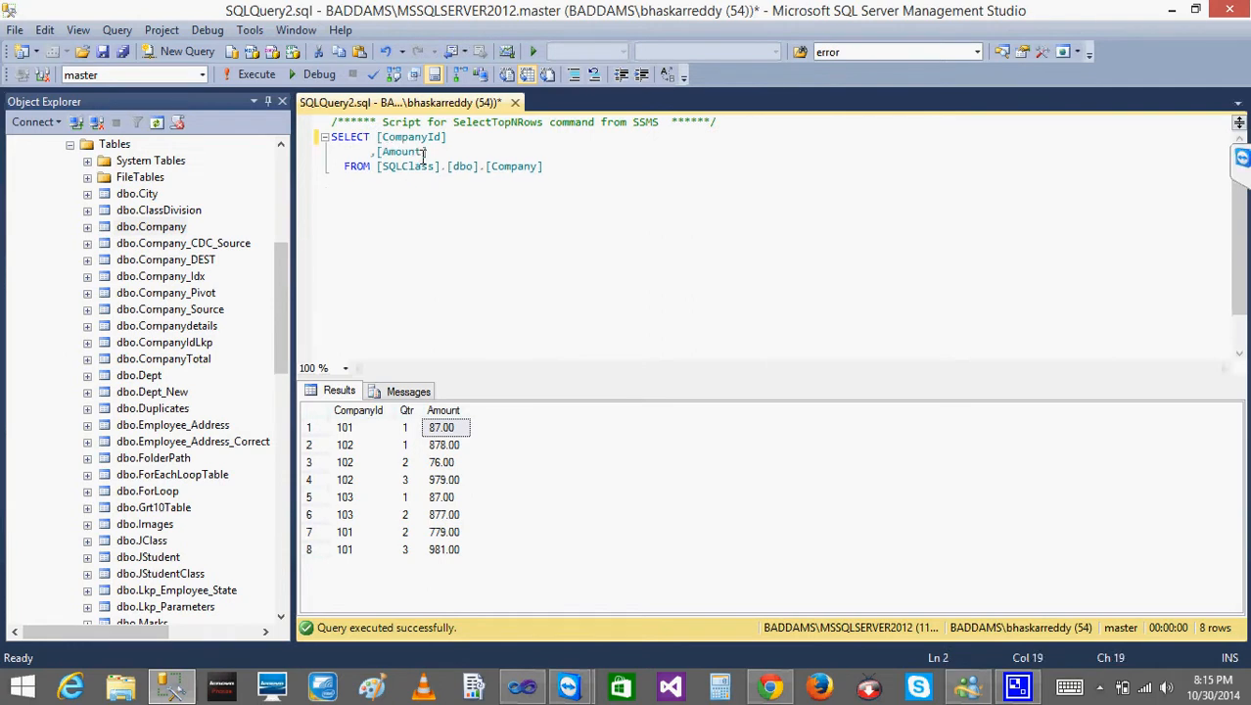
key("shift+Left")
key("shift+Left")
key("shift+Left")
key("shift+Left")
key("shift+Left")
key("shift+Left")
key("shift+Left")
key("shift+Left")
key("shift+Left")
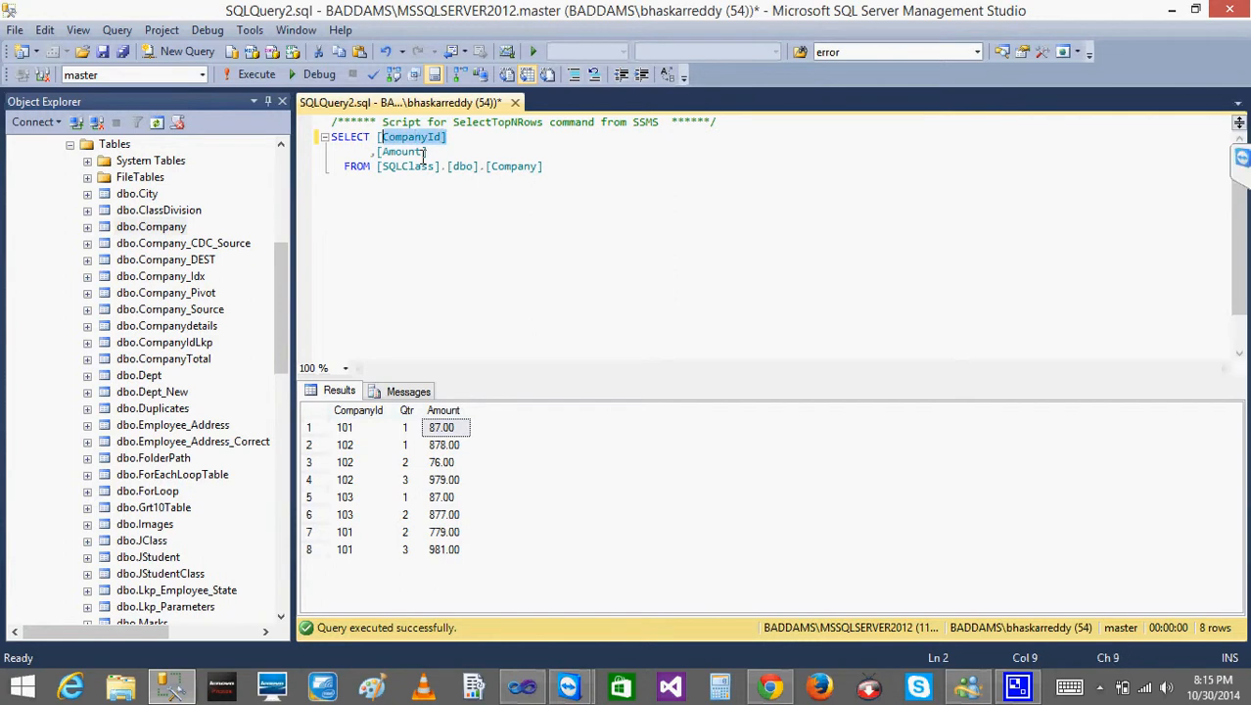
type("c")
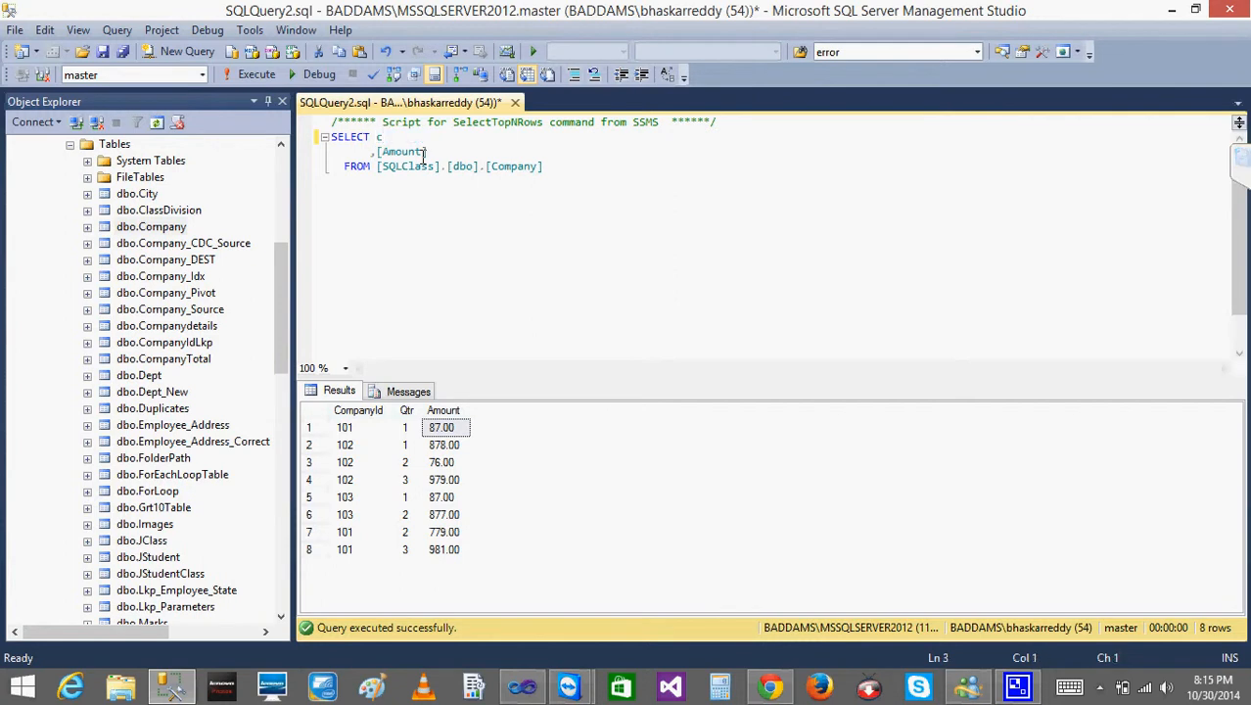
key("ctrl+z")
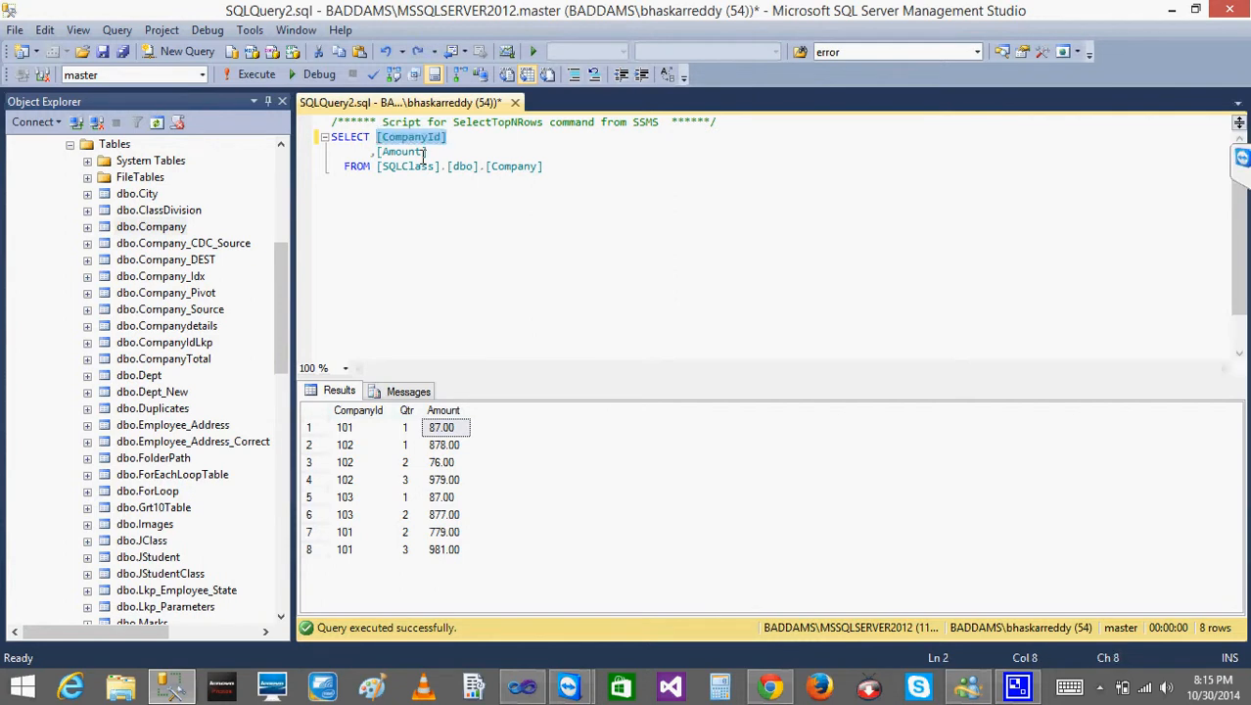
- Wrap the [Amount] column of the query in SUM and give it the alias Amount
key("End")
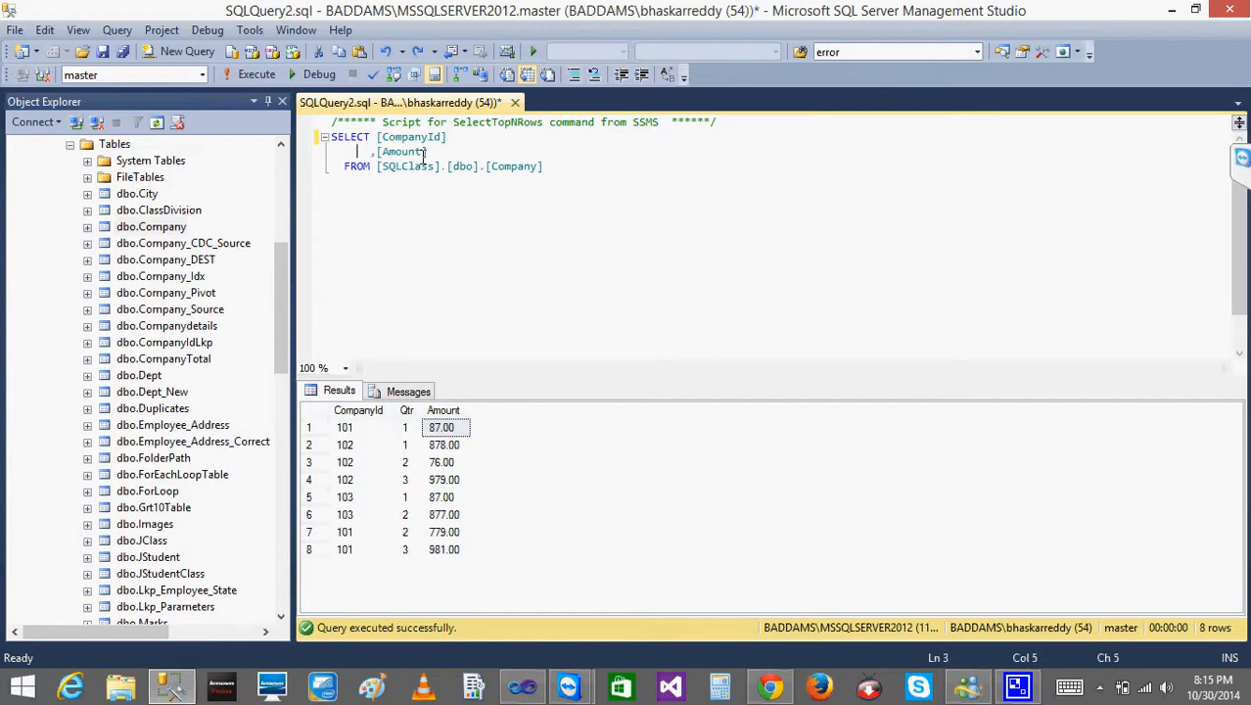
key("Right")
key("Right")
key("Right")
type("SUM(")
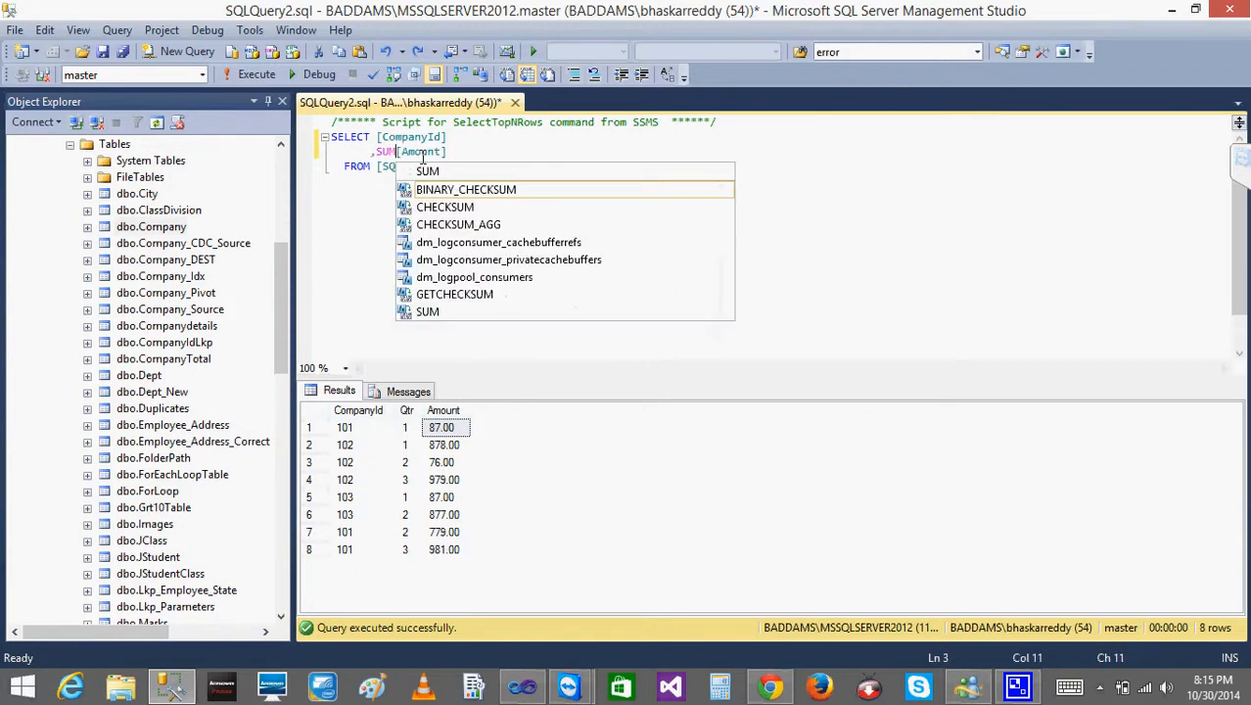
key("Right")
key("Right")
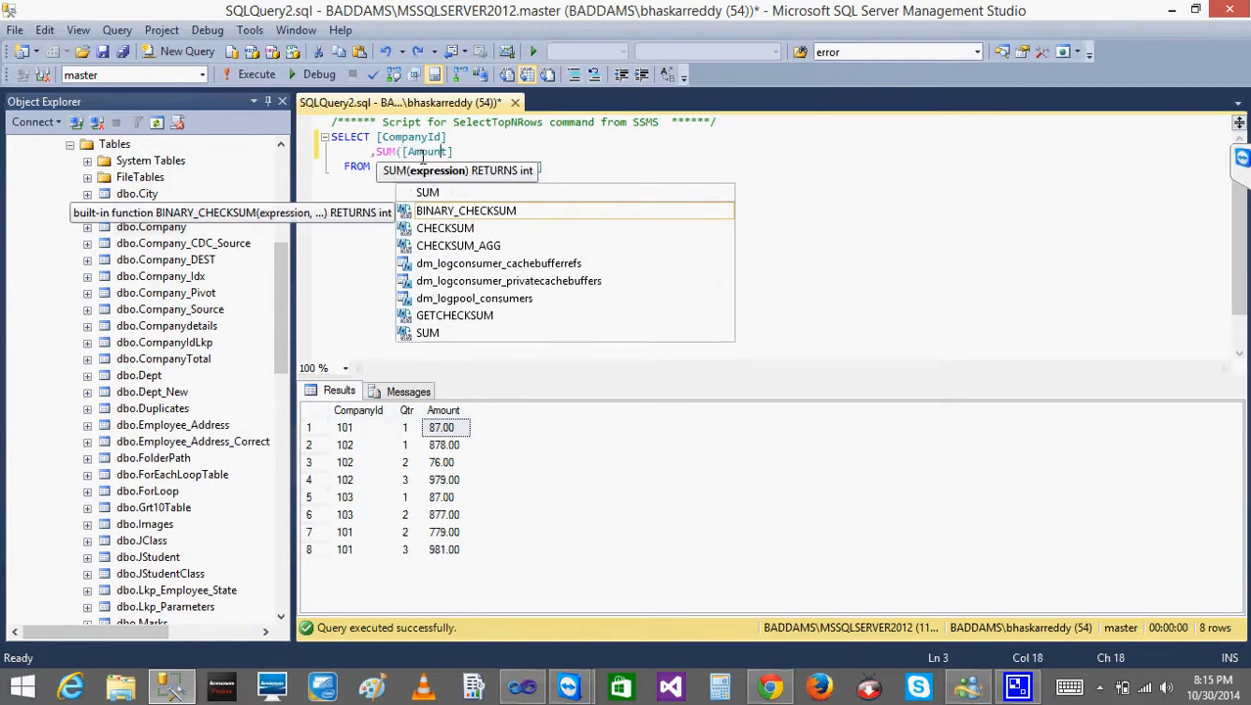
type(") ")
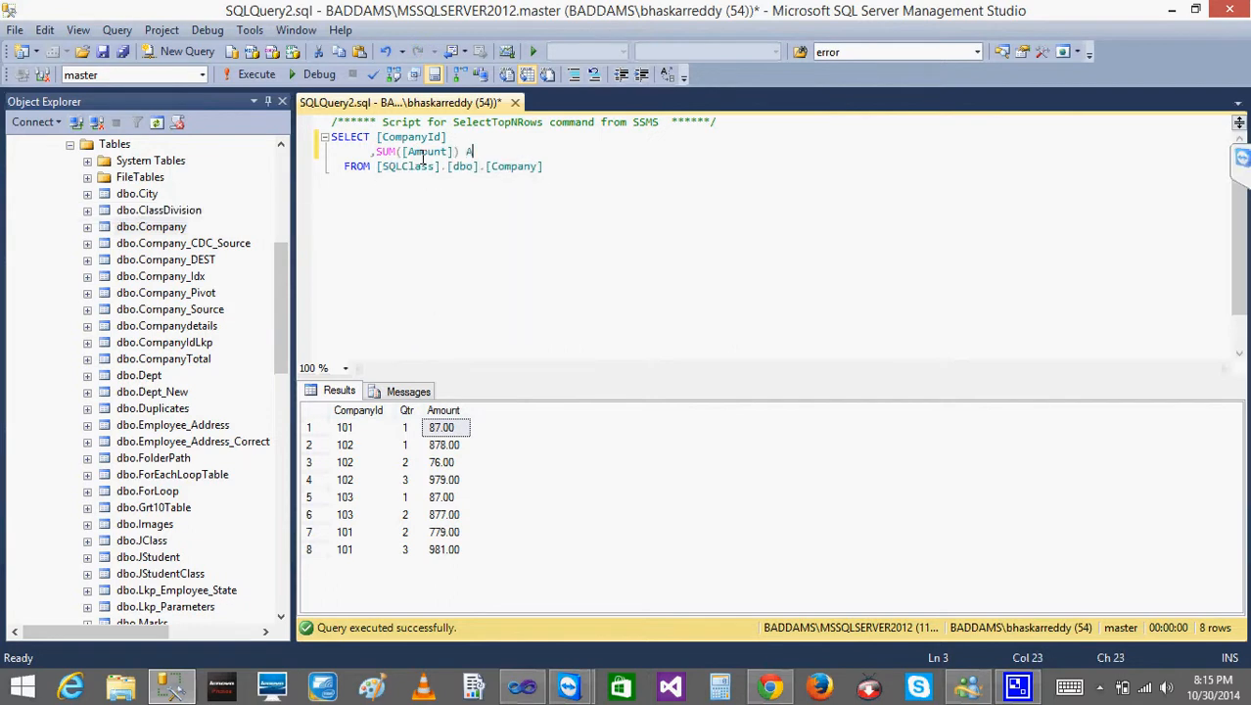
type("Amoynt")
key("BackSpace")
key("BackSpace")
type("nt")
key("BackSpace")
key("BackSpace")
type("unt")
- Add GROUP BY [CompanyId] below an unindented FROM line, then run the query and check the summed amounts per company
key("Return")
key("Return")
key("Up")
key("Up")
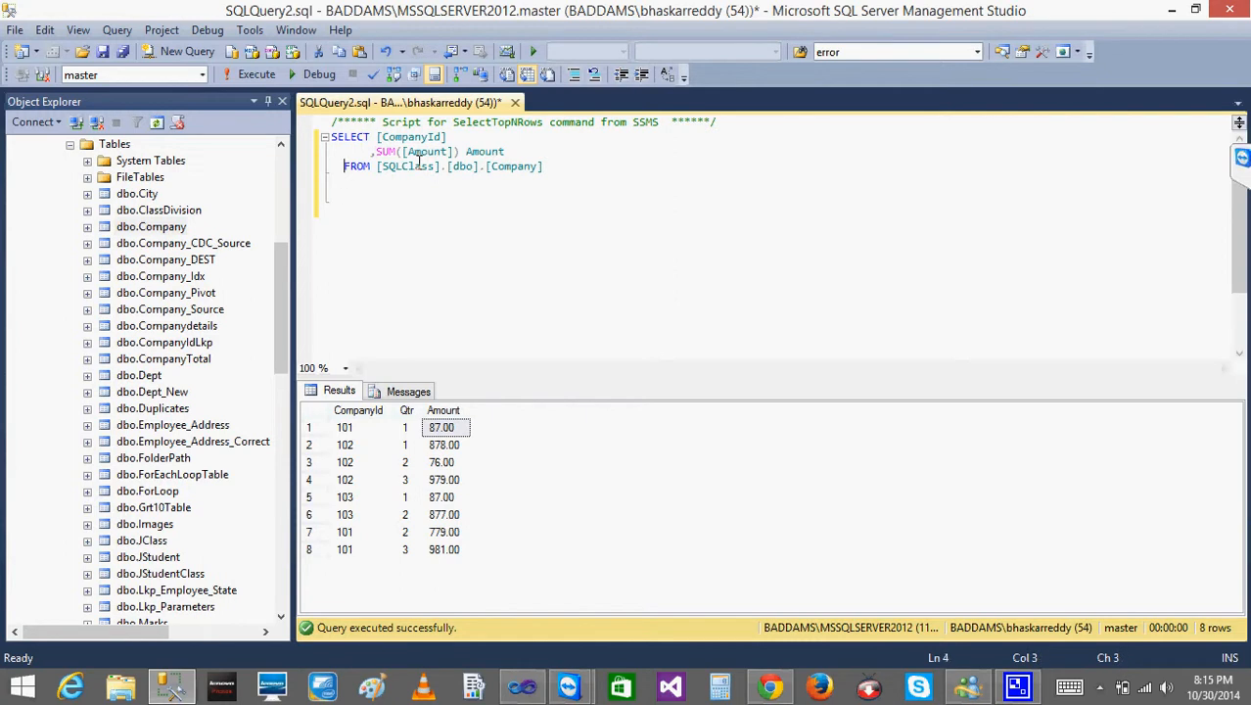
key("BackSpace")
key("BackSpace")
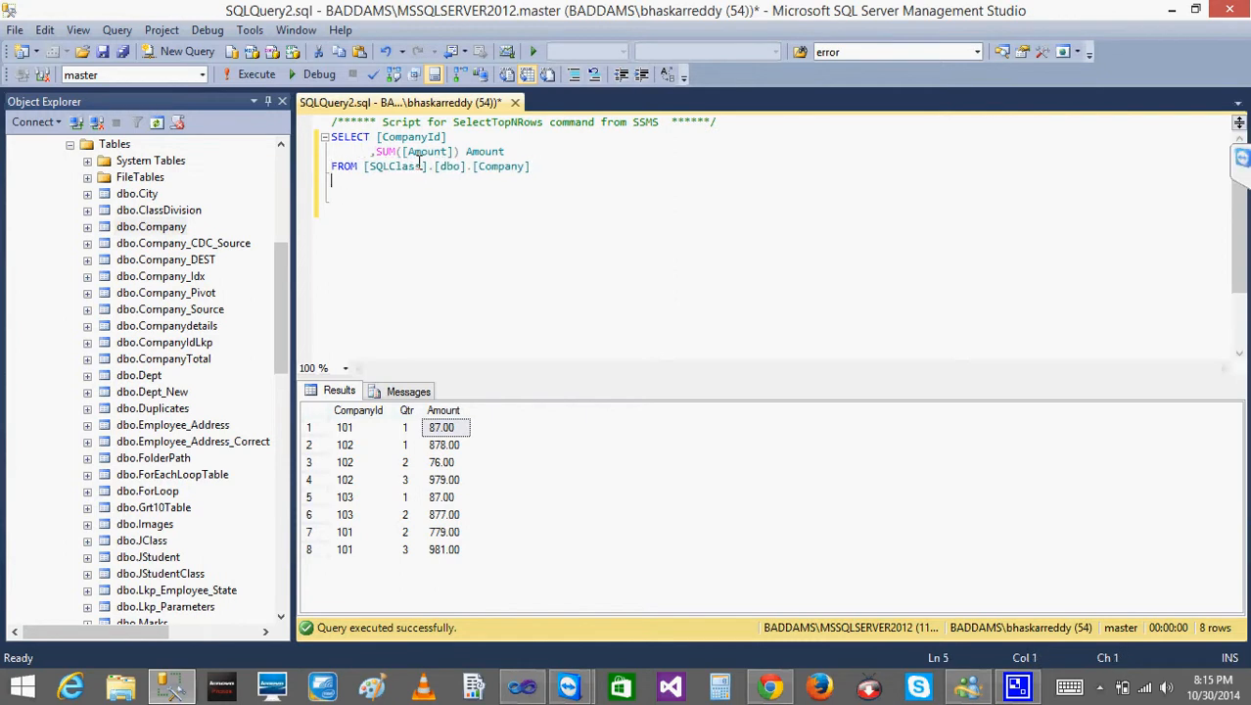
type("GROUP BY [CompanyId]")
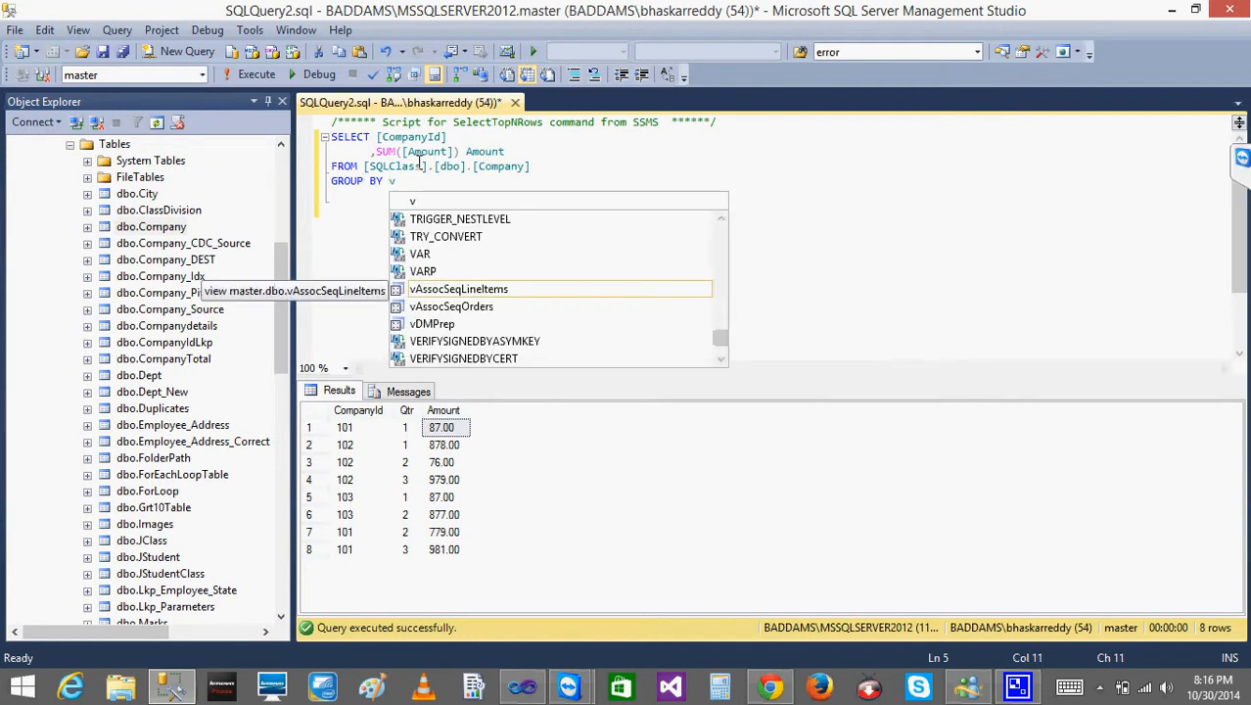
left_click(256, 74)
left_click(390, 428)
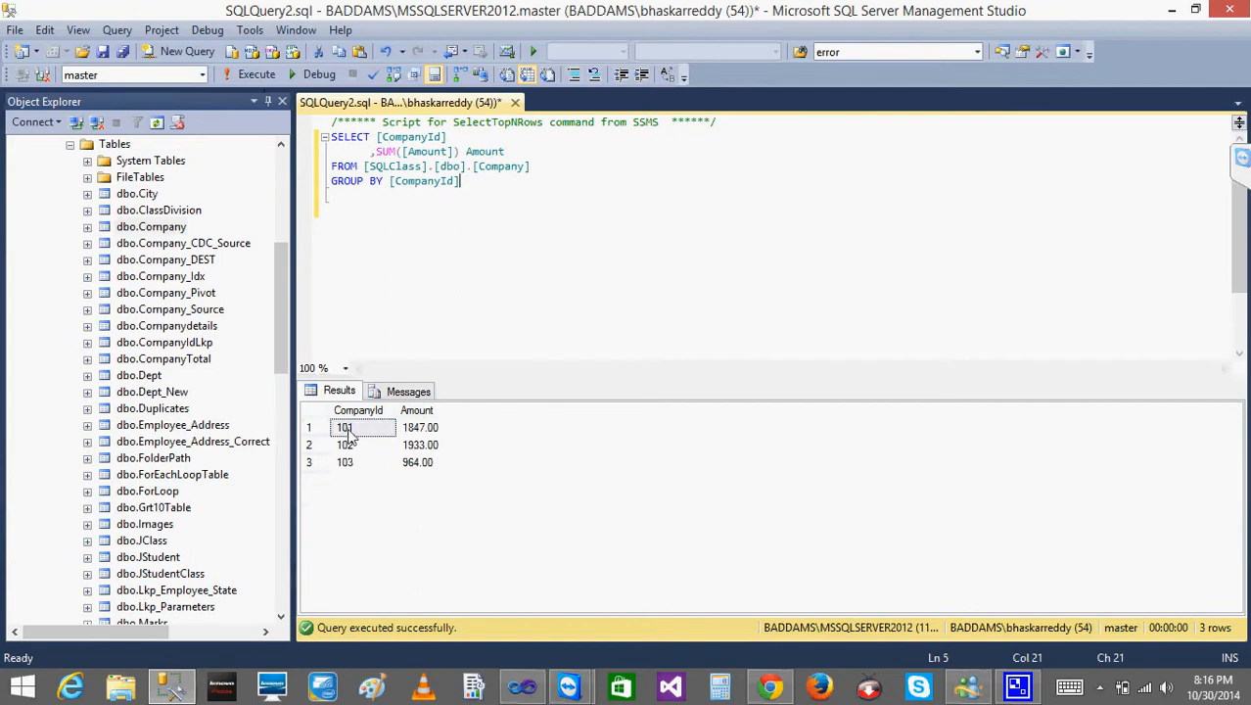
left_click(418, 427)
left_click(416, 445)
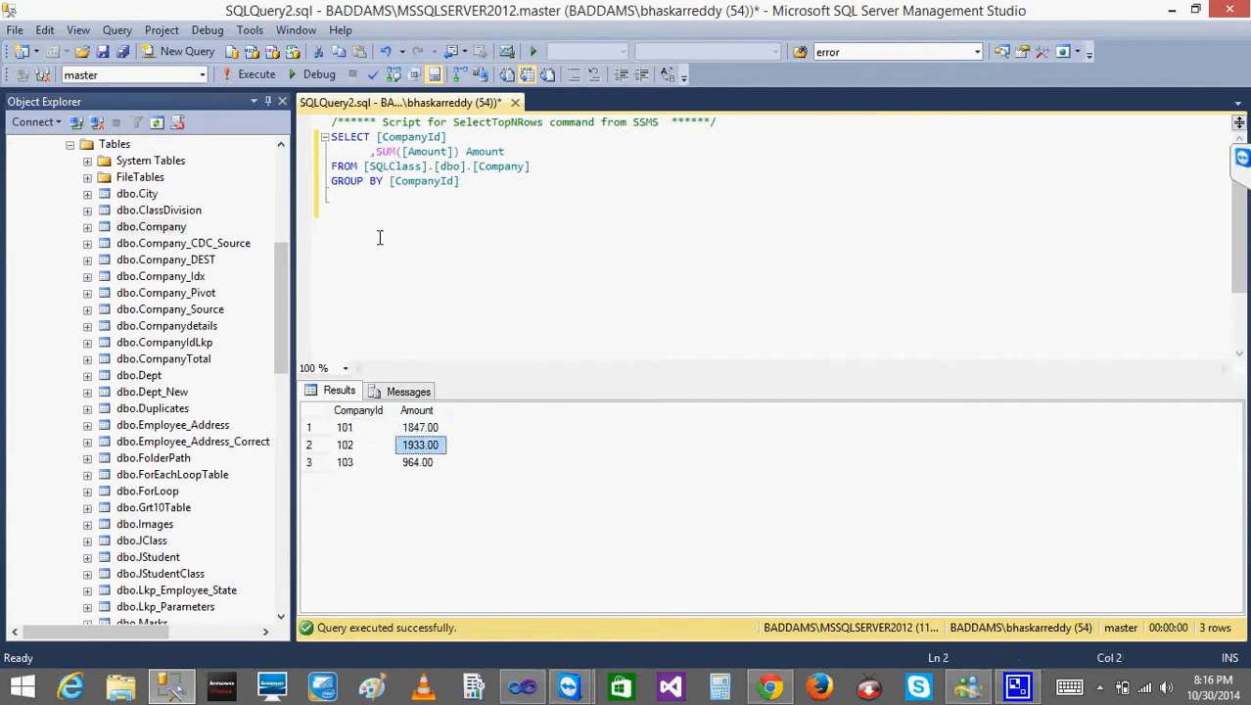
- Switch back to Visual Studio and rename the Data Flow Task in the control flow to Aggr
left_click(522, 687)
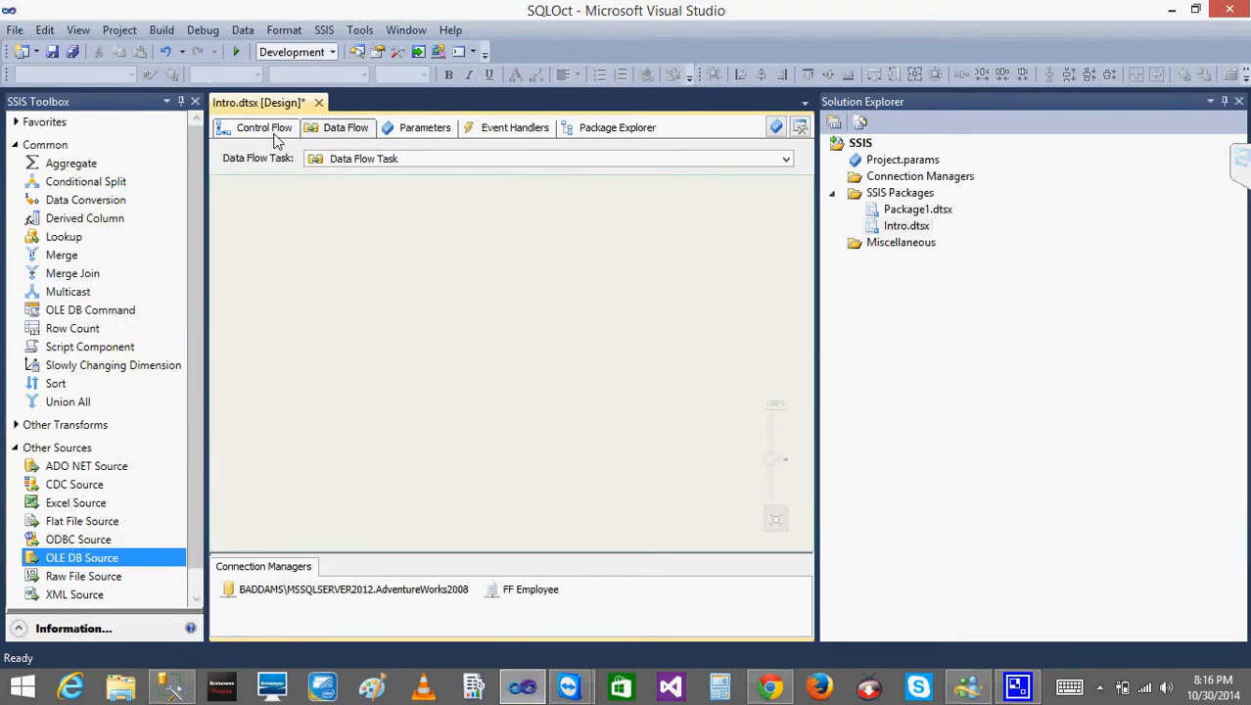
left_click(270, 132)
left_click(458, 289)
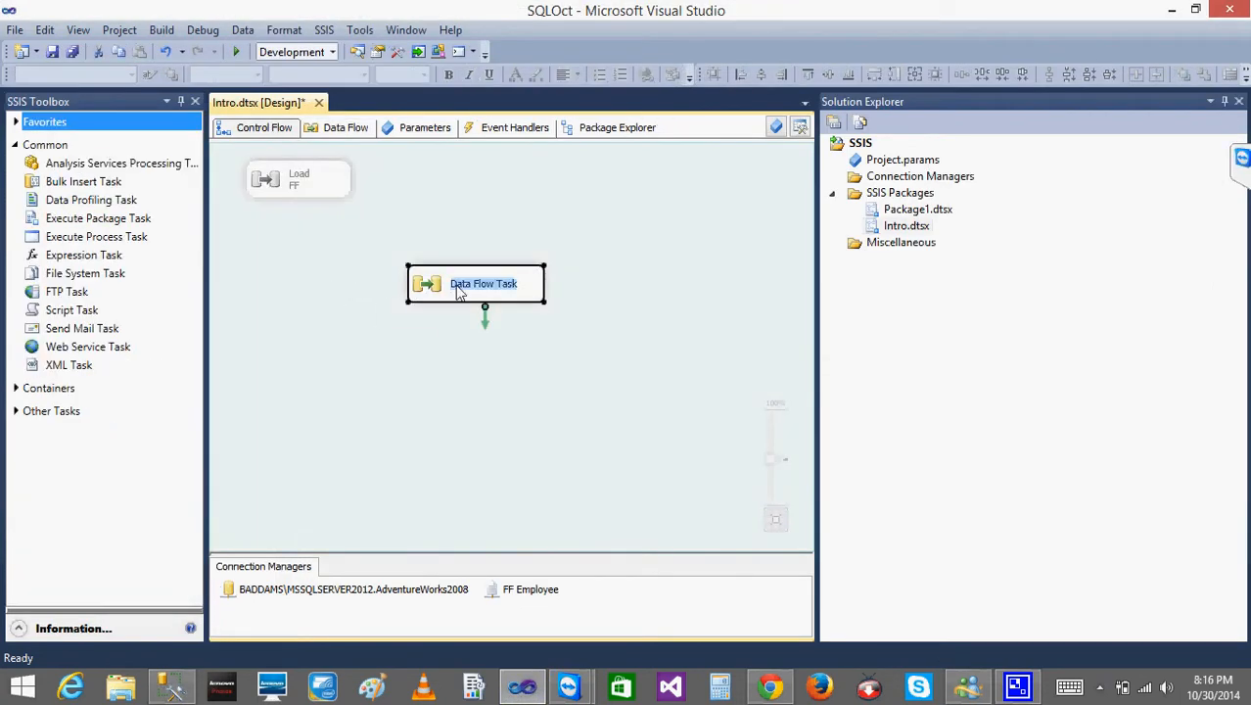
type("Agg")
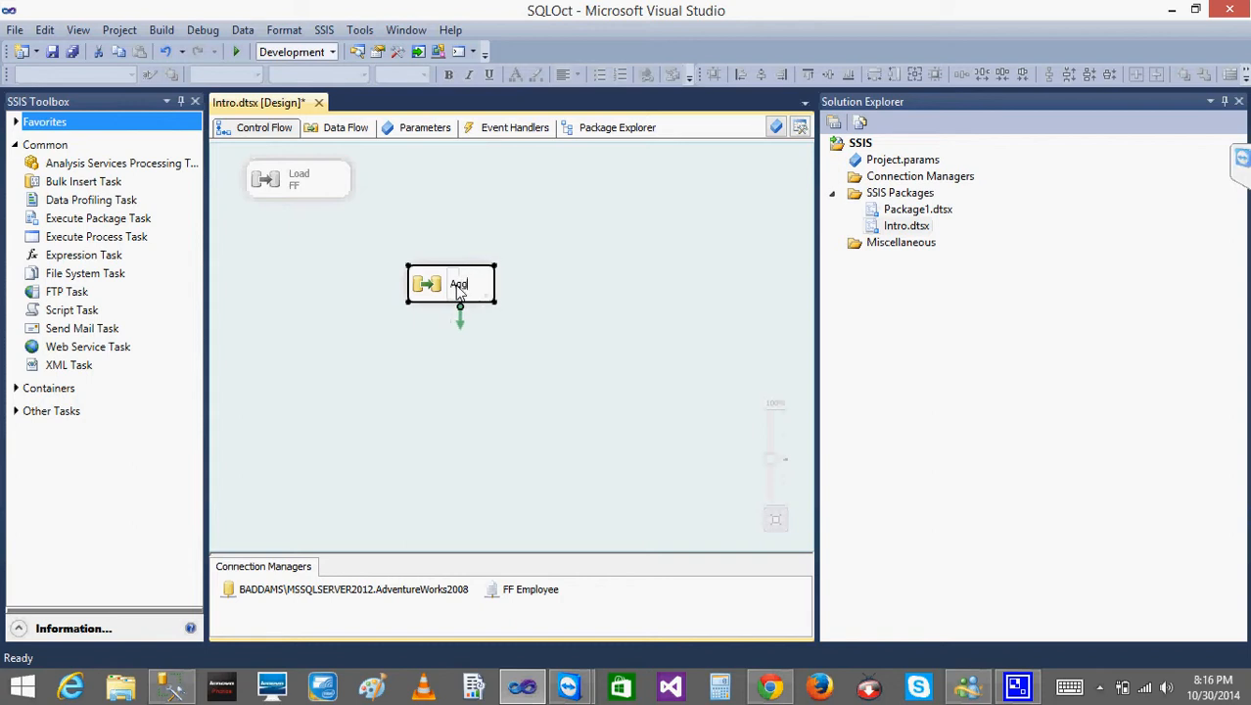
type("r")
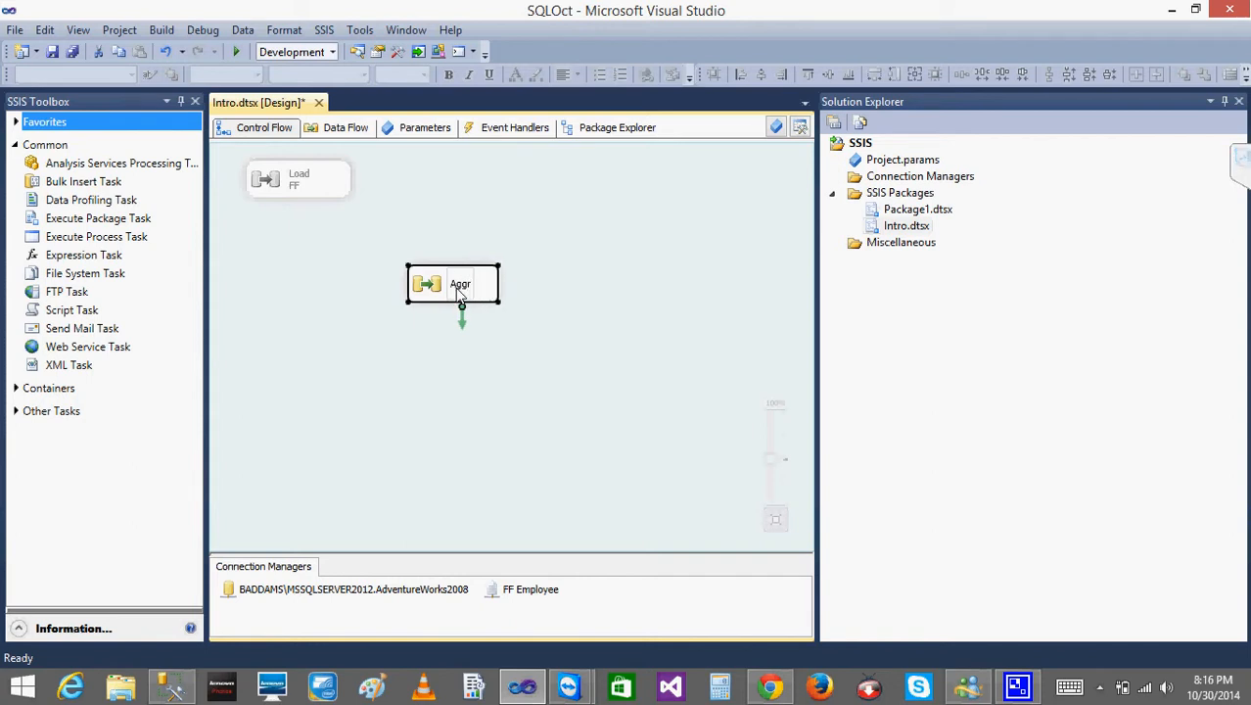
left_click(390, 299)
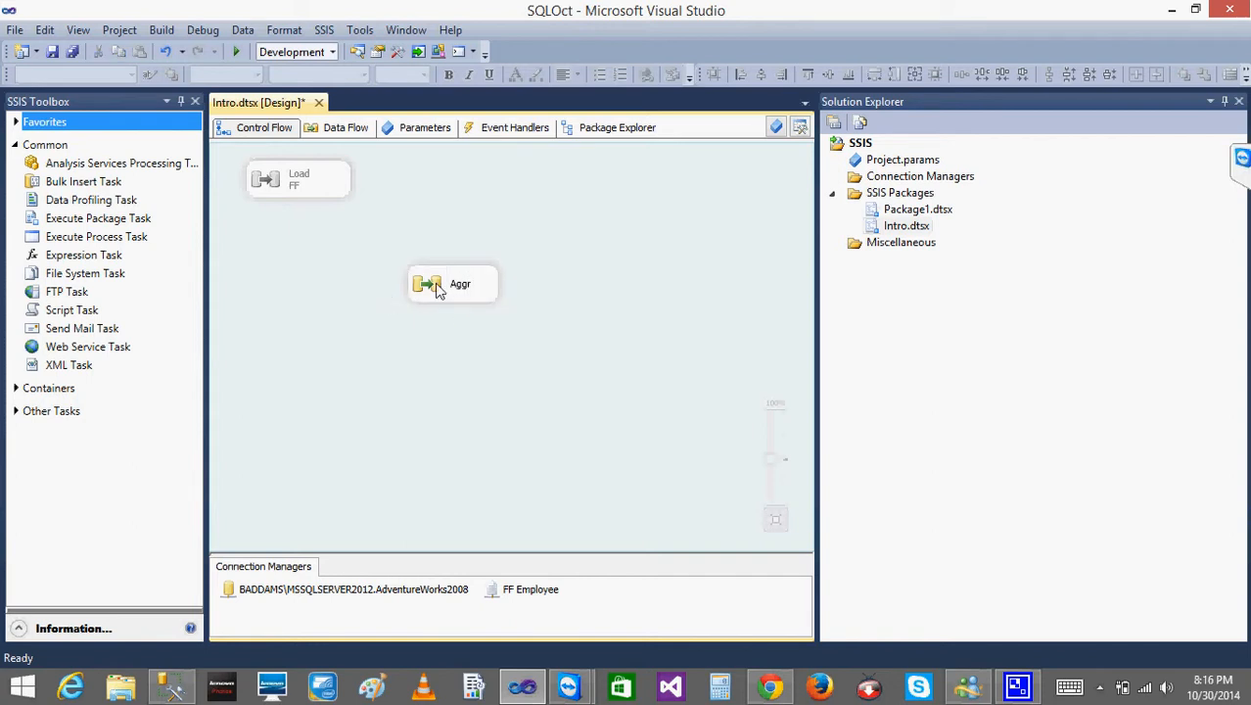
- Open the Aggr data flow, add an OLE DB Source to its canvas and open the source for editing
double_click(438, 289)
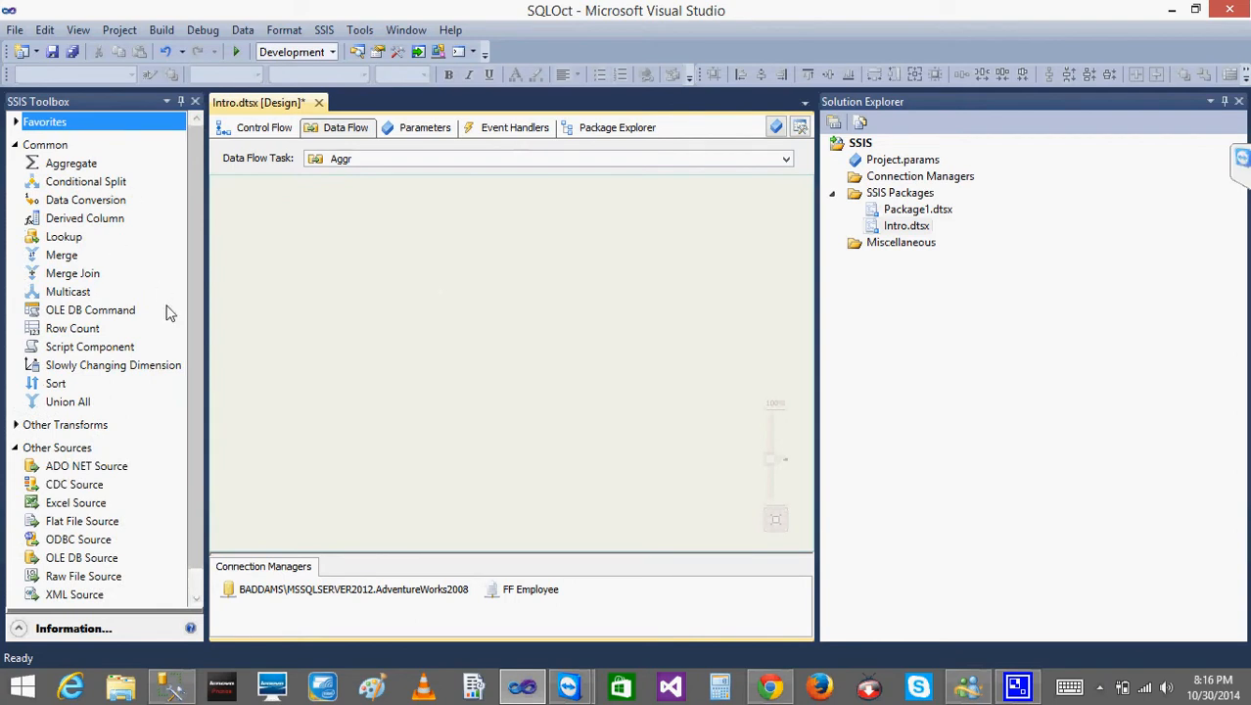
left_click_drag(197, 328, 208, 502)
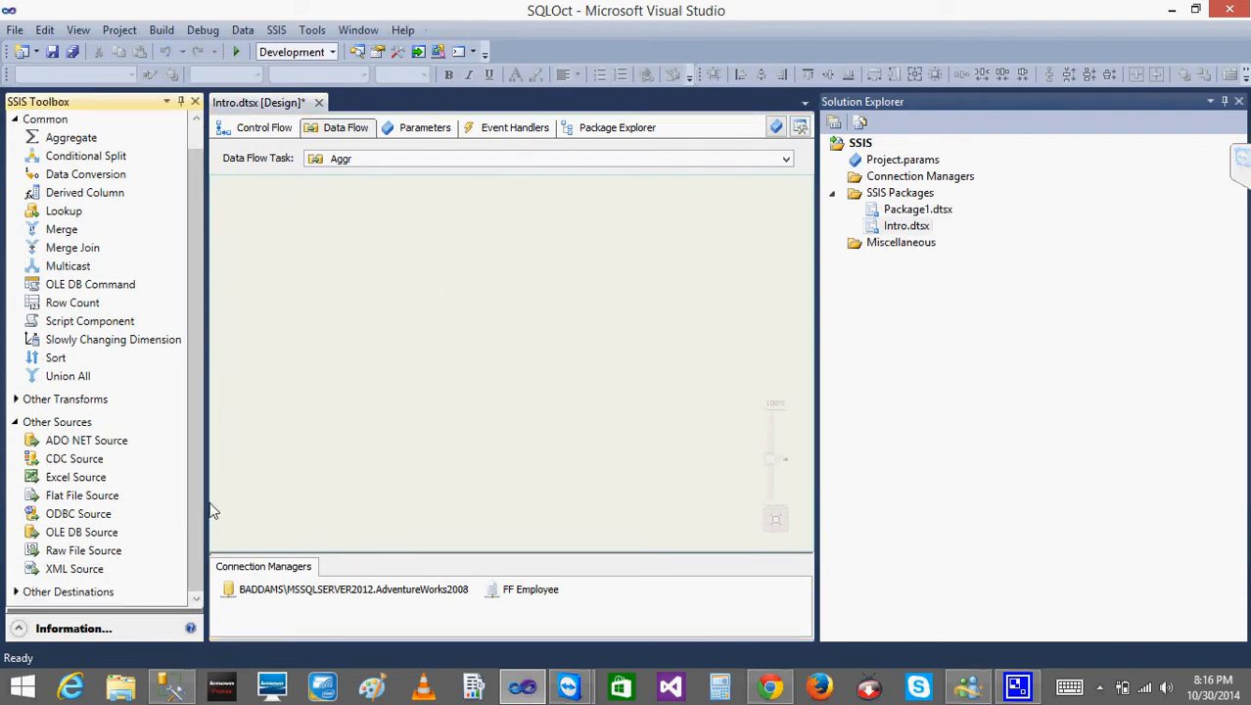
left_click_drag(76, 536, 355, 309)
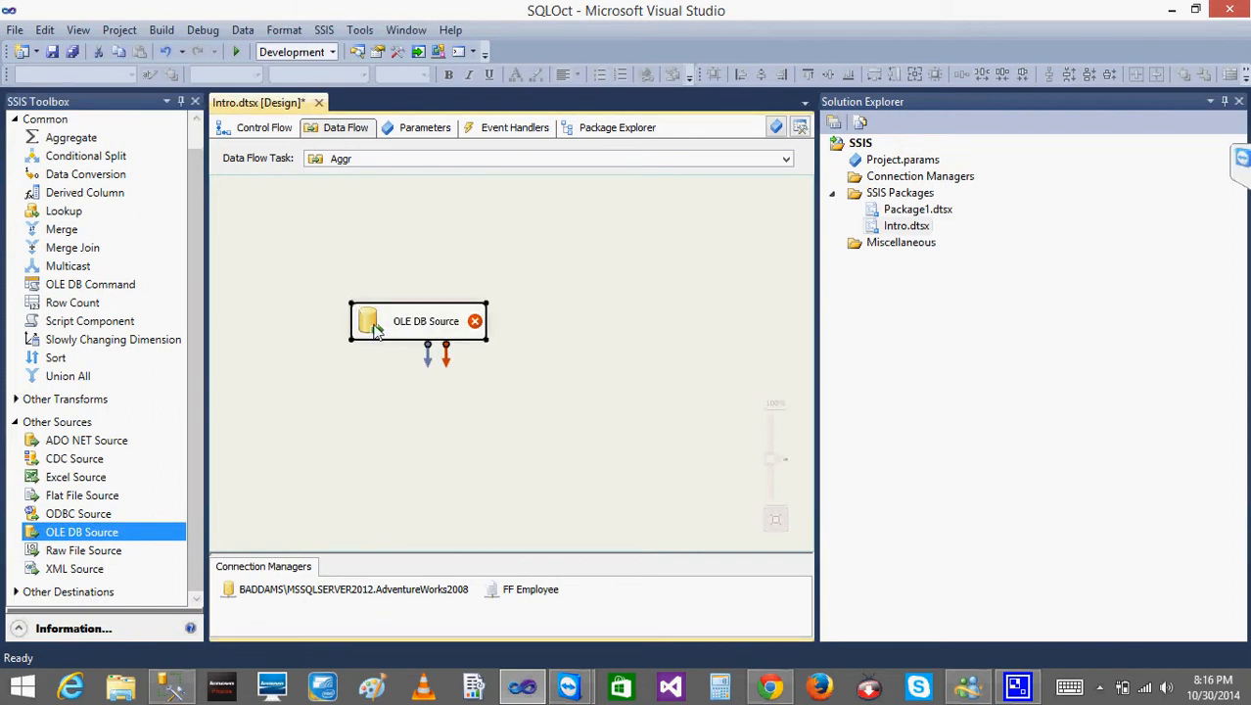
double_click(357, 311)
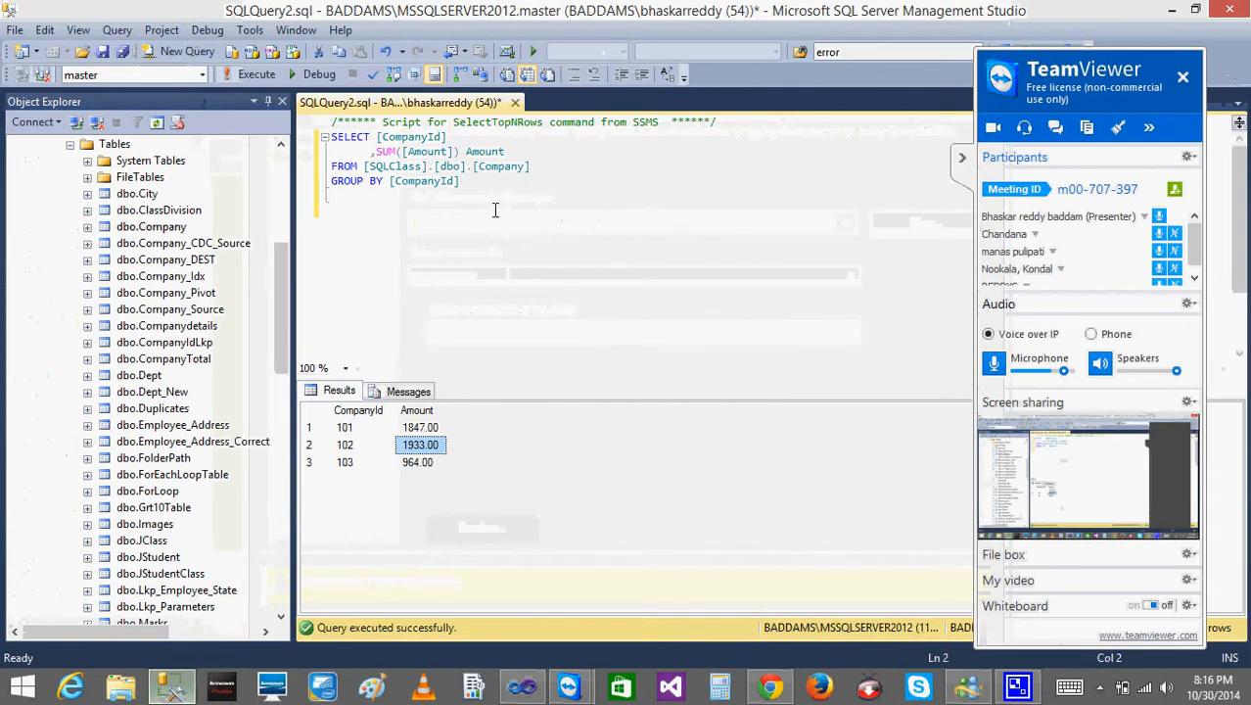
- Check in Management Studio which database the Company query reads from, then return to the OLE DB Source Editor
left_click(423, 166)
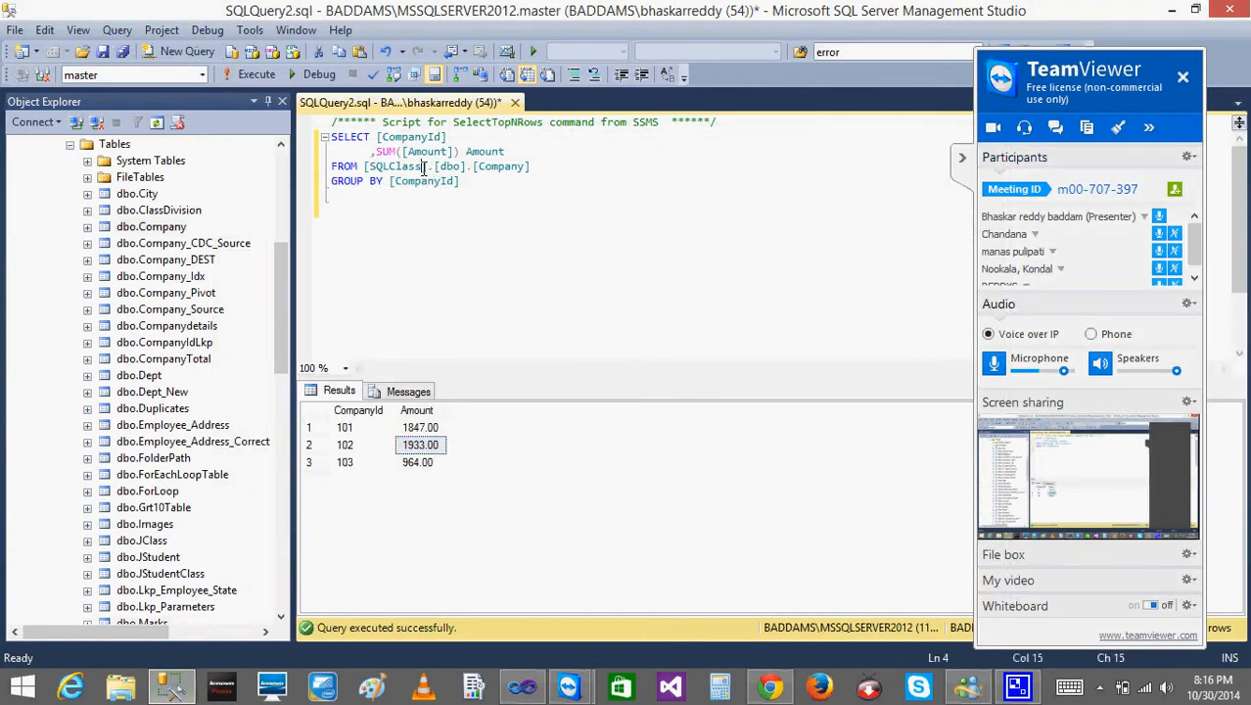
left_click(1194, 279)
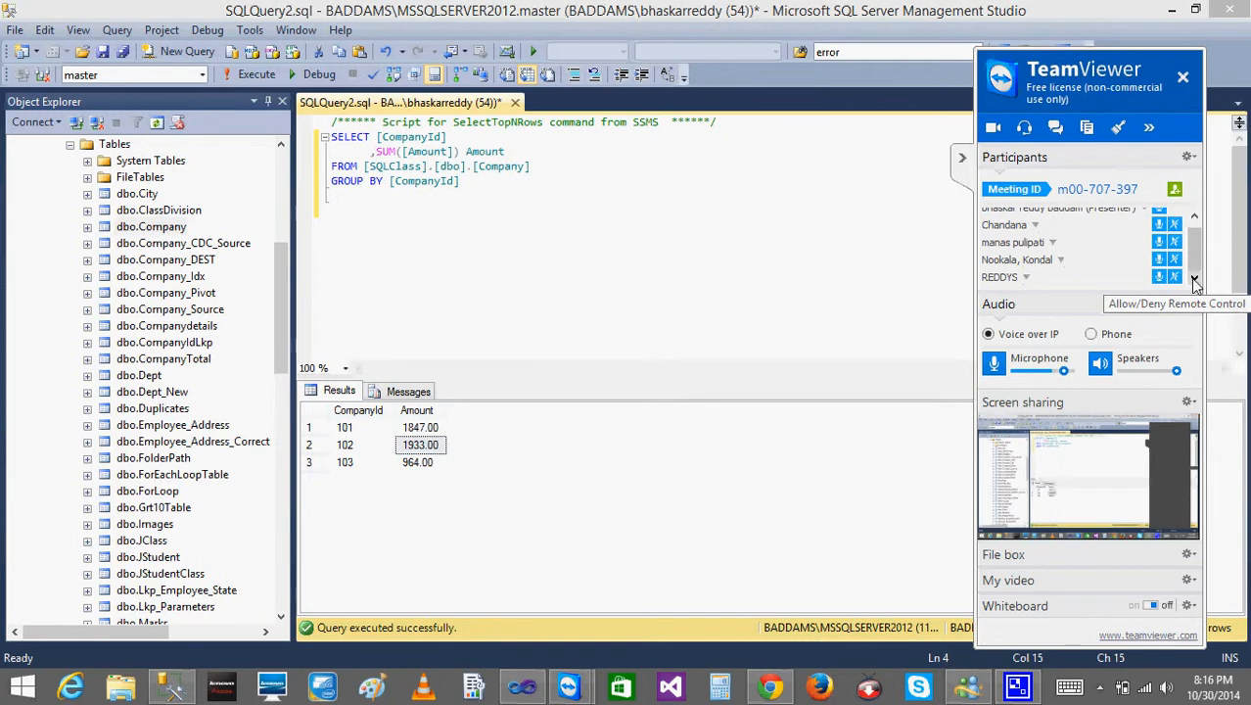
left_click(962, 157)
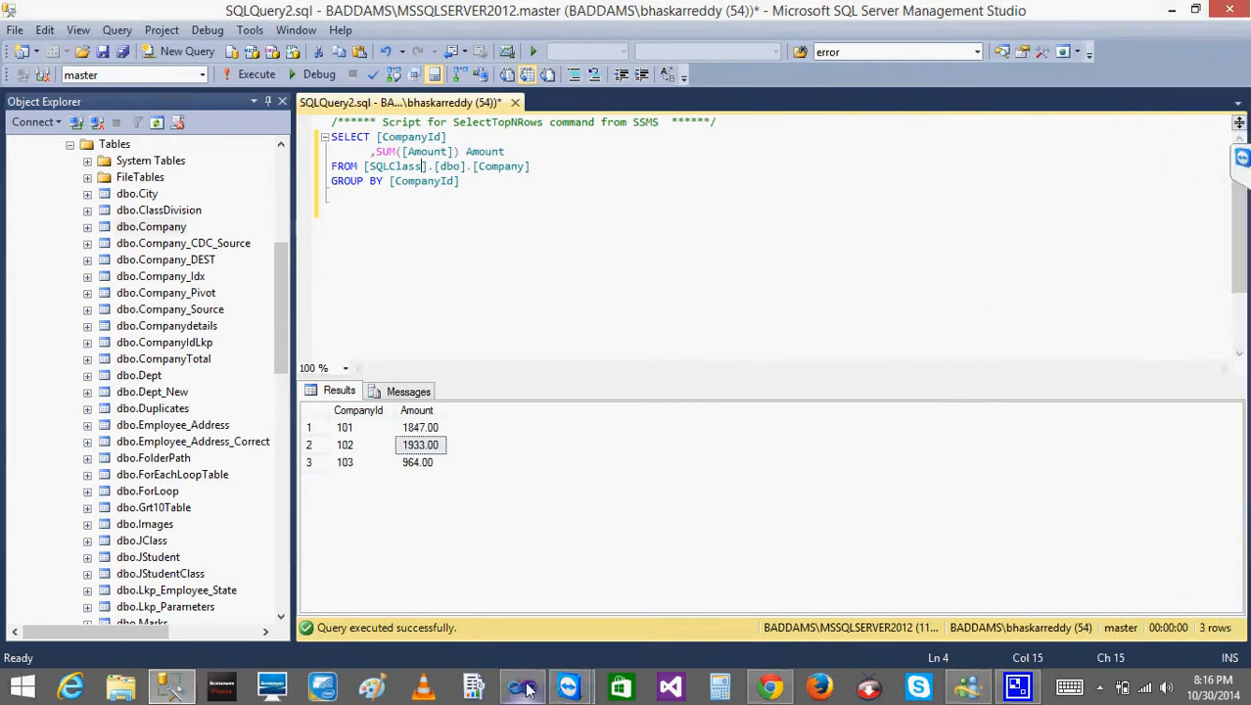
left_click(526, 689)
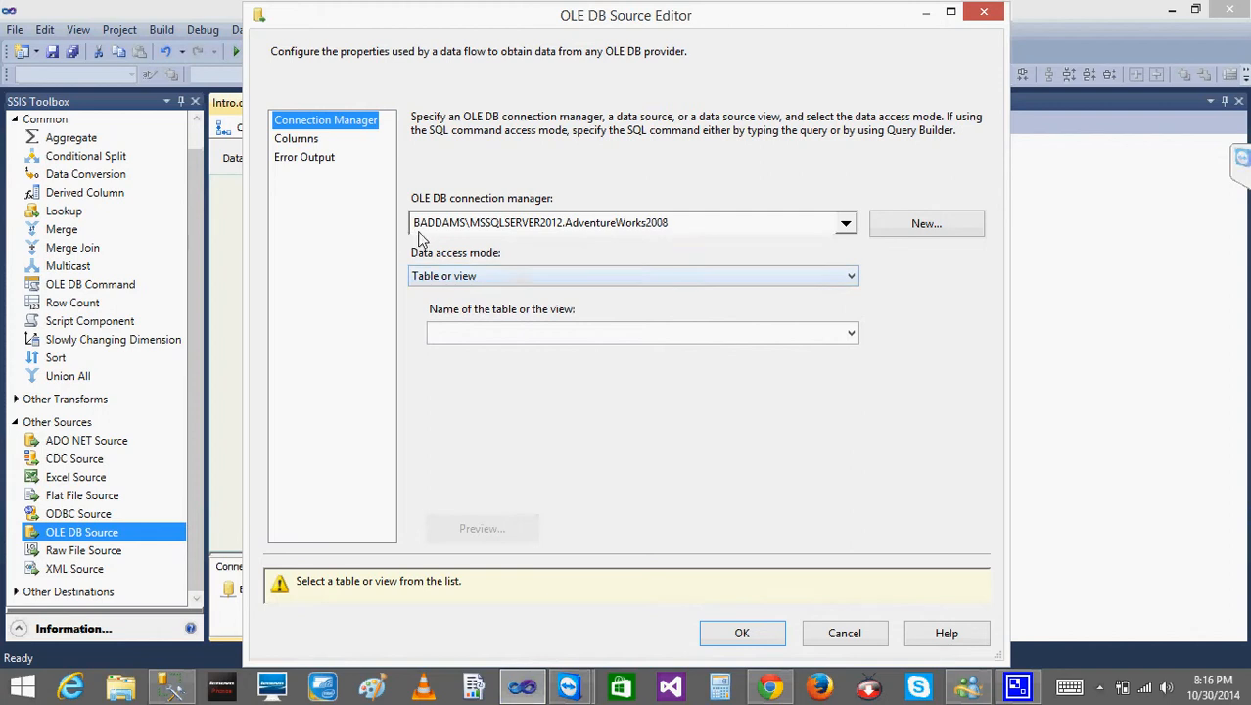
- Look through the connection's table list, then set the source's data access mode to SQL command
left_click(601, 276)
left_click(533, 277)
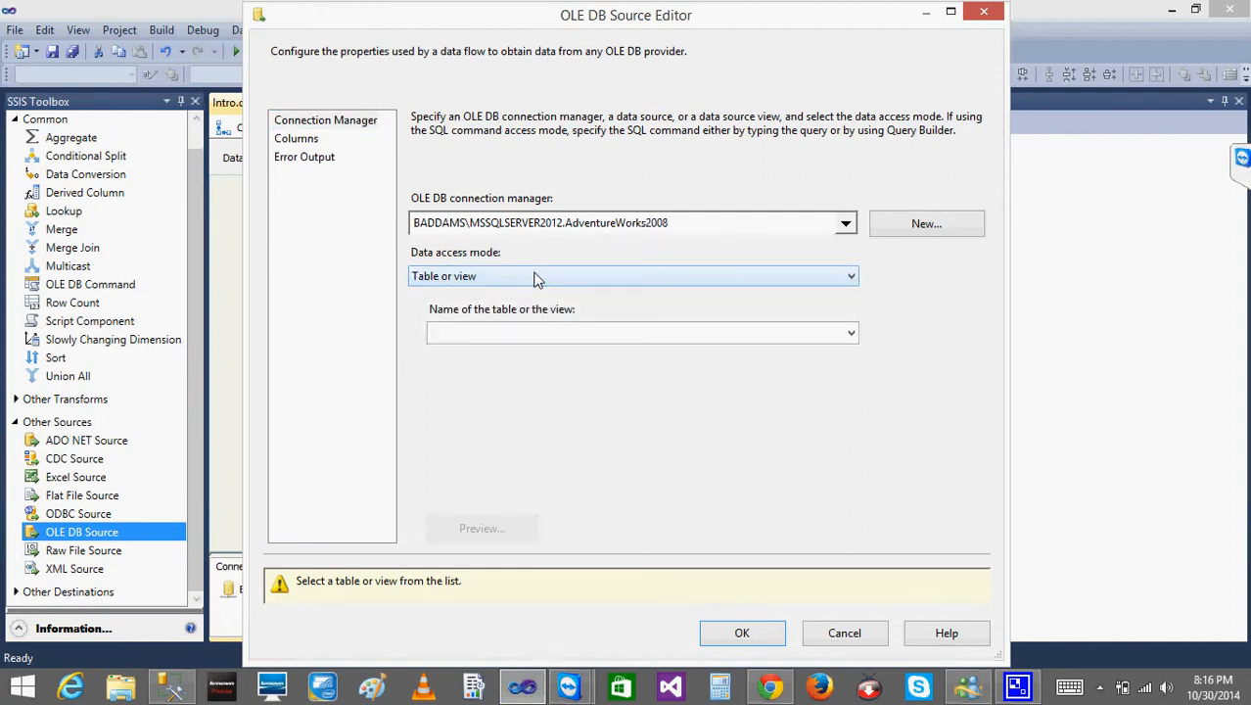
left_click(850, 335)
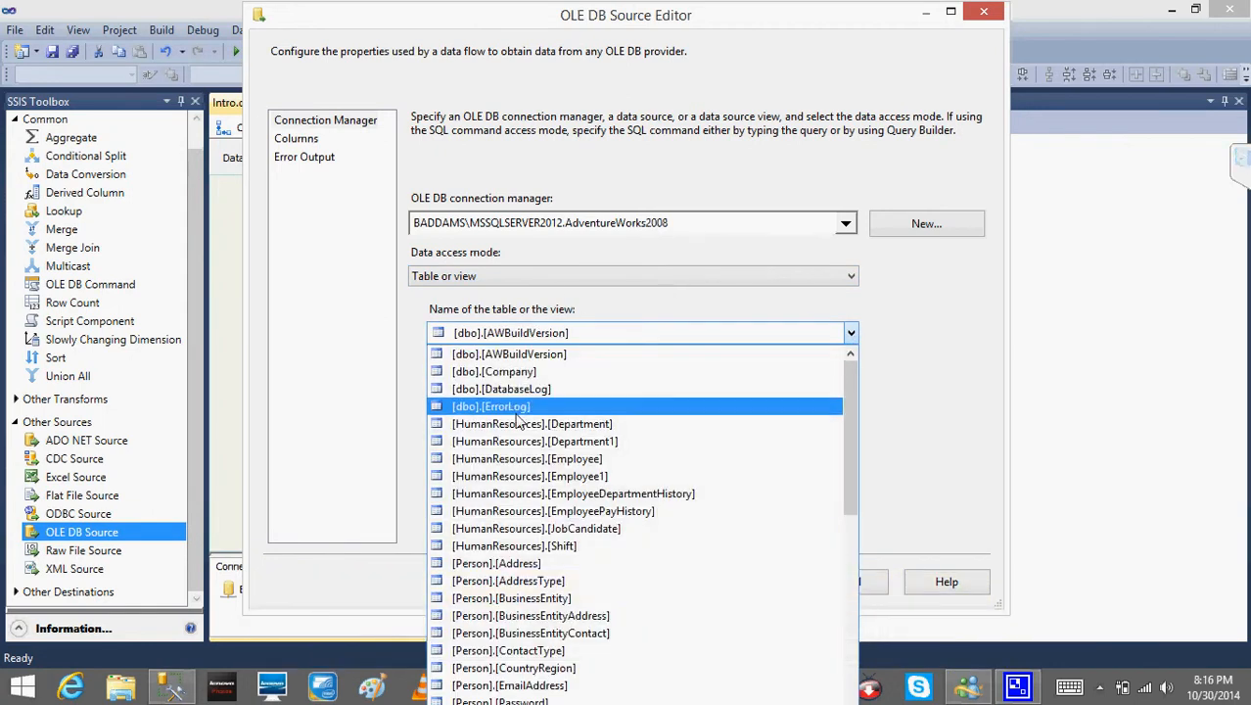
left_click(359, 329)
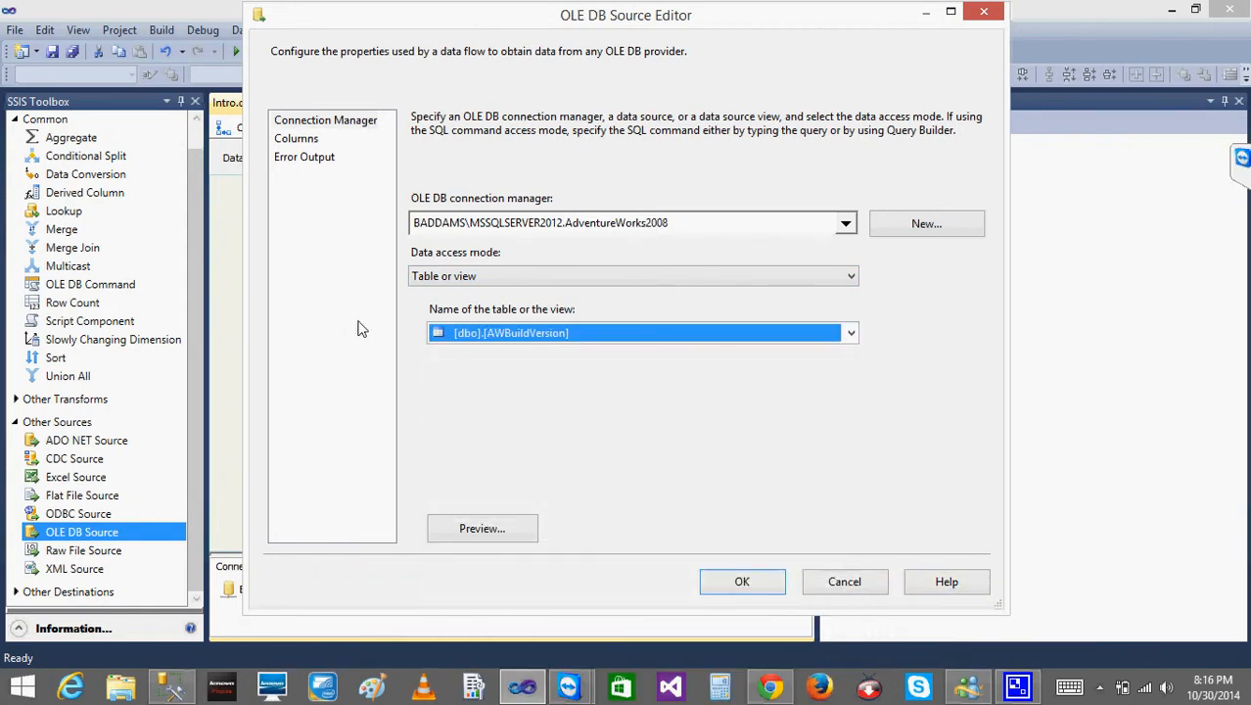
left_click(468, 278)
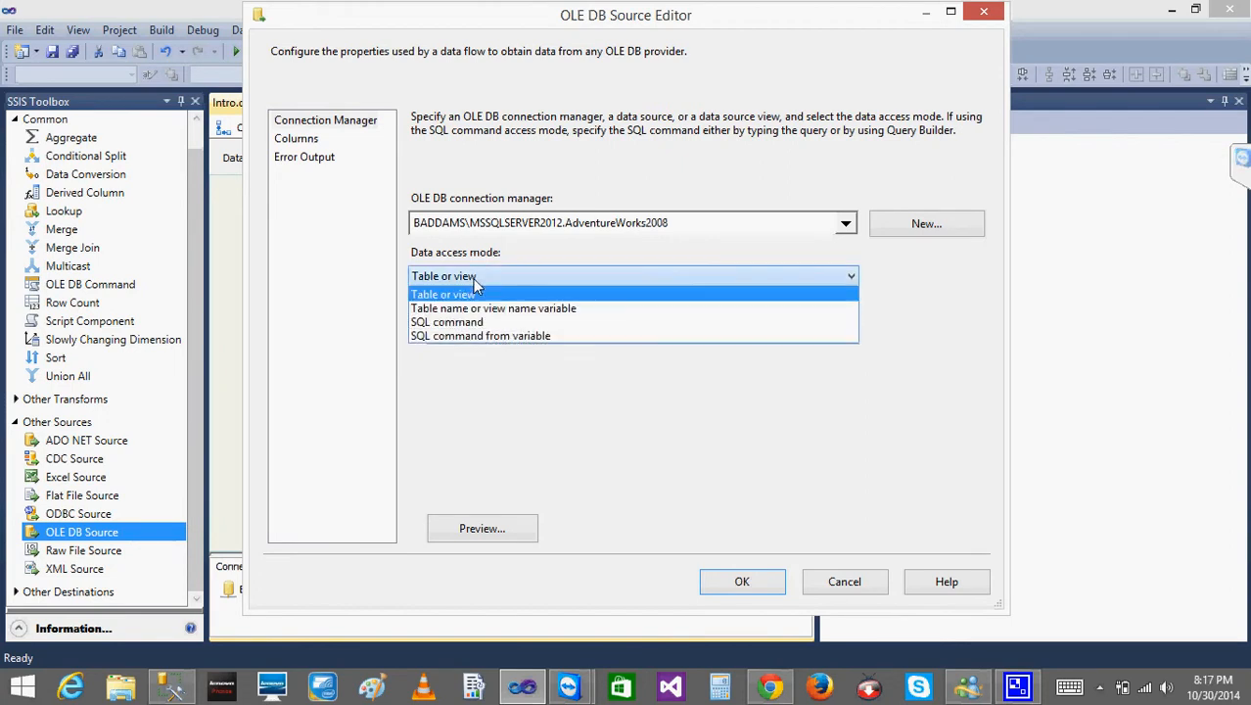
left_click(471, 323)
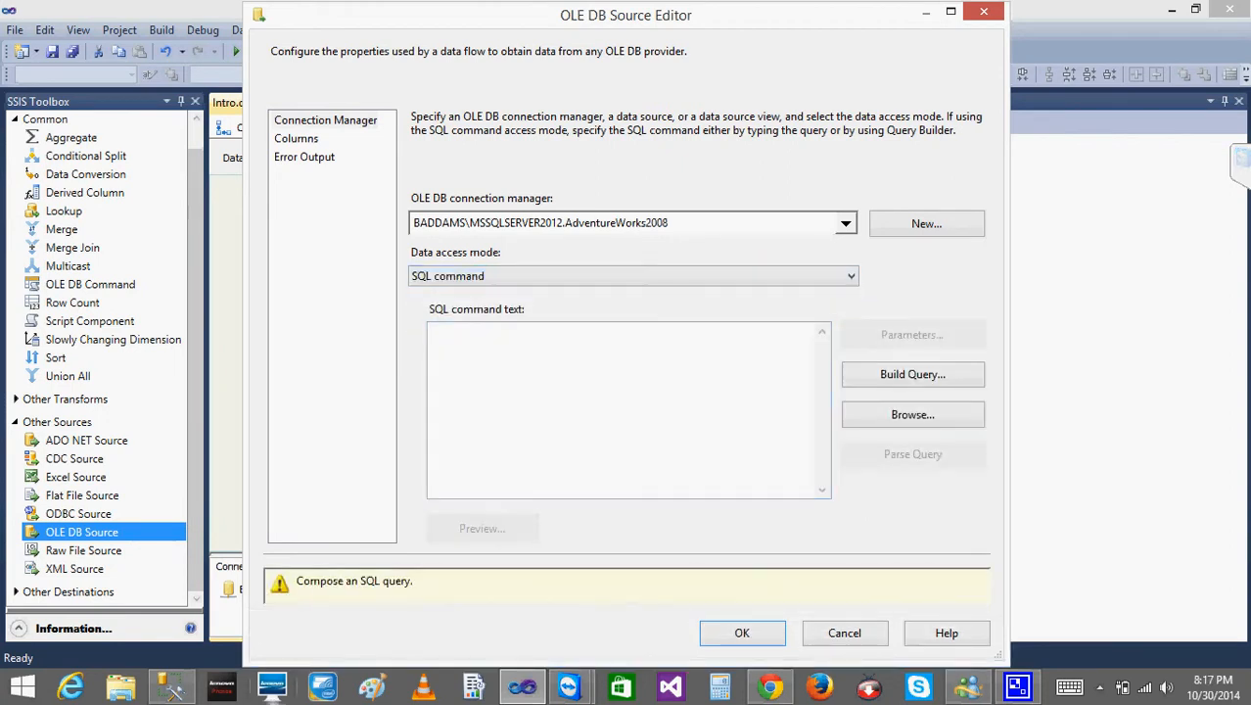
- Switch to Management Studio and copy the entire Company GROUP BY query
left_click(174, 689)
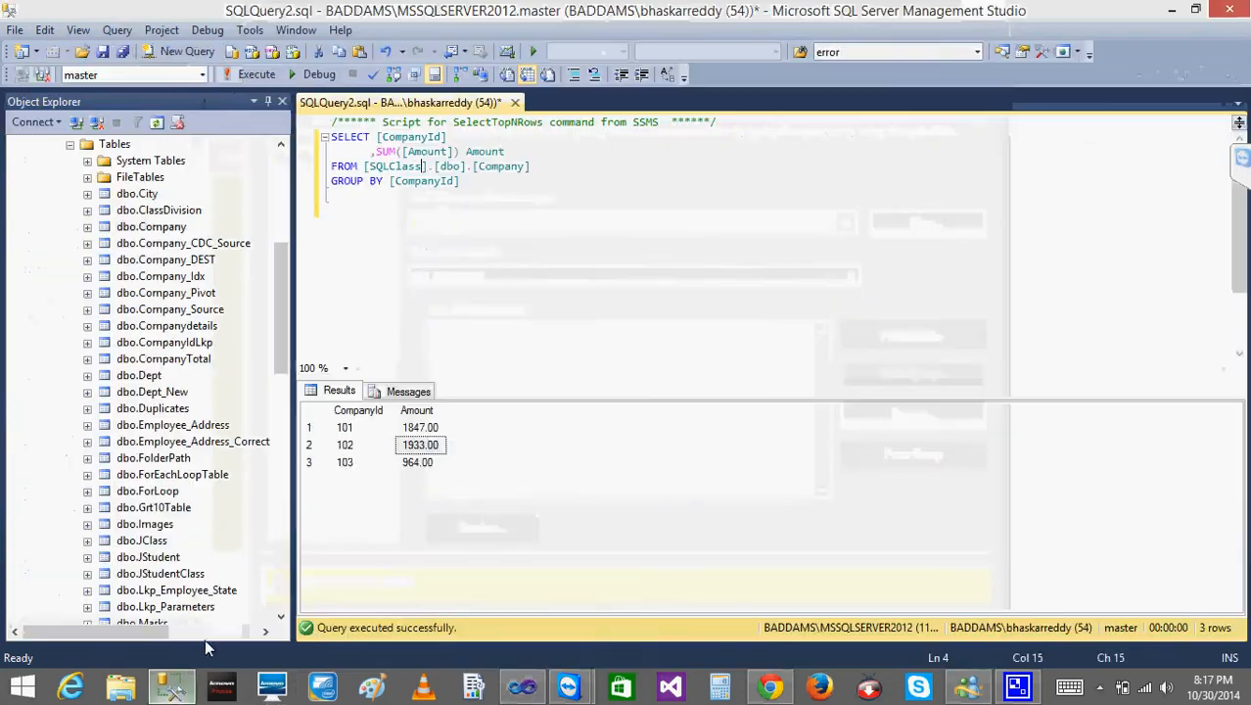
left_click(503, 193)
key("ctrl+a")
key("ctrl+c")
- Undo the aggregate edits and restore the [Qtr] column, leaving a plain SELECT of [CompanyId], [Qtr] and [Amount] without the TOP clause
key("ctrl+z")
key("ctrl+z")
key("ctrl+z")
key("ctrl+z")
key("ctrl+z")
key("ctrl+z")
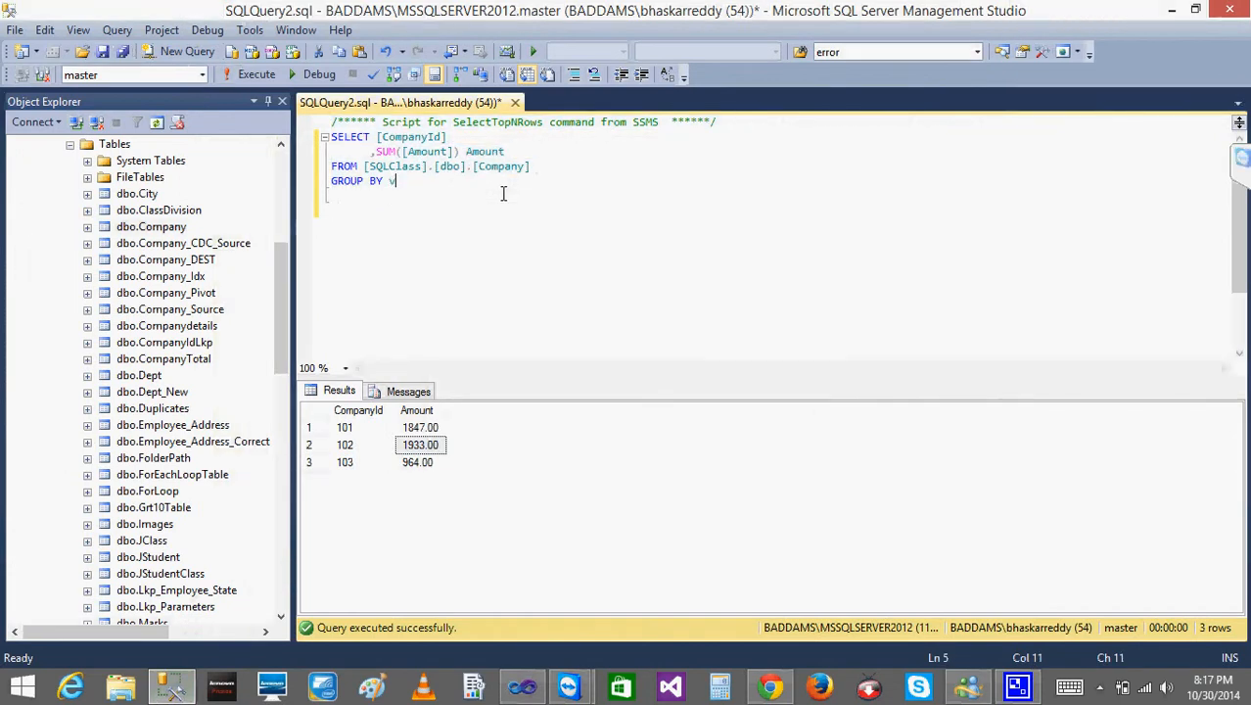
key("ctrl+z")
key("ctrl+z")
key("ctrl+z")
key("ctrl+z")
key("ctrl+z")
key("ctrl+z")
key("ctrl+z")
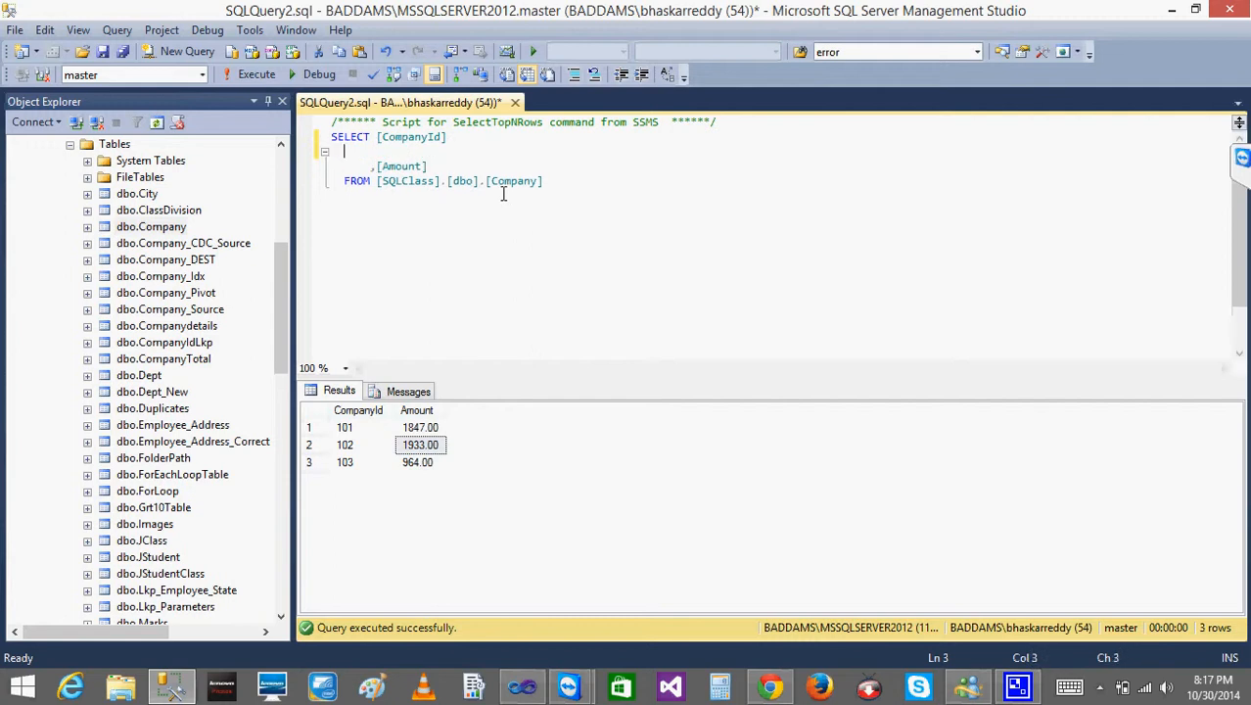
type(",[Qtr")
key("ctrl+z")
key("ctrl+z")
key("ctrl+z")
key("ctrl+z")
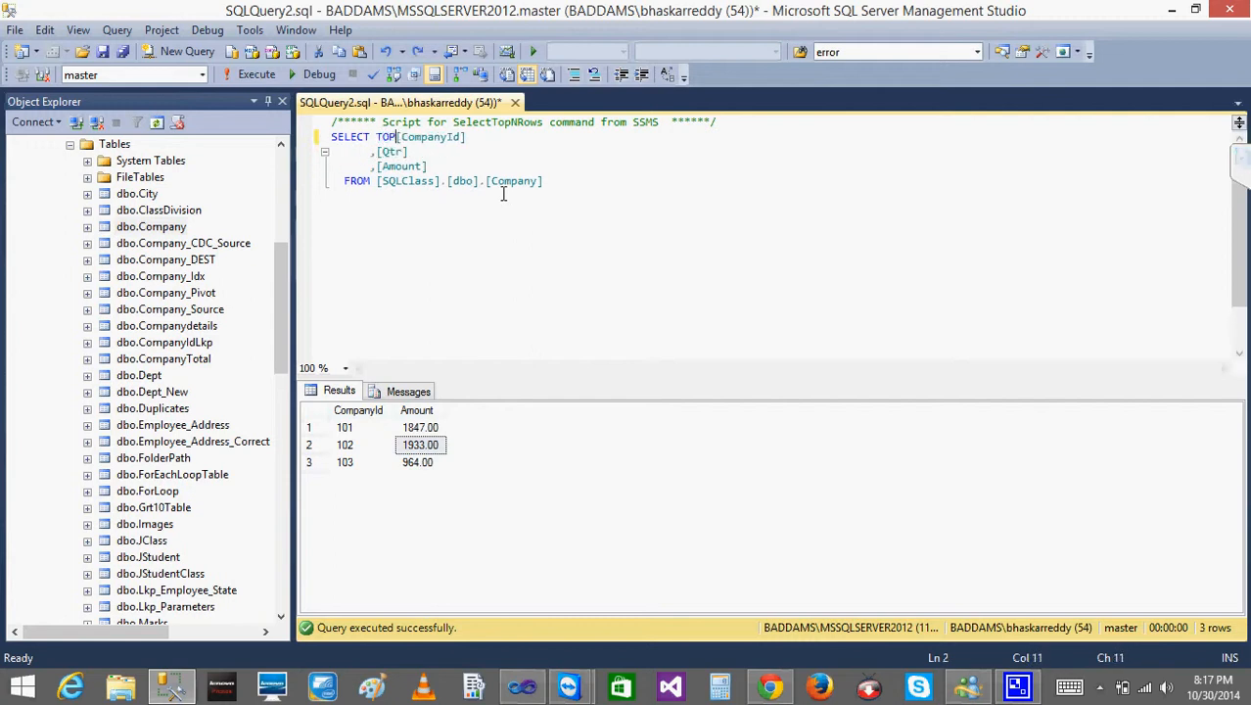
key("BackSpace")
key("BackSpace")
key("BackSpace")
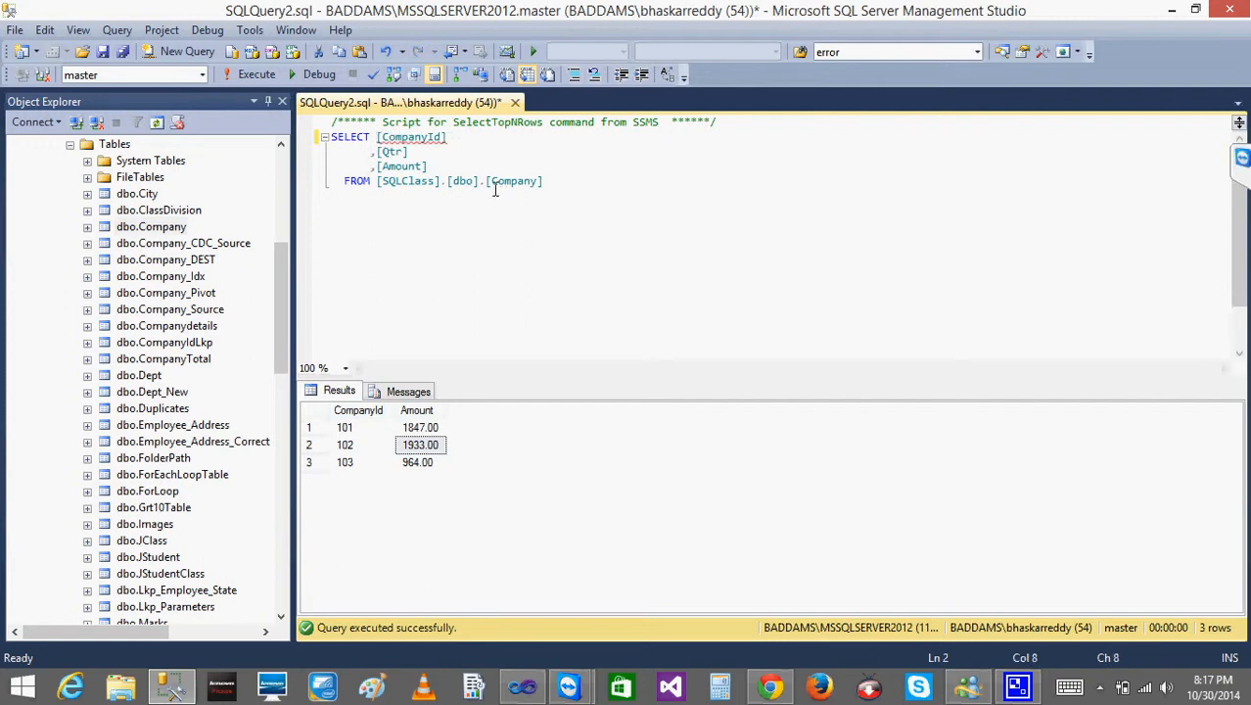
- Paste the copied GROUP BY query into a new query window, then return to the plain Company query
left_click(181, 51)
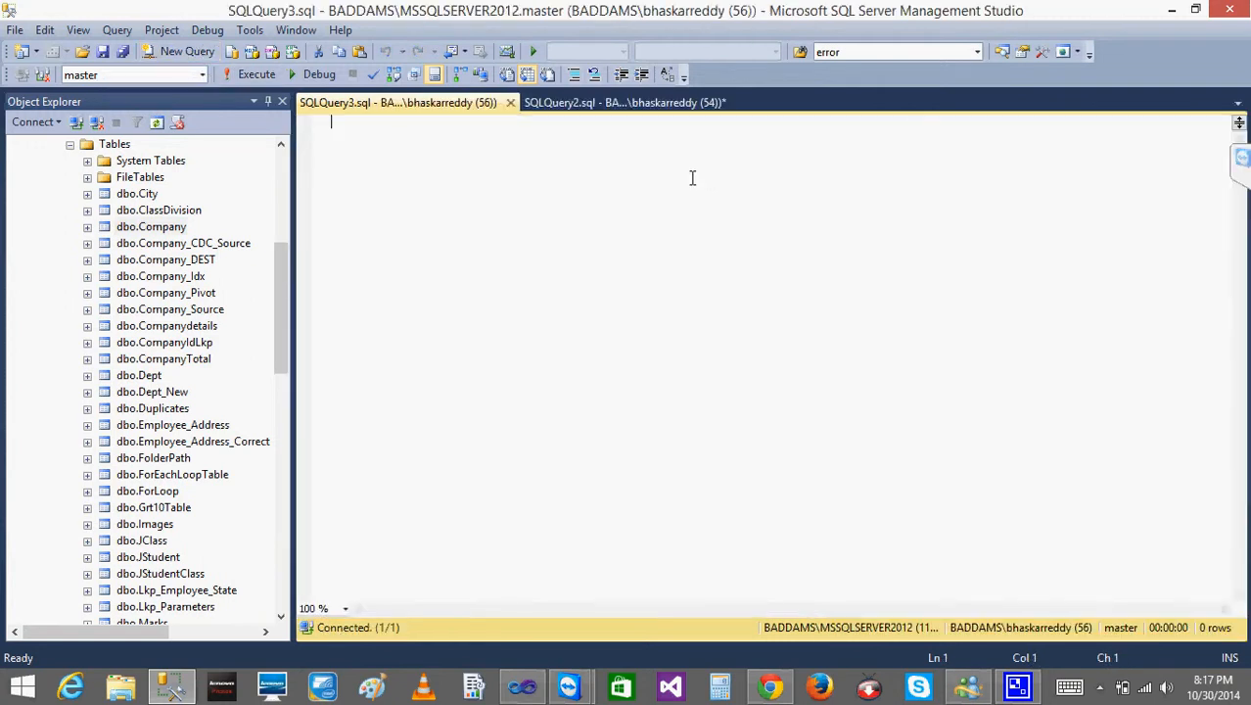
key("ctrl+v")
left_click(653, 102)
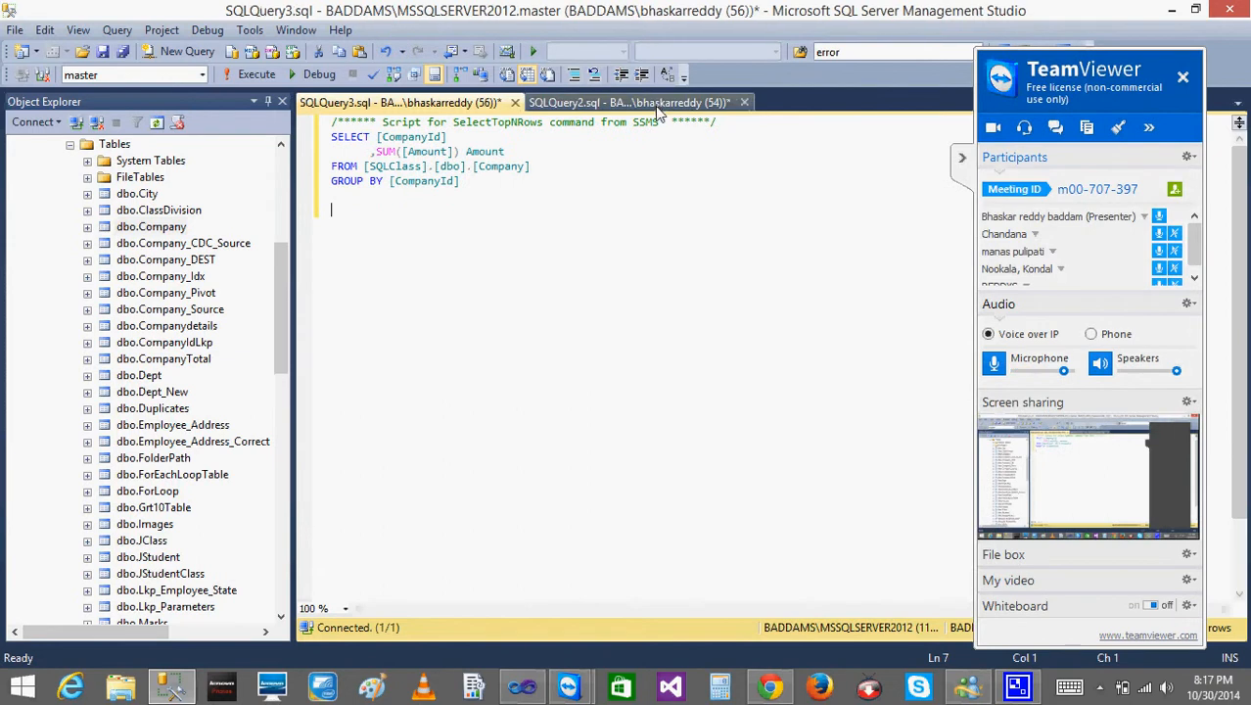
- Select and copy the plain Company SELECT statement without its comment line, keeping the statement intact
left_click(567, 226)
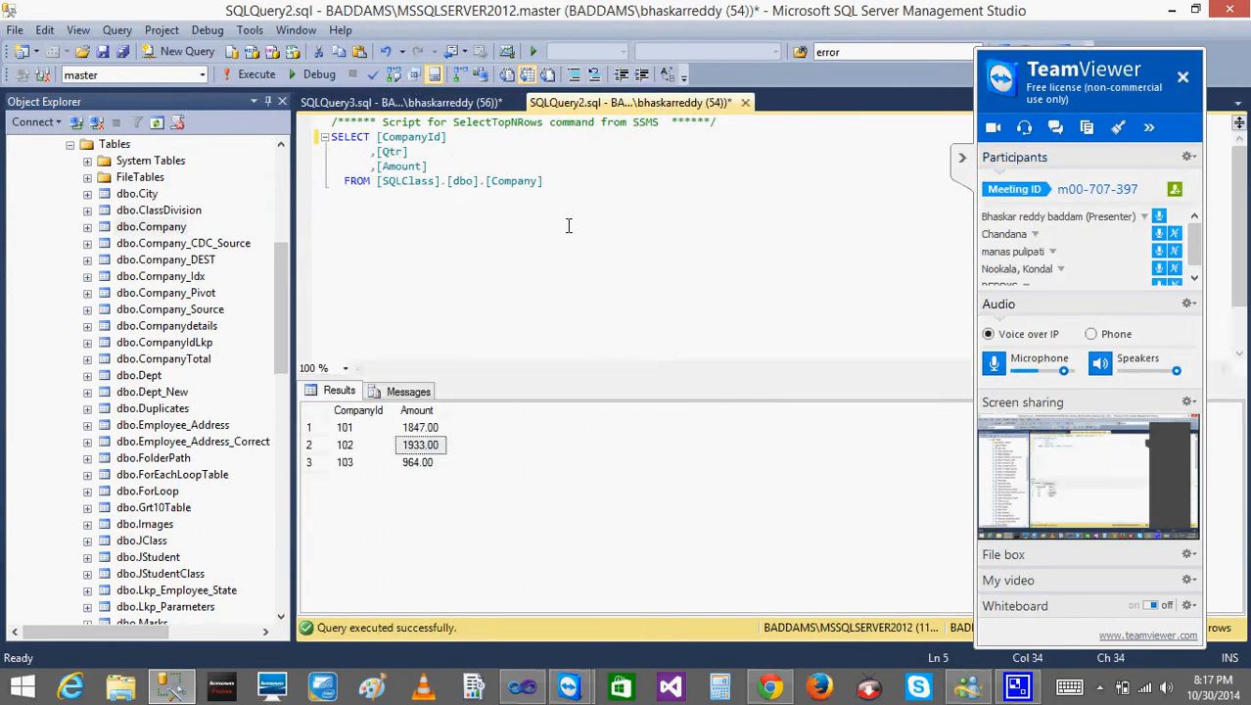
key("shift+Up")
key("shift+Up")
key("shift+Up")
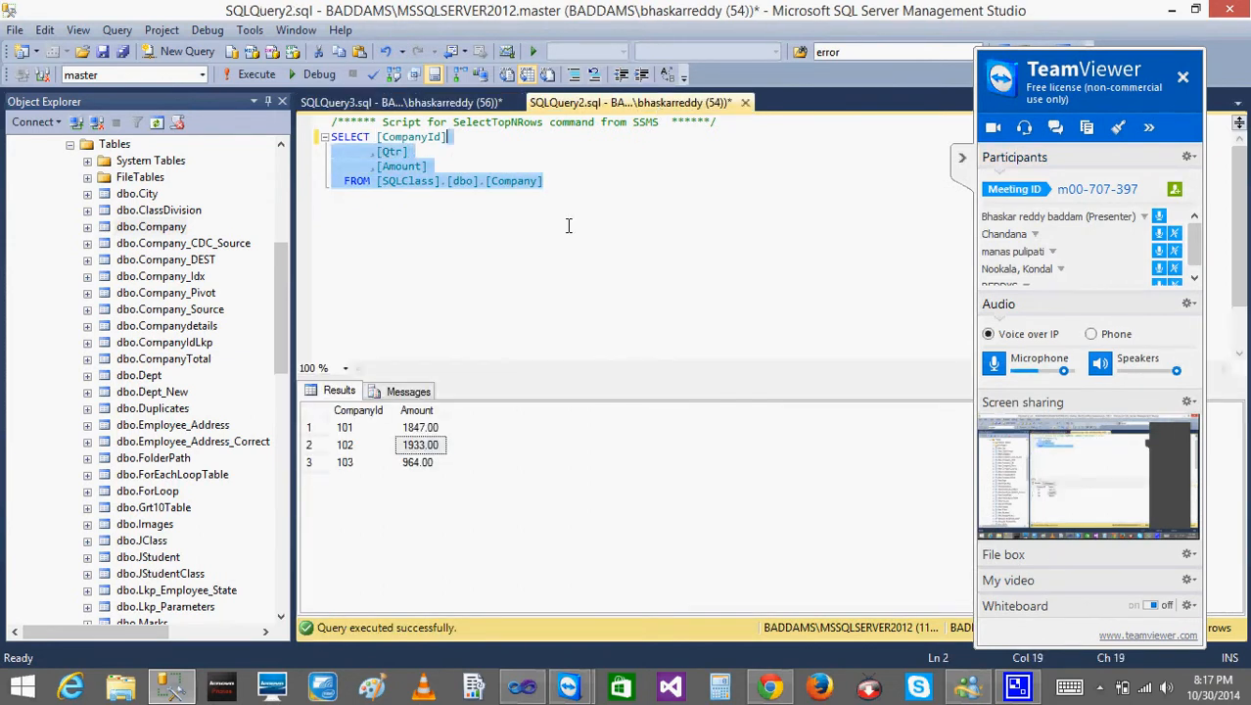
key("shift+Left")
key("shift+Left")
key("shift+Left")
key("shift+Left")
key("shift+Left")
key("shift+Left")
key("shift+Left")
key("shift+Left")
key("shift+Left")
key("shift+Left")
key("shift+Left")
key("shift+Left")
key("shift+Left")
key("shift+Left")
key("shift+Left")
key("shift+Left")
key("shift+Left")
key("shift+Left")
key("shift+Left")
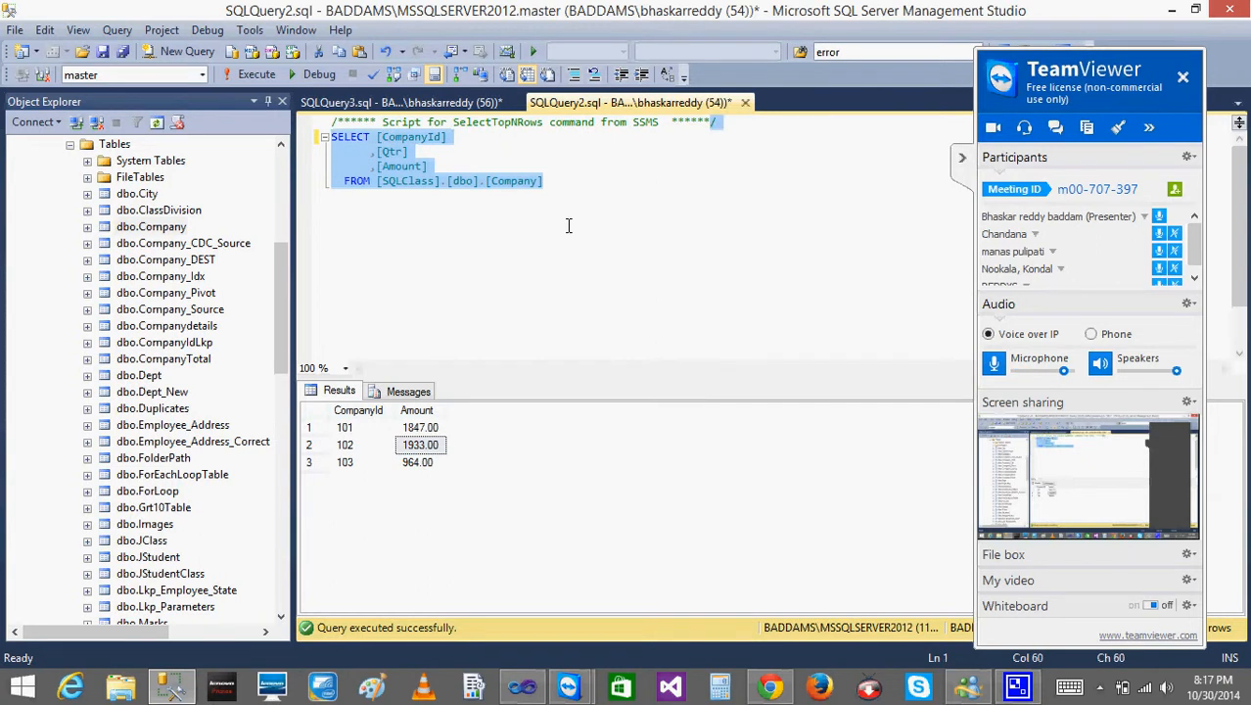
key("shift+Right")
key("shift+Right")
key("ctrl+c")
type("c")
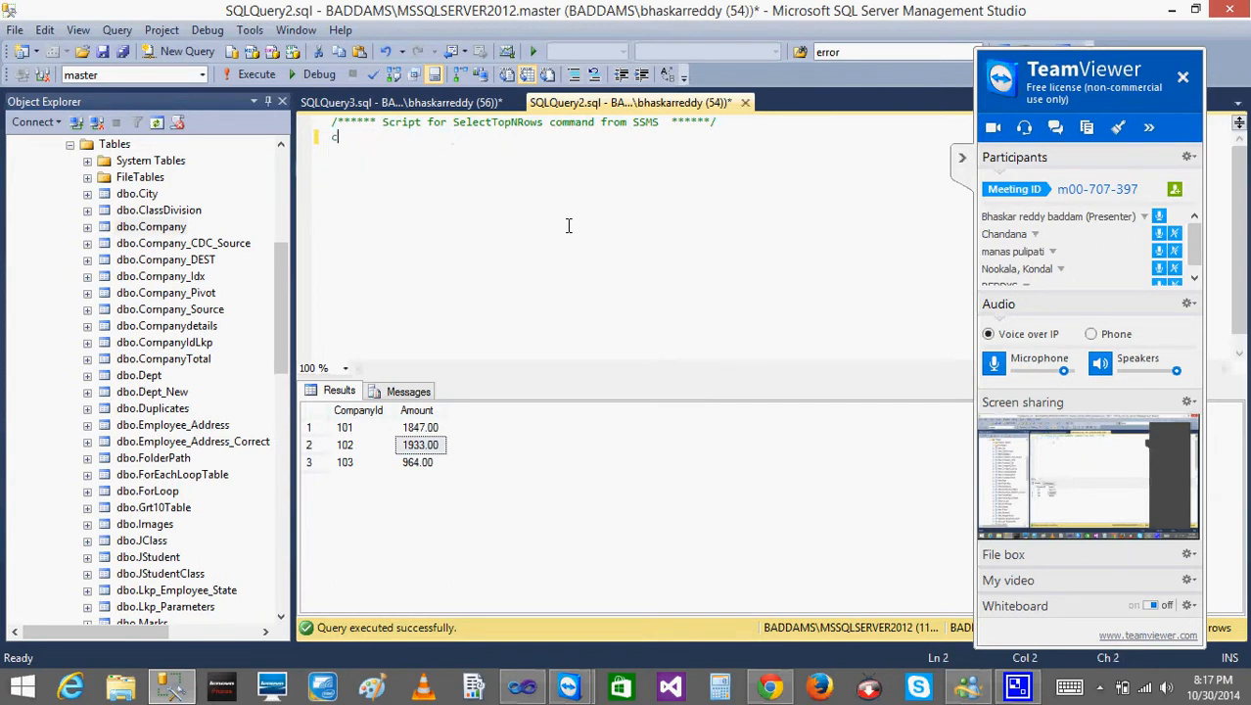
key("ctrl+z")
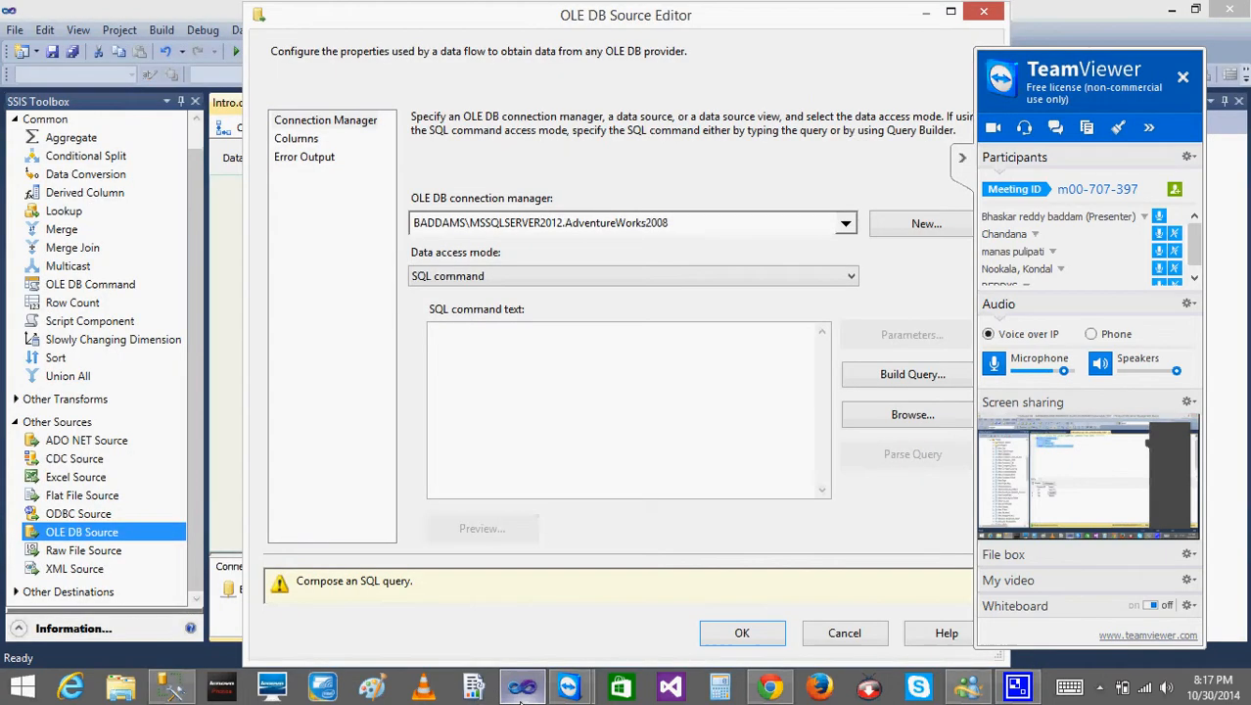
- Switch back to Visual Studio and paste the plain Company SELECT statement as the source's SQL command text
left_click(522, 687)
left_click(171, 687)
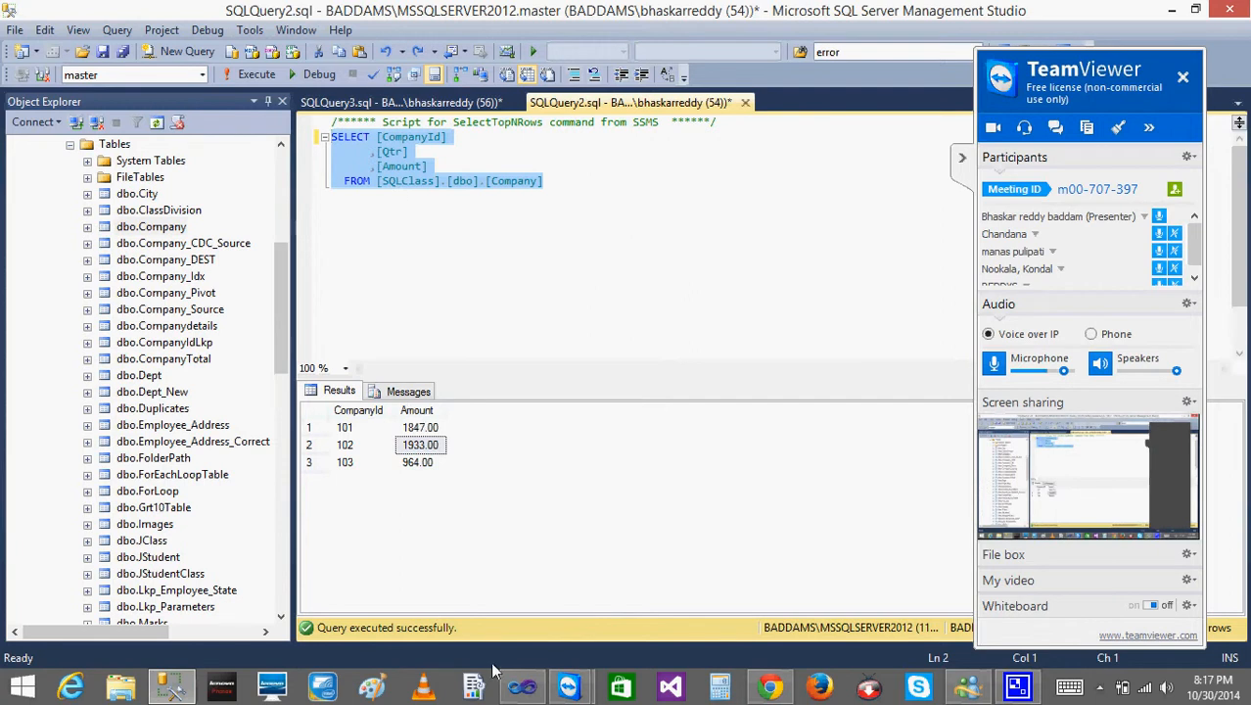
left_click(539, 693)
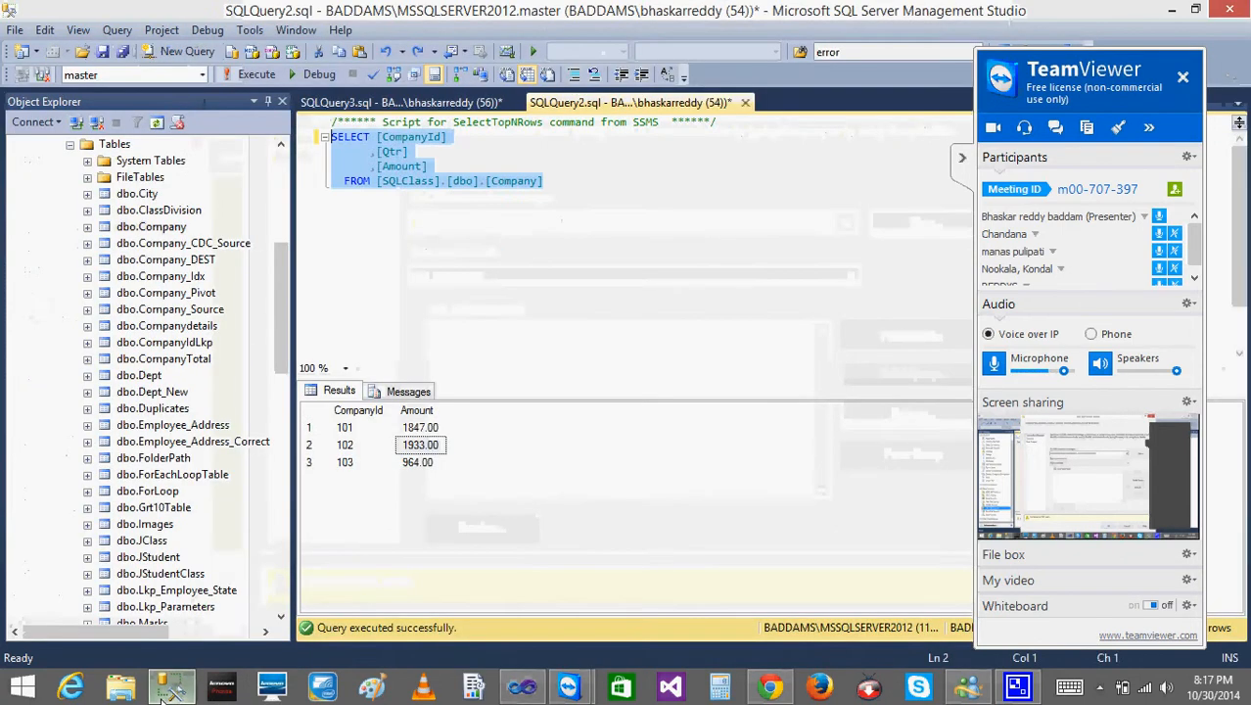
key("alt+Tab")
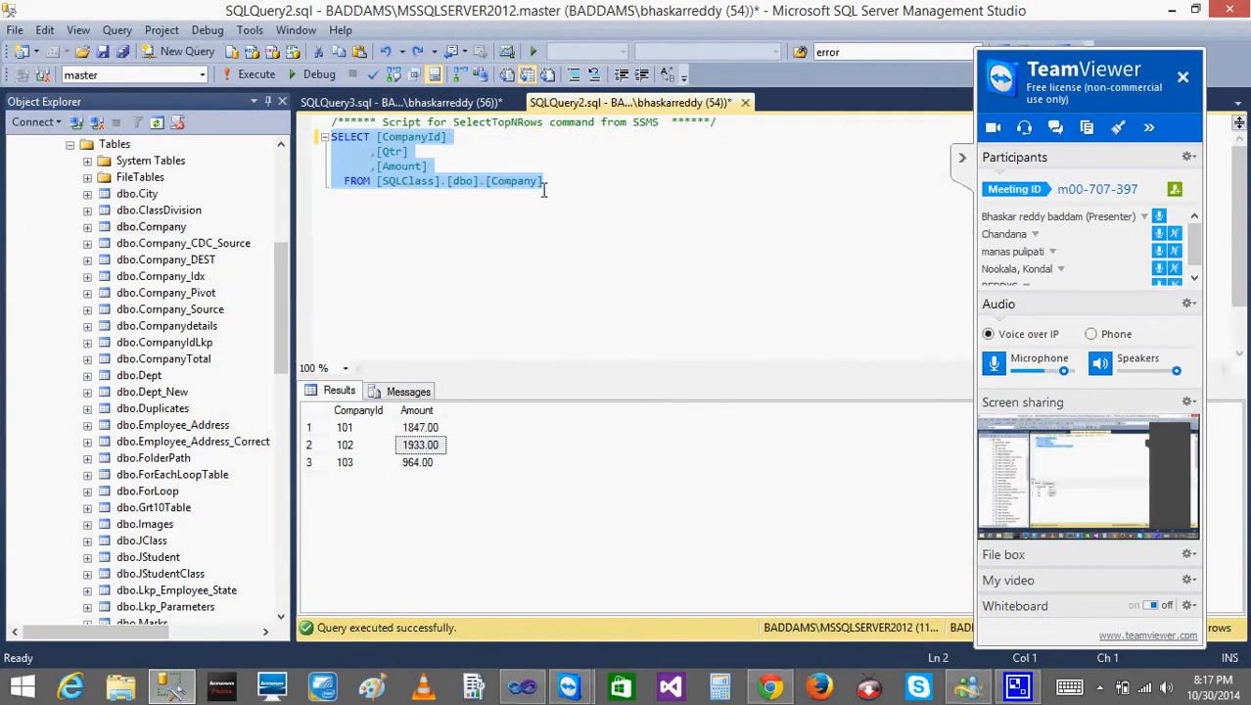
left_click(521, 687)
left_click(530, 338)
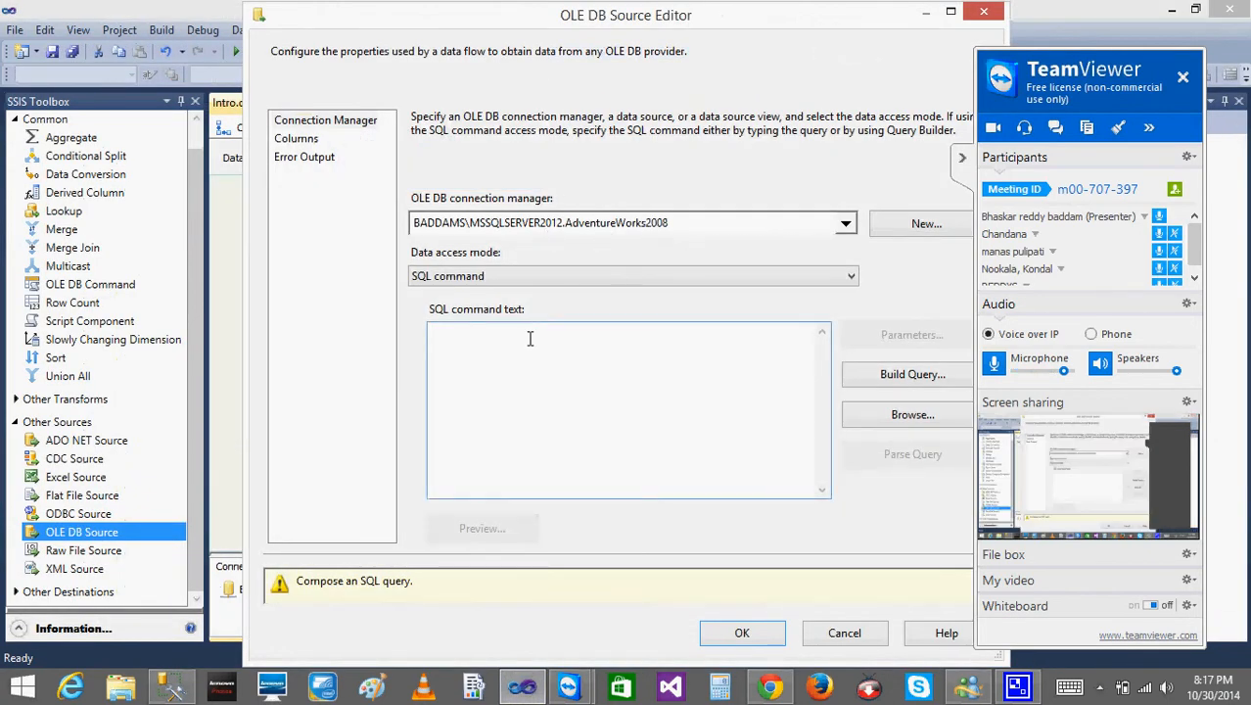
key("ctrl+v")
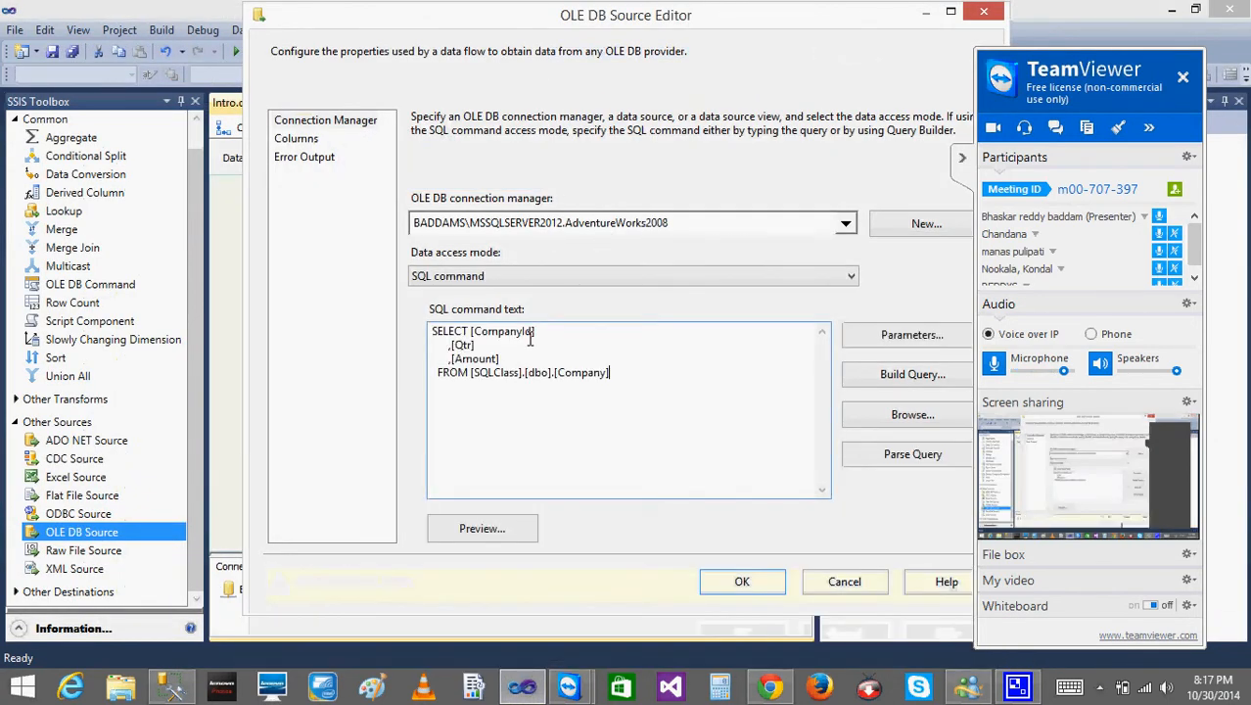
- Preview the rows returned by the source query, then close the OLE DB Source Editor without saving
left_click(489, 538)
left_click(786, 490)
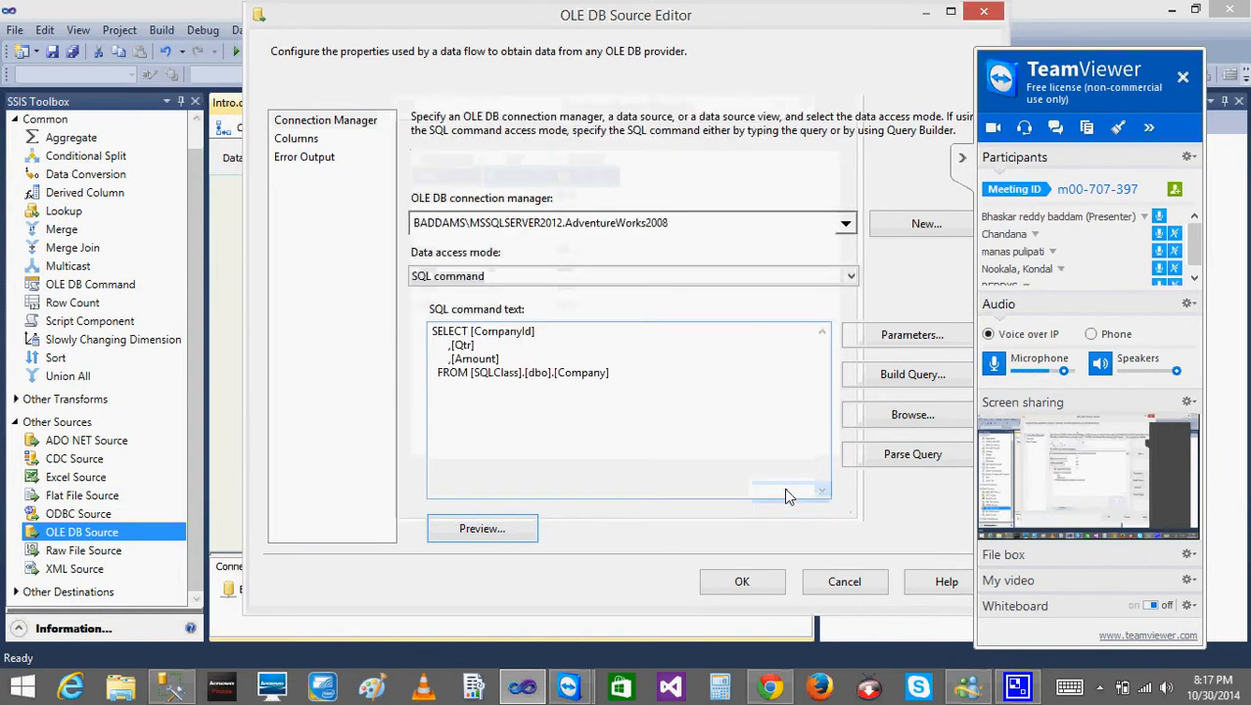
left_click(846, 584)
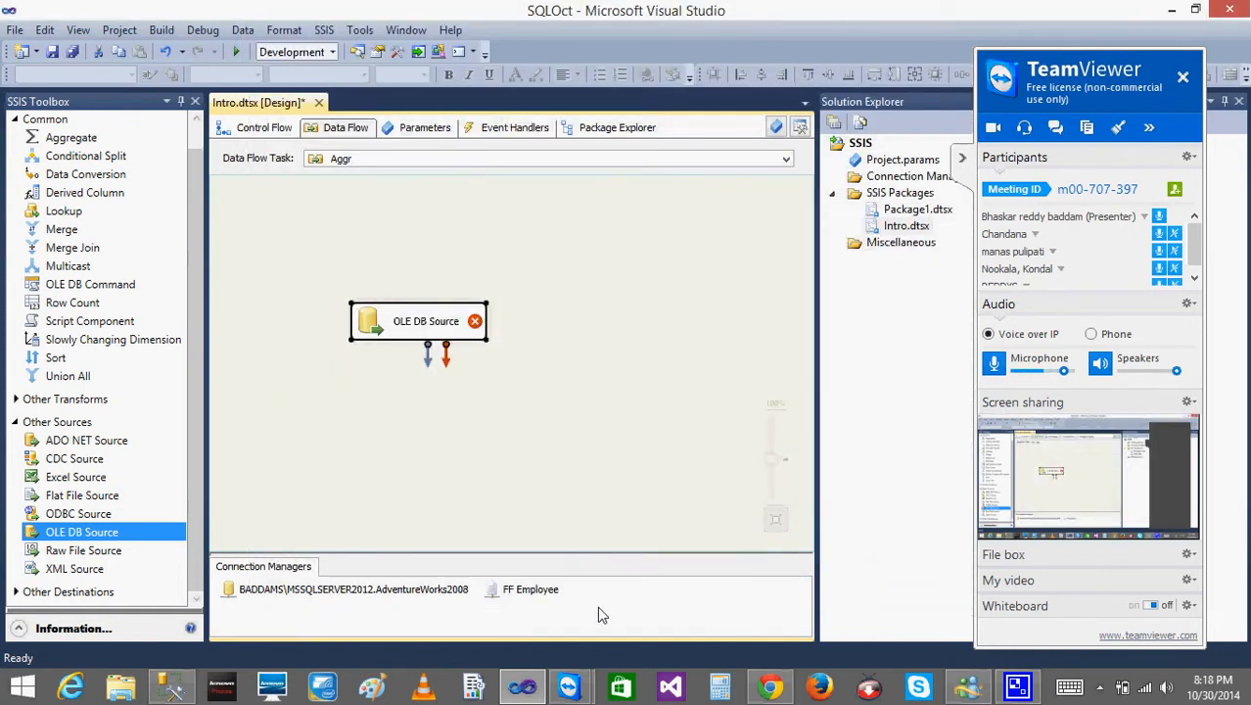
right_click(613, 612)
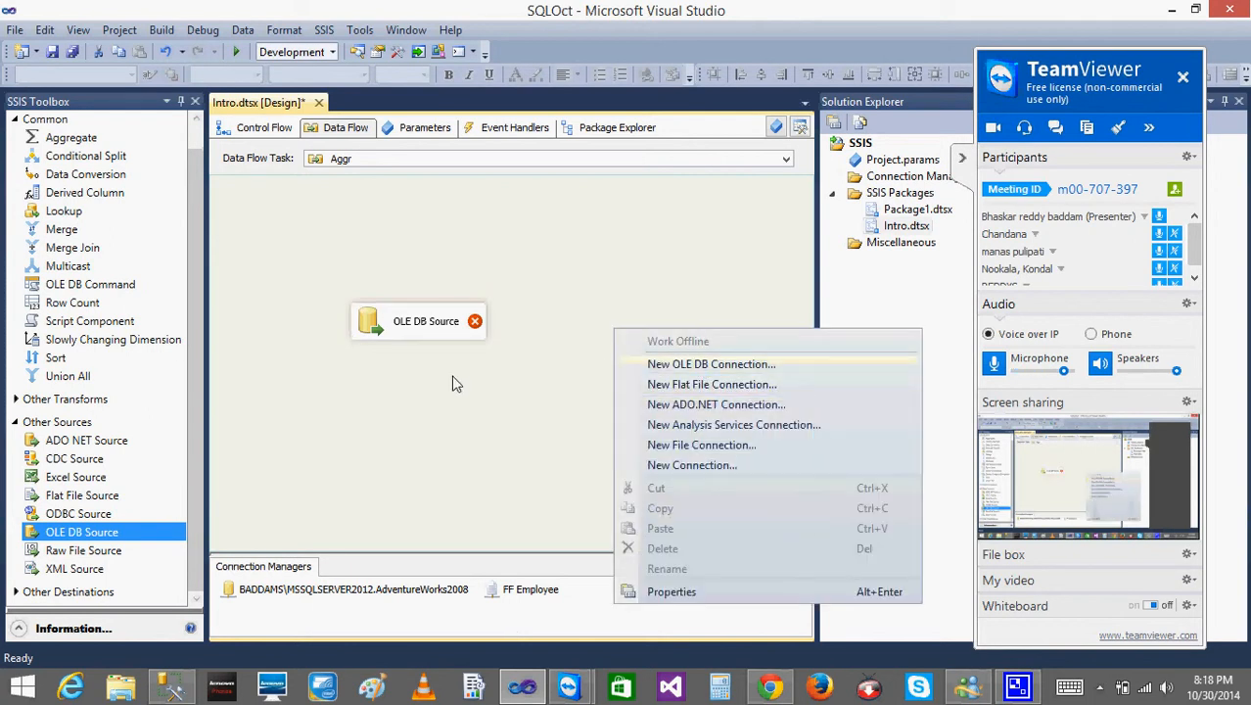
left_click(360, 303)
double_click(362, 308)
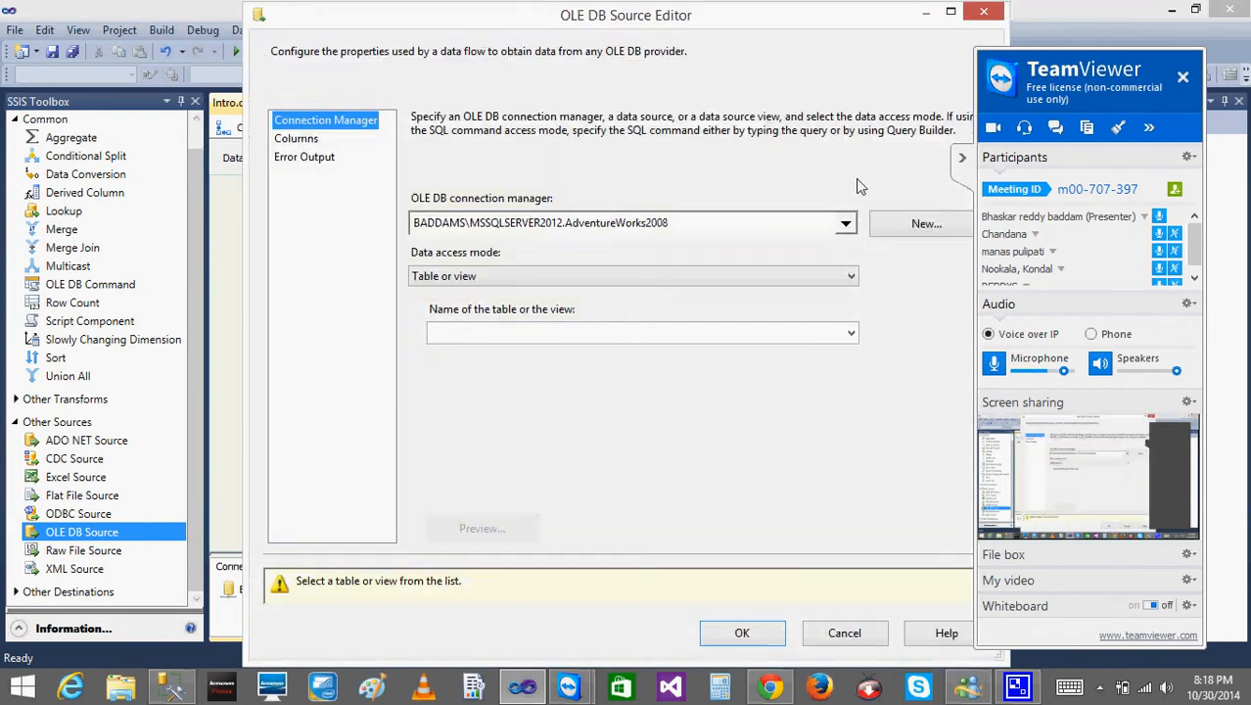
left_click(921, 225)
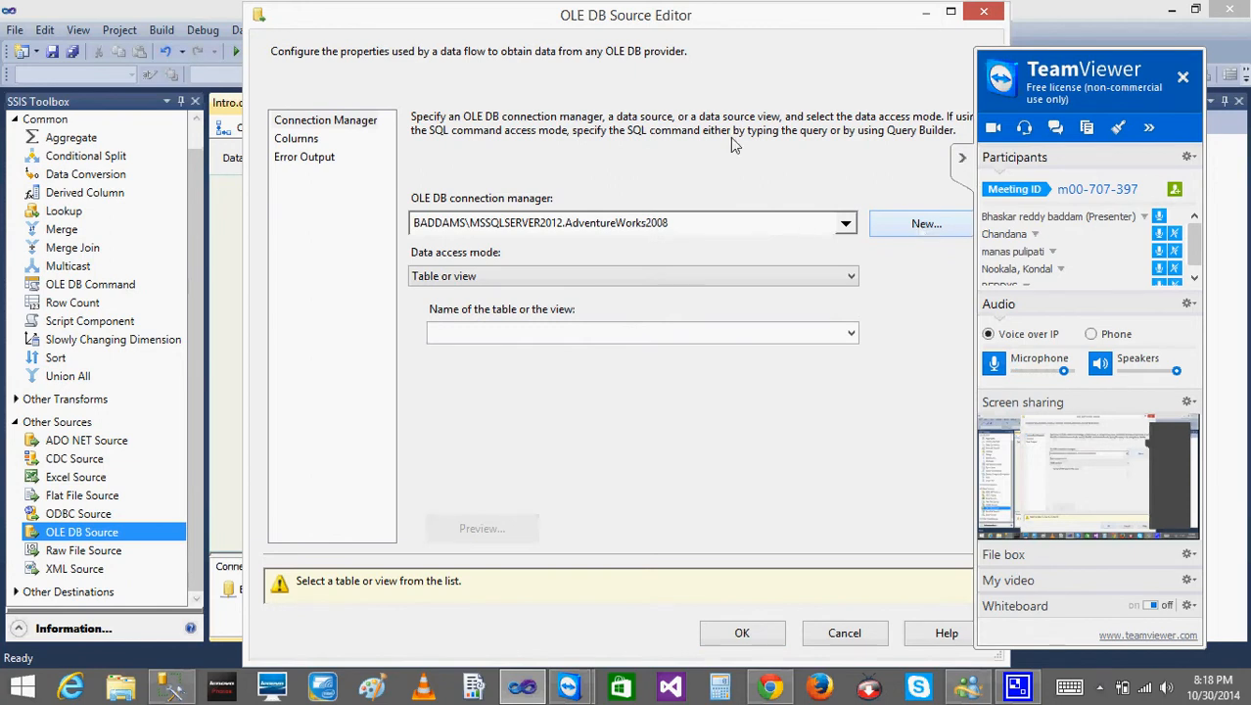
left_click(964, 163)
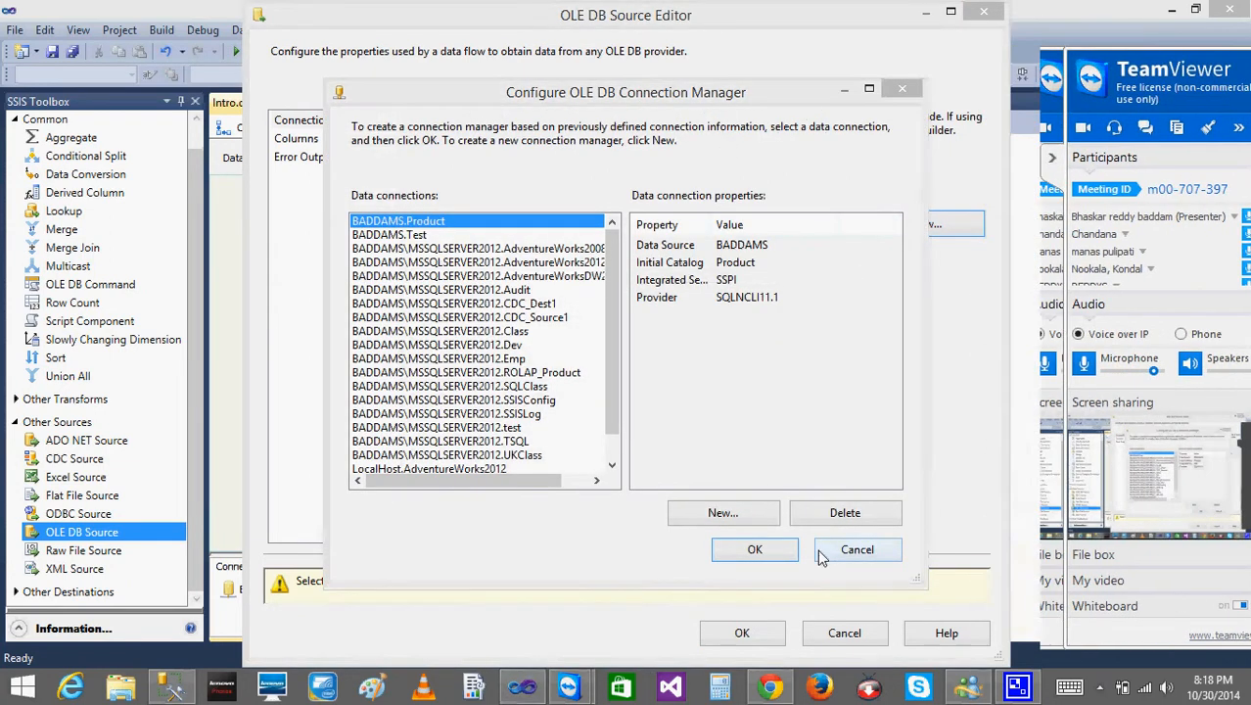
left_click(857, 549)
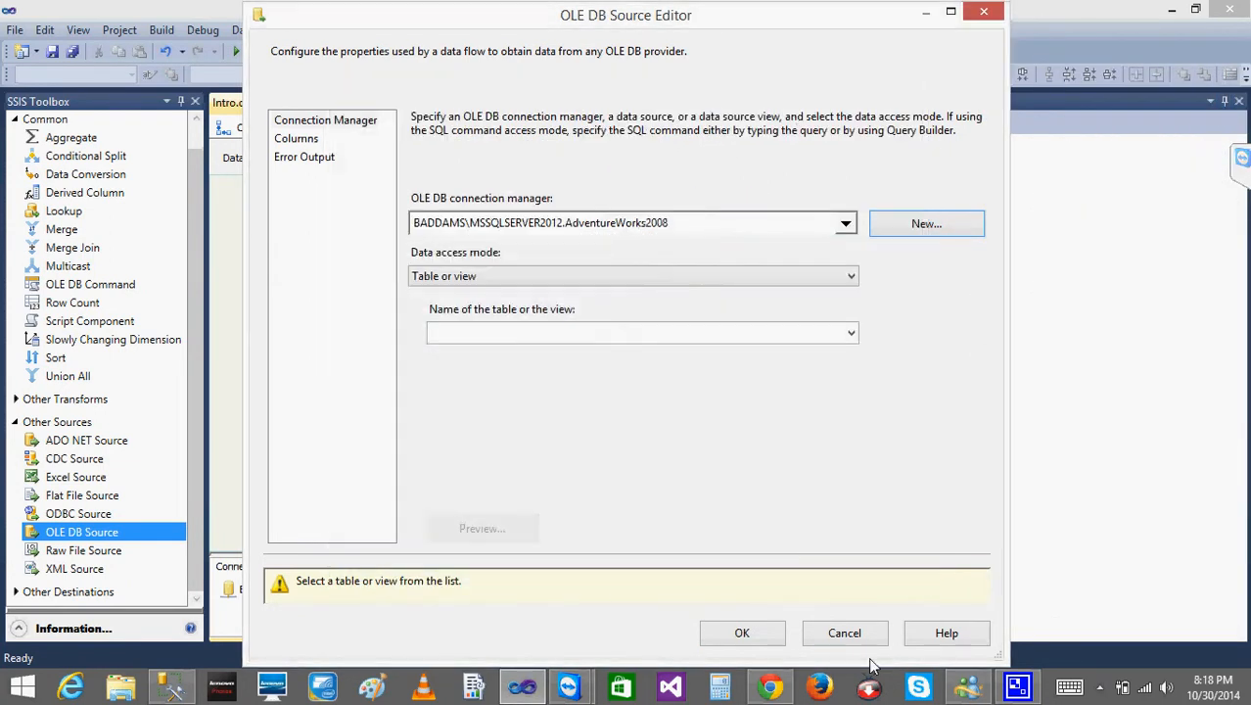
left_click(844, 633)
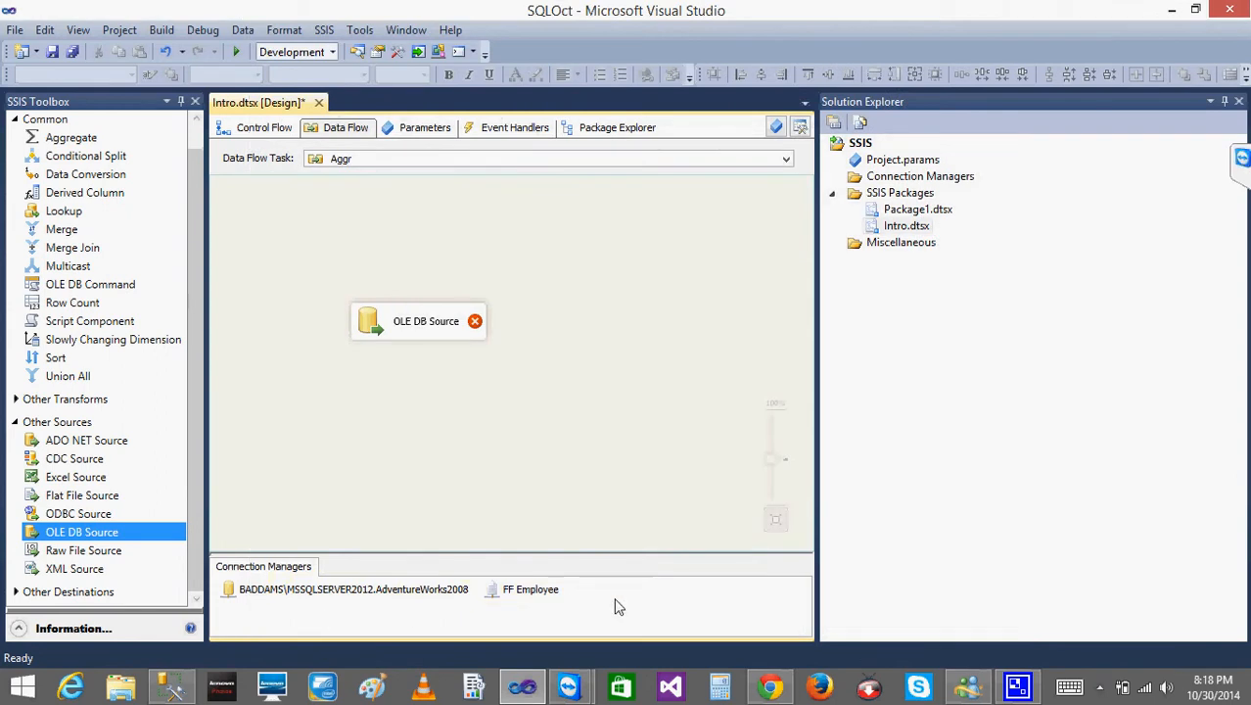
- Create a new OLE DB connection manager for the SQLClass database on the MSSQLSERVER2012 instance using Windows Authentication
right_click(617, 605)
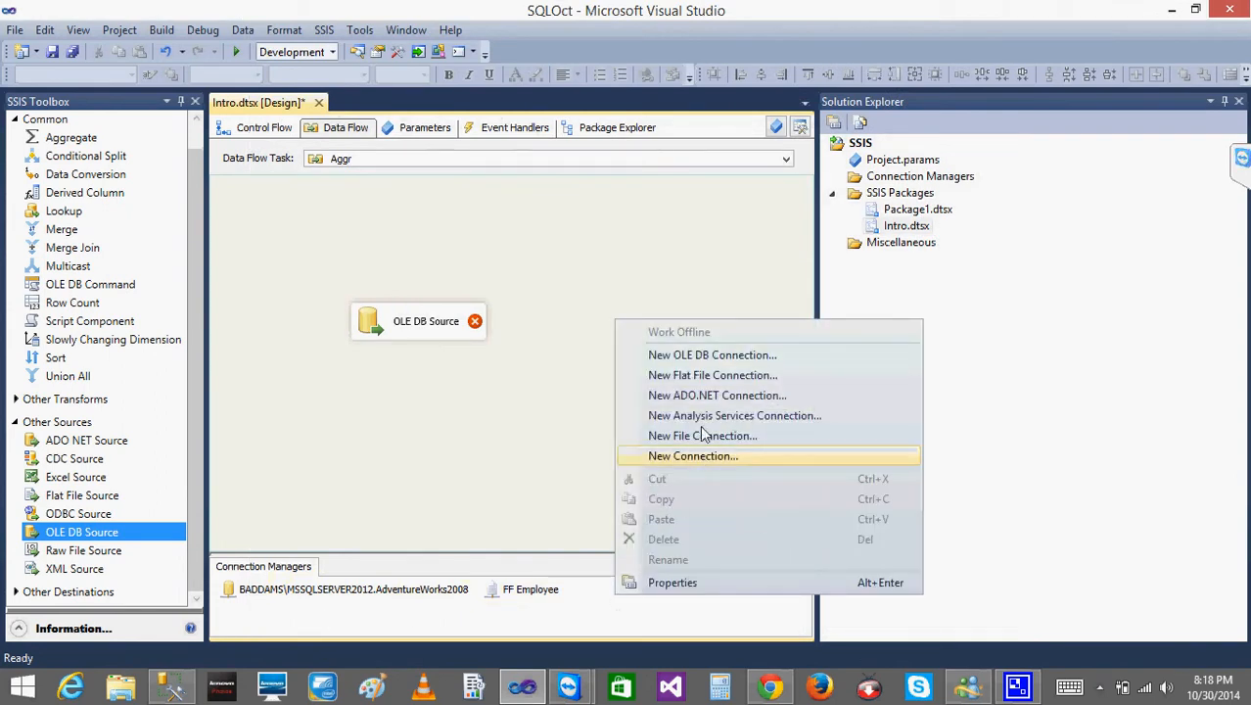
left_click(704, 362)
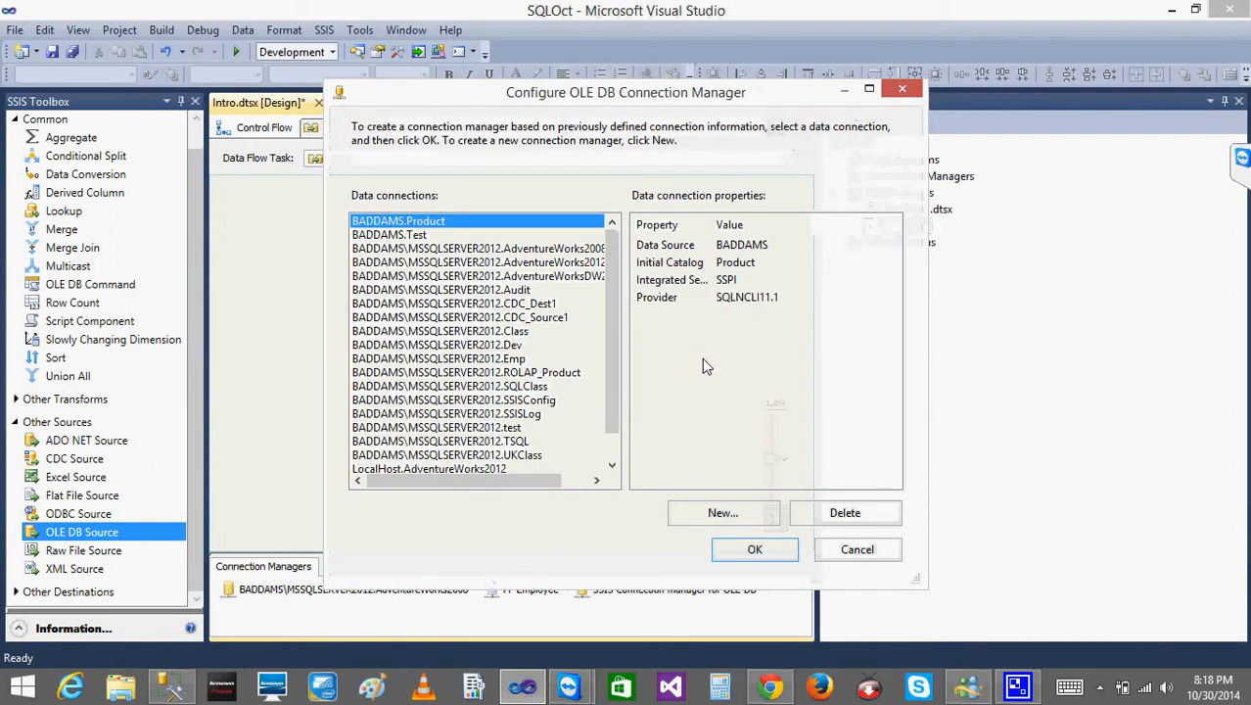
left_click(722, 516)
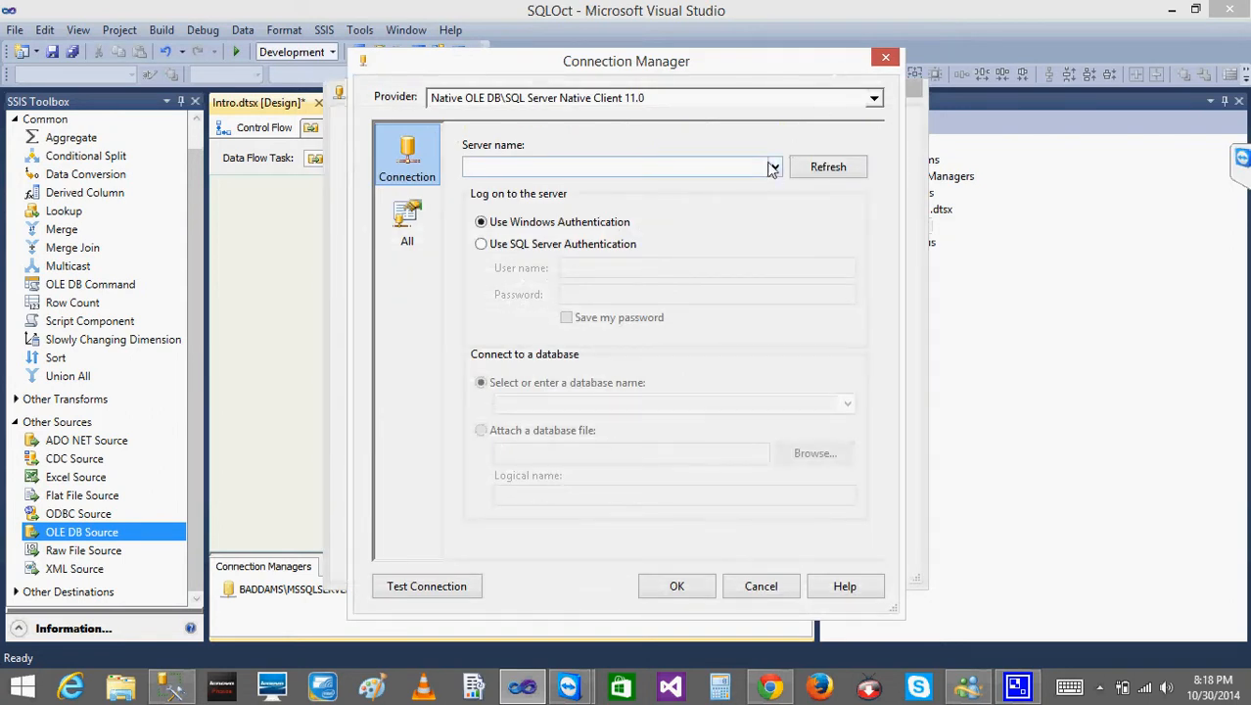
left_click(172, 690)
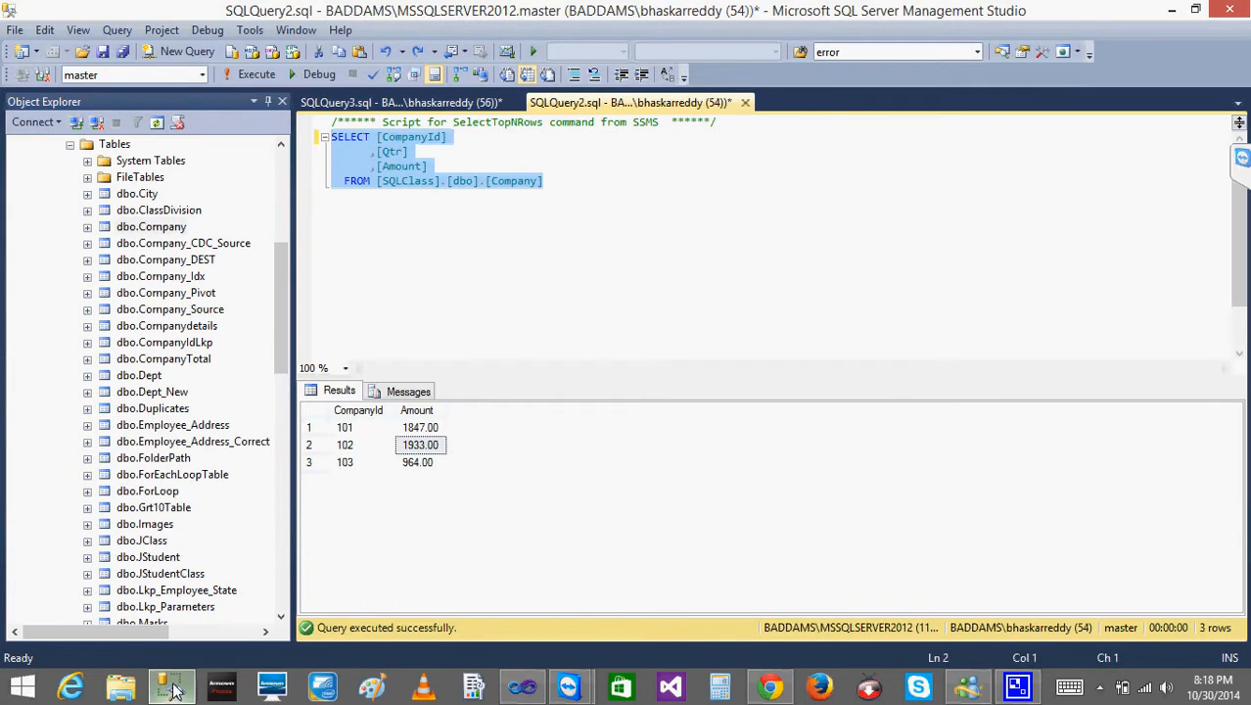
left_click(173, 690)
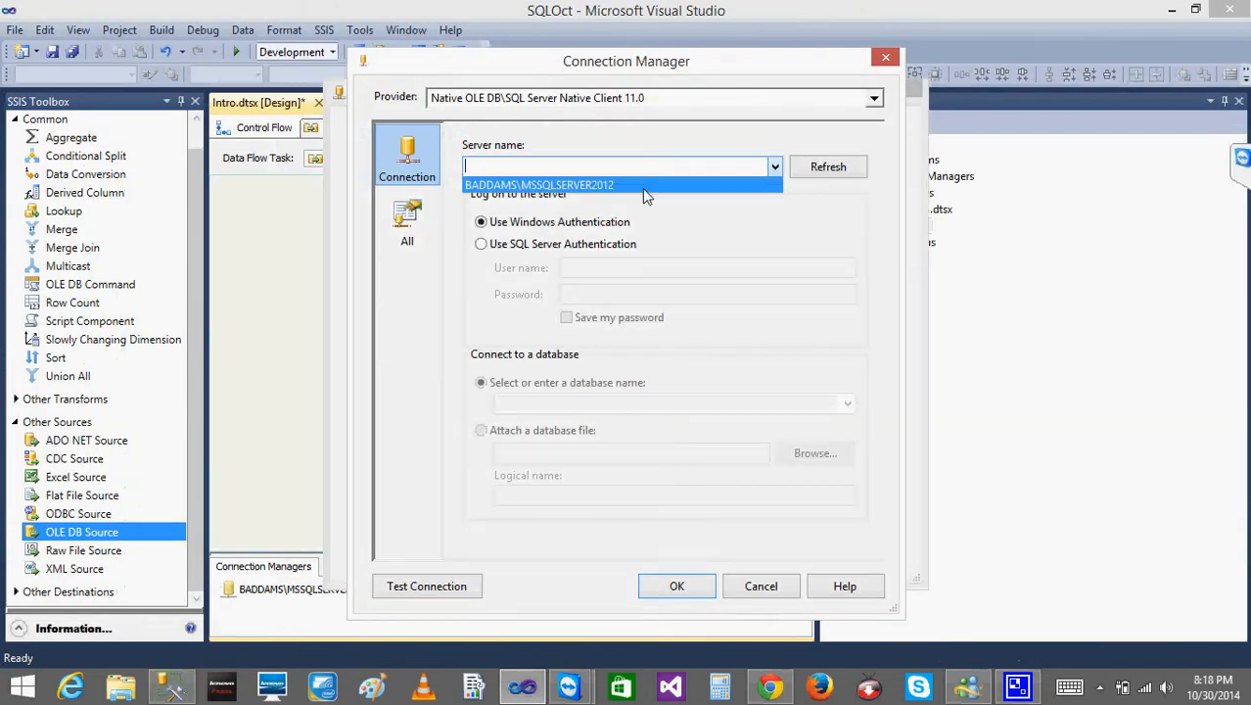
left_click(642, 188)
left_click(847, 404)
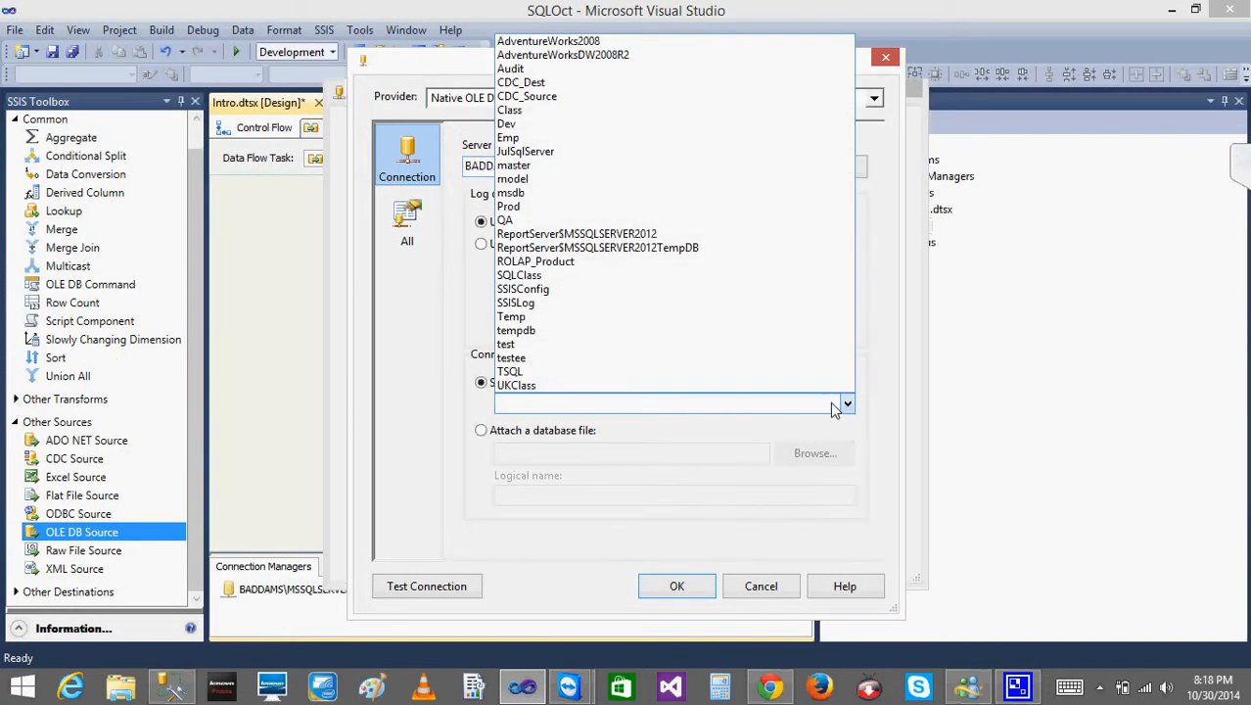
left_click(528, 277)
left_click(675, 585)
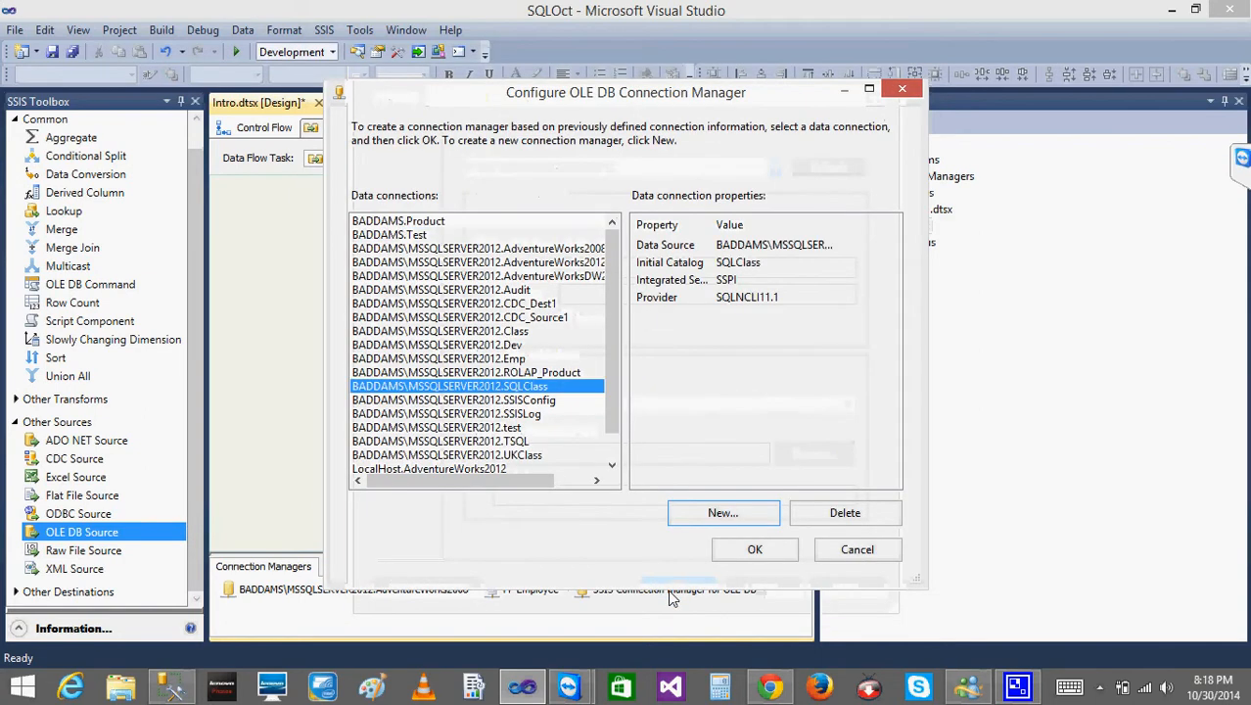
left_click(745, 549)
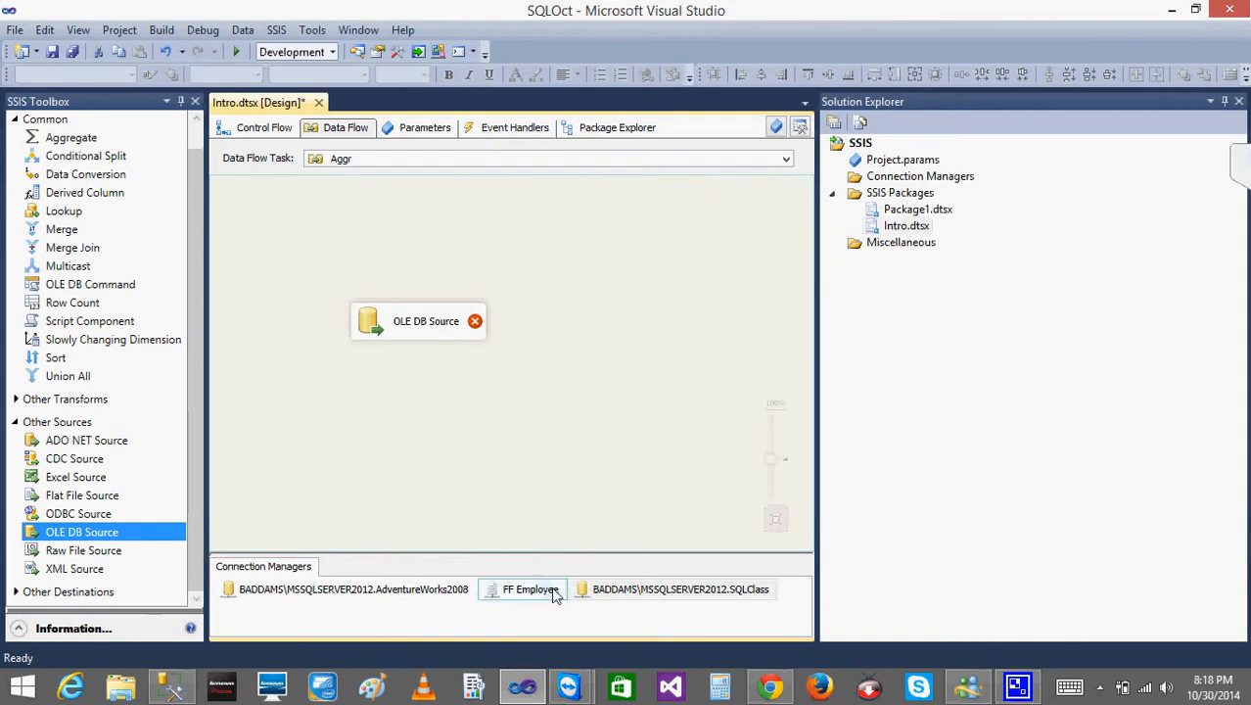
- Point the OLE DB Source at the SQLClass connection and choose the [dbo].[Company] table in Table or view mode
double_click(384, 324)
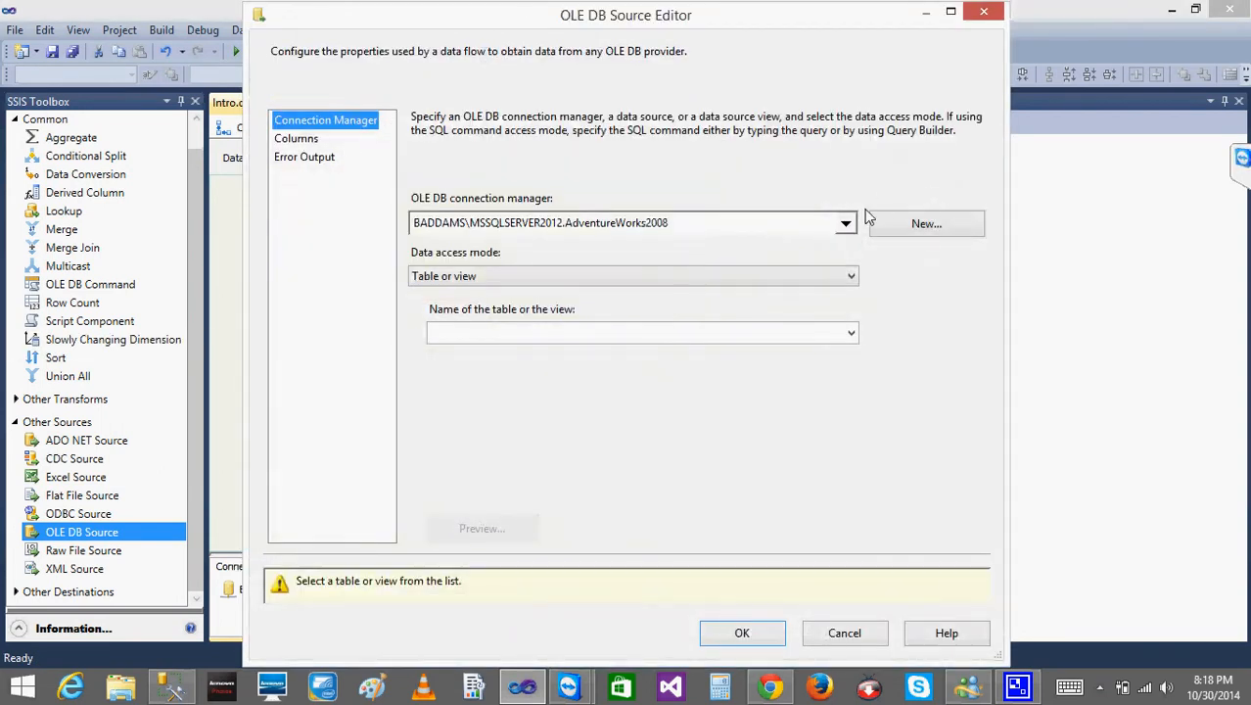
left_click(846, 224)
left_click(593, 282)
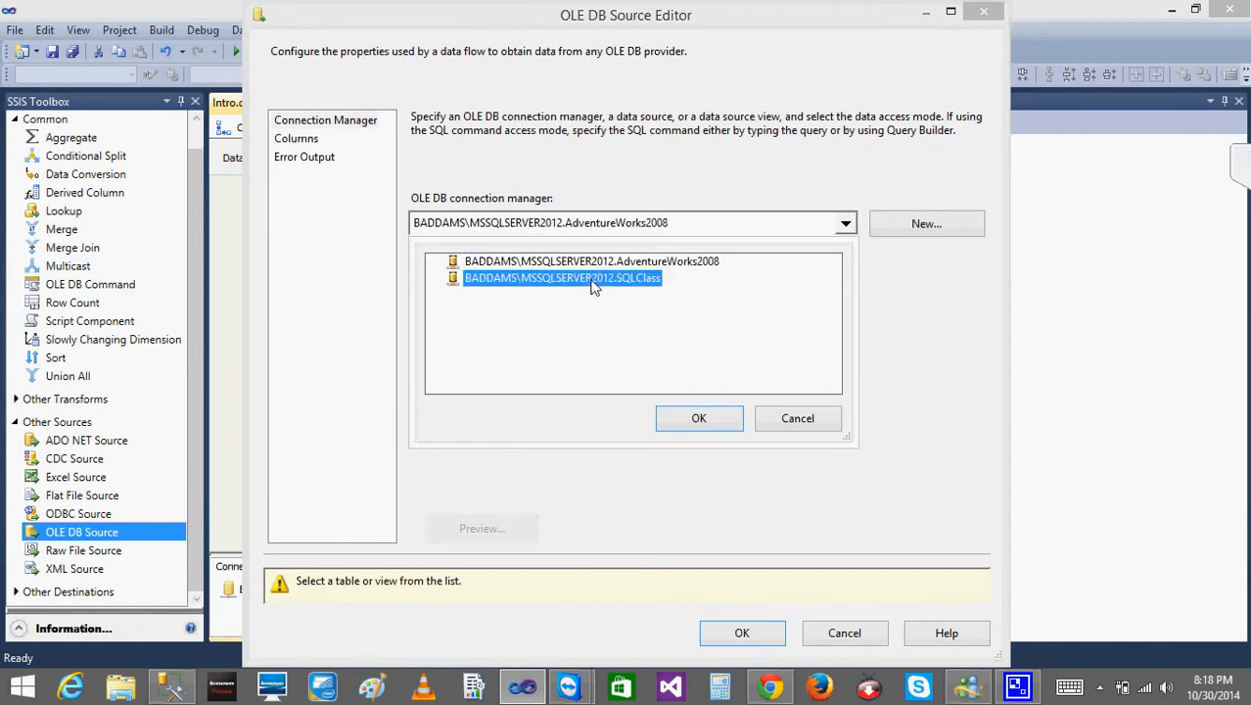
left_click(701, 427)
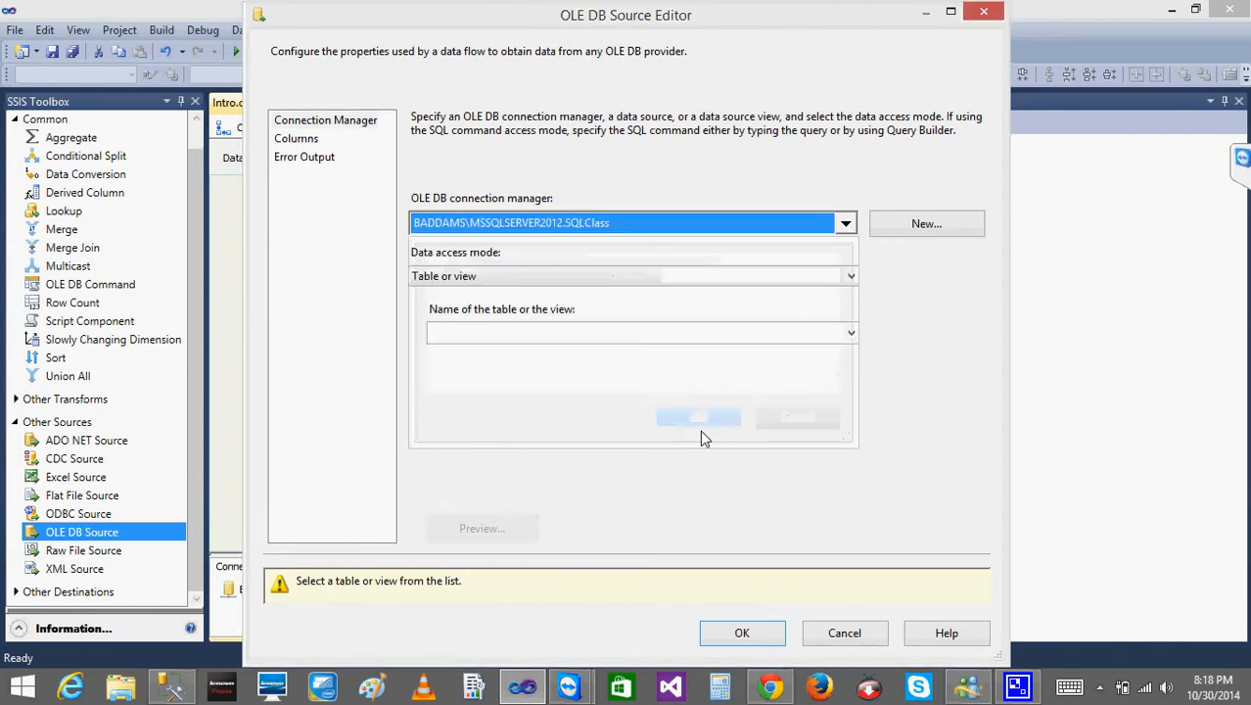
left_click(851, 333)
left_click(563, 390)
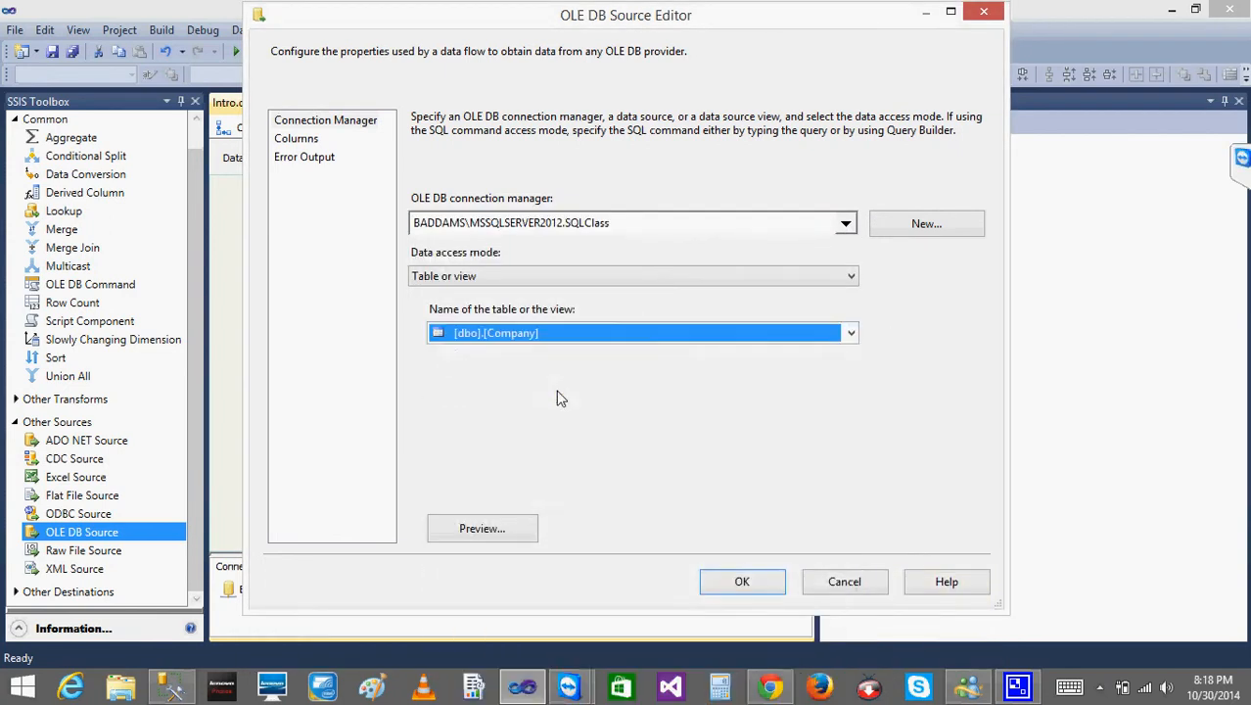
- Preview the Company rows, review the source's output columns and save the OLE DB Source settings
left_click(502, 527)
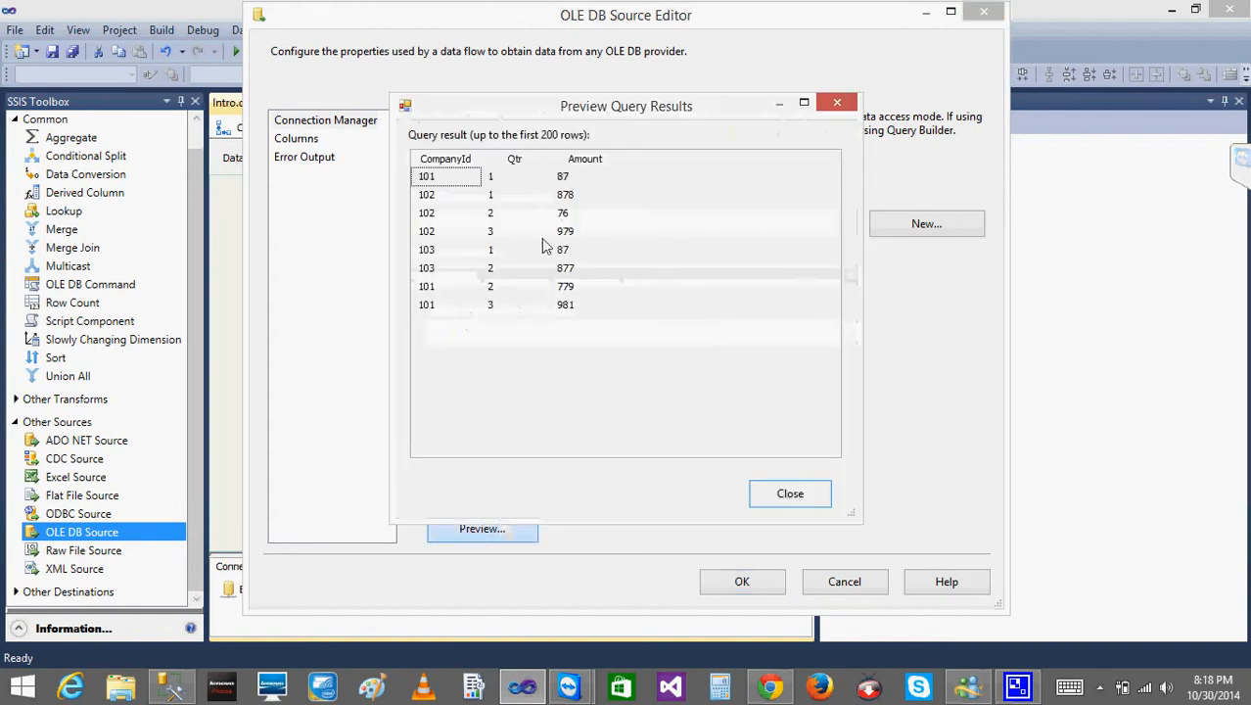
left_click(788, 495)
left_click(294, 140)
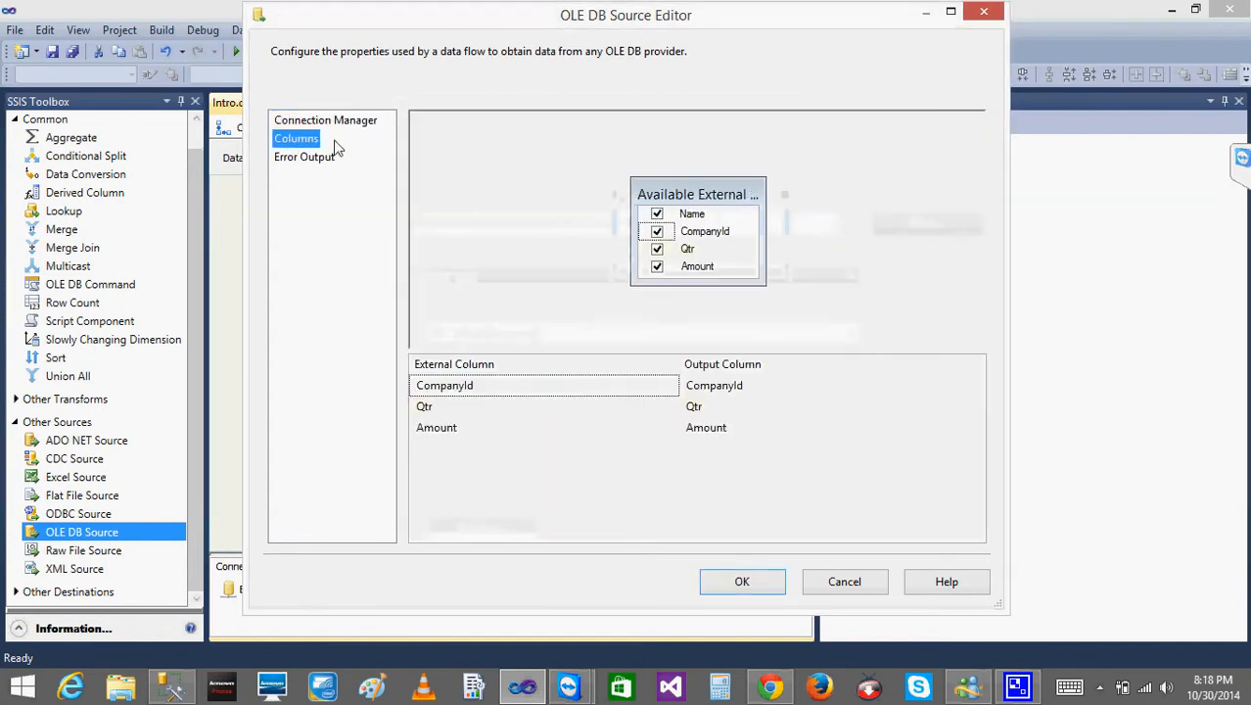
left_click(741, 580)
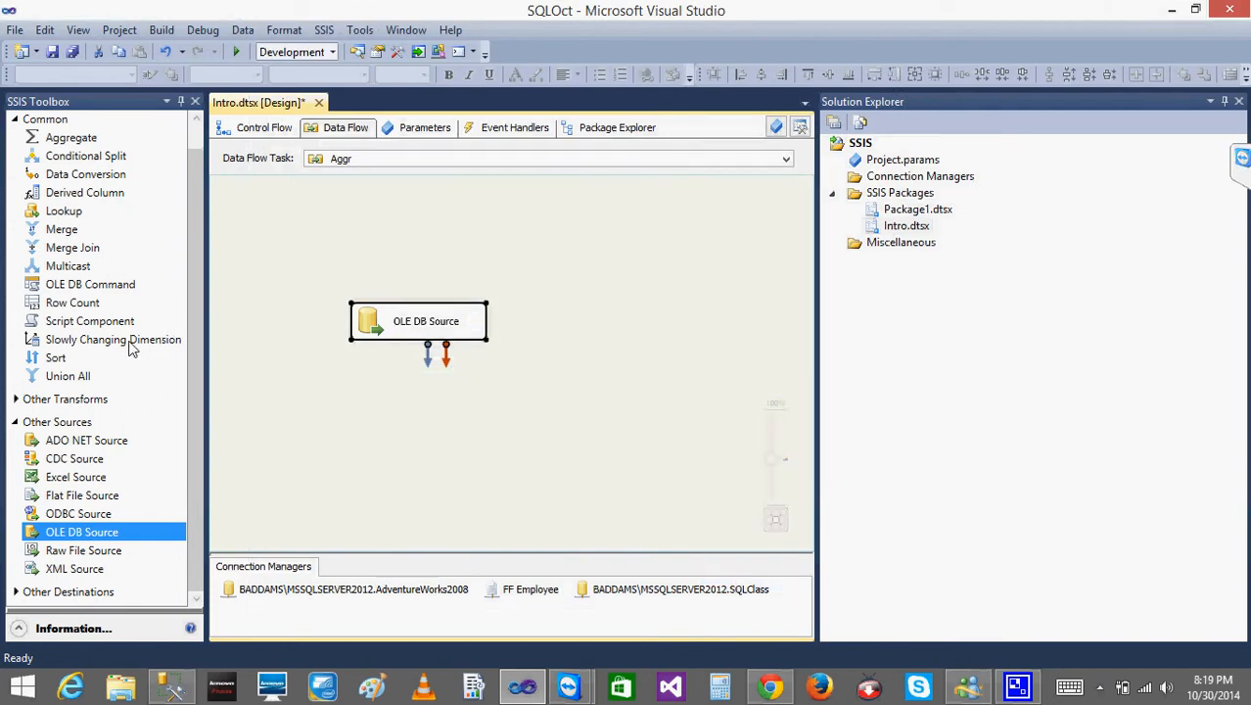
- Add an Aggregate transformation below the OLE DB Source and connect the source's data output to it
scroll(193, 353, "up", 1)
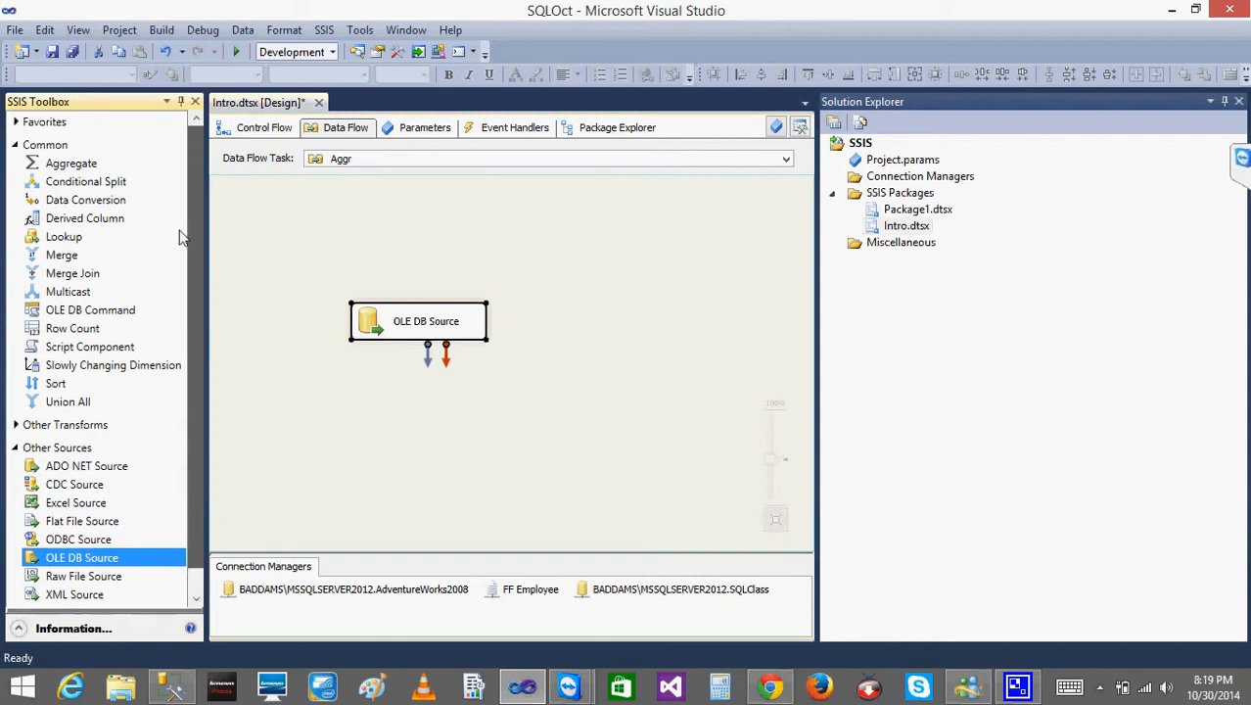
left_click_drag(81, 171, 324, 382)
left_click(397, 339)
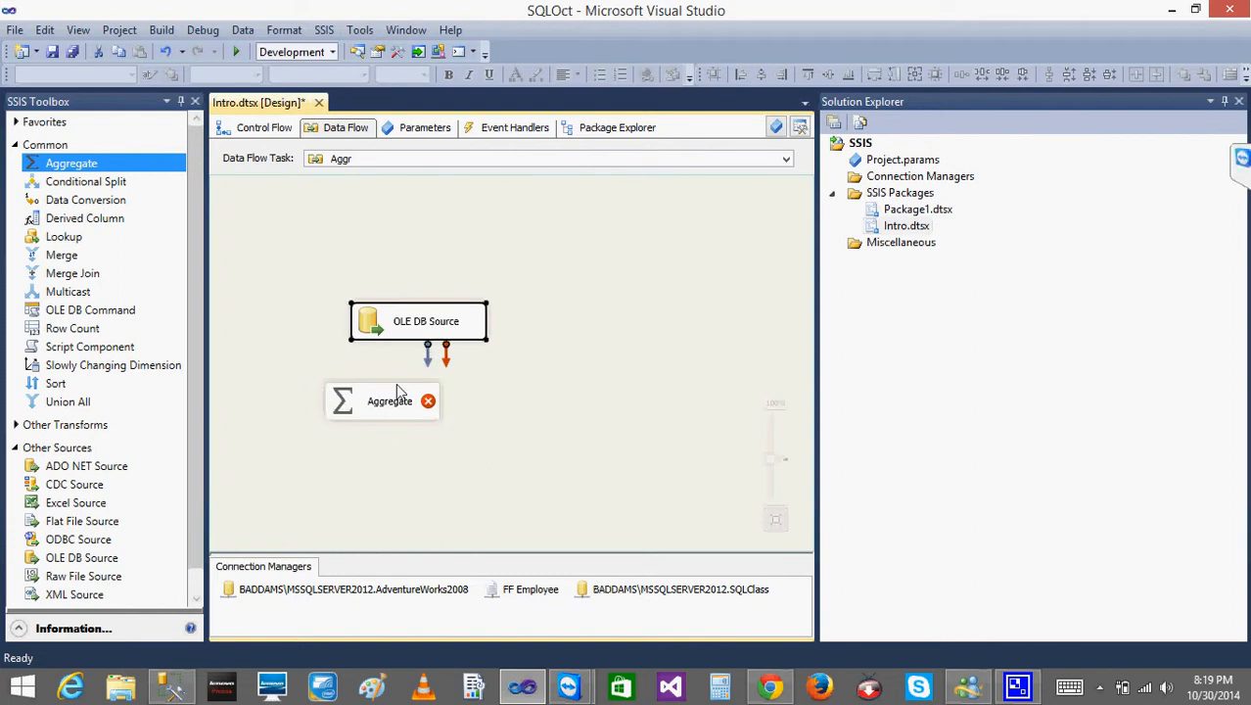
mouse_move(380, 408)
left_click_drag(431, 366, 381, 407)
mouse_move(381, 408)
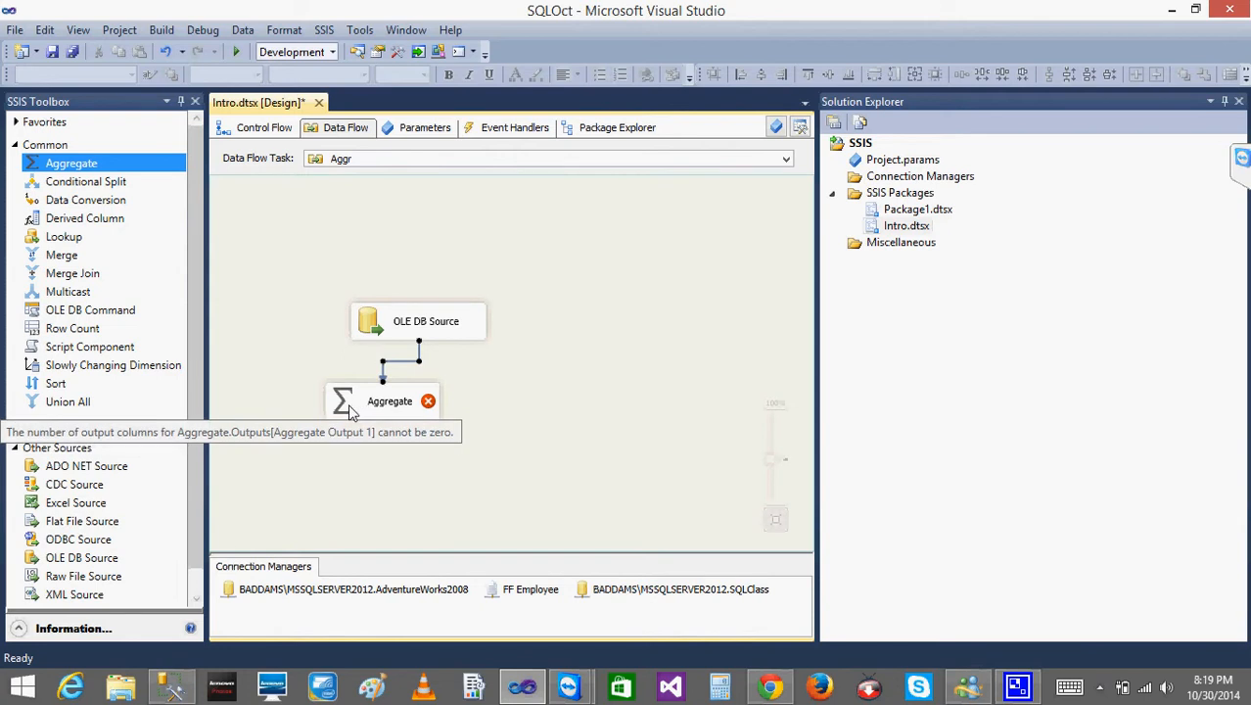
- Open the Aggregate editor, review the GROUP BY query in Management Studio for comparison, and return to Visual Studio
double_click(349, 409)
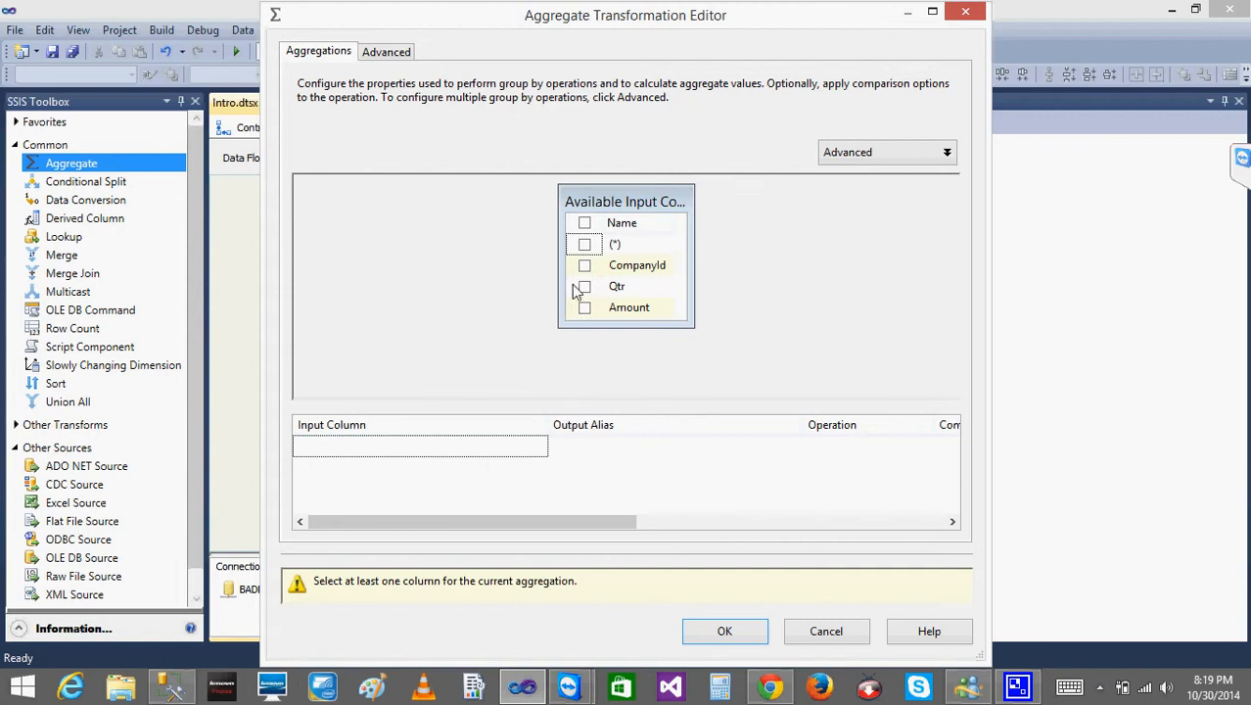
left_click(168, 688)
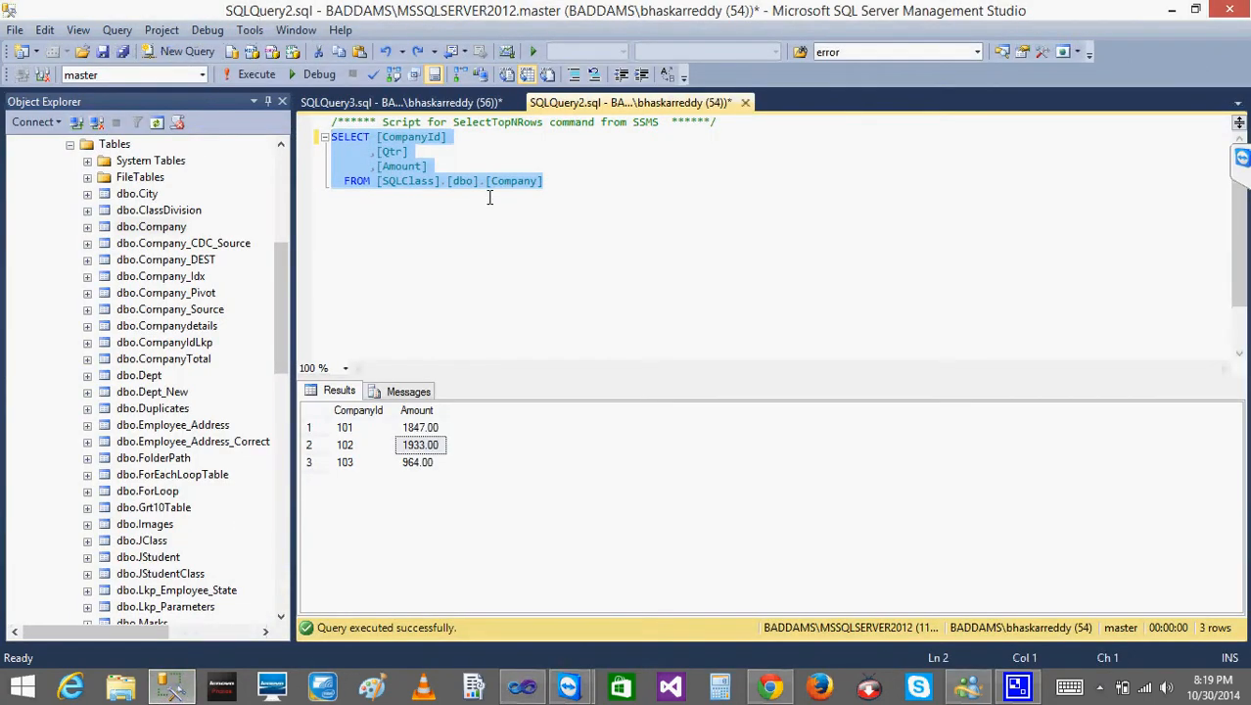
left_click(421, 103)
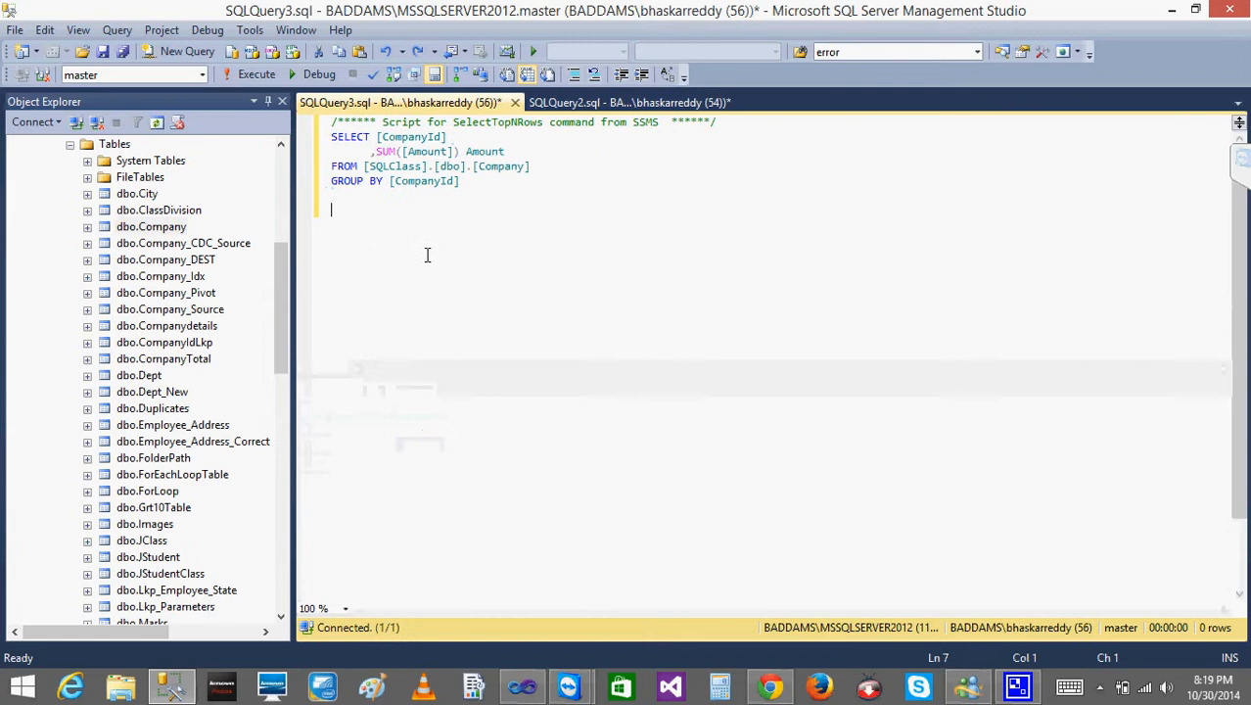
left_click(410, 136)
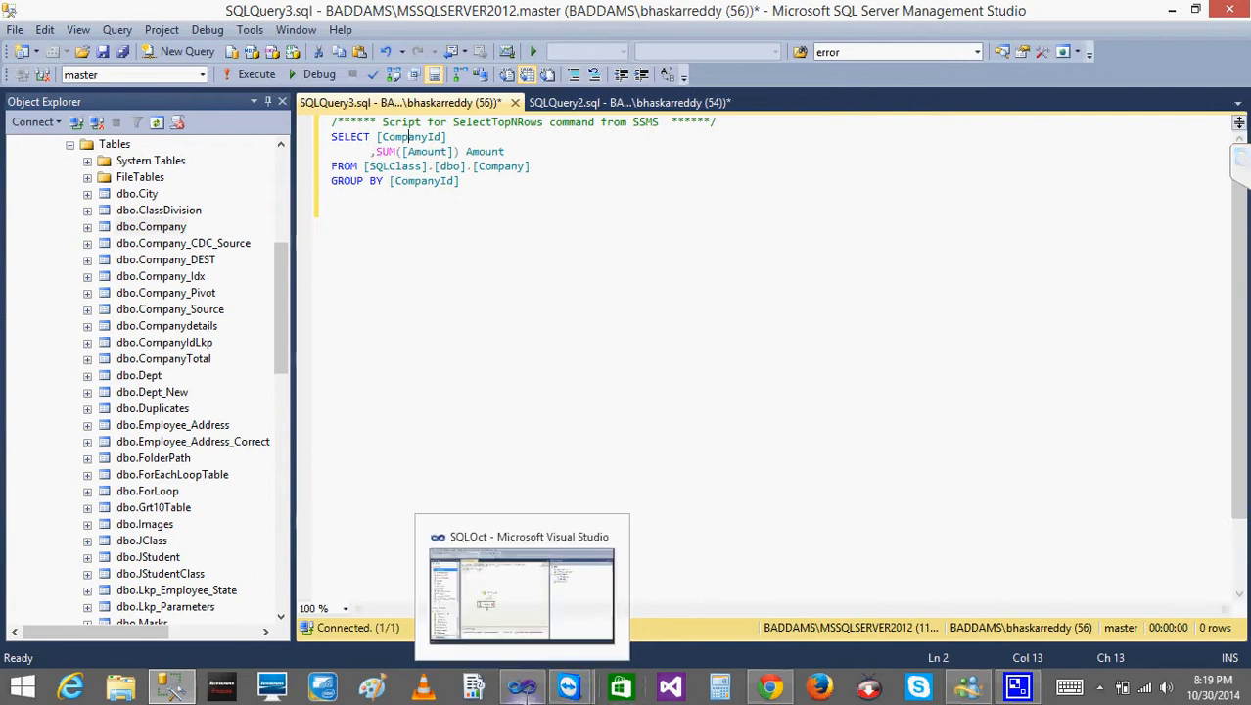
left_click(524, 689)
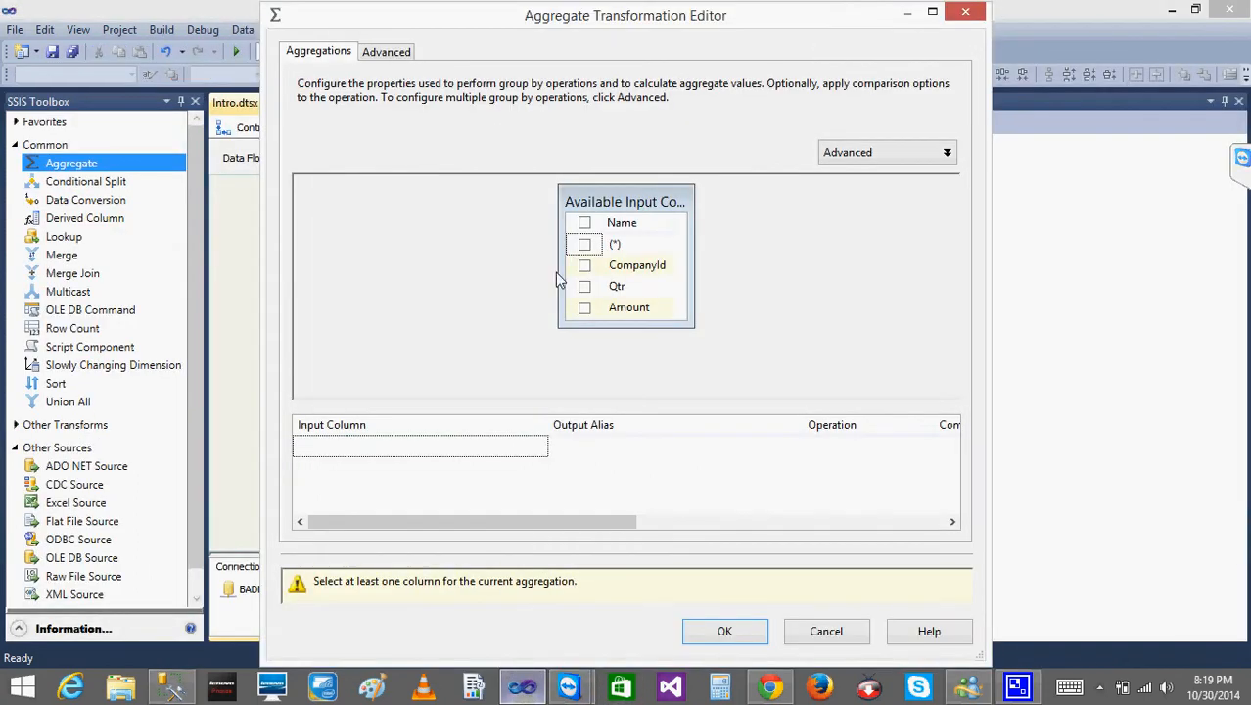
- Try aggregating CompanyId and Amount with CompanyId's operation set to Count, and discard the Aggregate edits
left_click(584, 266)
left_click(584, 308)
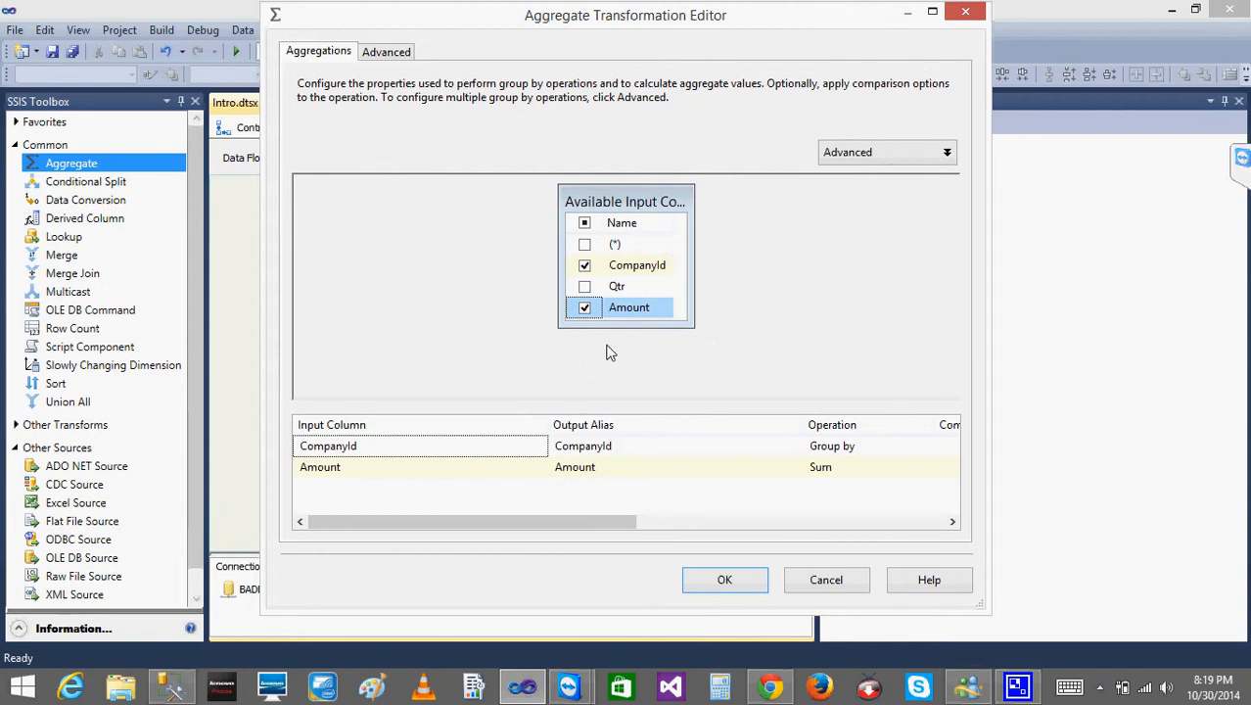
left_click(847, 449)
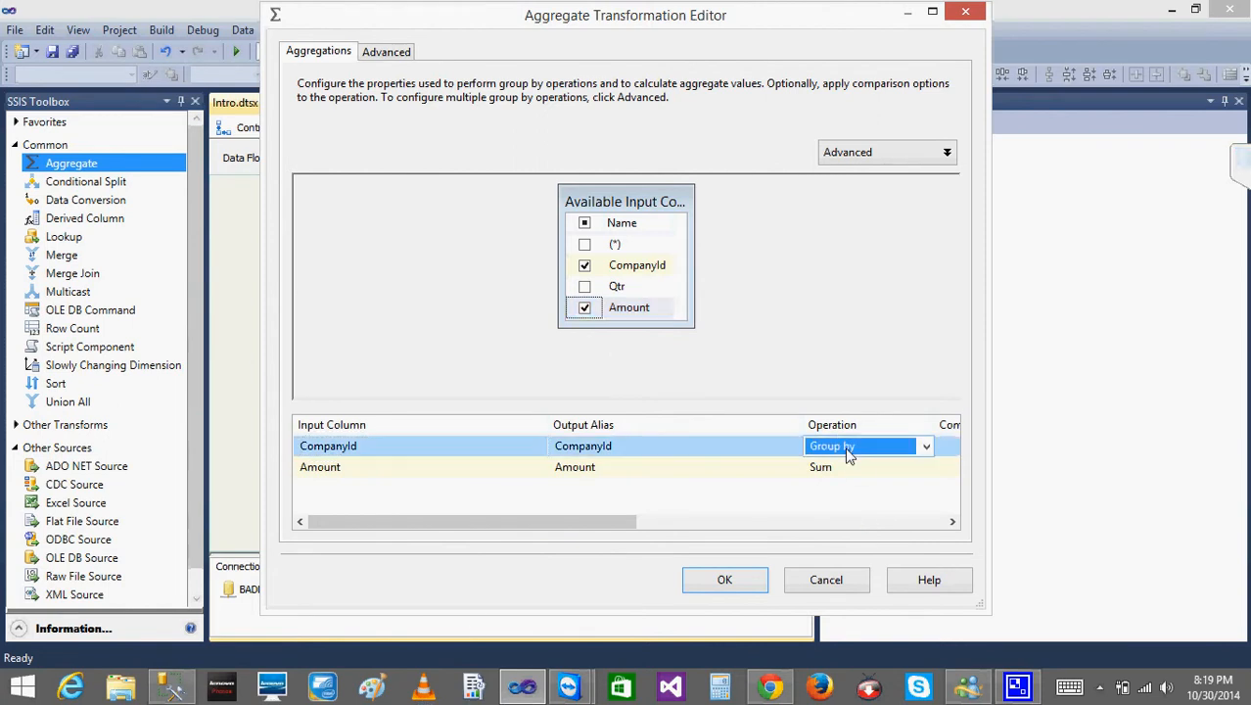
left_click(924, 447)
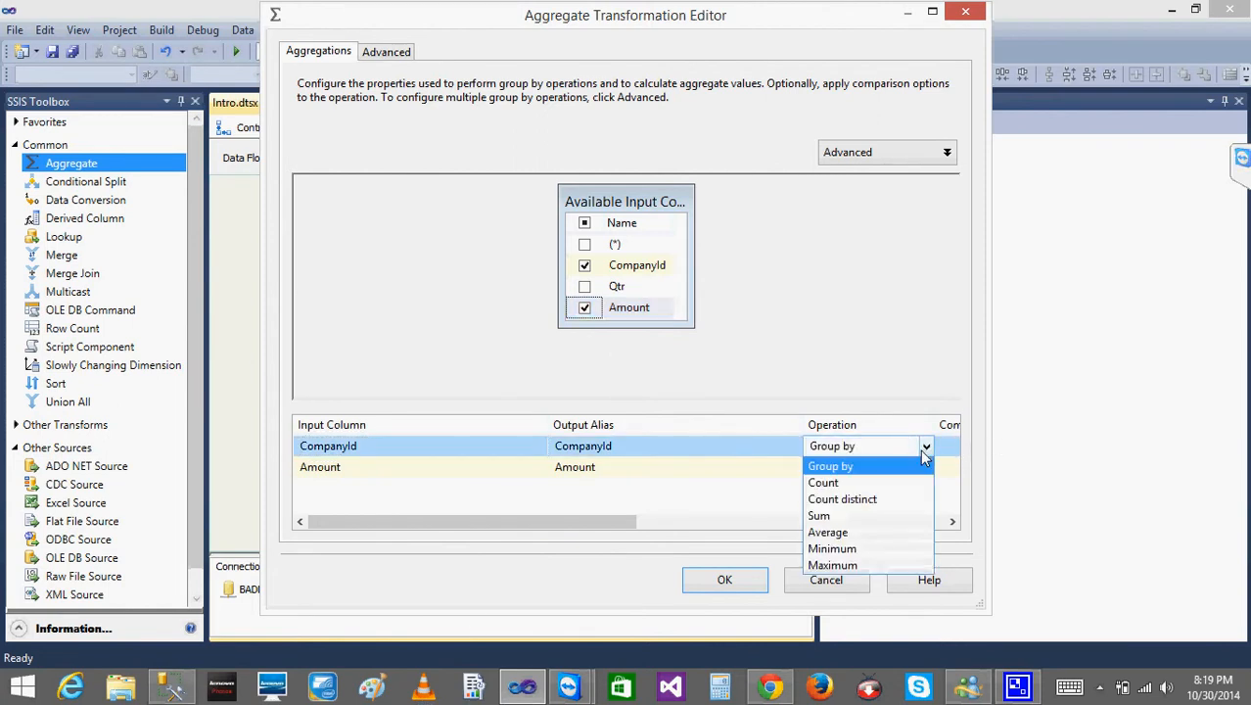
left_click(854, 483)
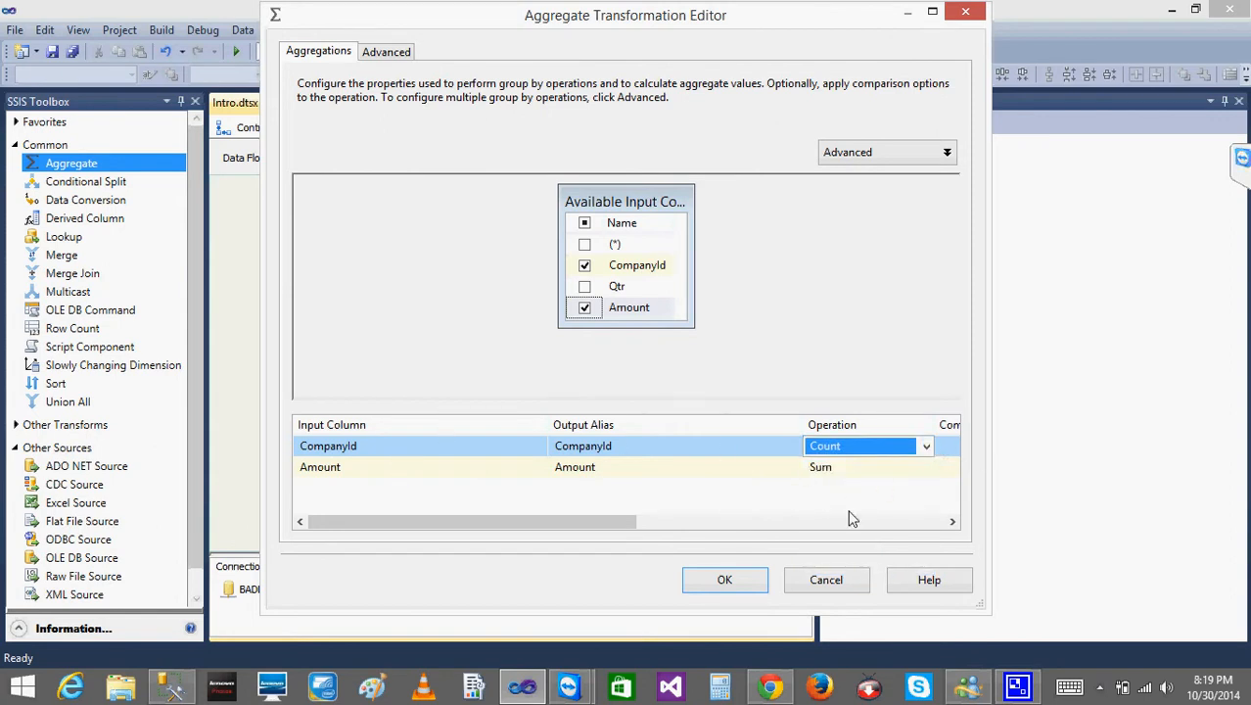
left_click(821, 581)
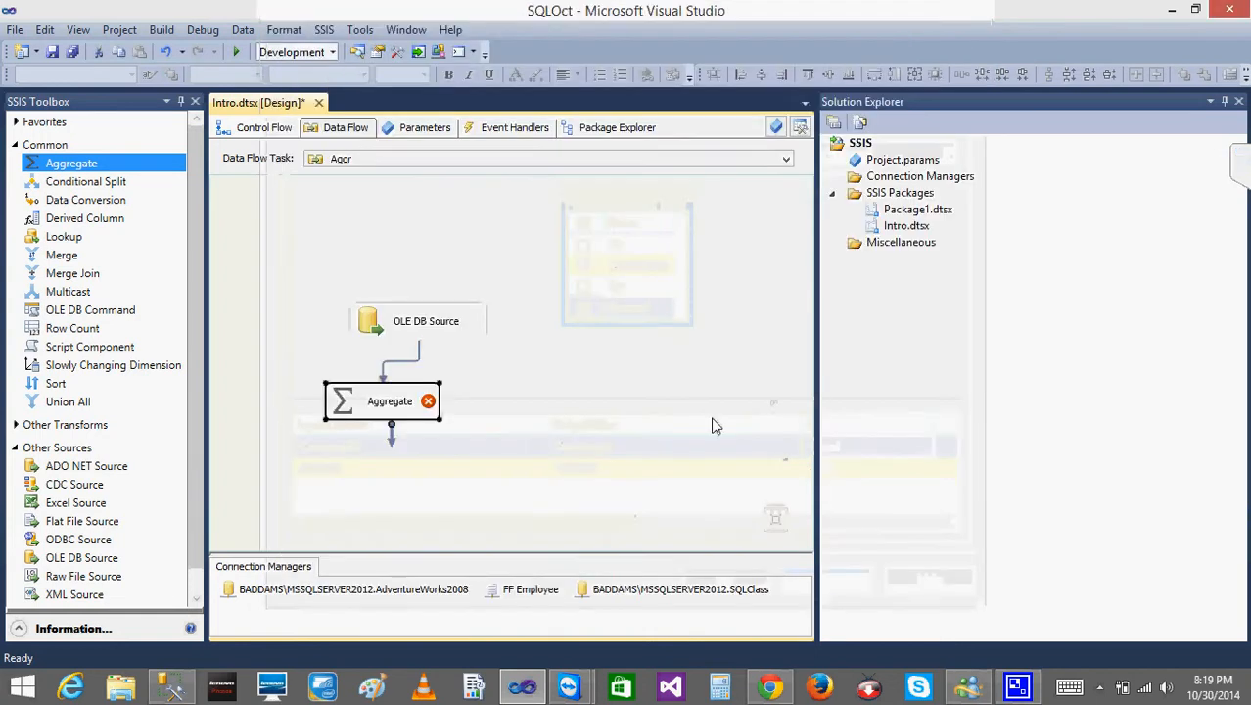
- Open the Aggregate editor again and add CompanyId as an input column with the Group by operation
double_click(342, 399)
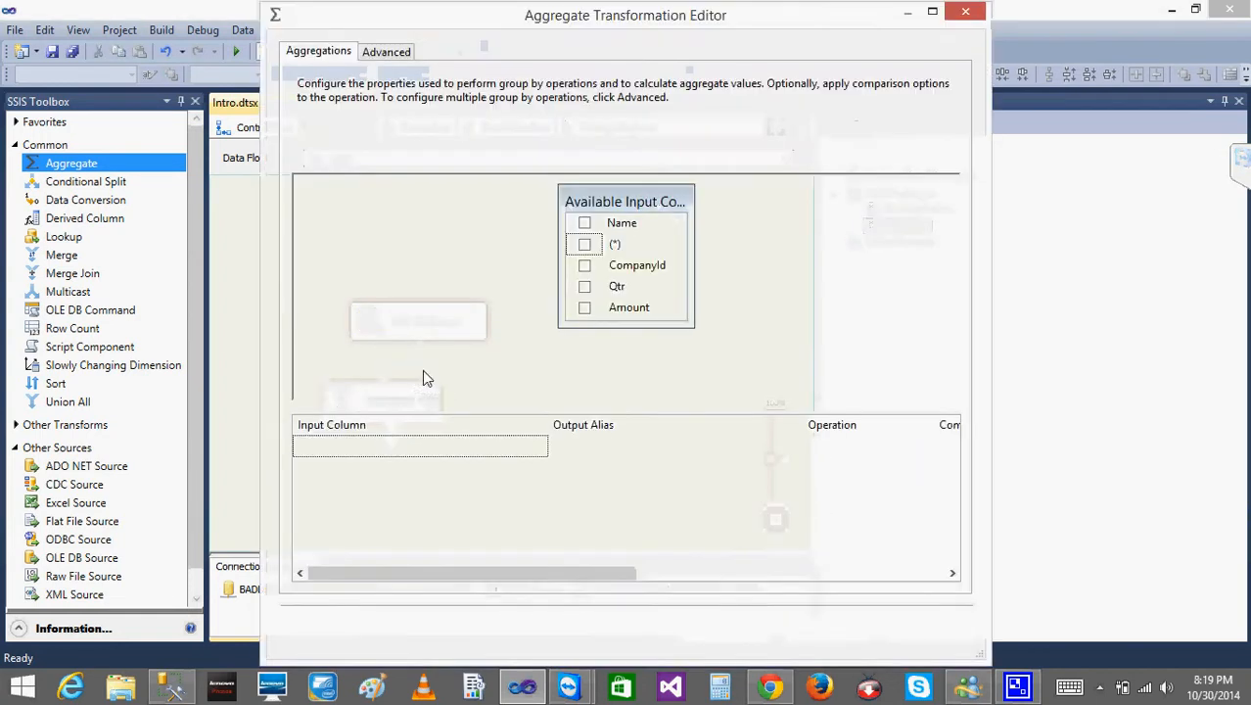
left_click(584, 265)
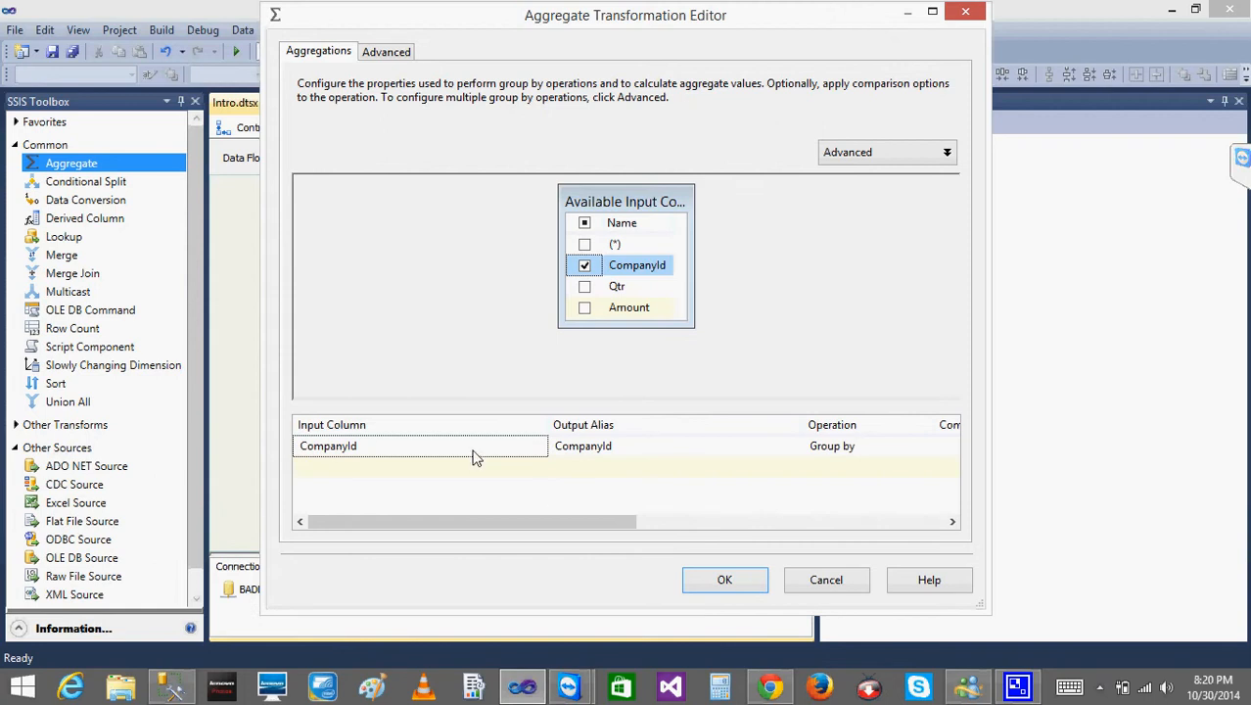
left_click(584, 267)
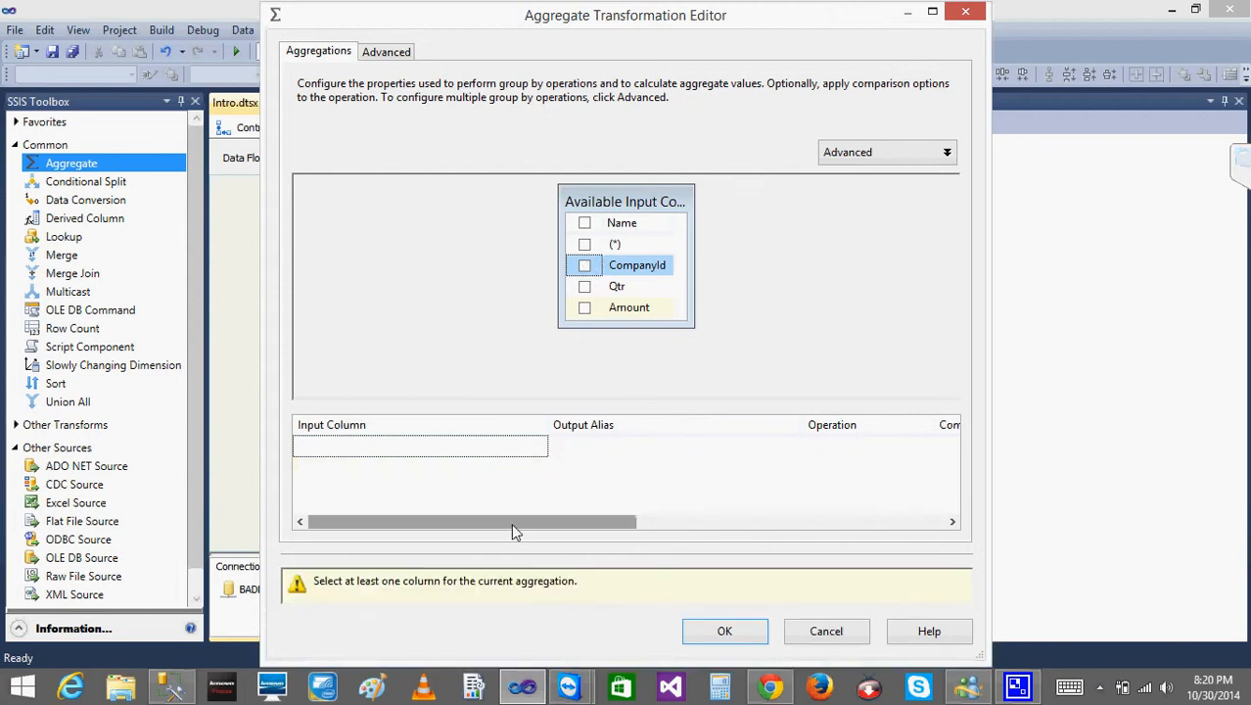
left_click_drag(514, 521, 704, 524)
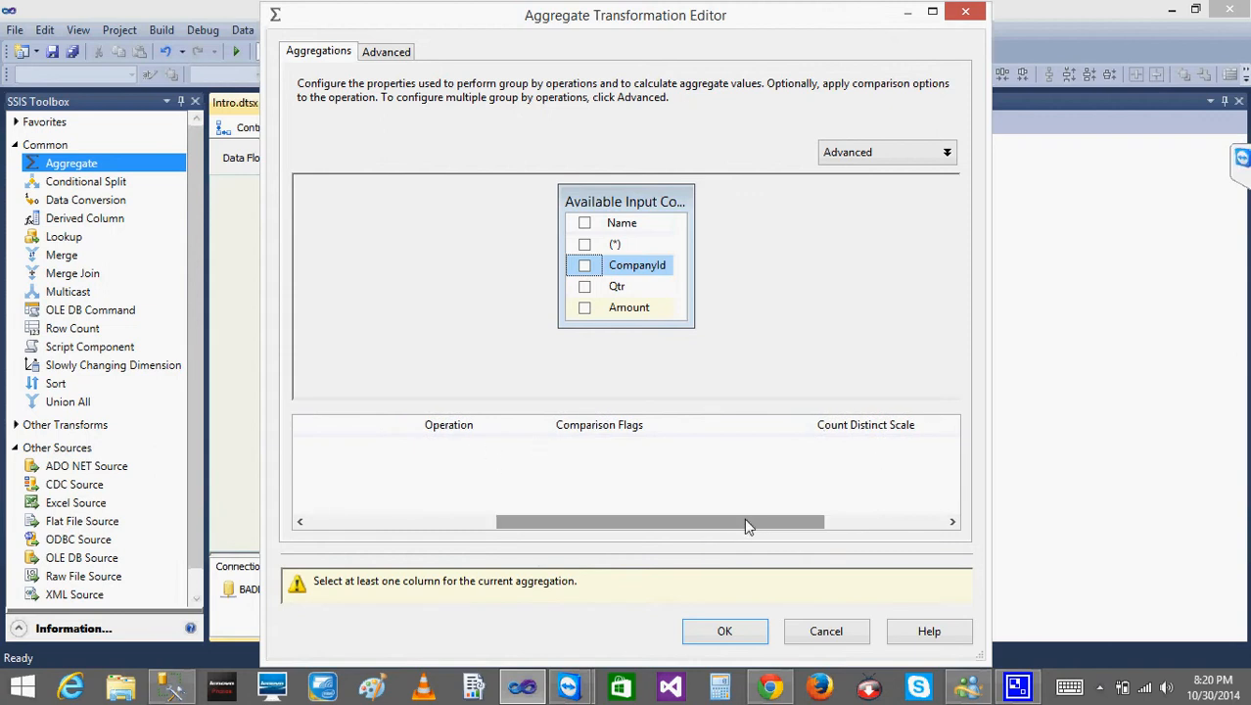
left_click_drag(734, 526, 441, 525)
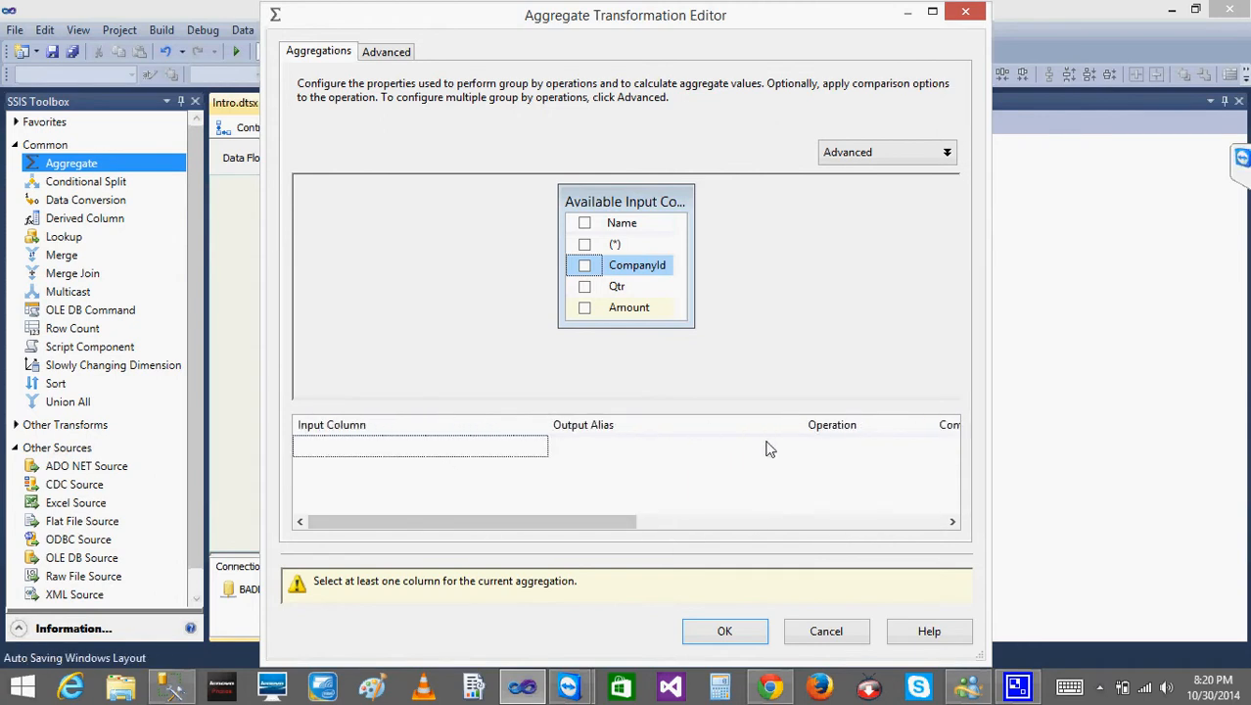
left_click(584, 266)
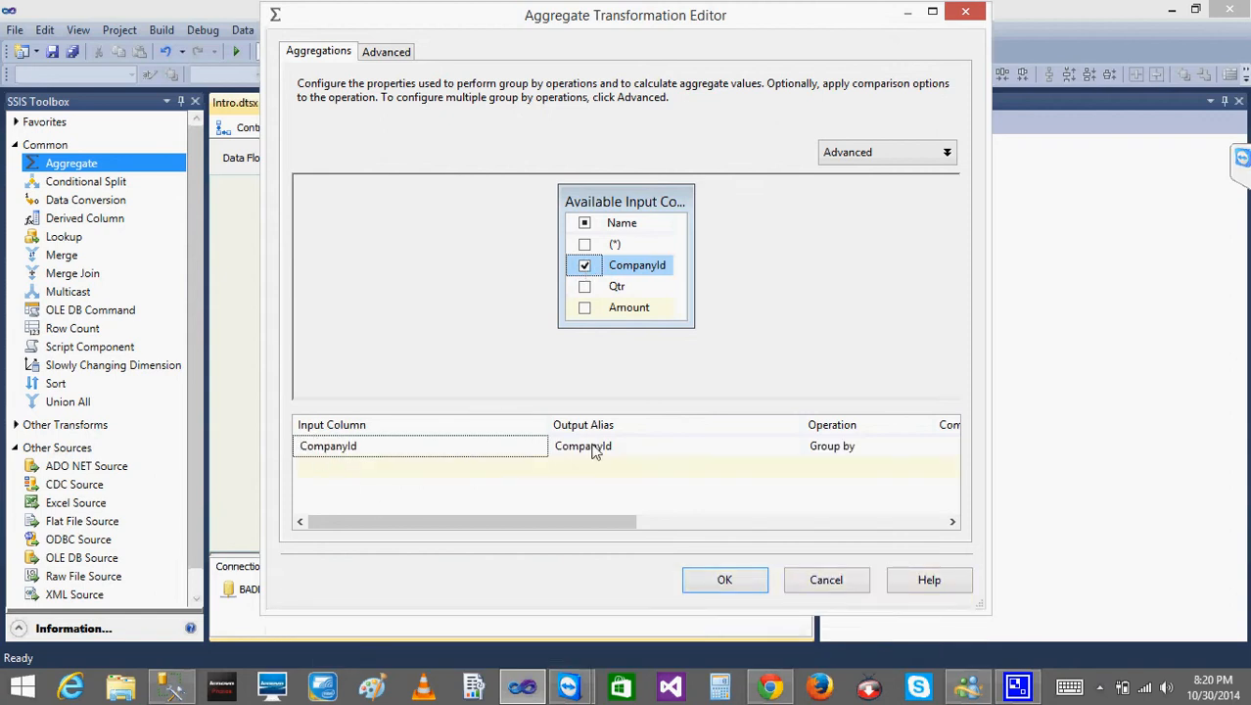
left_click(837, 455)
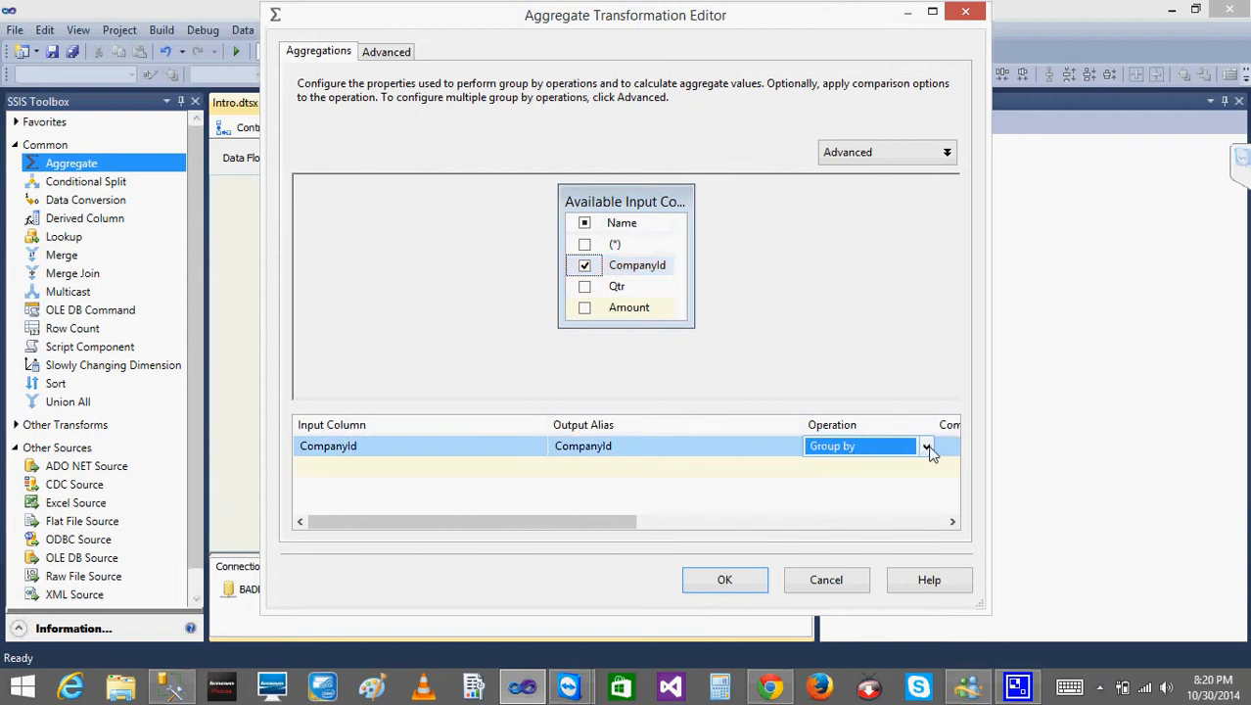
- Check the data types of CompanyId and Amount in the dbo.Company table in Management Studio, and return to Visual Studio
left_click(170, 688)
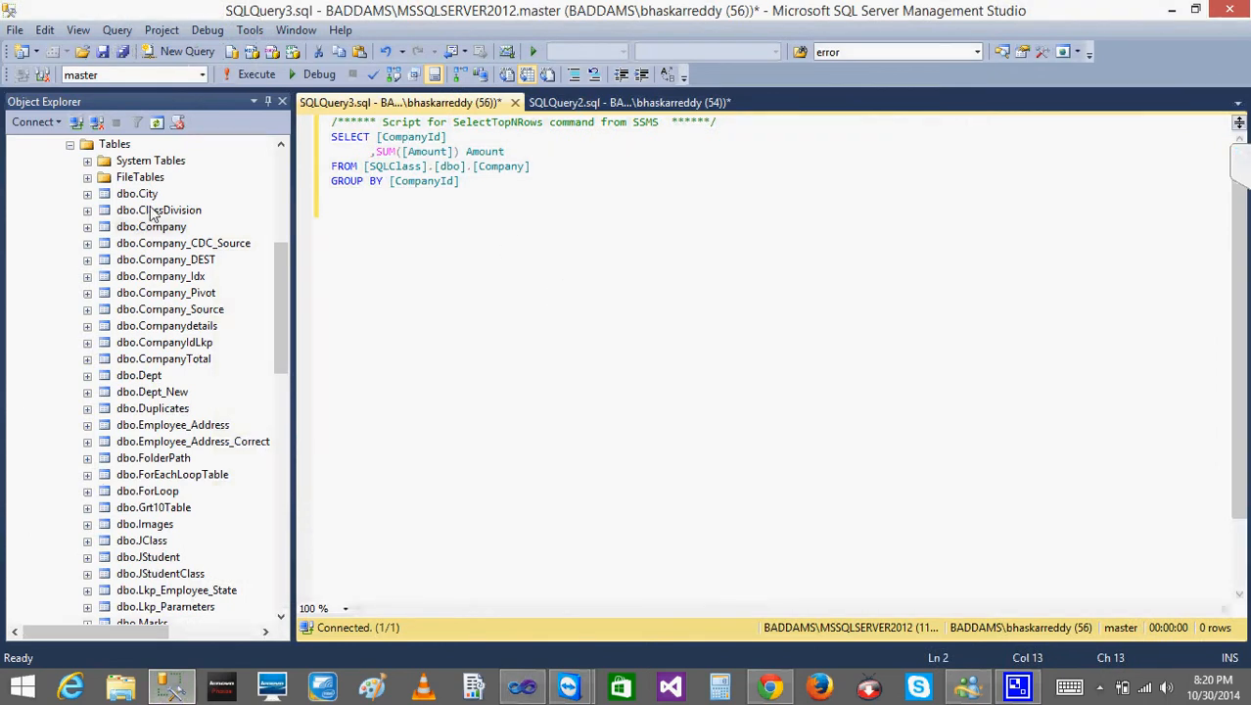
left_click(87, 227)
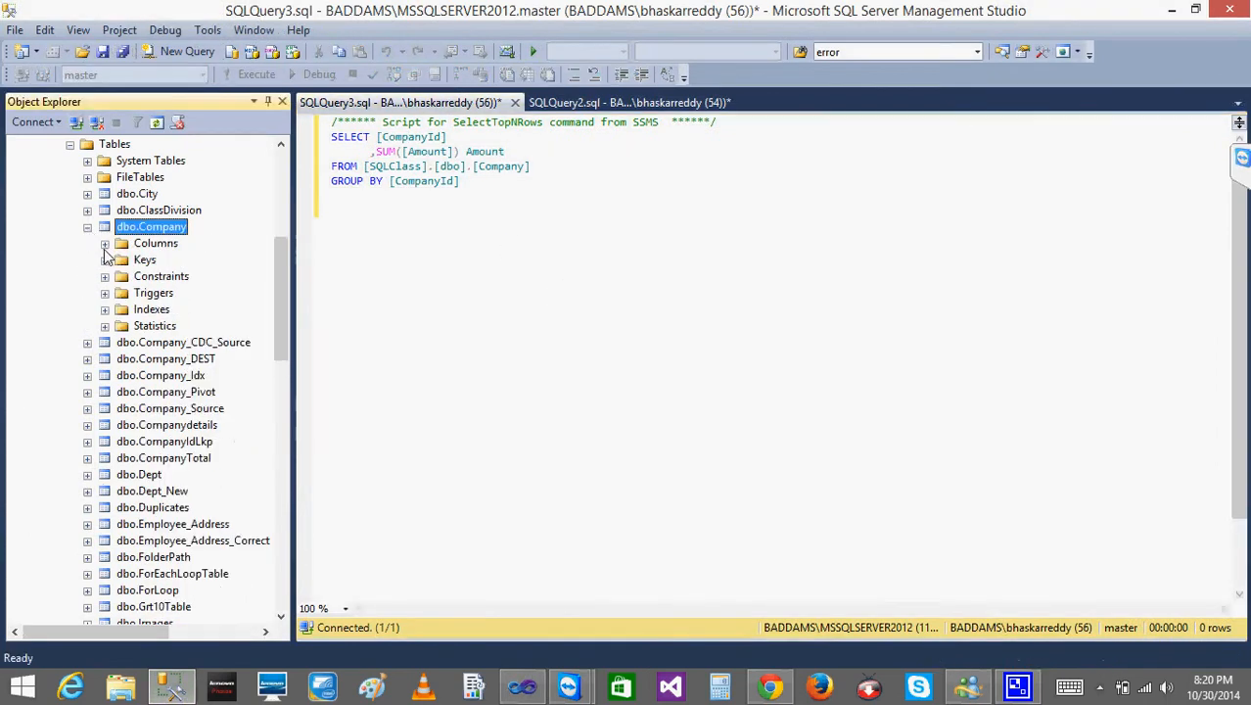
left_click(105, 243)
left_click(185, 263)
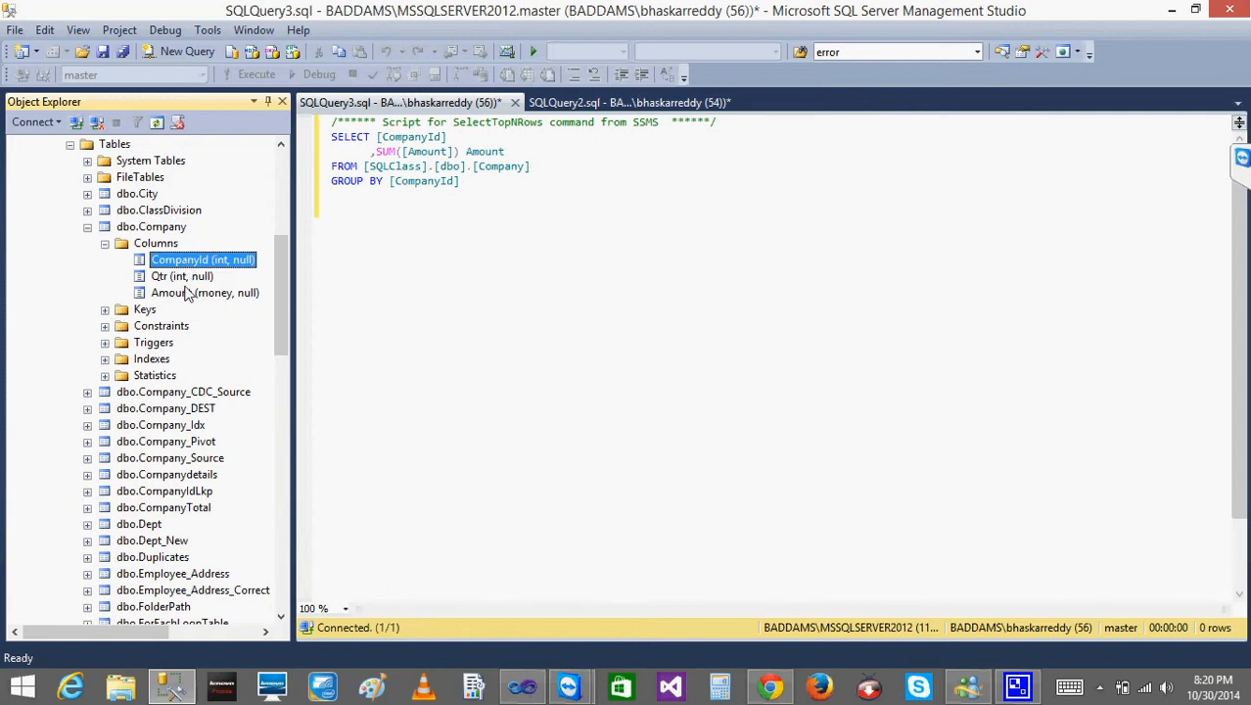
left_click(188, 293)
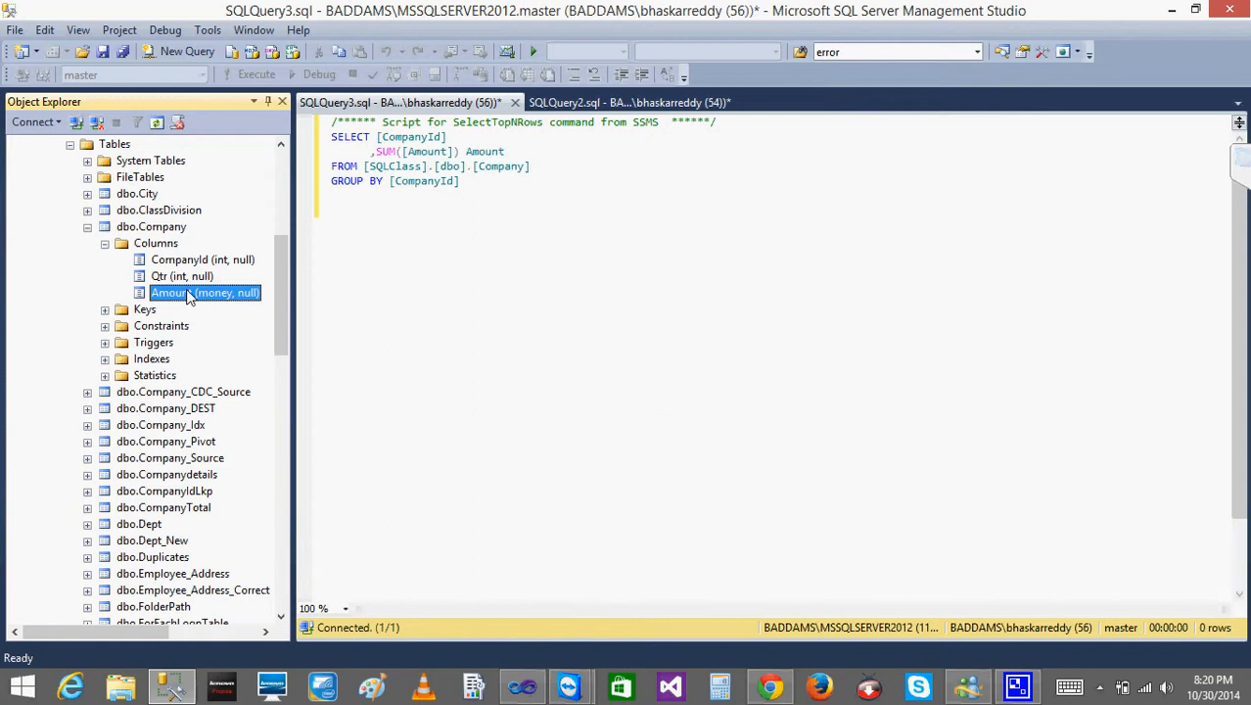
left_click(522, 685)
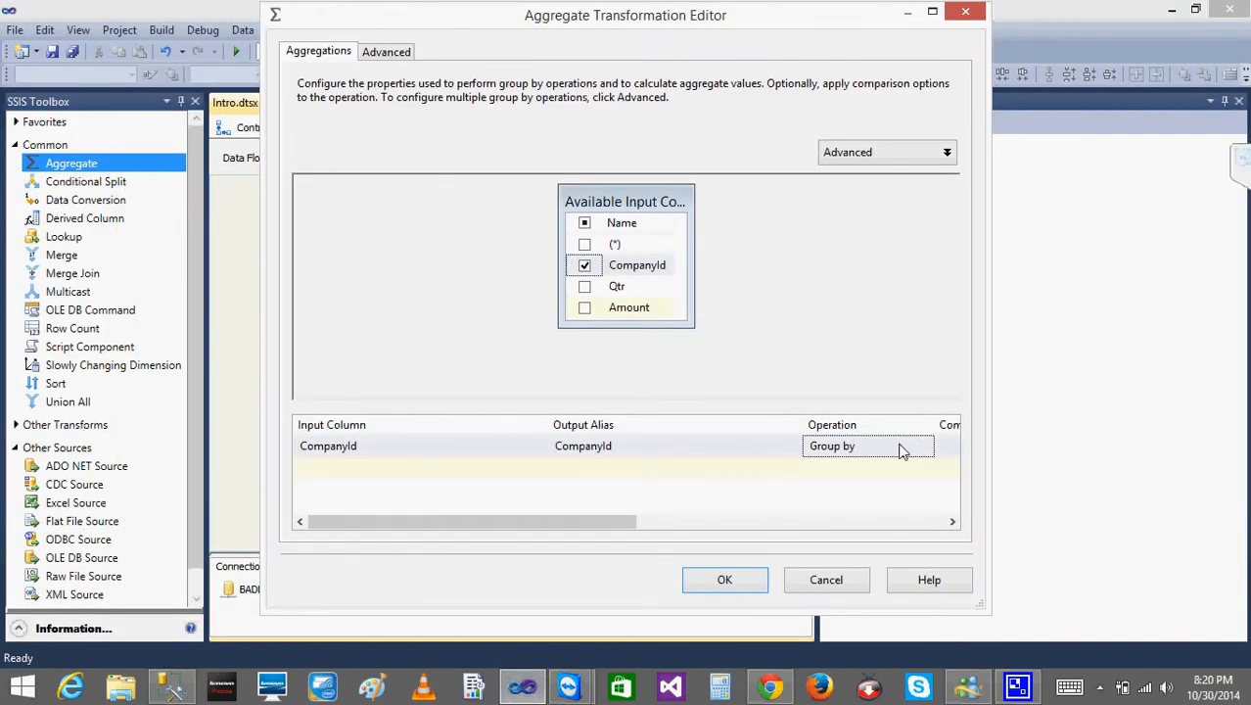
- Highlight CompanyId in the GROUP BY clause of the Management Studio query for comparison, and return to the Aggregate editor
left_click(168, 688)
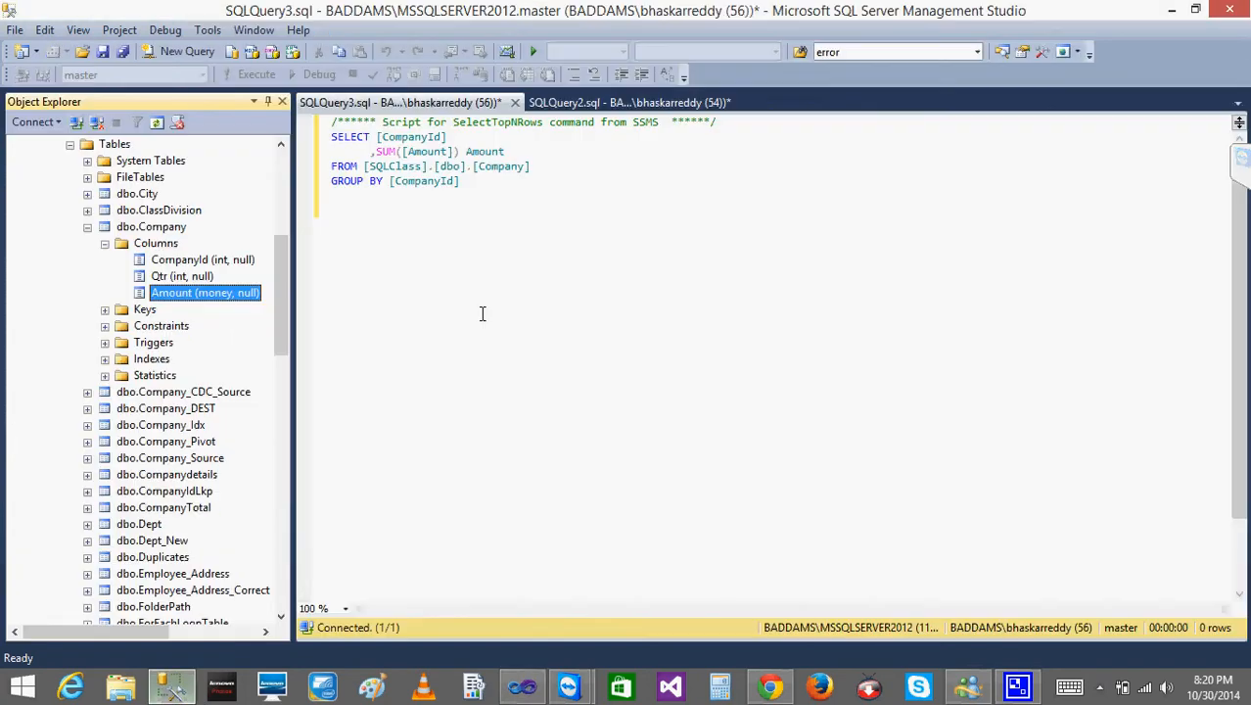
left_click(481, 188)
left_click_drag(460, 181, 395, 182)
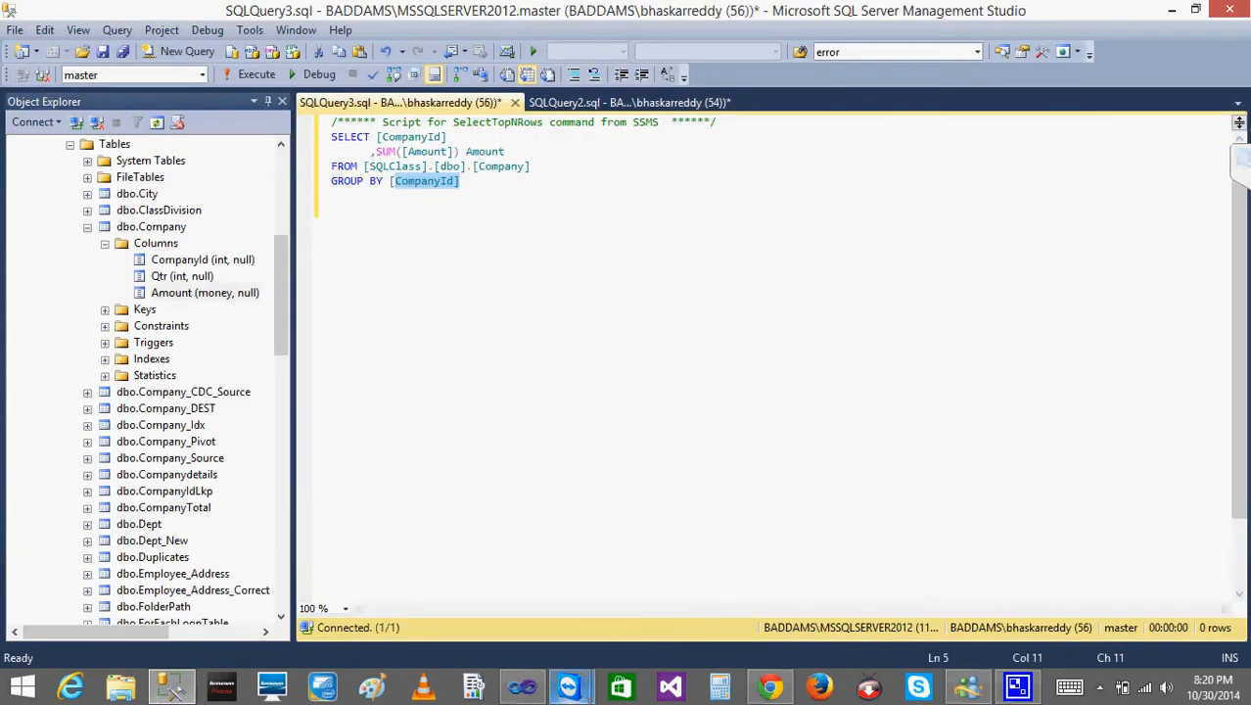
left_click(522, 688)
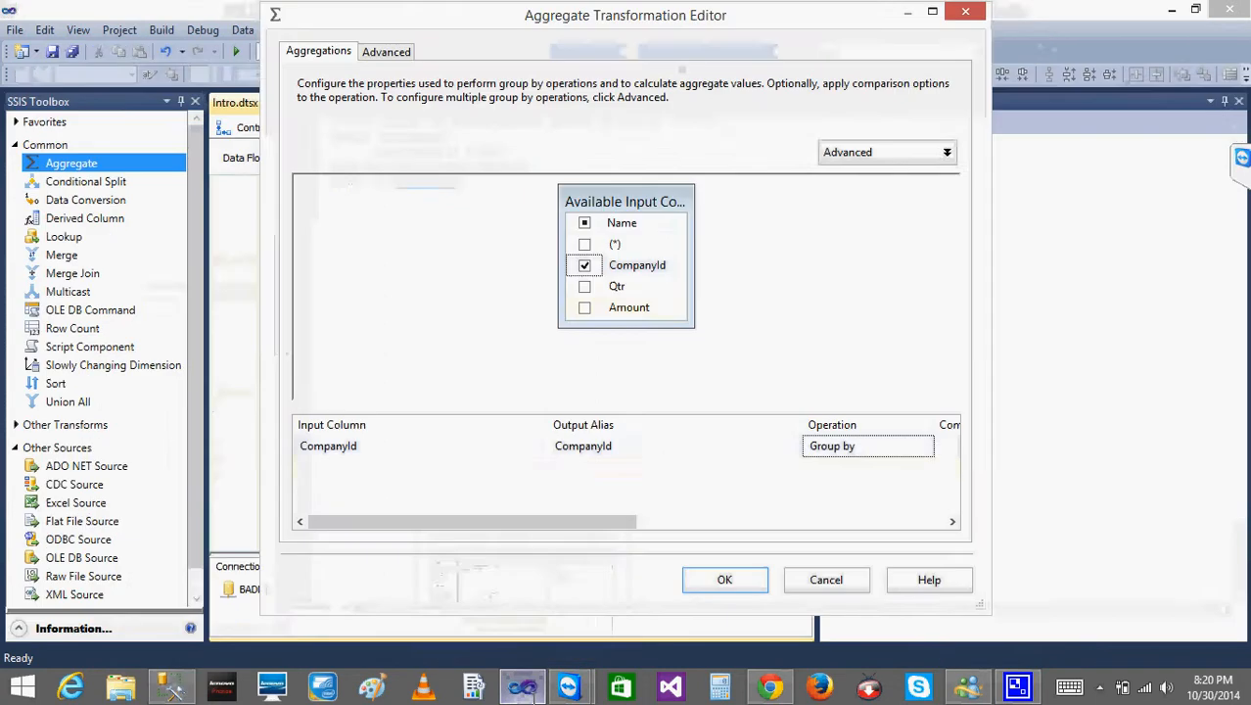
- Leave CompanyId on Group by, add Amount with the Sum operation, and save the Aggregate settings
left_click(882, 451)
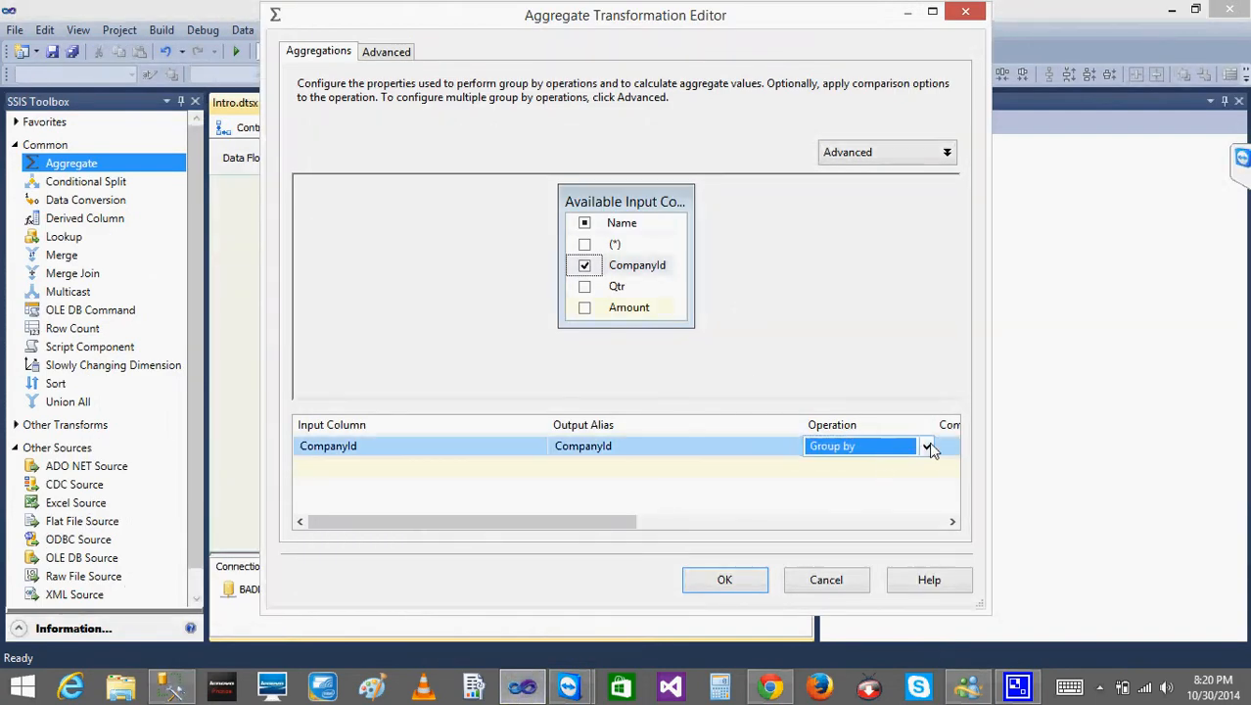
left_click(927, 445)
left_click(926, 445)
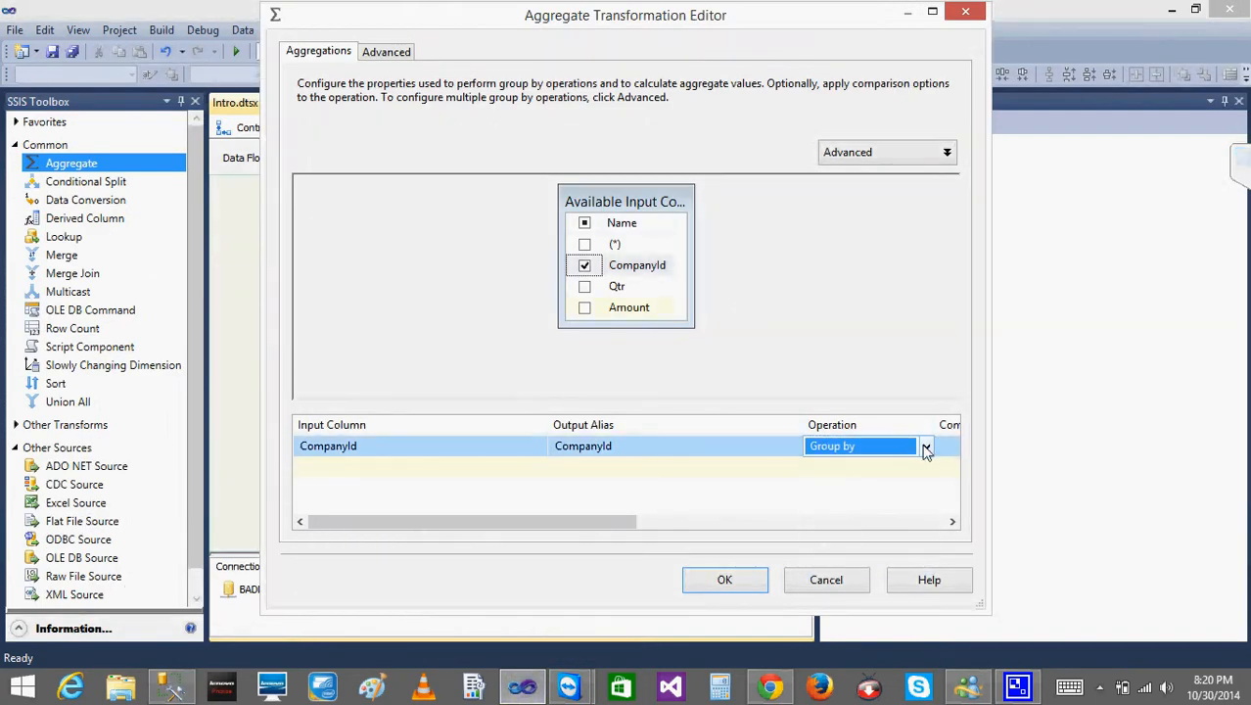
left_click(586, 309)
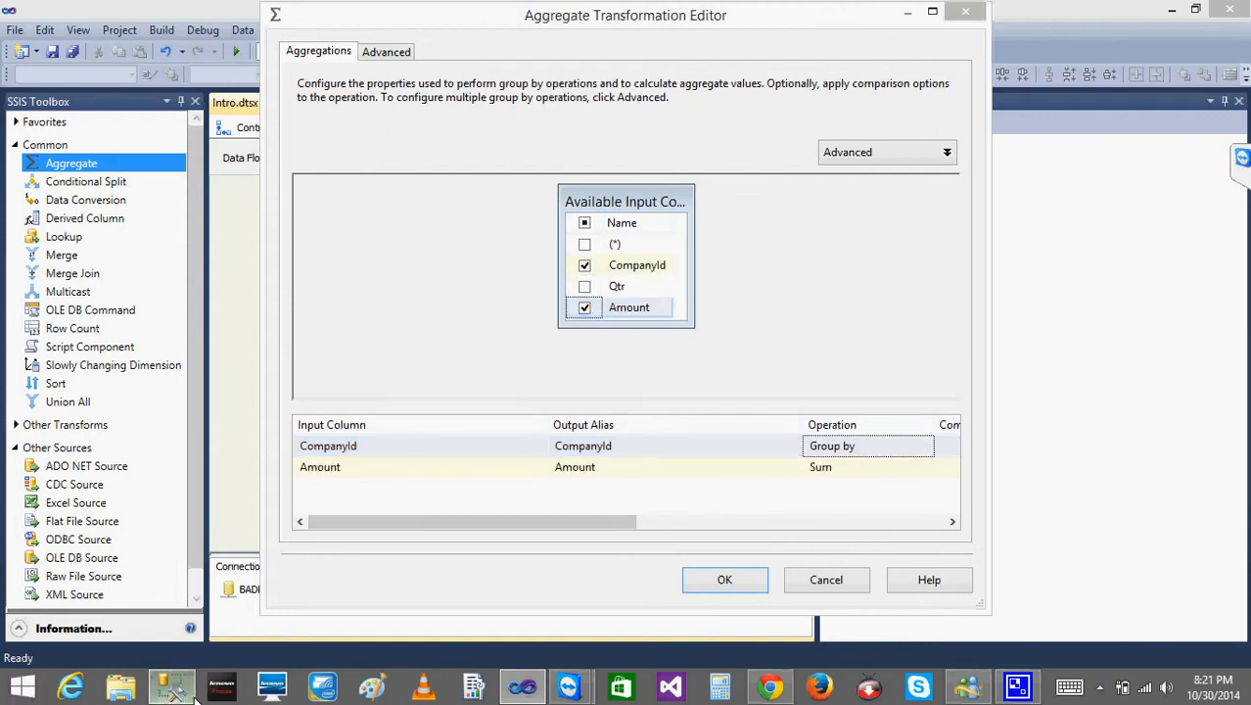
left_click(172, 688)
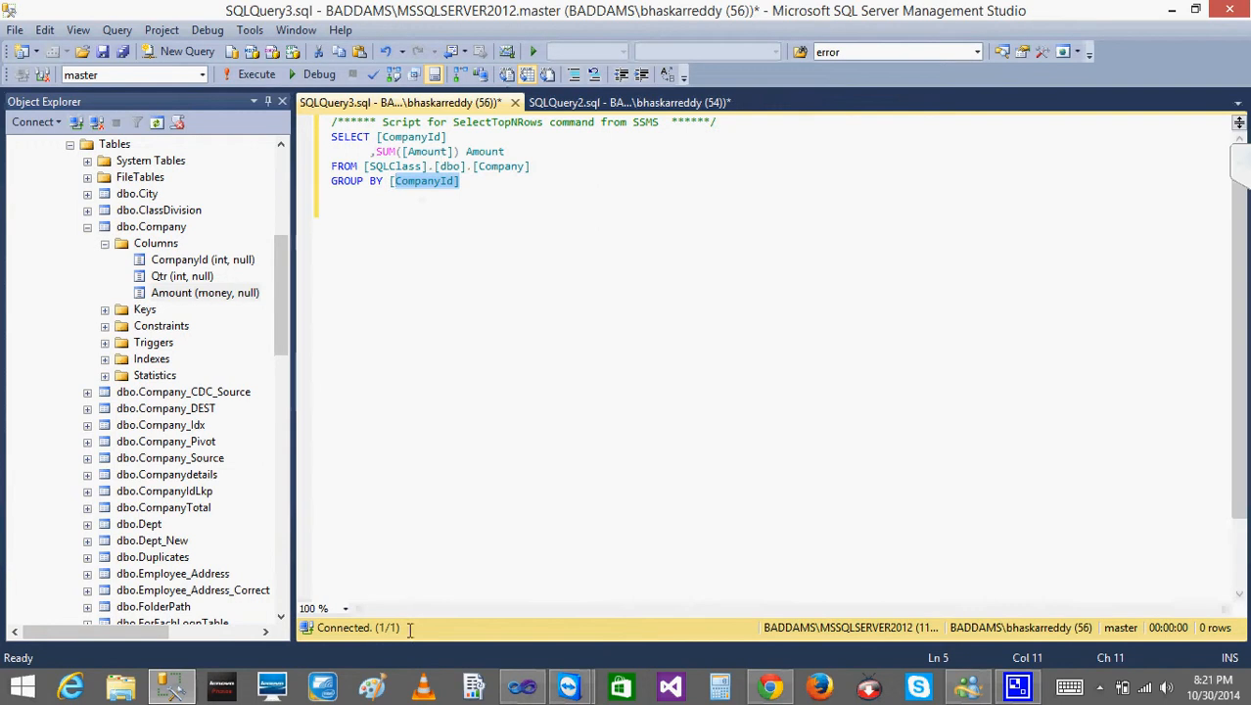
left_click(520, 689)
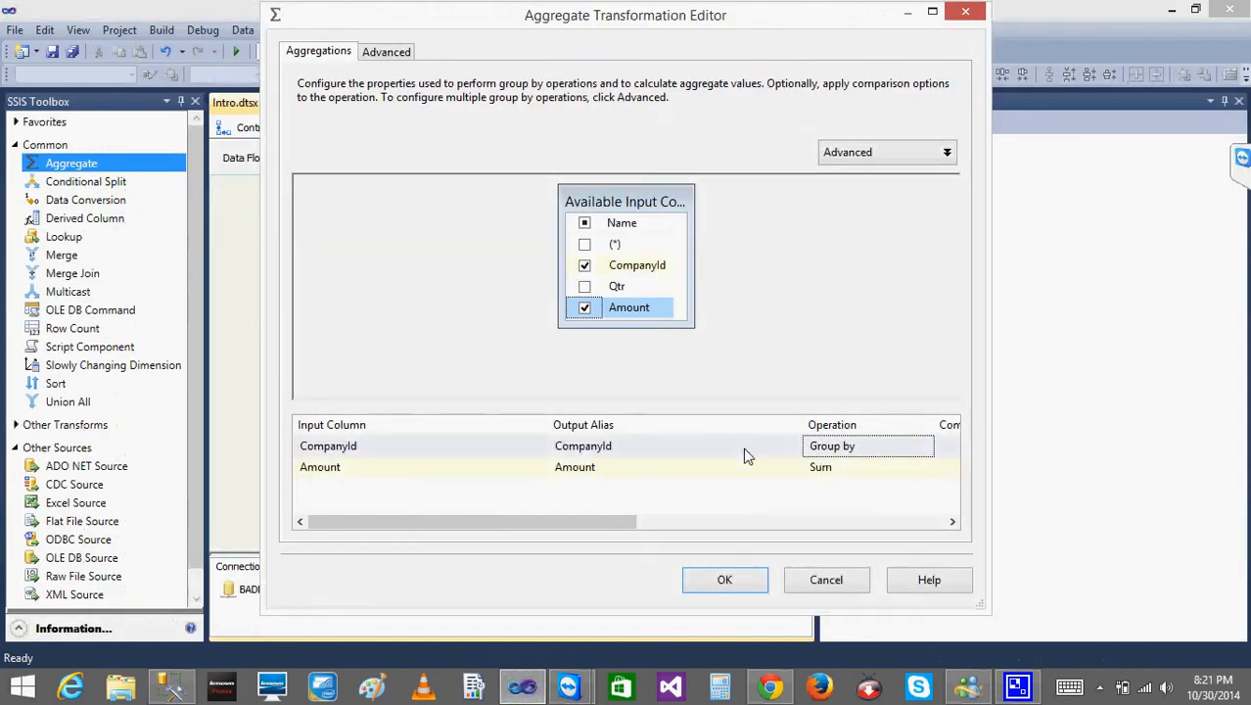
left_click(841, 470)
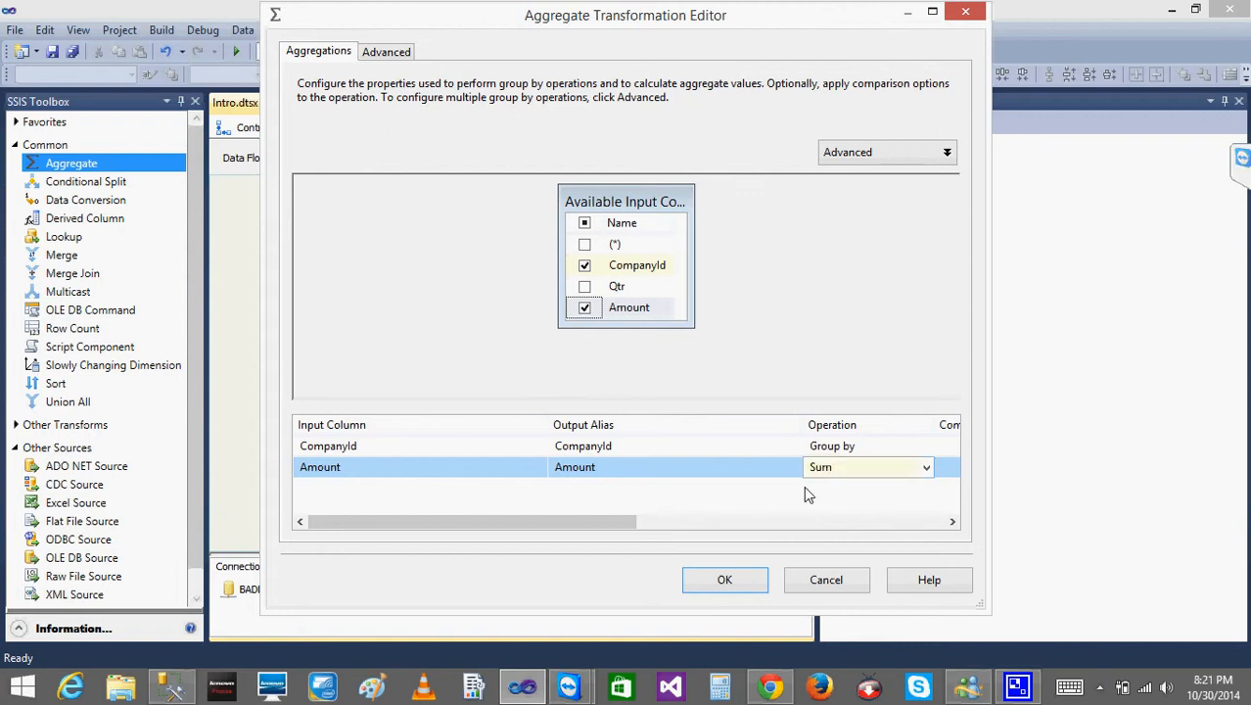
left_click(803, 487)
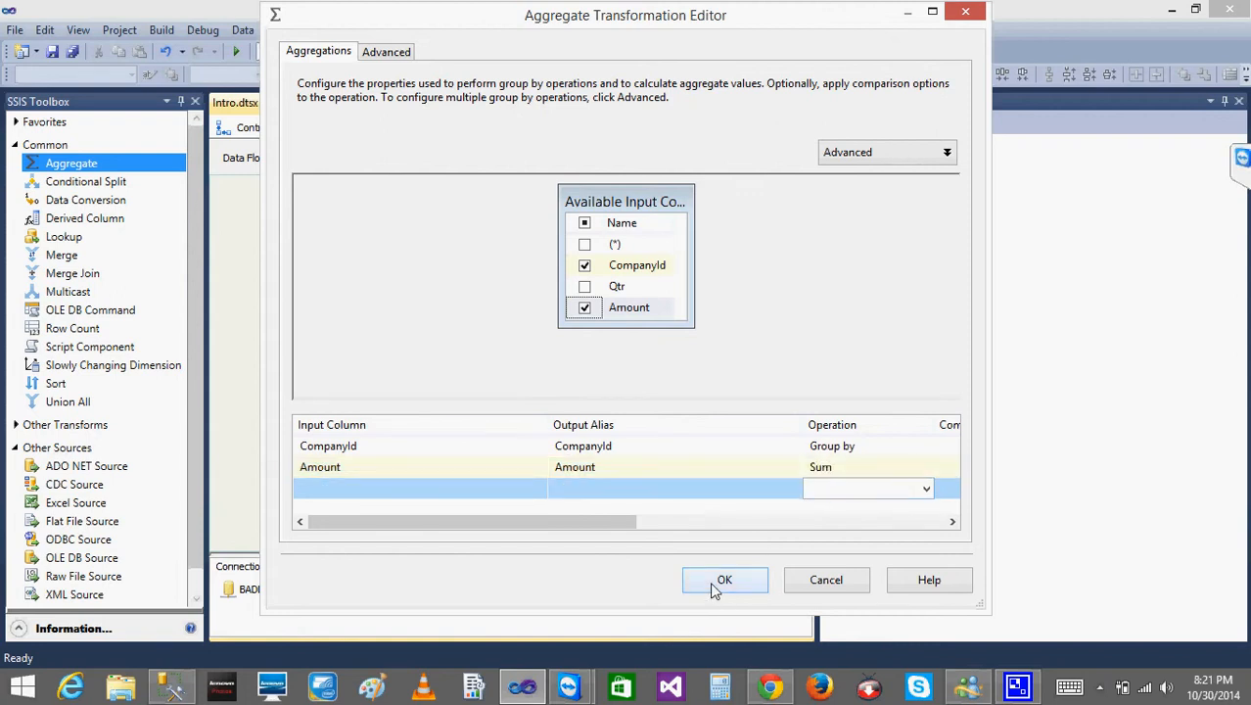
left_click(711, 586)
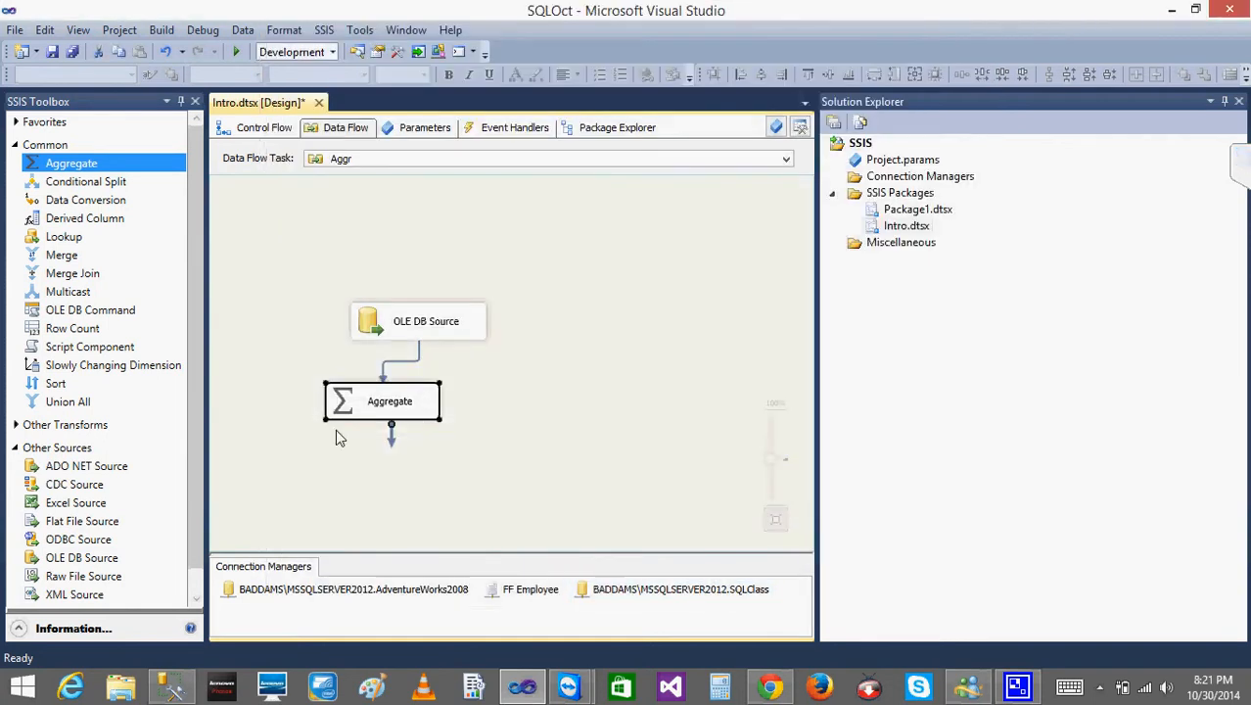
- Add an OLE DB Destination below the Aggregate, connect the Aggregate's output to it and open the destination's editor
left_click(15, 146)
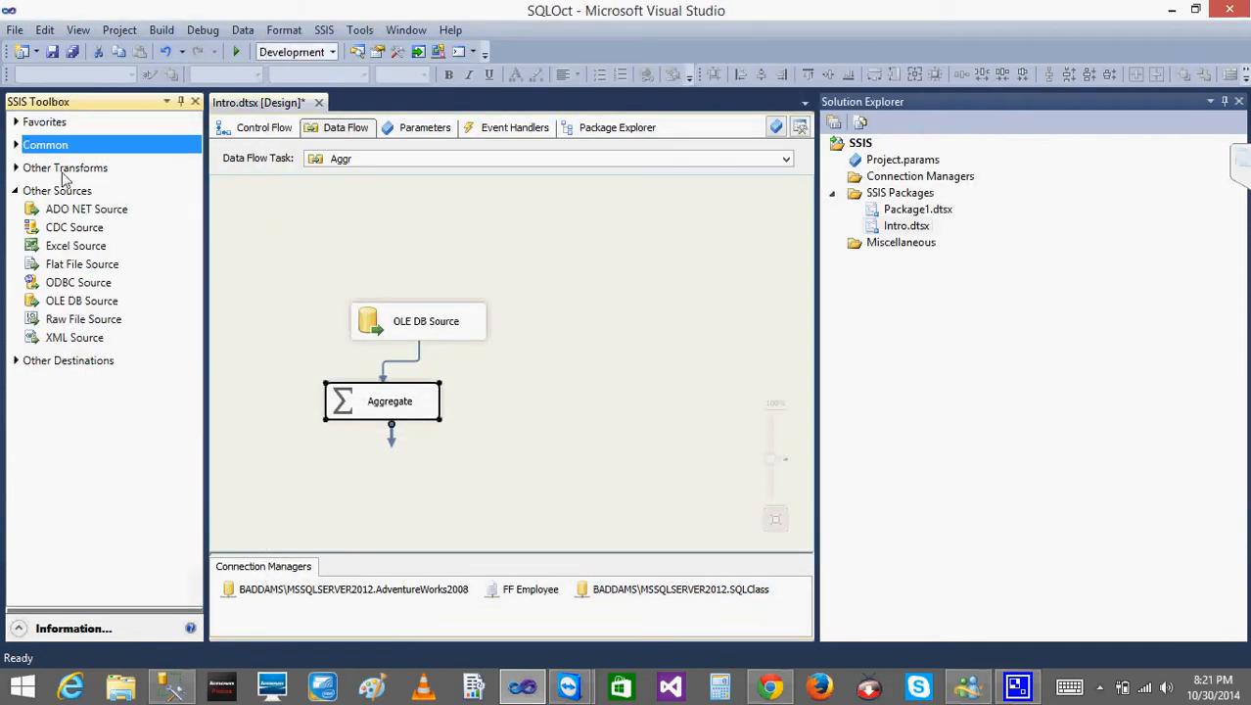
left_click(14, 192)
left_click(16, 215)
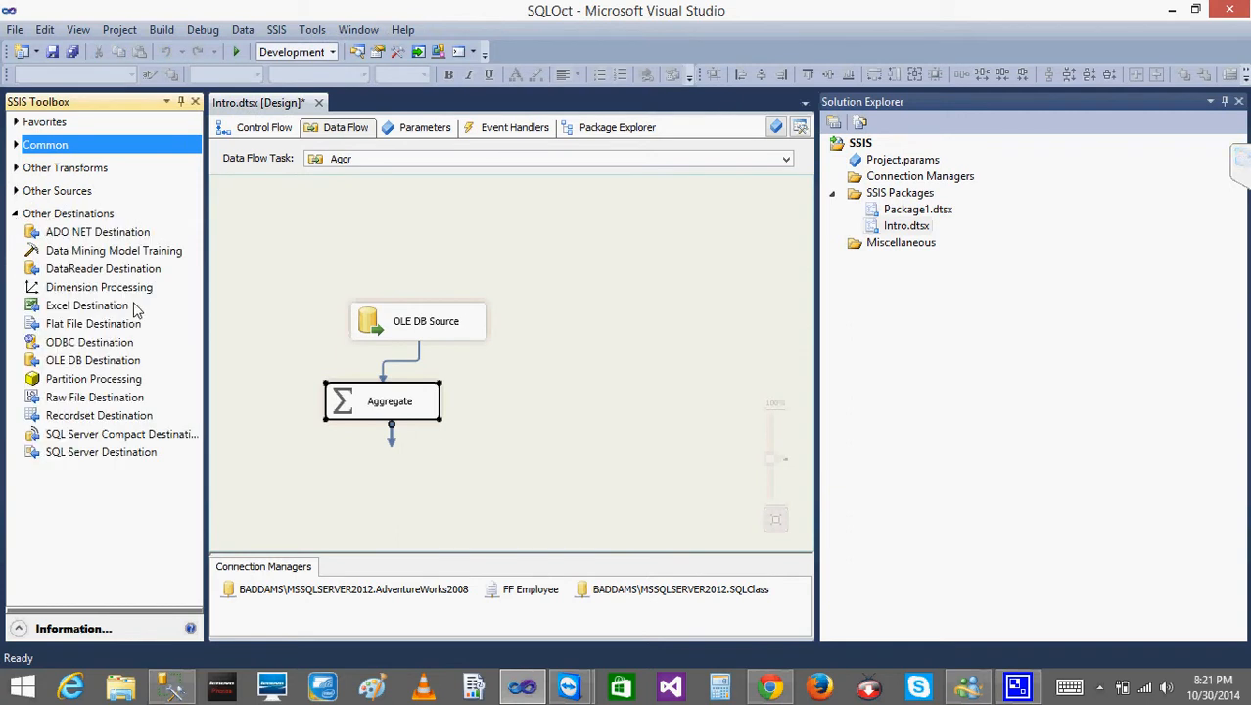
left_click_drag(98, 365, 324, 463)
left_click_drag(391, 427, 389, 488)
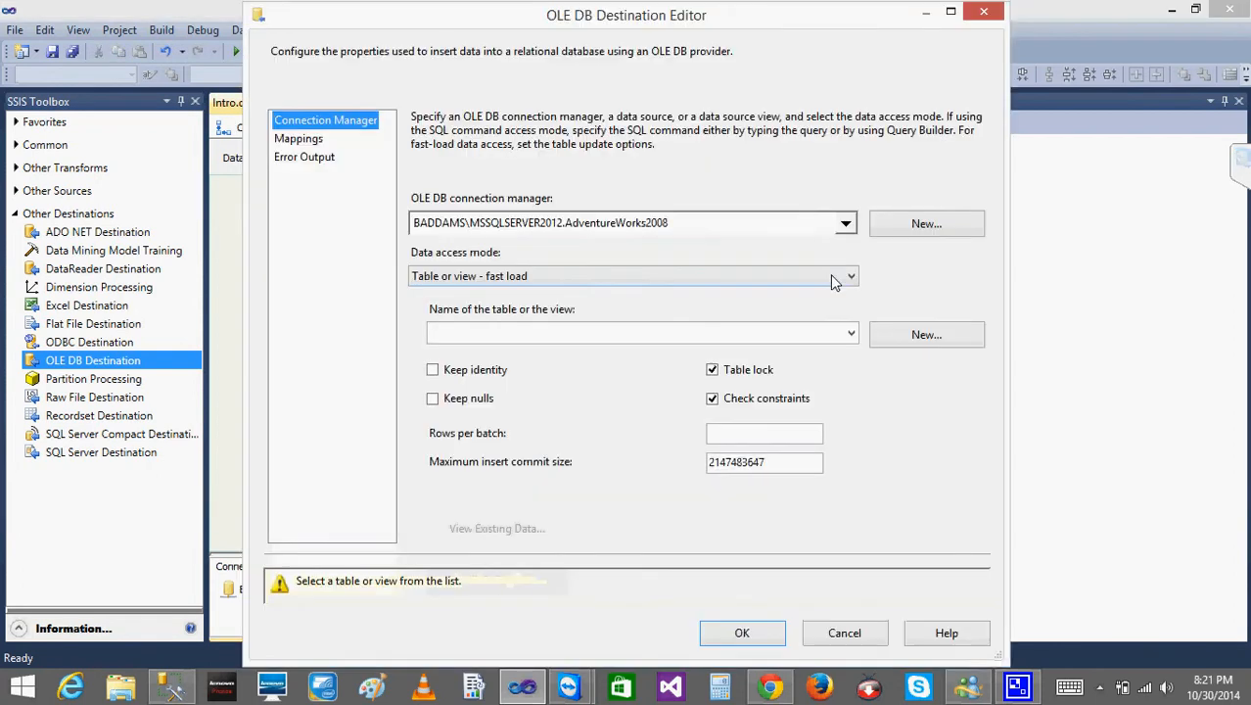
- Set the destination's OLE DB connection manager to the SQLClass database connection
left_click(847, 226)
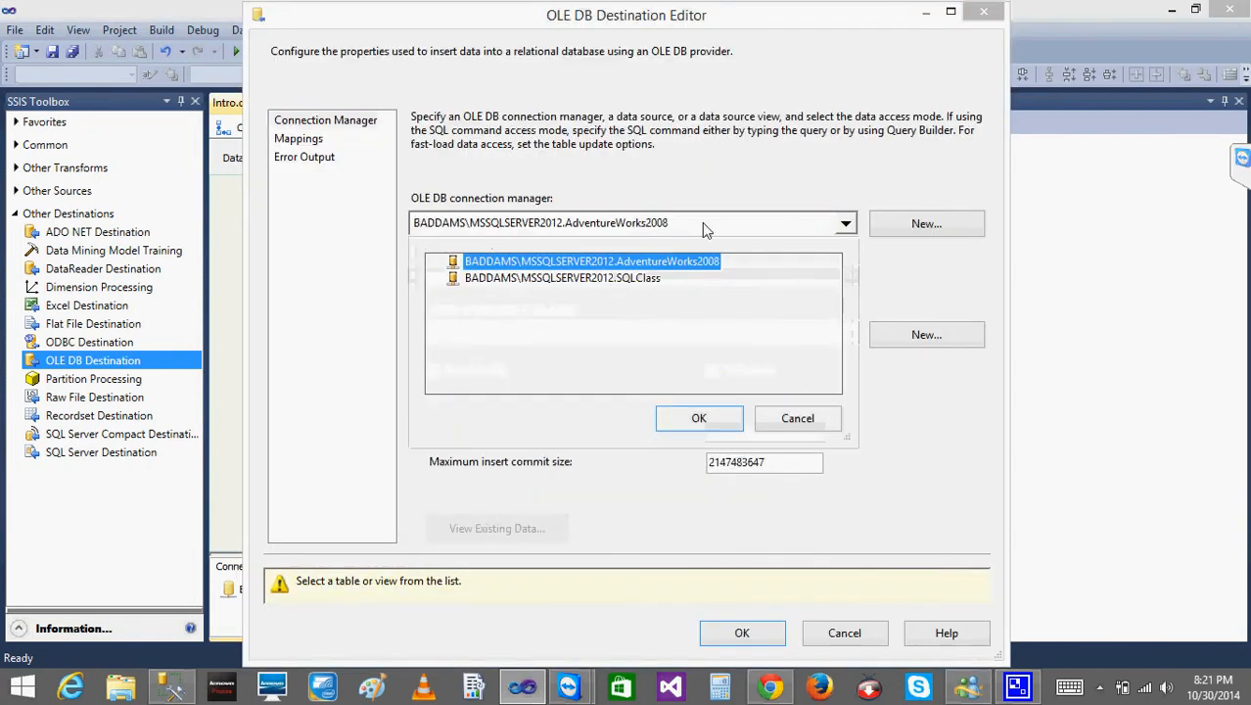
left_click(609, 279)
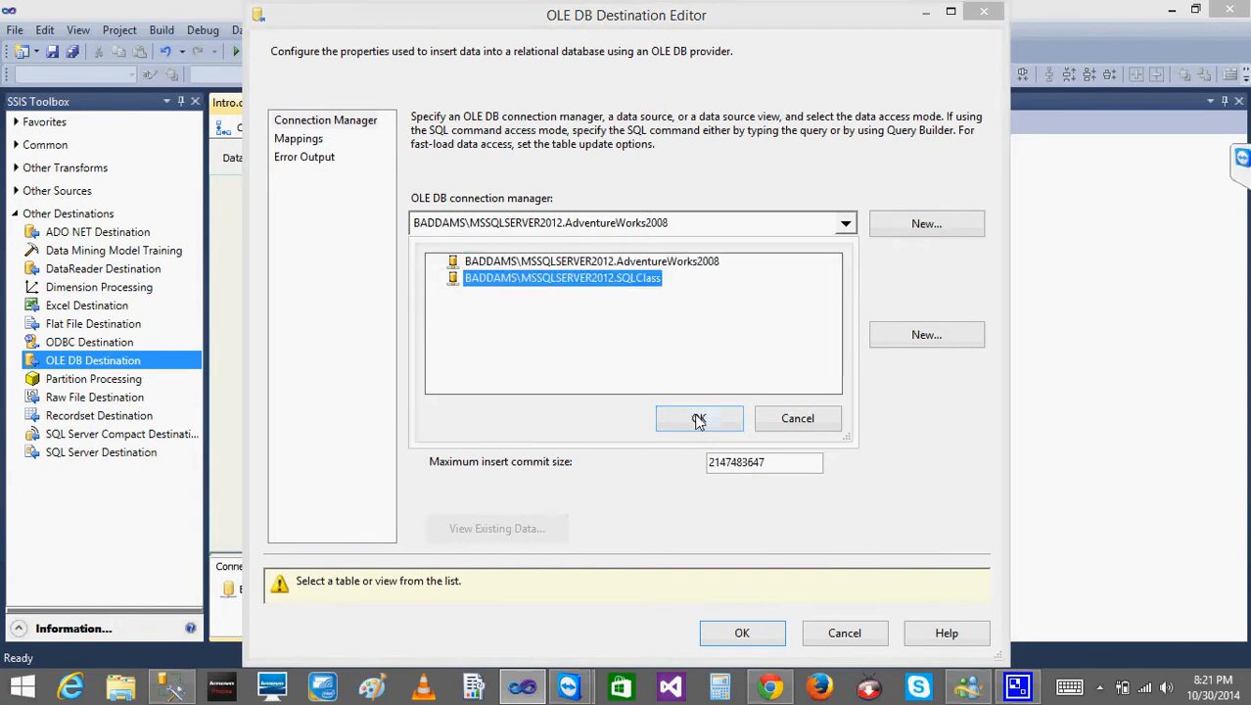
left_click(698, 418)
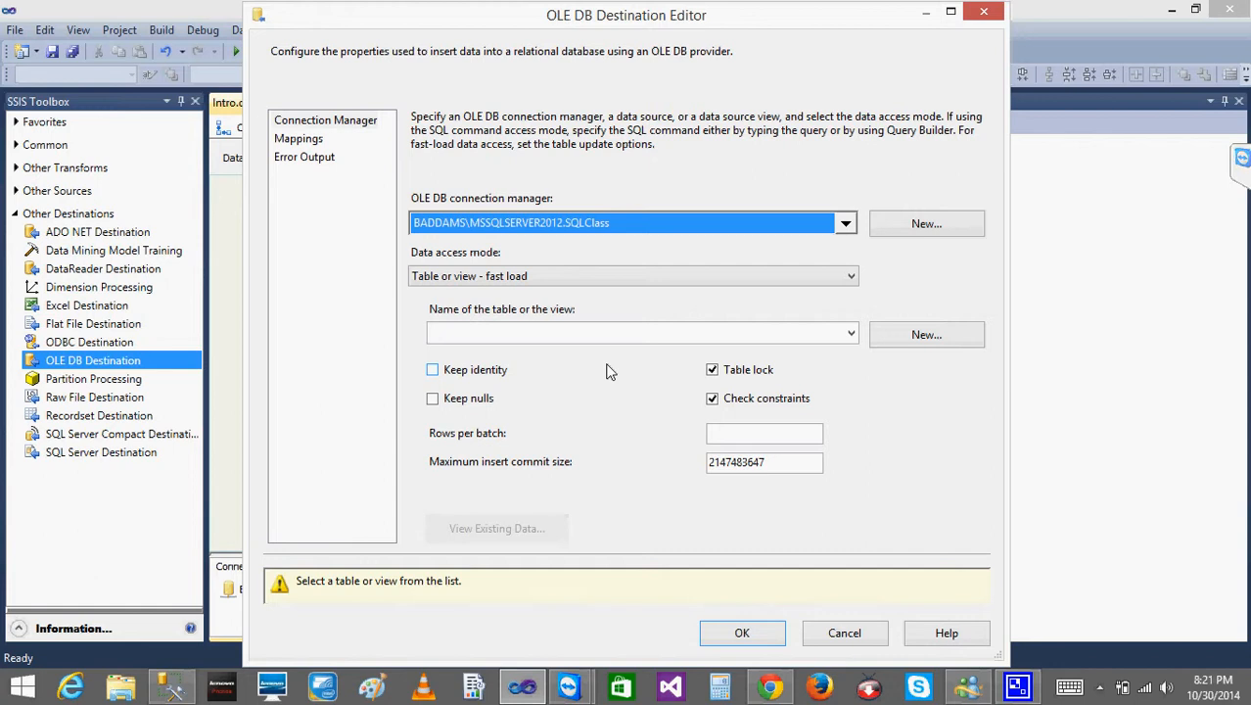
- Create a new destination table named Company_Aggr with the CompanyId and Amount columns, and open the column mappings
left_click(957, 338)
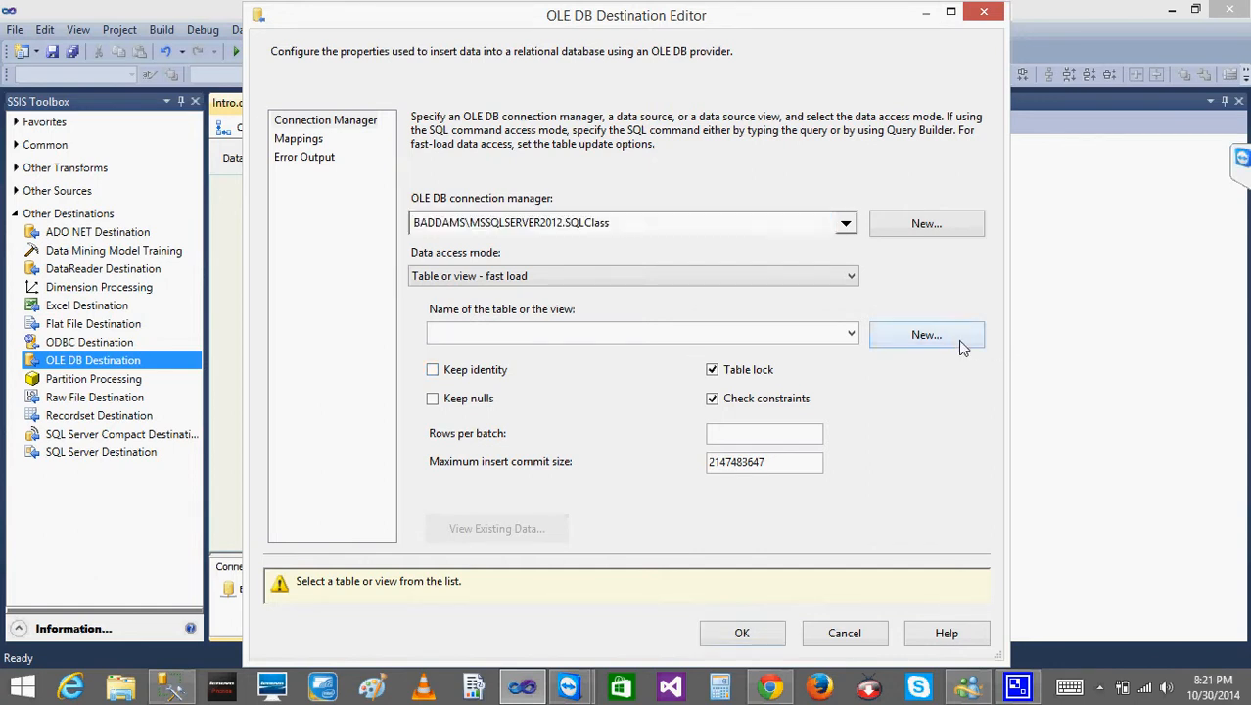
left_click(546, 193)
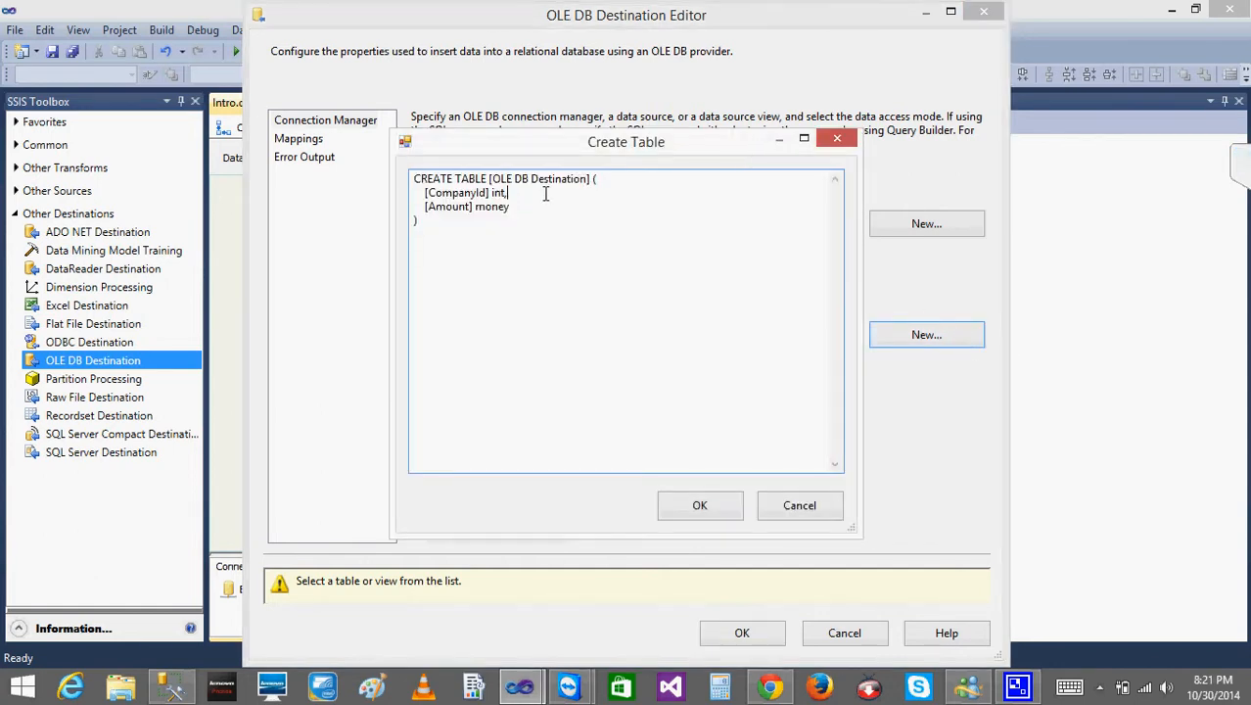
left_click_drag(587, 180, 494, 176)
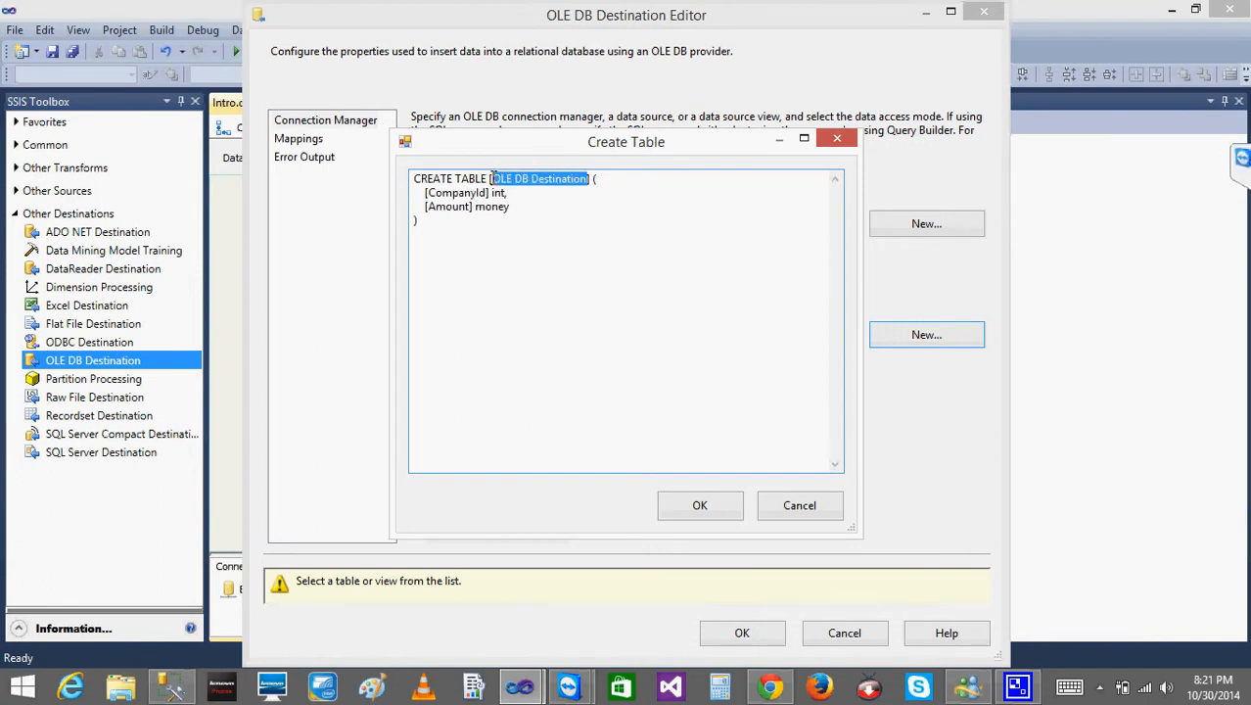
type("Comp")
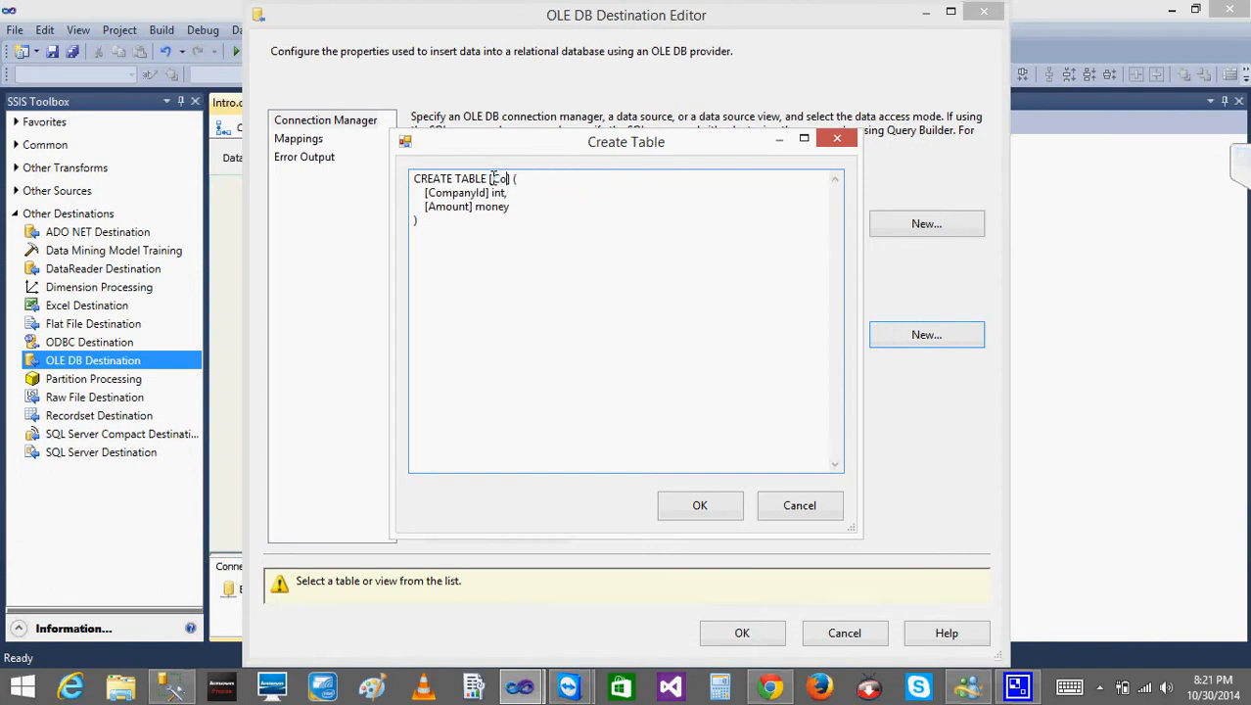
type("any_Aggr")
left_click(695, 505)
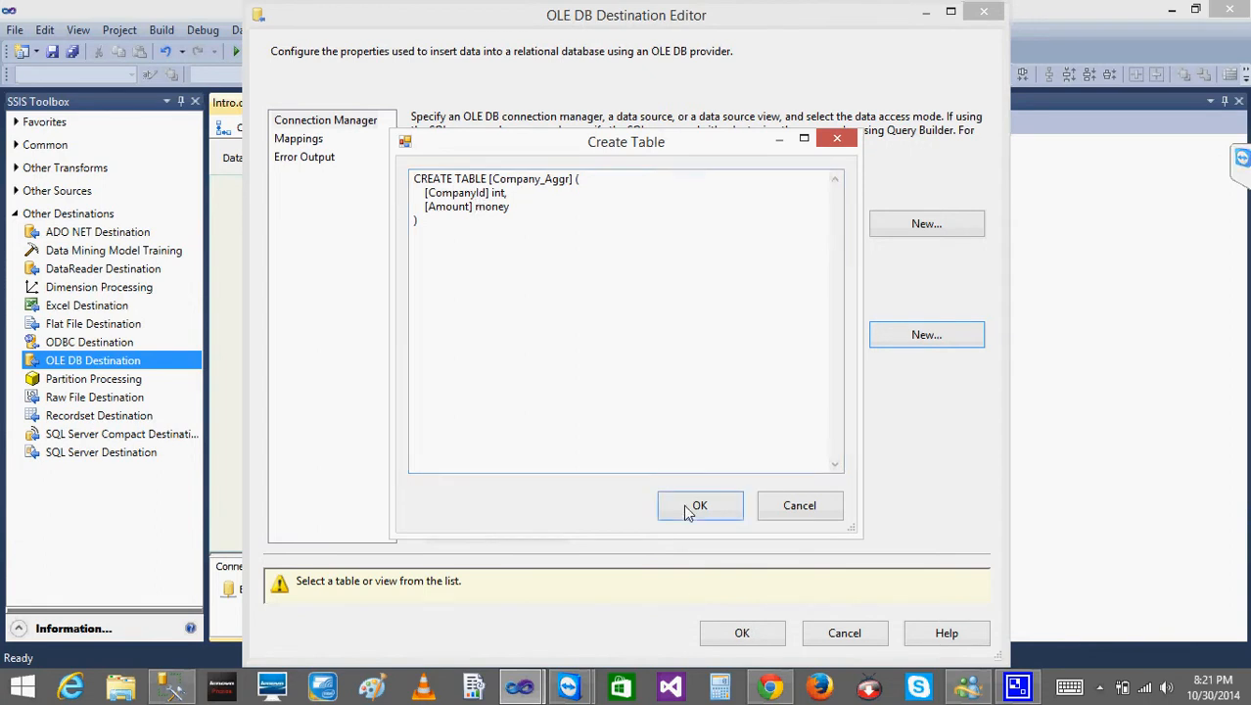
left_click(306, 139)
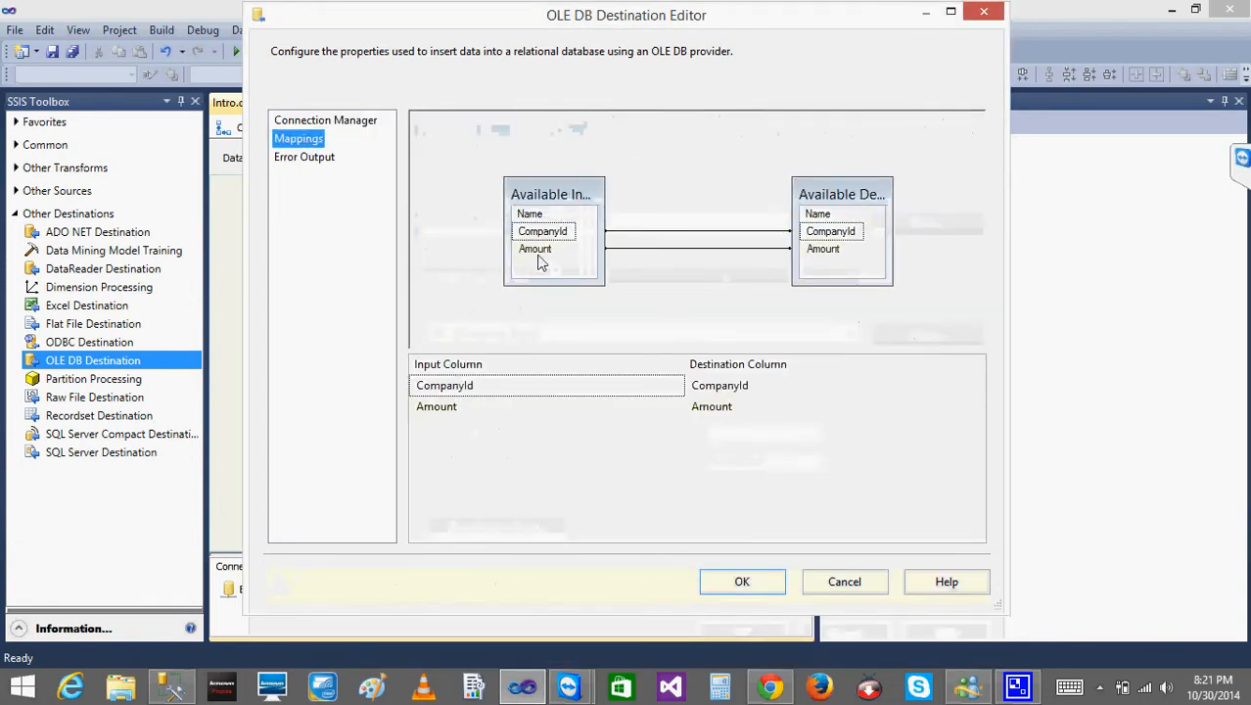
- Save the OLE DB Destination settings, return to the control flow and execute only the Aggr task
left_click(742, 582)
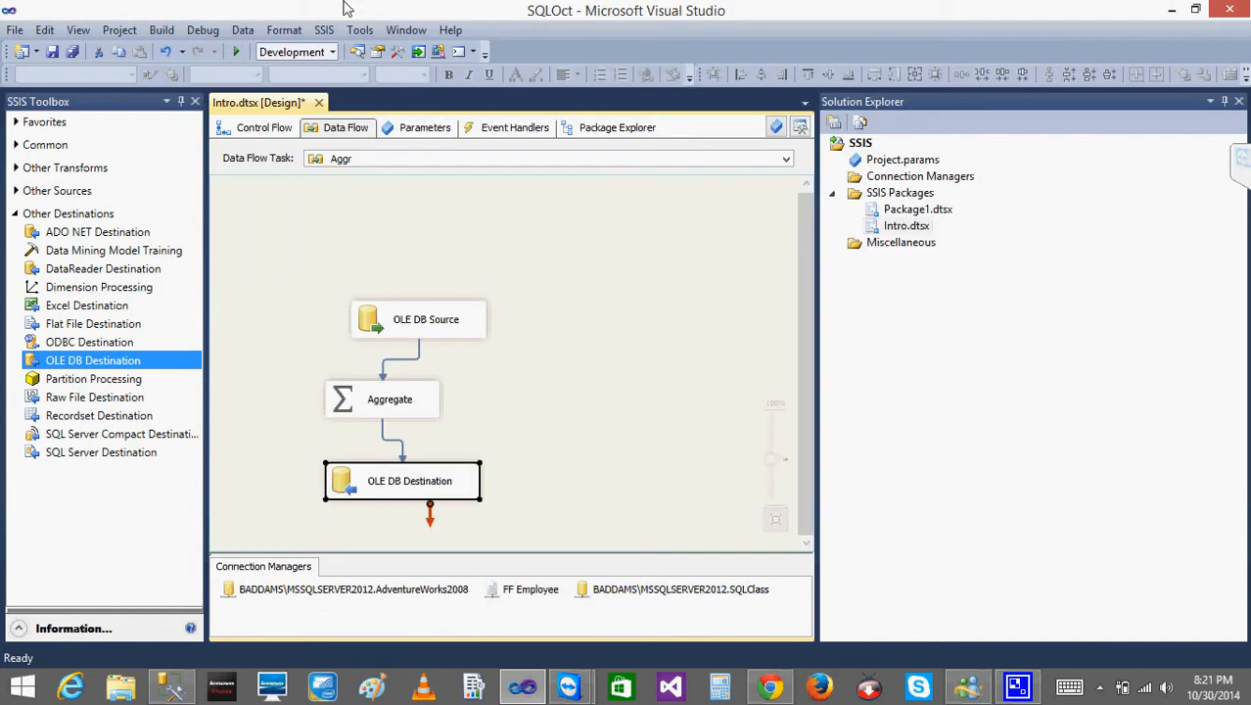
left_click(272, 134)
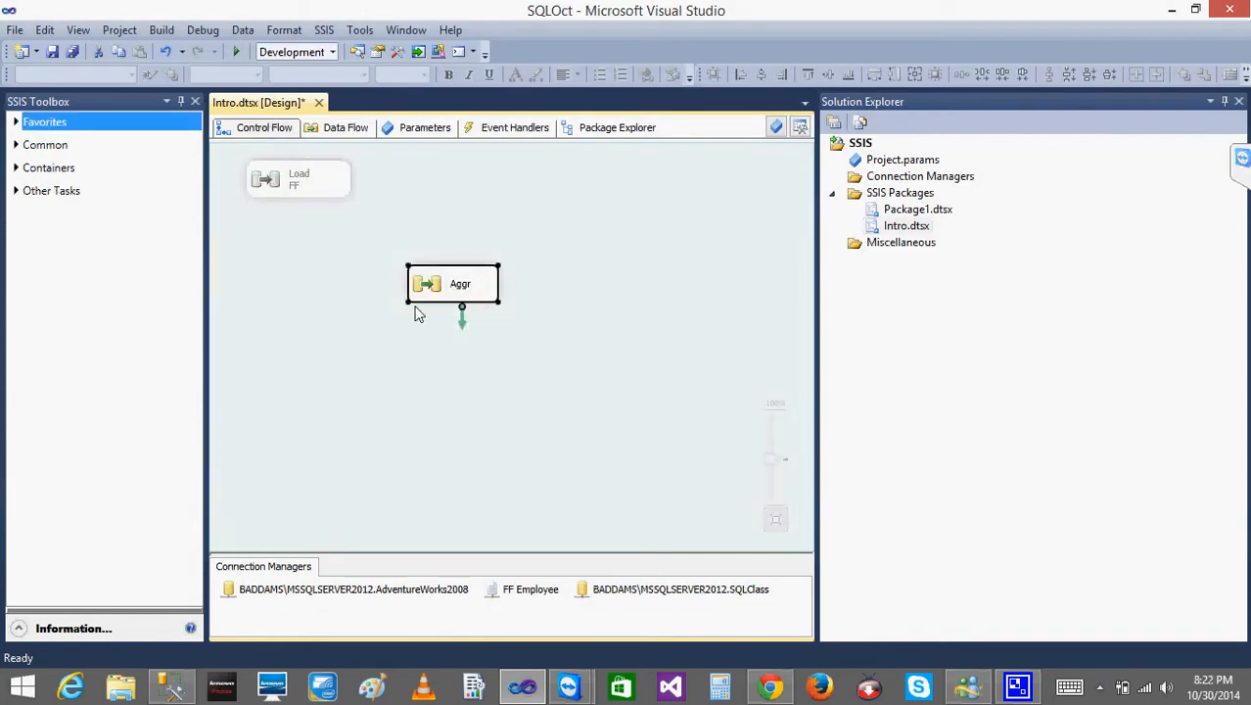
right_click(419, 285)
left_click(358, 257)
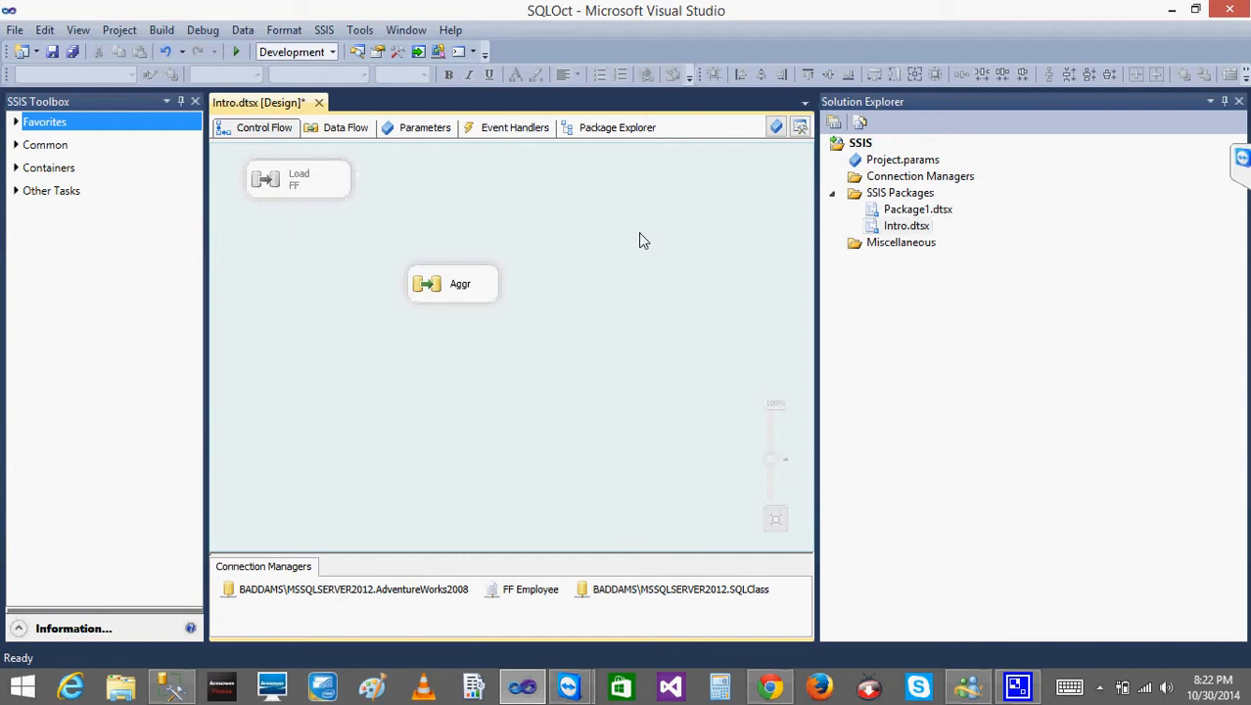
right_click(922, 229)
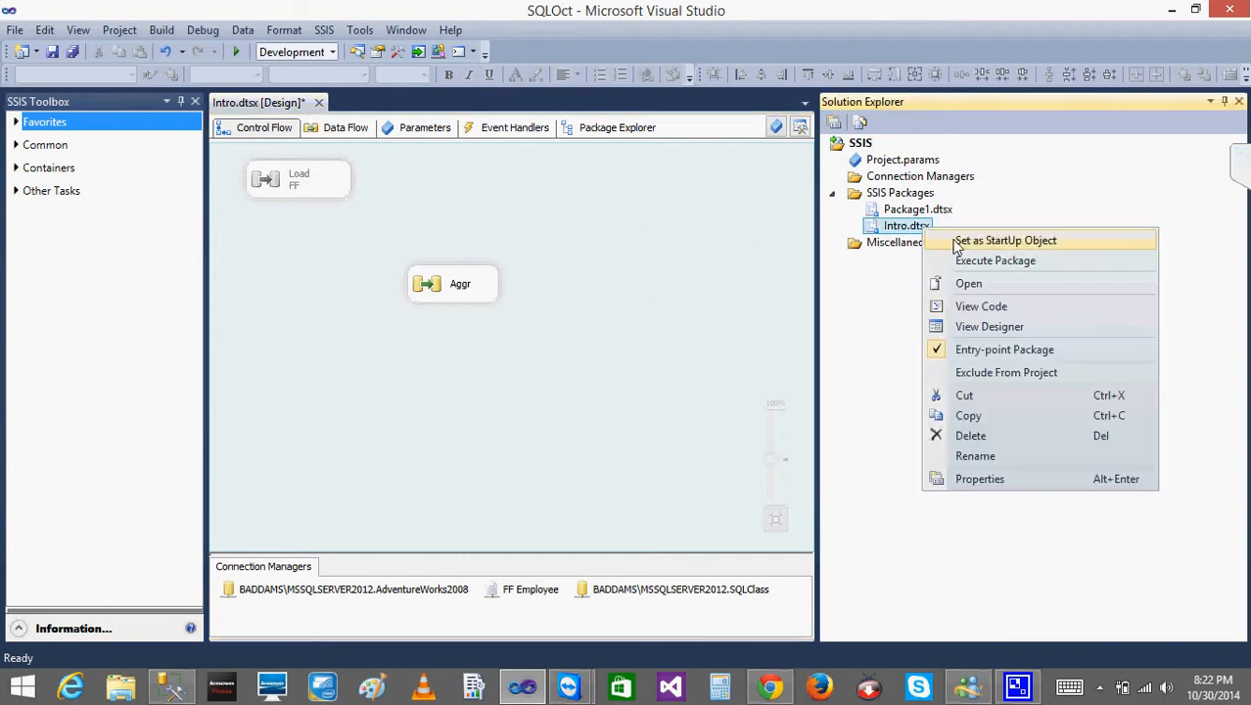
left_click(591, 297)
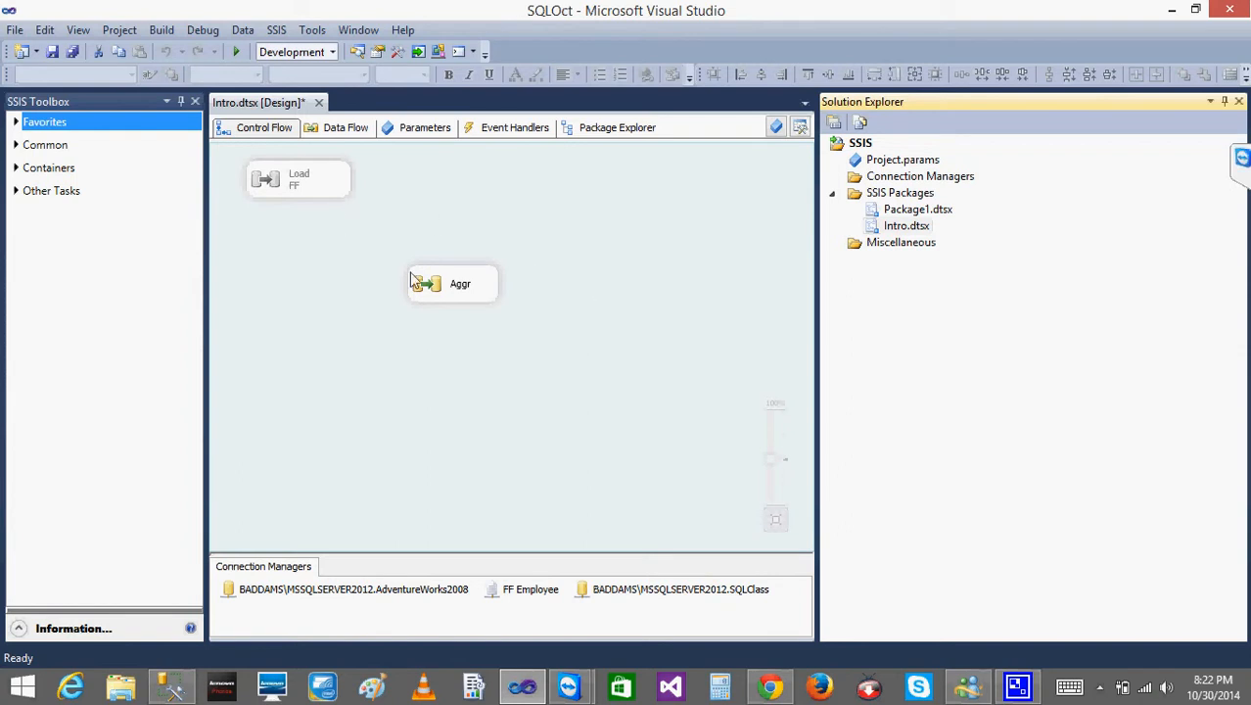
left_click(458, 291)
right_click(458, 290)
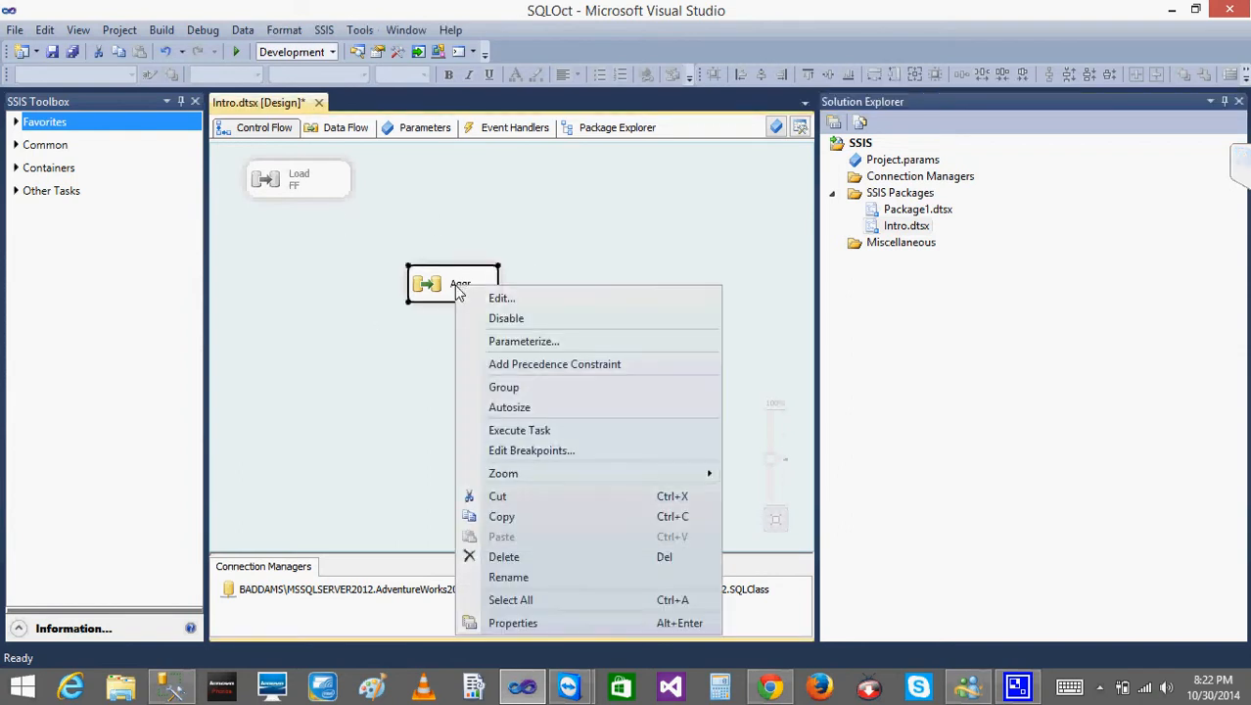
left_click(554, 428)
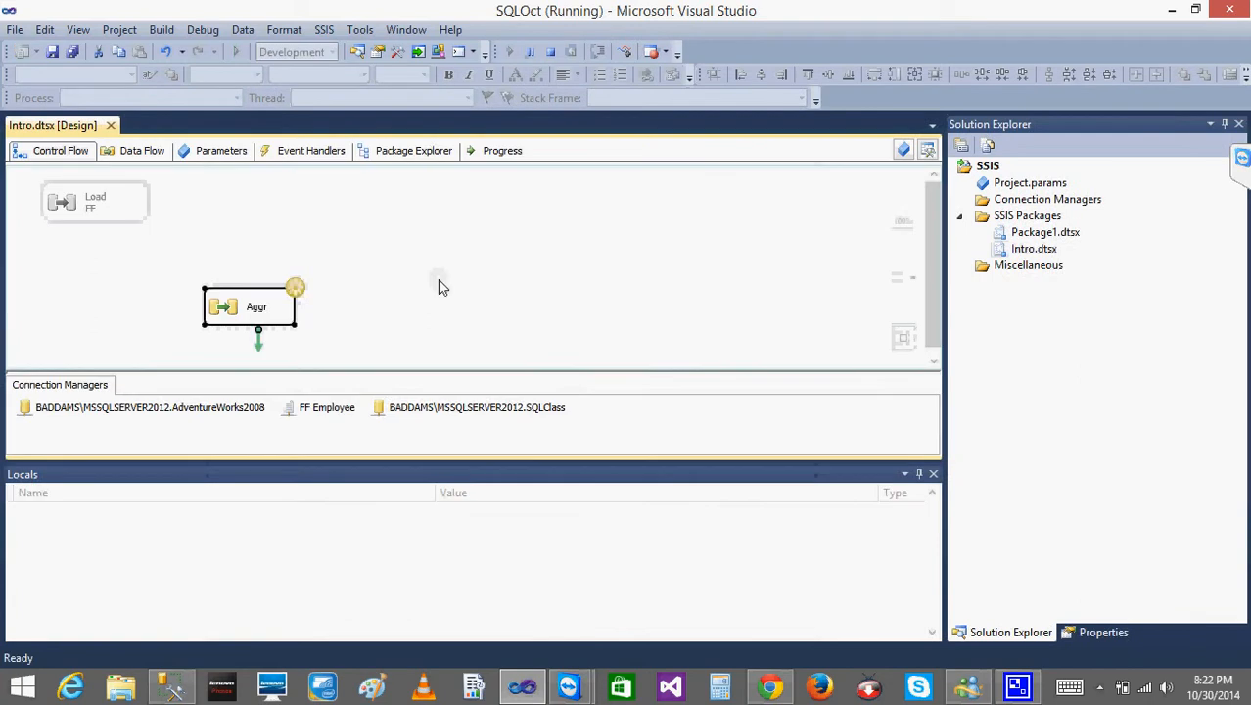
- Review the row counts along the executed Aggr data flow and stop debugging
double_click(224, 308)
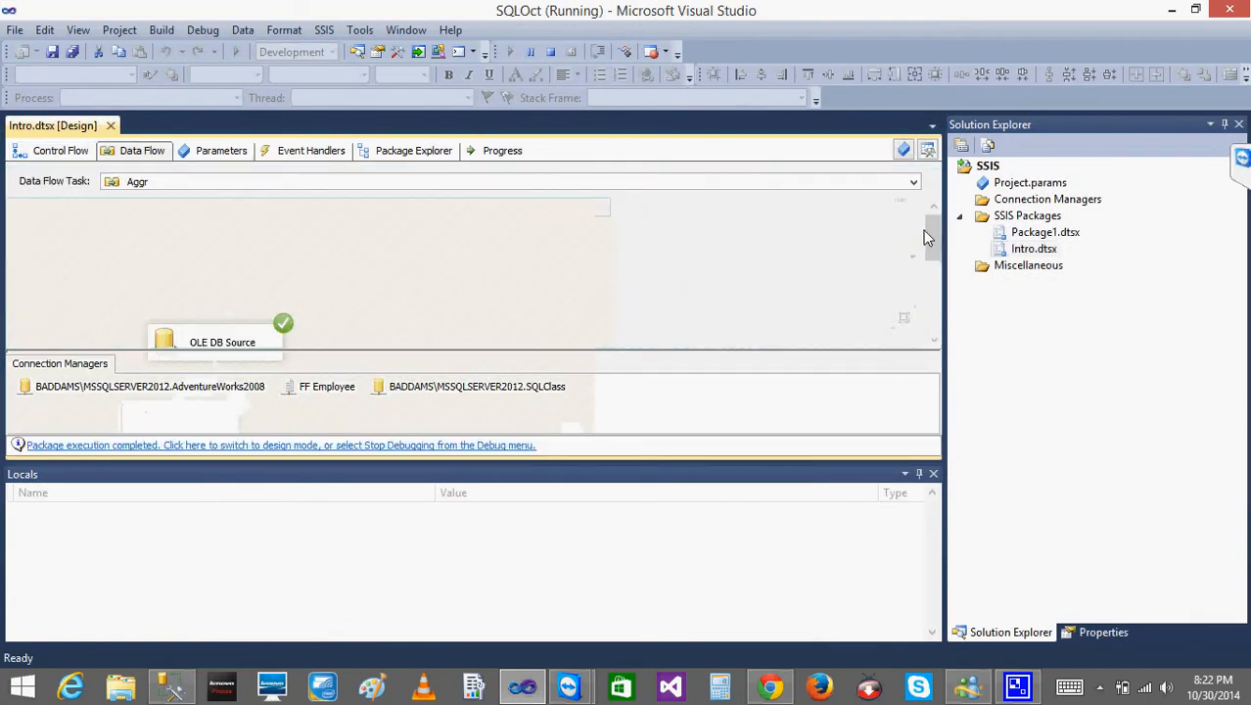
left_click_drag(930, 249, 929, 297)
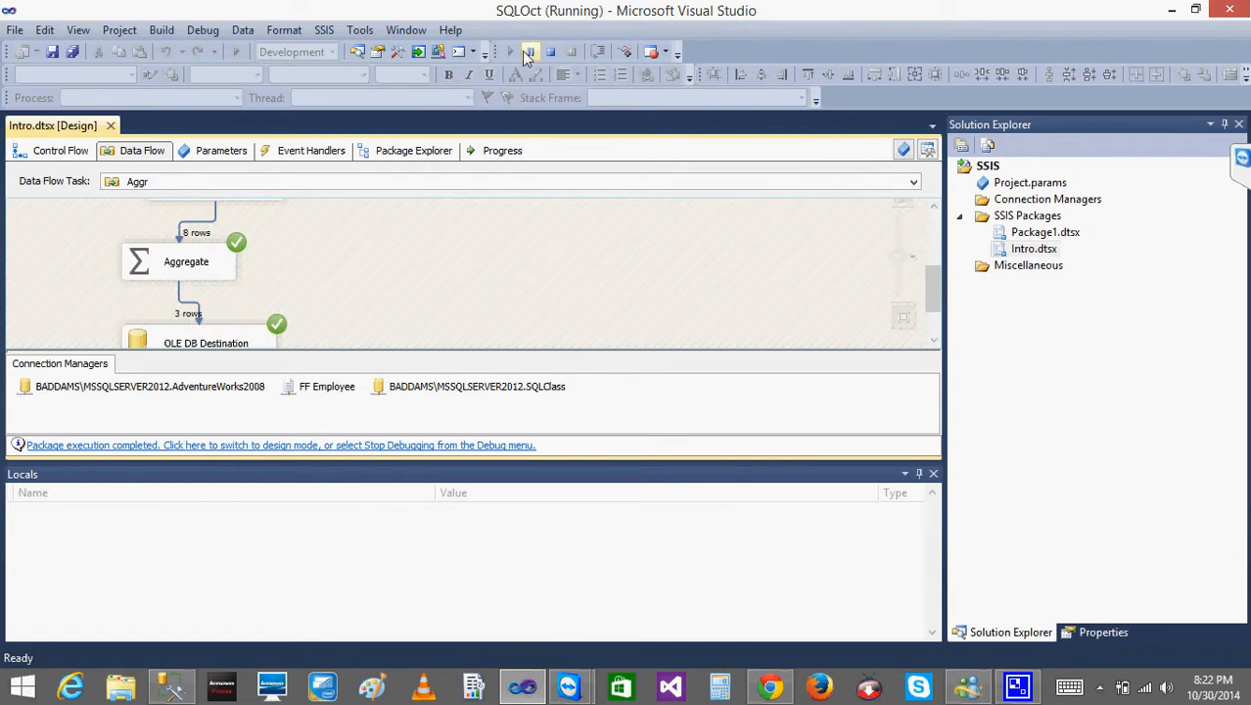
left_click(551, 54)
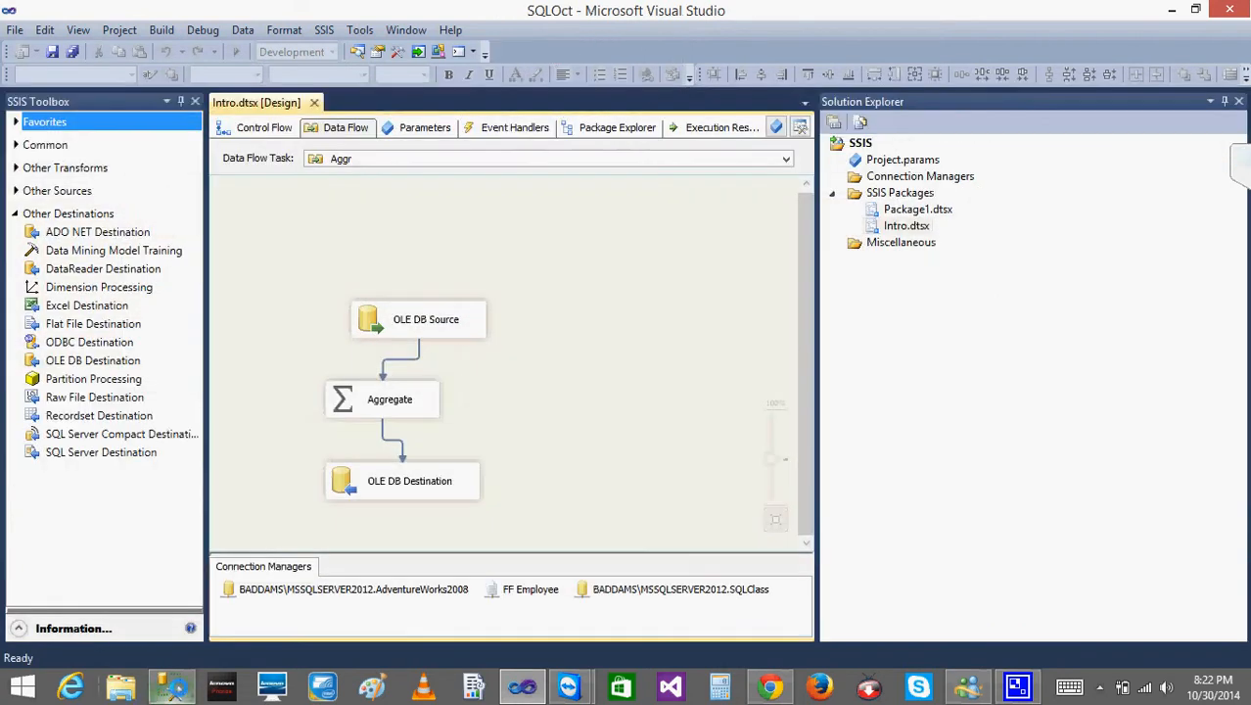
- Switch to SQL Server Management Studio and run the query summing Amount per CompanyId from the Company table
left_click(173, 685)
left_click(536, 217)
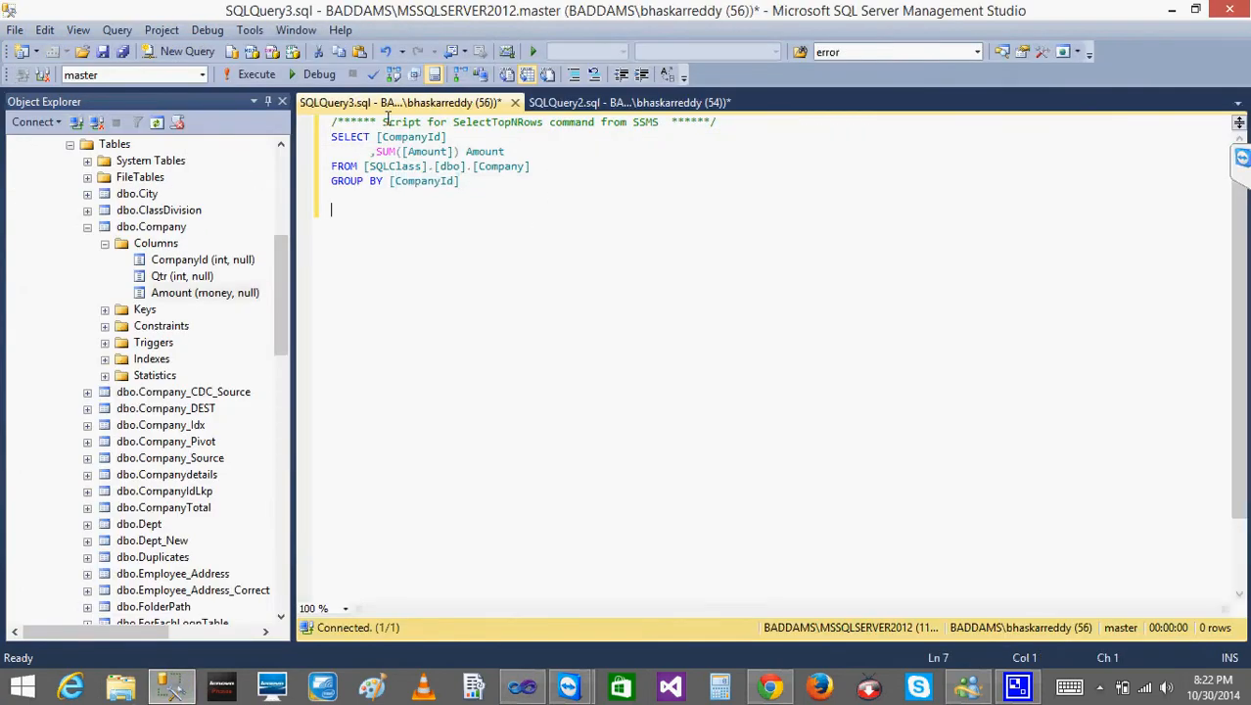
left_click(254, 78)
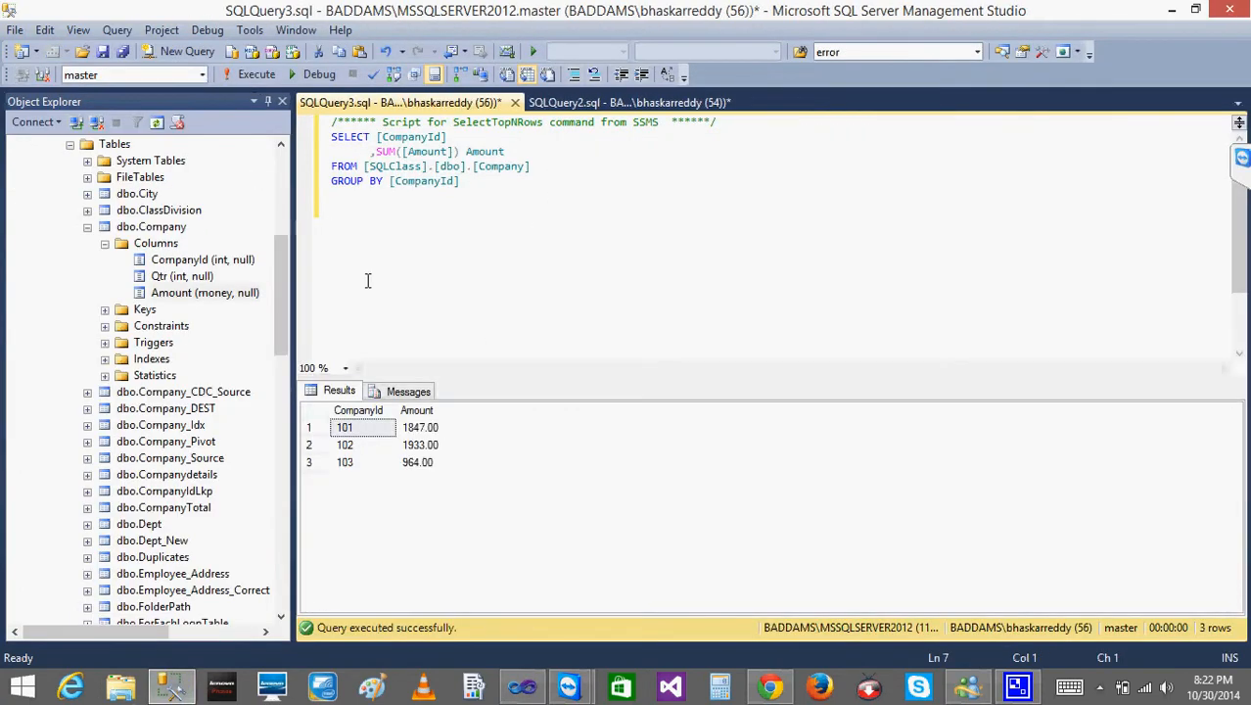
- Refresh the SQLClass Tables folder and select the top 1000 rows of dbo.Company_Aggr
left_click(114, 145)
right_click(110, 147)
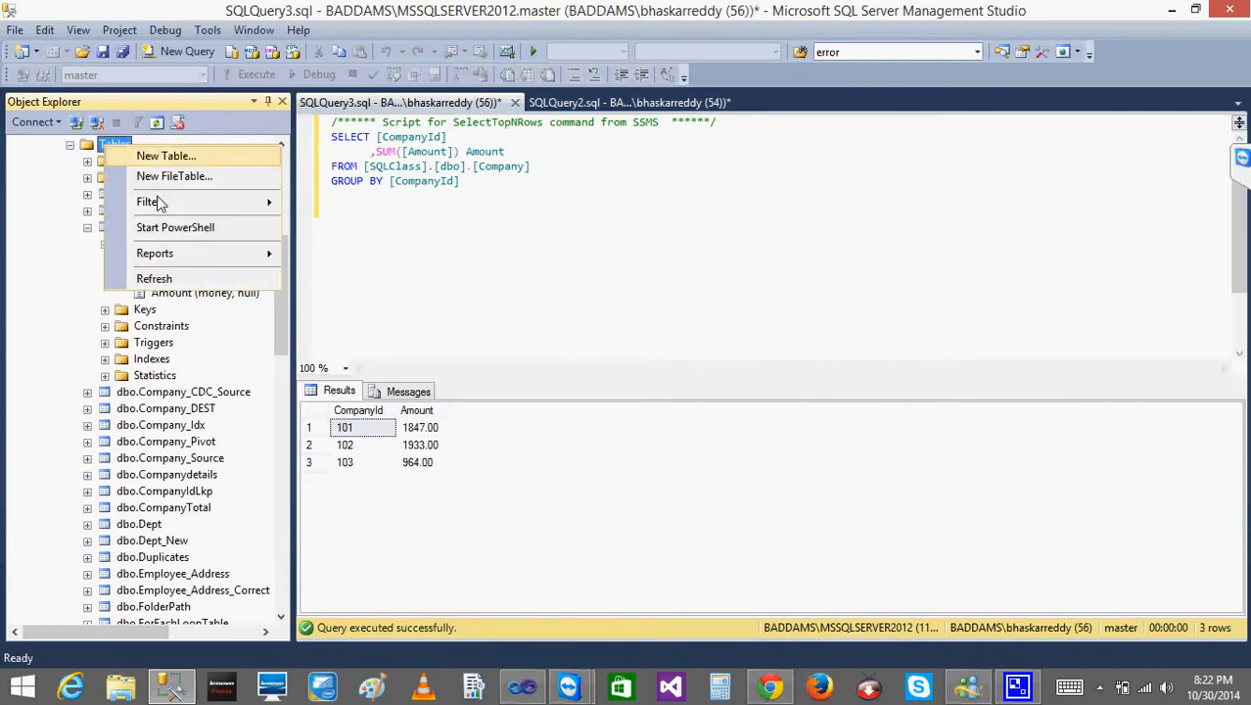
left_click(169, 281)
right_click(174, 244)
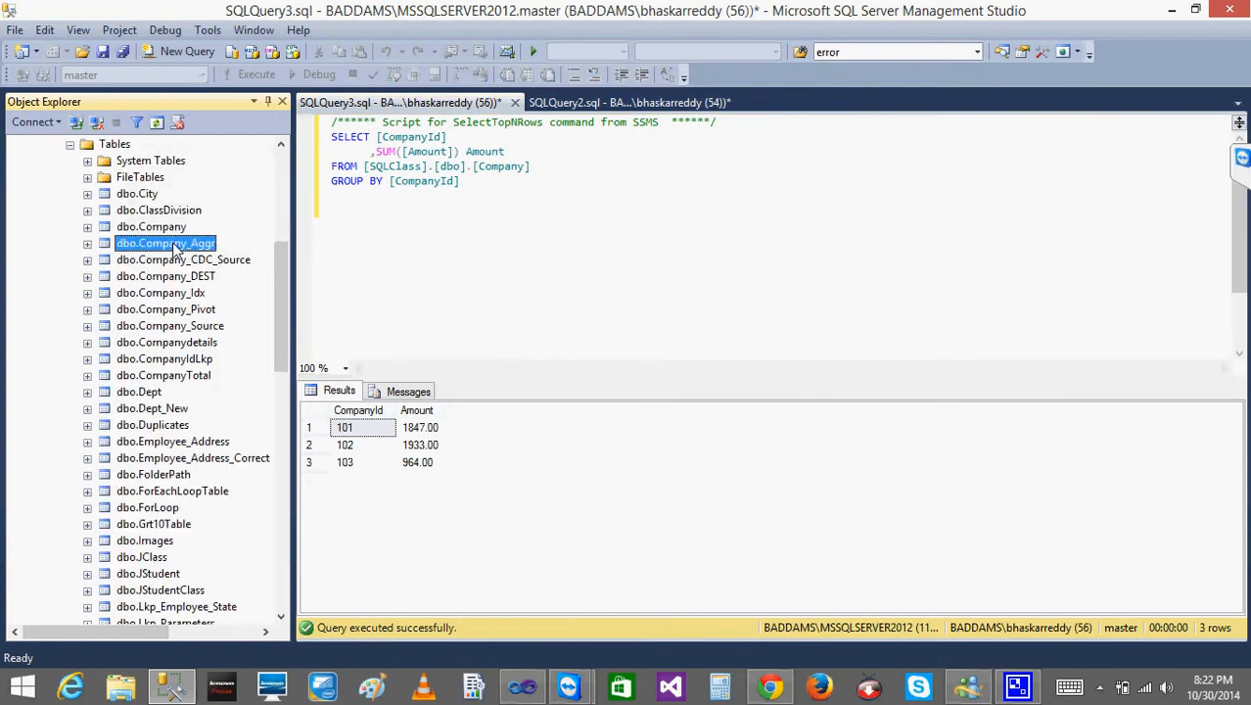
left_click(249, 295)
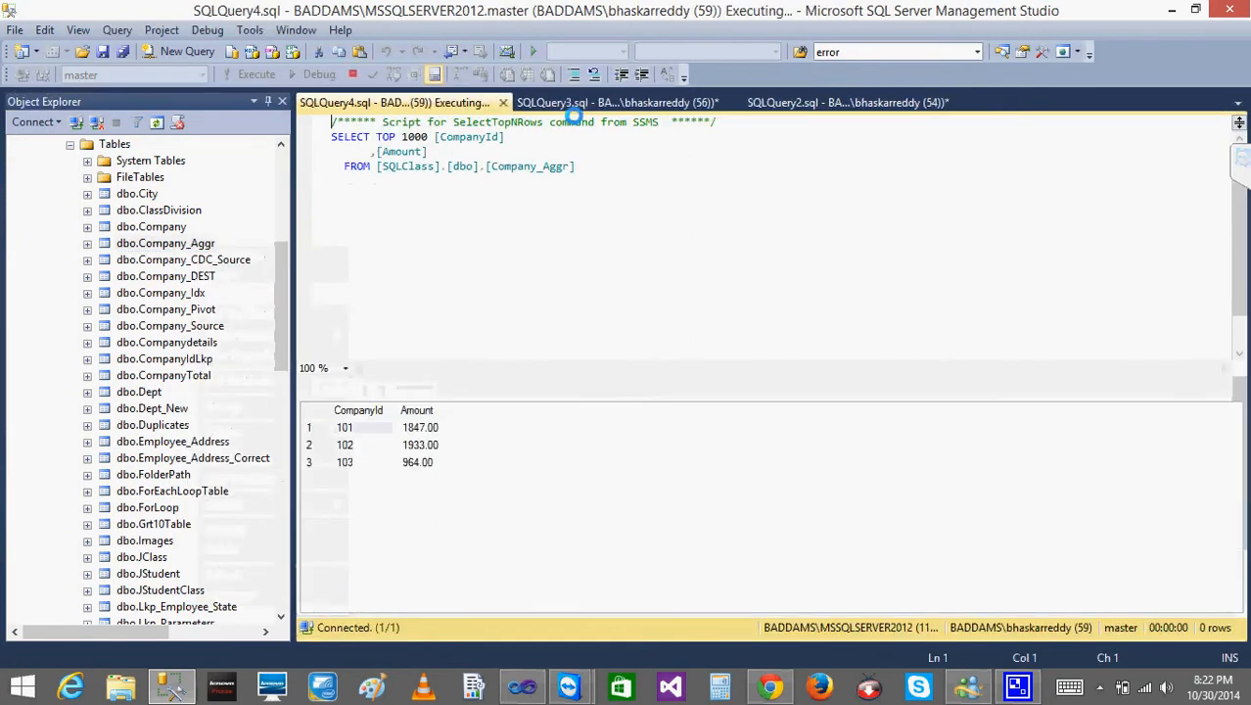
- Place the Company_Aggr query in a new vertical tab group and compare its results with the GROUP BY query
right_click(460, 105)
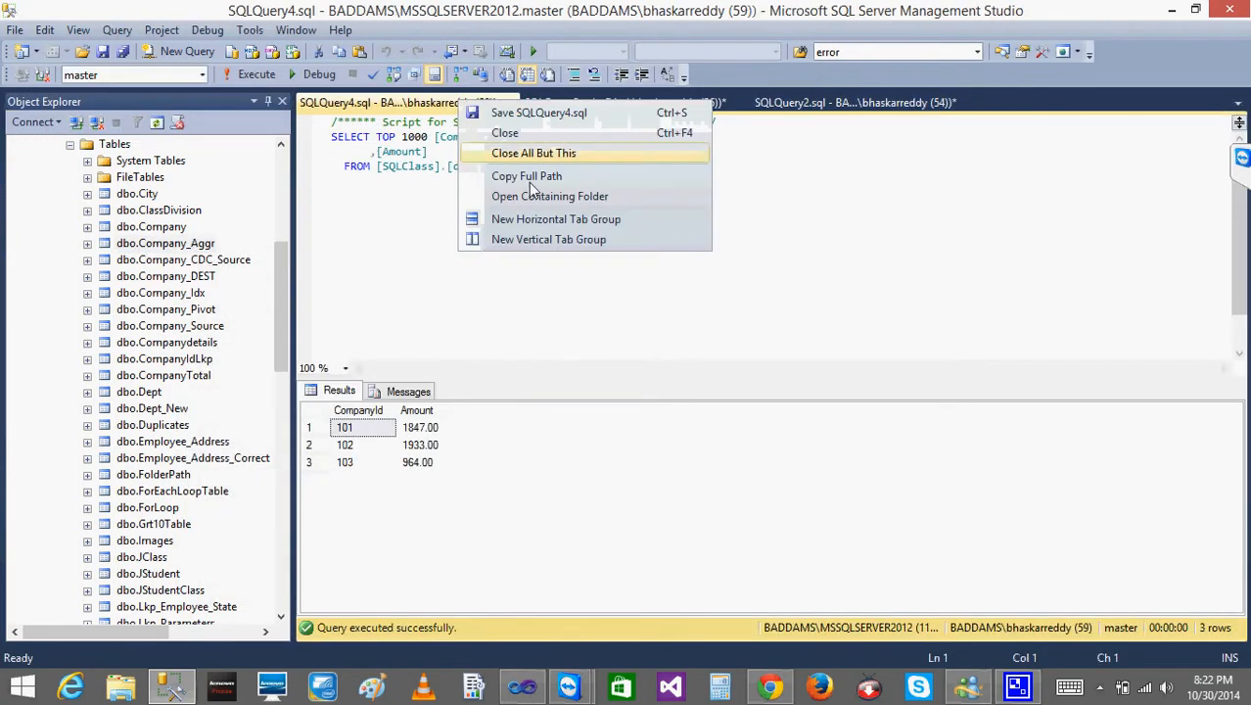
left_click(537, 235)
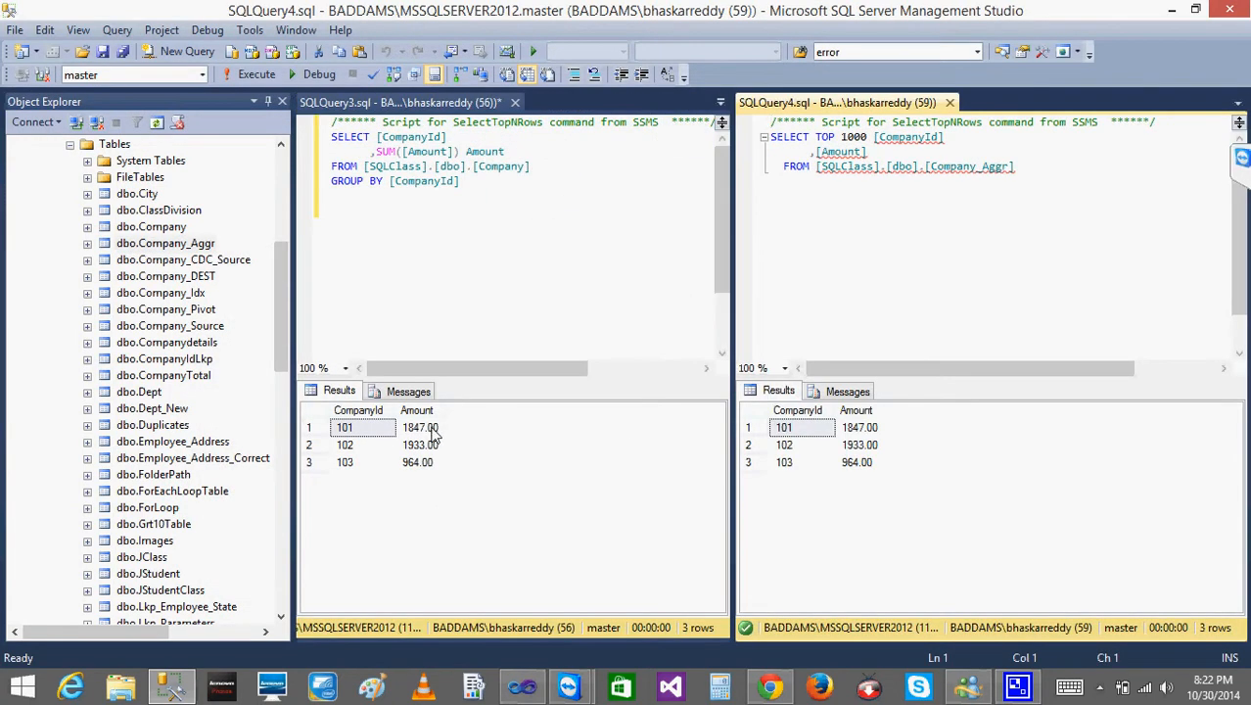
left_click(436, 439)
left_click(434, 446)
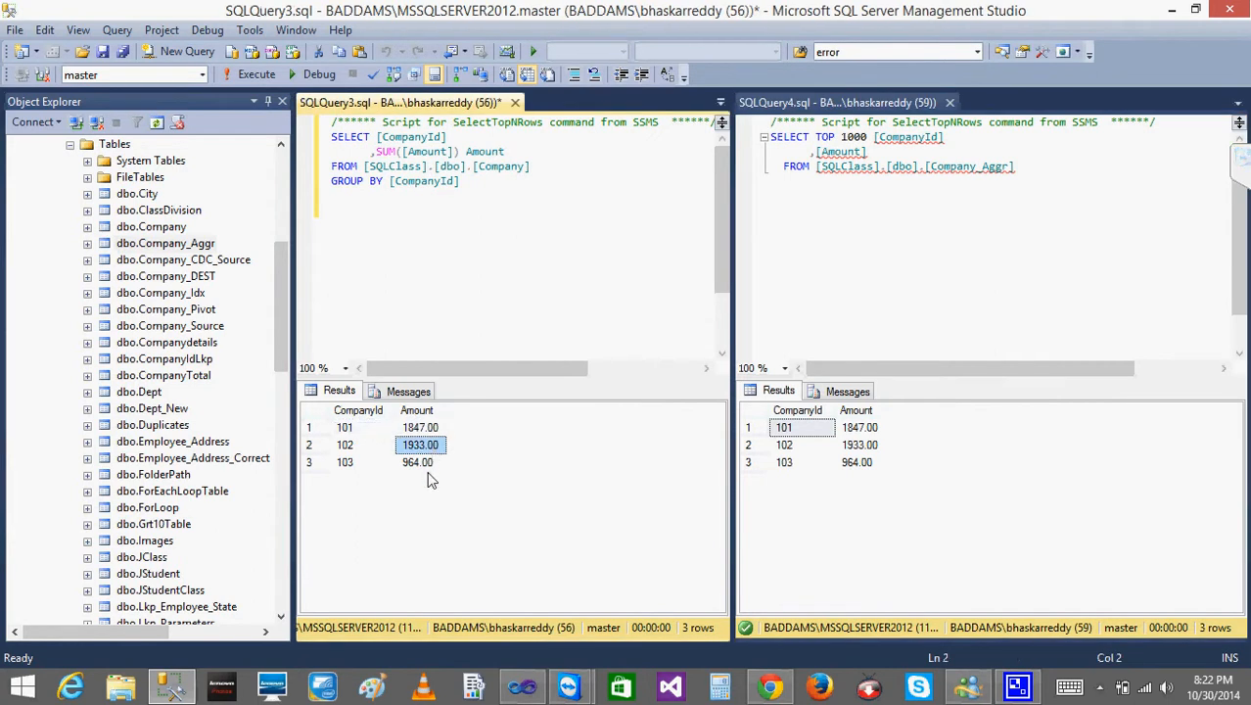
left_click(455, 205)
left_click_drag(455, 204, 274, 121)
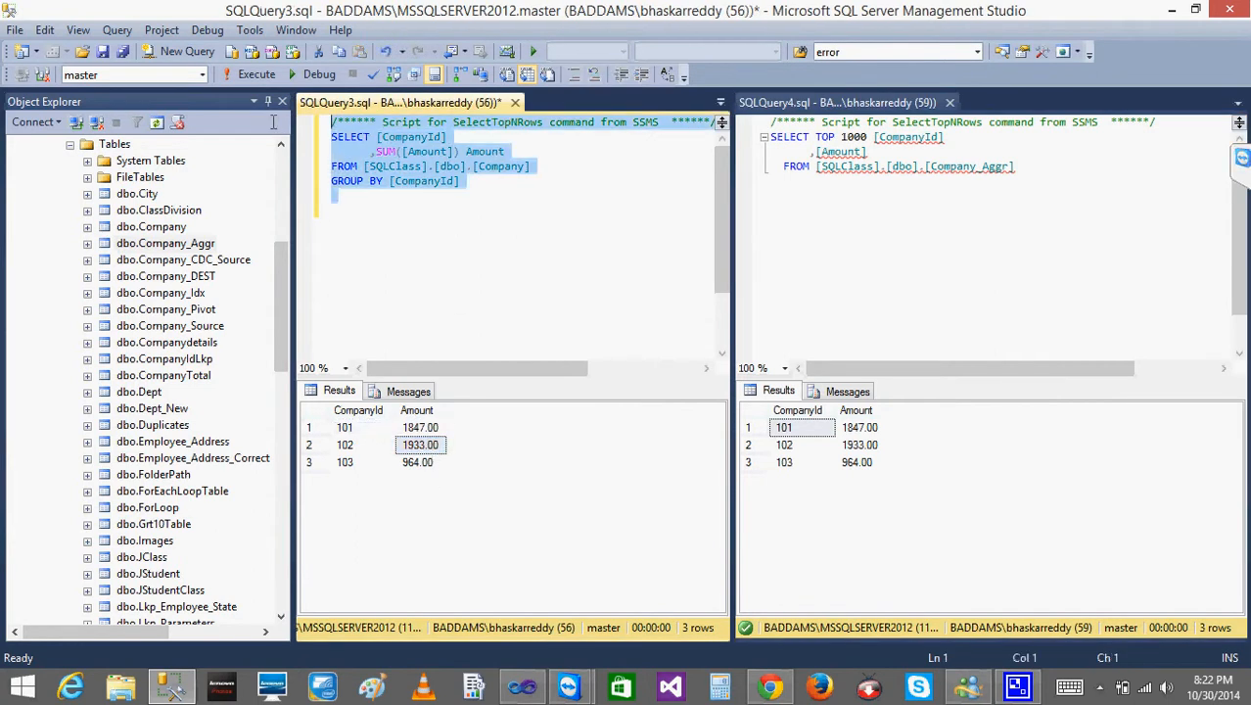
left_click(1046, 204)
left_click_drag(1139, 162, 715, 120)
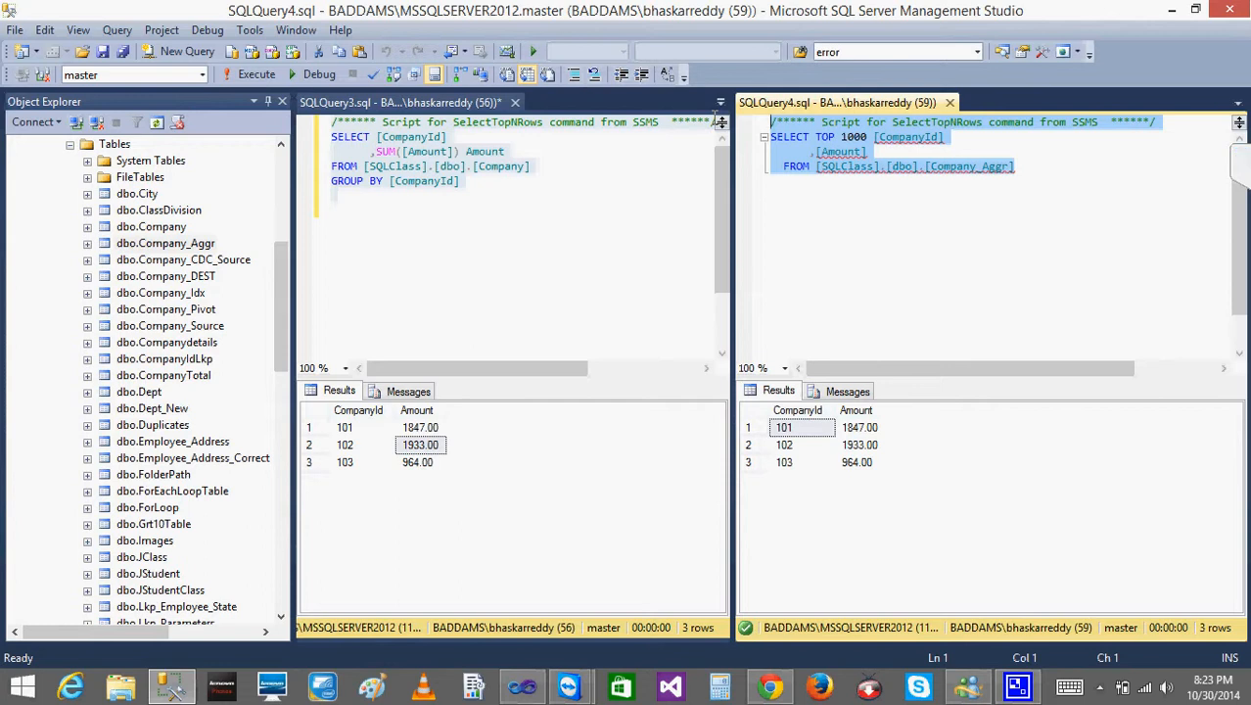
- Return to Visual Studio and move the Aggregate transformation into line between the OLE DB Source and the OLE DB Destination
left_click(1174, 12)
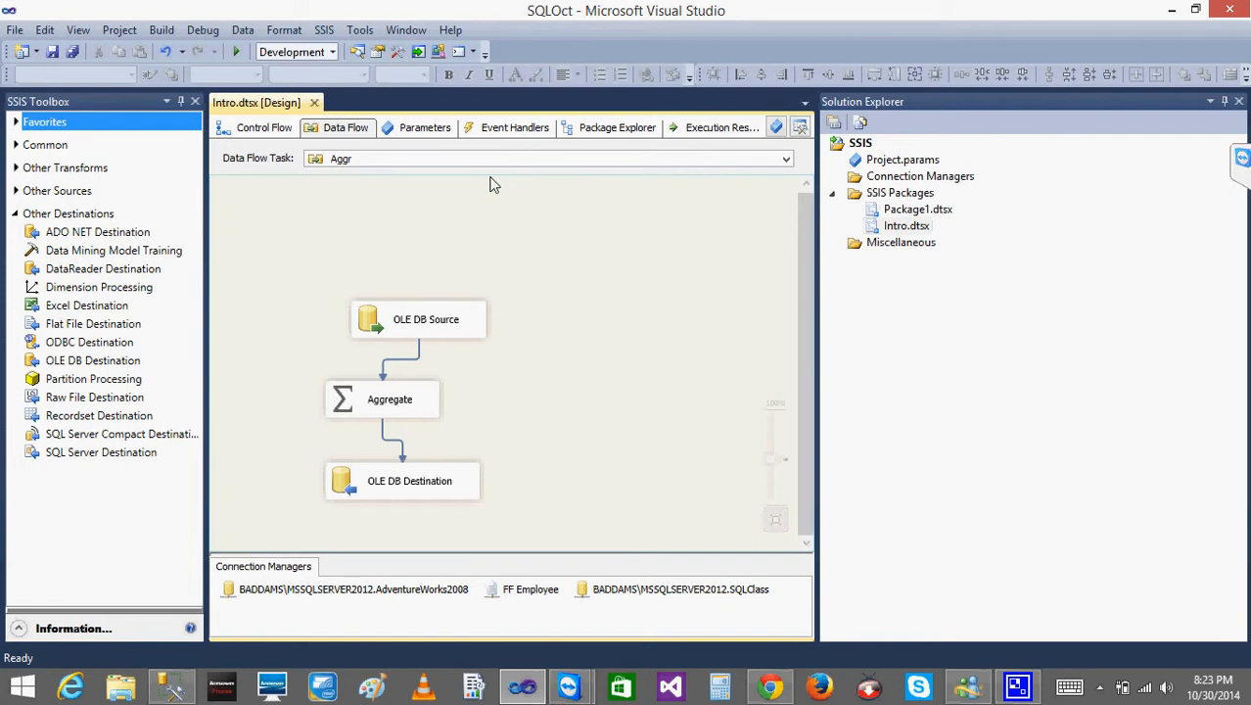
left_click_drag(366, 407, 388, 389)
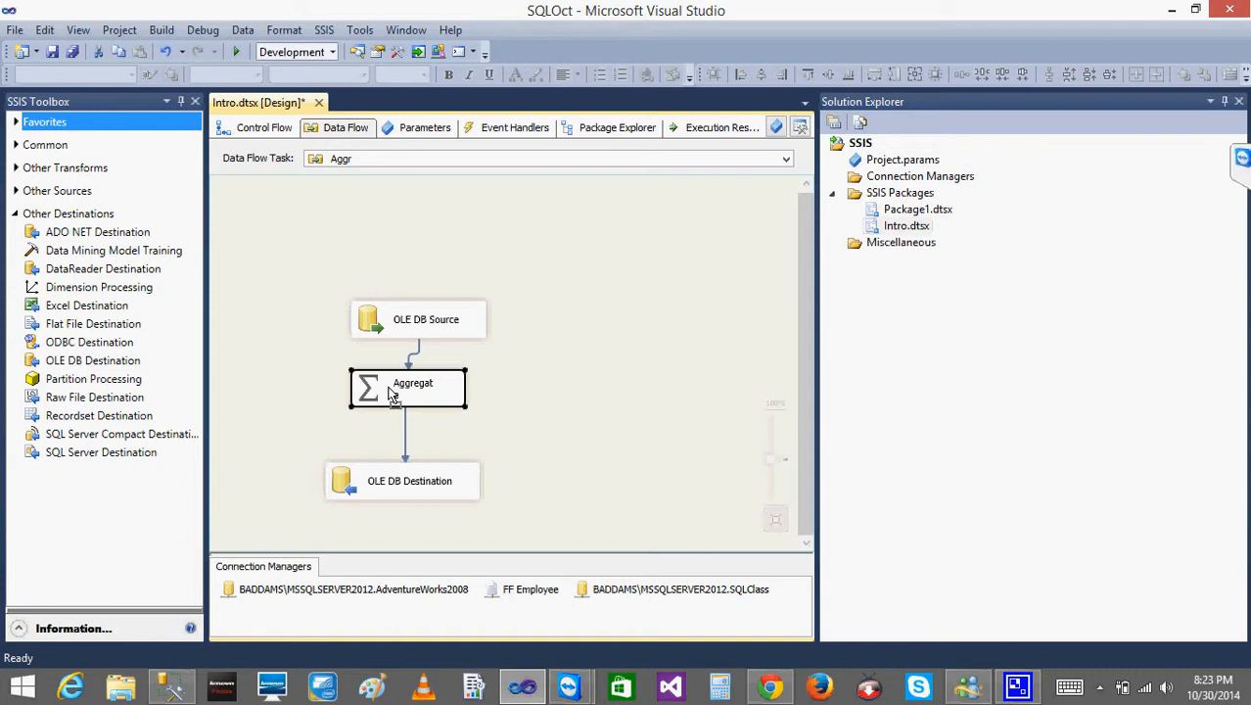
left_click(17, 214)
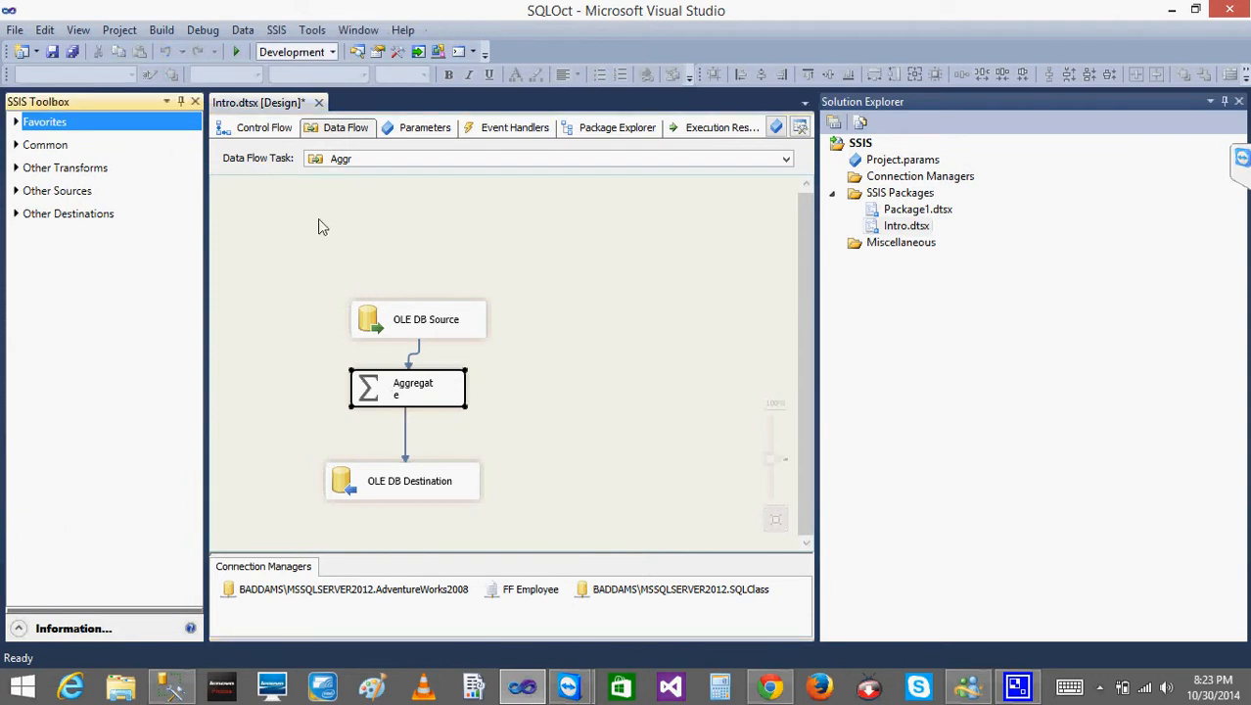
left_click(507, 408)
left_click(419, 399)
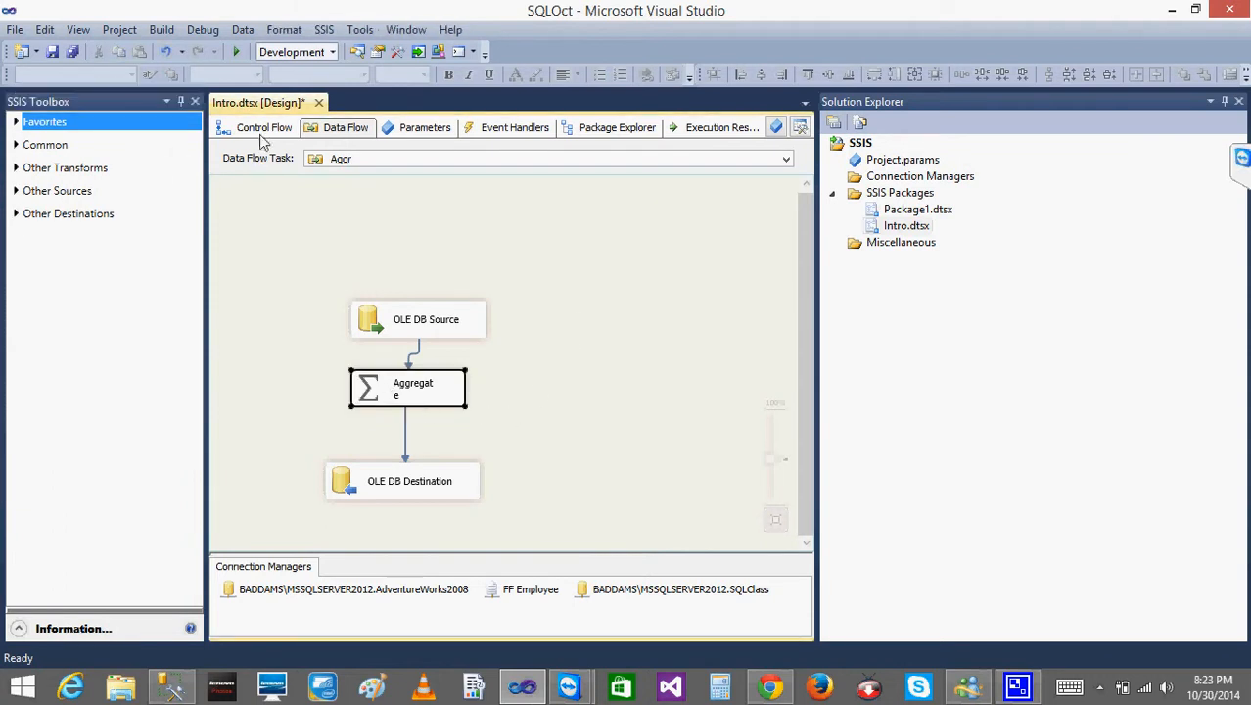
- Add a new Data Flow Task to the control flow, below the Aggr task
left_click(268, 131)
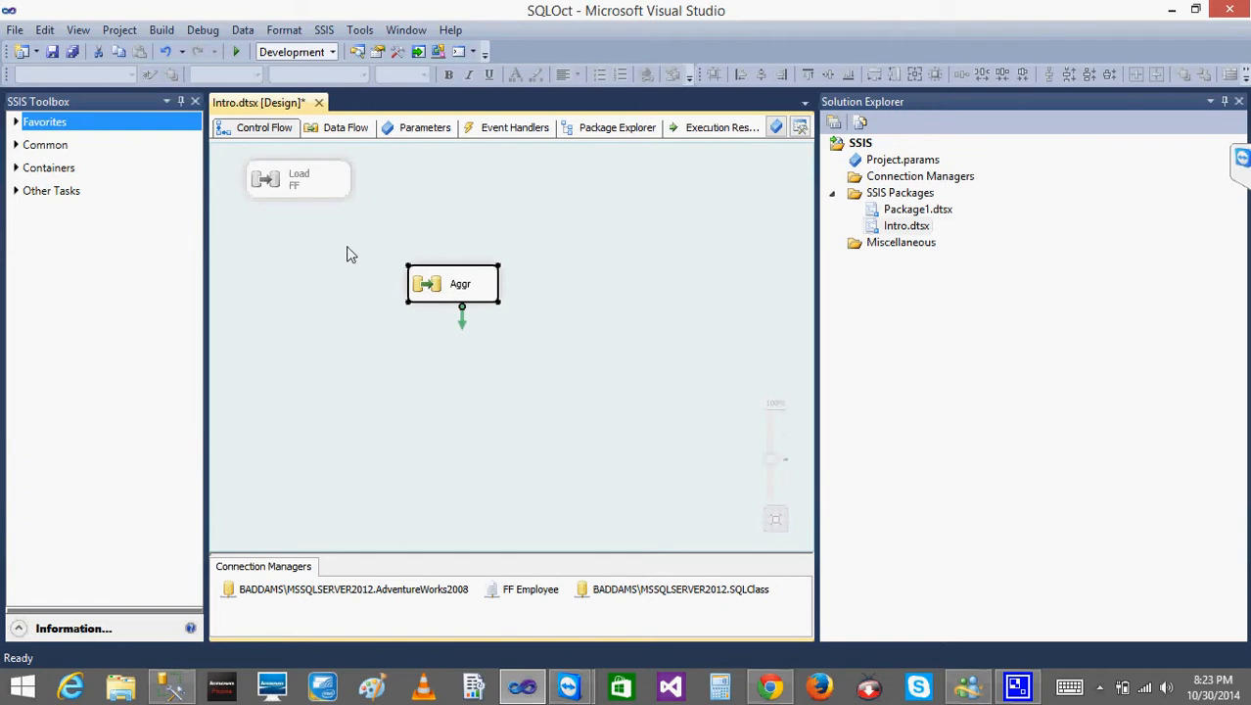
left_click(15, 122)
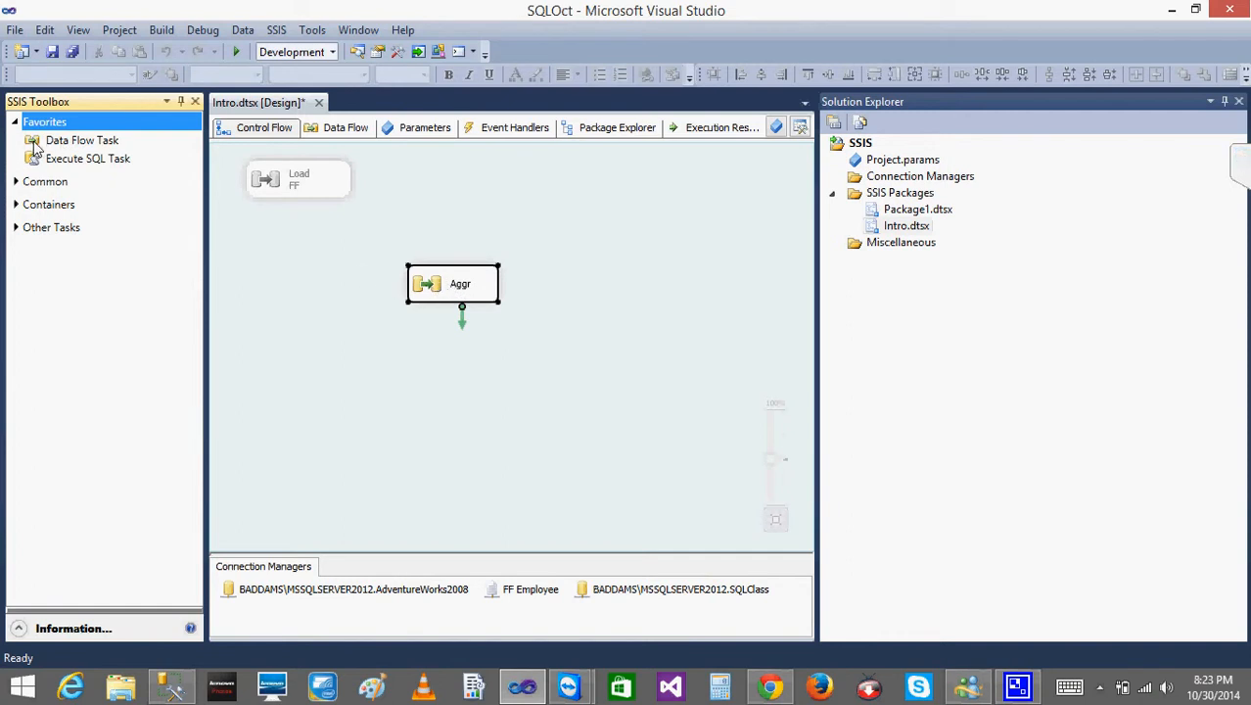
left_click(324, 276)
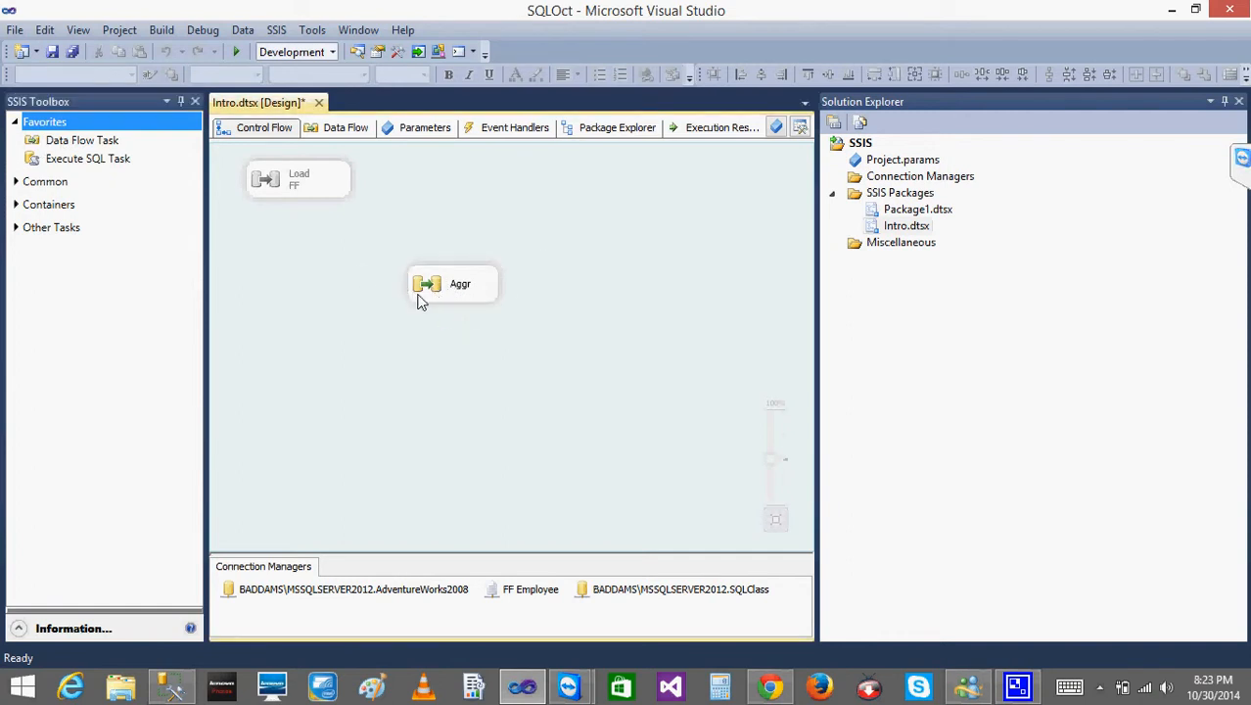
left_click(421, 299)
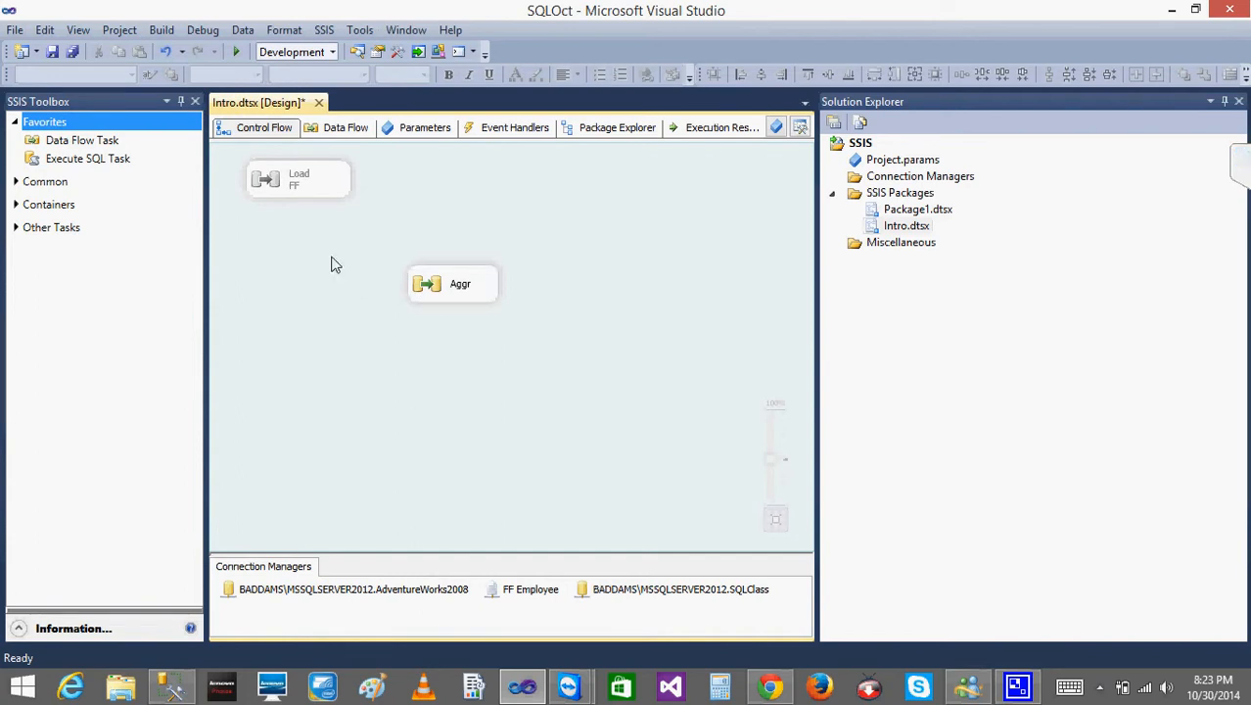
double_click(442, 297)
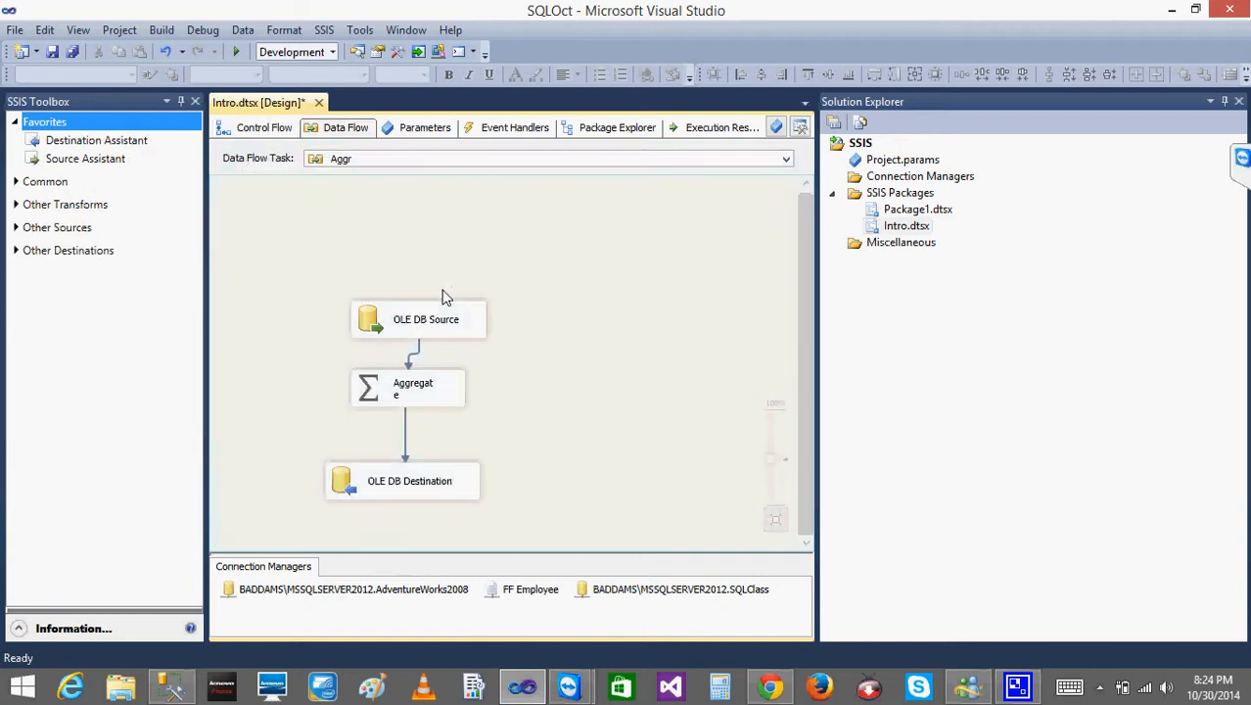
left_click(260, 132)
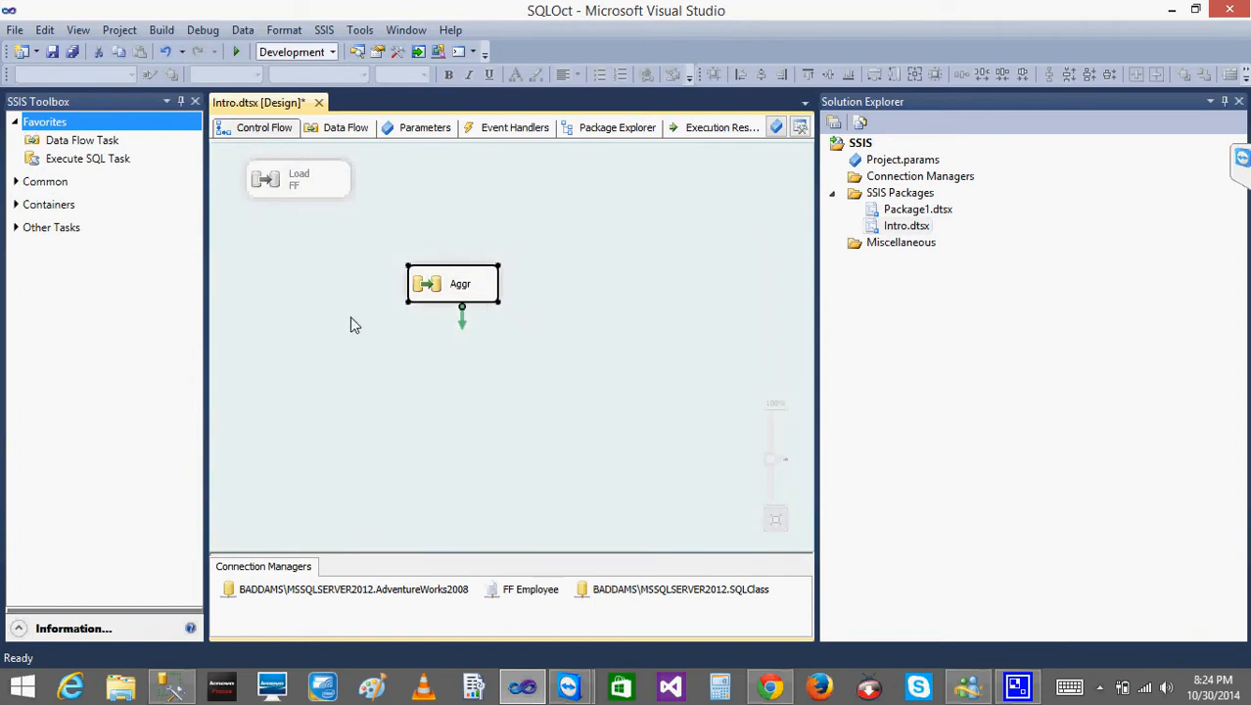
left_click(353, 325)
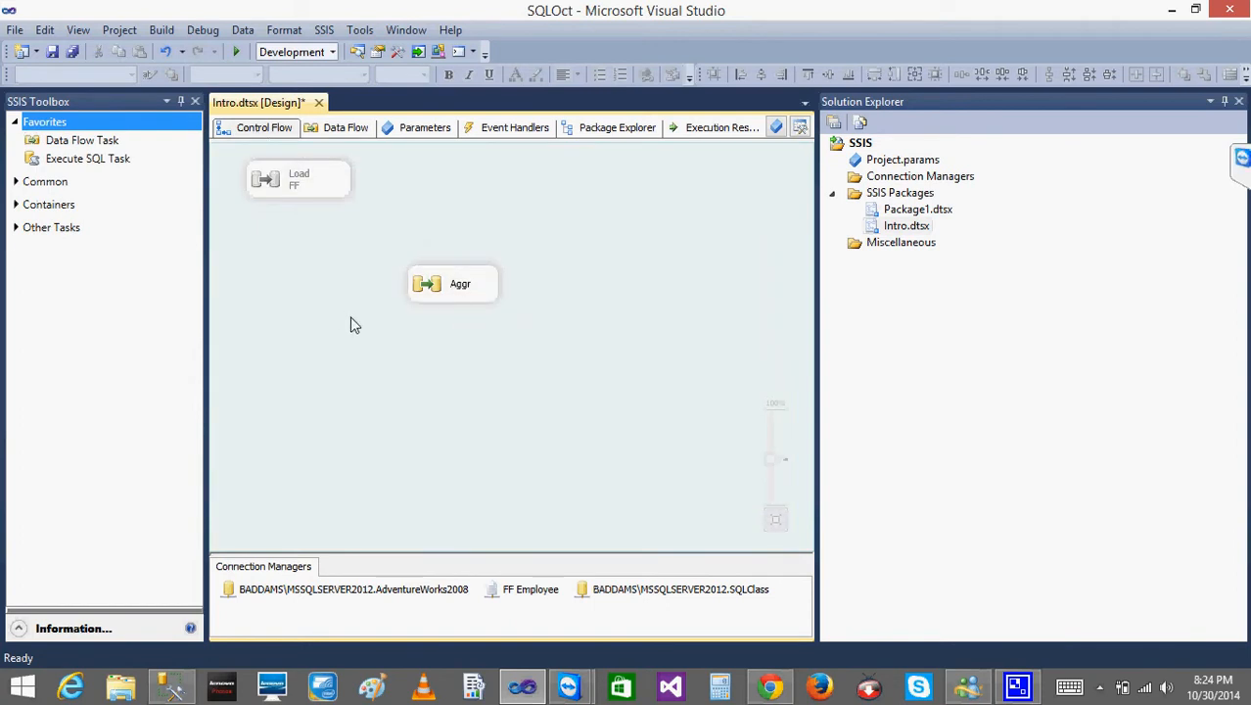
left_click(80, 143)
left_click_drag(80, 143, 421, 400)
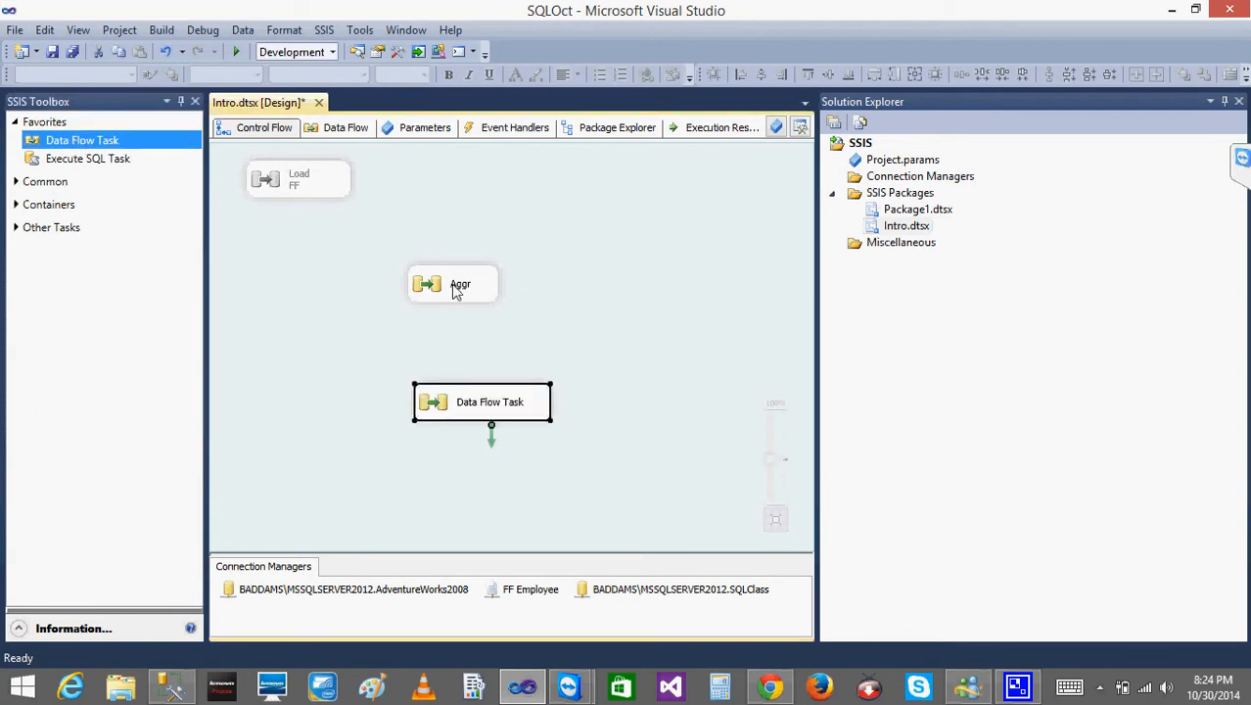
- Disable the Aggr task and move it directly beneath the Load FF task
right_click(453, 288)
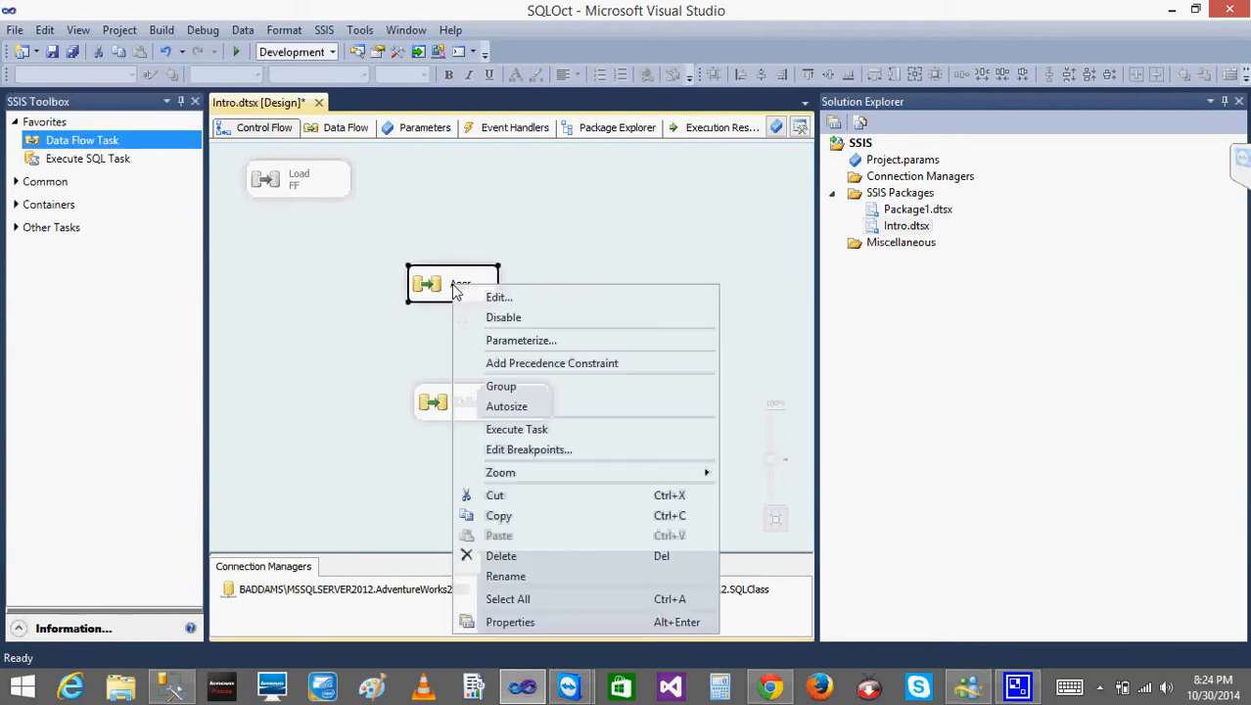
left_click(537, 317)
left_click_drag(426, 285, 251, 246)
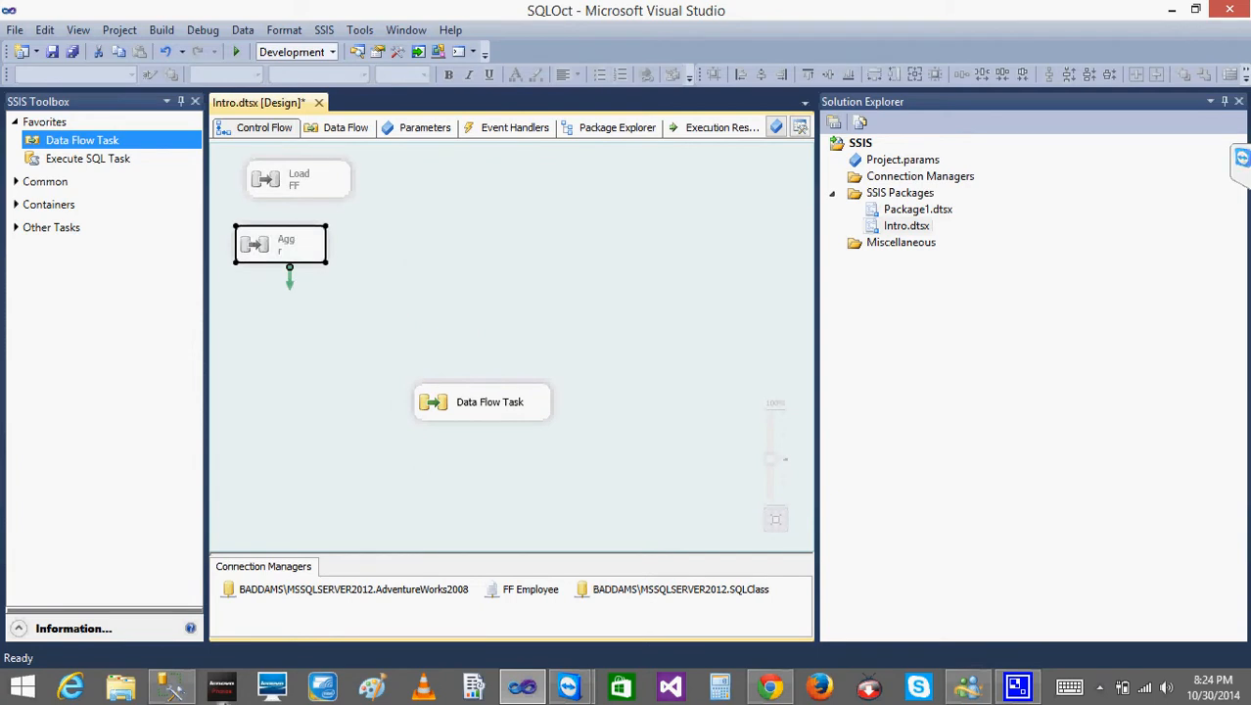
- Switch to SQL Server Management Studio, query the top 1000 rows of dbo.City and examine its CID and CDesc values
left_click(171, 685)
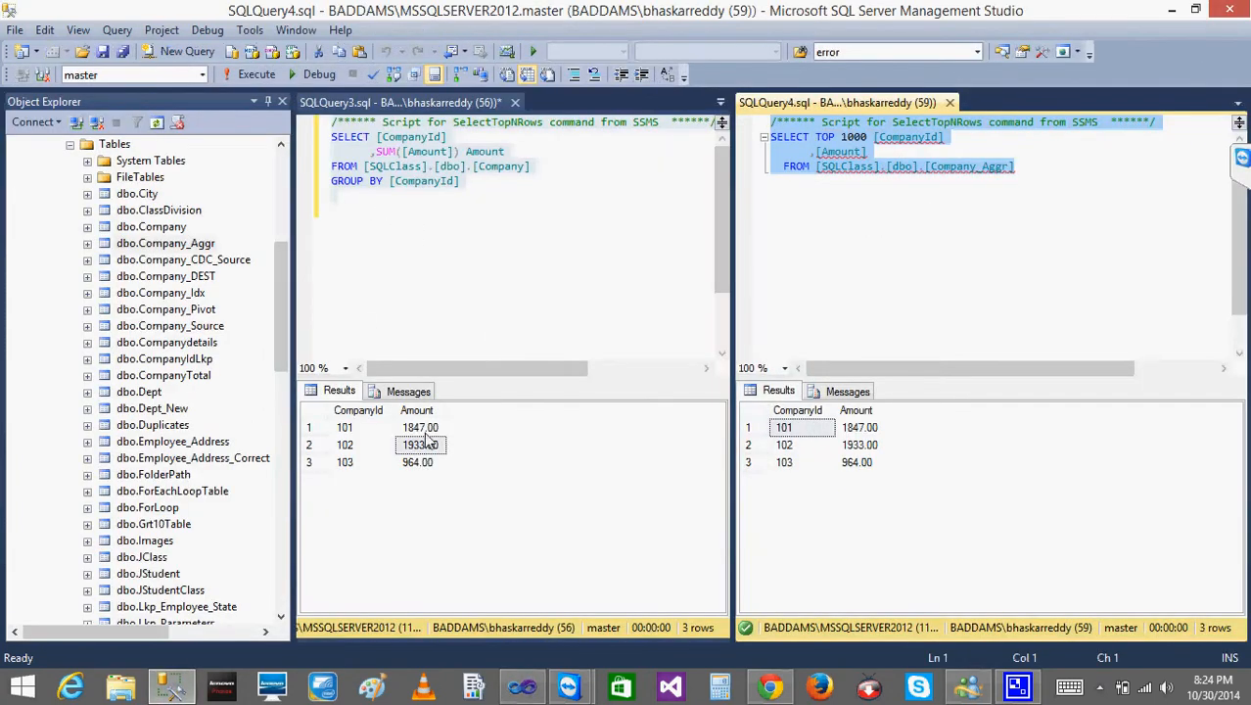
left_click(137, 194)
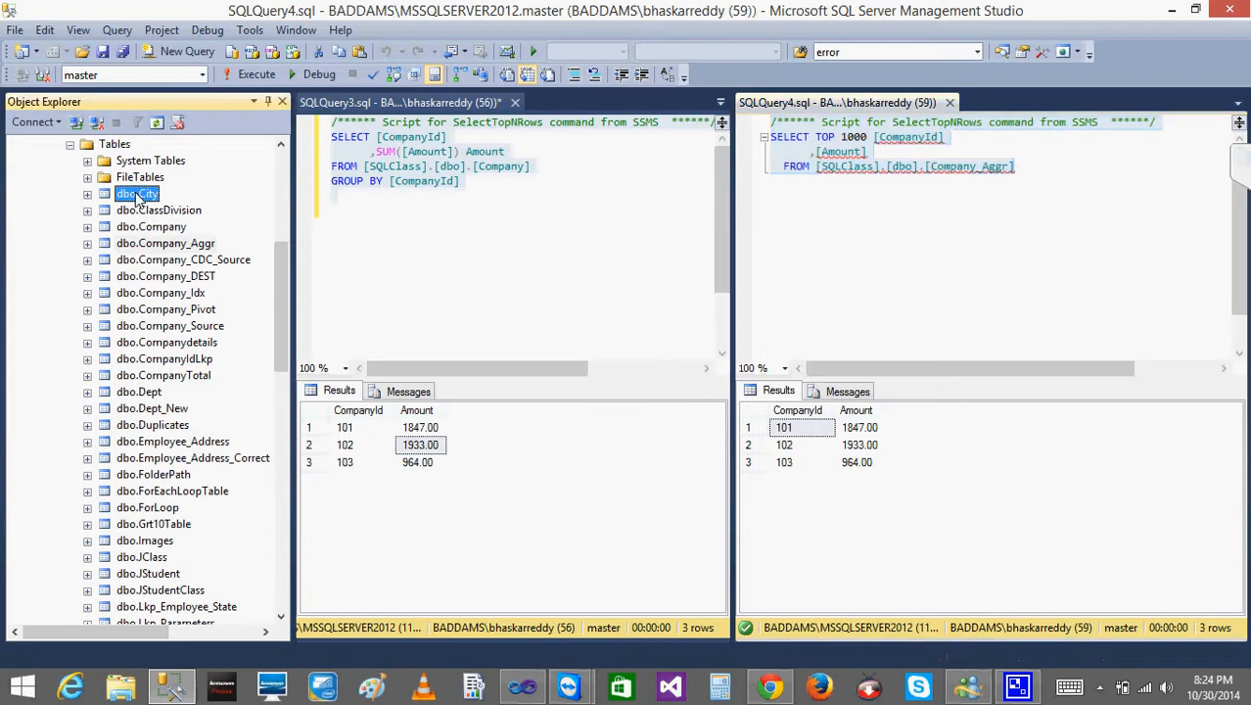
right_click(137, 193)
left_click(224, 245)
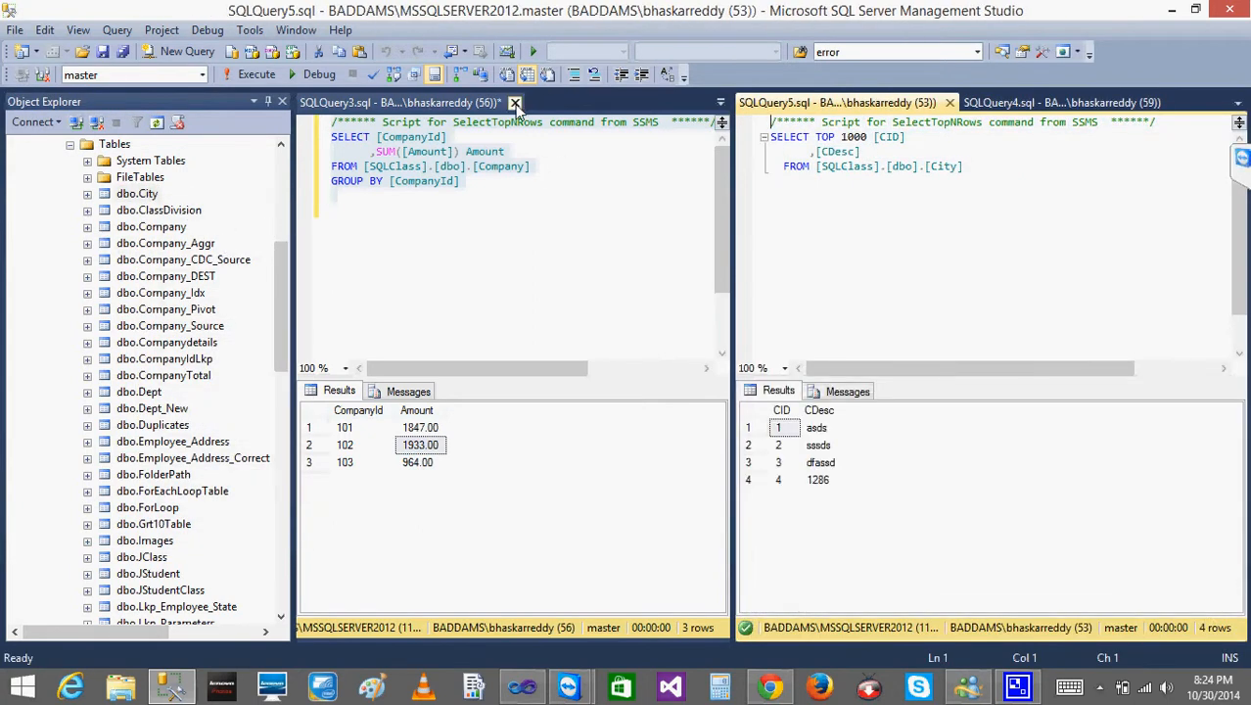
left_click(783, 428)
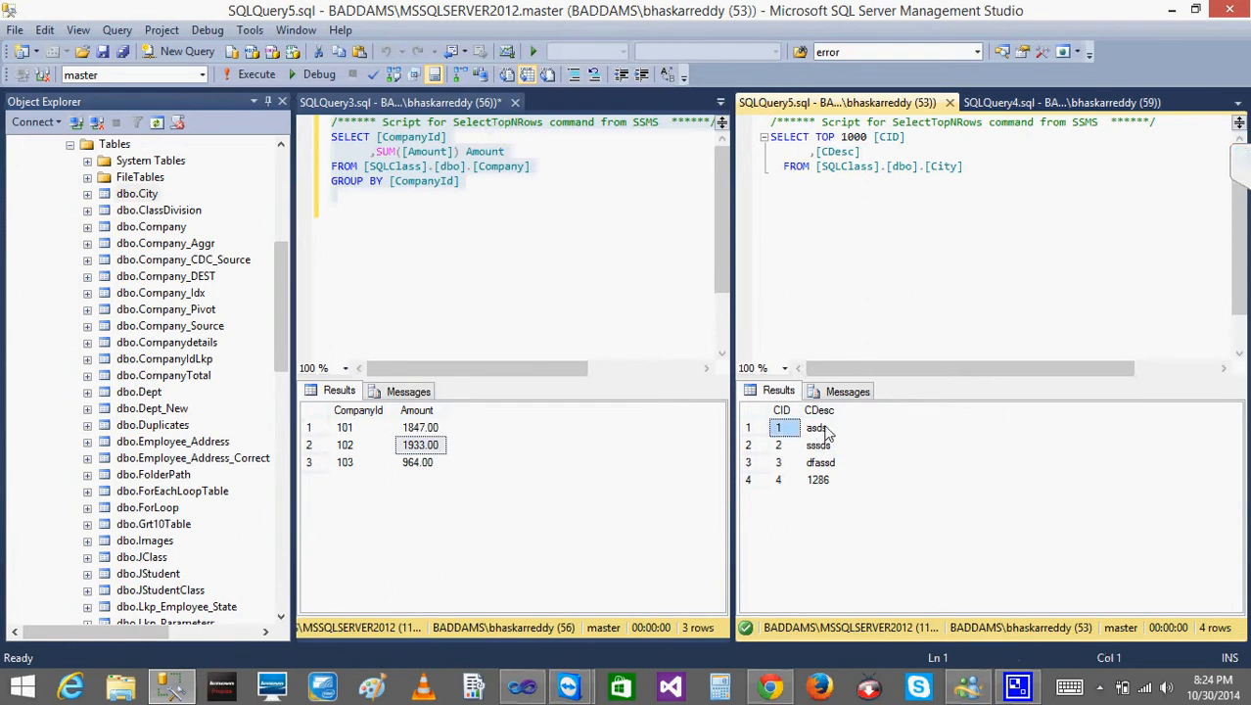
left_click(825, 432)
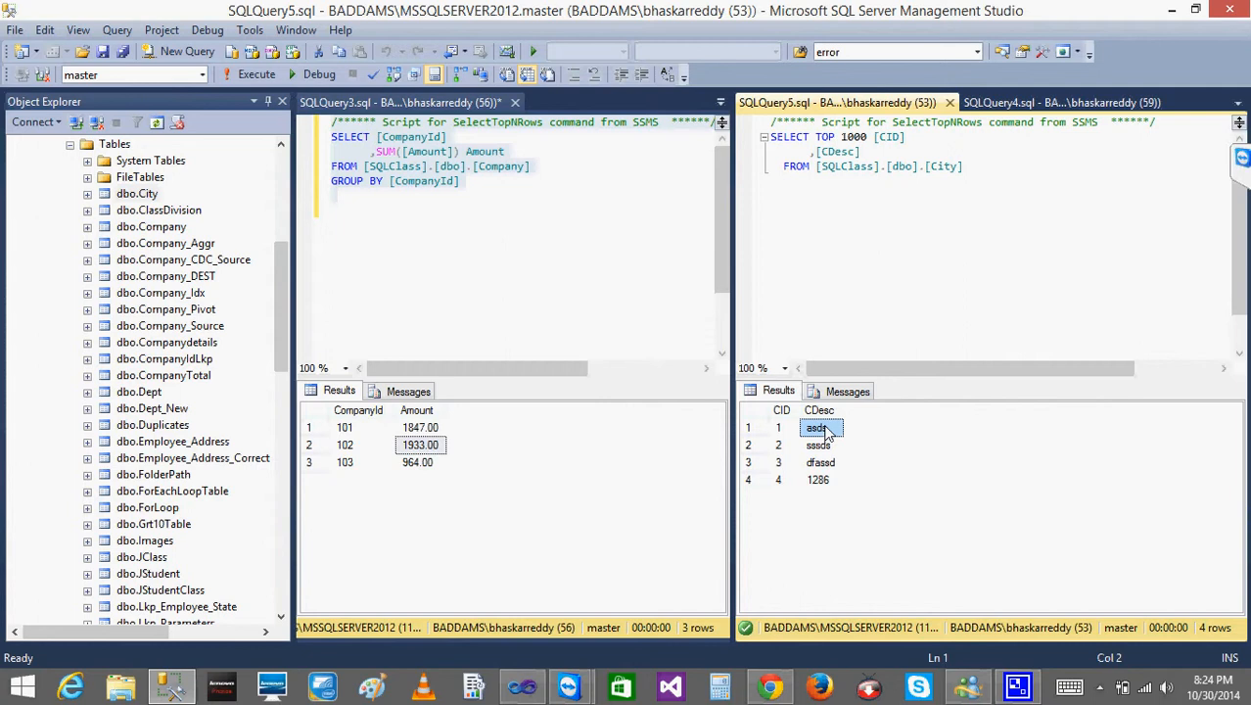
- Close the query windows for City, Company_Aggr and the GROUP BY statement
left_click(949, 103)
left_click(949, 104)
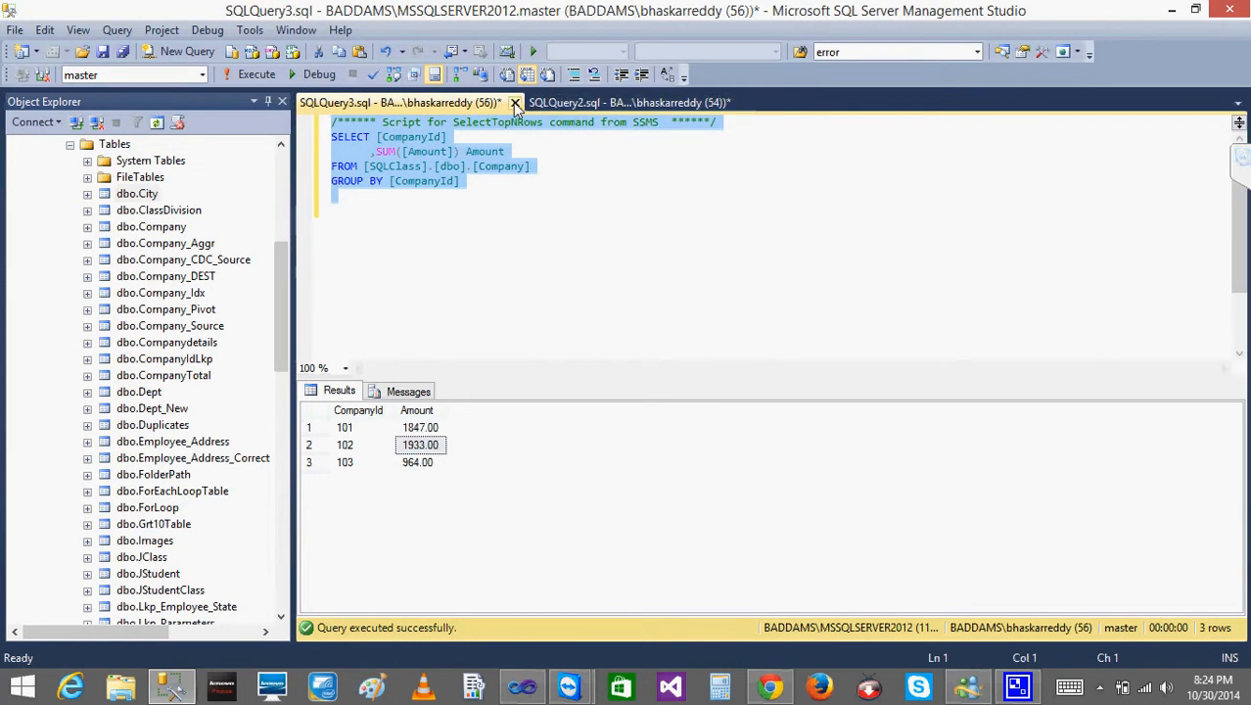
left_click(515, 102)
left_click(691, 456)
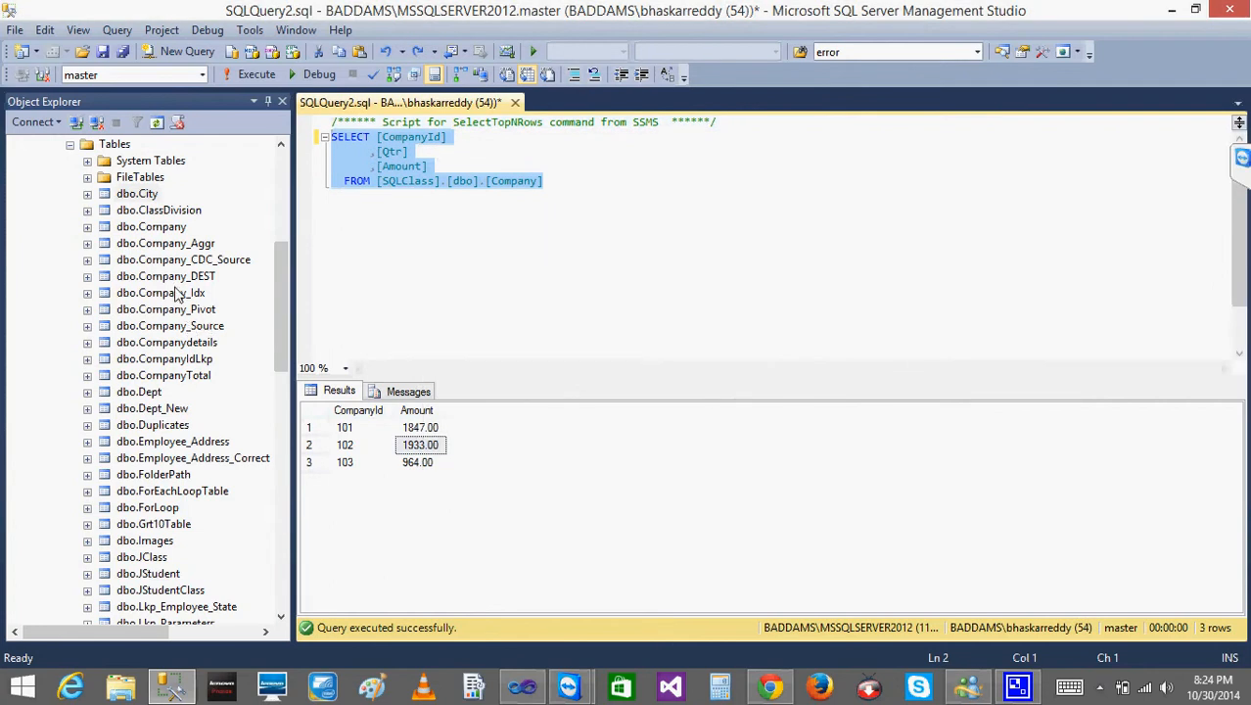
- Query the top 1000 rows of dbo.Employee_Address and examine the letter case of the EmpState values
right_click(180, 446)
left_click(263, 354)
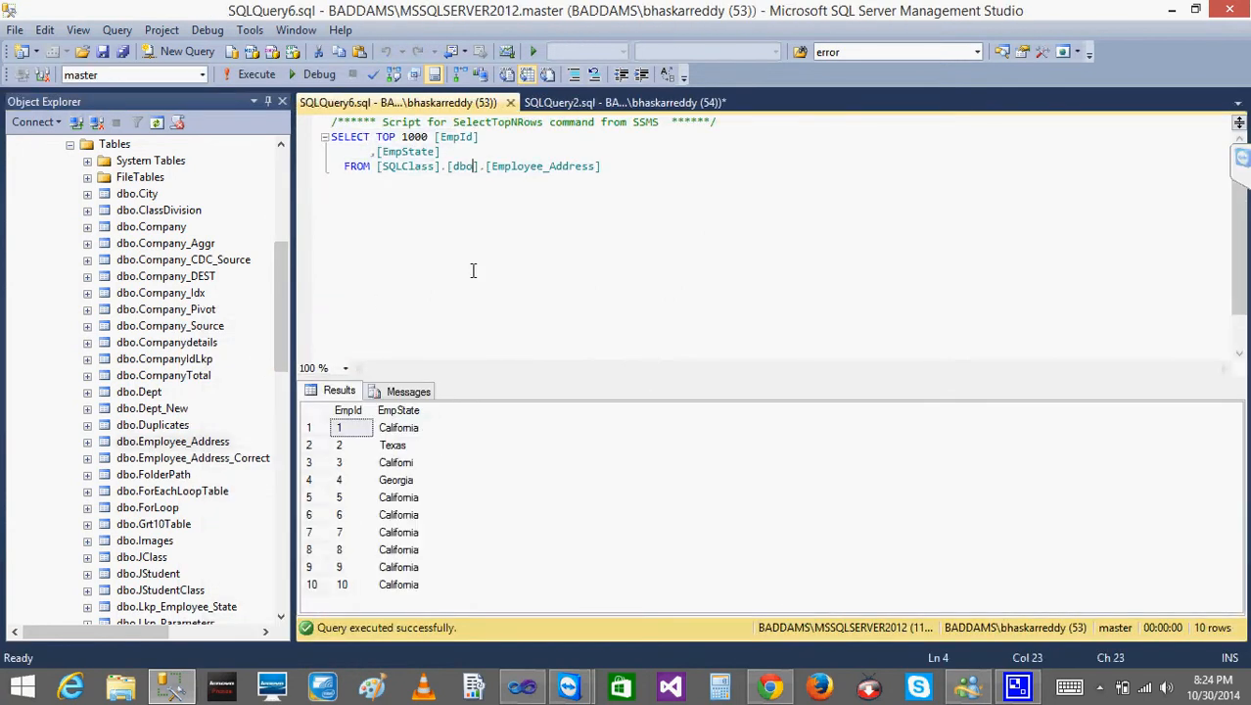
left_click(340, 445)
left_click(393, 446)
left_click(416, 207)
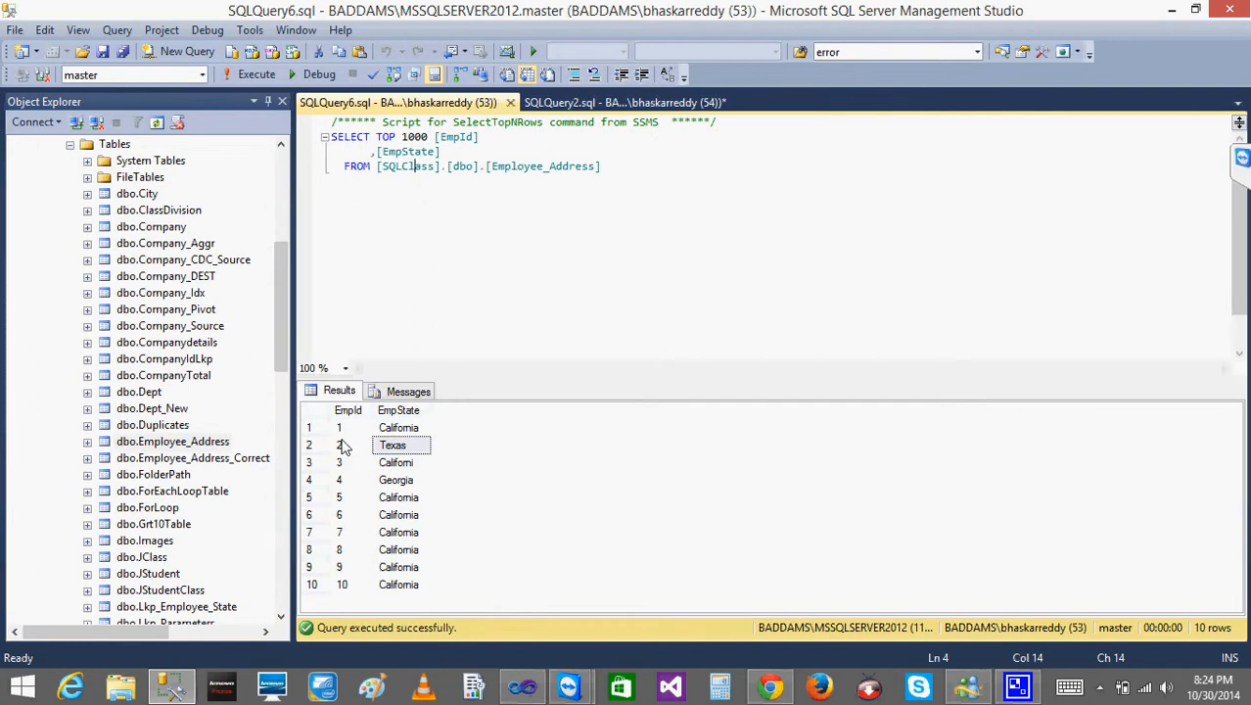
left_click(385, 435)
left_click(392, 445)
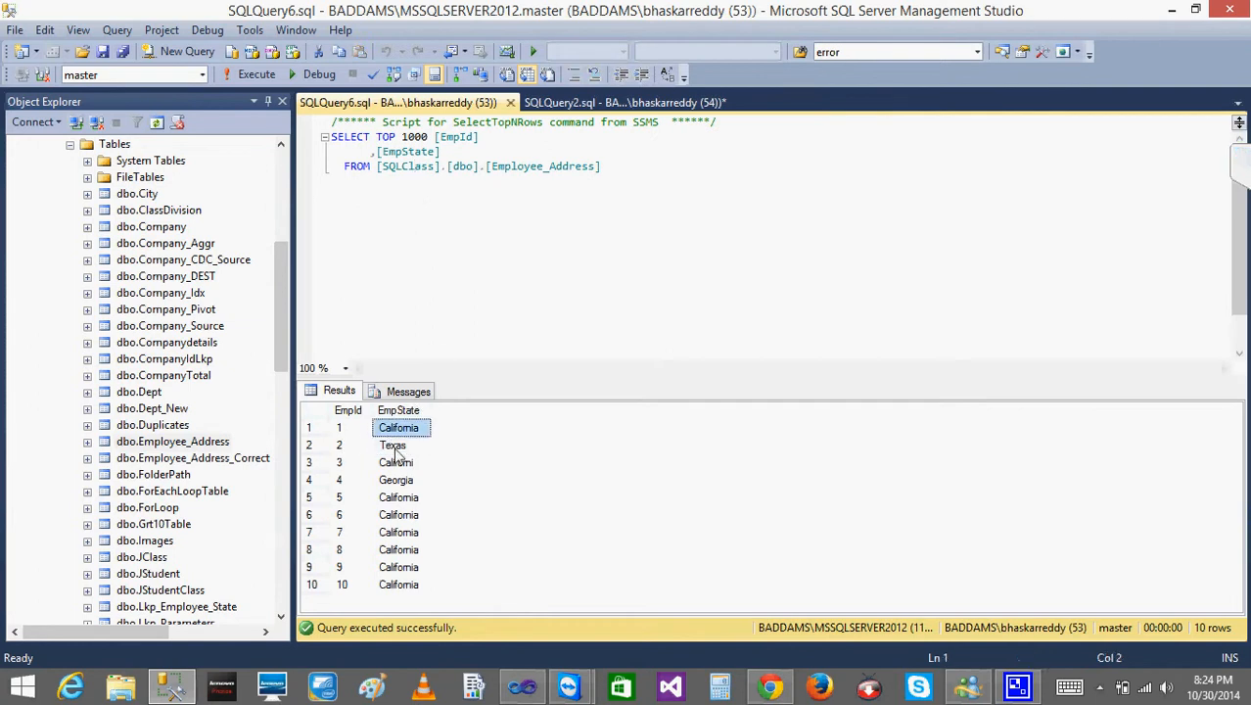
left_click(396, 466)
left_click(396, 481)
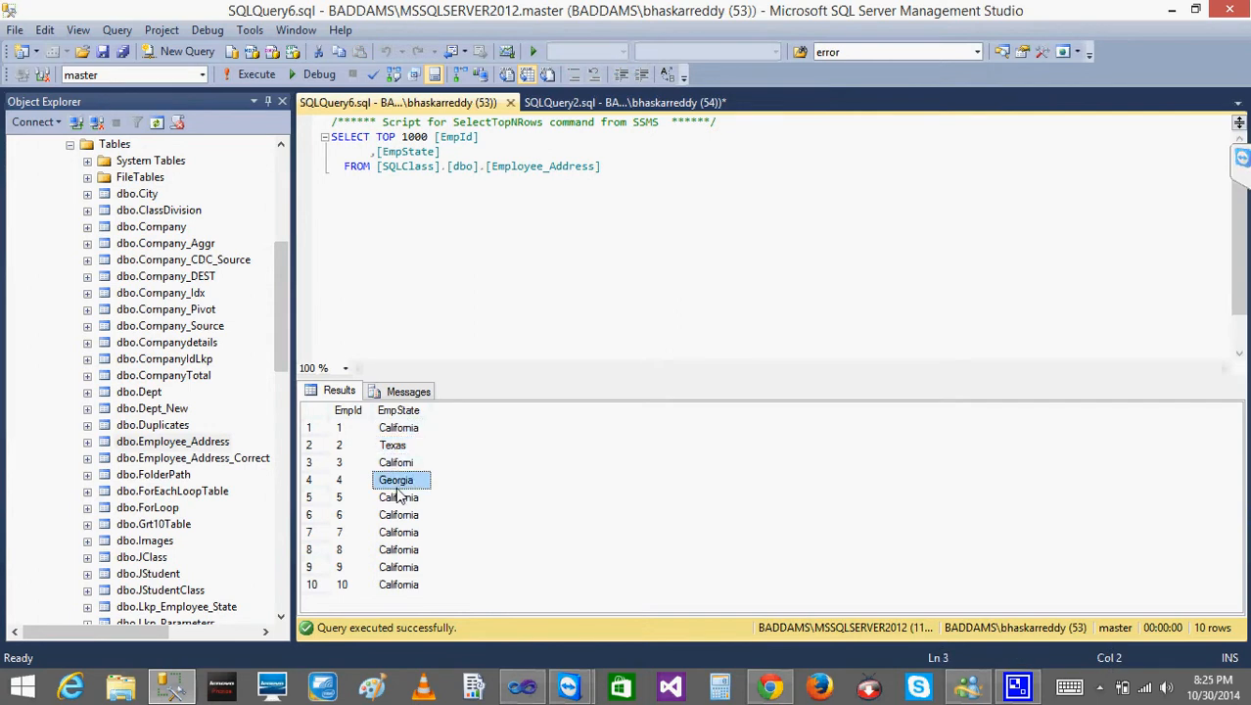
left_click(394, 498)
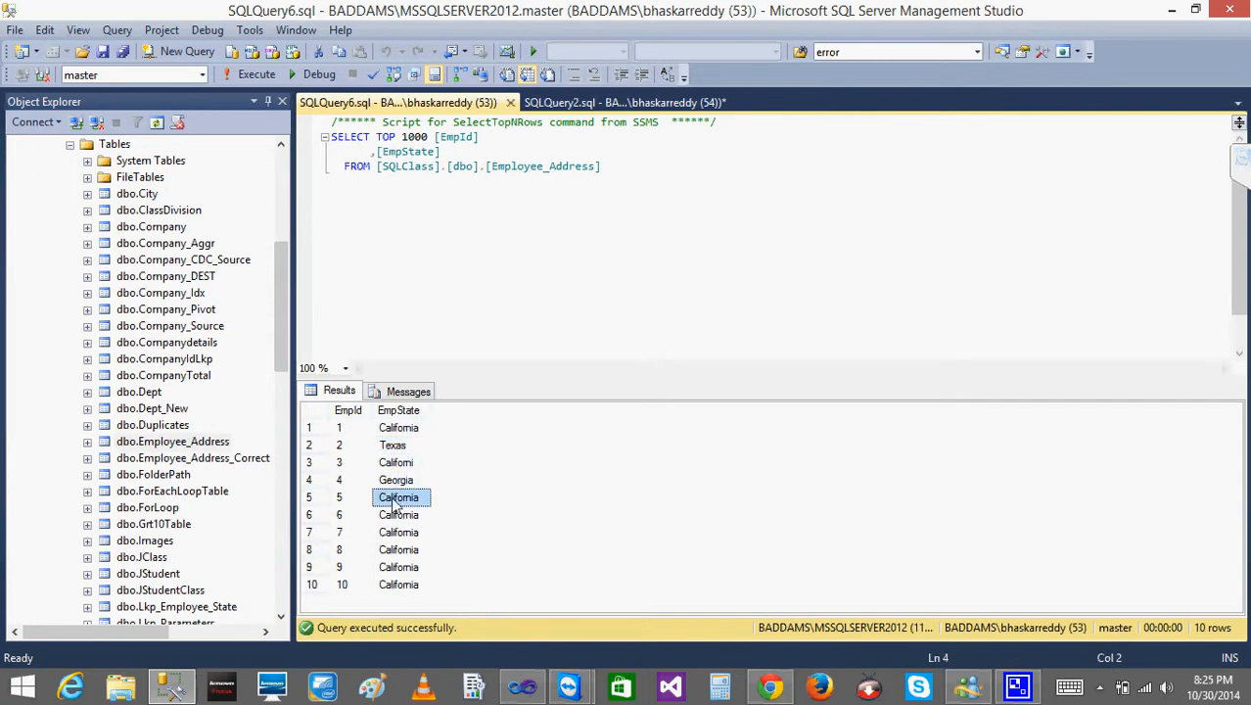
left_click(395, 430)
left_click(395, 445)
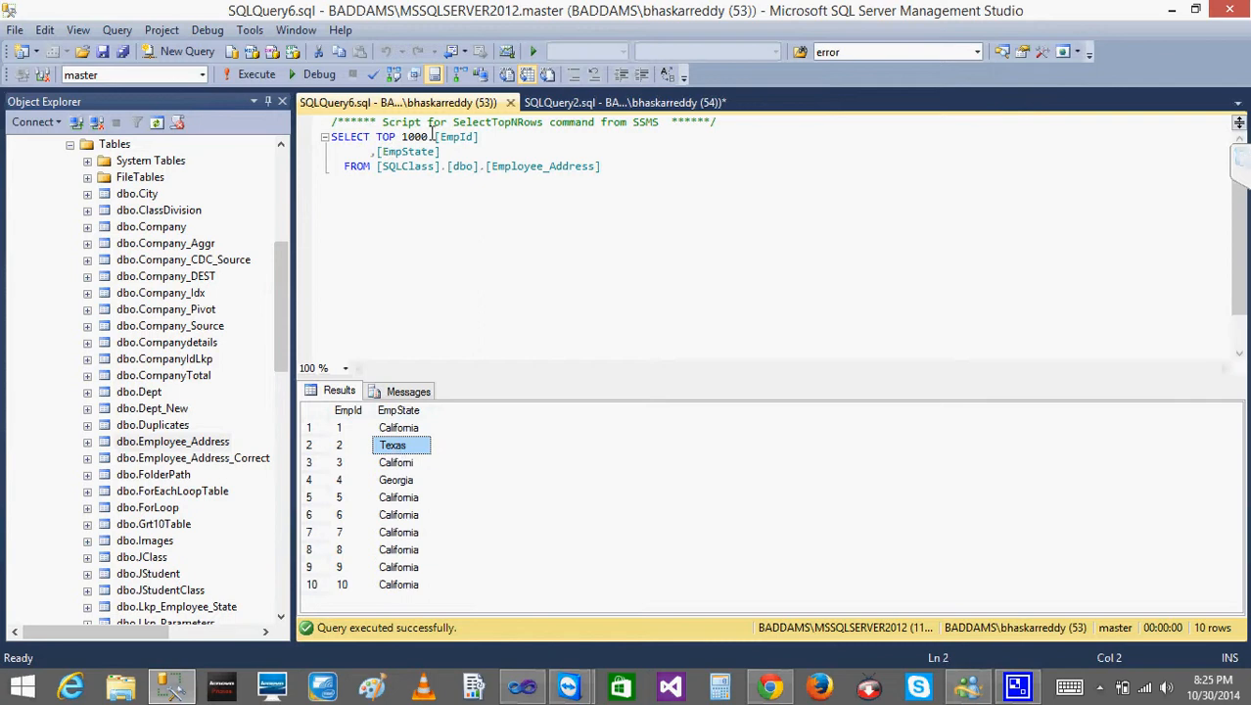
- Remove the TOP 1000 limit from the Employee_Address query
left_click(434, 136)
key("BackSpace")
key("BackSpace")
key("BackSpace")
key("BackSpace")
key("BackSpace")
key("BackSpace")
key("BackSpace")
key("BackSpace")
key("BackSpace")
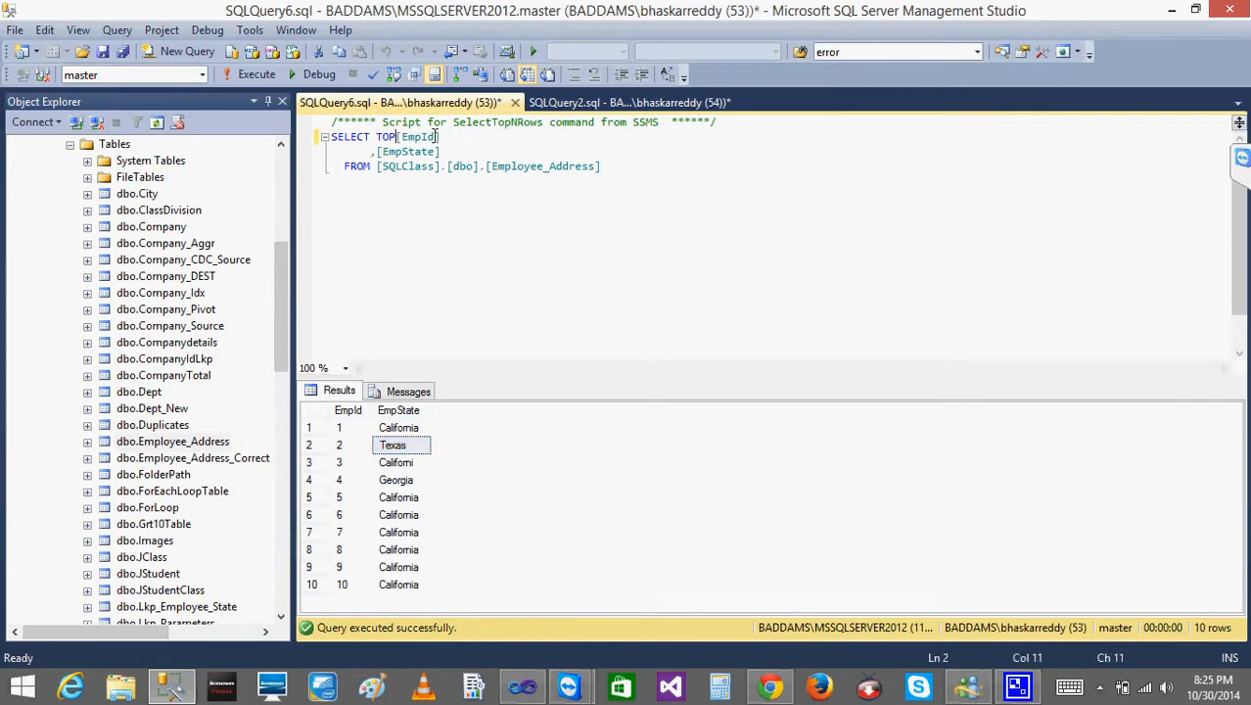
key("Down")
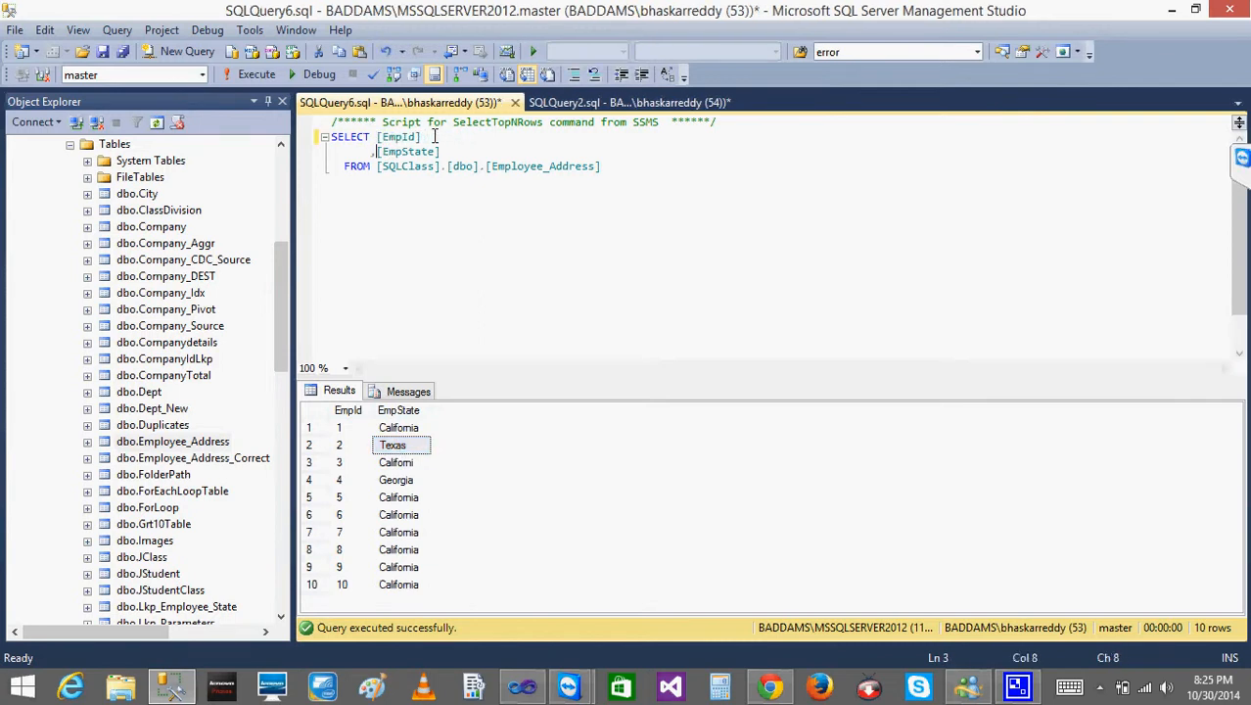
- Wrap the EmpState column in UPPER(), run the query and check the state values it returns
type("UPPER")
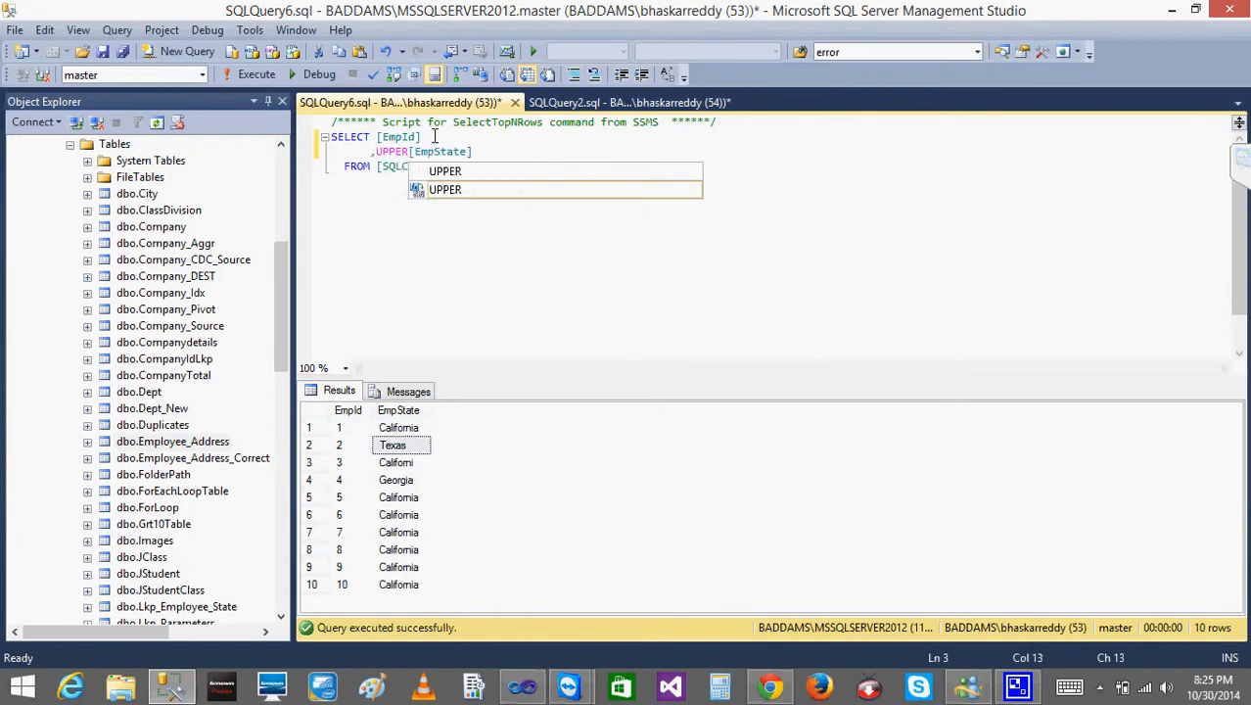
type("(")
key("Right")
key("Right")
key("Right")
key("Right")
key("Right")
key("Right")
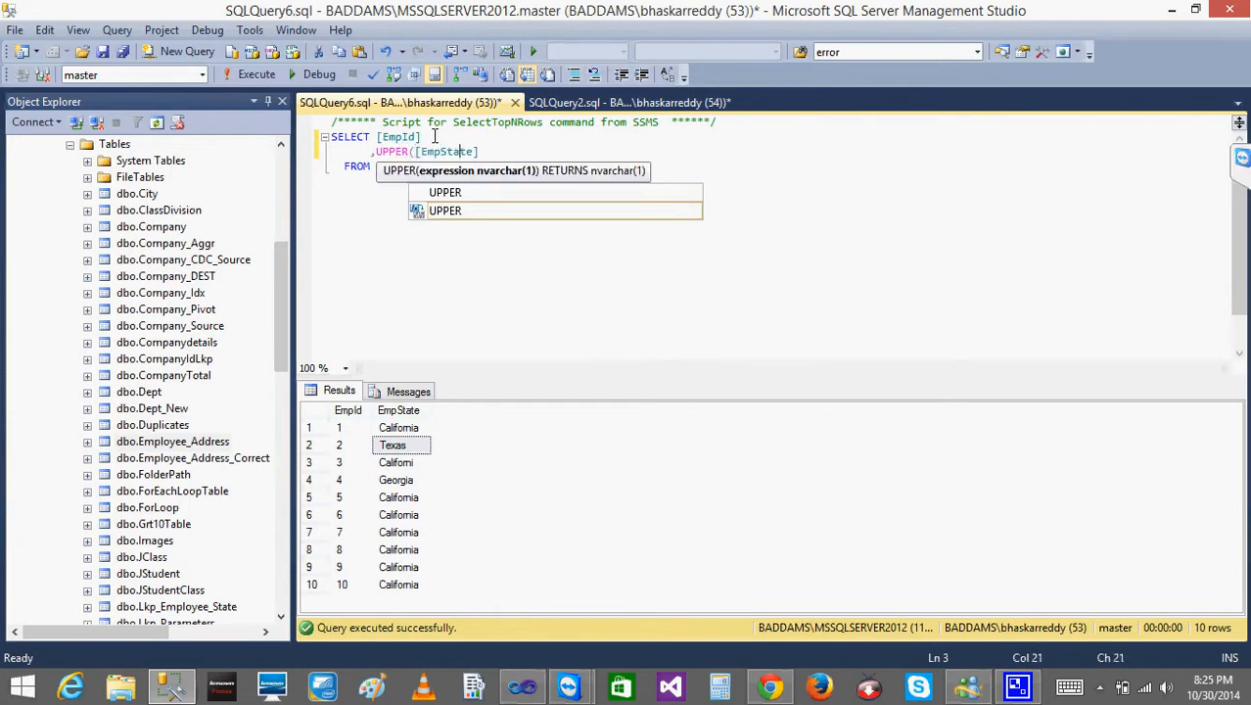
type(")")
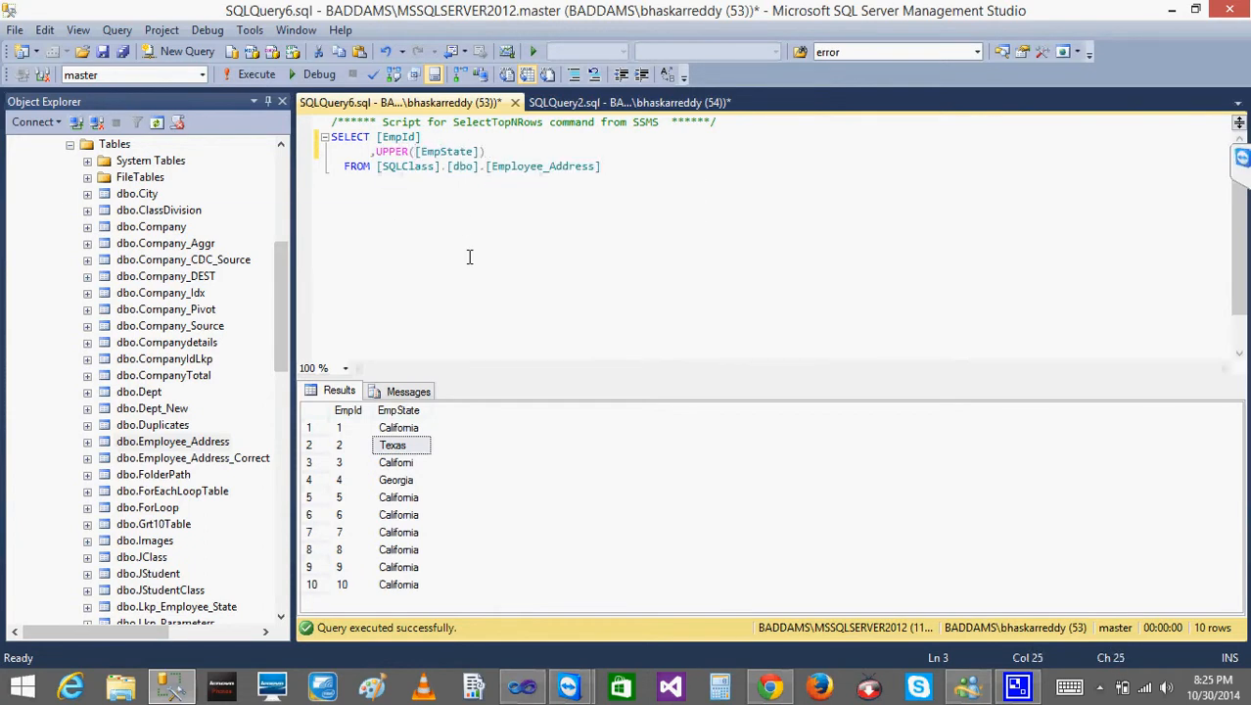
left_click(232, 82)
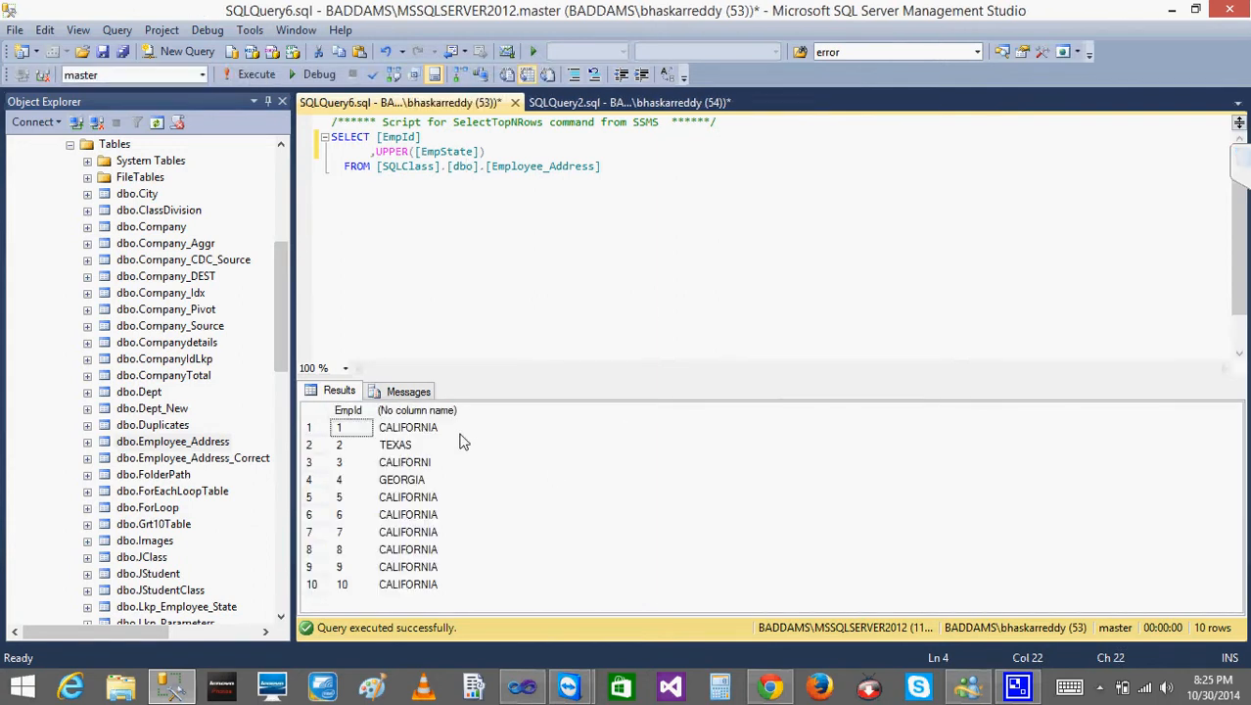
left_click(423, 432)
left_click(421, 464)
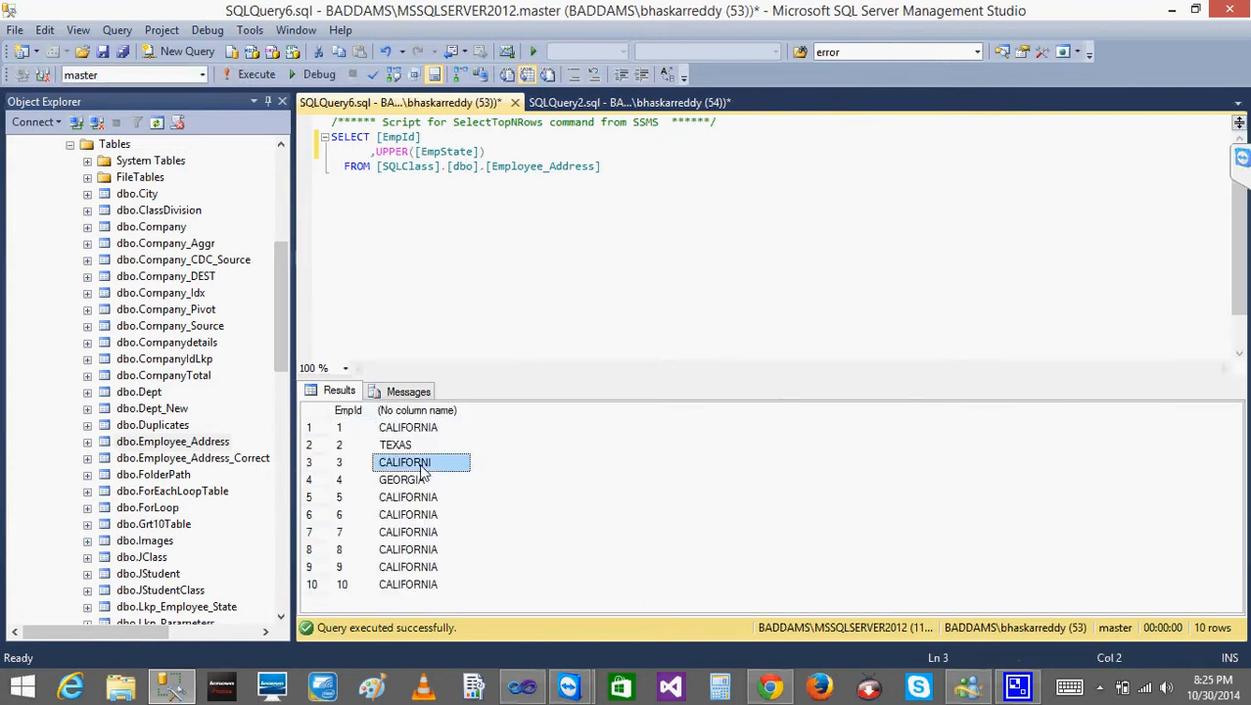
- Return to Visual Studio, move the new Data Flow Task up closer to the Aggr task and open its data flow
left_click(522, 689)
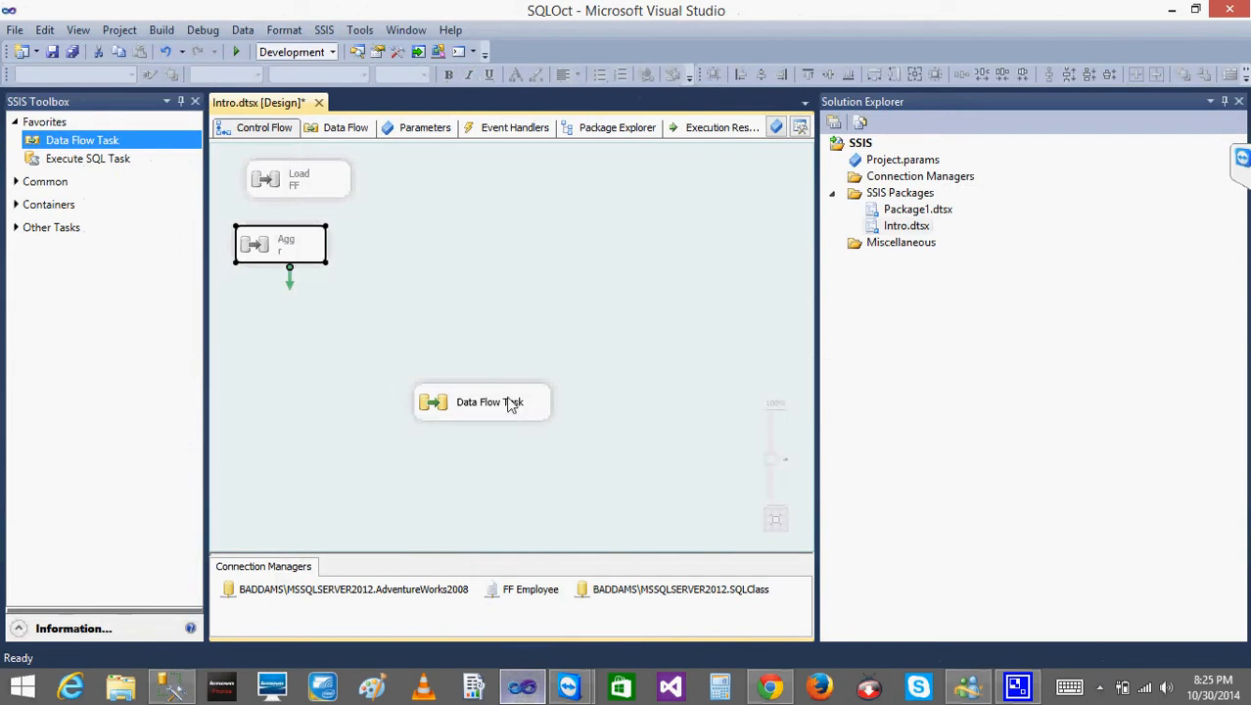
left_click_drag(463, 406, 470, 312)
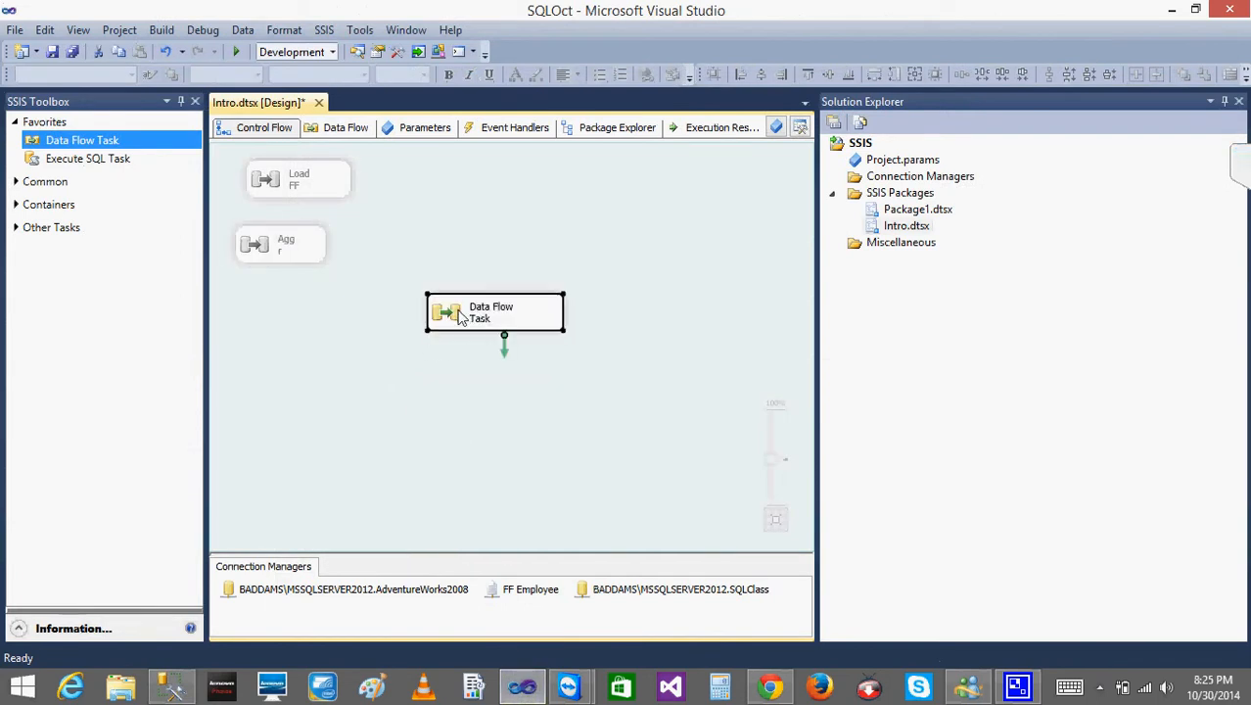
double_click(452, 312)
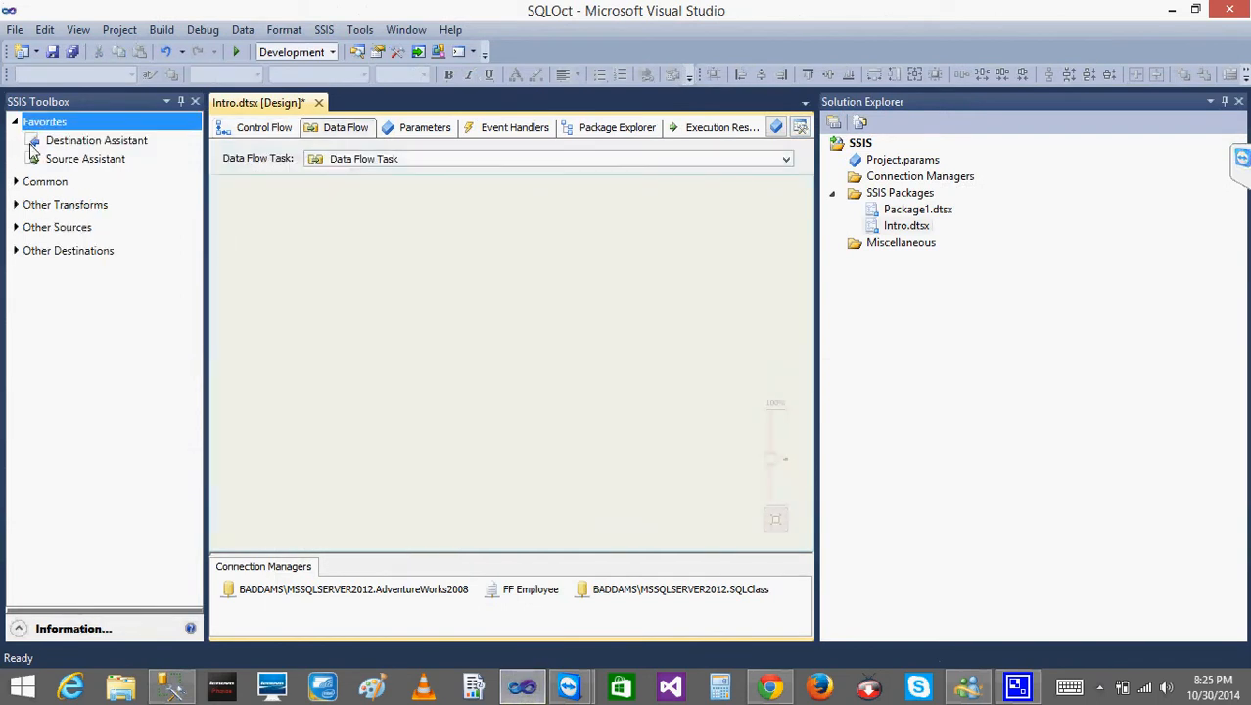
- Add an OLE DB Source to the empty data flow and set its connection manager to the SQLClass database
left_click(16, 227)
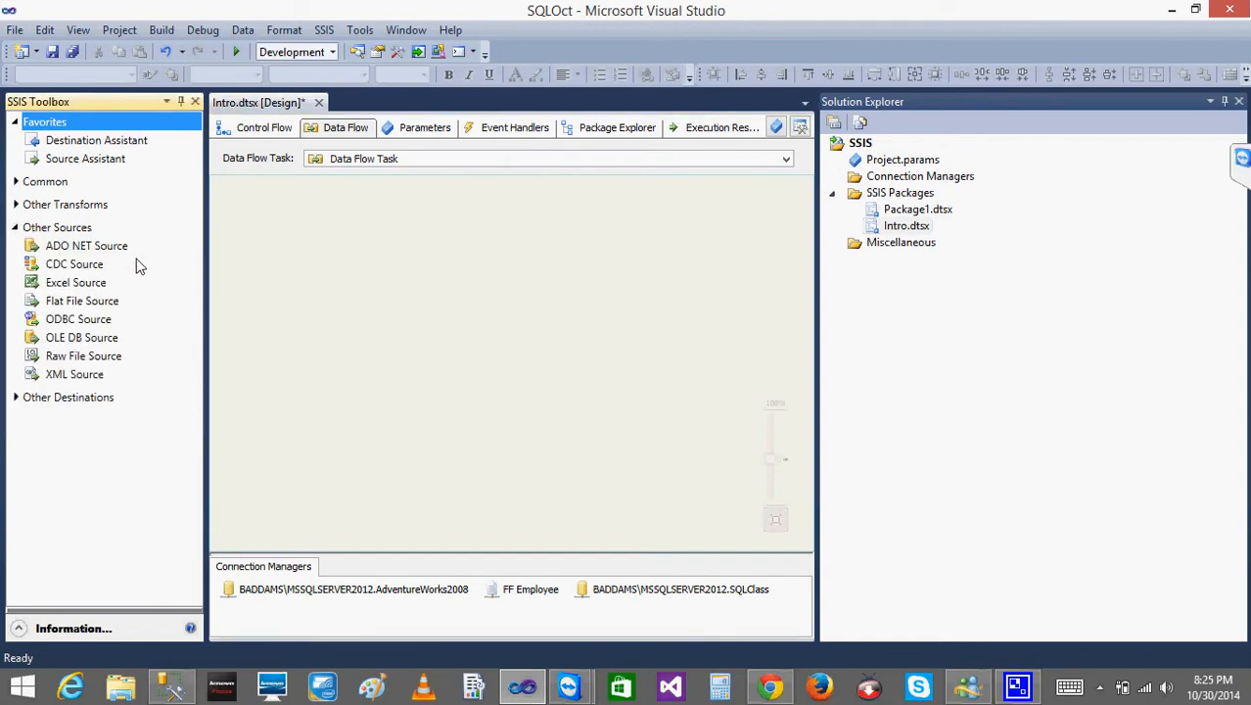
left_click_drag(76, 342, 460, 227)
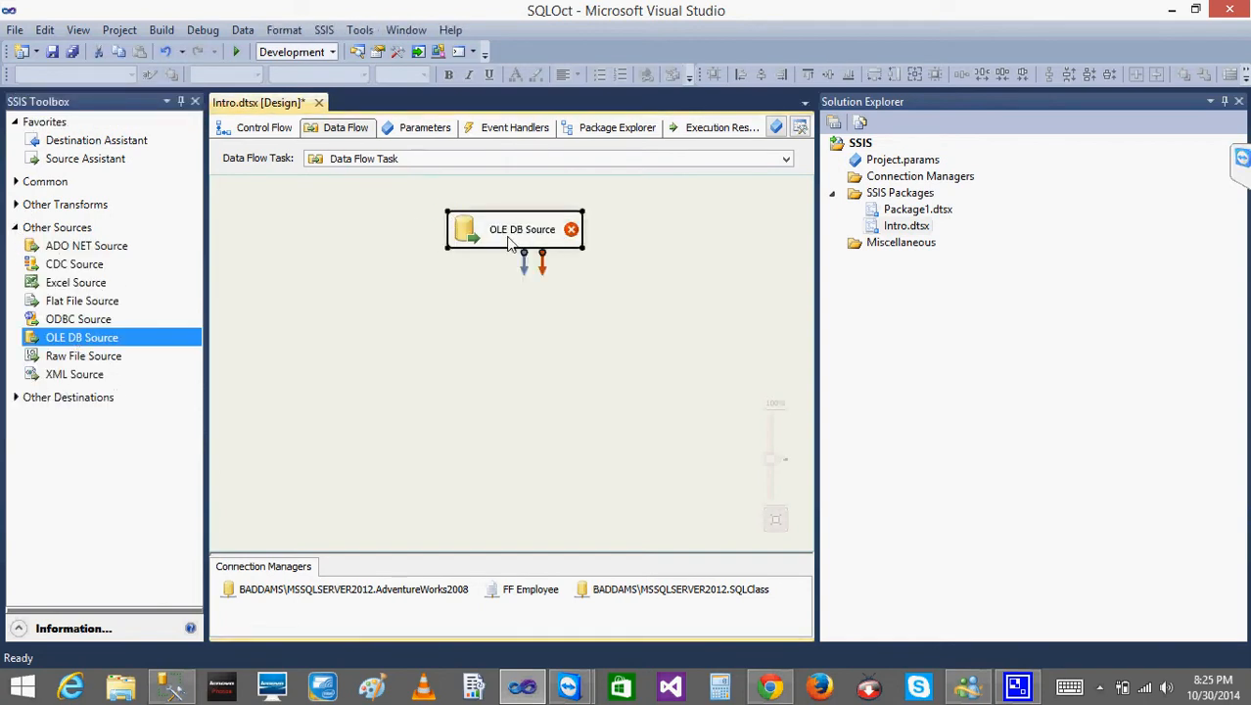
double_click(474, 239)
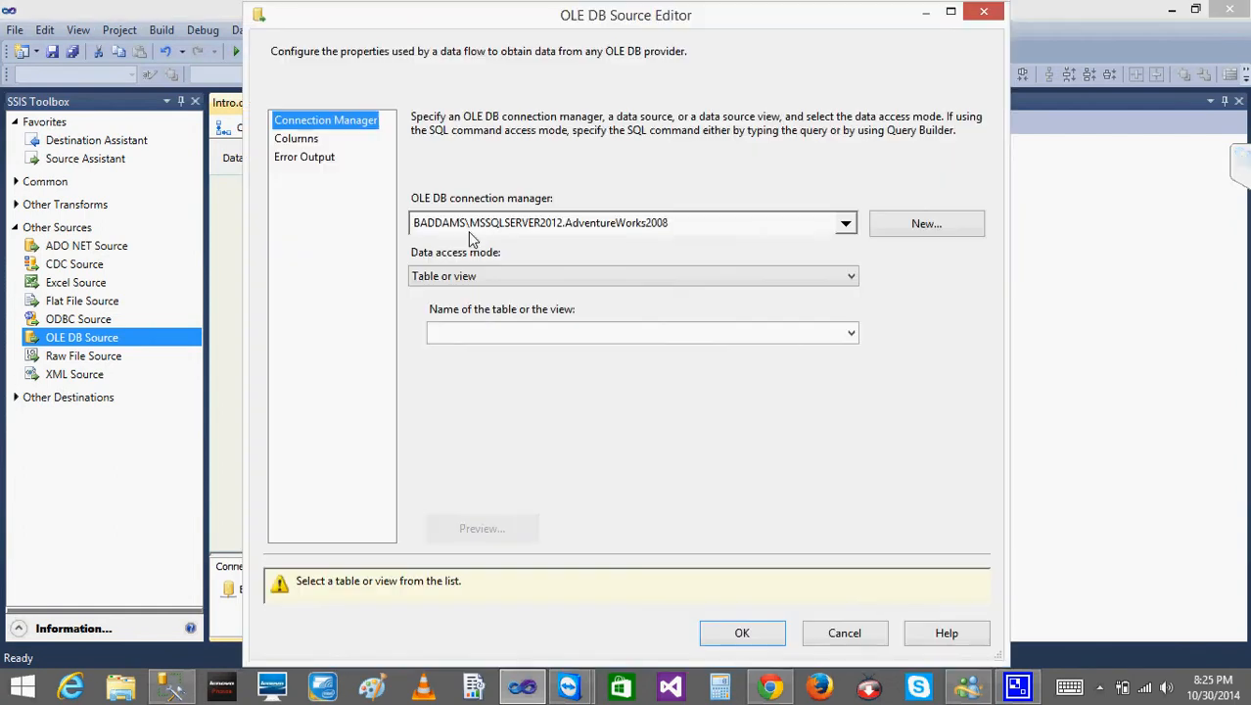
left_click(850, 334)
left_click(891, 380)
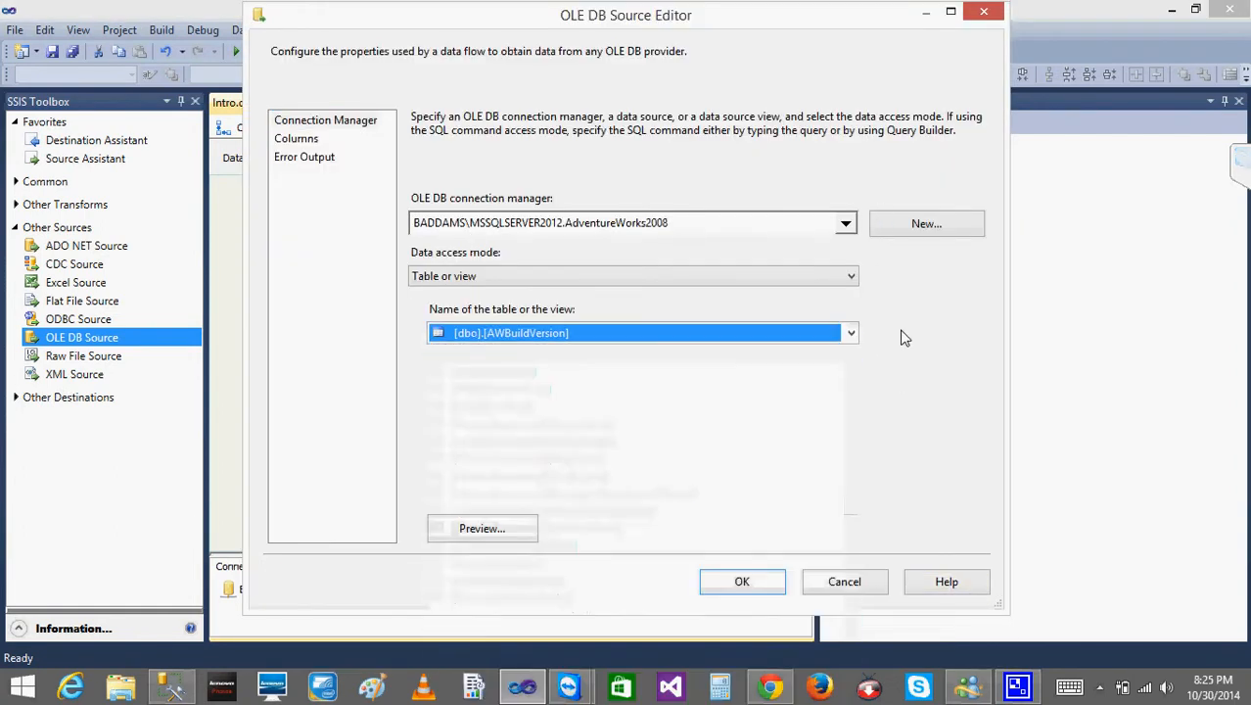
left_click(846, 224)
left_click(578, 282)
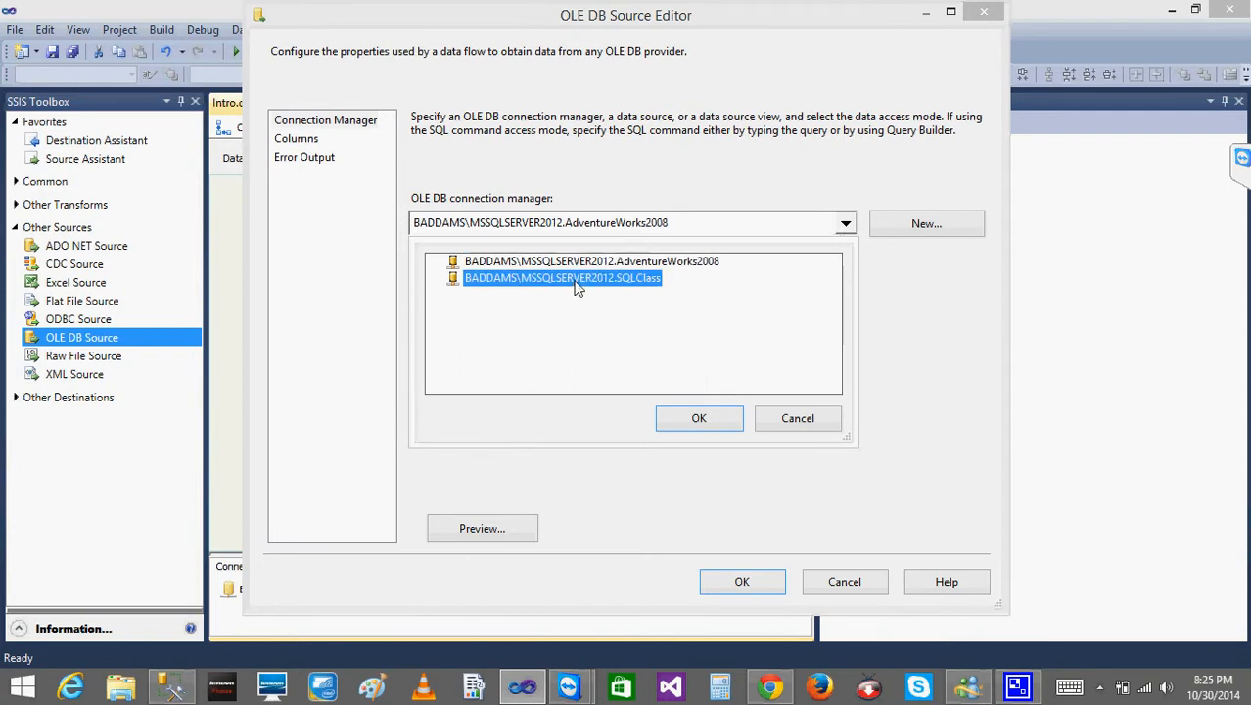
left_click(712, 420)
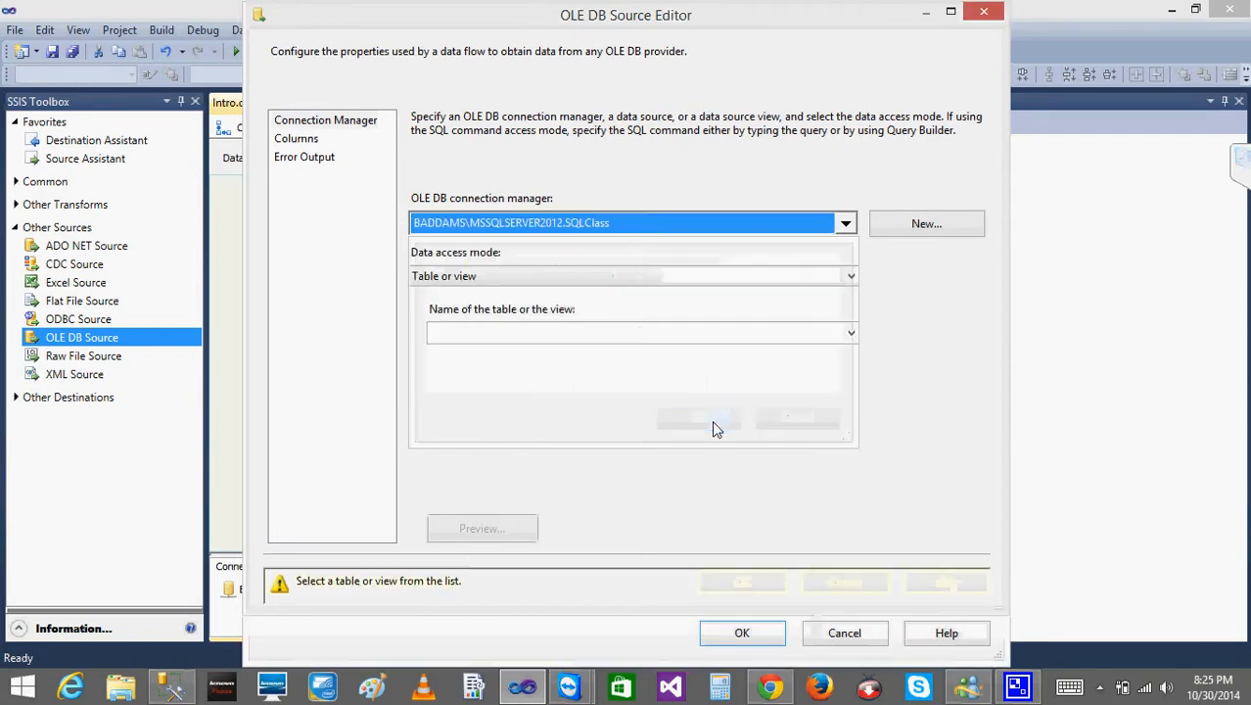
- Set the source table to [dbo].[Employee_Address], preview its rows and accept the source settings
left_click(851, 334)
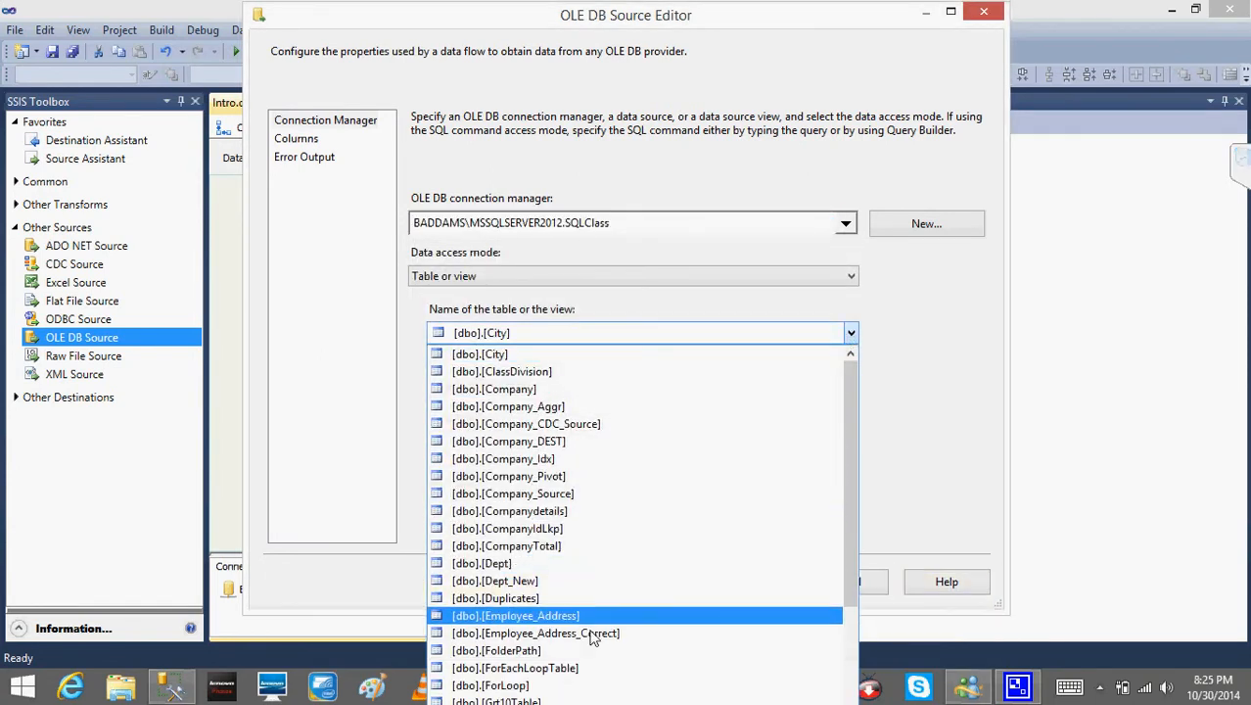
left_click(559, 618)
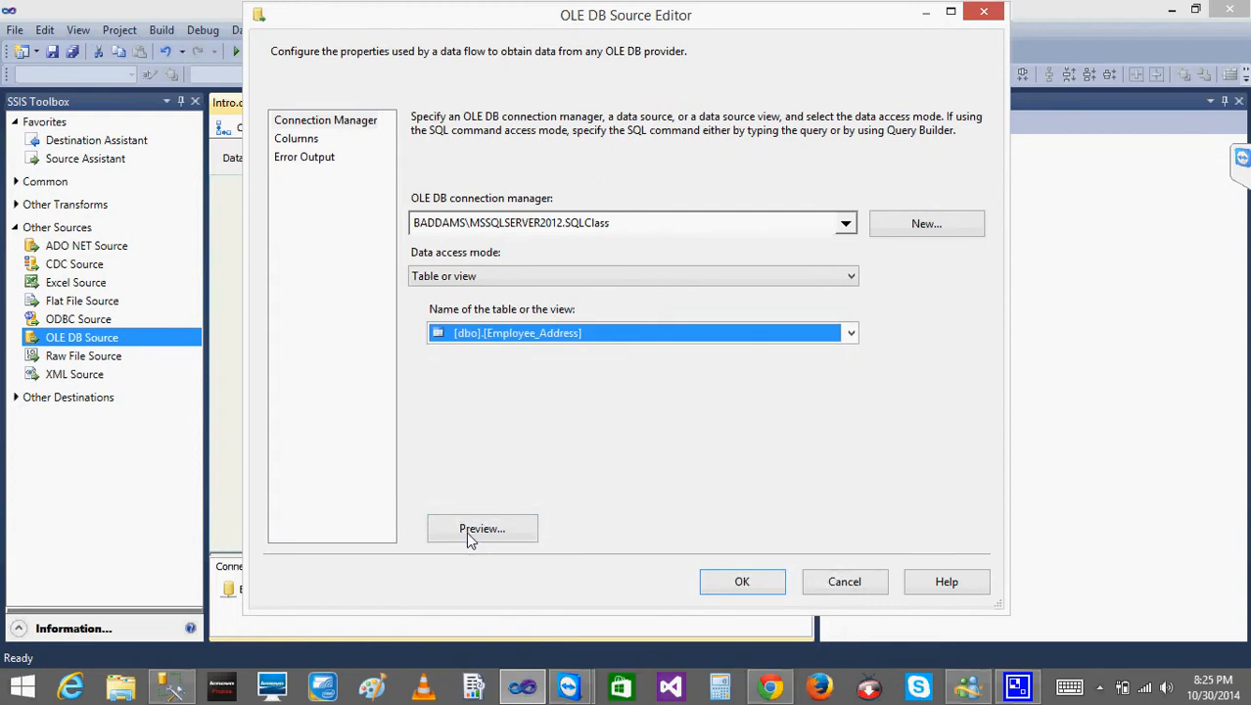
left_click(468, 529)
left_click(786, 499)
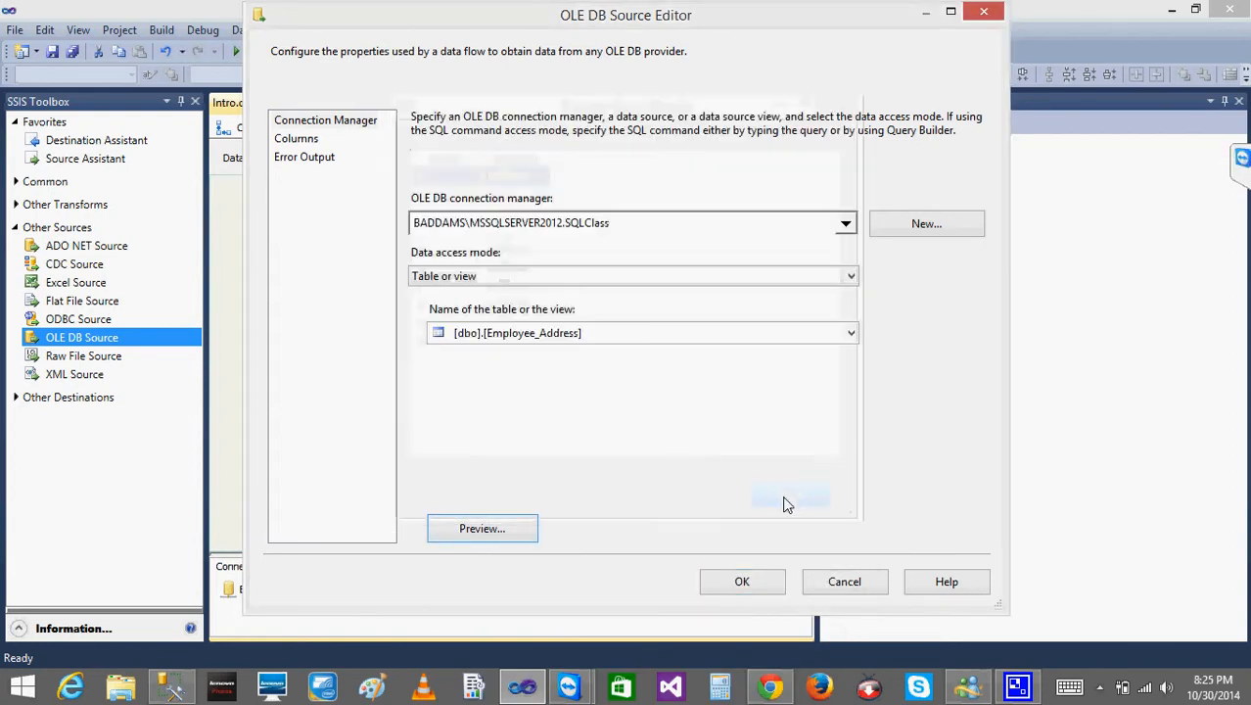
left_click(742, 582)
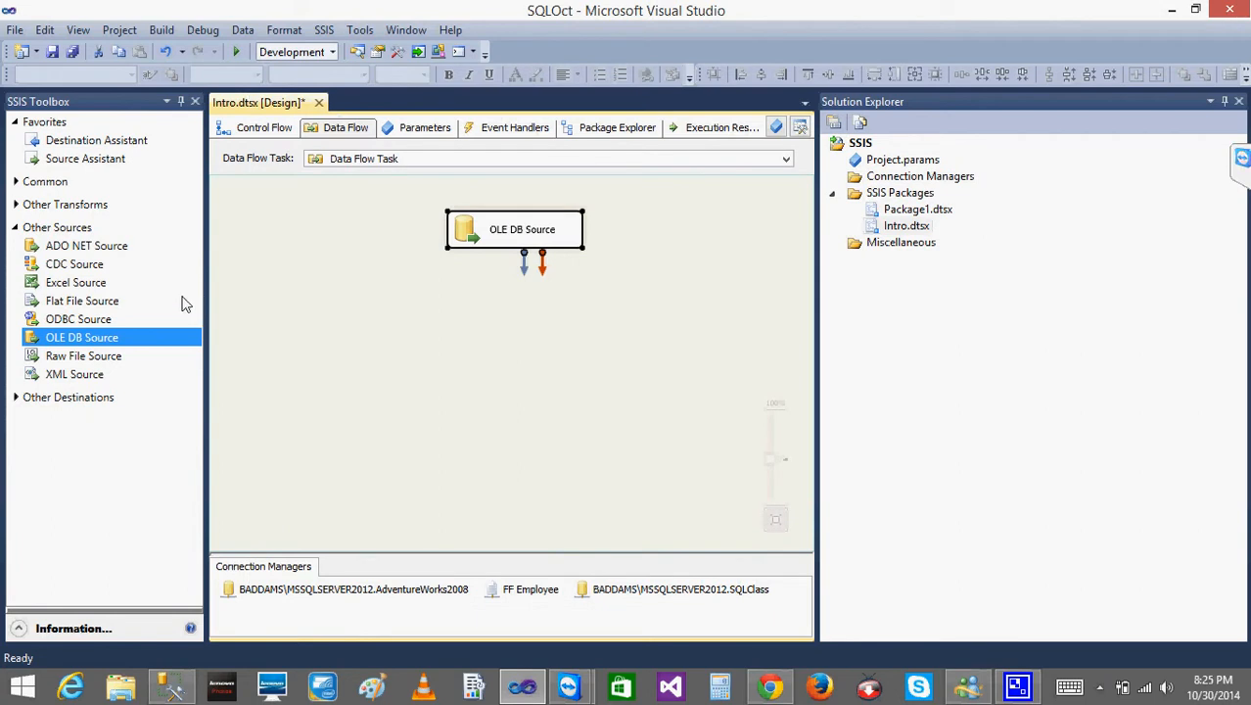
- Look through the common transformations, such as Data Conversion, Derived Column, Merge and OLE DB Command, for one that changes character case
left_click(15, 228)
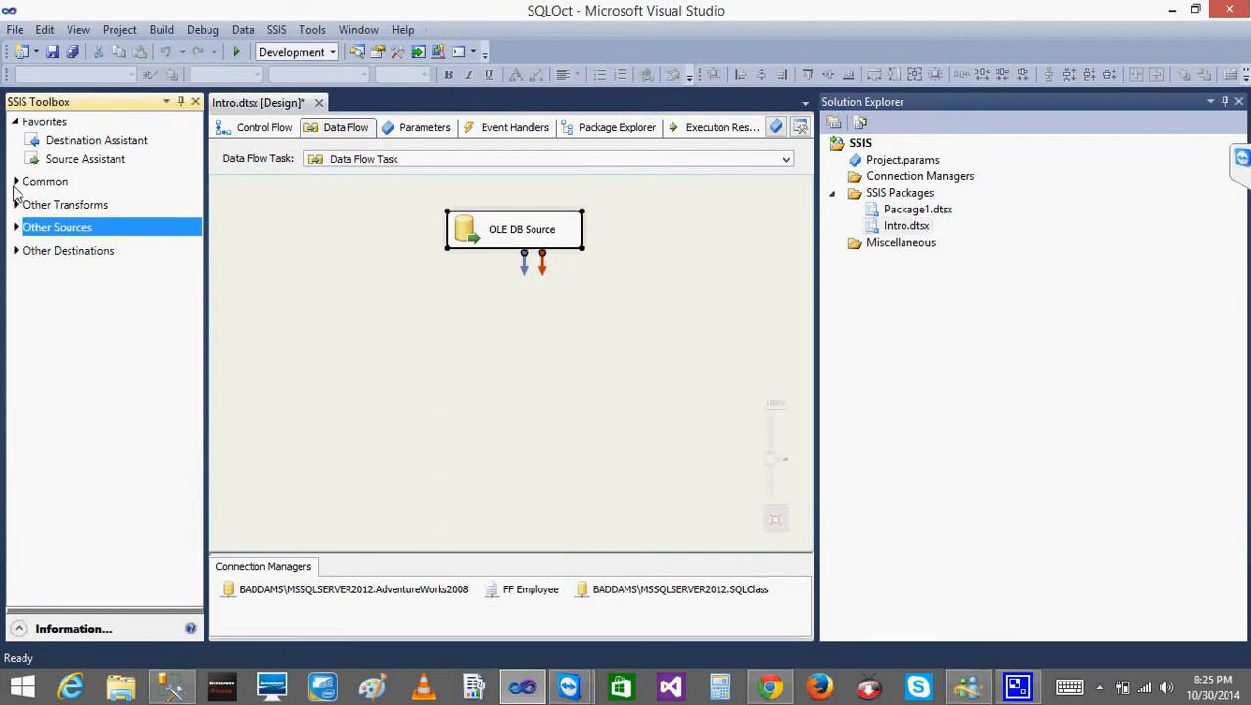
left_click(15, 183)
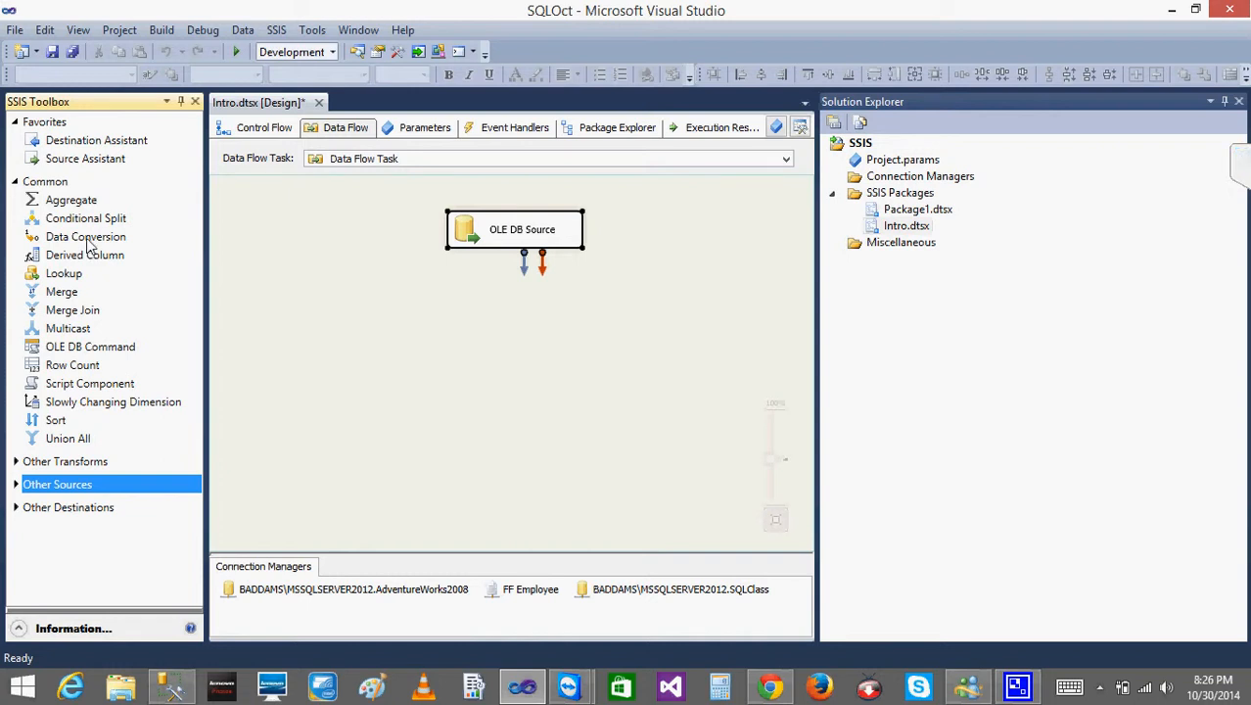
left_click(88, 245)
left_click(84, 260)
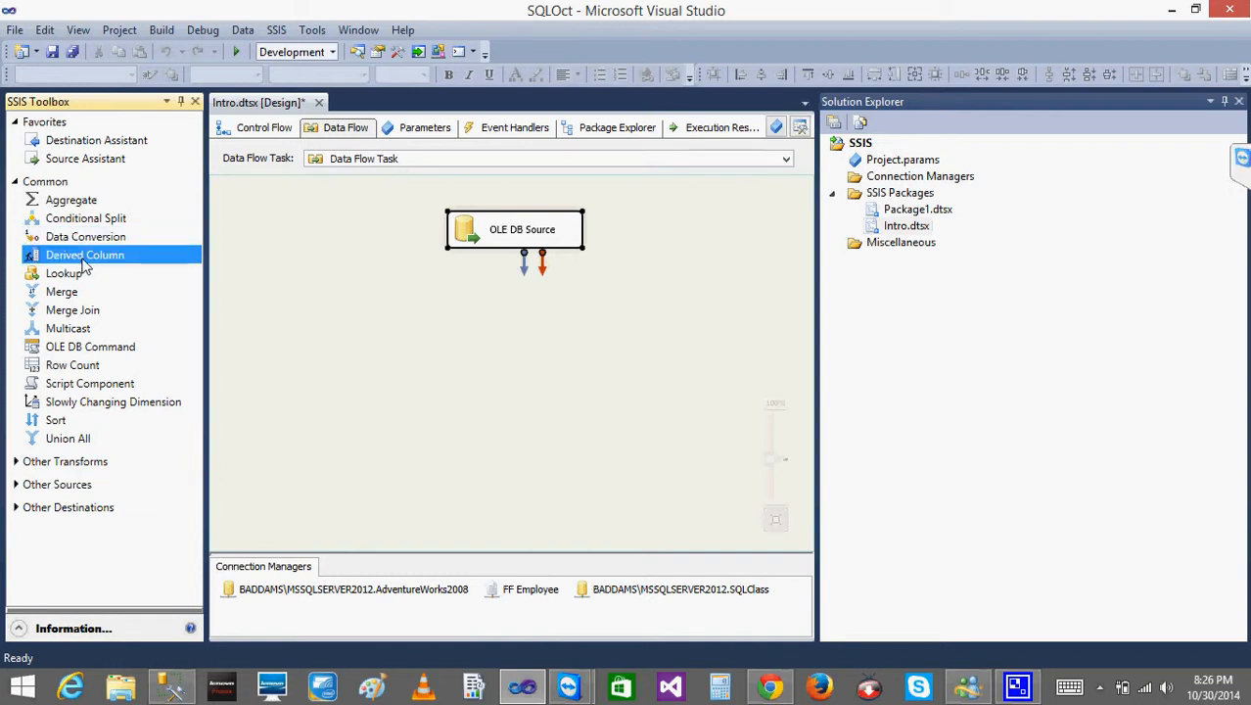
left_click(78, 277)
left_click(68, 299)
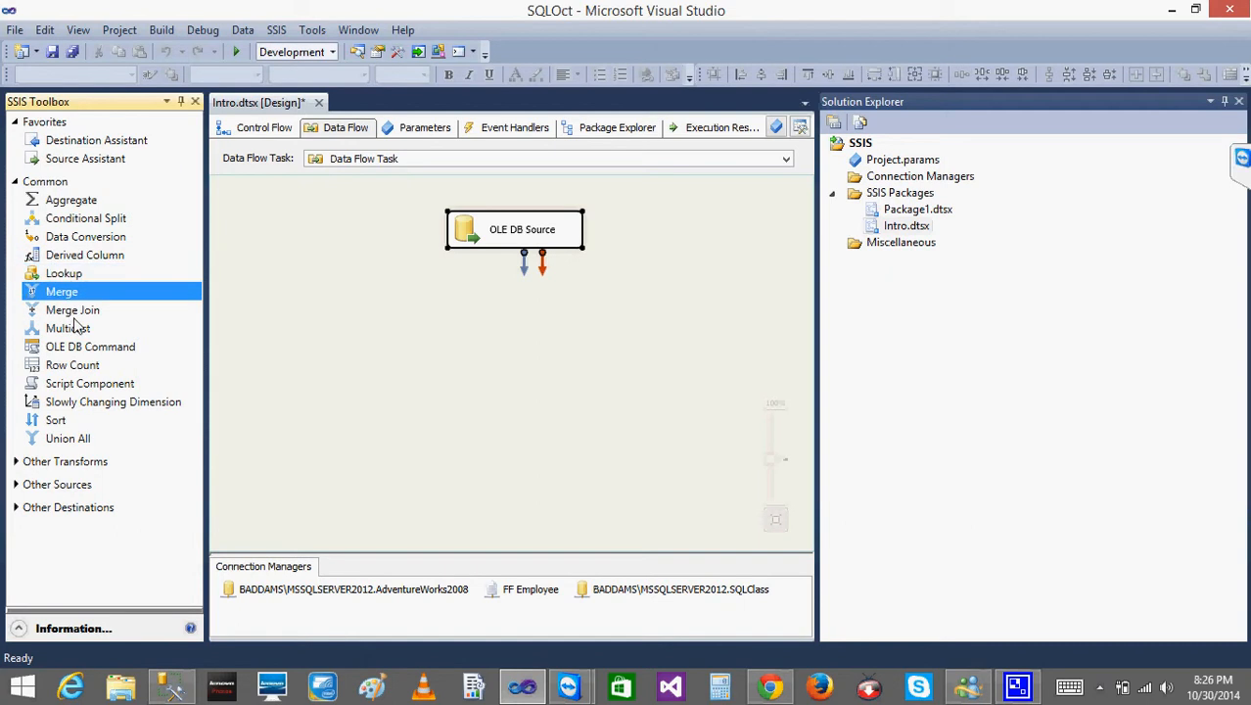
left_click(74, 316)
left_click(77, 333)
left_click(78, 349)
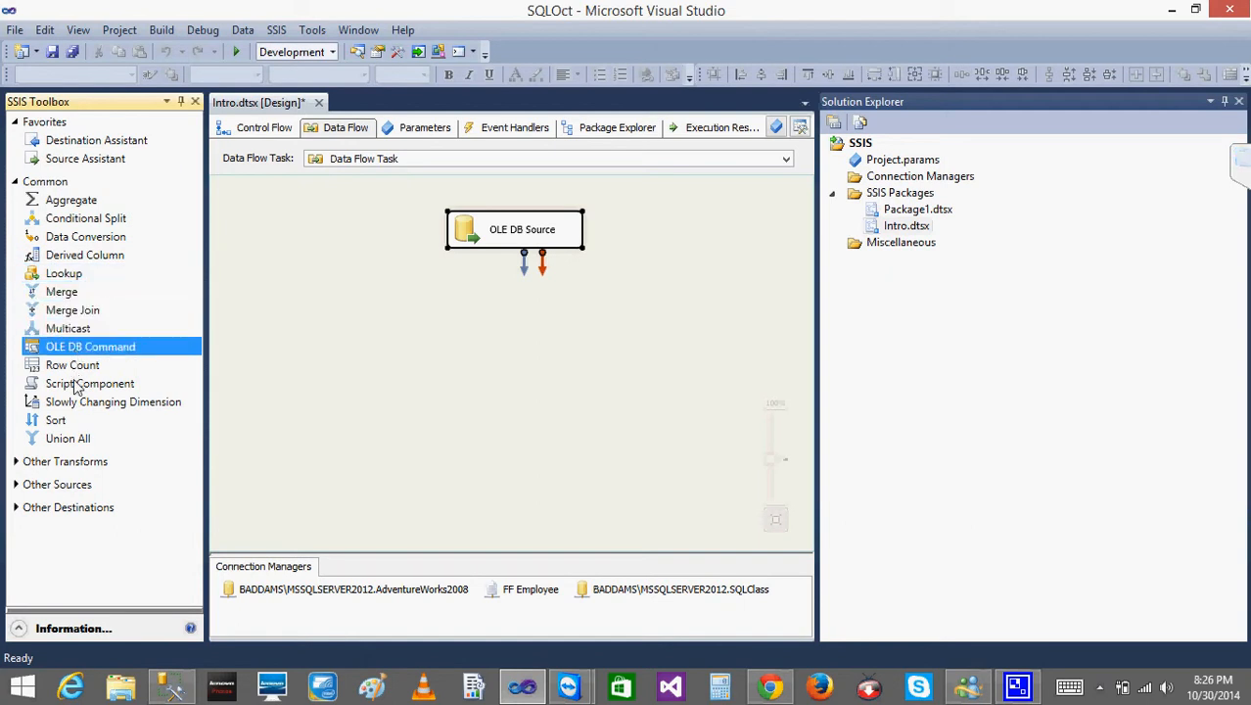
left_click(15, 182)
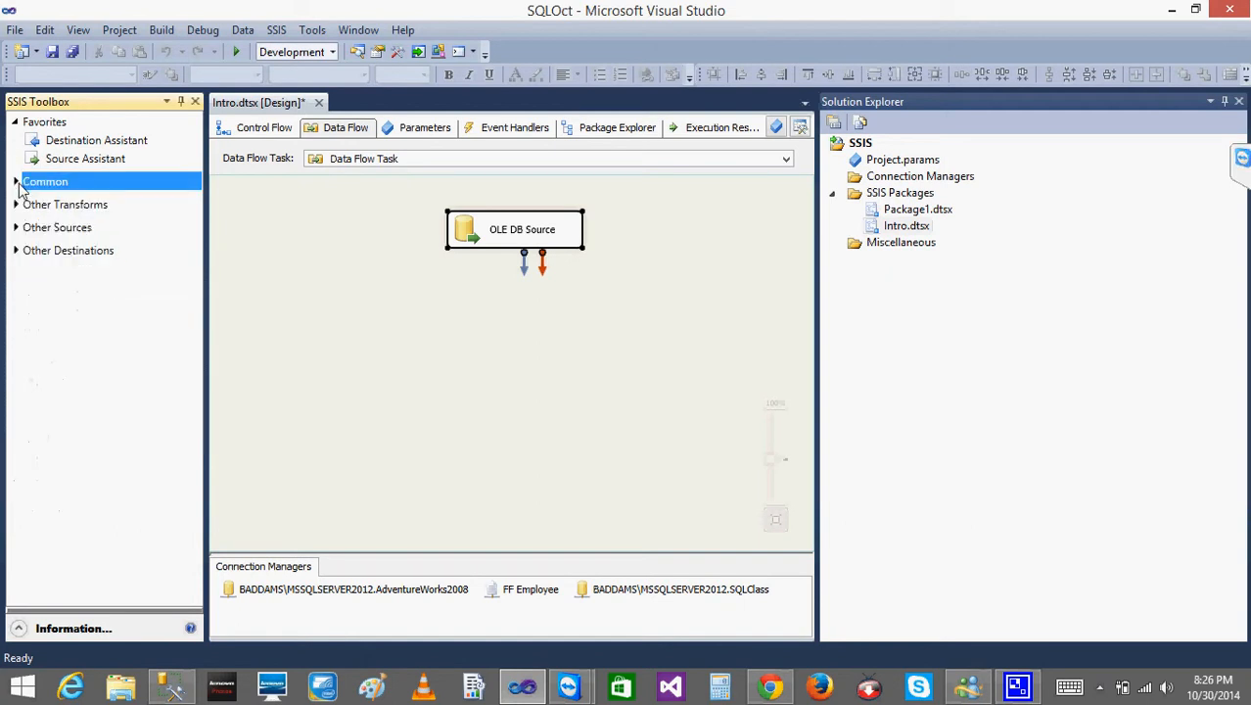
- Add a Character Map transformation below the OLE DB Source and connect the source's data output to it
left_click(17, 204)
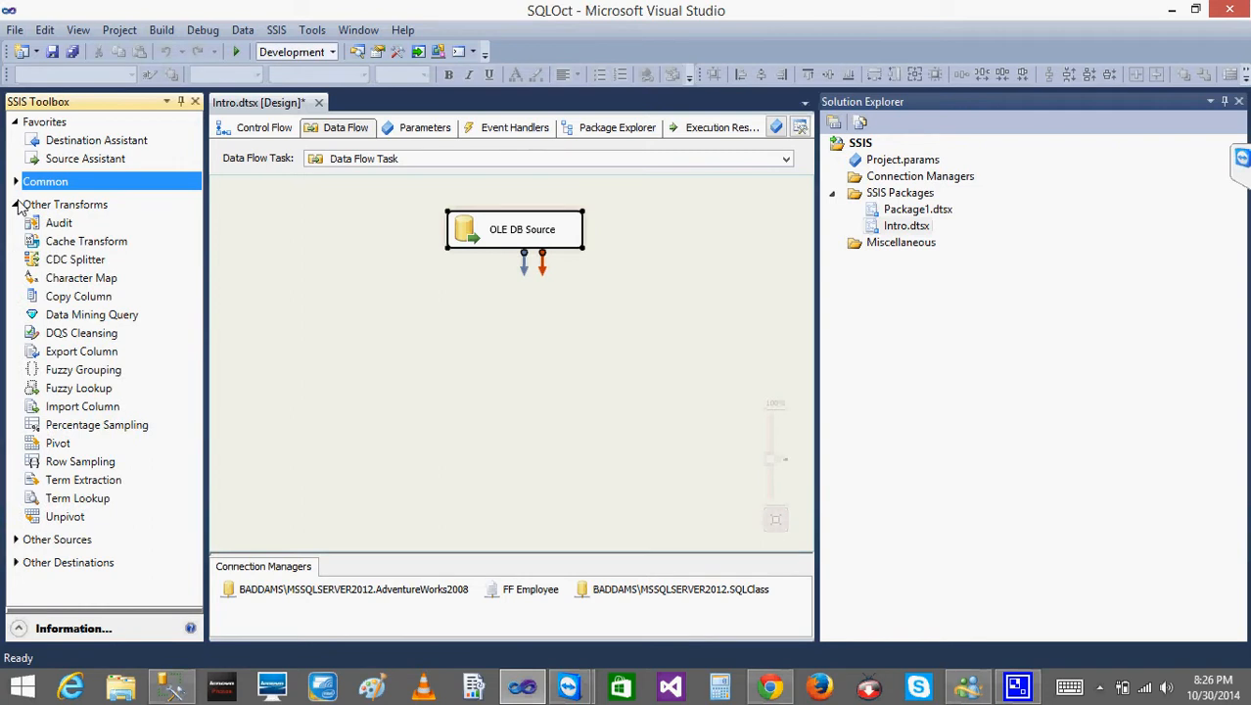
left_click(91, 284)
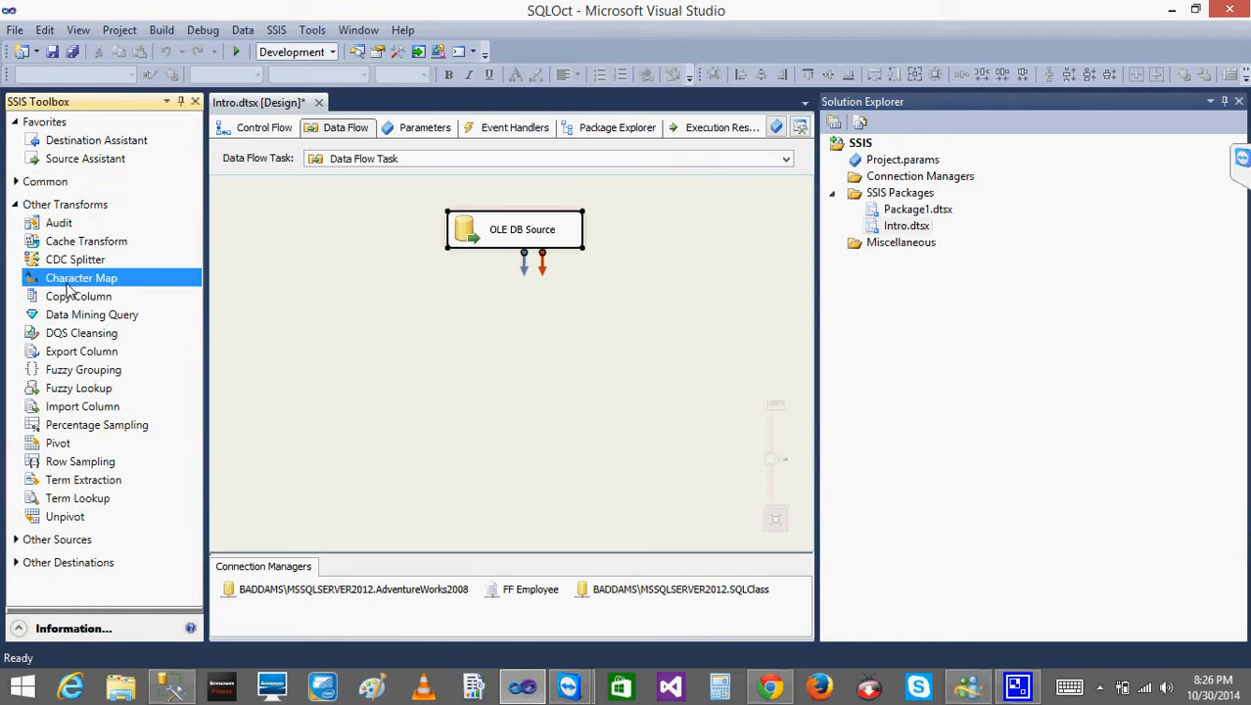
left_click_drag(383, 253, 435, 279)
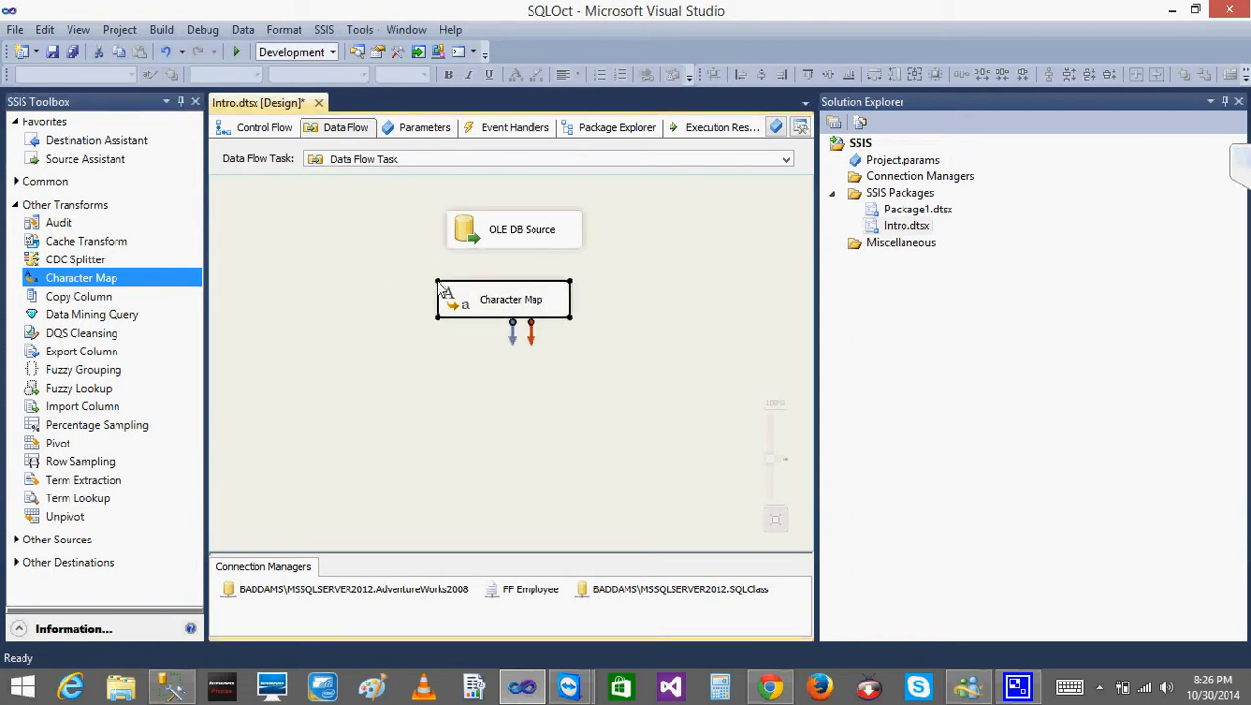
left_click(526, 235)
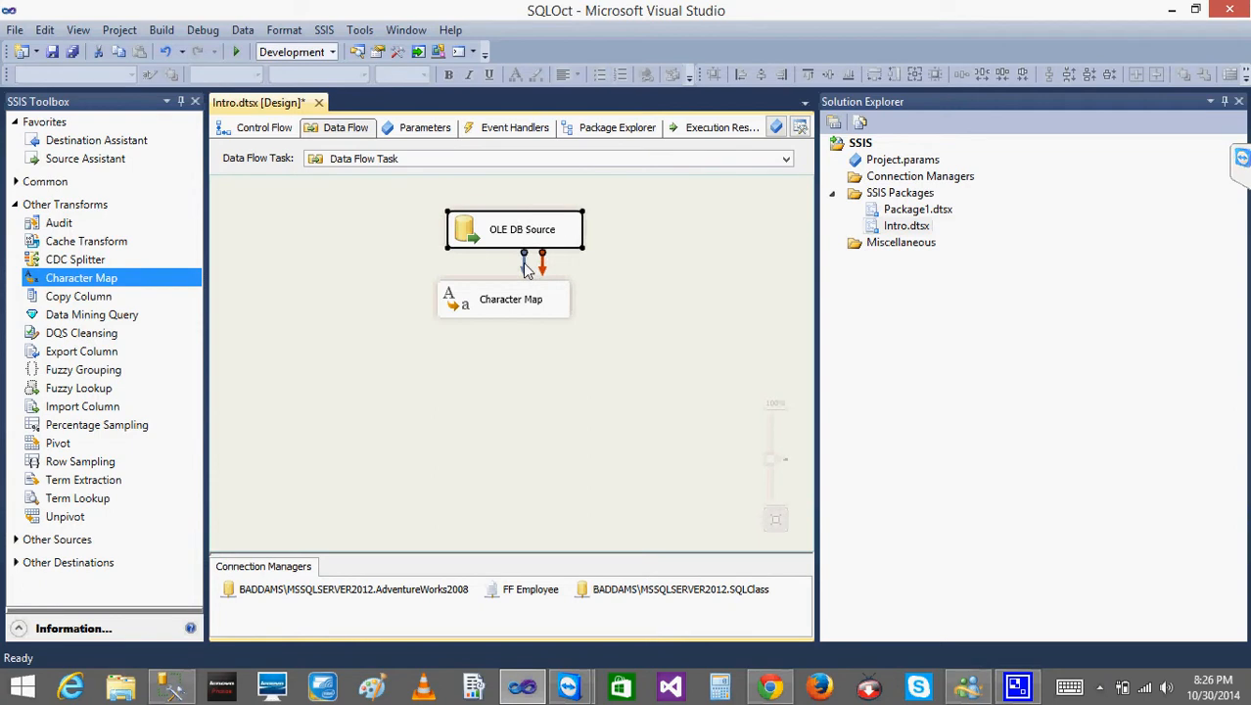
left_click_drag(523, 260, 505, 297)
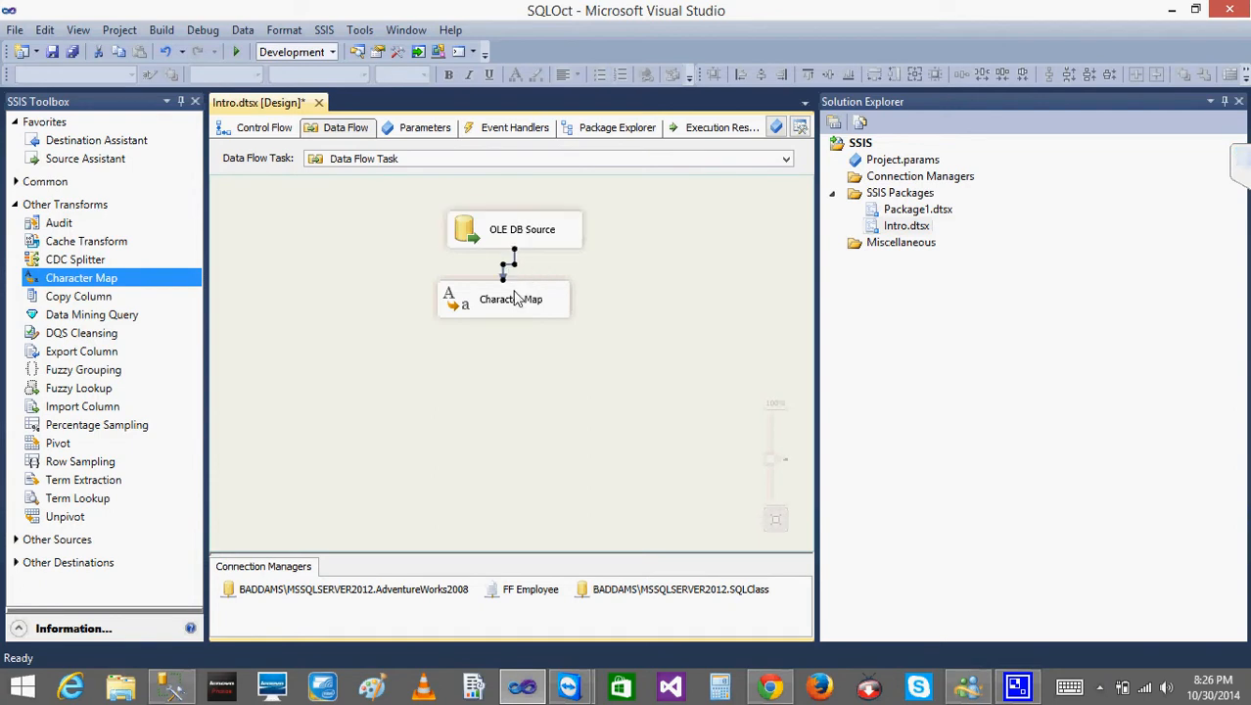
left_click(457, 307)
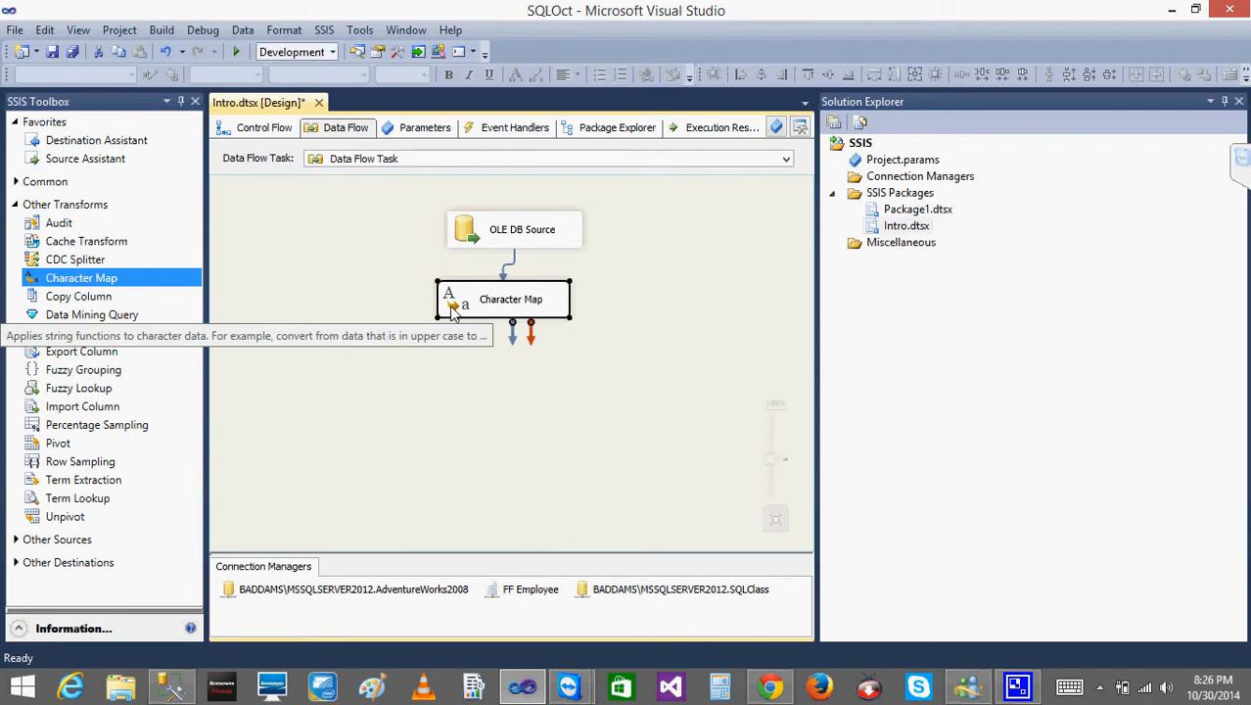
left_click(473, 359)
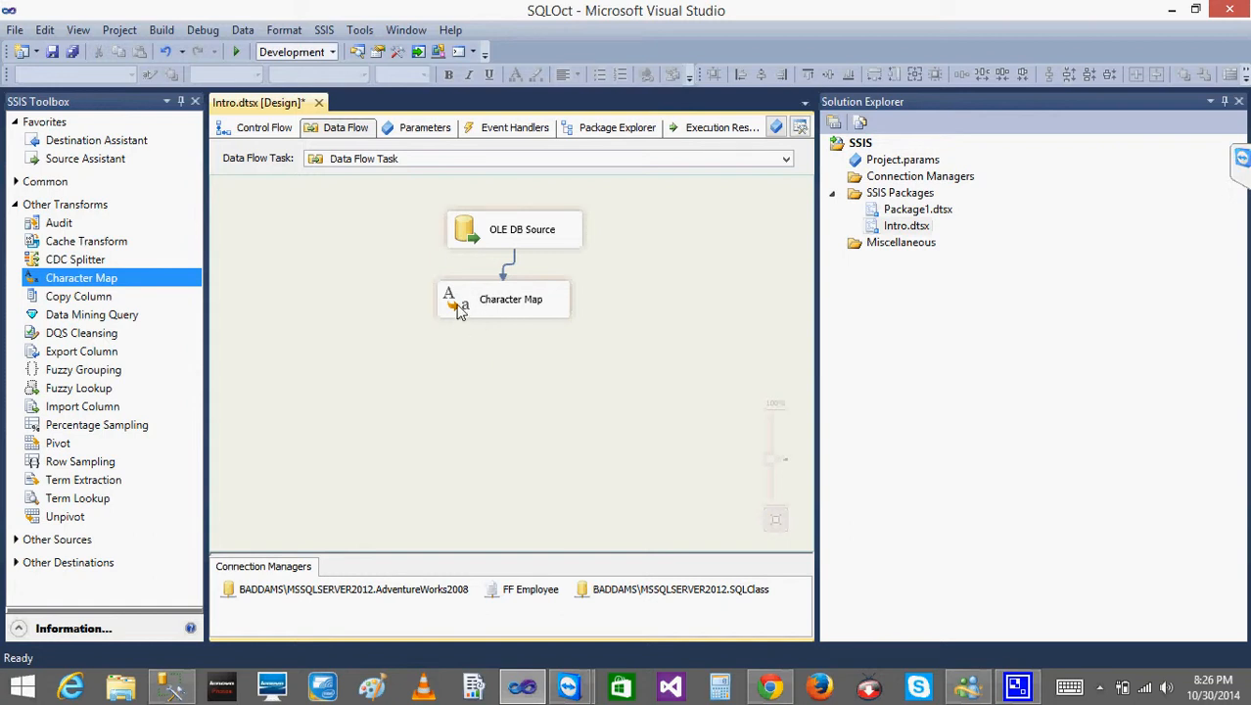
- Configure the Character Map to apply Uppercase only to the EmpState column, output as a new column, and accept the settings
double_click(457, 307)
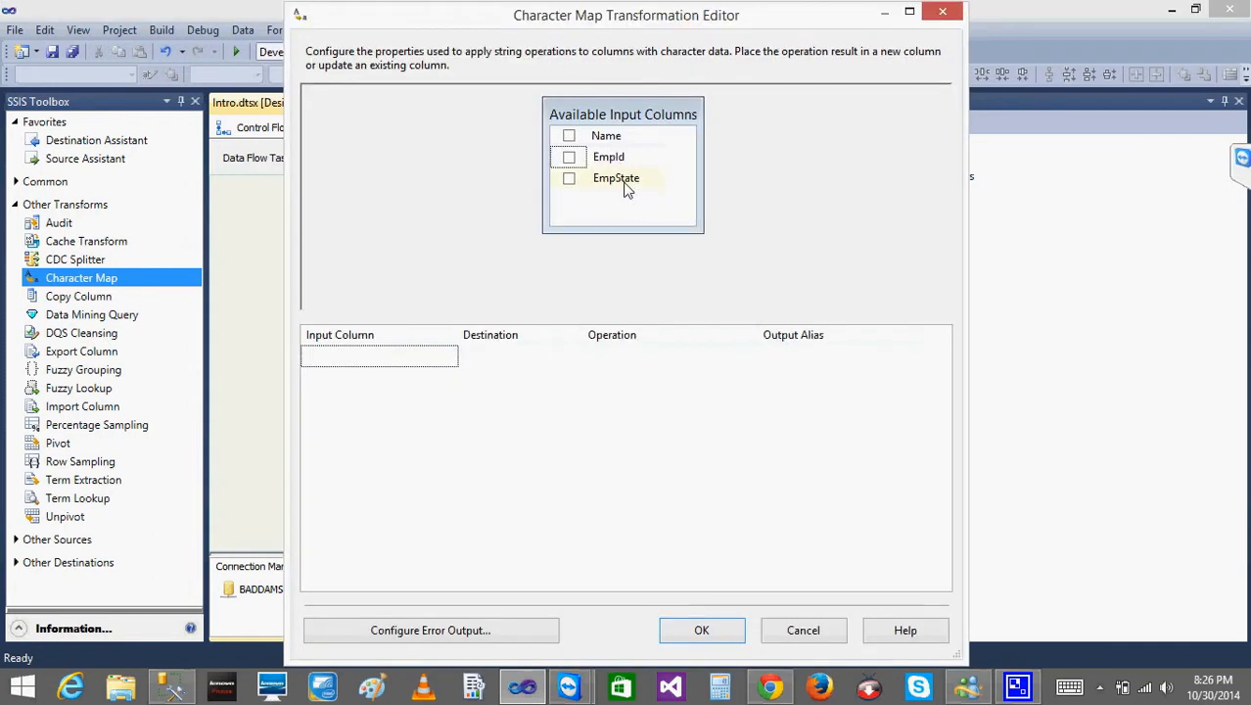
left_click(568, 157)
left_click(569, 180)
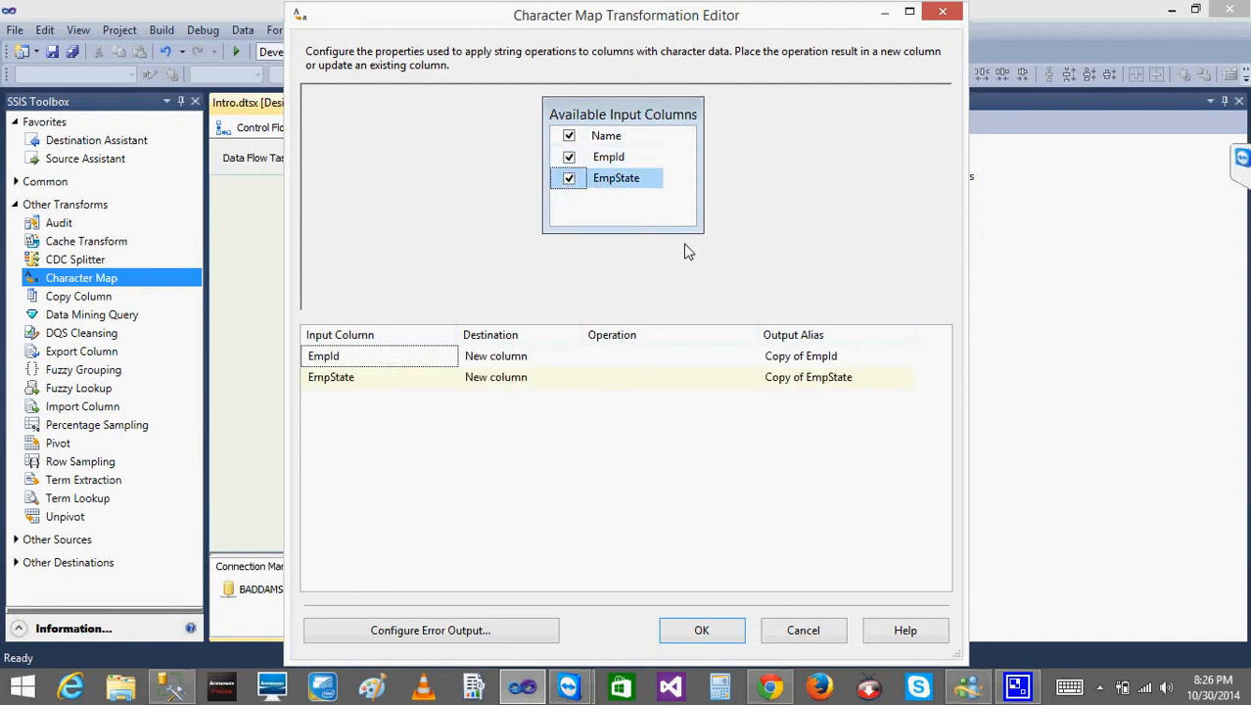
left_click(568, 158)
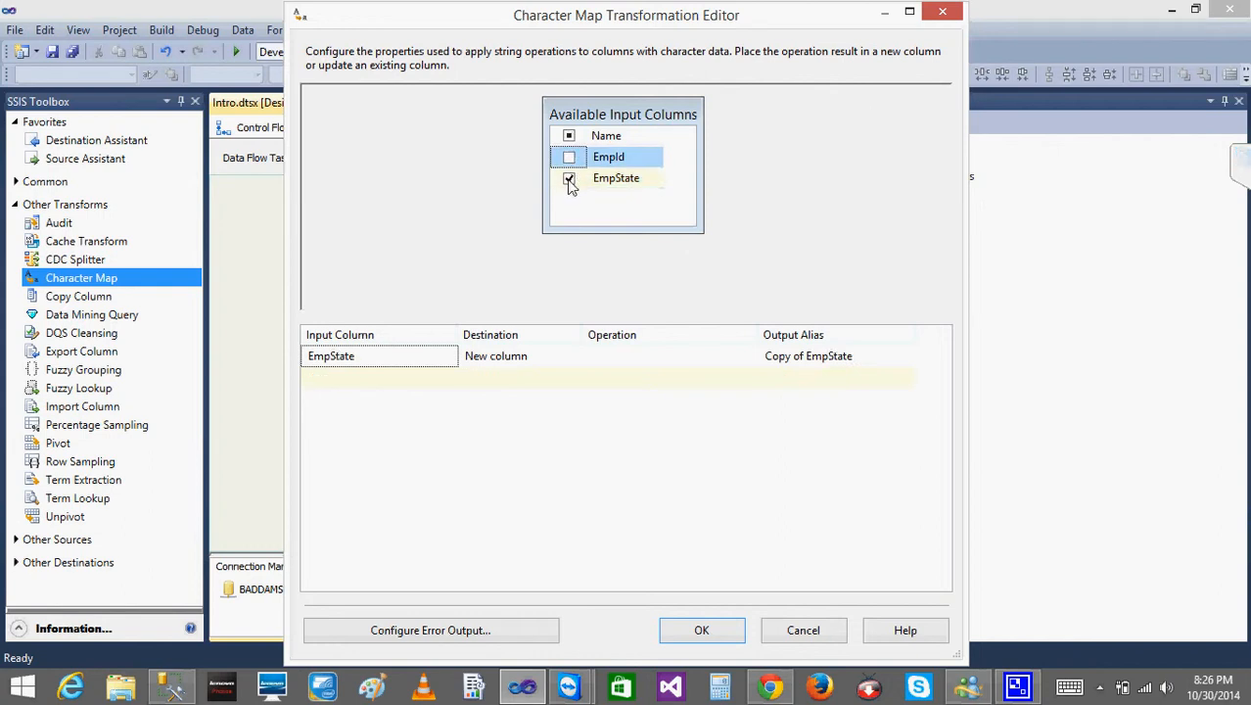
left_click(672, 356)
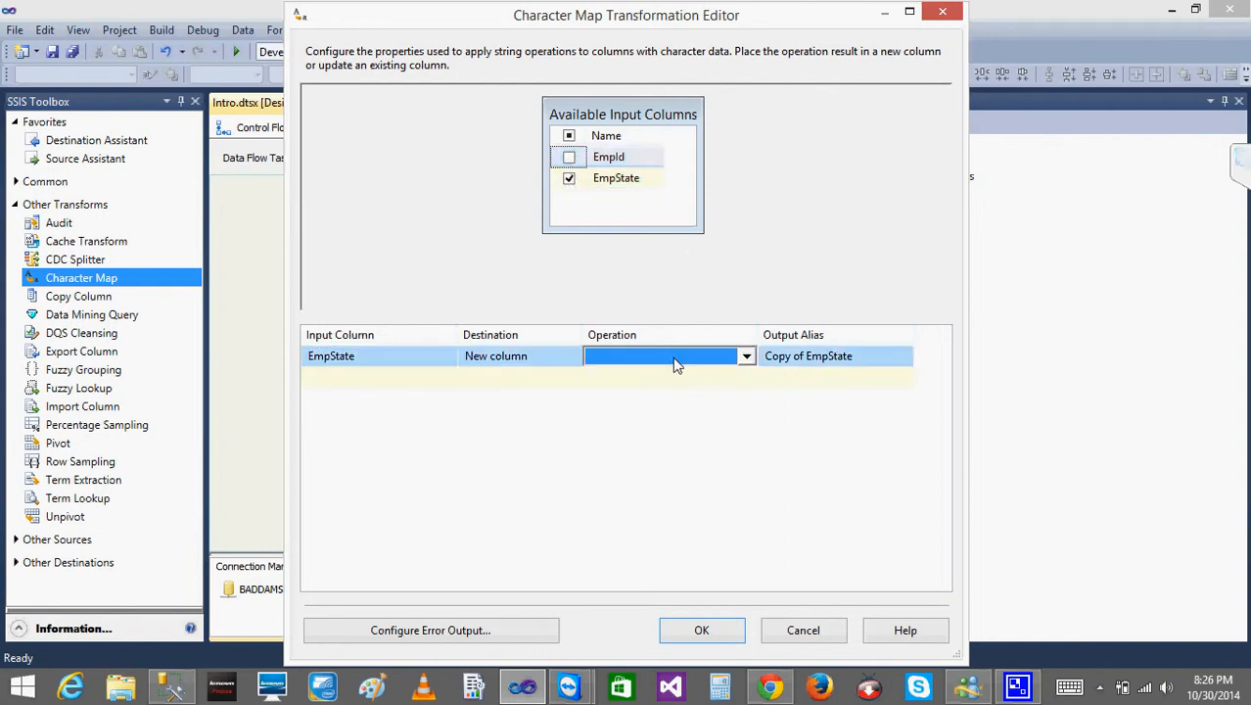
left_click(746, 358)
left_click(610, 411)
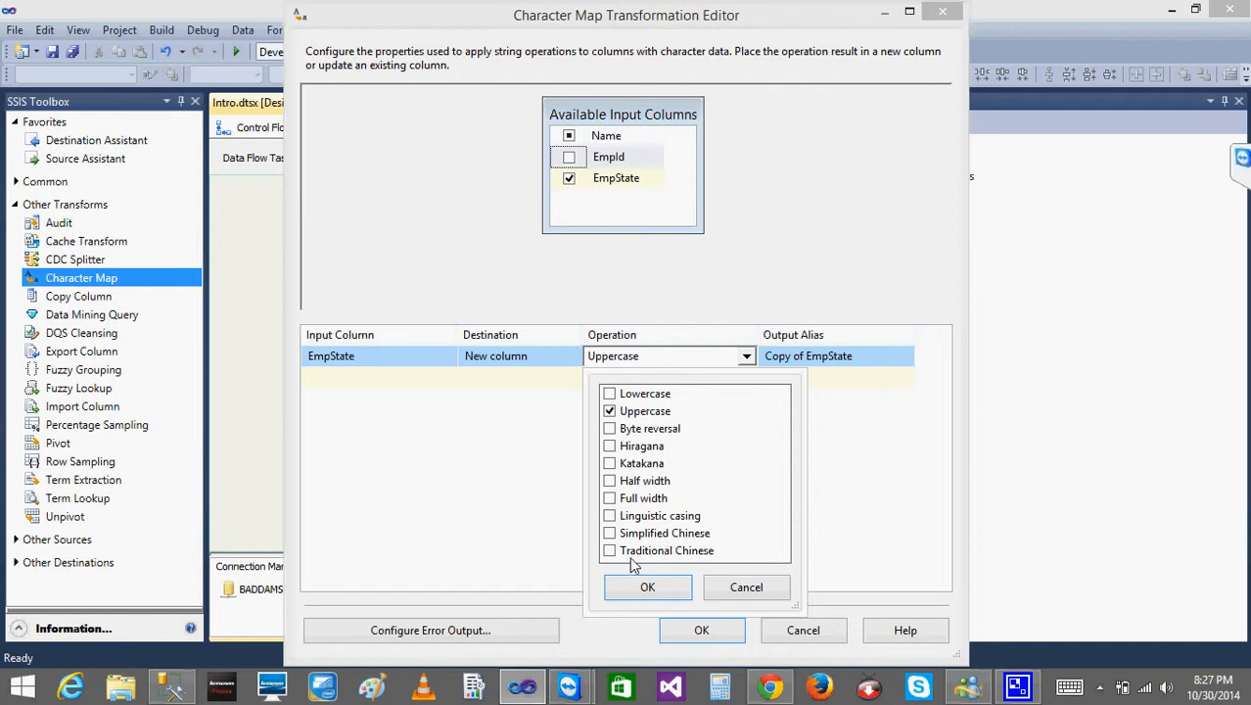
left_click(652, 590)
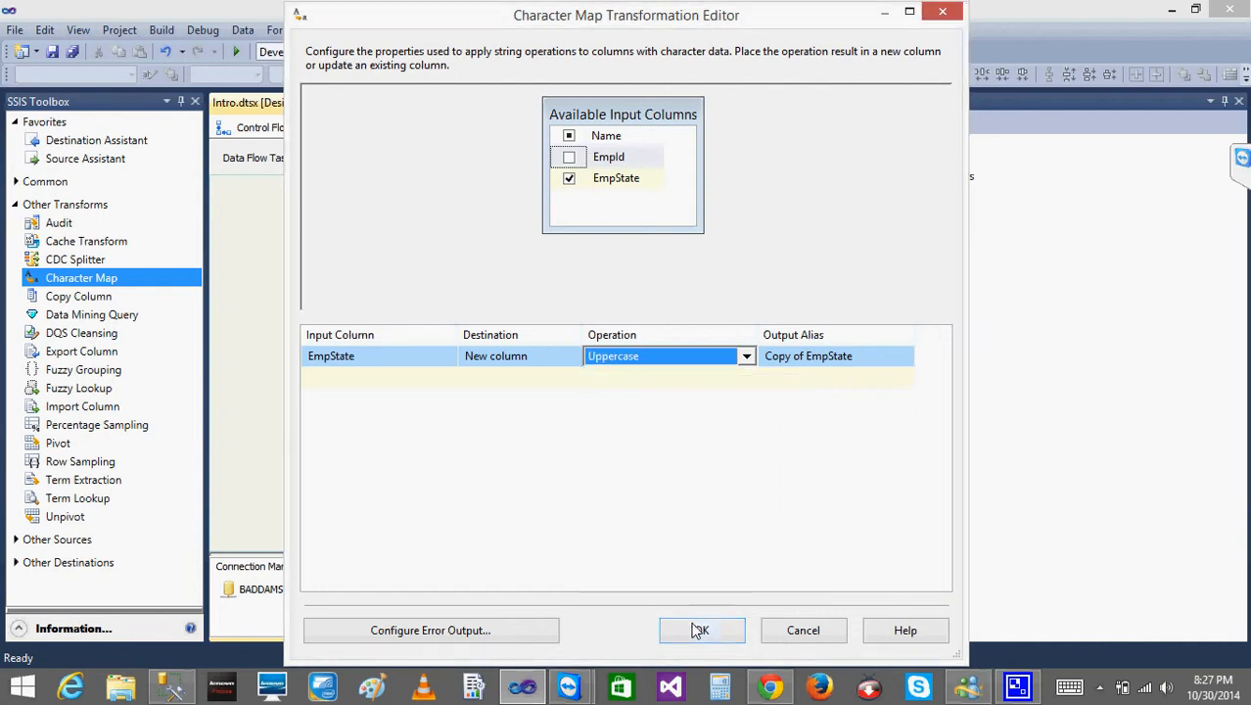
left_click(695, 630)
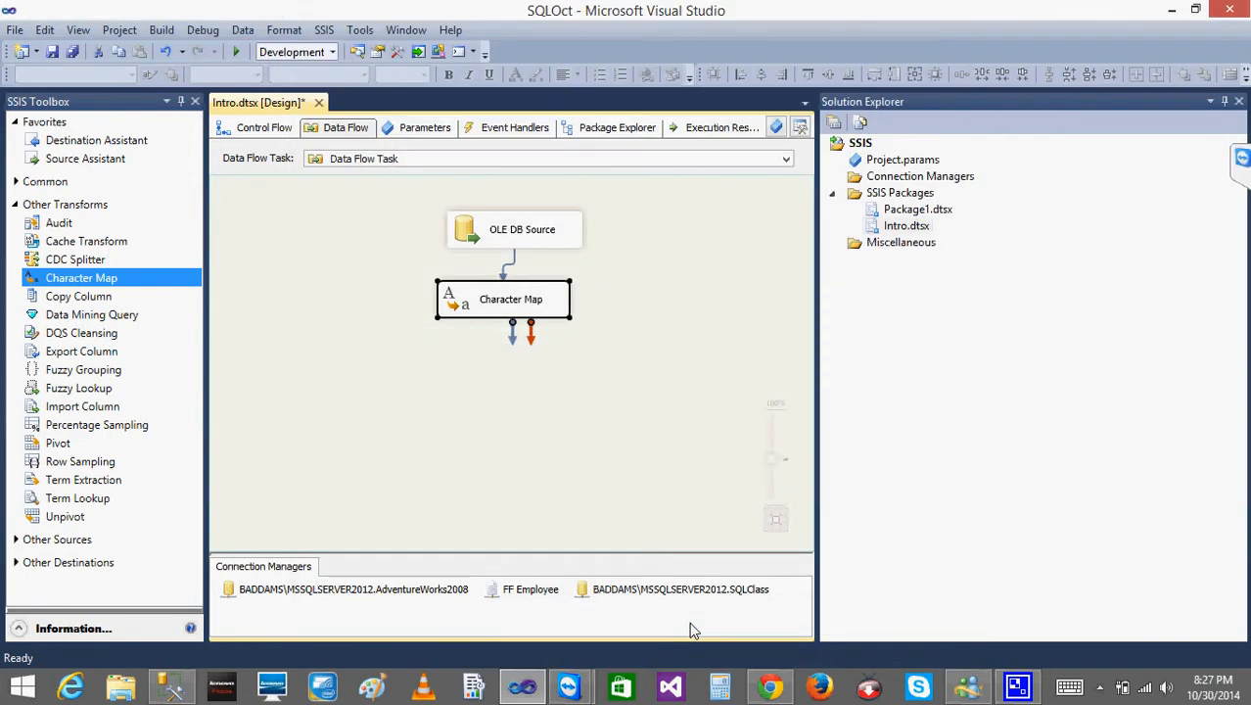
left_click(355, 331)
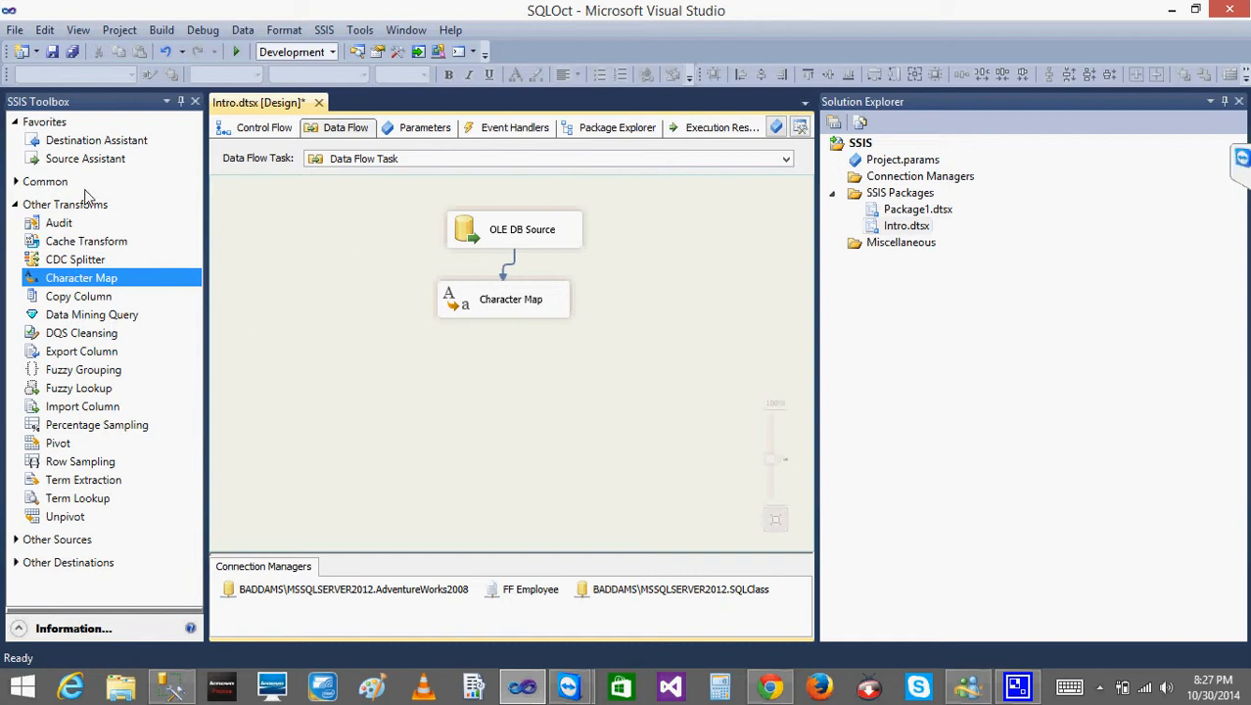
left_click(15, 205)
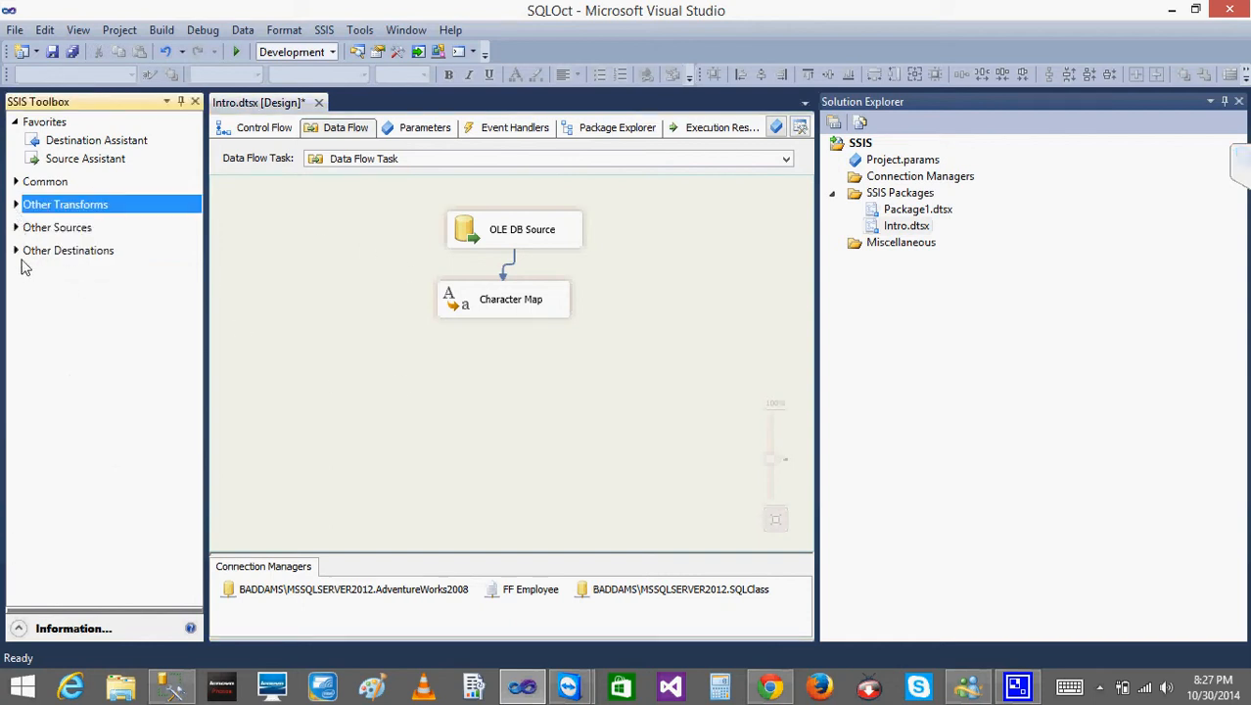
left_click(15, 227)
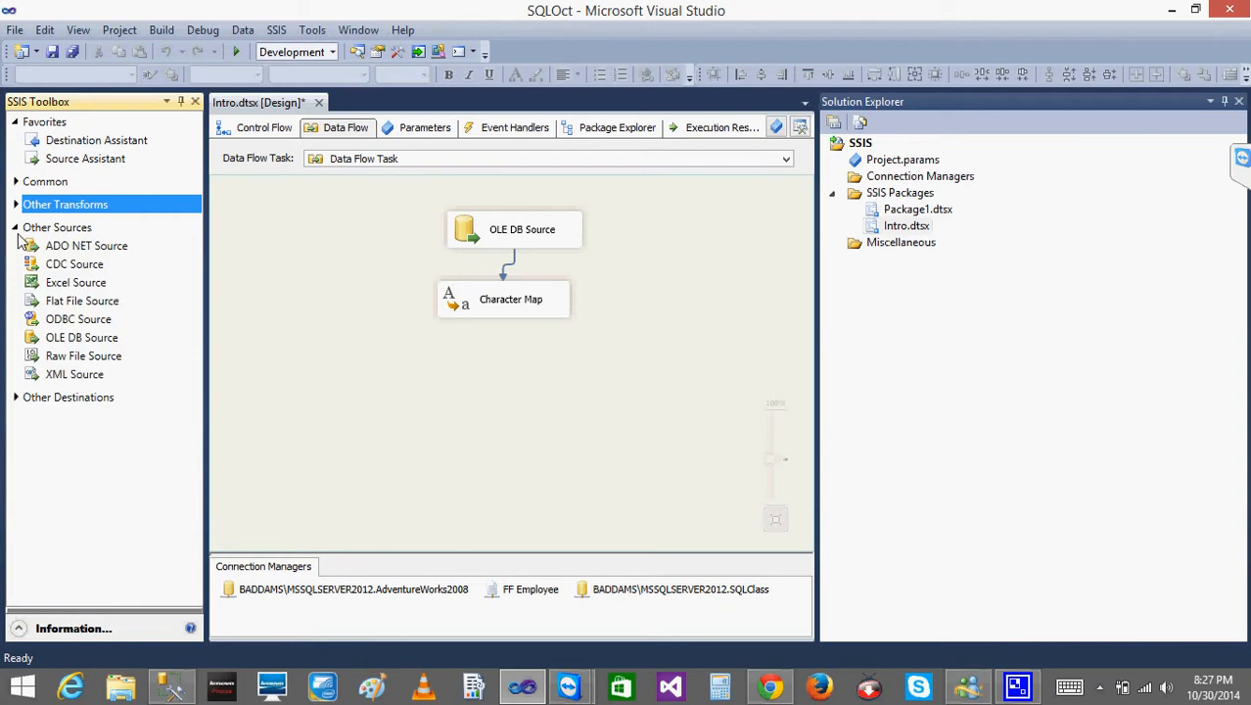
left_click_drag(59, 308, 466, 372)
left_click(488, 311)
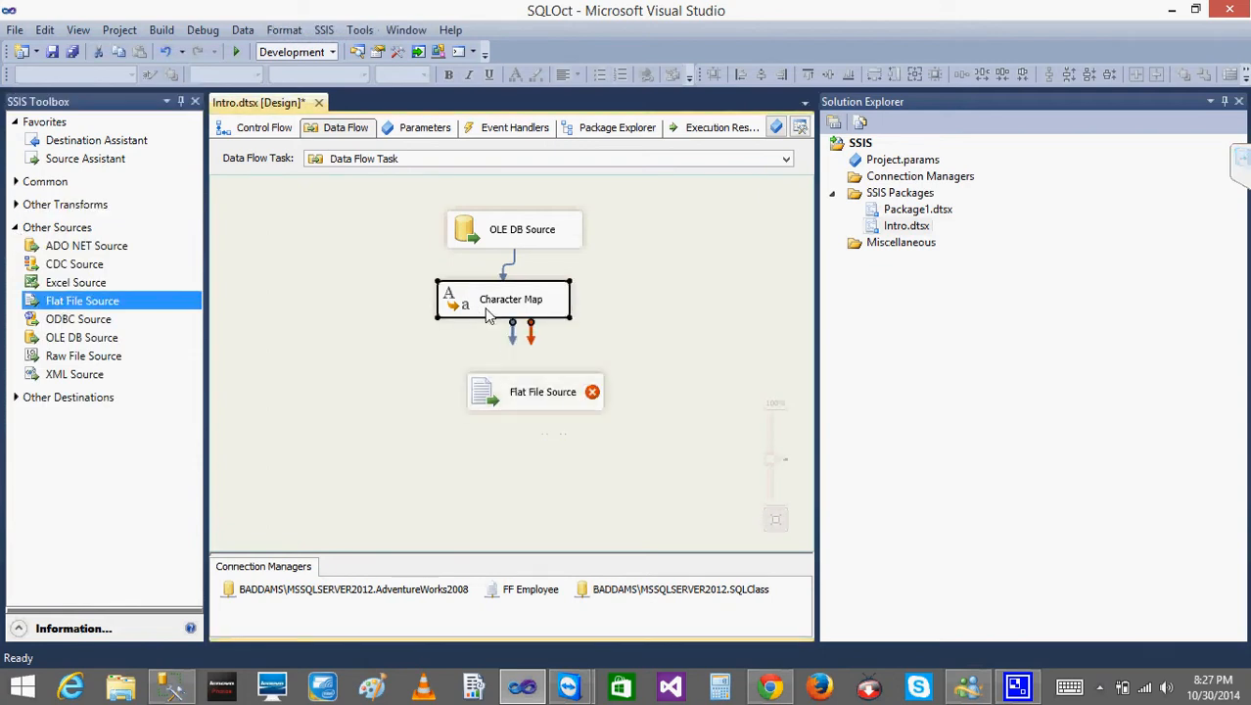
left_click(516, 349)
right_click(517, 393)
left_click(509, 313)
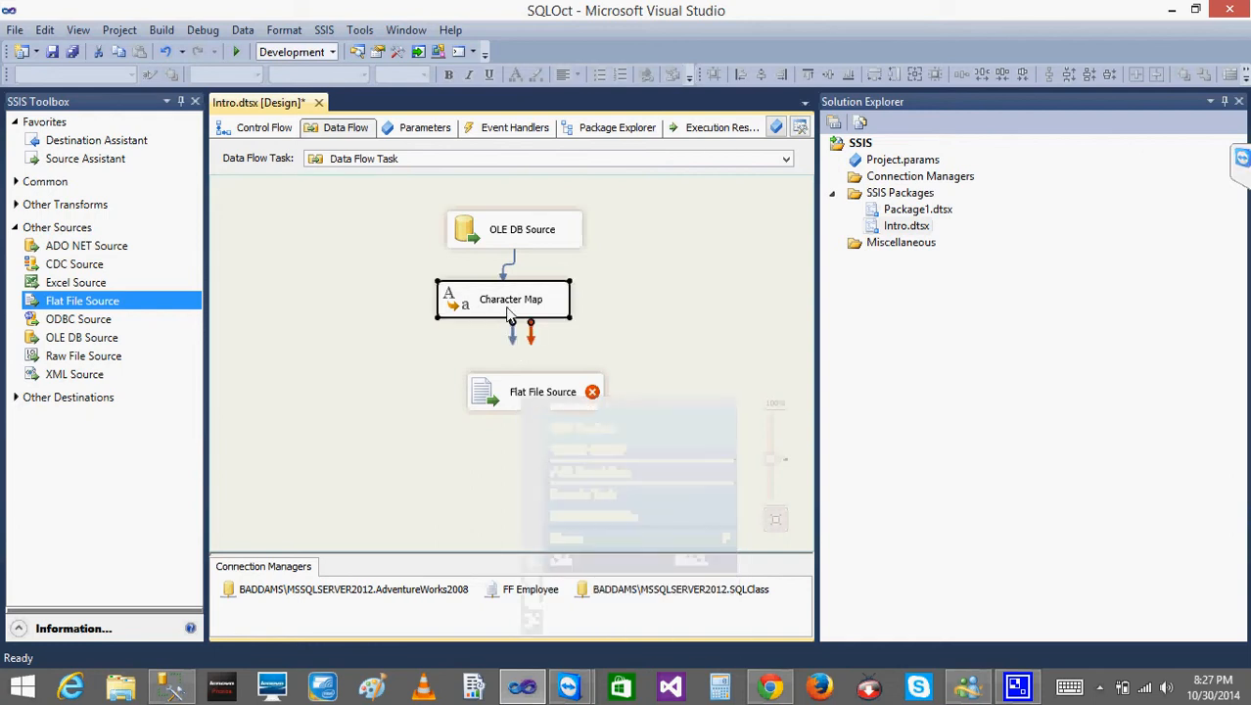
left_click_drag(506, 328, 508, 397)
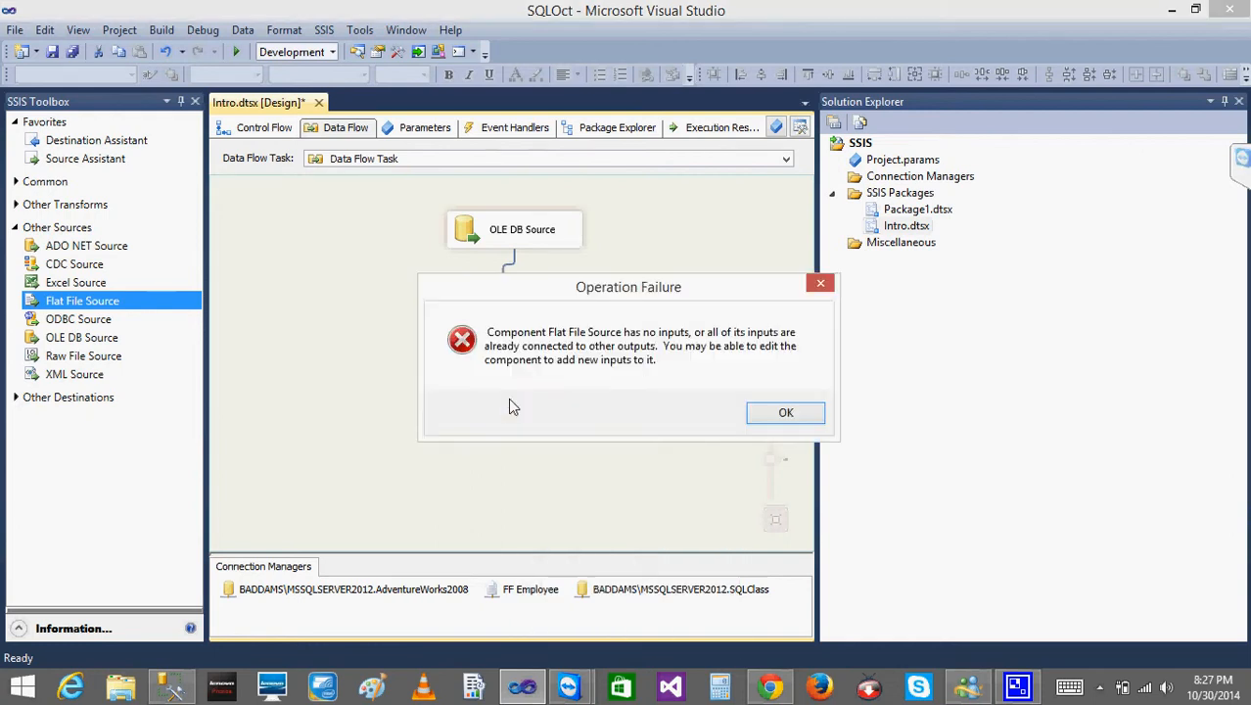
left_click(768, 415)
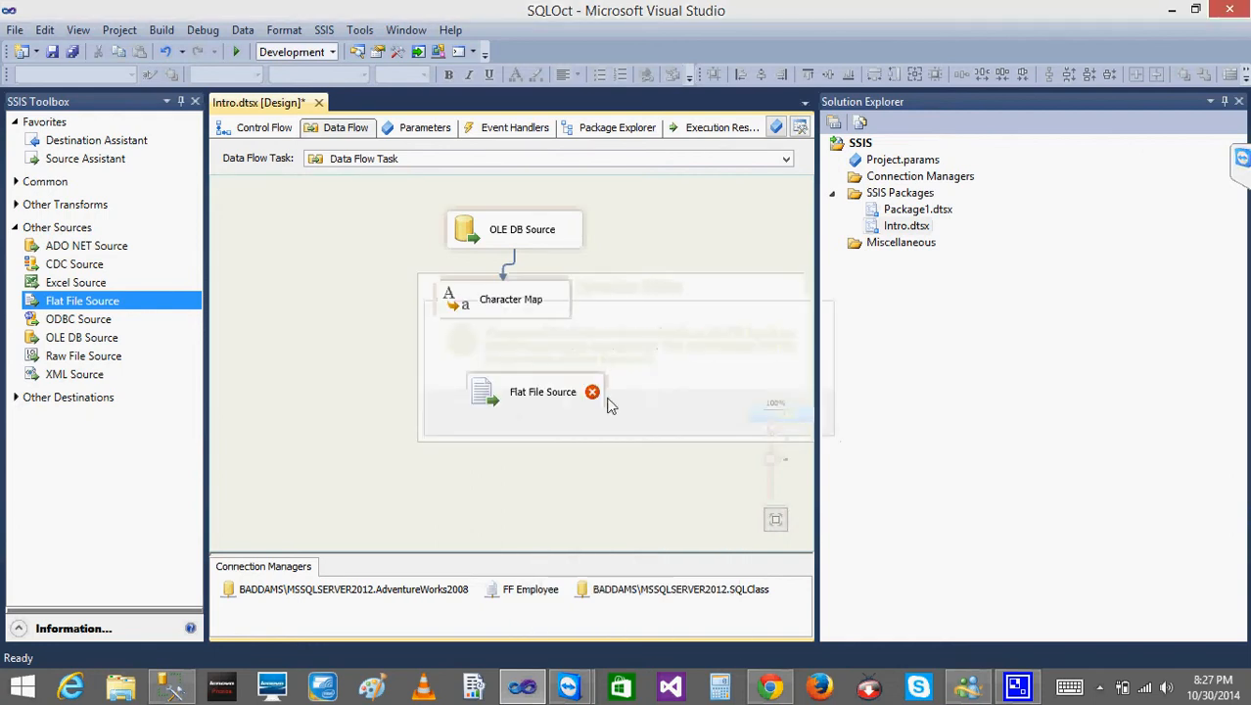
left_click(492, 392)
key("Delete")
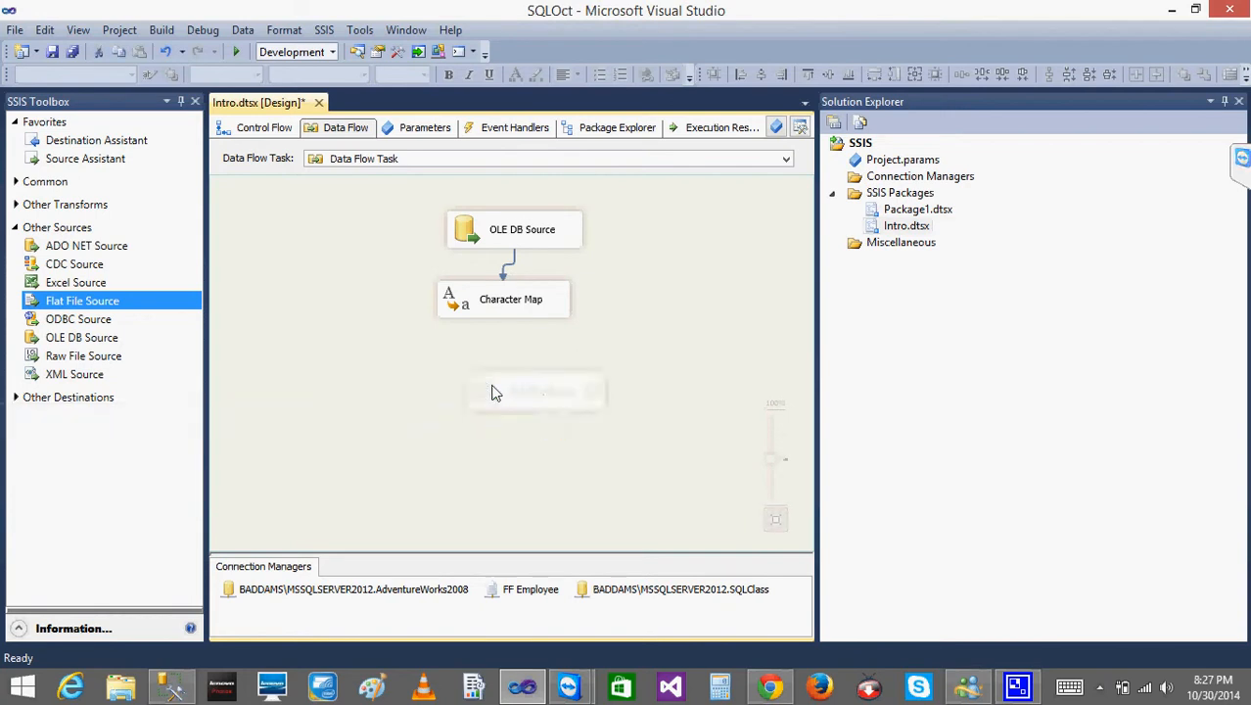
- Add a Flat File Destination below the Character Map and connect the Character Map's data output to it
left_click(15, 227)
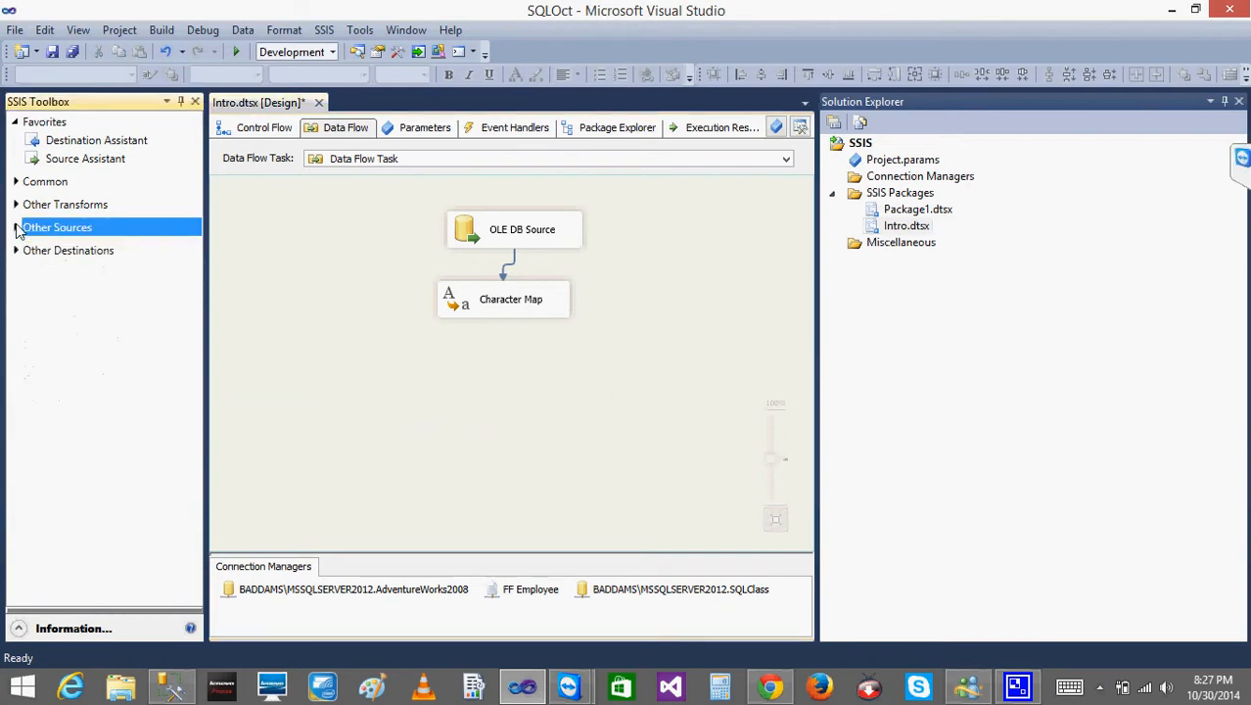
left_click(16, 252)
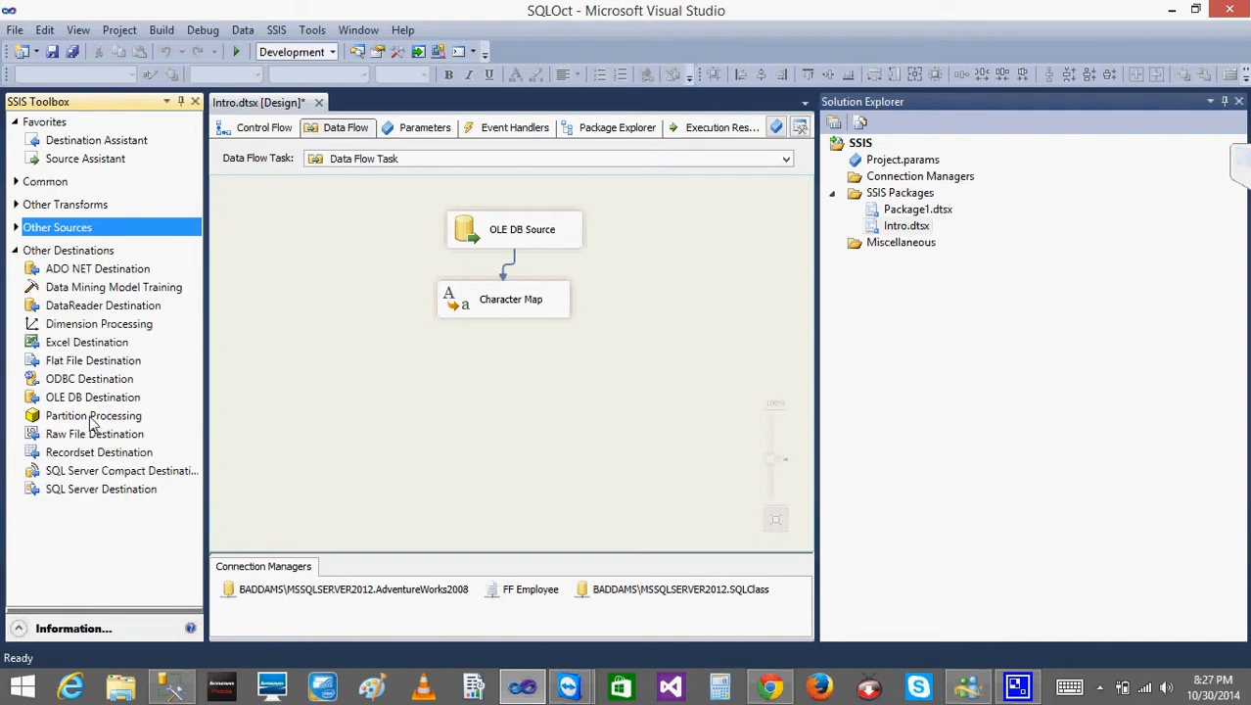
left_click_drag(85, 366, 456, 364)
left_click(512, 315)
left_click_drag(512, 318, 522, 380)
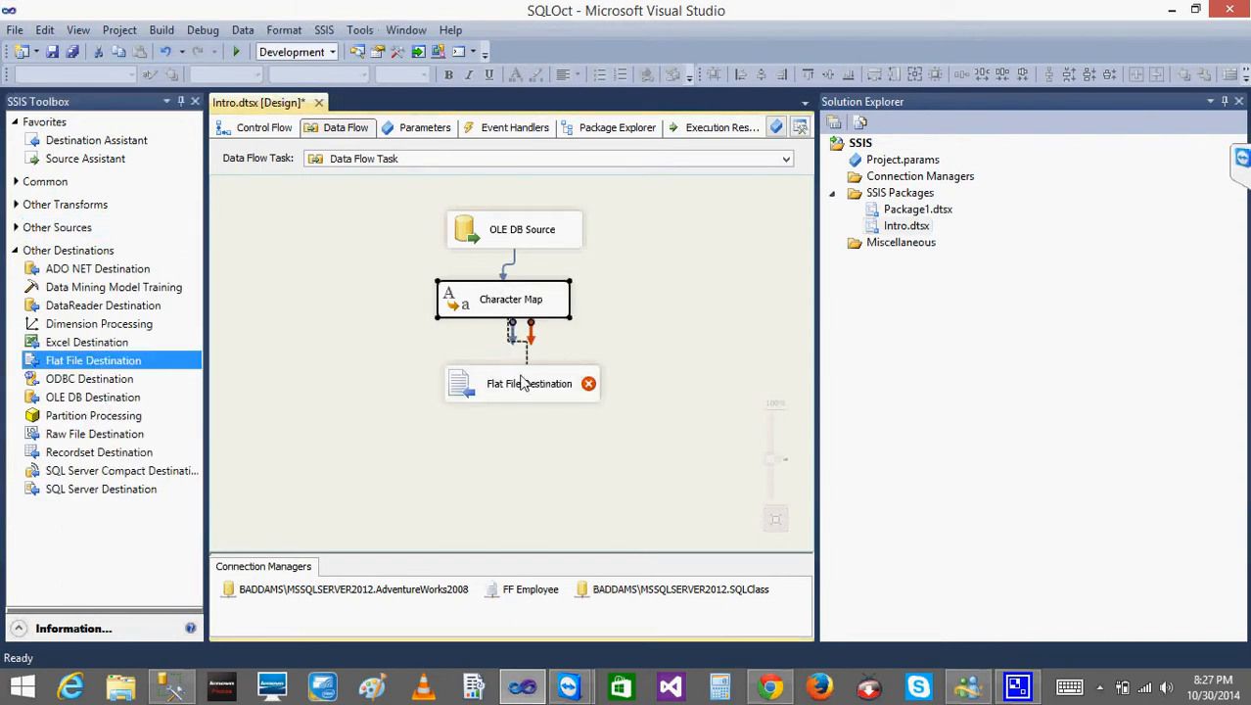
- Create a delimited flat file connection named Upper for the Flat File Destination, using the file upper.txt in the TestSSISFiles folder
double_click(522, 377)
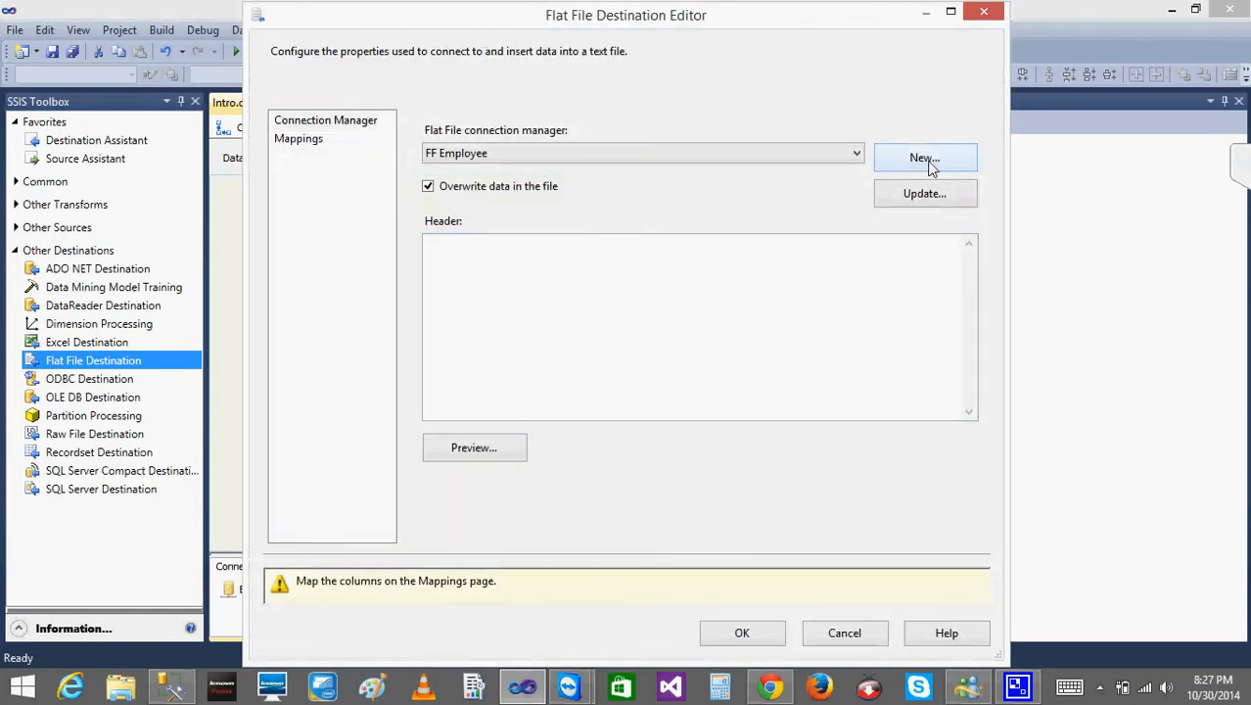
left_click(926, 160)
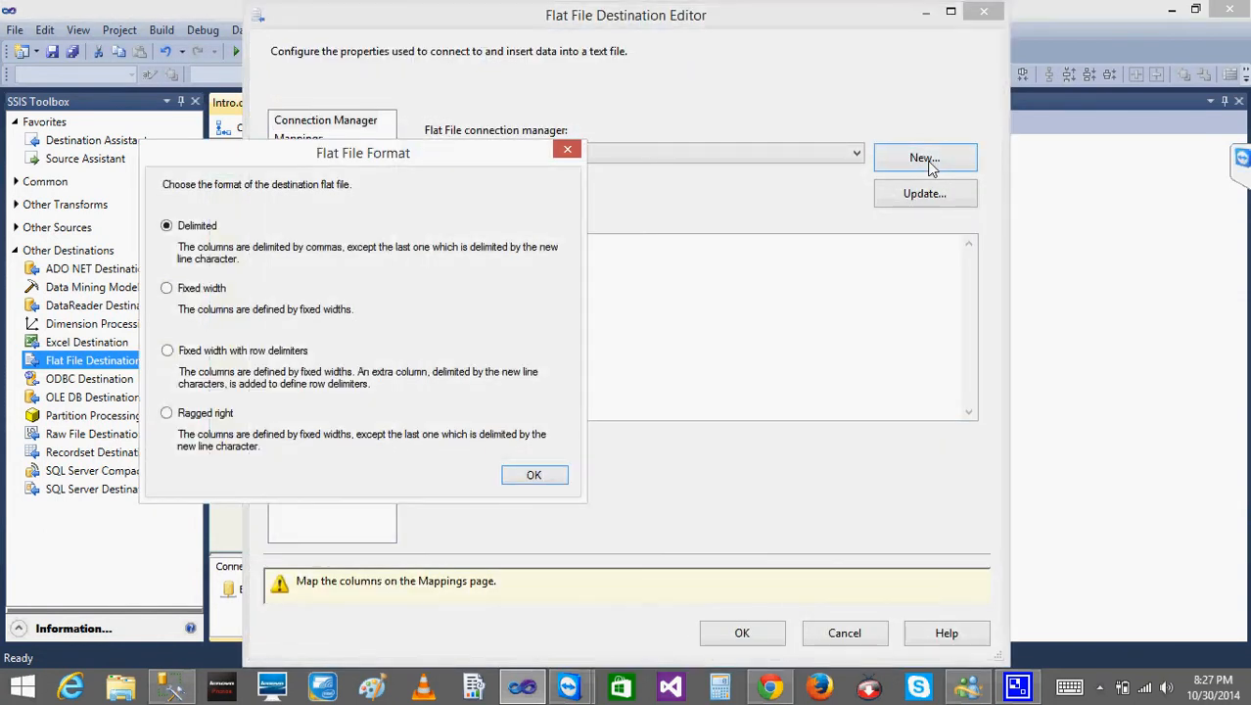
left_click(556, 479)
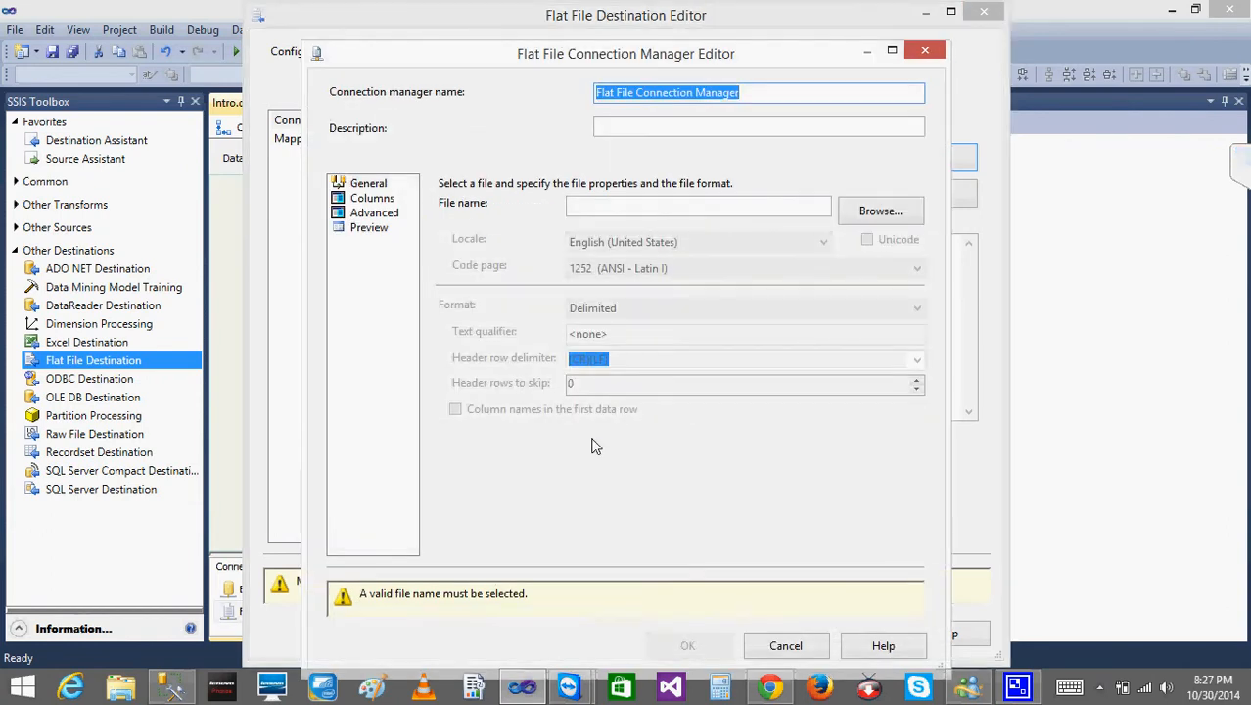
type("Upp")
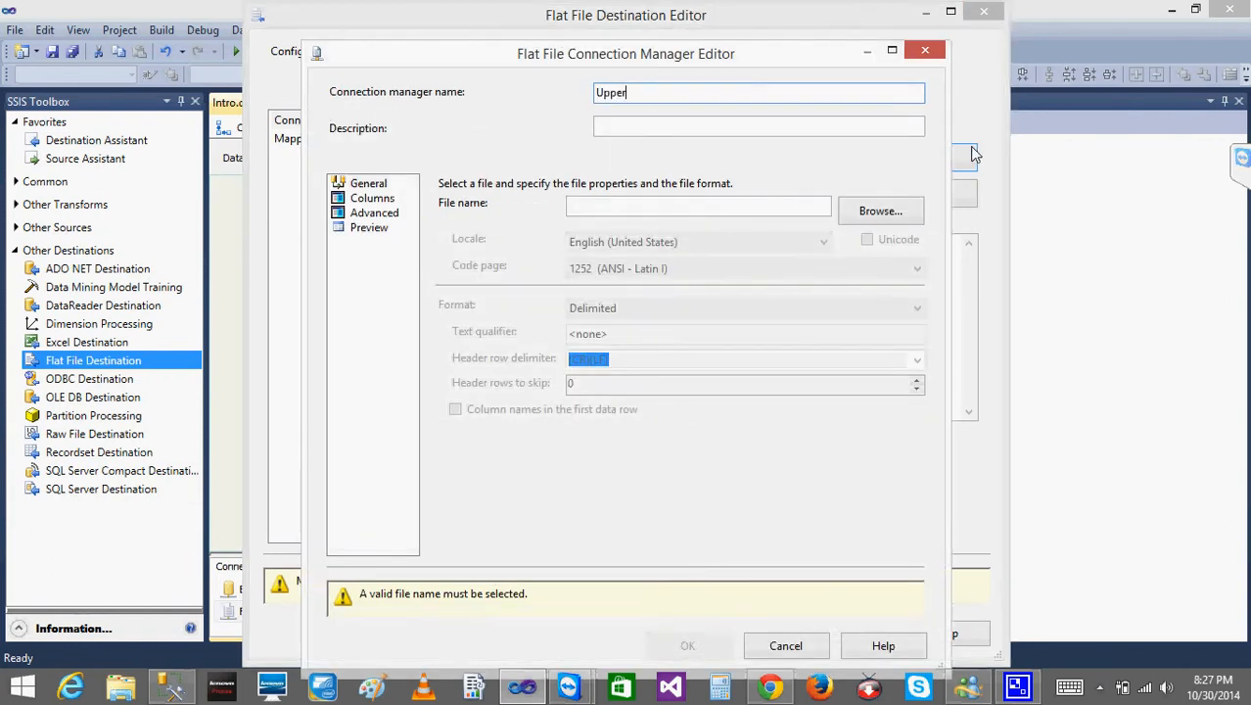
left_click(880, 212)
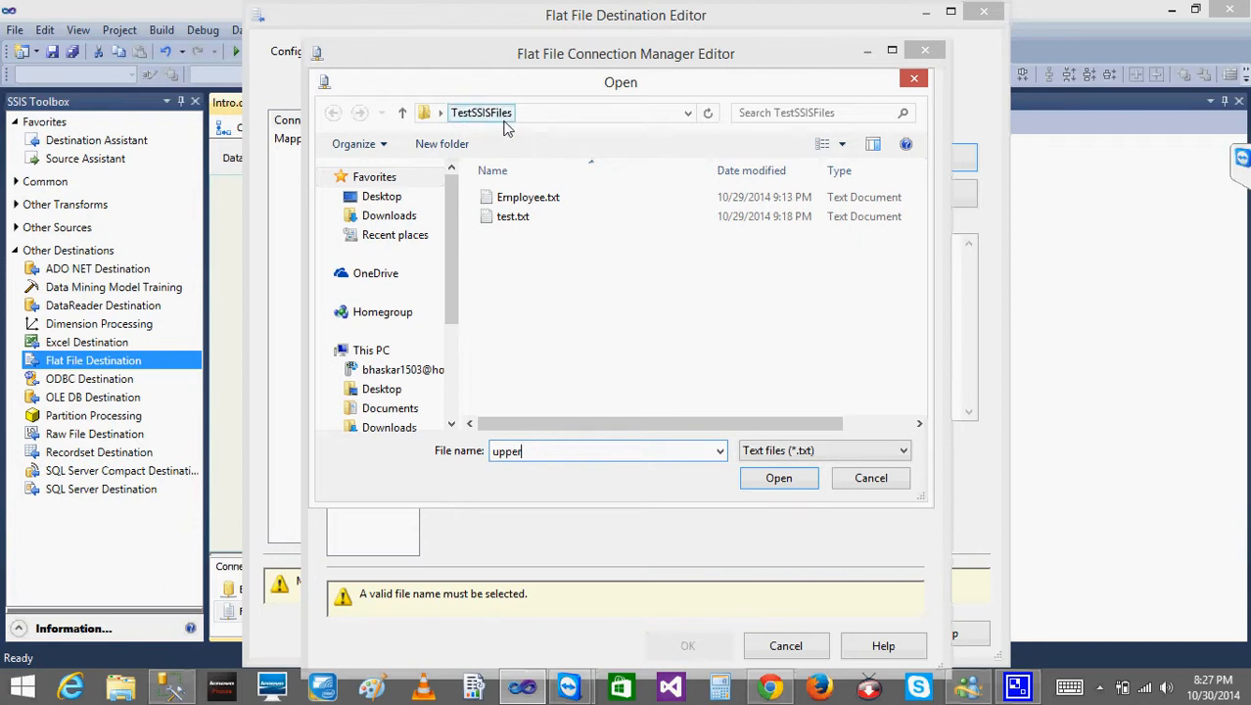
left_click(776, 486)
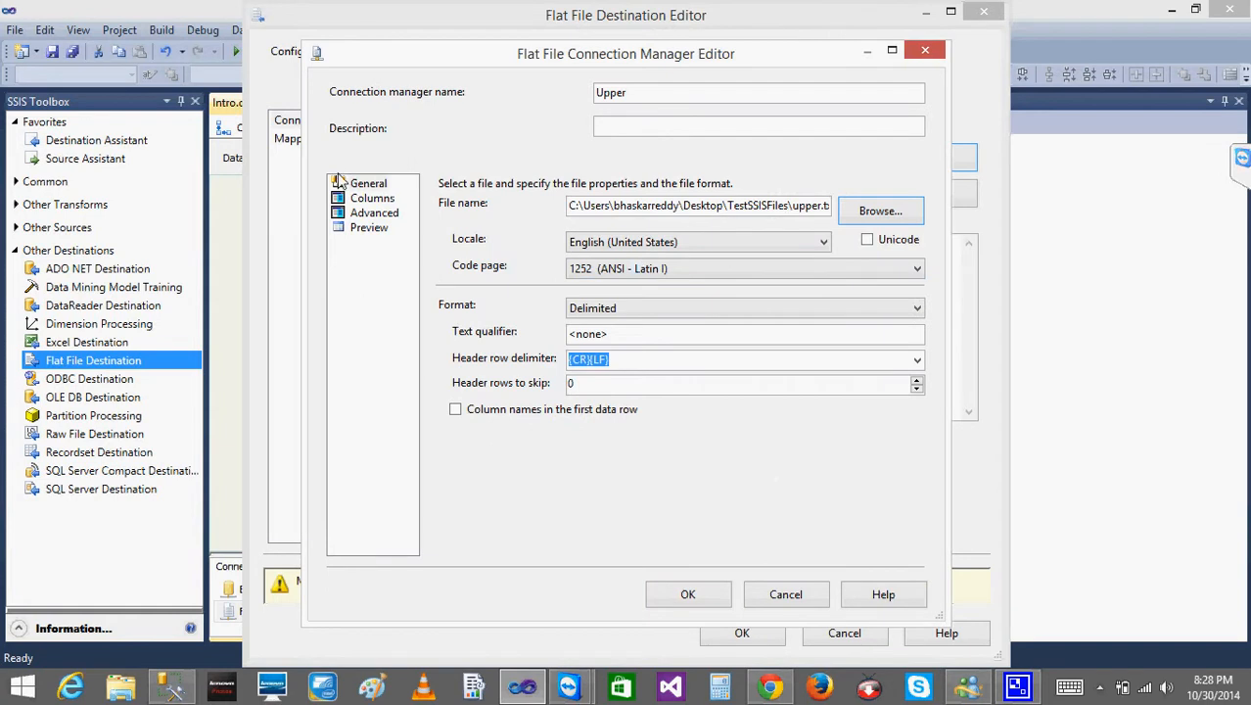
- Review the Upper connection's column properties, save the connection, and accept the destination mappings for EmpId, EmpState and Copy of EmpState
left_click(362, 199)
left_click(382, 215)
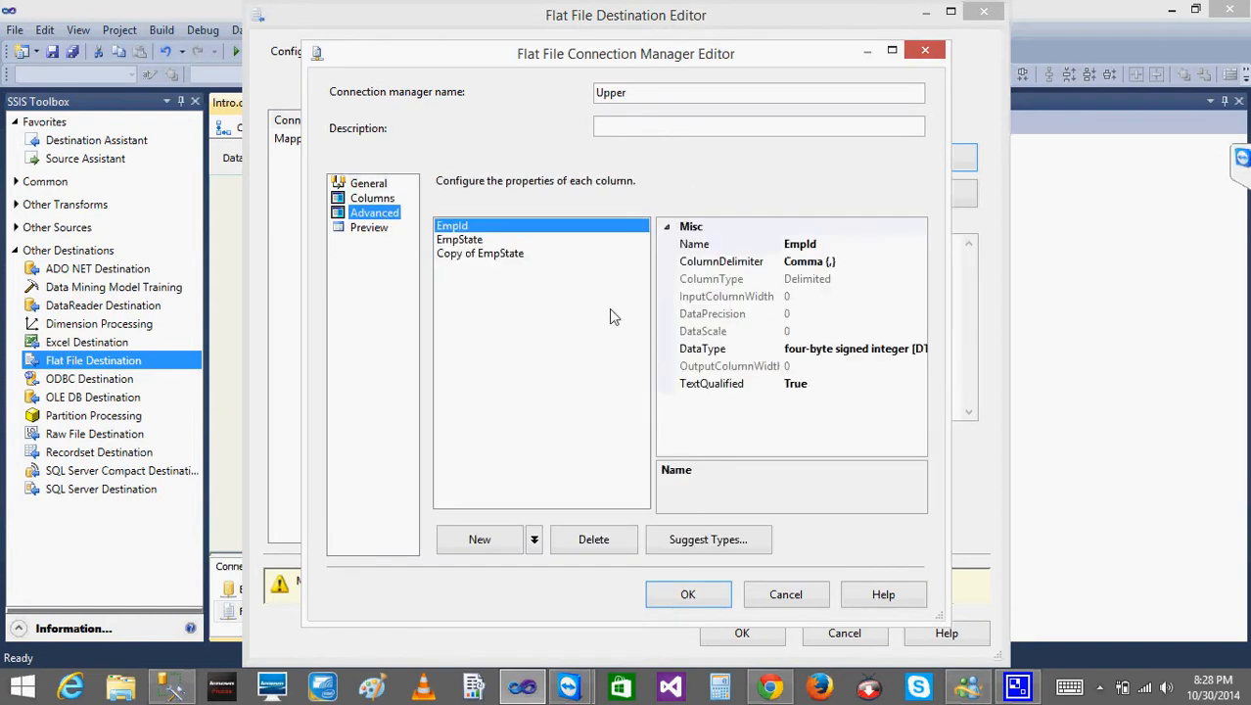
left_click(674, 598)
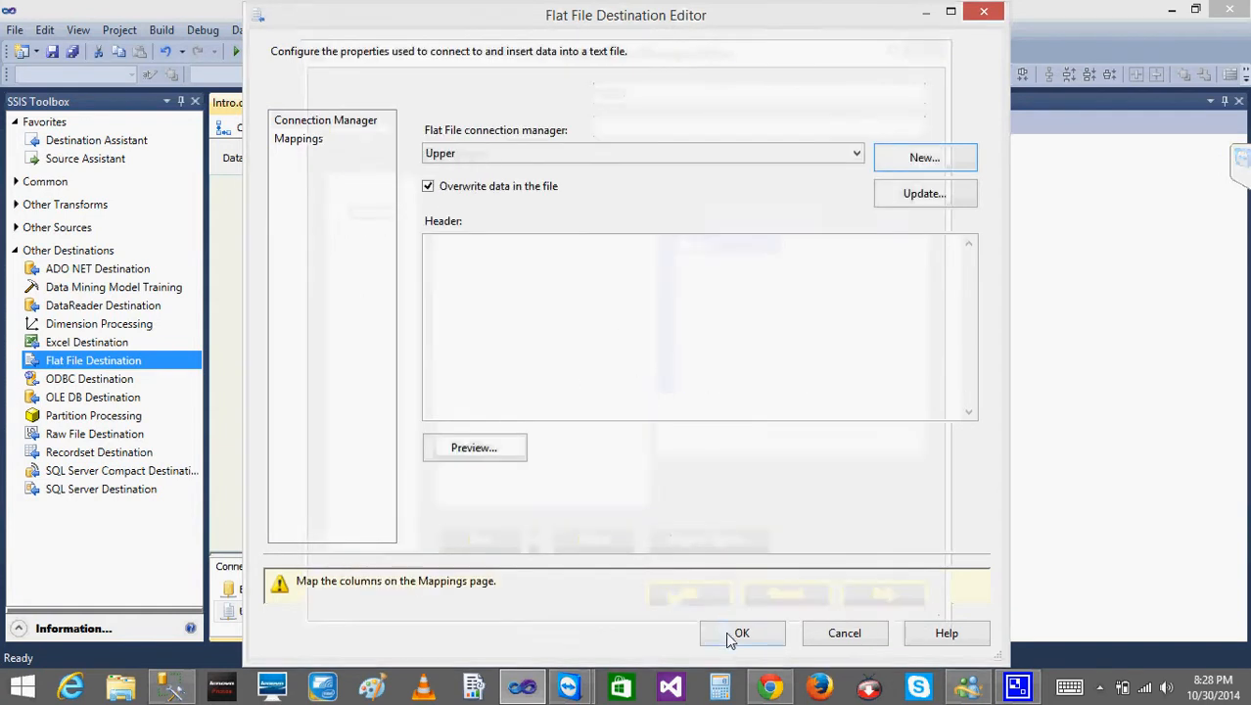
left_click(297, 140)
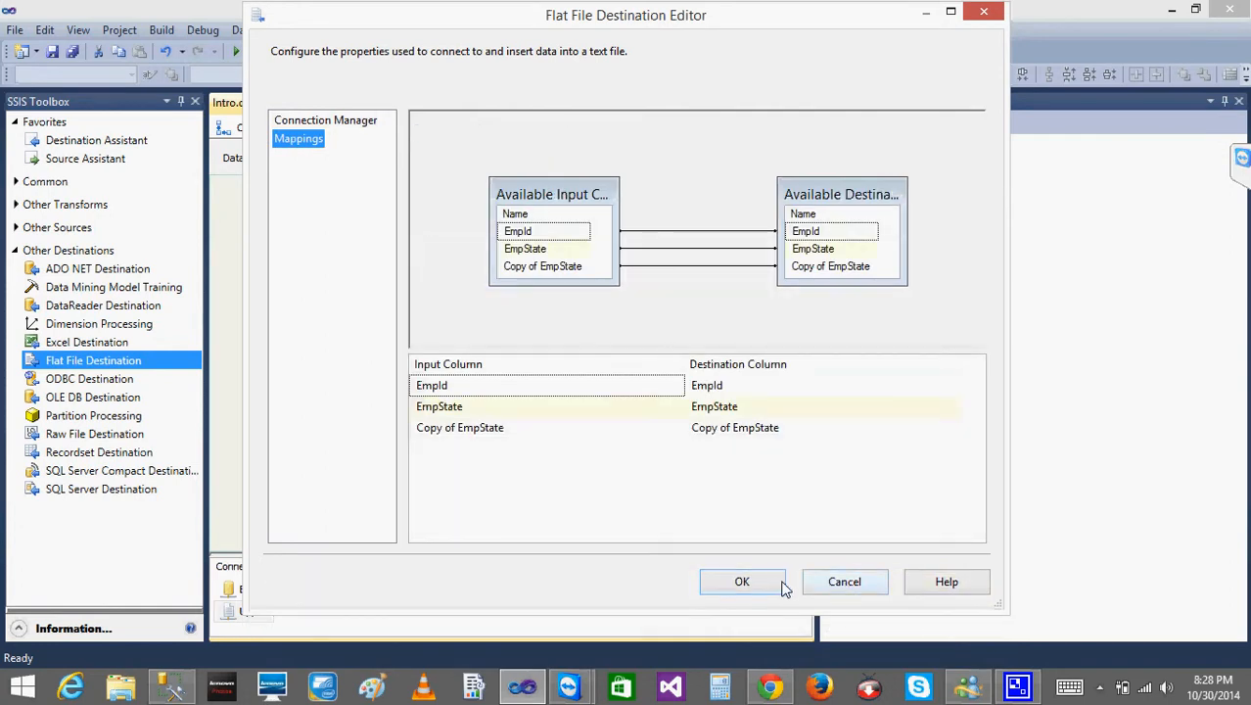
left_click(780, 585)
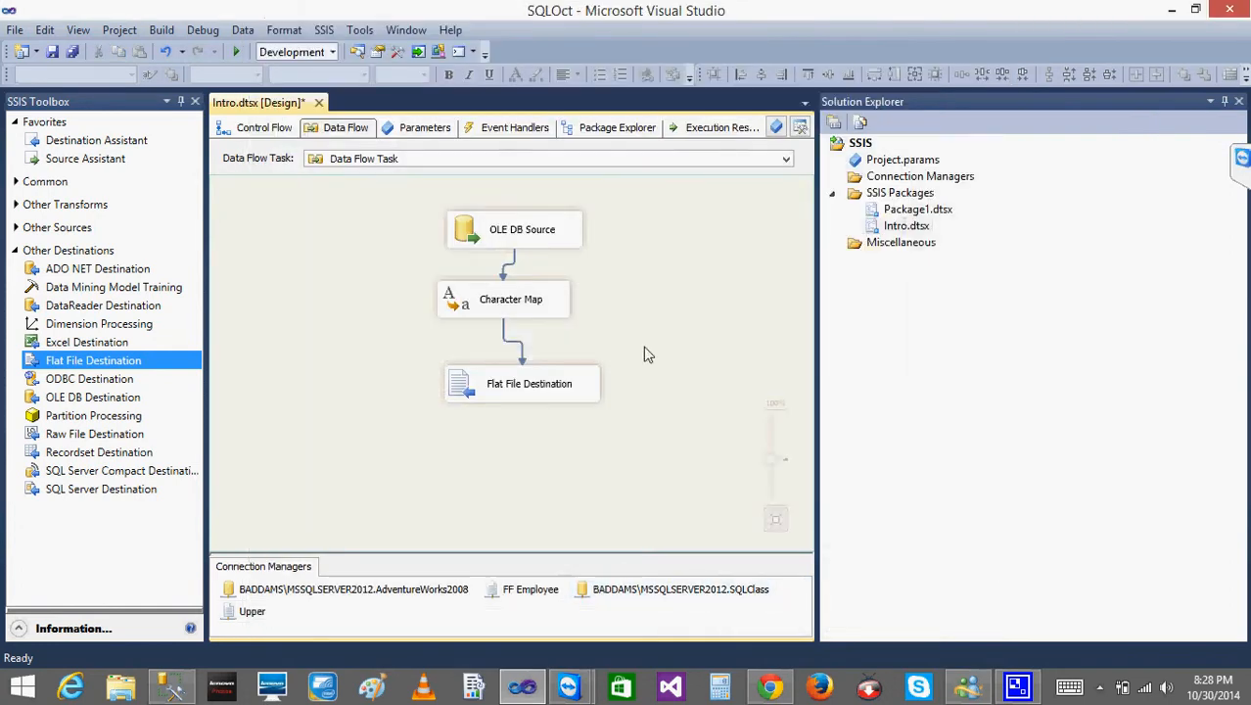
double_click(489, 299)
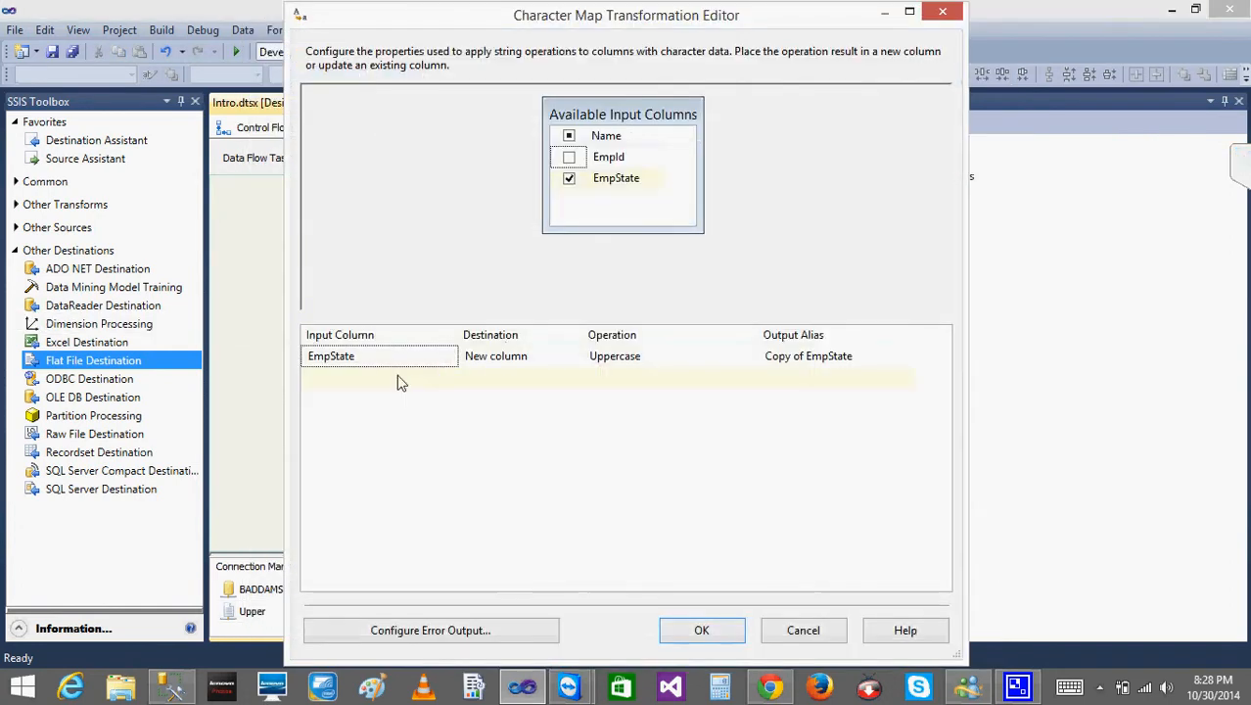
left_click(806, 356)
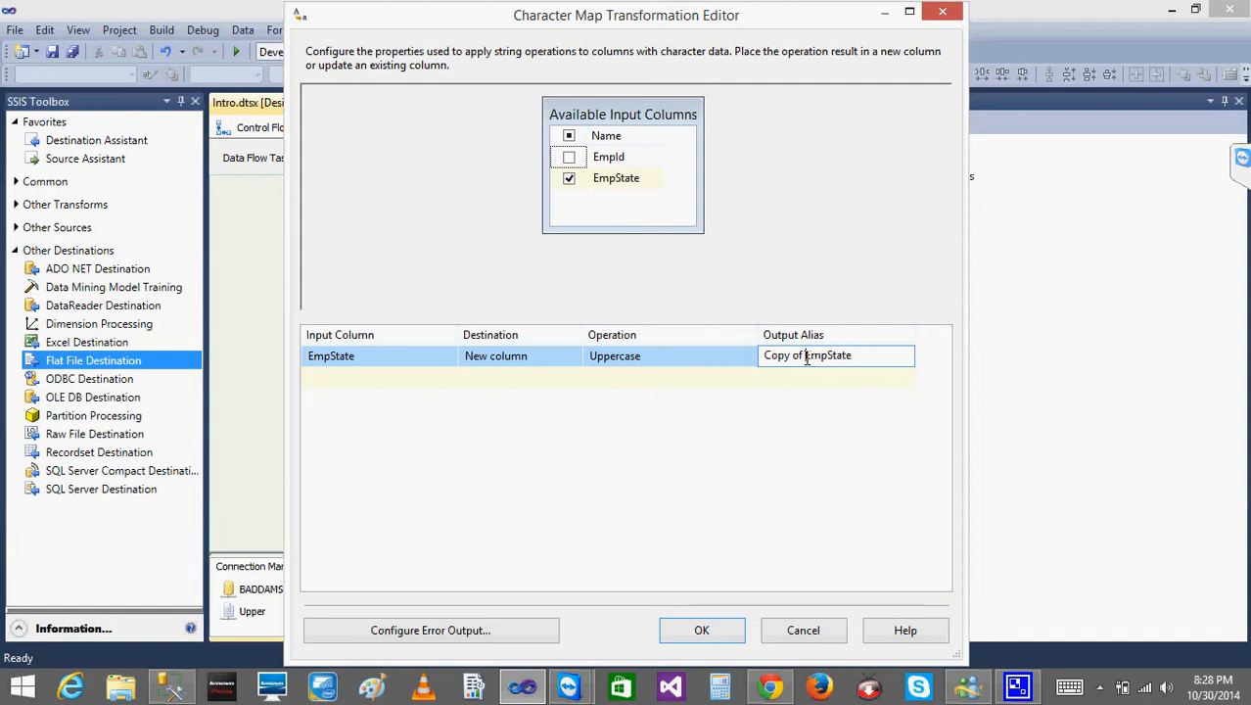
key("BackSpace")
key("BackSpace")
key("BackSpace")
key("BackSpace")
key("BackSpace")
key("BackSpace")
key("BackSpace")
key("BackSpace")
left_click(805, 631)
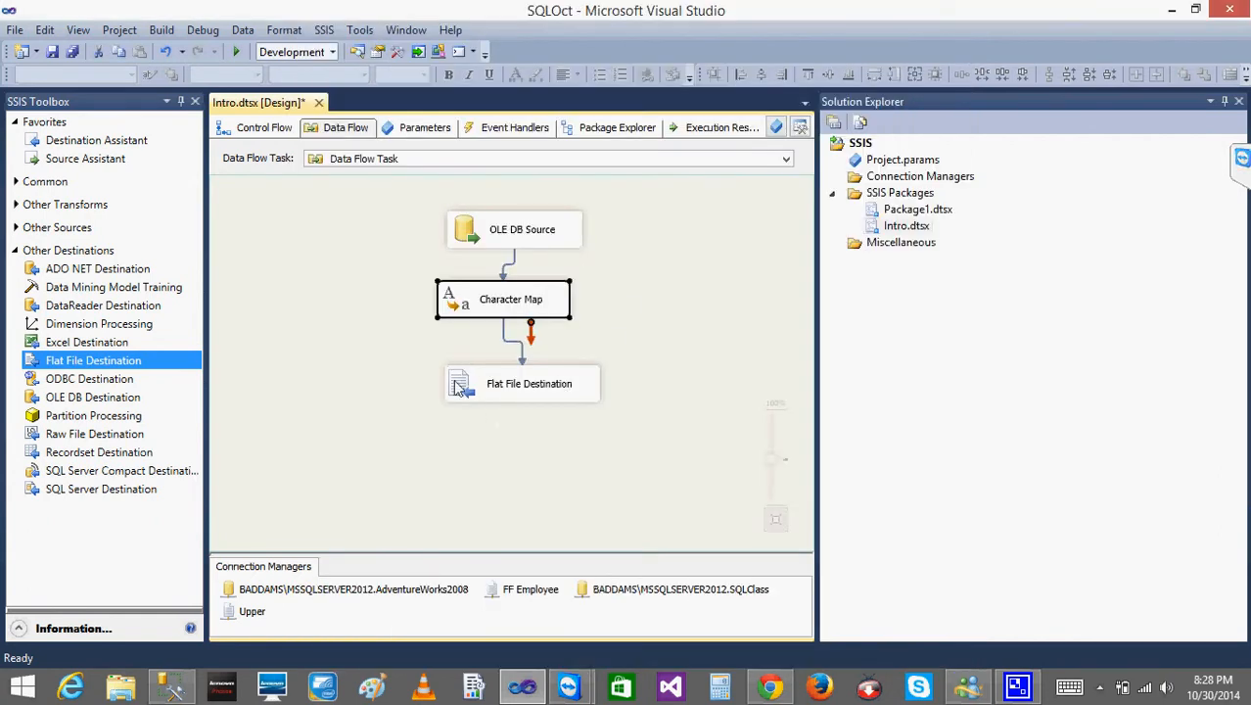
- Examine the OLE DB Source's columns and the Character Map's EmpState settings without changing them
double_click(494, 234)
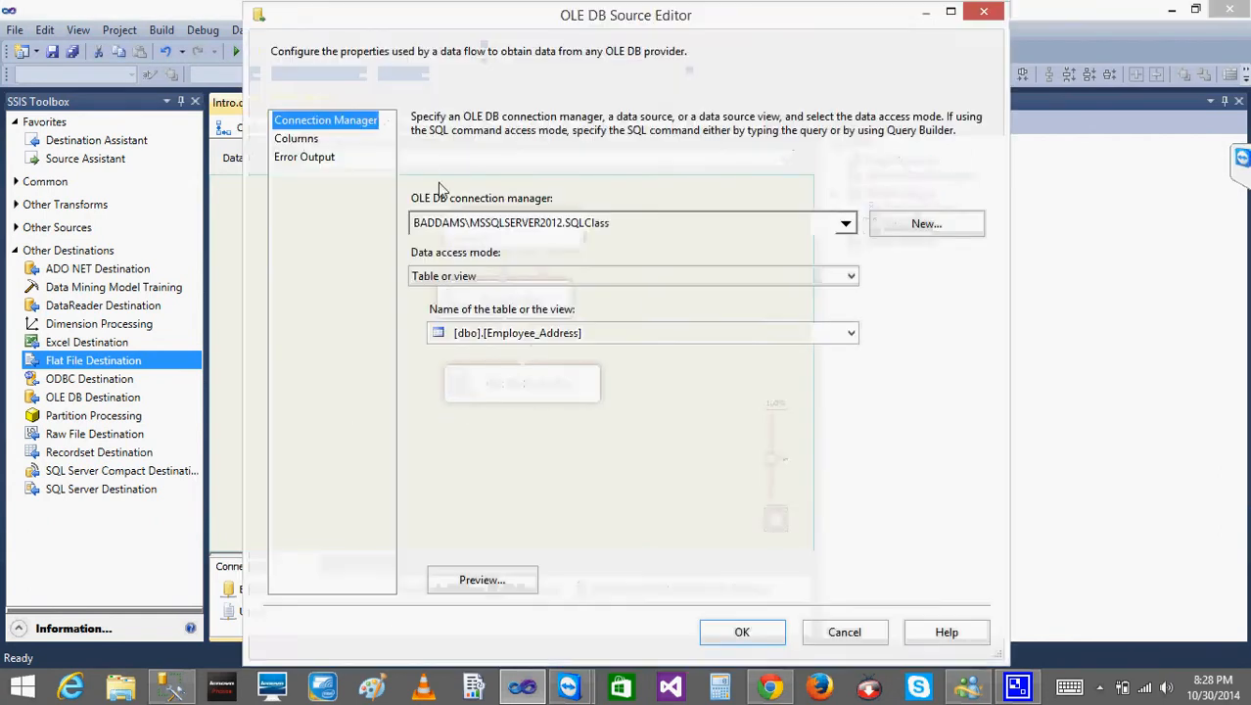
left_click(316, 143)
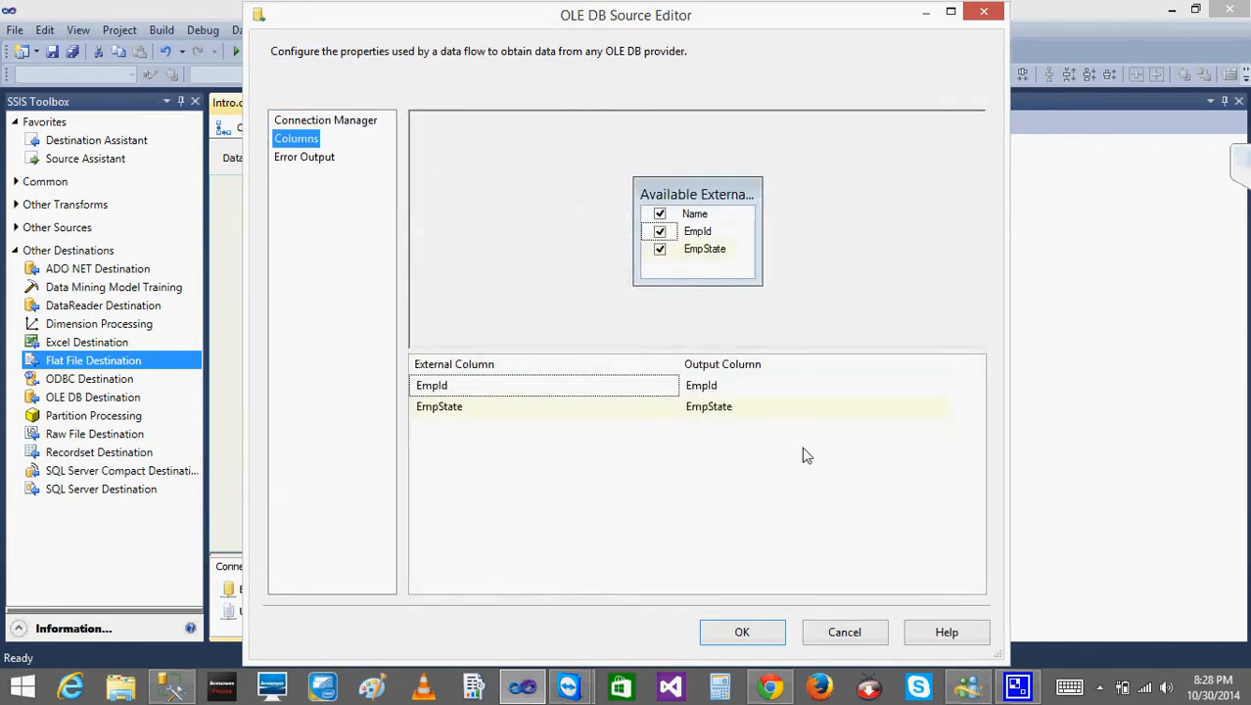
left_click(846, 628)
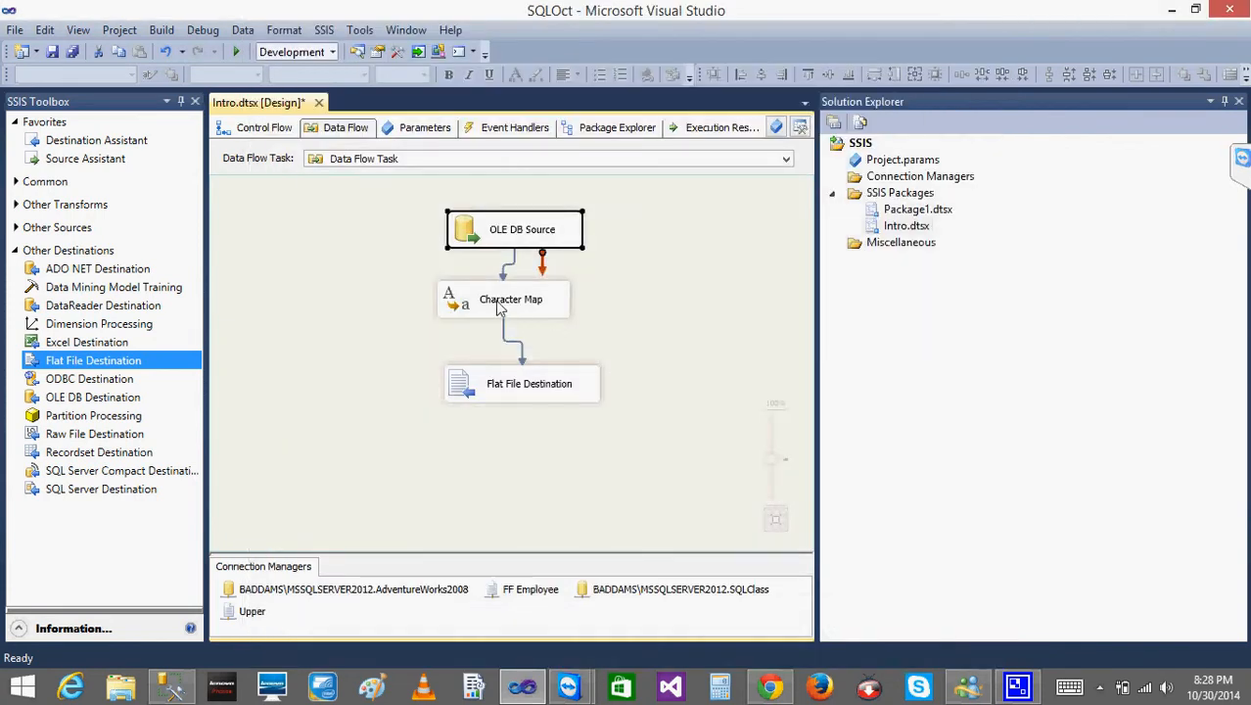
double_click(497, 306)
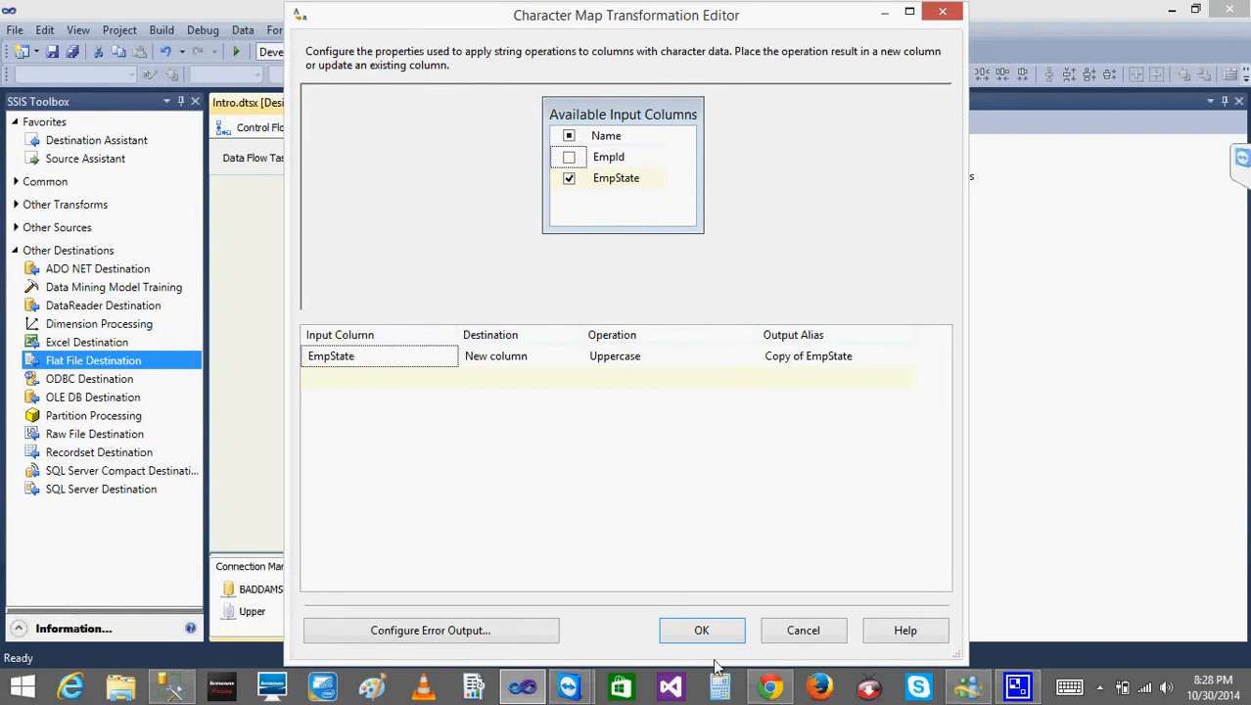
left_click(804, 626)
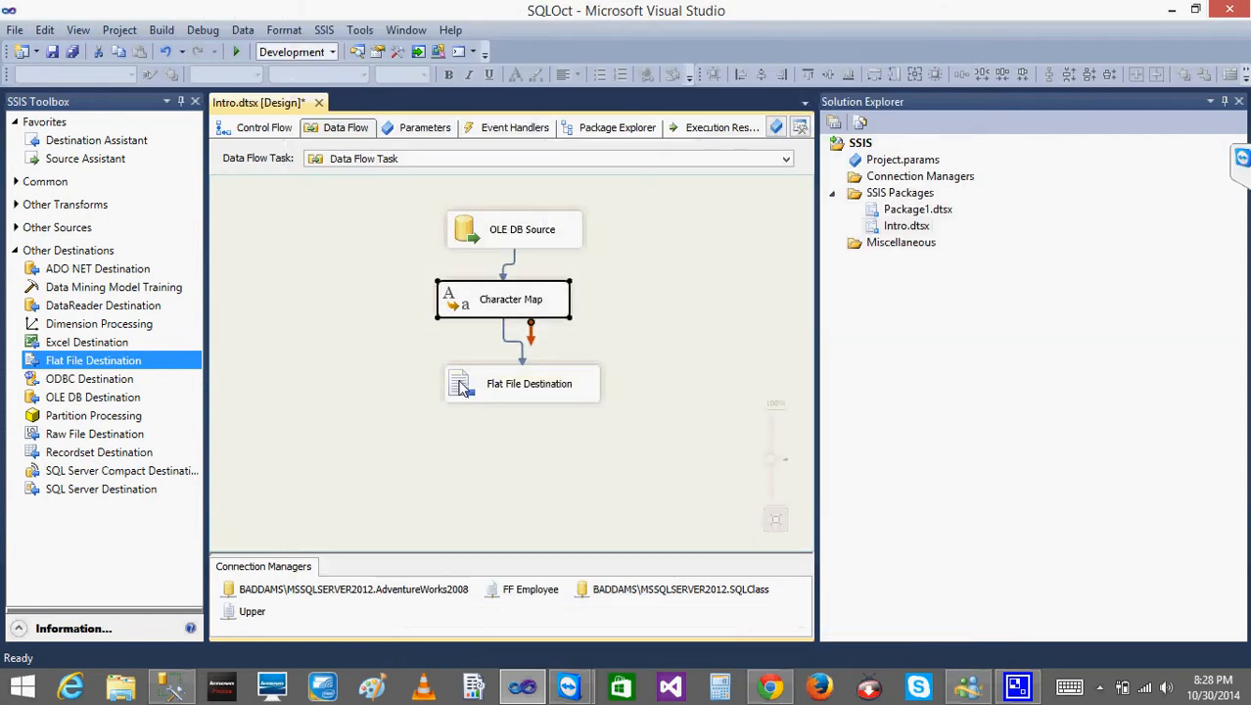
- Check the Flat File Destination's column mappings for EmpId, EmpState and Copy of EmpState
double_click(462, 388)
left_click(299, 140)
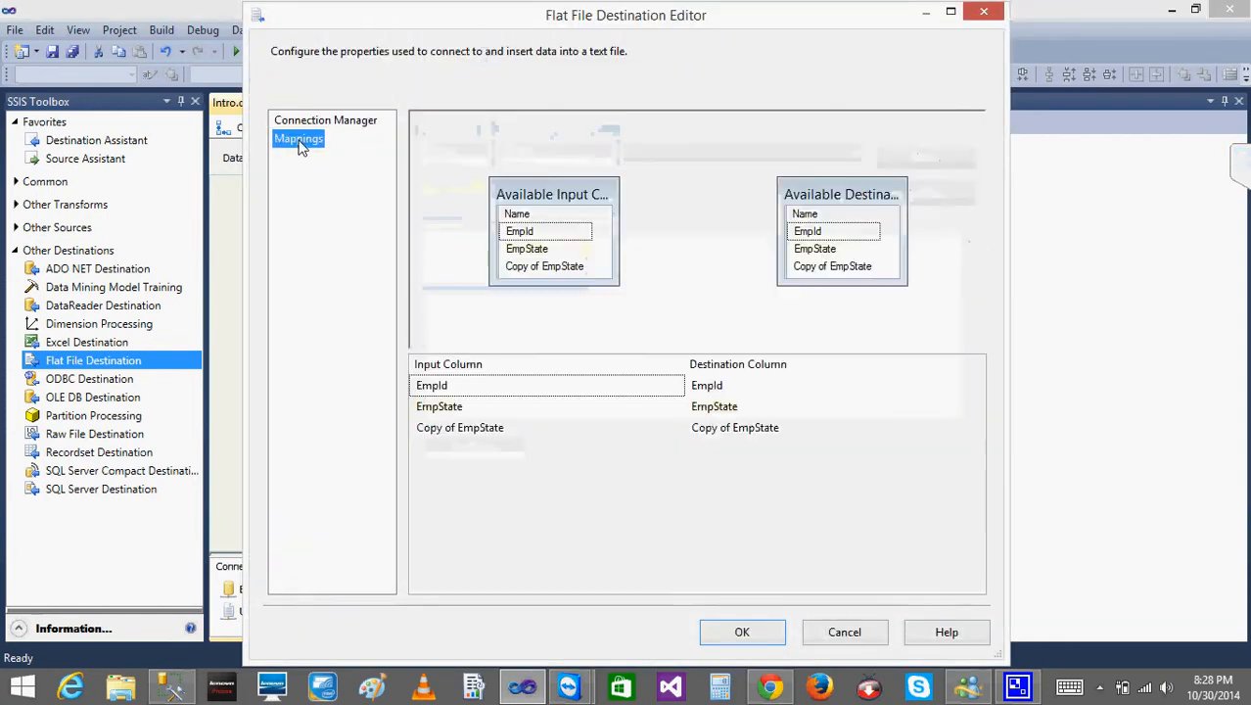
left_click(451, 385)
left_click(461, 404)
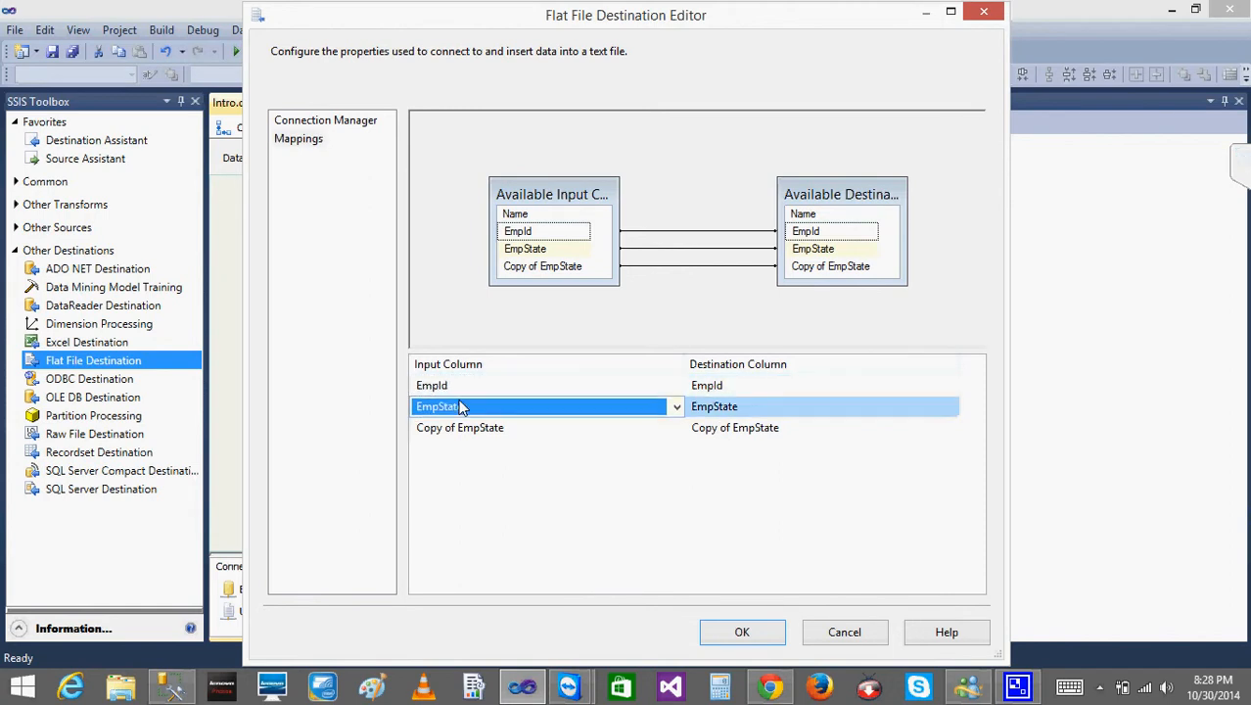
left_click(520, 427)
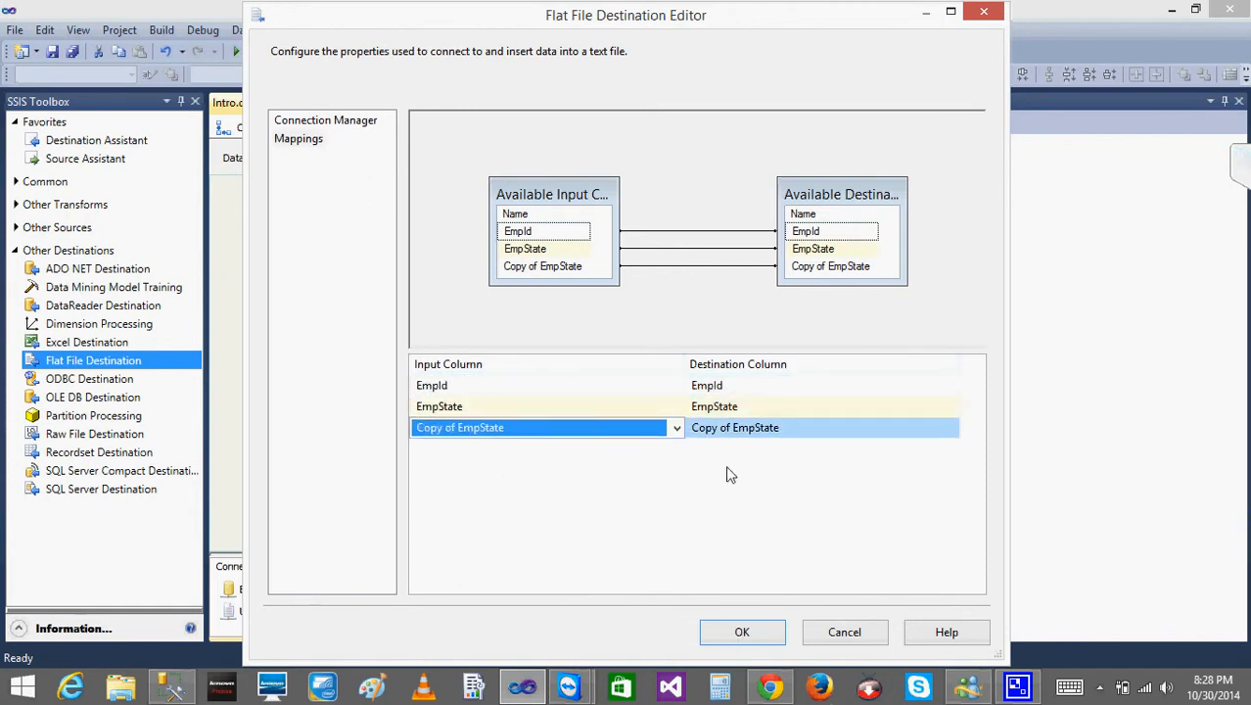
left_click(741, 631)
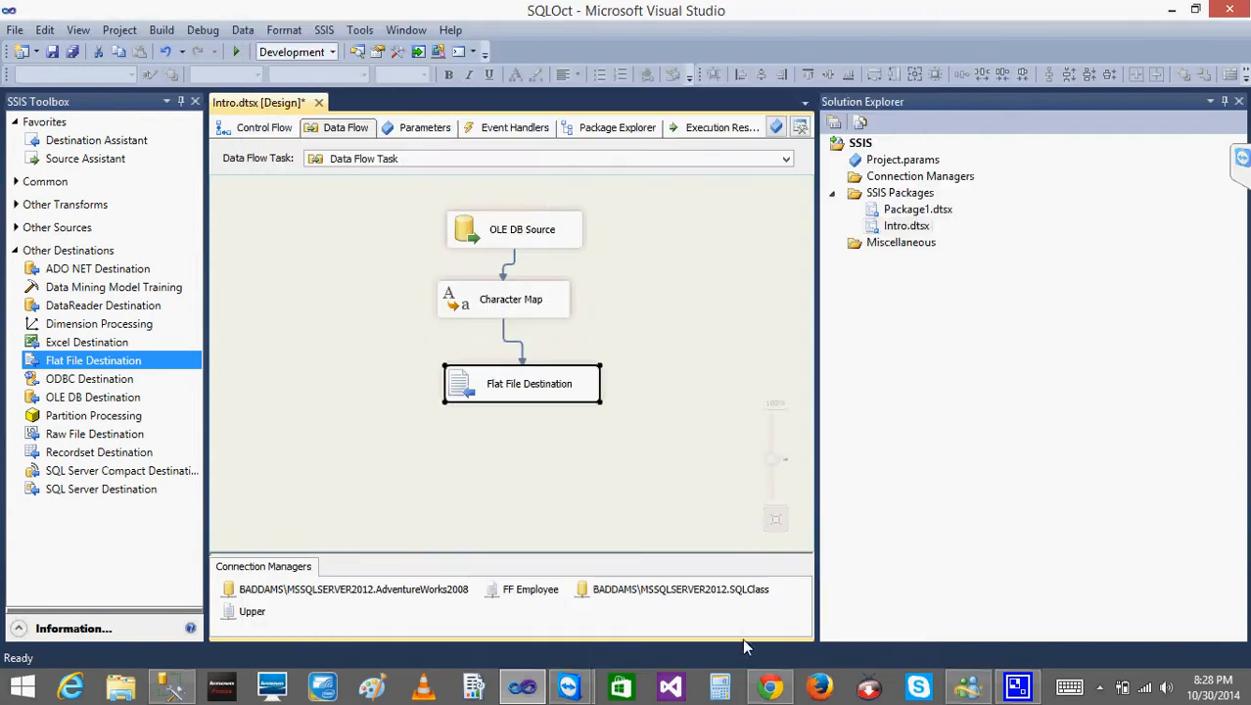
- Execute the Data Flow Task from the package's control flow
left_click(241, 133)
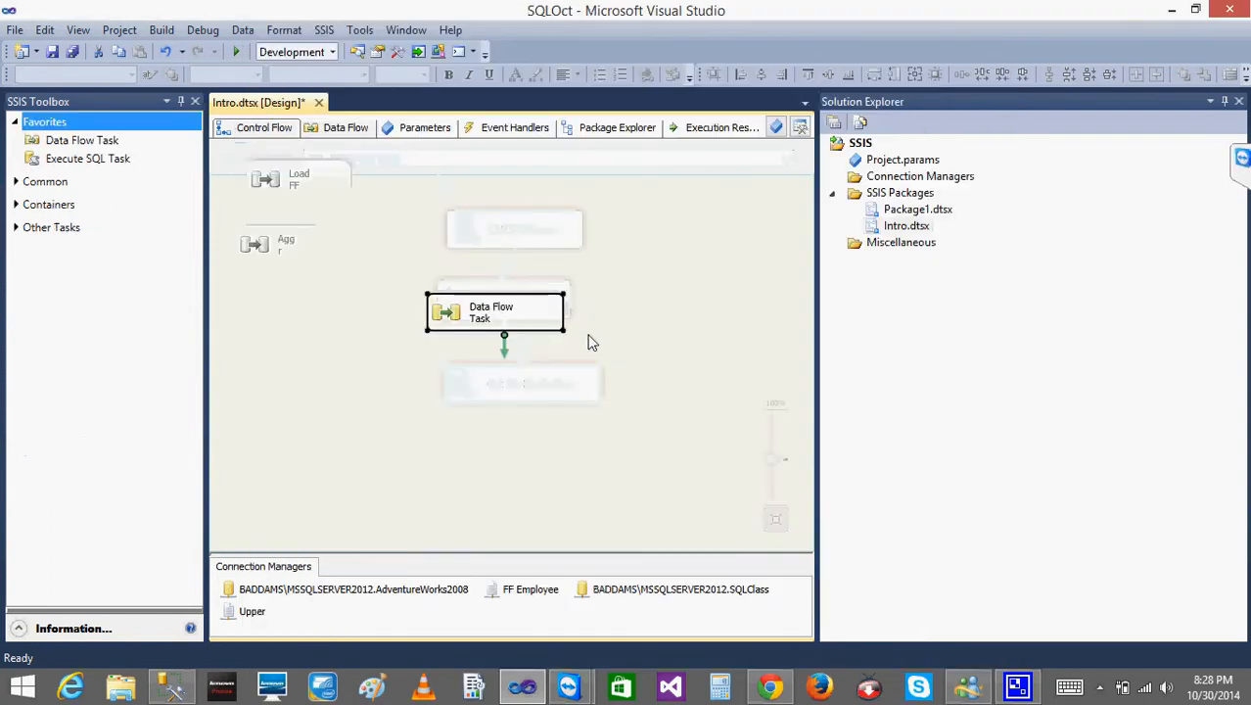
right_click(479, 309)
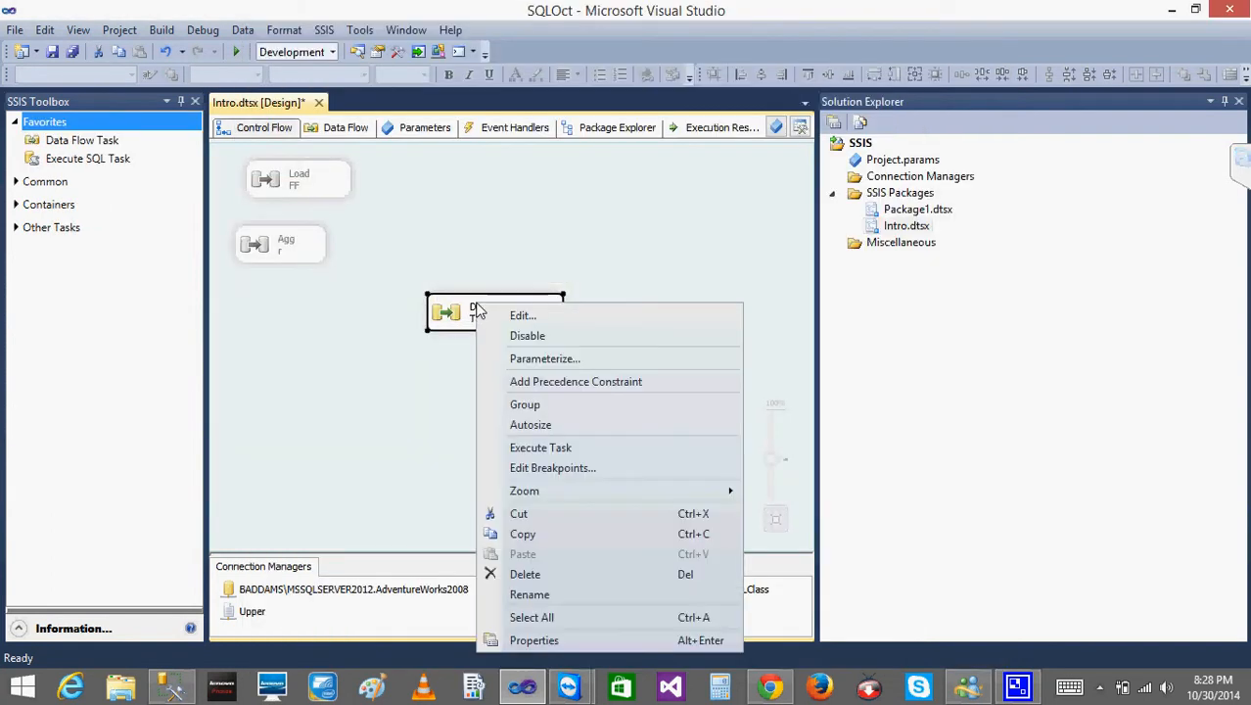
left_click(549, 456)
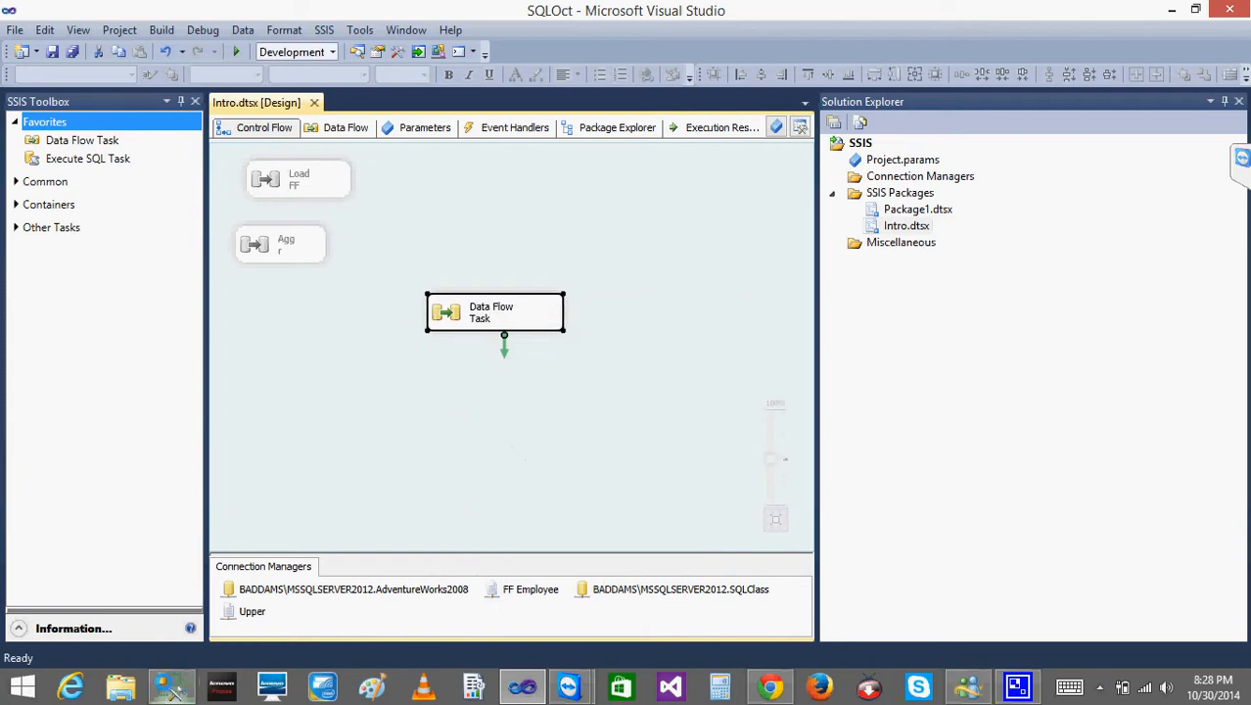
- Switch to File Explorer and open upper.txt in the TestSSISFiles folder on the Desktop
left_click(119, 688)
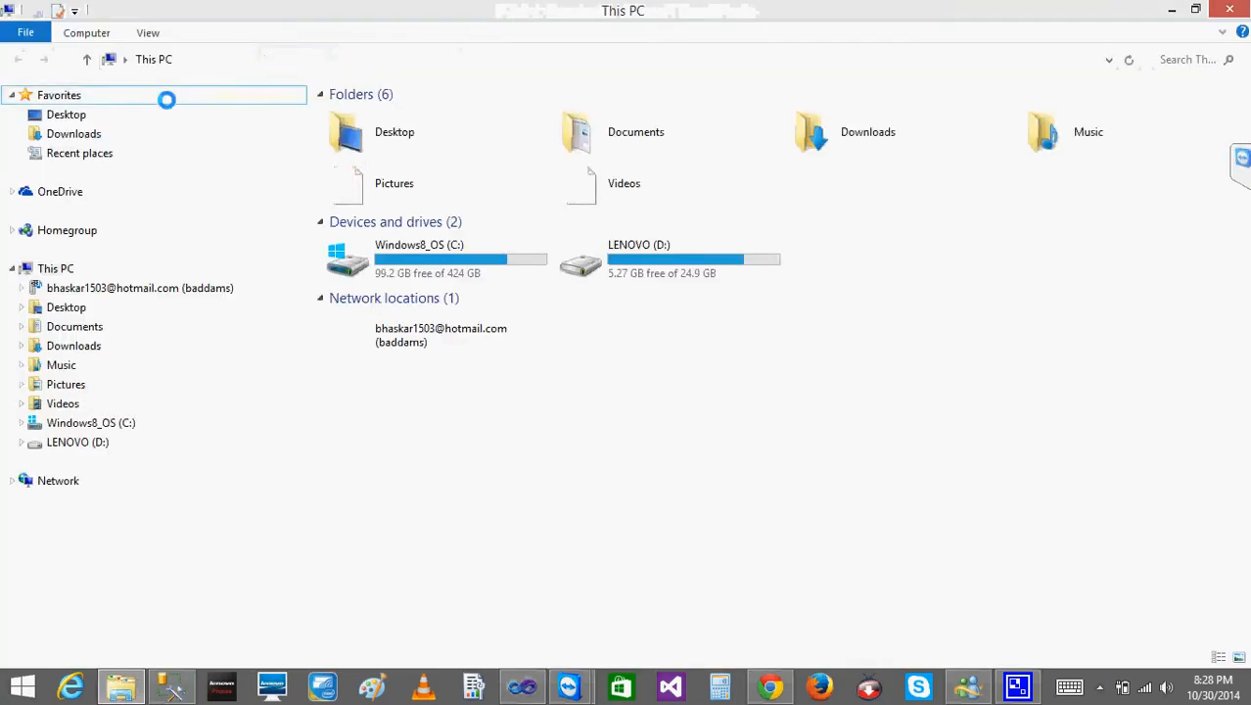
left_click(62, 112)
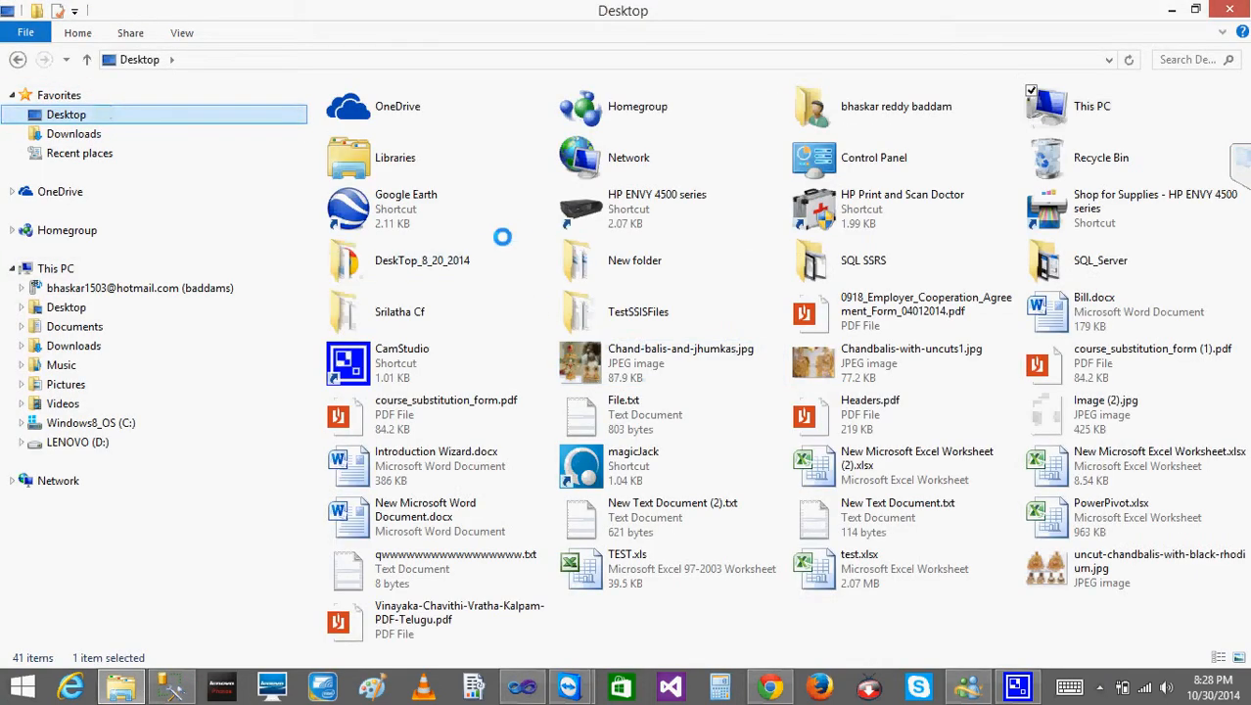
double_click(655, 313)
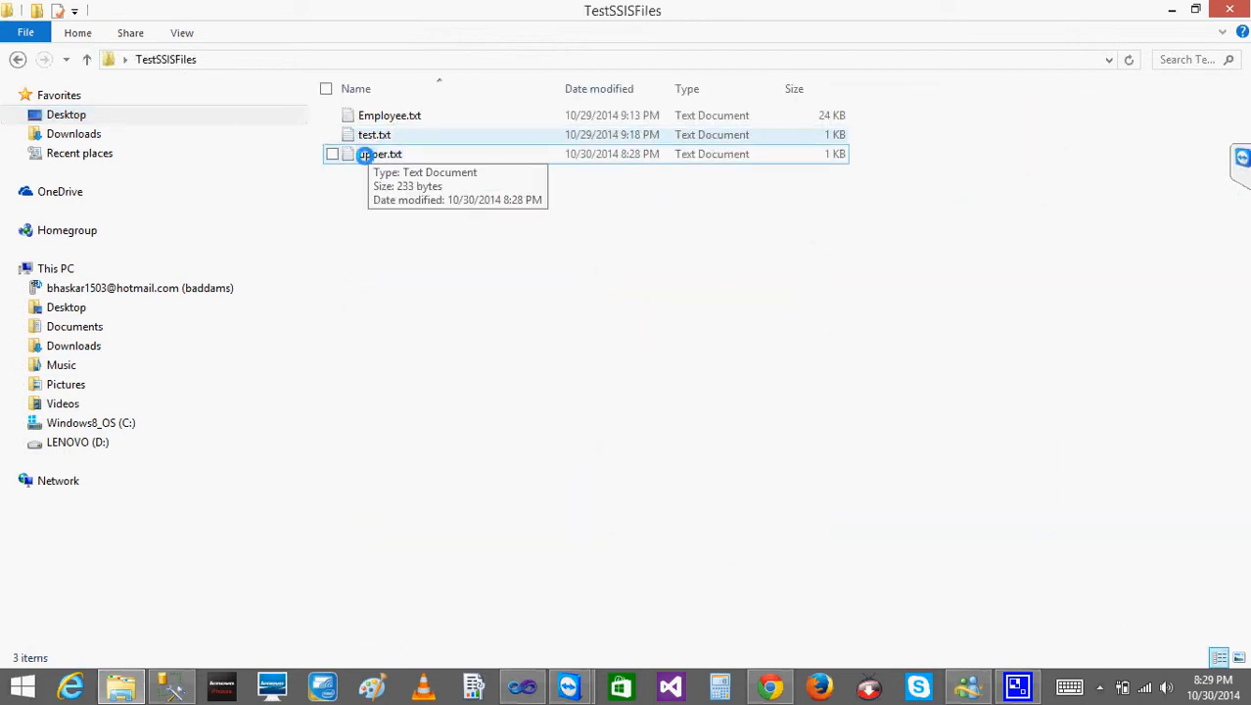
double_click(377, 154)
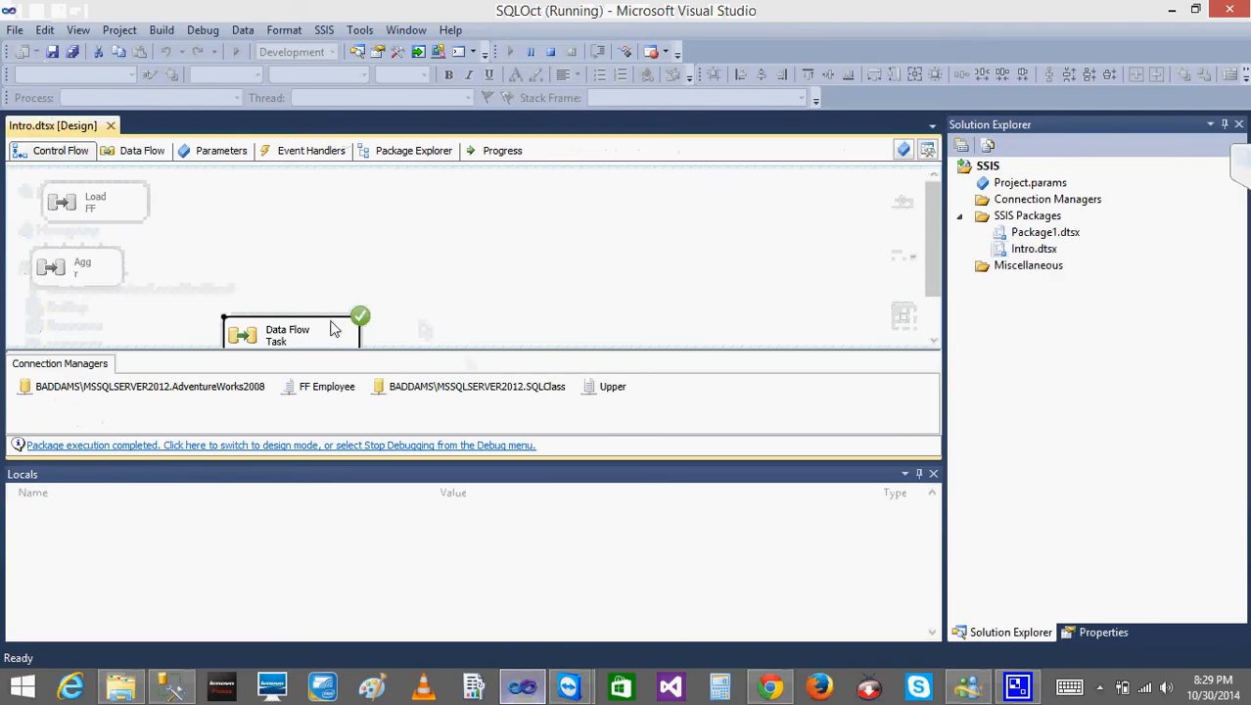
- Check the Data Flow Task's execution status and stop debugging the package
left_click(932, 344)
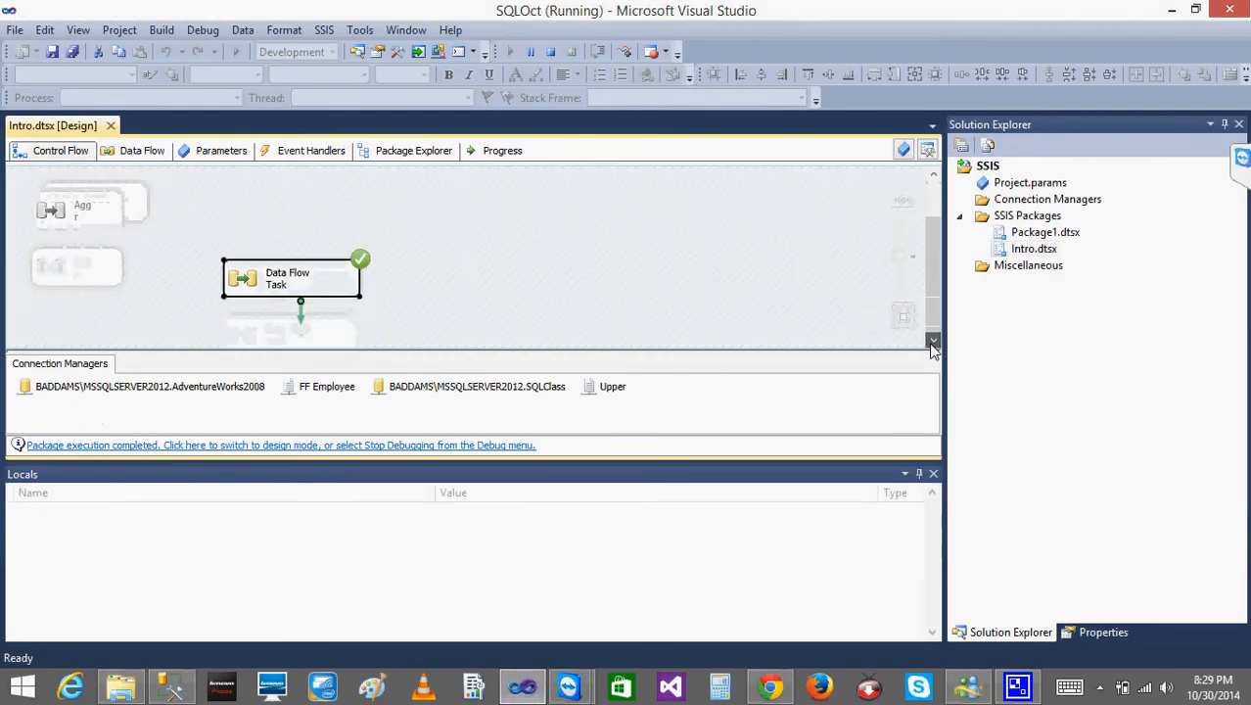
left_click(551, 54)
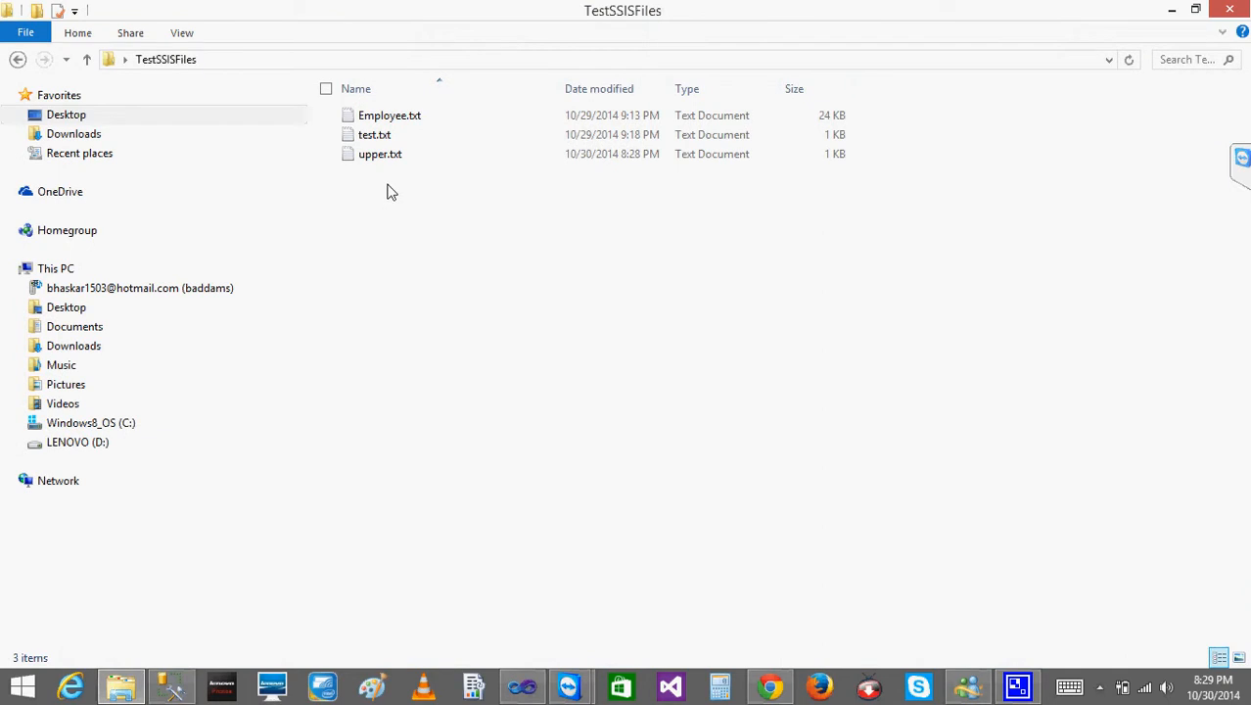
- Open upper.txt in Notepad, compare the original and uppercase state values, close it, and return to Visual Studio
double_click(387, 159)
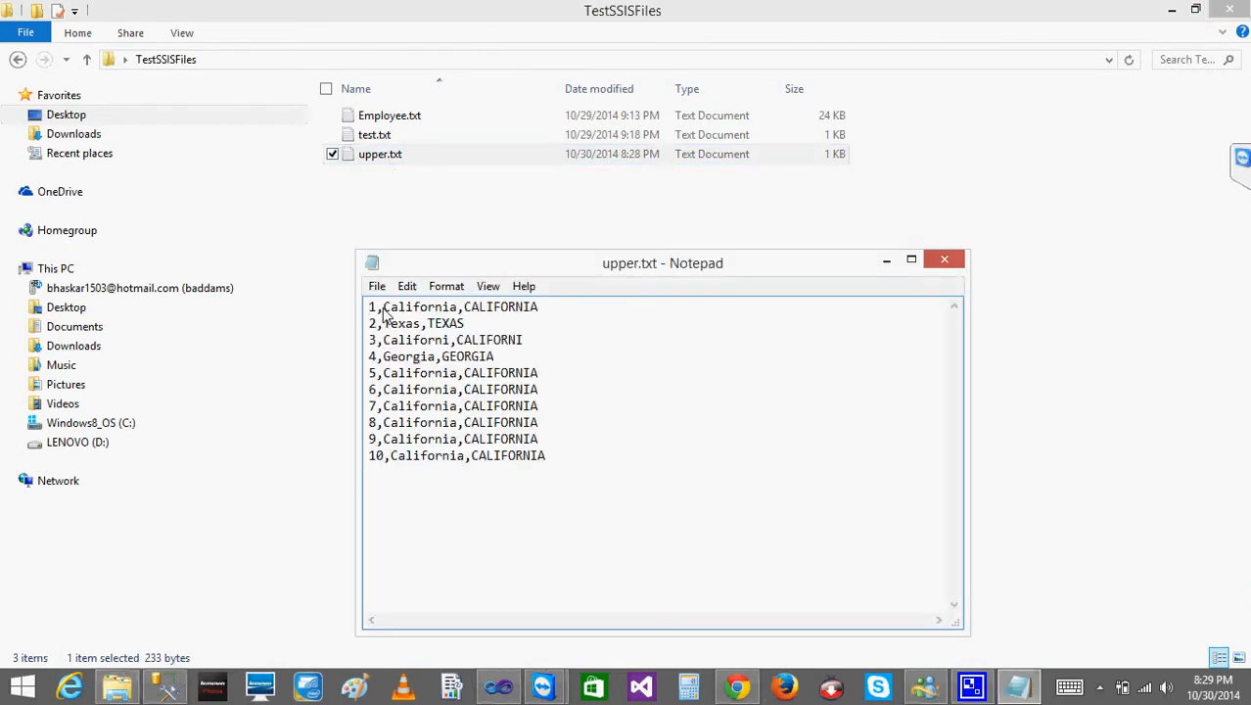
left_click_drag(384, 311, 567, 308)
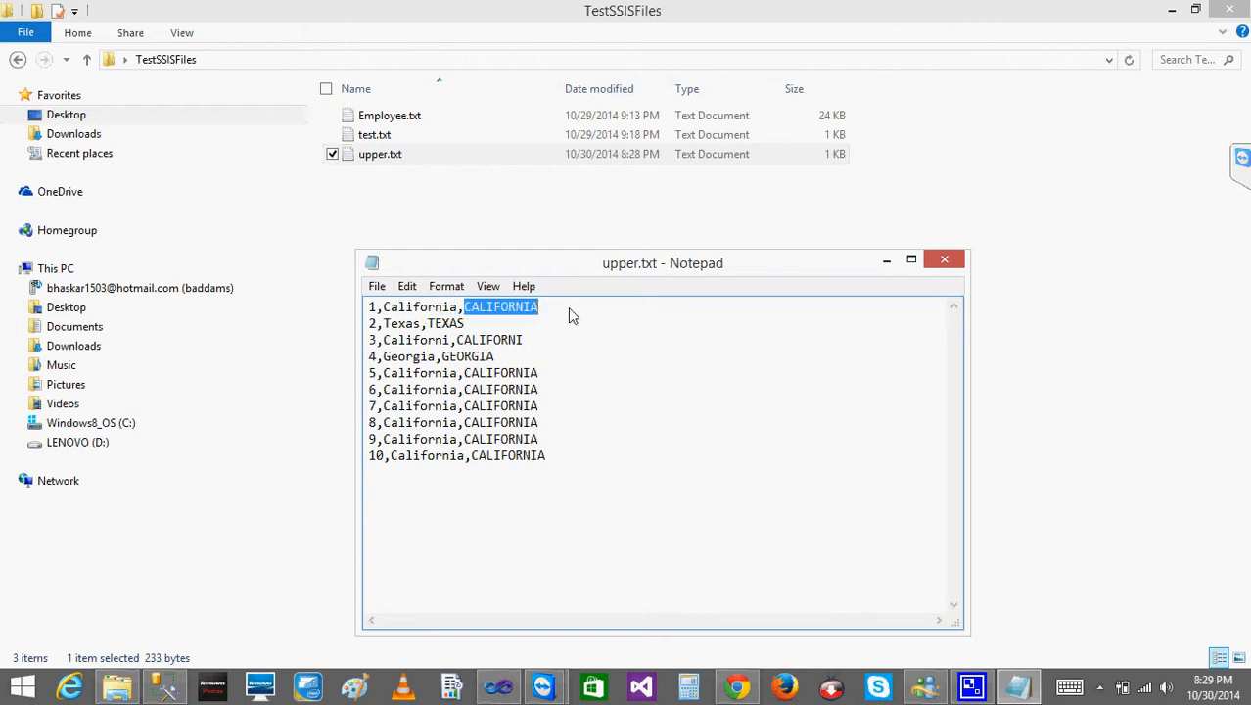
left_click(944, 262)
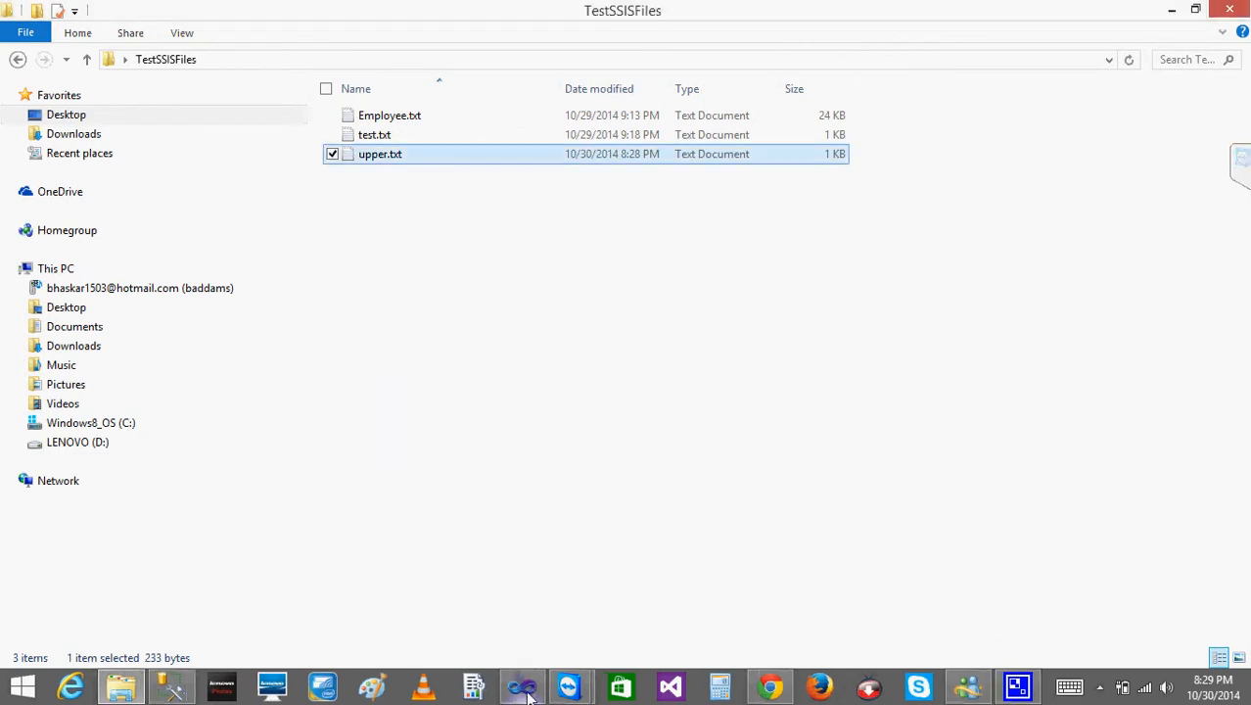
left_click(524, 688)
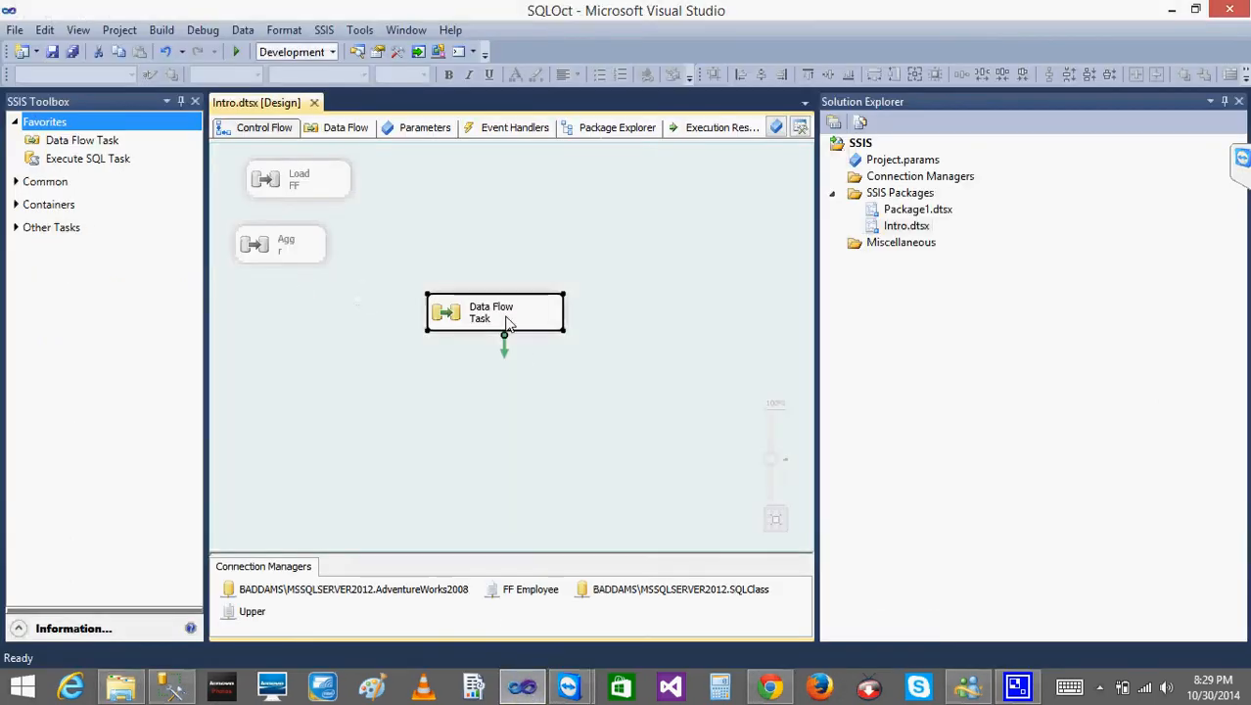
- Rename the new Data Flow Task as Upper, staying in the package's control flow
left_click(506, 324)
type("q")
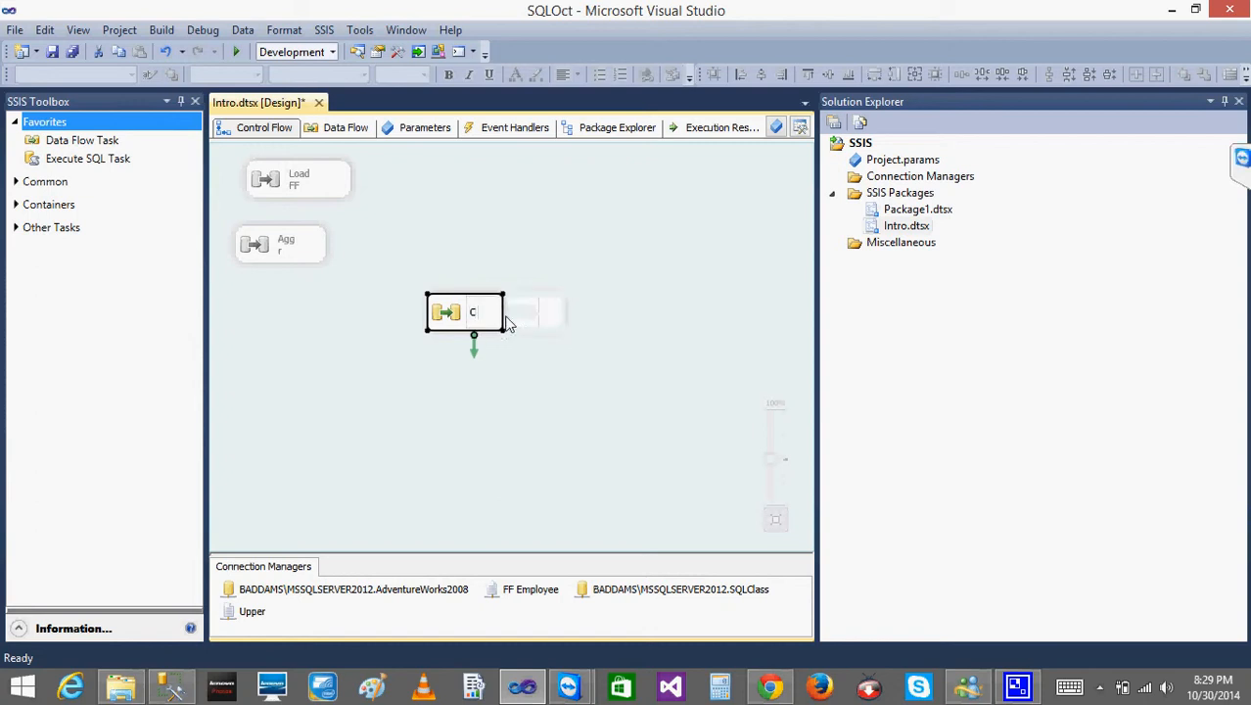
type("h")
key("BackSpace")
key("BackSpace")
type("U")
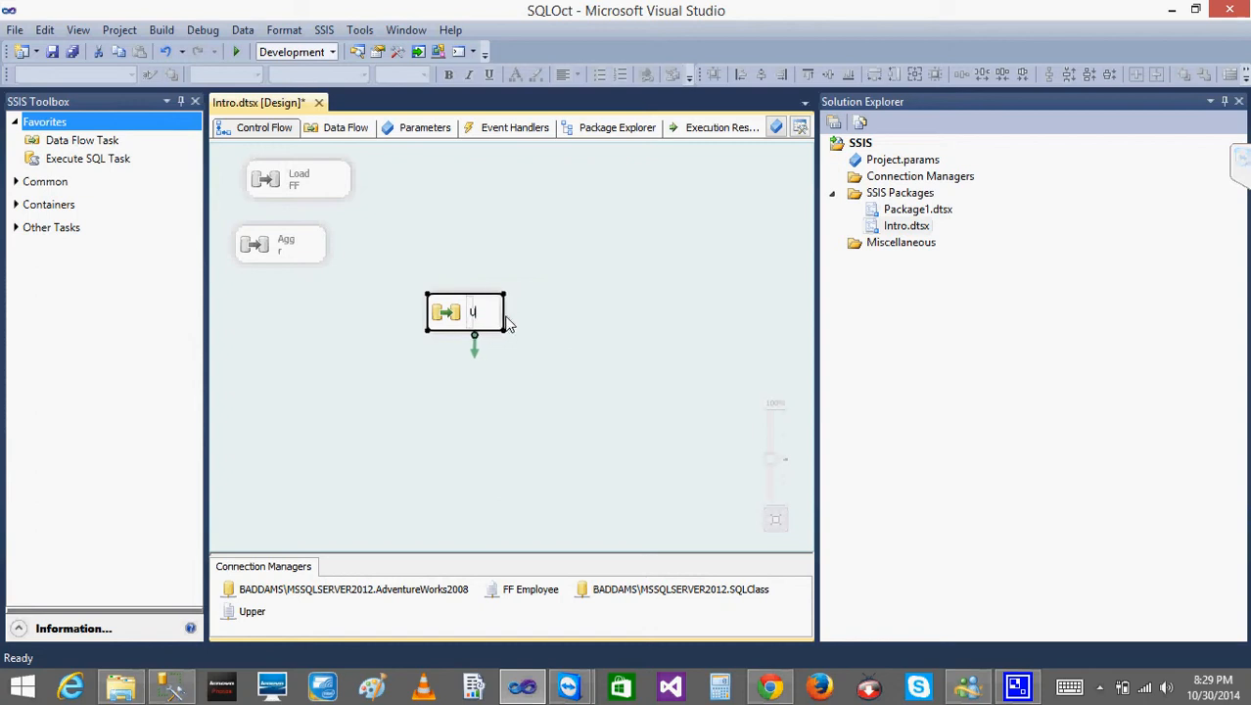
type("pper")
double_click(347, 183)
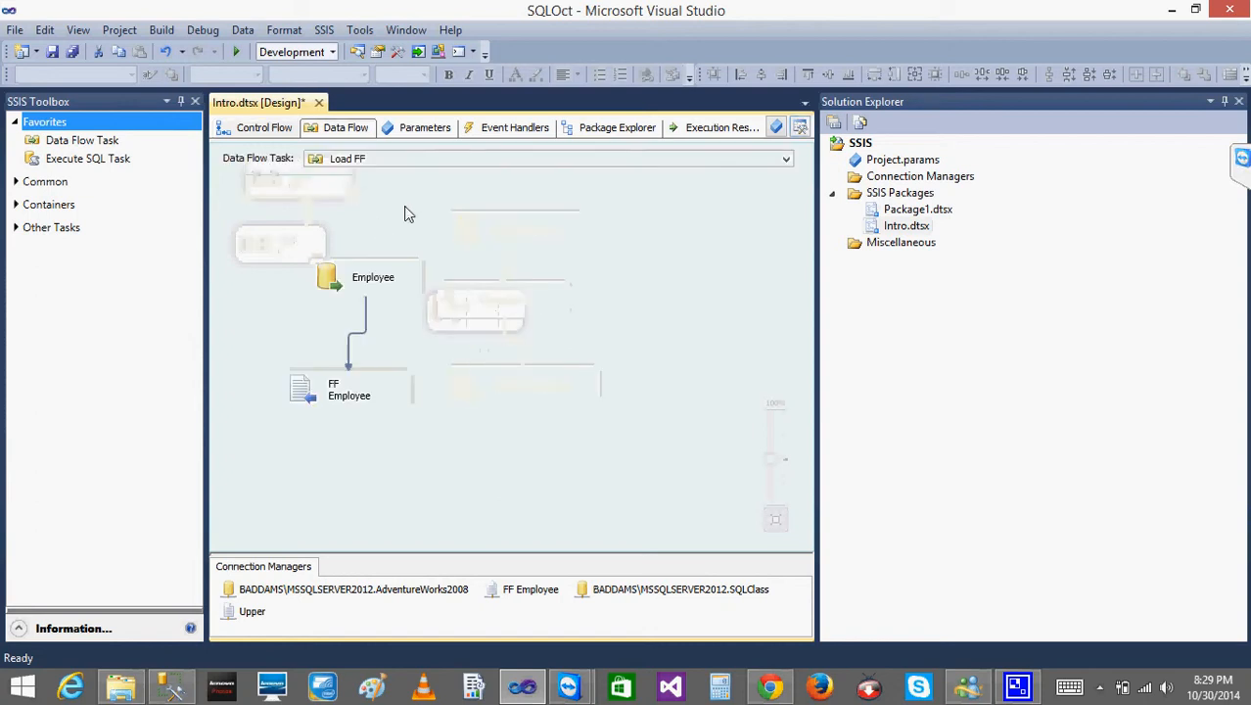
left_click(256, 130)
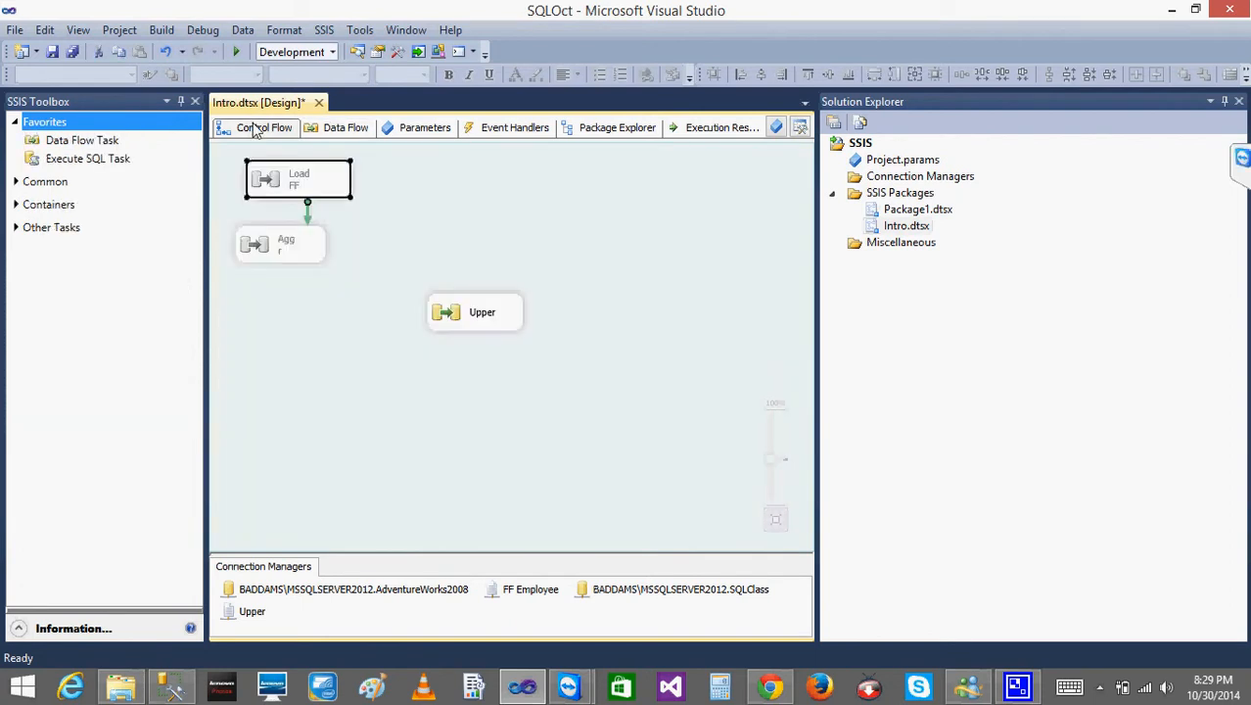
- Disable the Upper task and move it directly below the Aggr task
right_click(449, 322)
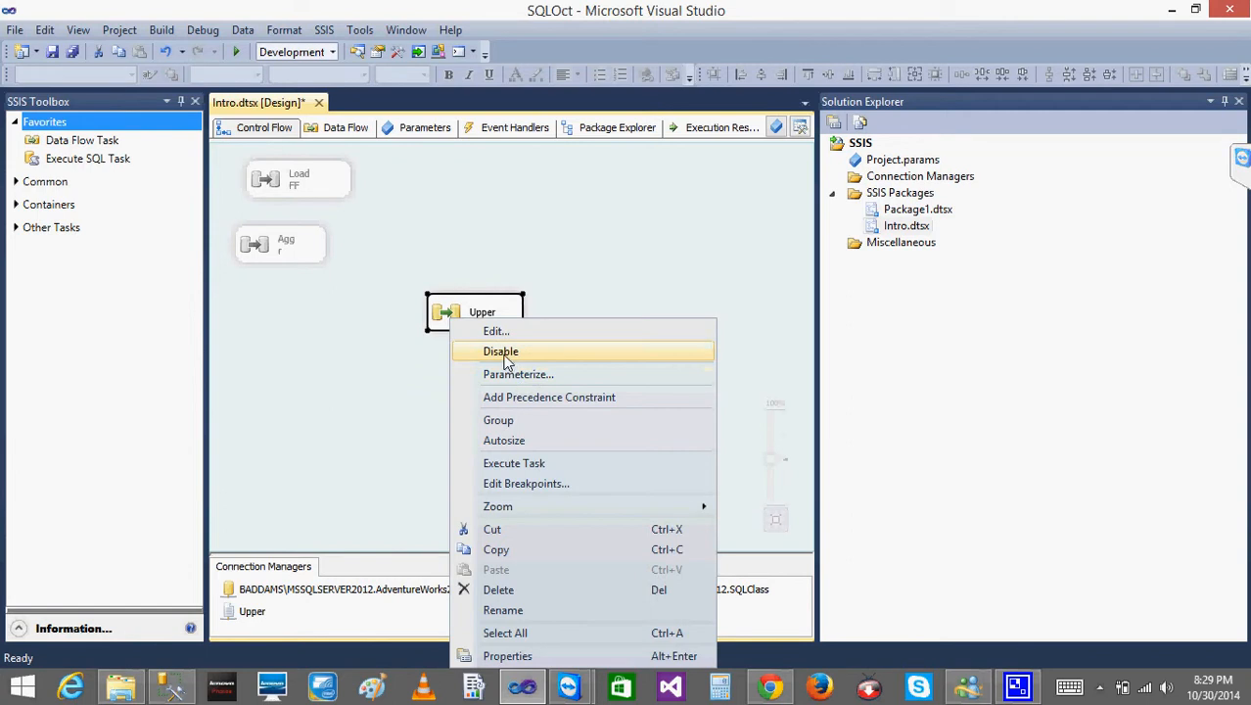
left_click(452, 321)
left_click_drag(449, 321, 259, 331)
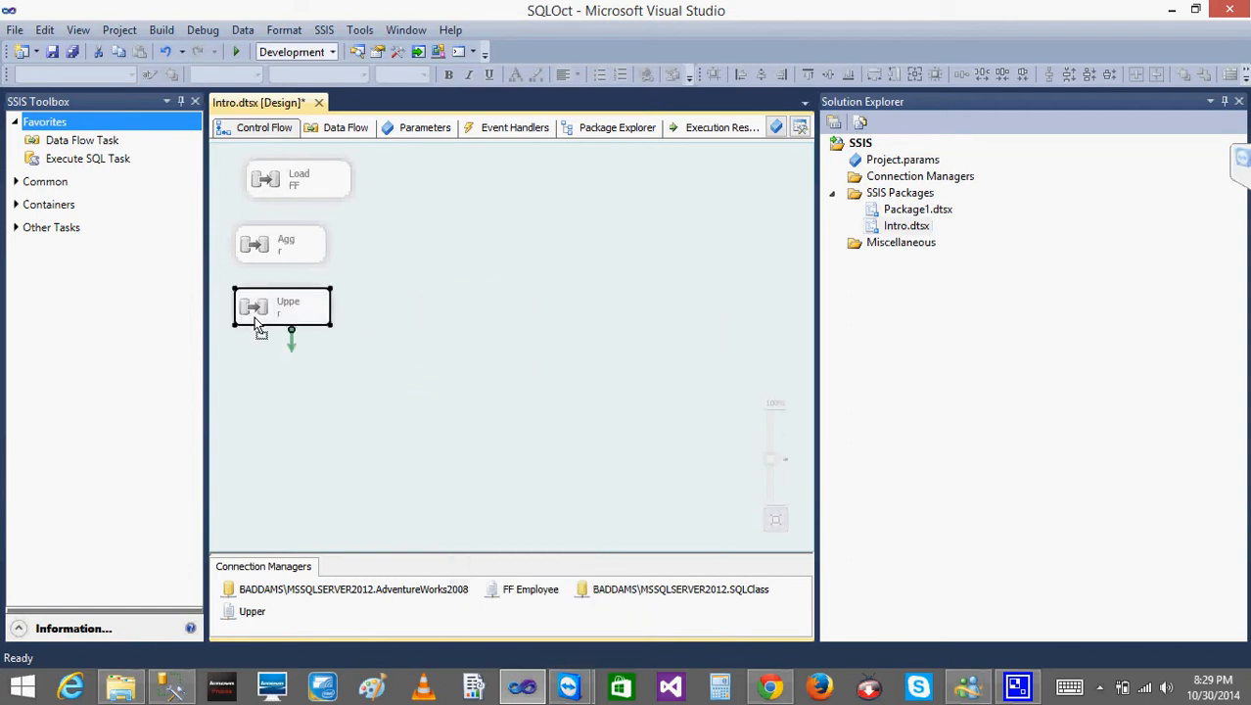
- Open the Upper data flow and look through the common and other transforms for the Conditional Split transformation
left_click(16, 182)
left_click(16, 182)
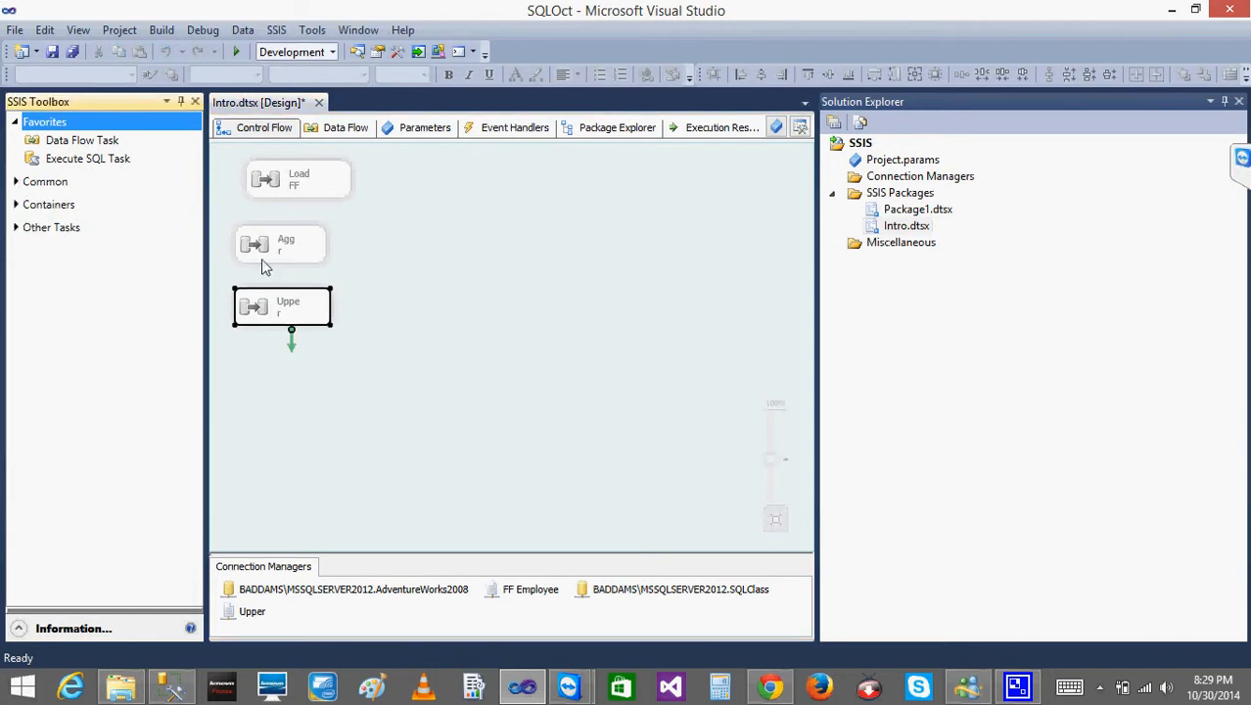
double_click(257, 323)
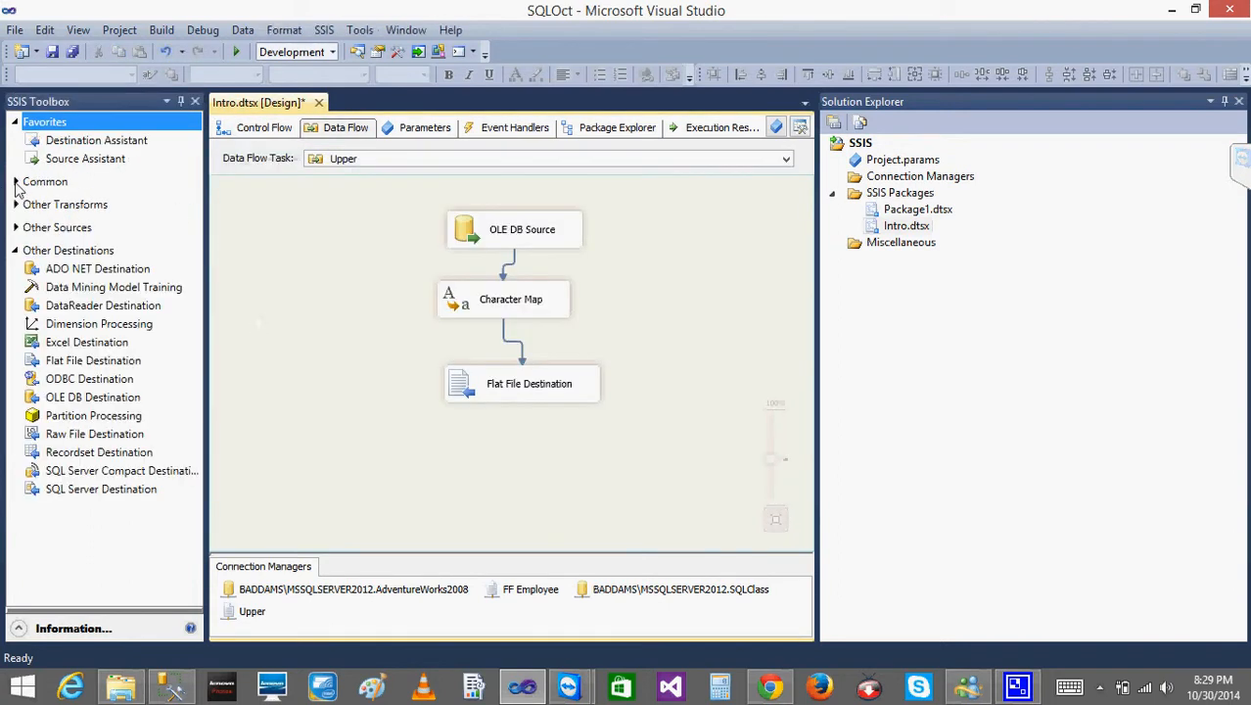
left_click(16, 182)
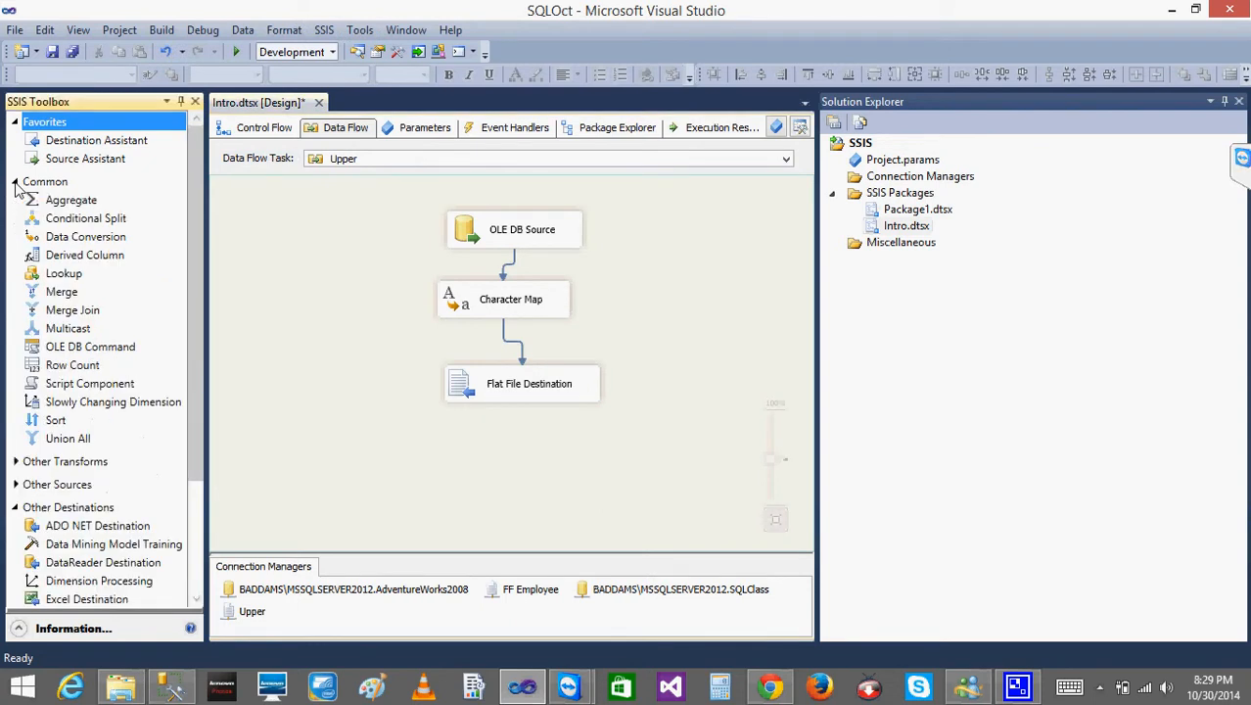
left_click(111, 226)
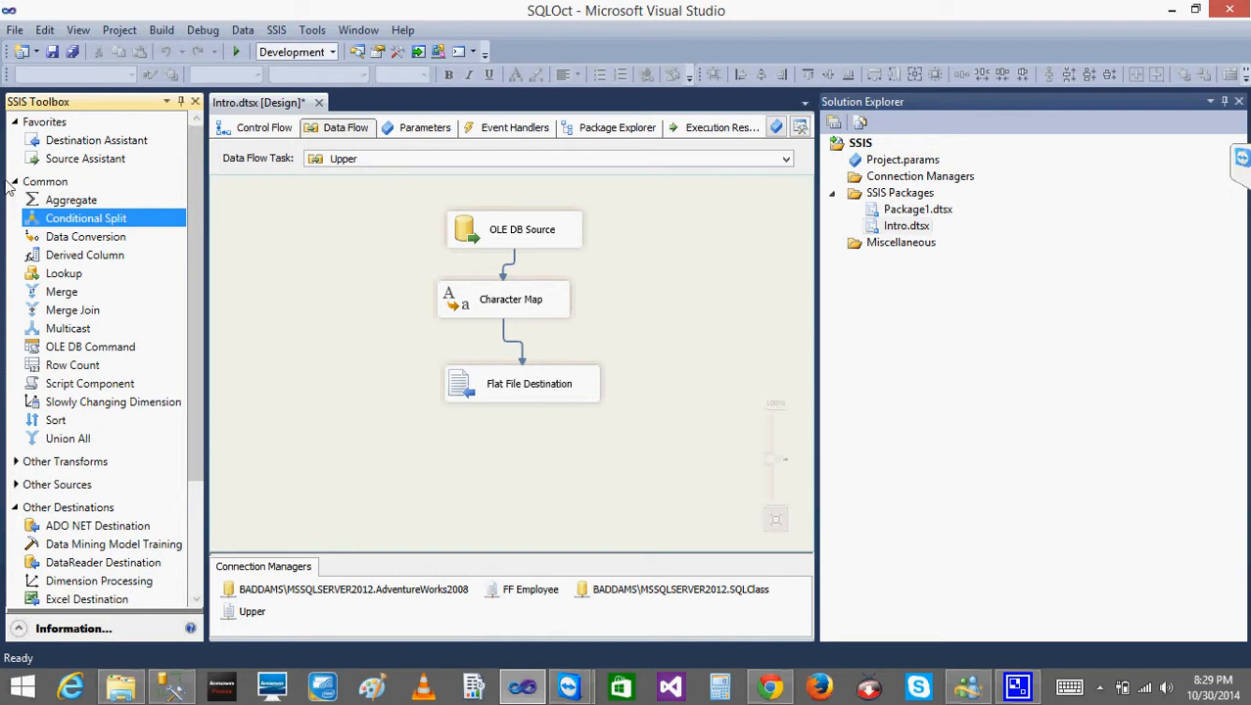
left_click(14, 182)
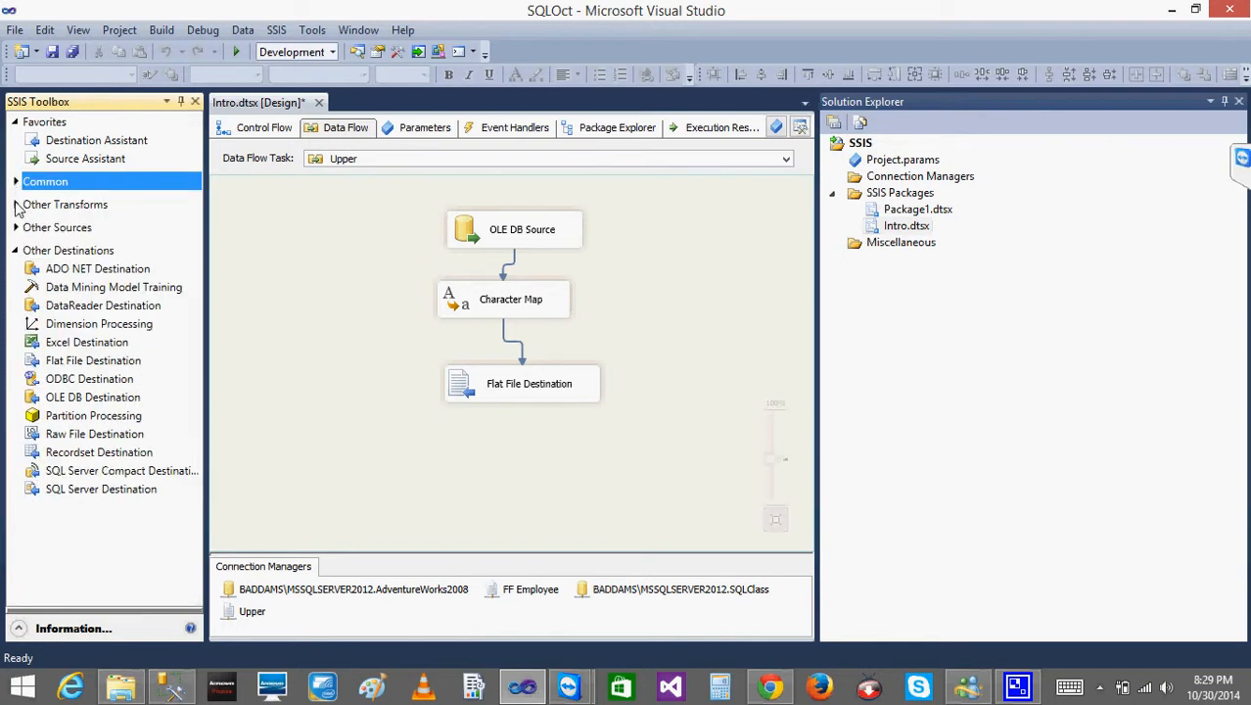
left_click(14, 205)
left_click(15, 205)
left_click(15, 182)
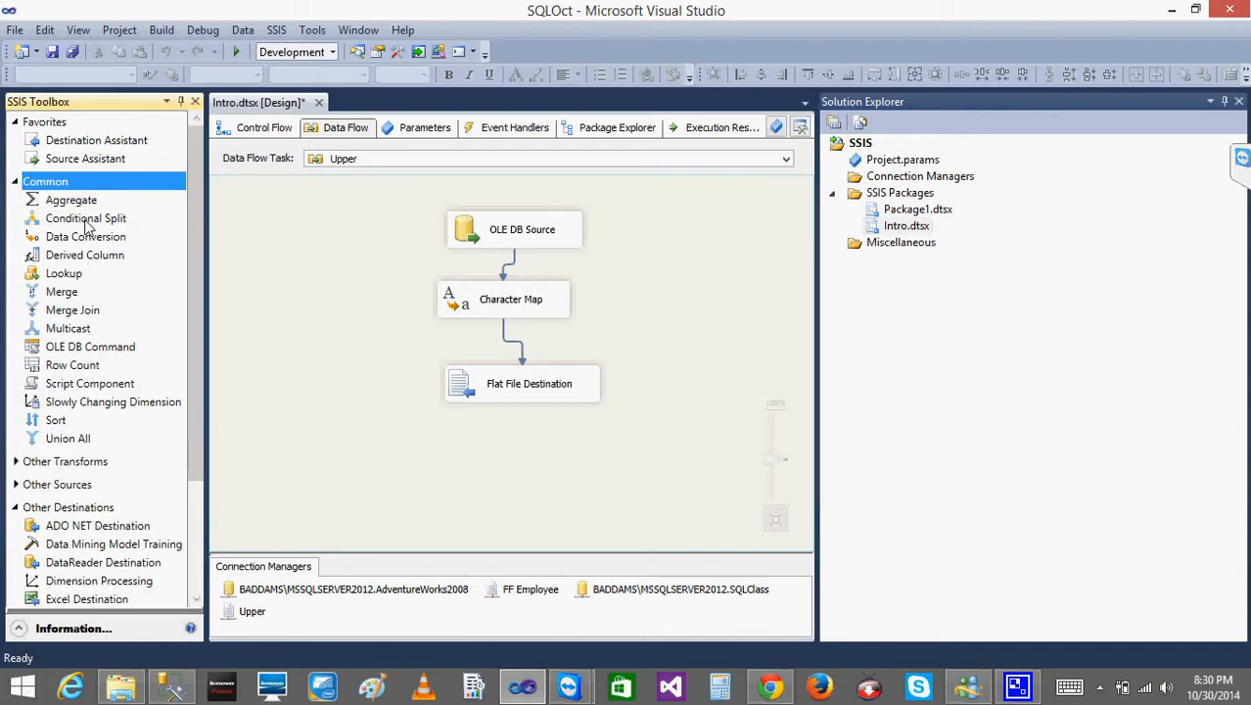
left_click(87, 219)
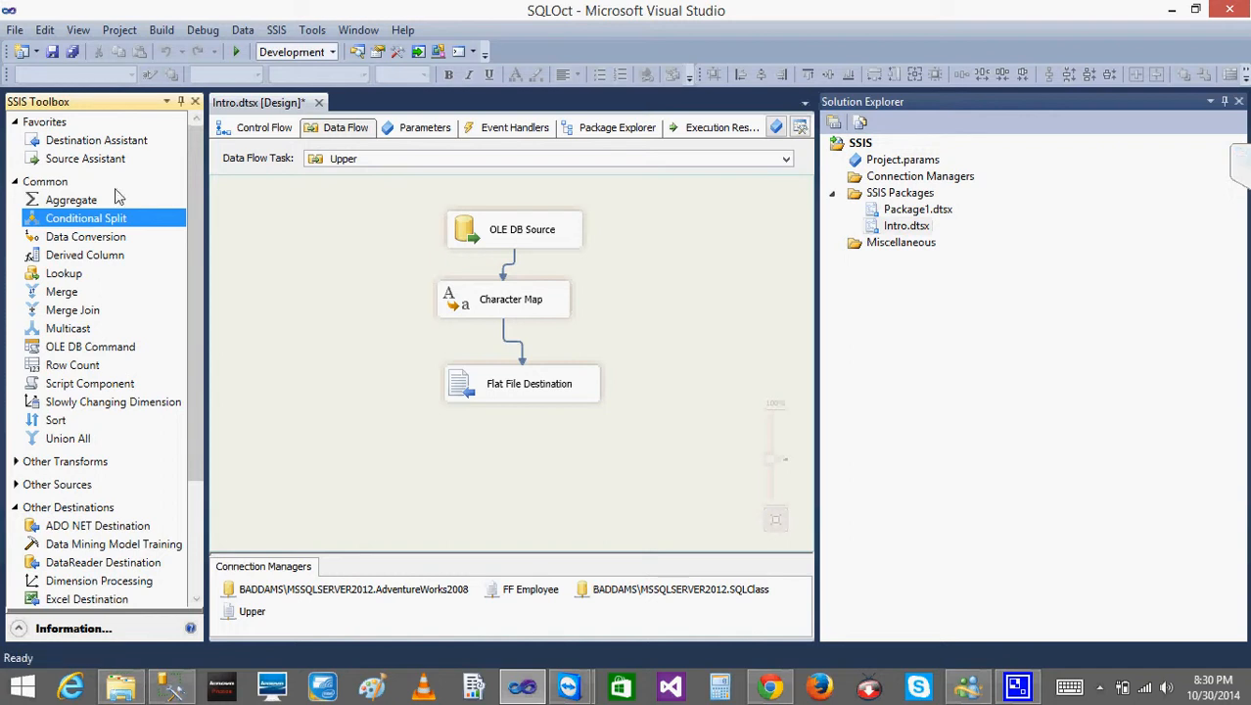
- Switch to SQL Server Management Studio and close SQLQuery6.sql without saving its changes
left_click(1175, 9)
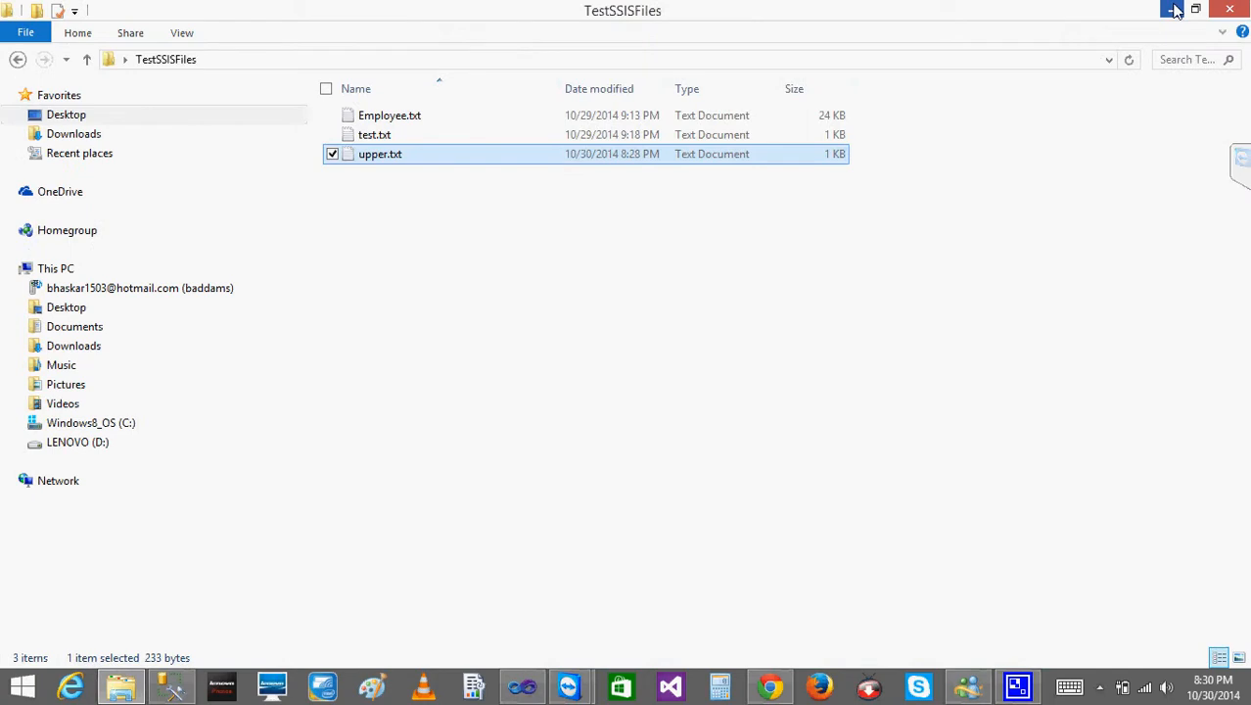
left_click(174, 688)
left_click(467, 212)
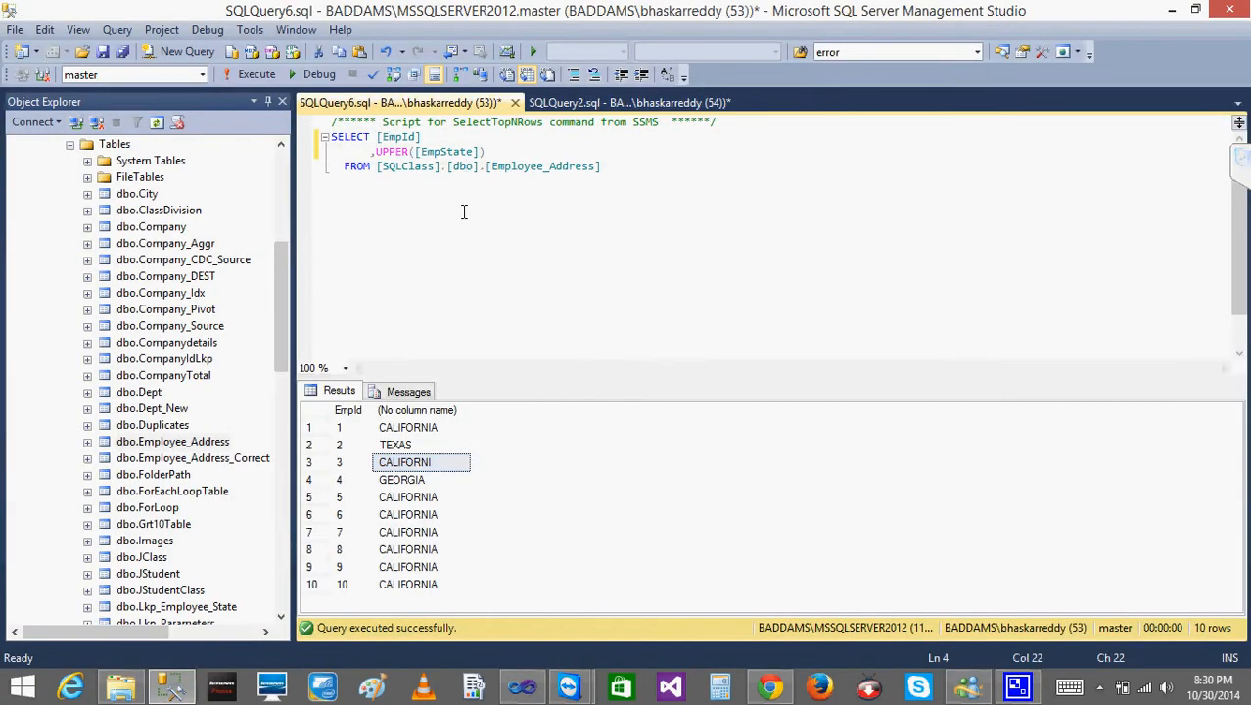
left_click(514, 103)
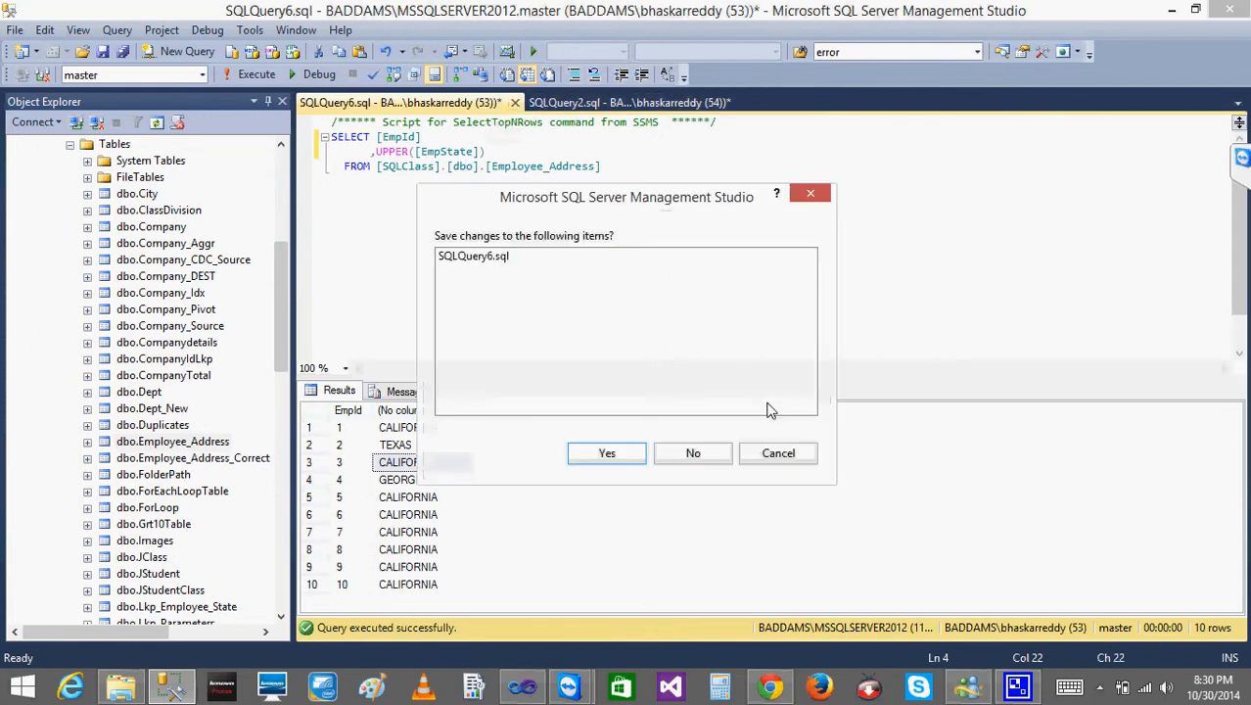
left_click(695, 454)
left_click(504, 274)
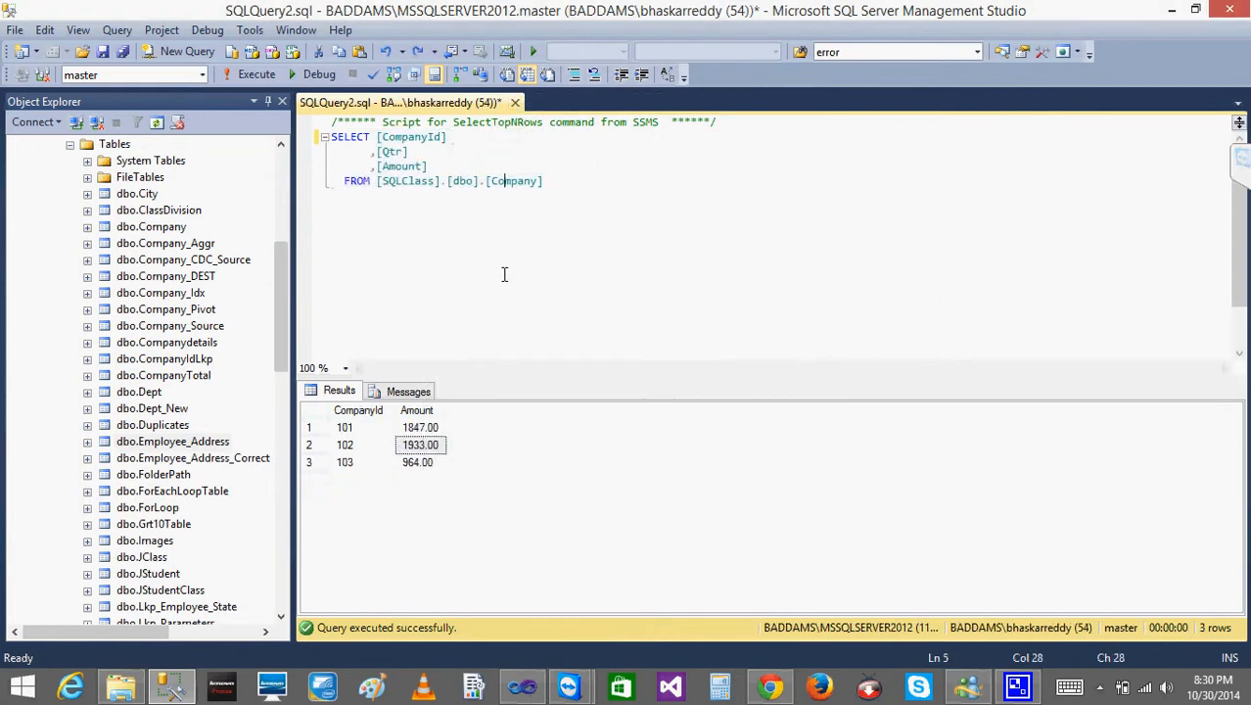
- Execute the query selecting CompanyId, Qtr and Amount from the Company table and examine the Amount values
left_click(239, 74)
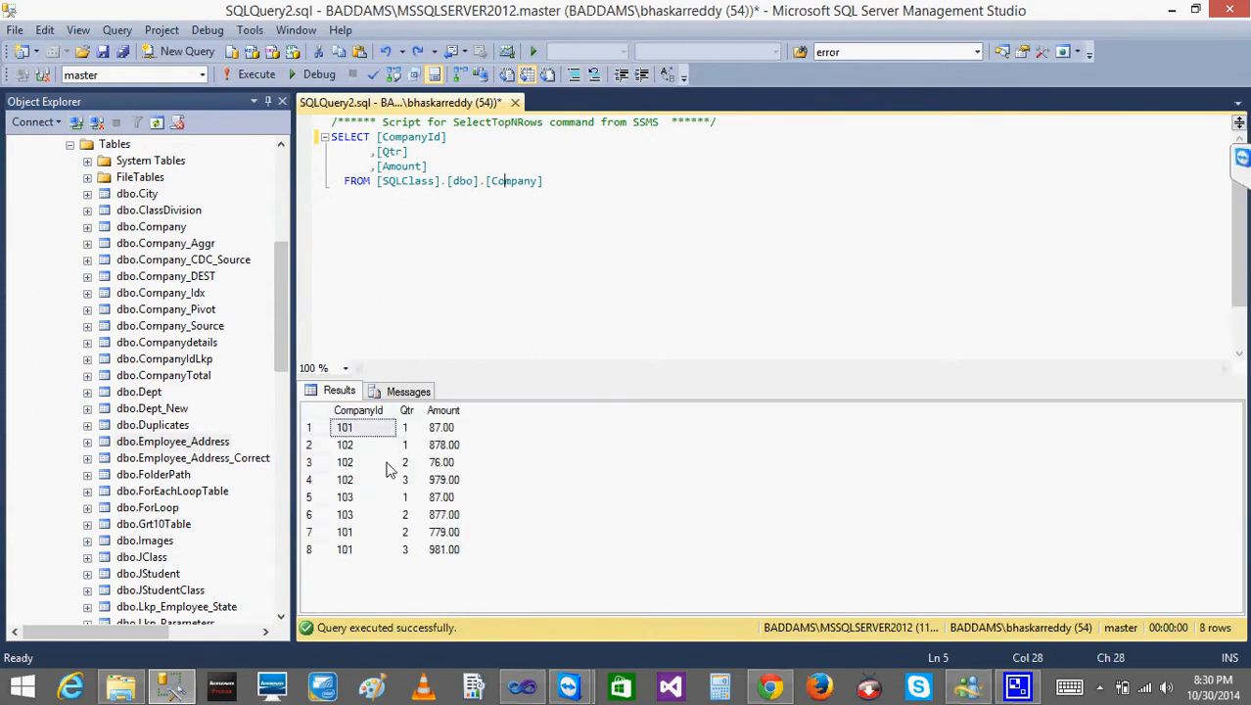
left_click(458, 464)
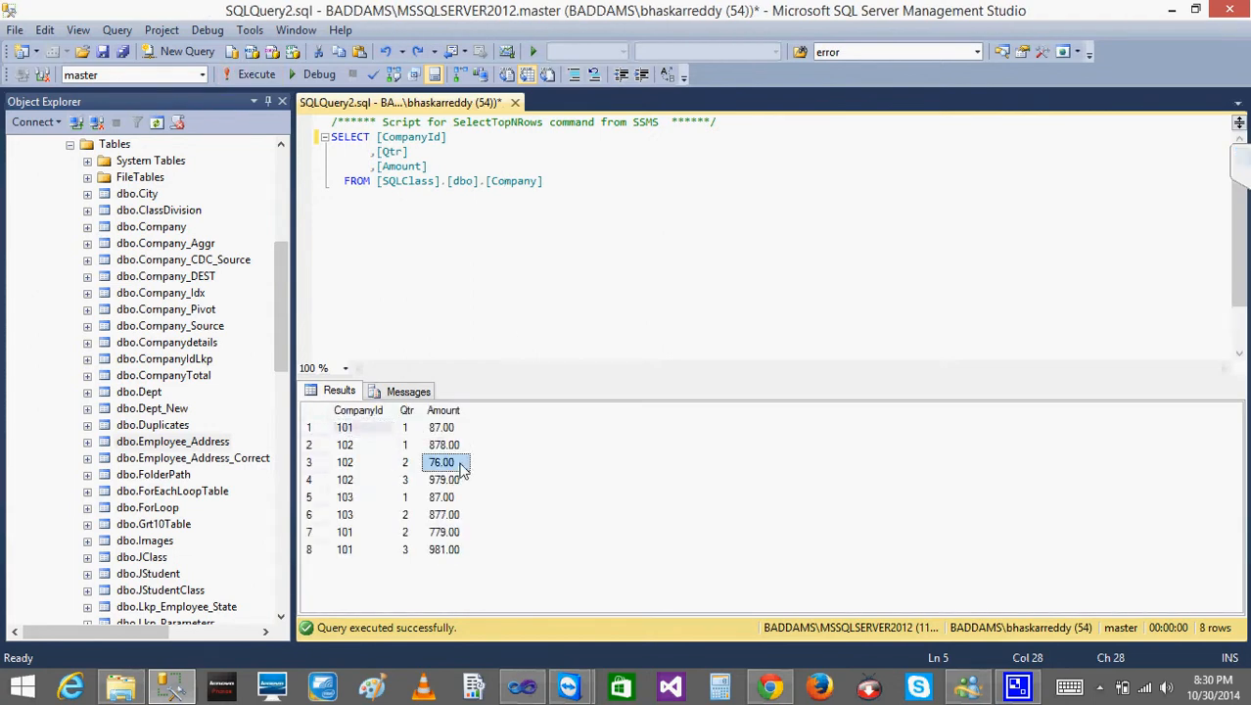
left_click(459, 481)
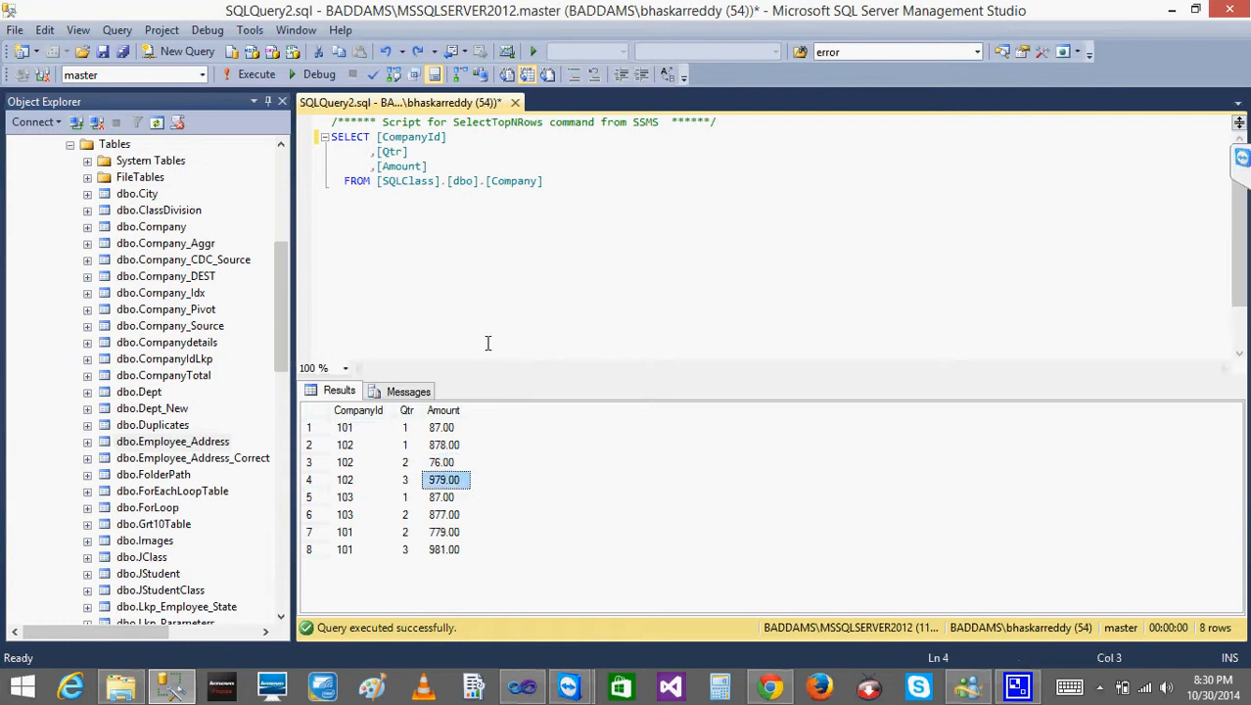
left_click(448, 463)
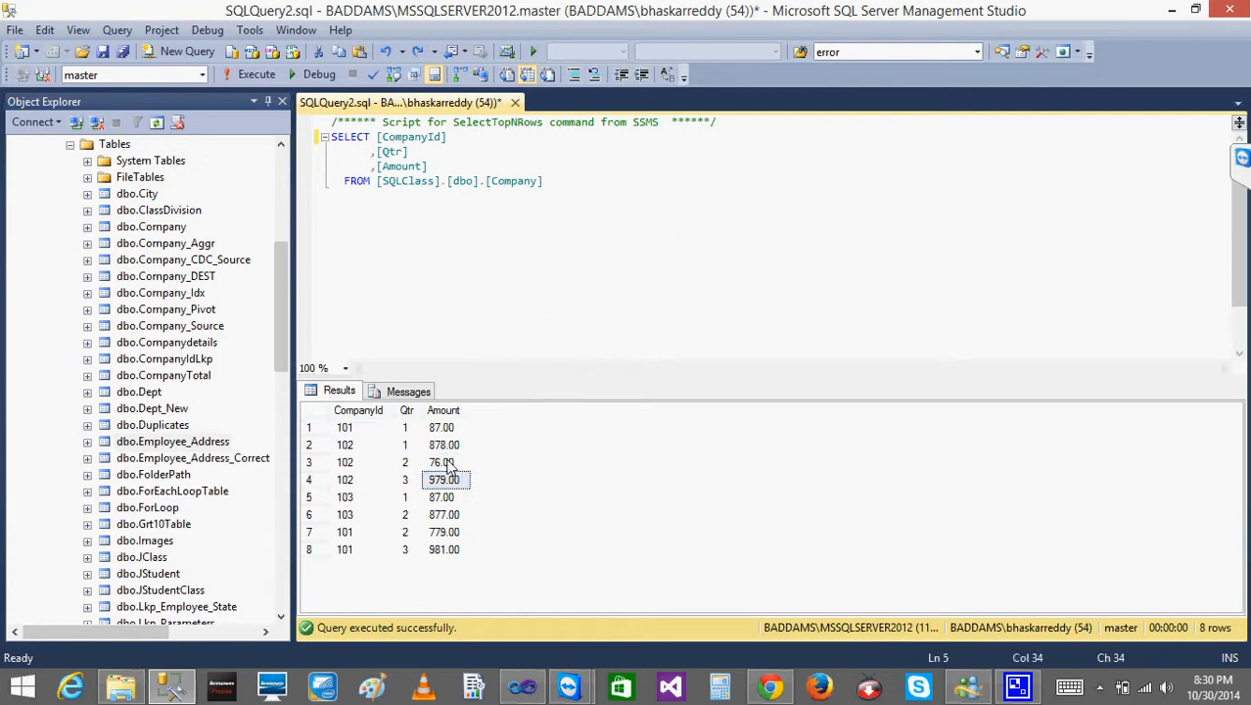
left_click(582, 288)
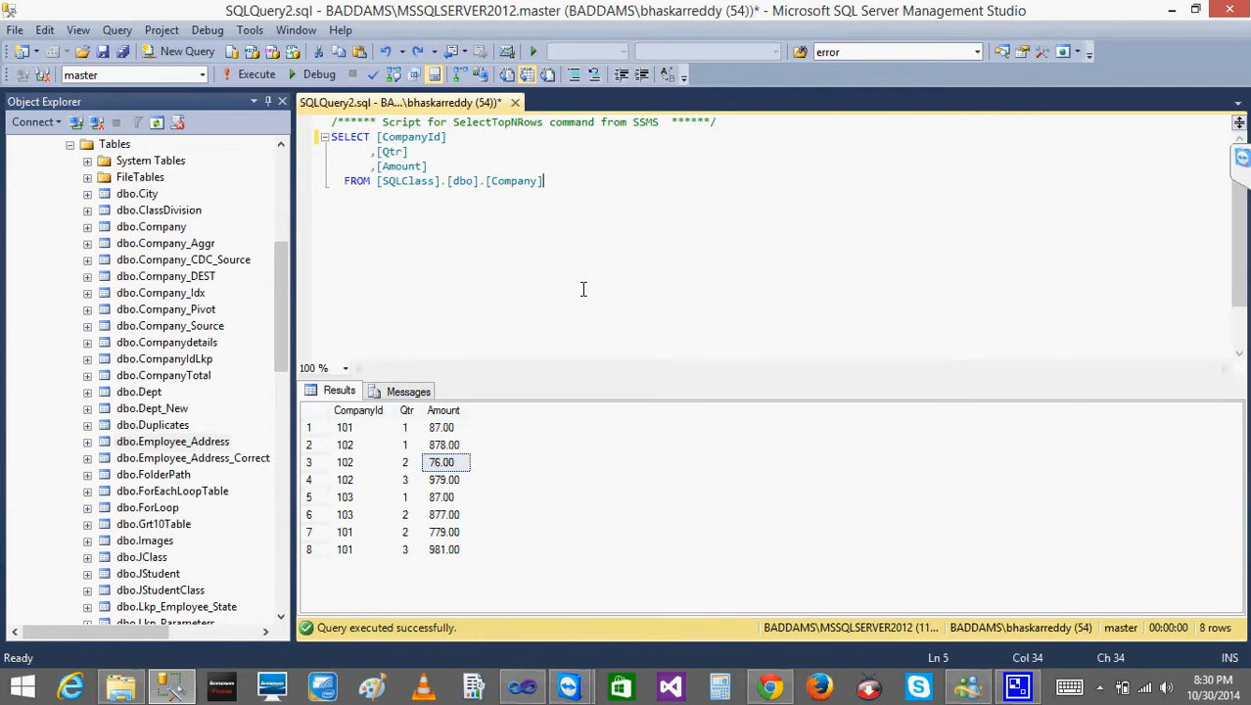
- Switch to Visual Studio and review the OLE DB Source and Flat File Destination in the Upper data flow
left_click(528, 688)
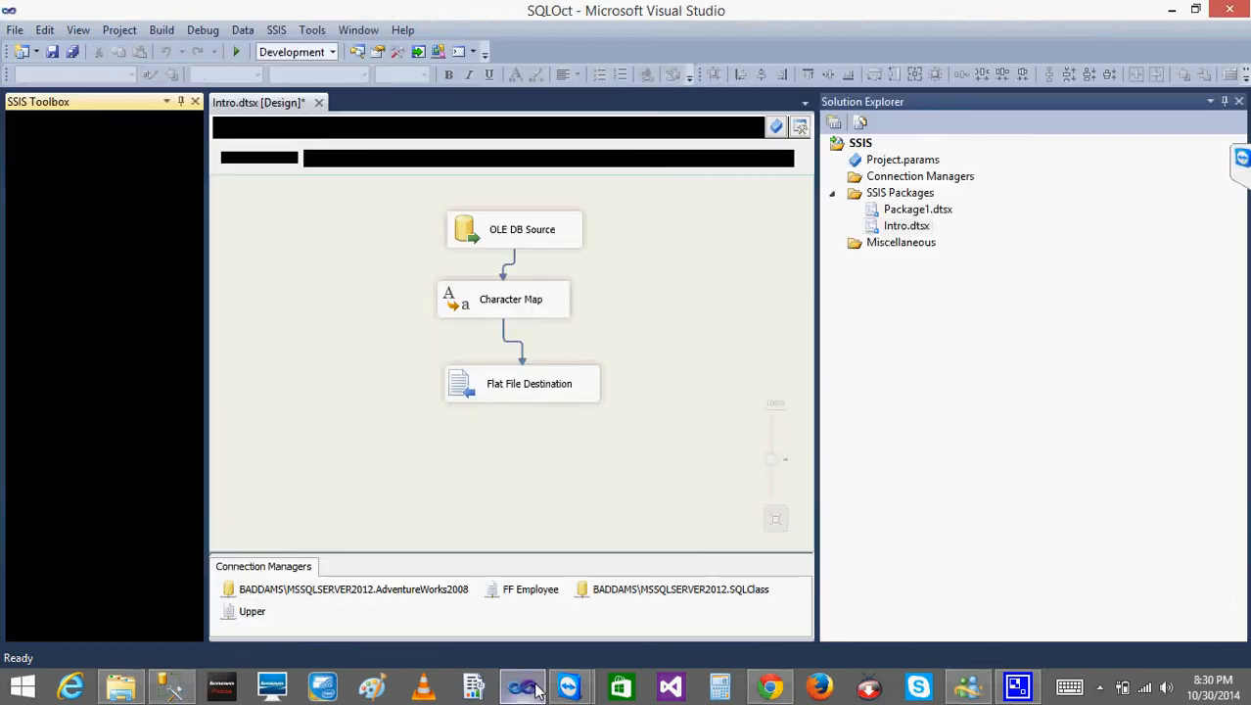
left_click(479, 223)
left_click(498, 395)
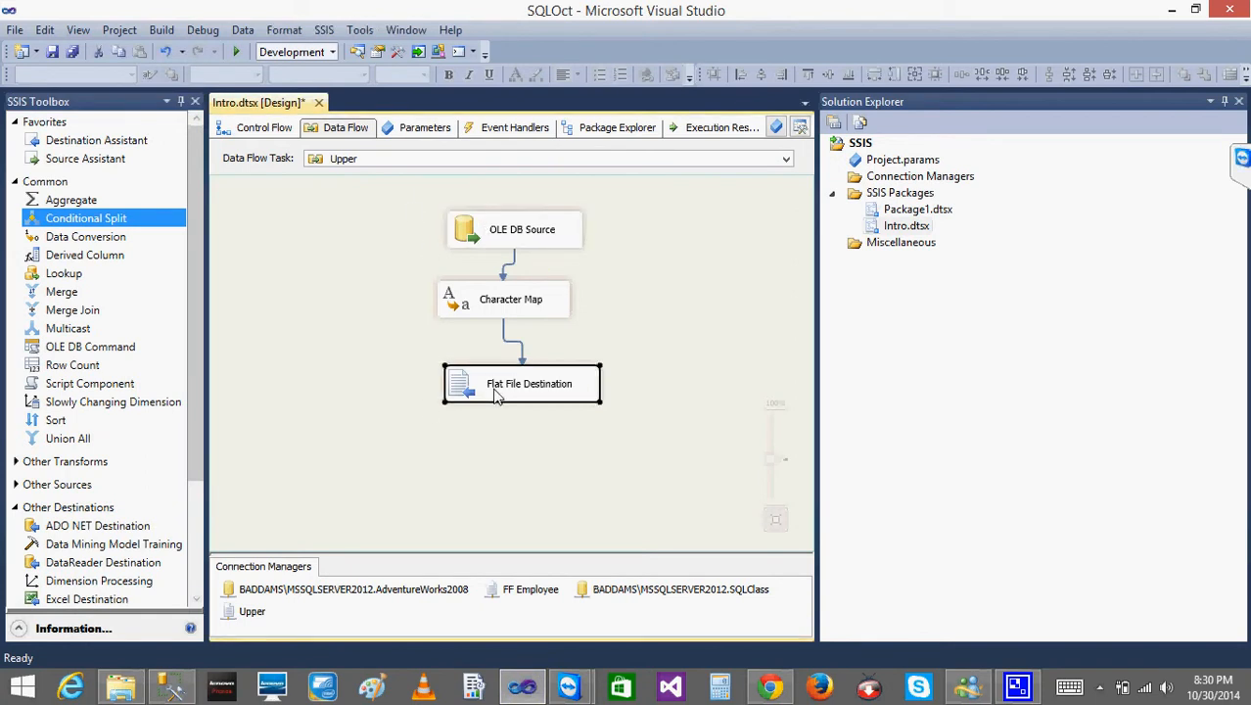
left_click(240, 128)
left_click(480, 248)
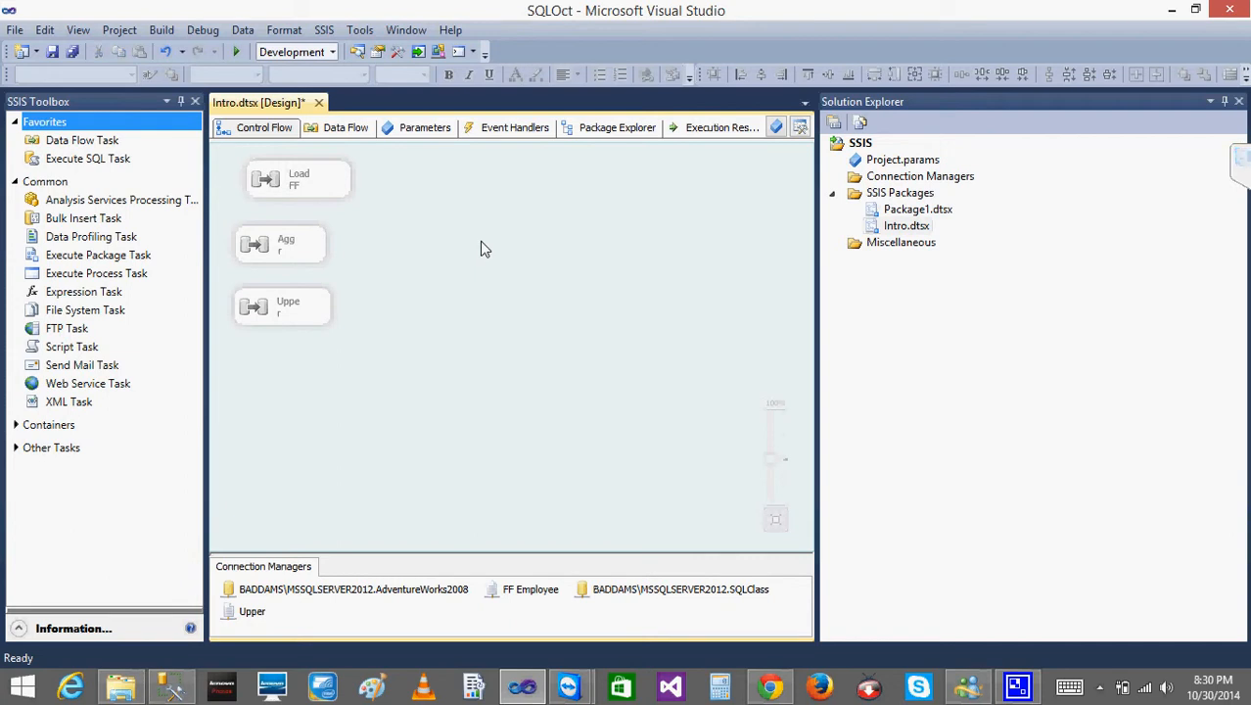
double_click(288, 308)
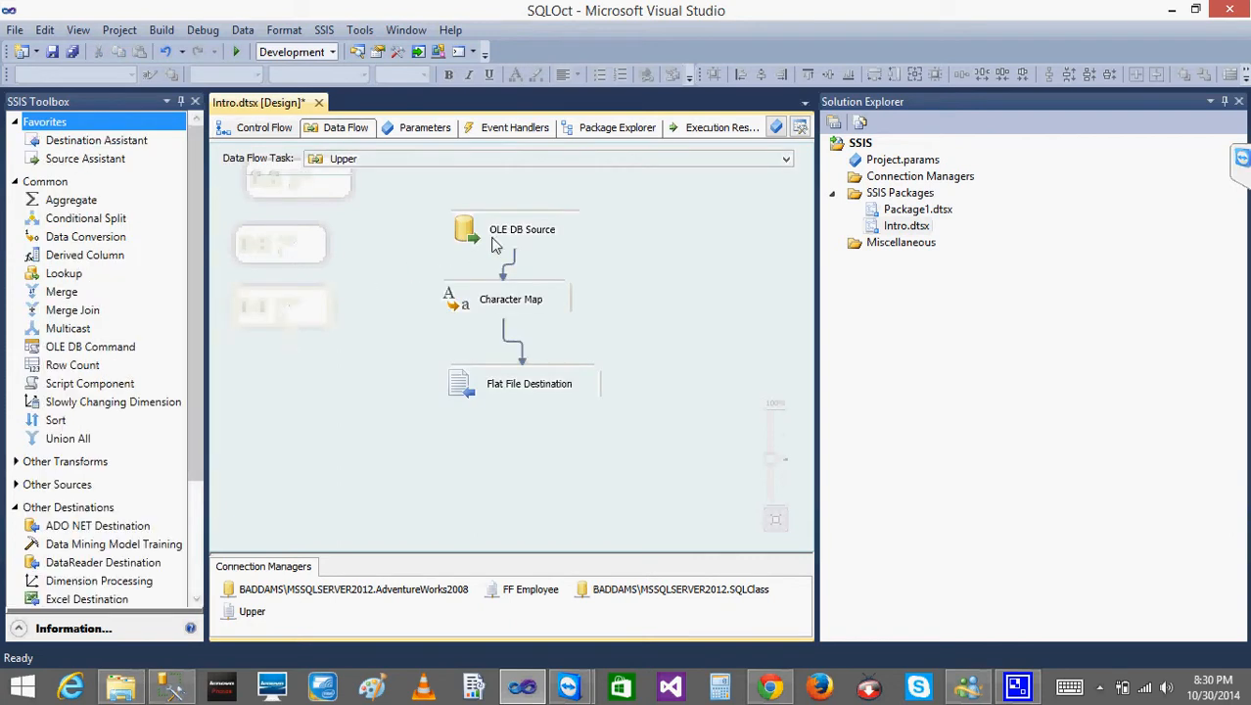
left_click(494, 242)
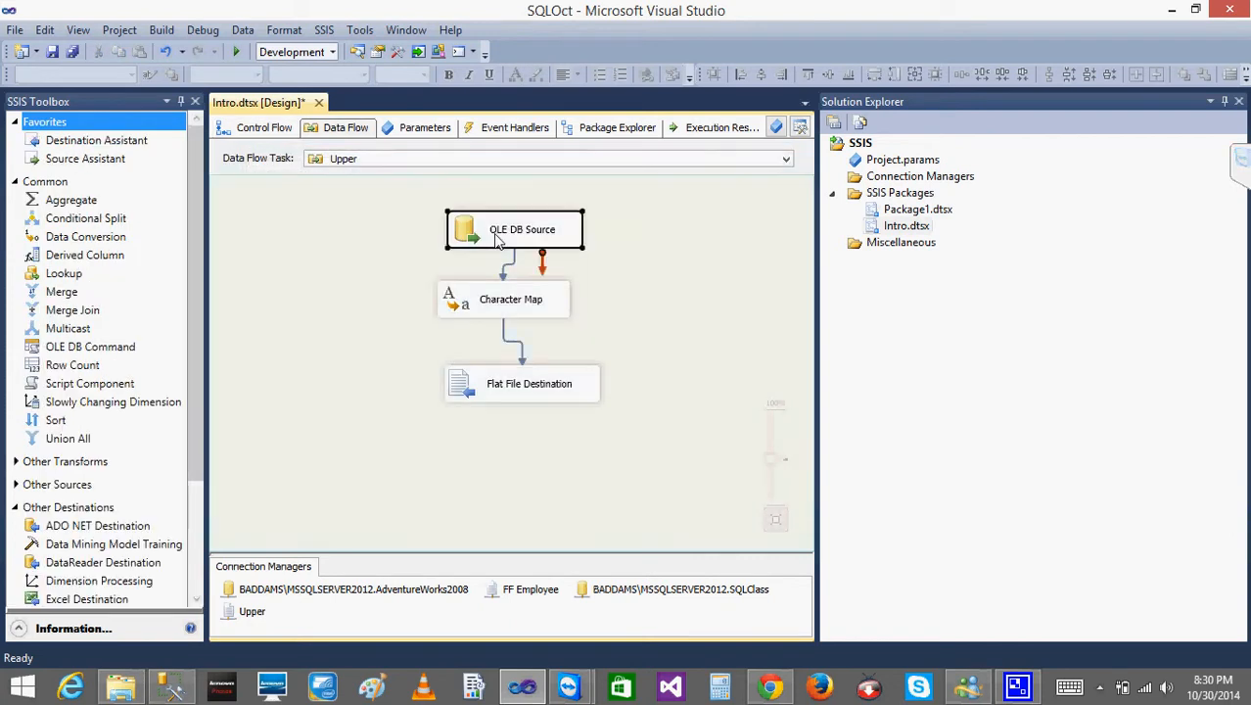
left_click(479, 392)
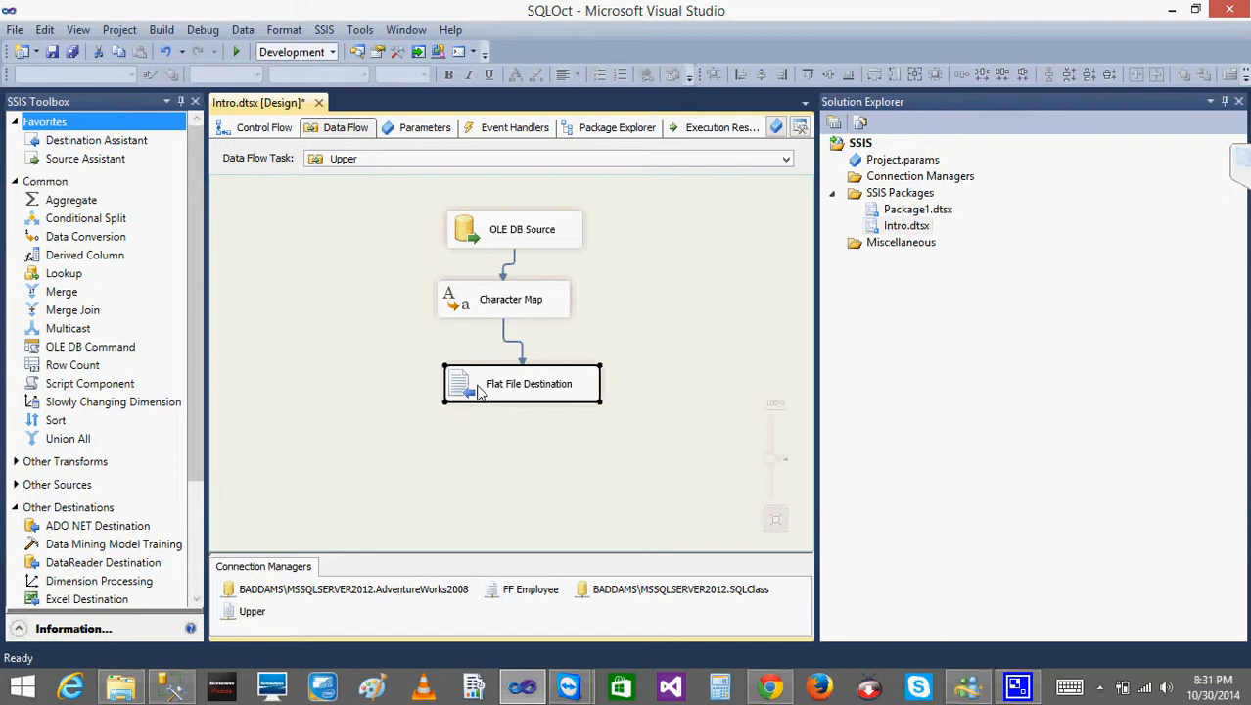
- Switch to SQL Server Management Studio, compare the Amount values in rows 3 and 4, and return to Visual Studio
left_click(168, 689)
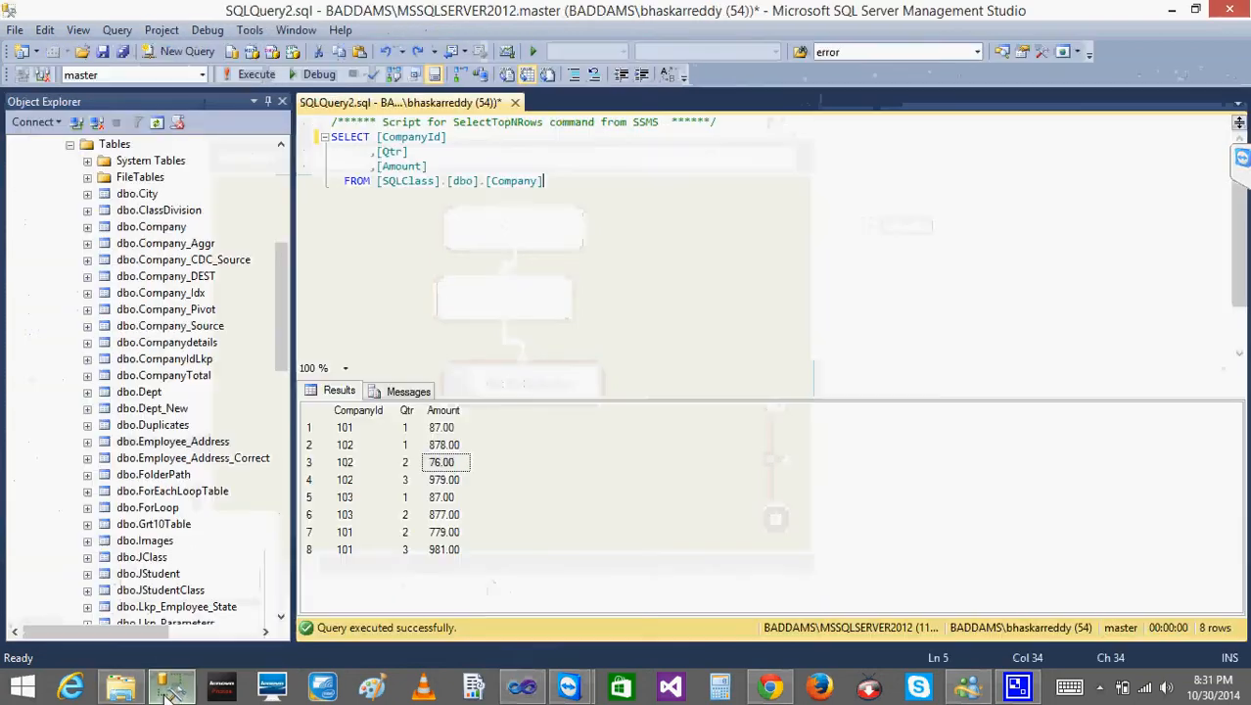
left_click(468, 476)
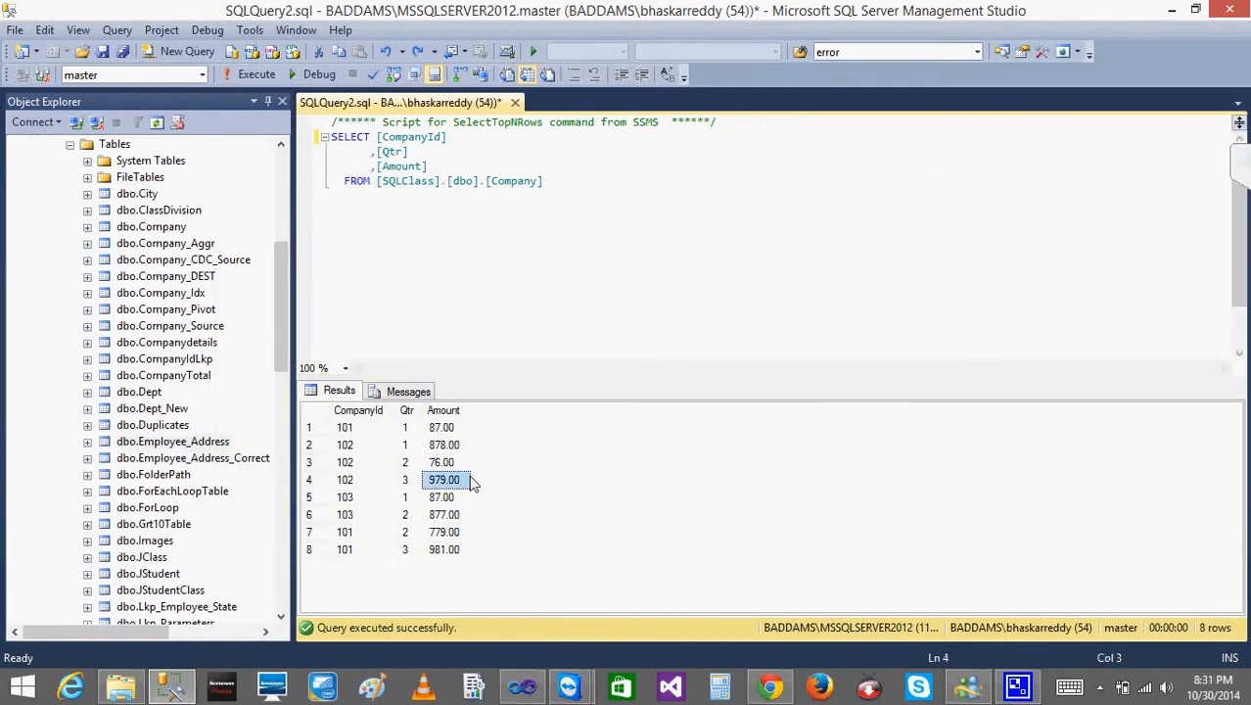
left_click(465, 466)
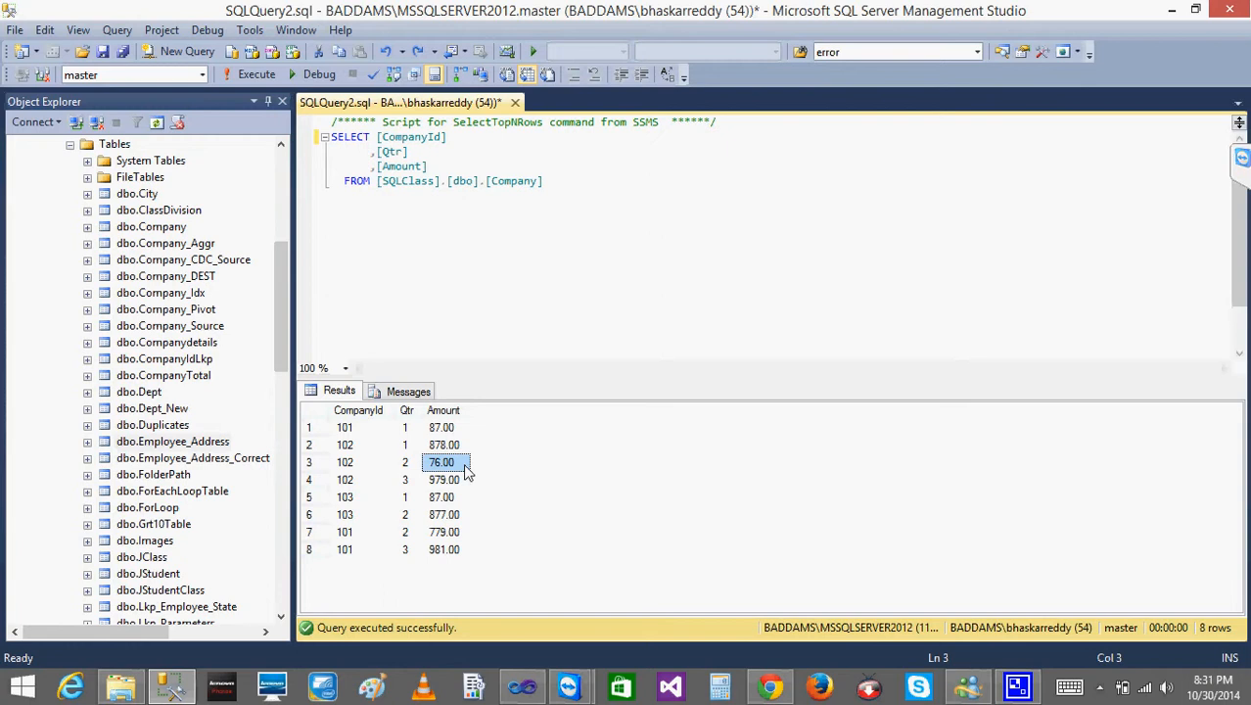
left_click(1171, 10)
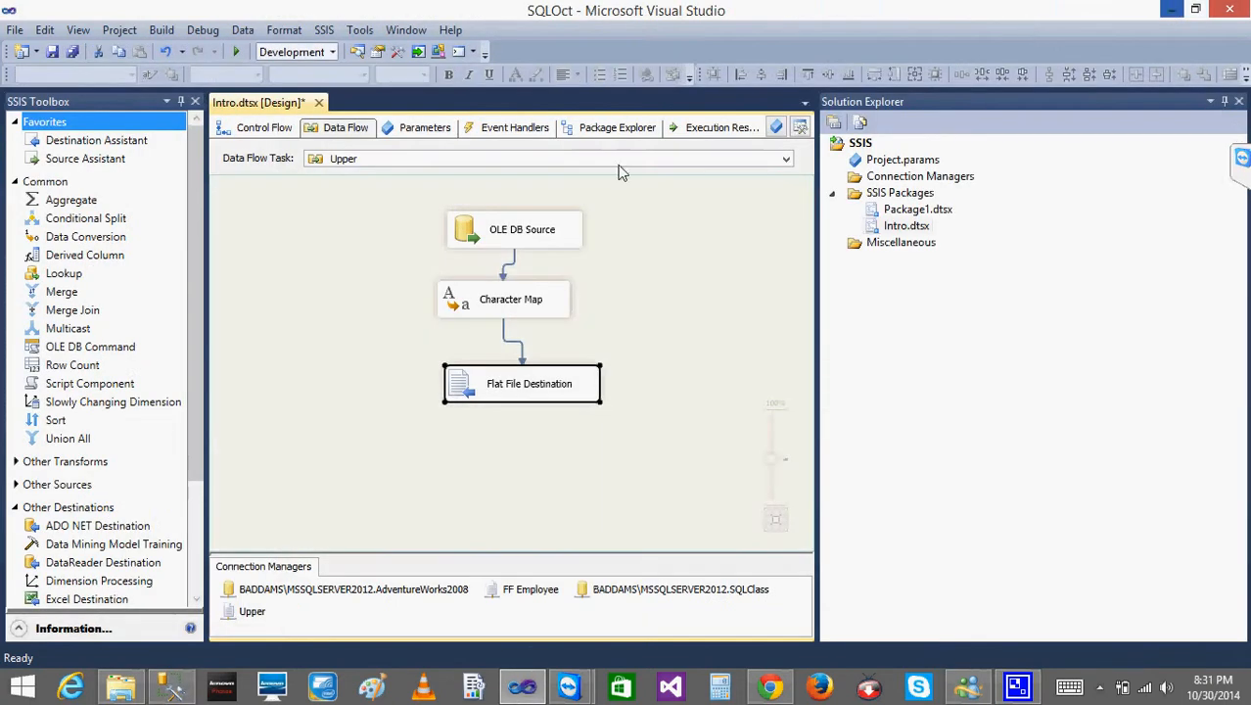
- Add a Data Flow Task to the control flow of Intro.dtsx and name it Split
left_click(245, 129)
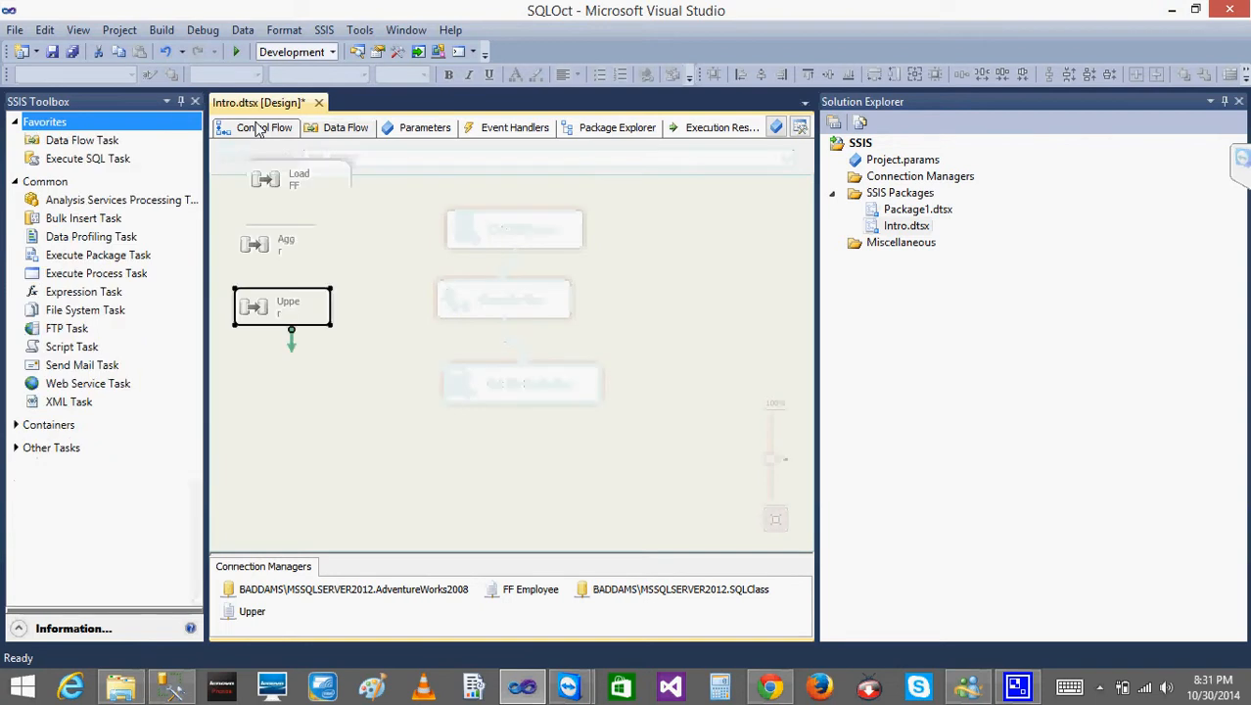
left_click(87, 141)
left_click(421, 238)
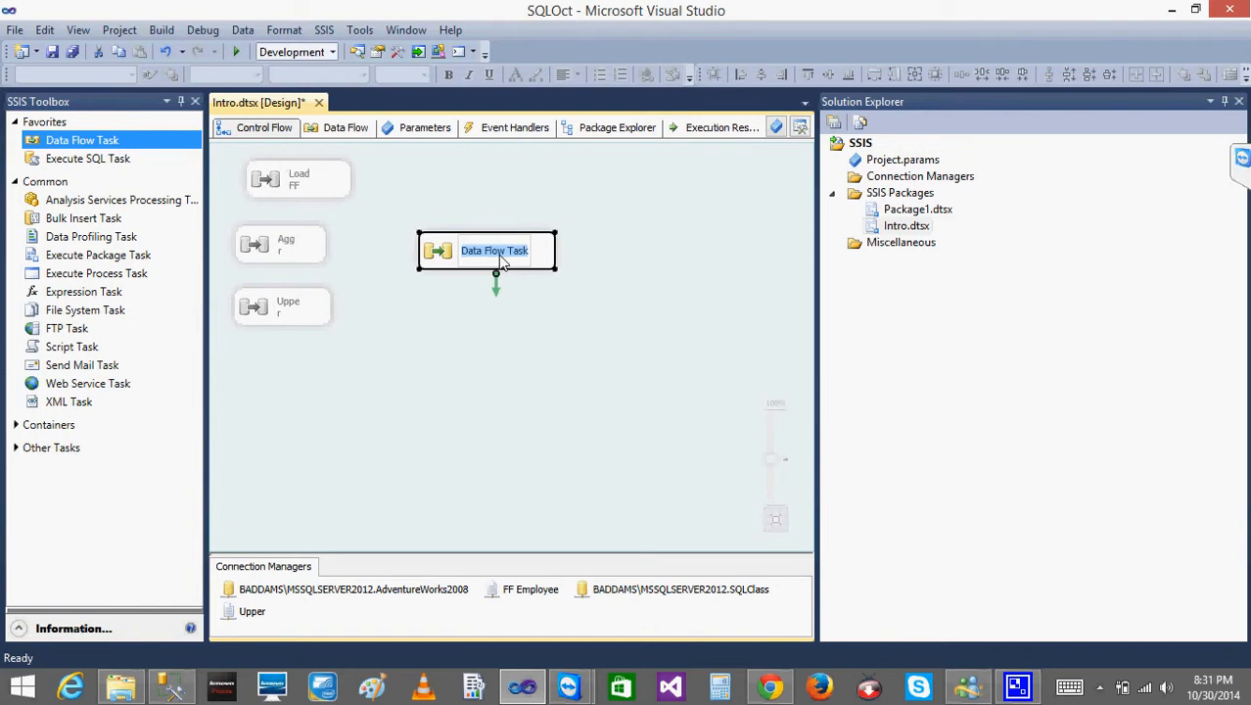
type("Spl")
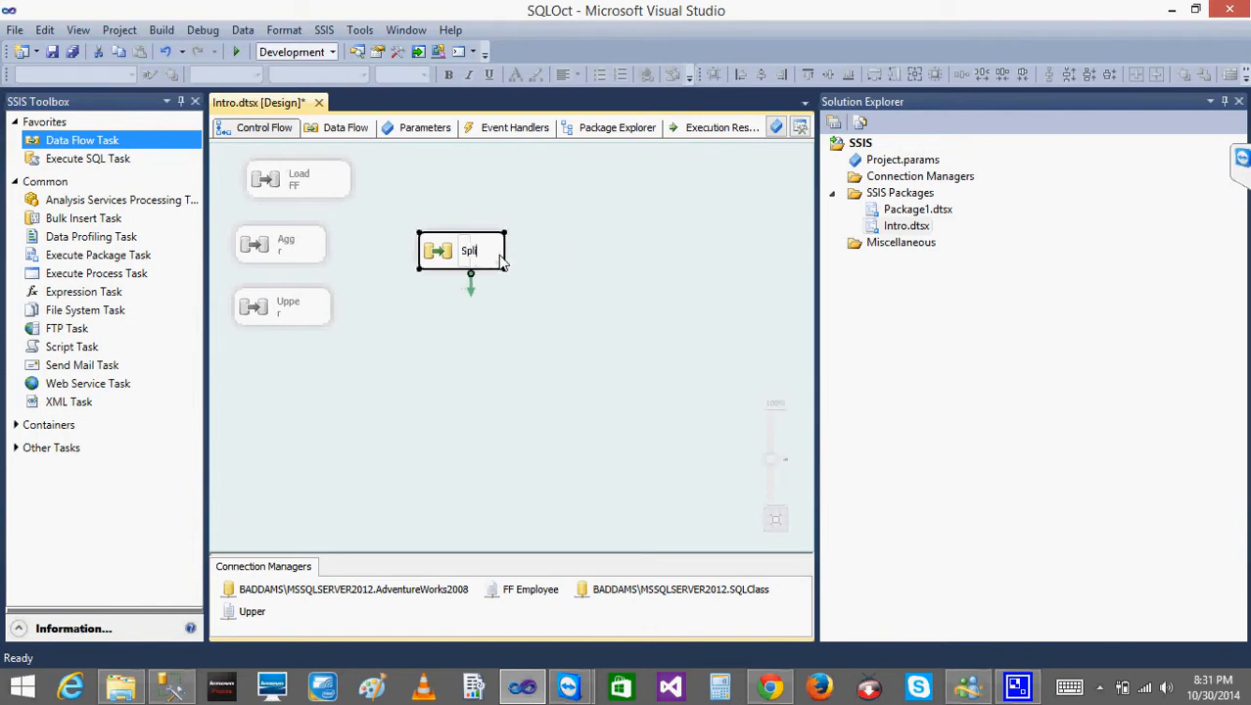
type("it")
left_click(482, 323)
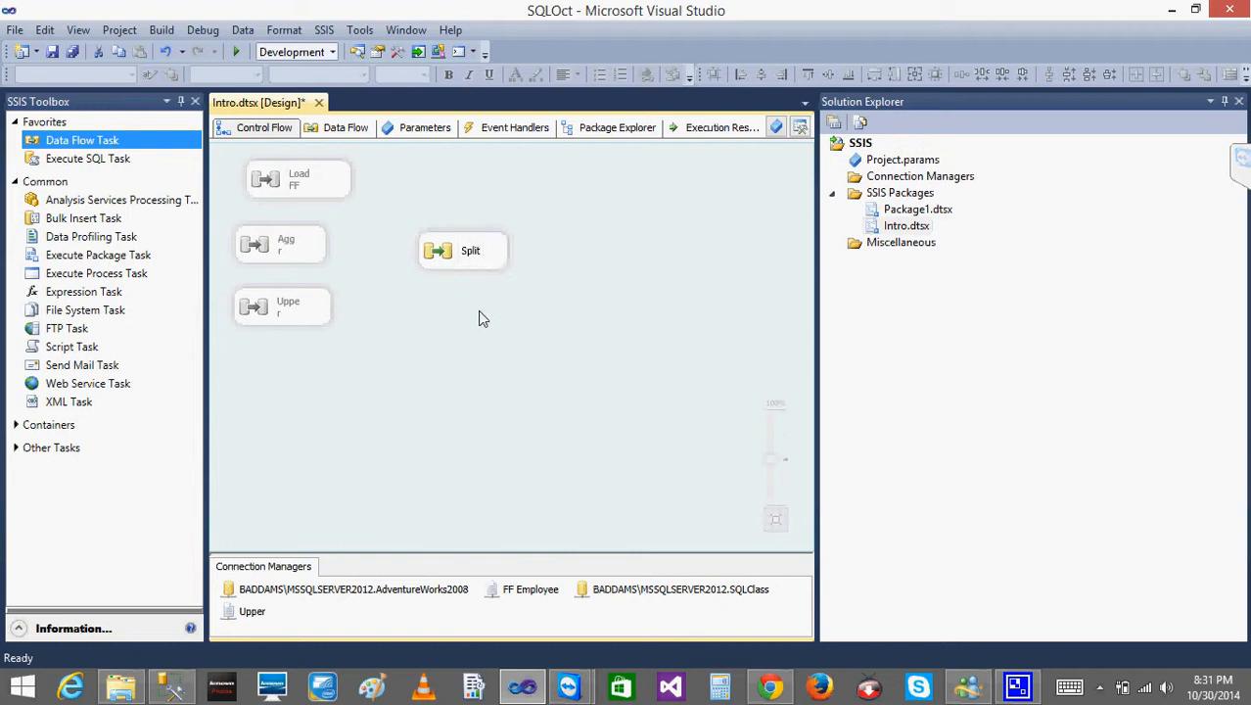
- Open the Split data flow and add an OLE DB Source to it
double_click(435, 253)
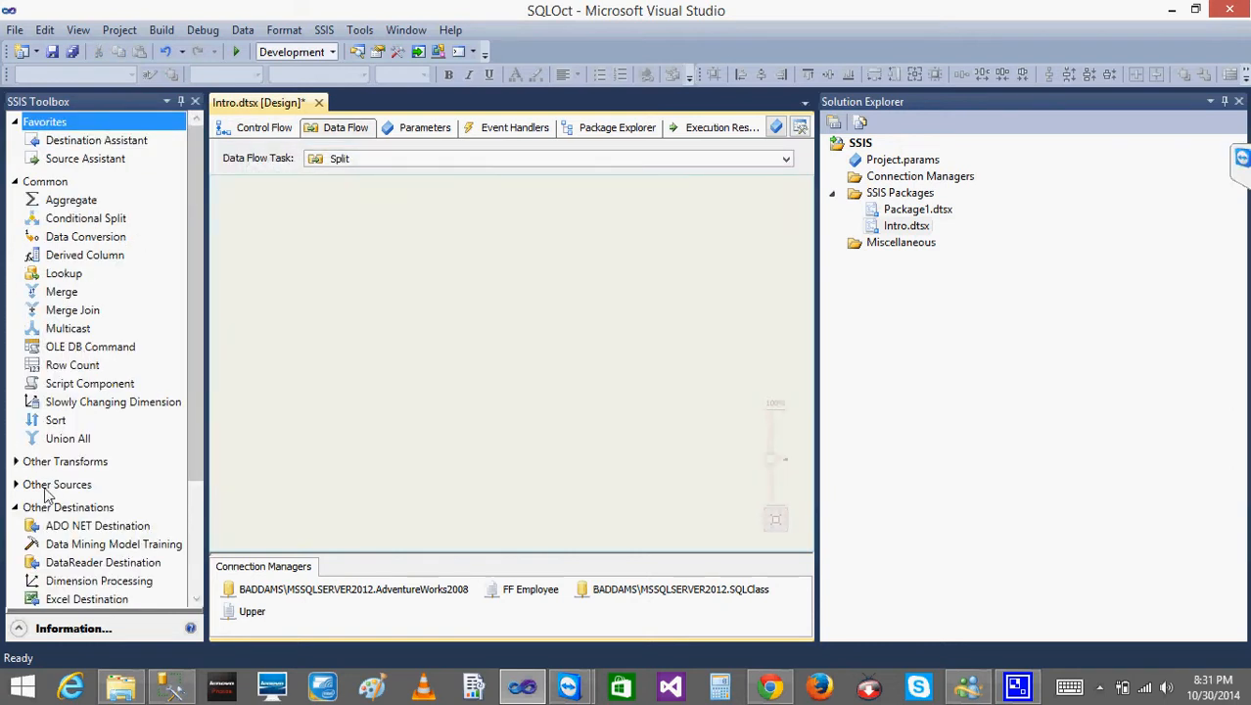
left_click(15, 508)
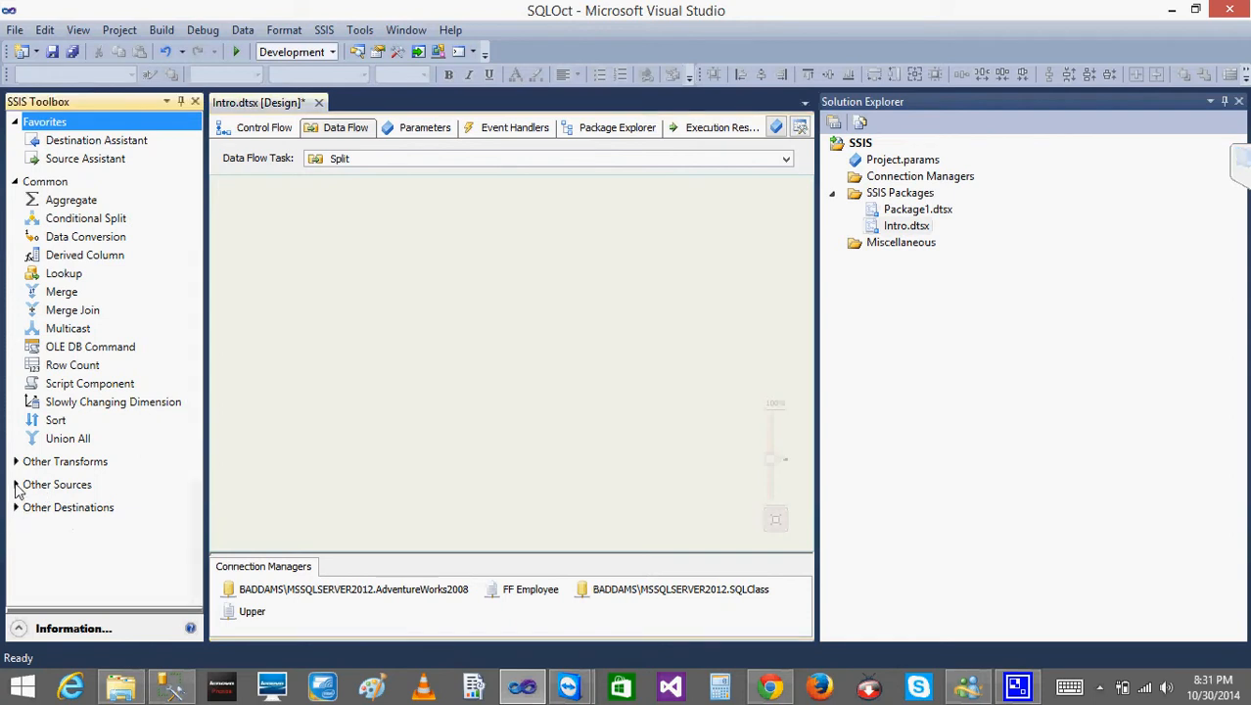
left_click(14, 483)
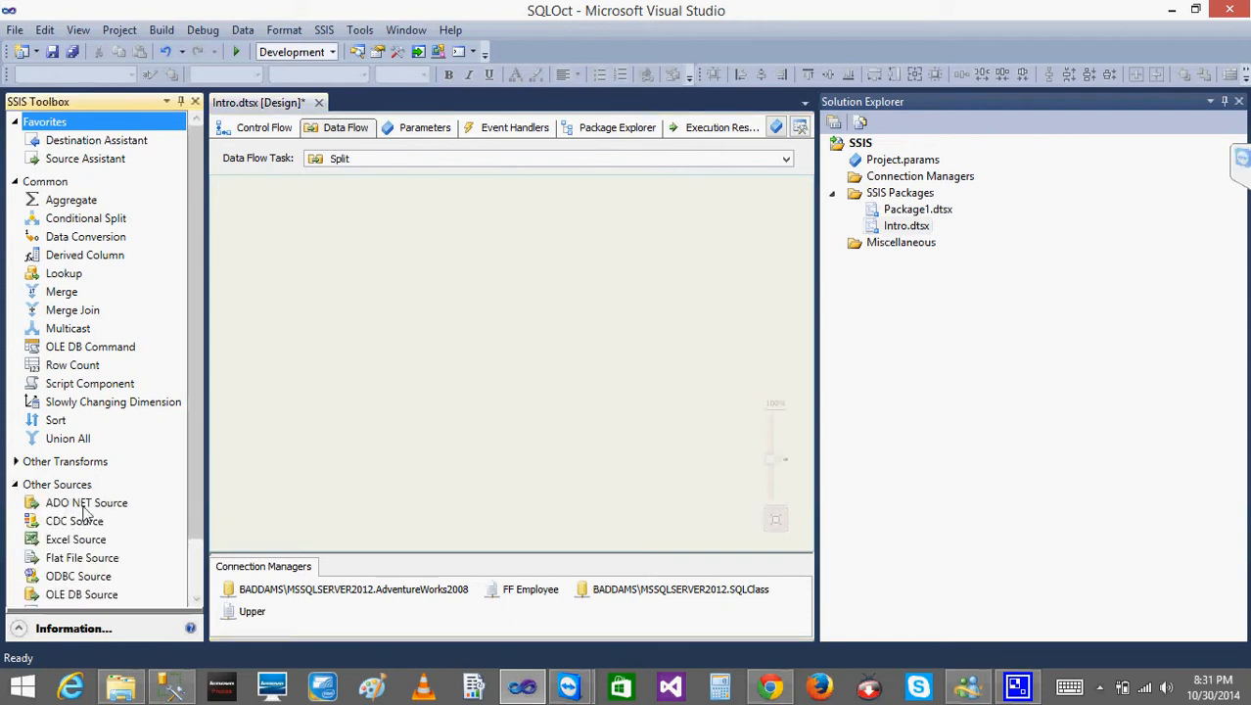
left_click(91, 581)
left_click_drag(89, 599, 372, 308)
- Set the OLE DB Source to read the [dbo].[Company] table through the BADDAMS\MSSQLSERVER2012.SQLClass connection
double_click(395, 320)
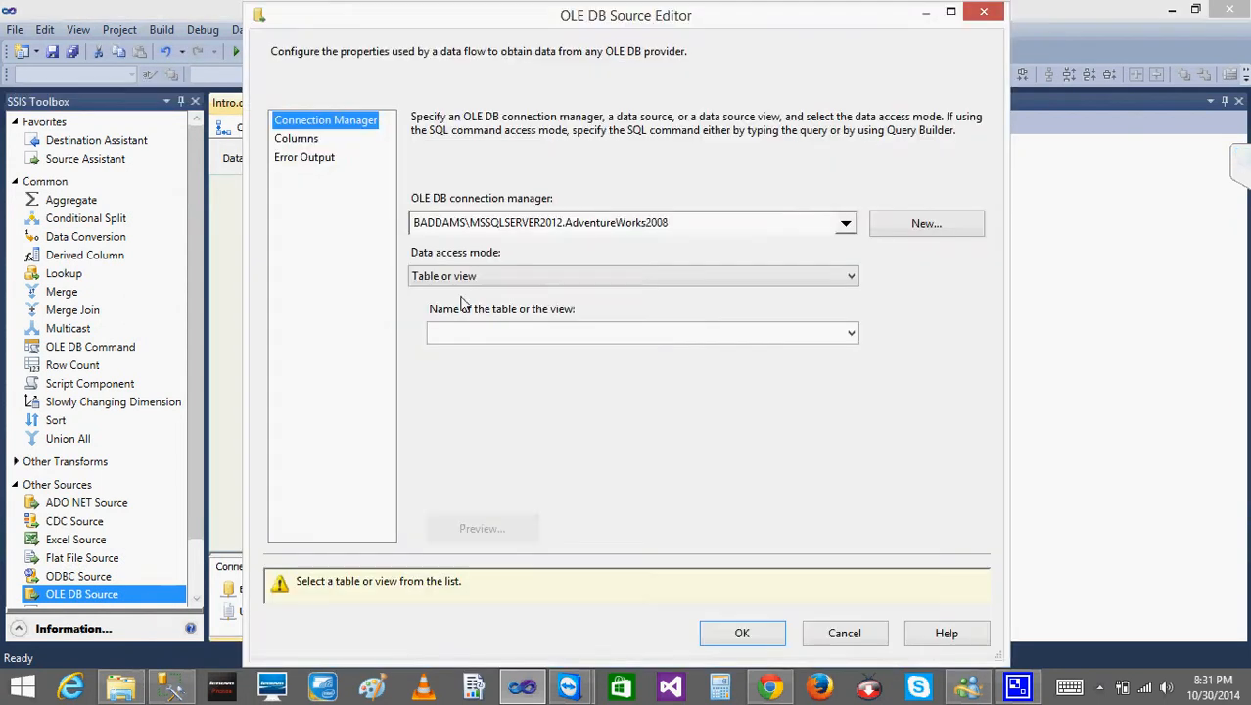
left_click(848, 224)
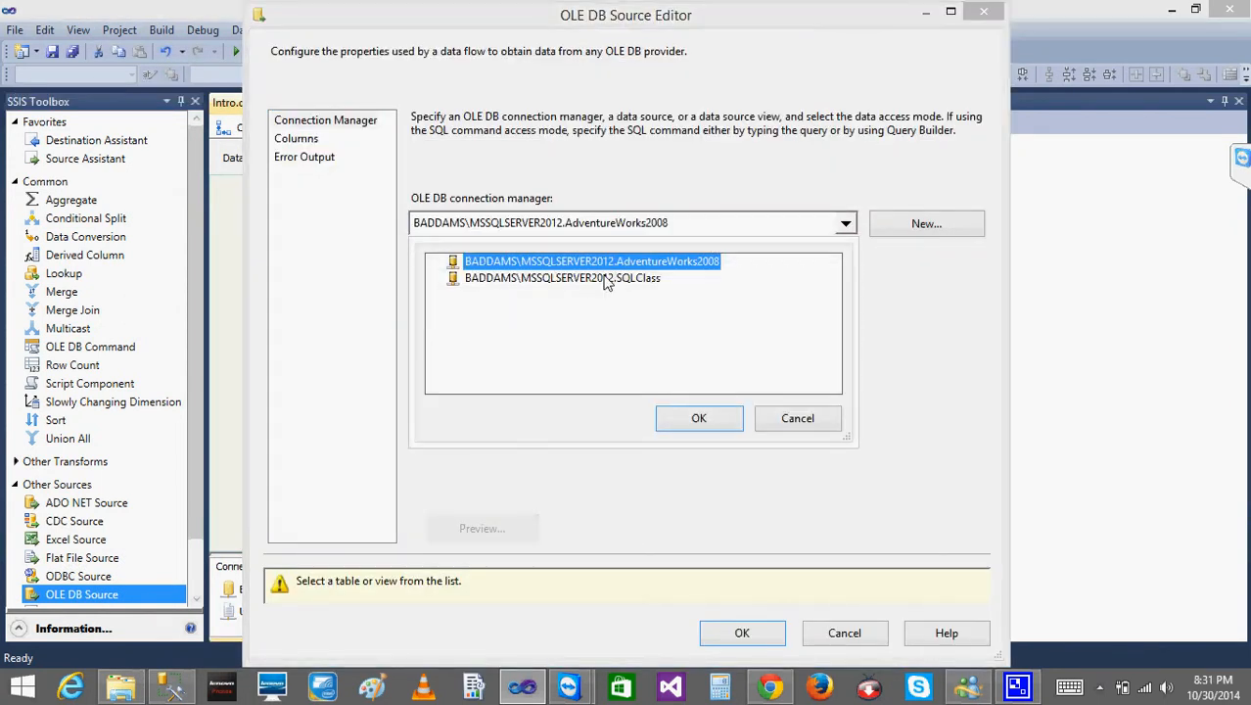
left_click(672, 428)
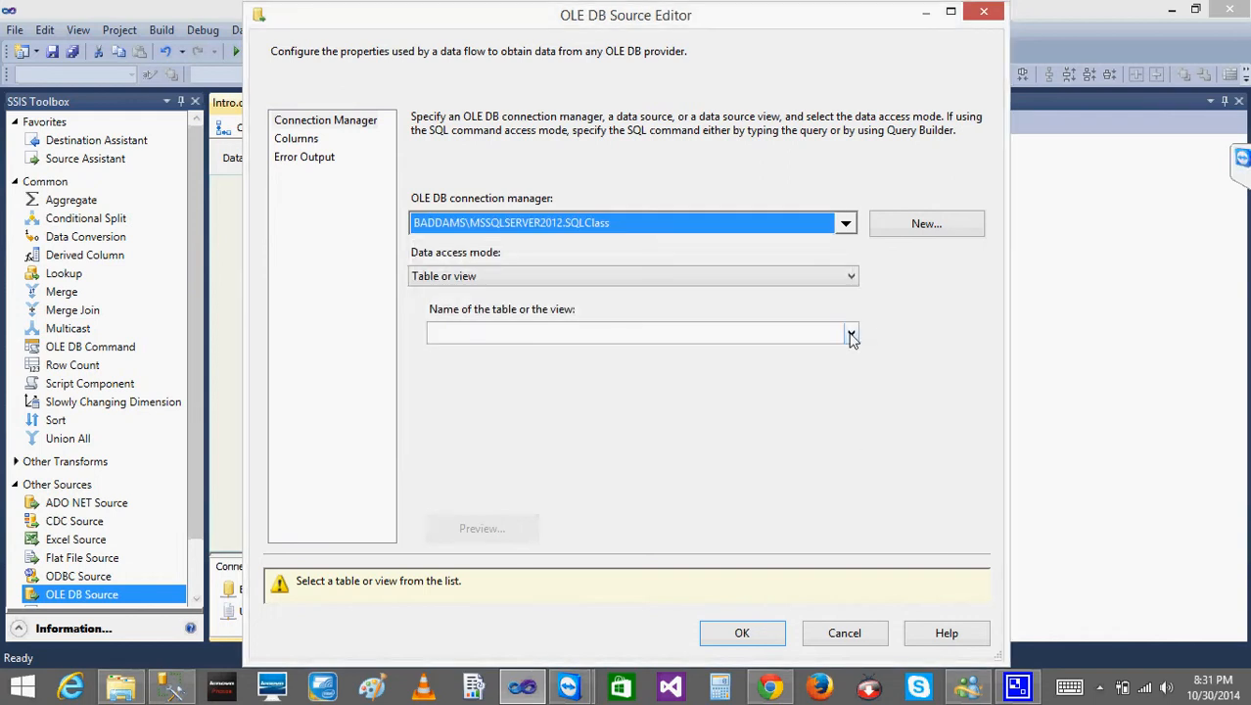
left_click(850, 333)
left_click(503, 390)
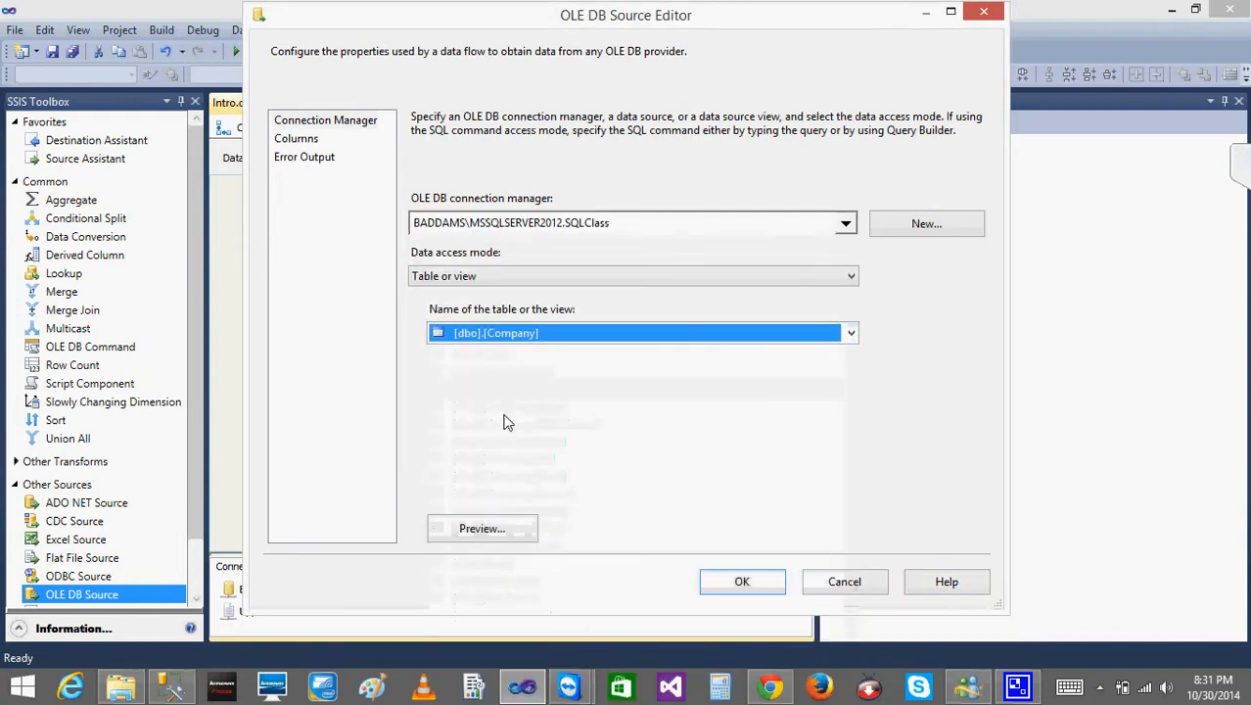
- Preview the Company table rows, review the source's CompanyId, Qtr and Amount columns, and confirm the source settings
left_click(480, 536)
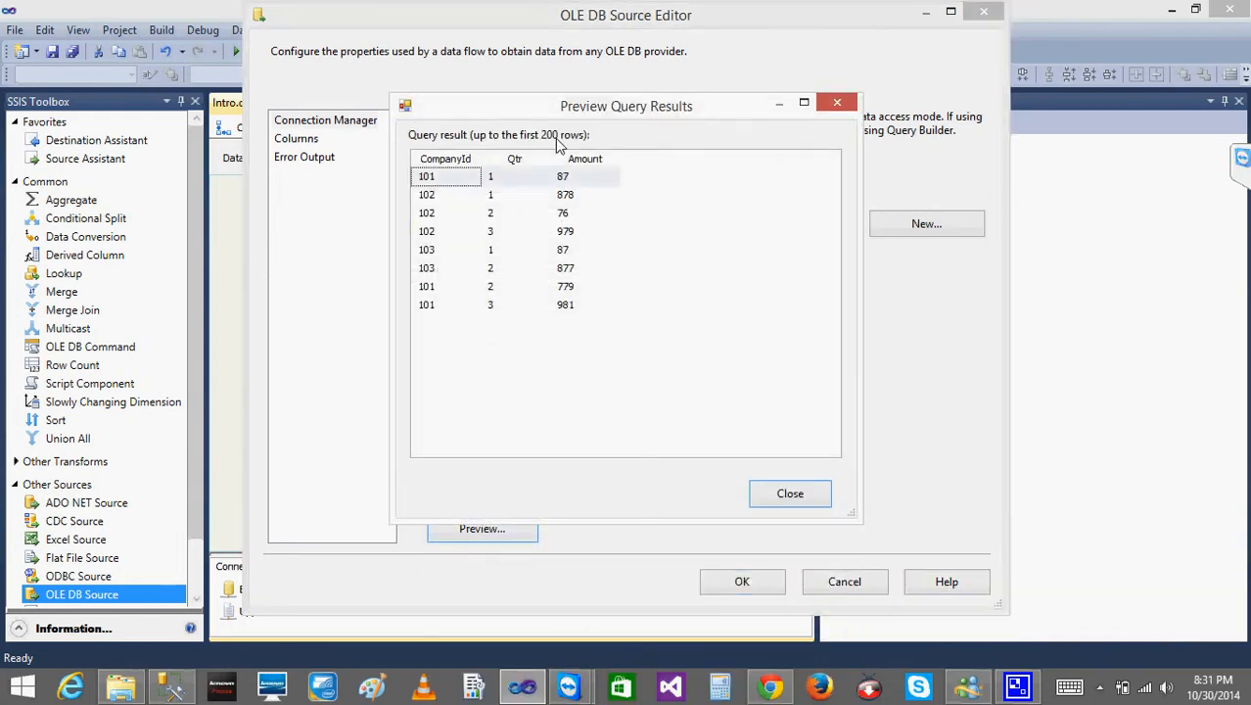
left_click(793, 493)
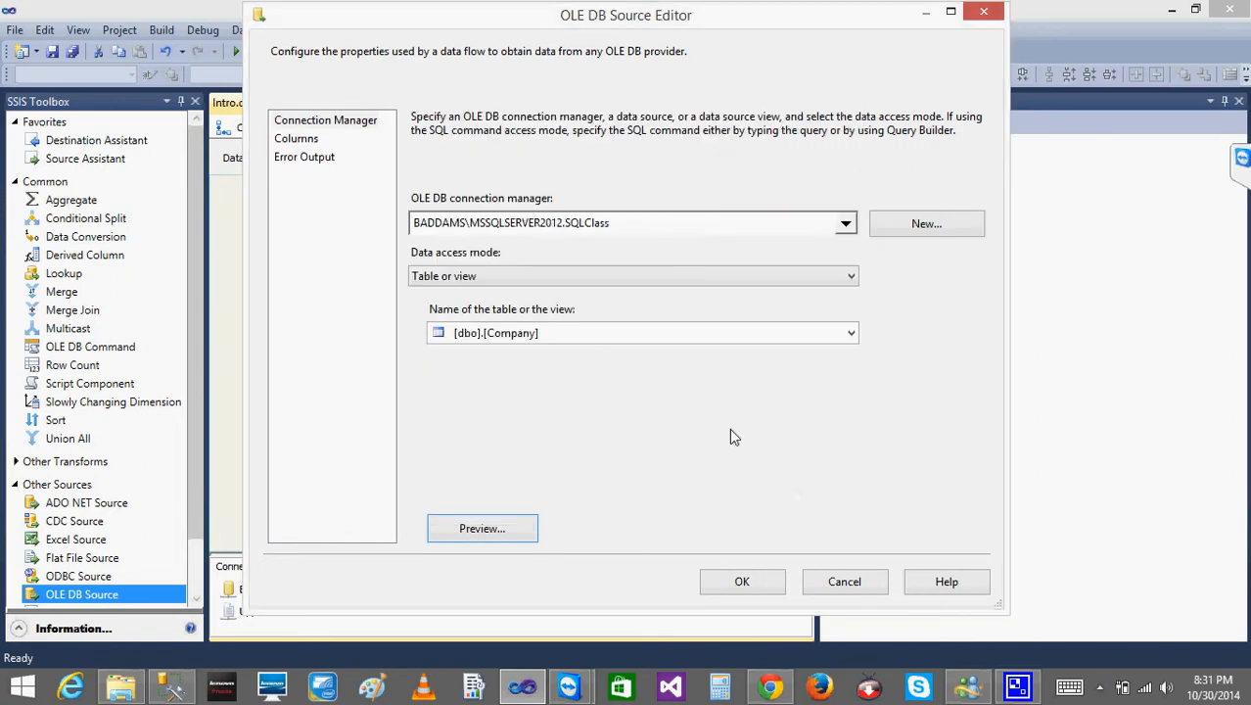
left_click(300, 159)
left_click(295, 139)
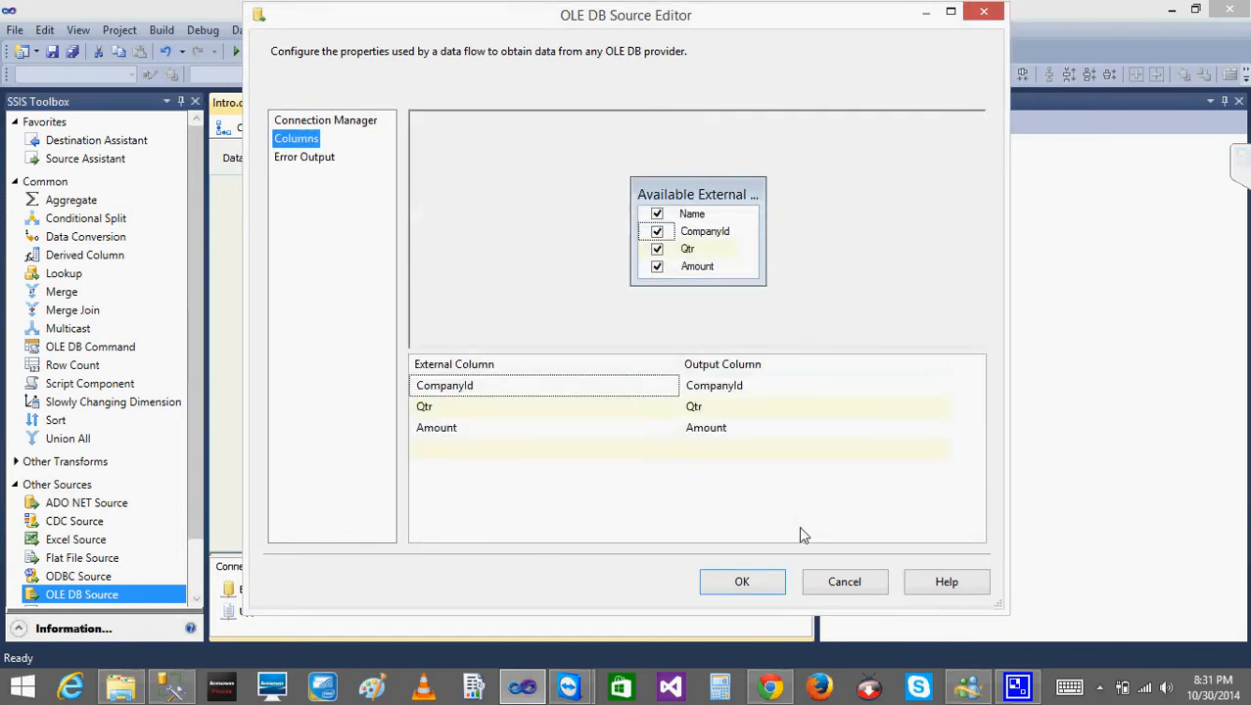
left_click(741, 577)
left_click(439, 500)
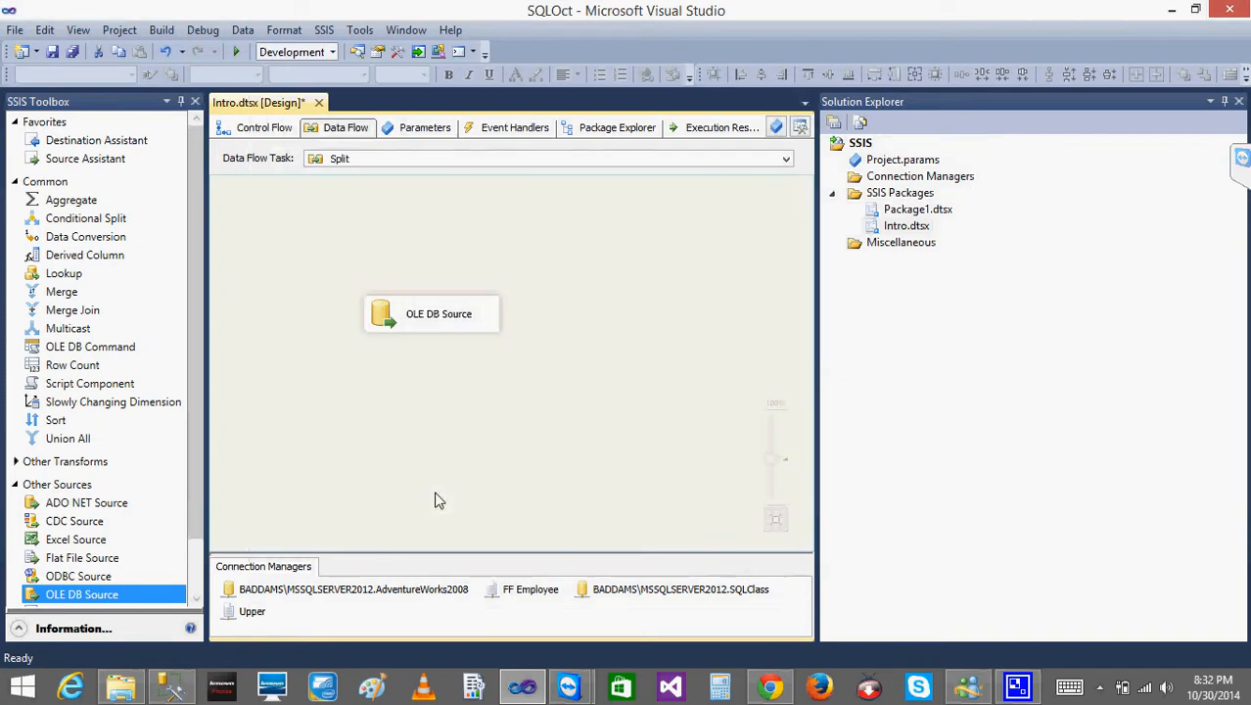
- Add a Conditional Split transformation below the OLE DB Source in the Split data flow
left_click(401, 310)
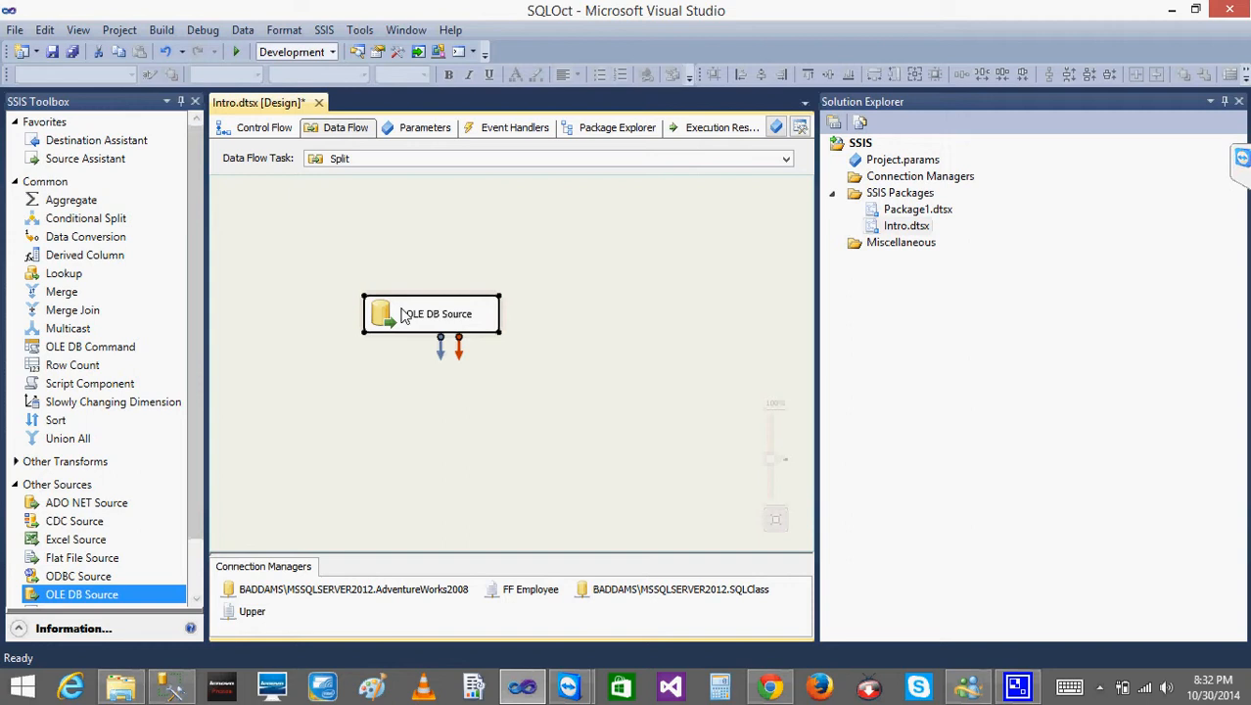
left_click(79, 218)
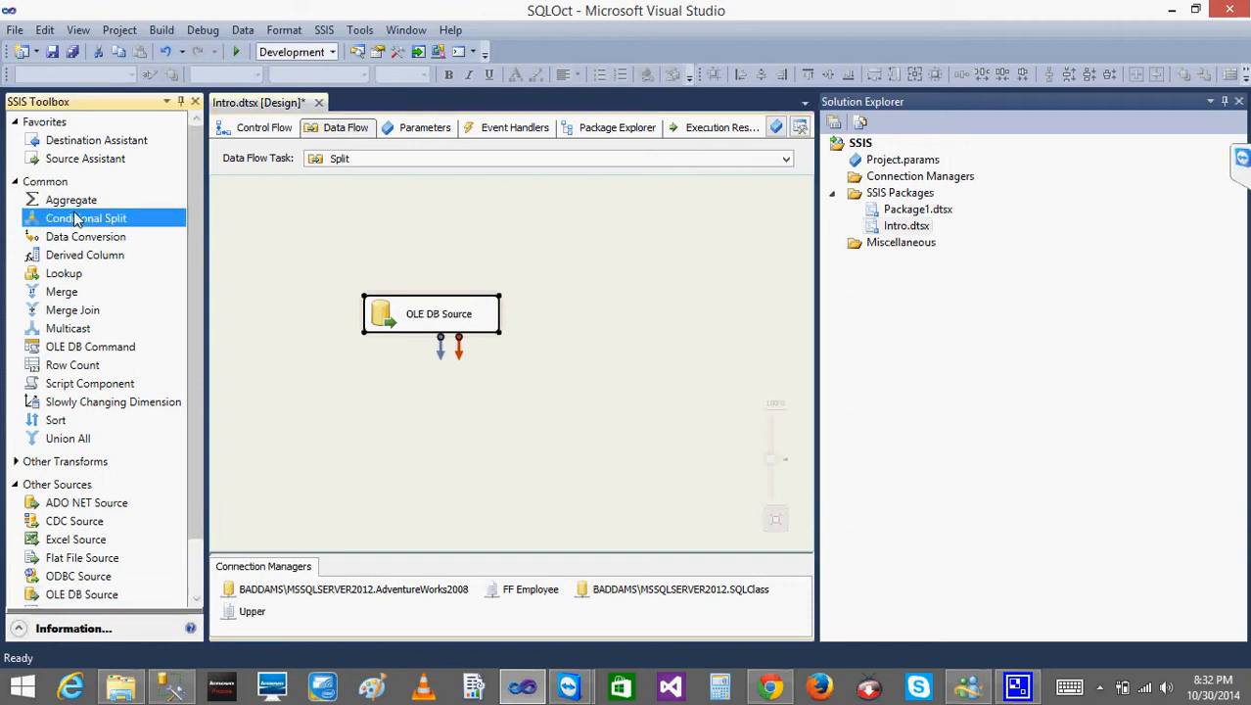
left_click(237, 229)
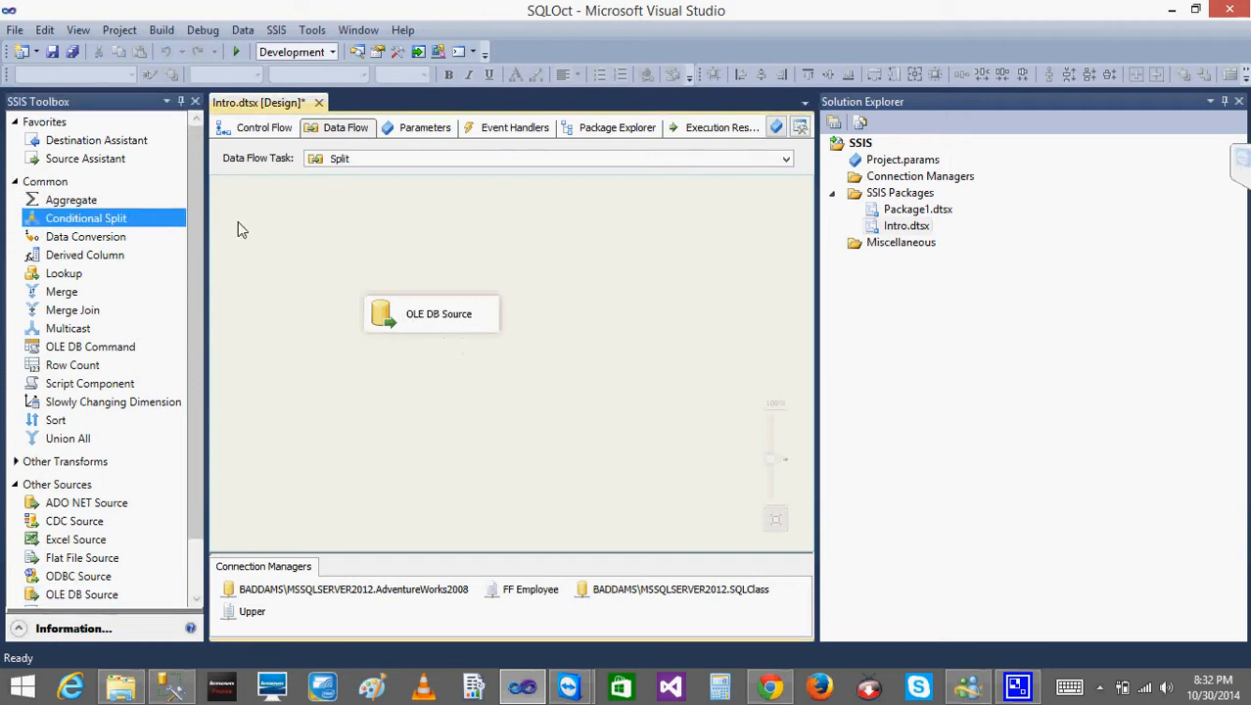
left_click(76, 256)
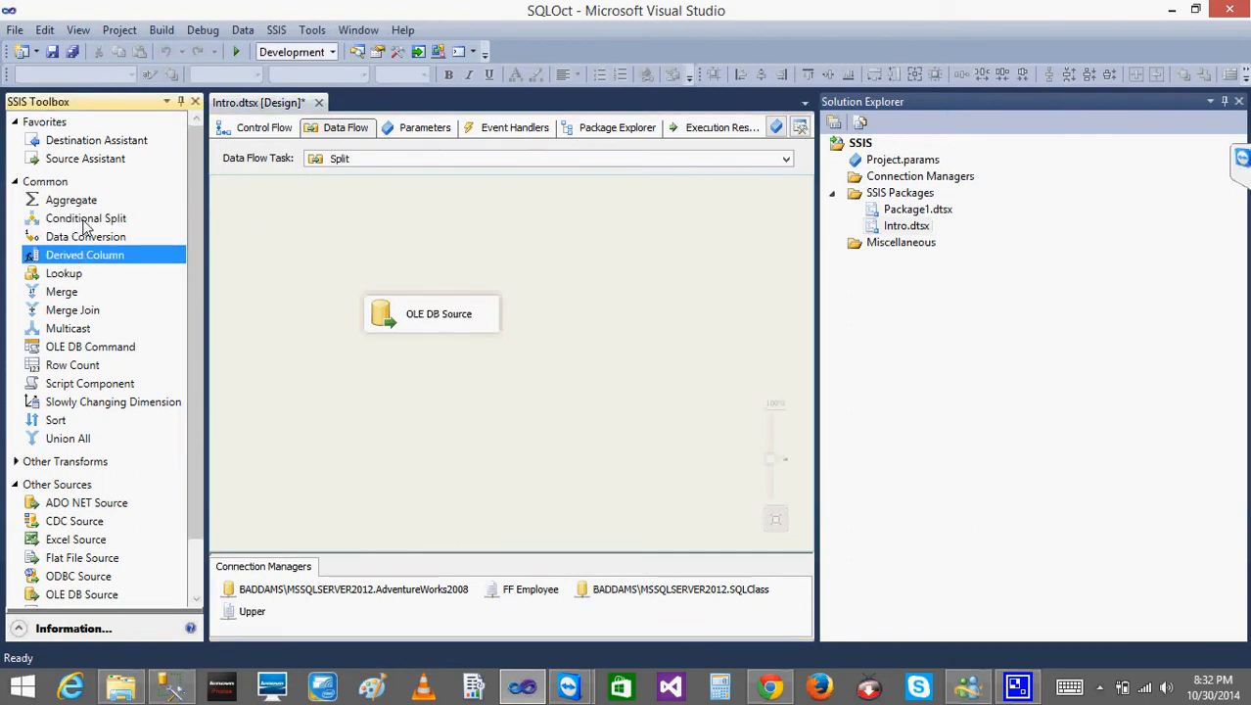
left_click(86, 220)
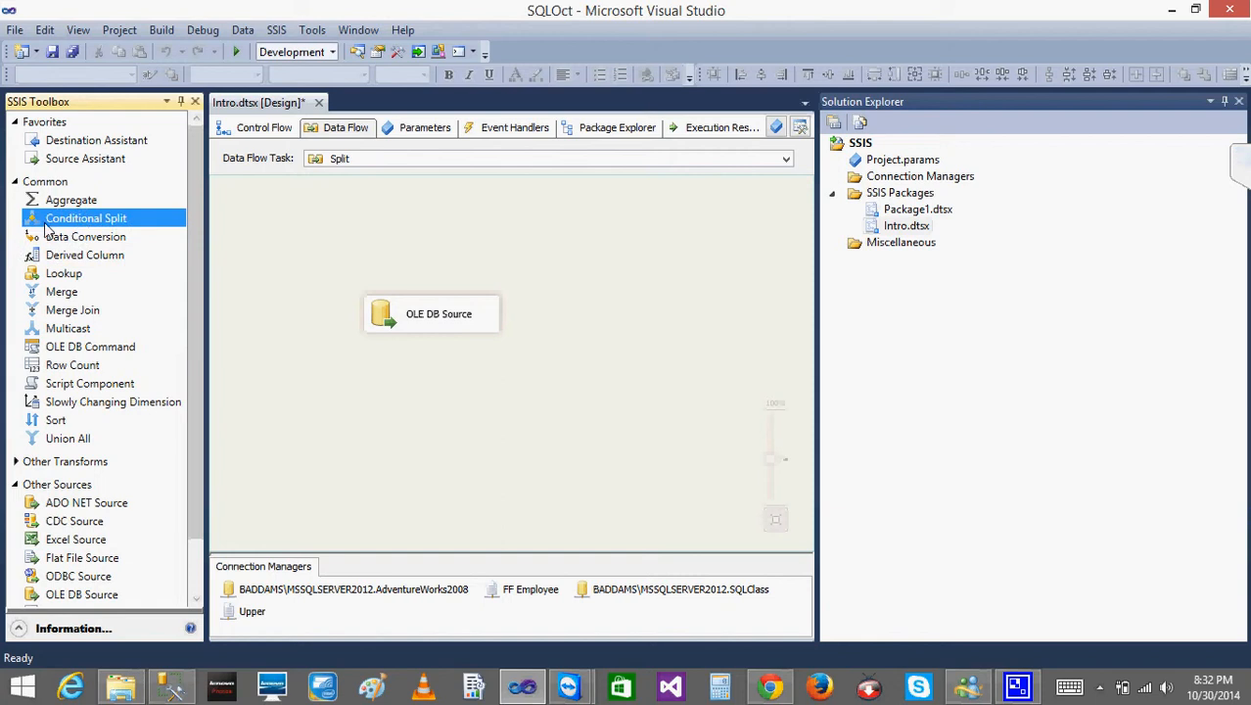
left_click_drag(47, 229, 399, 380)
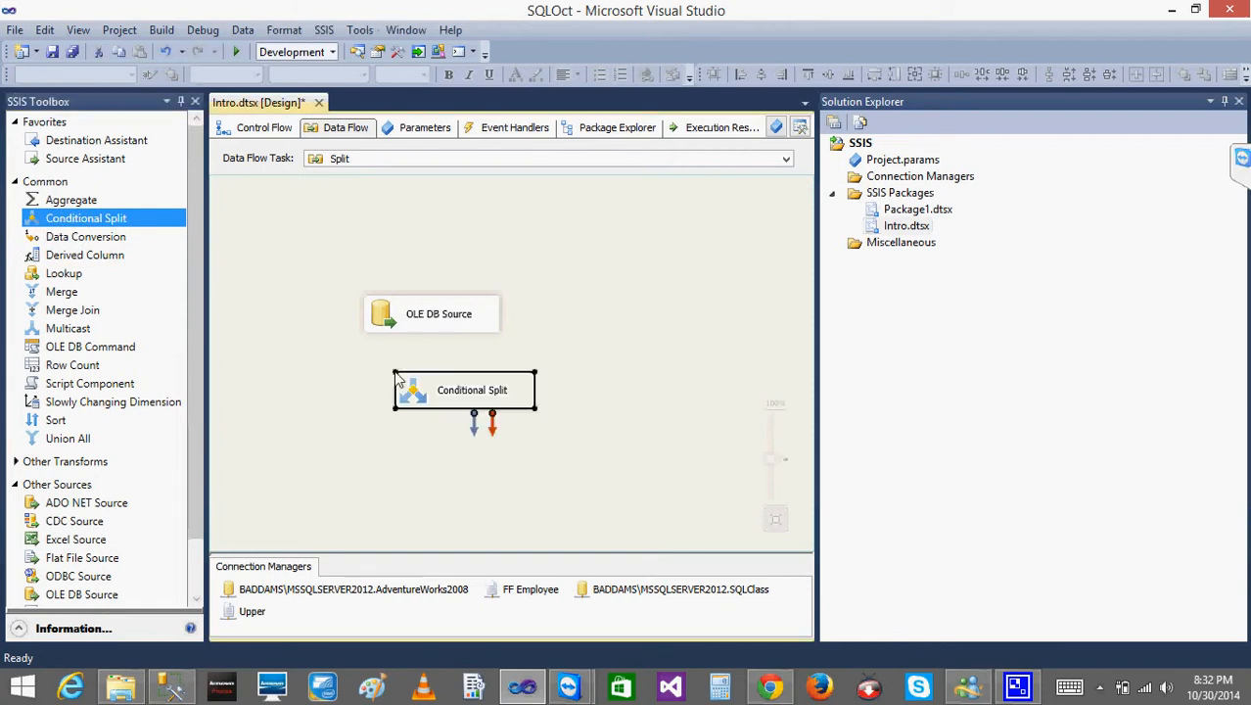
left_click(498, 486)
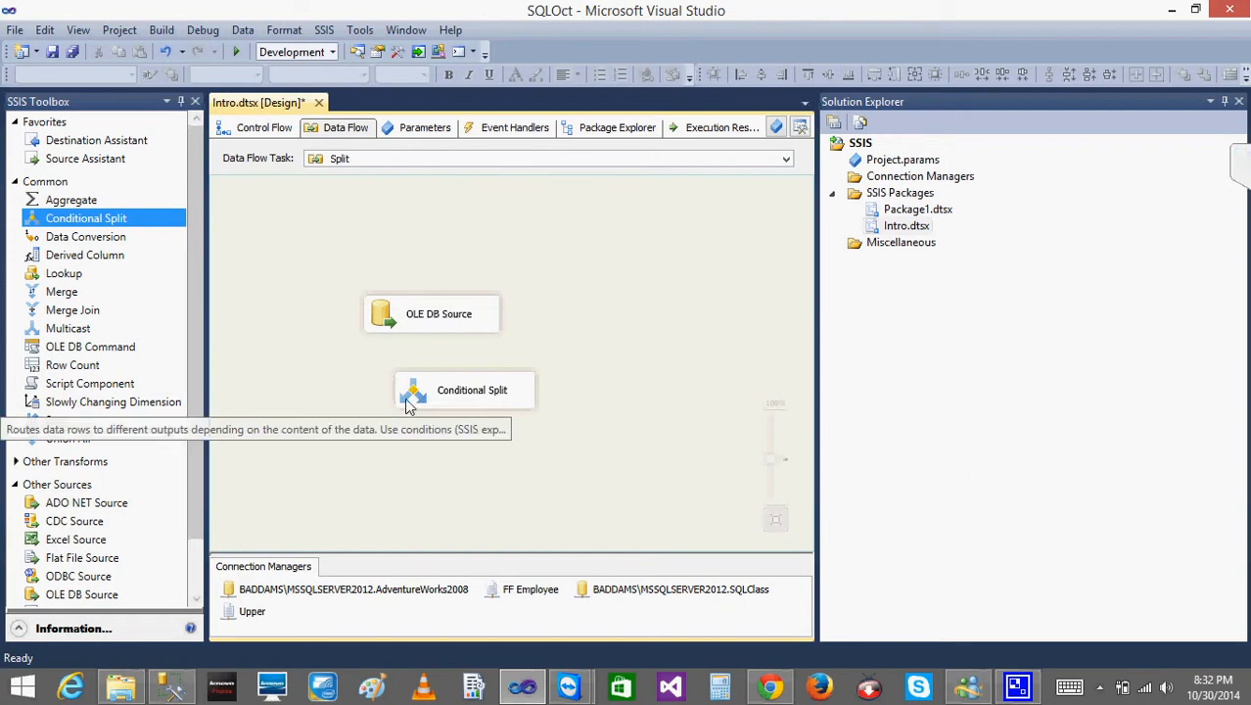
- Connect the OLE DB Source output to the Conditional Split and open the transformation's editor
left_click(412, 326)
left_click_drag(445, 360, 428, 398)
double_click(419, 397)
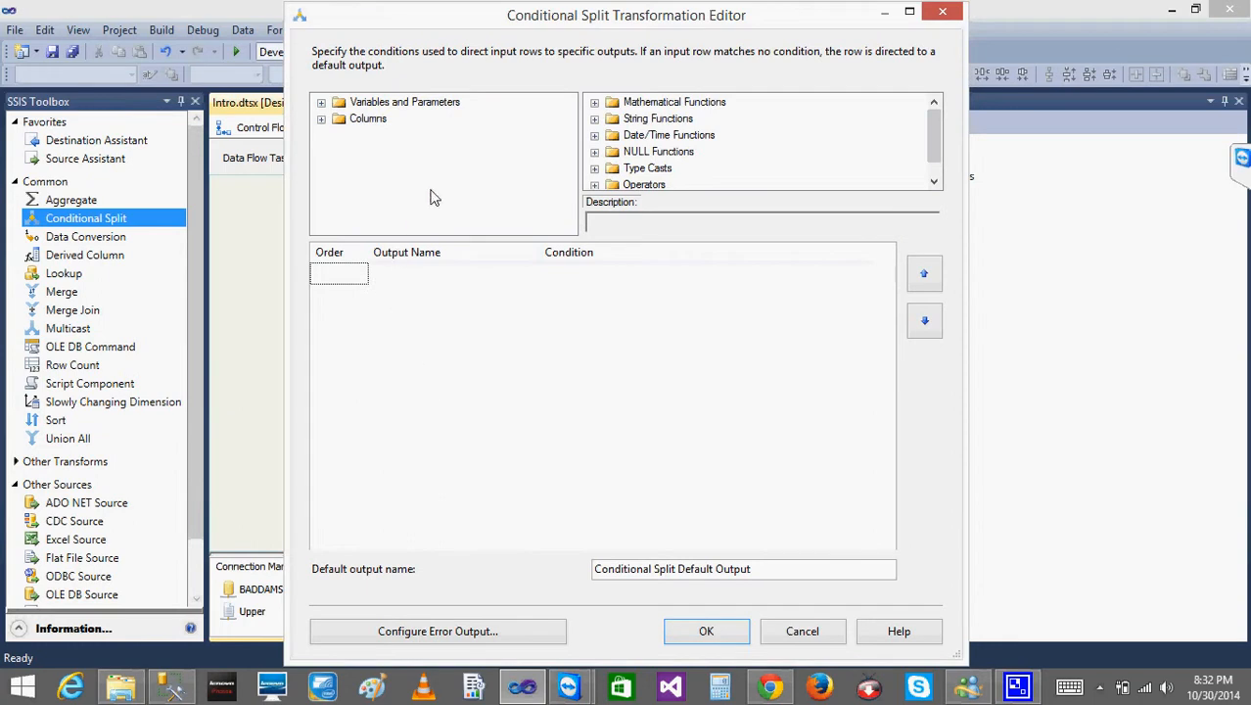
- Examine the input columns, variables and function categories available for building conditions, moving the editor aside to reveal the data flow
left_click(321, 120)
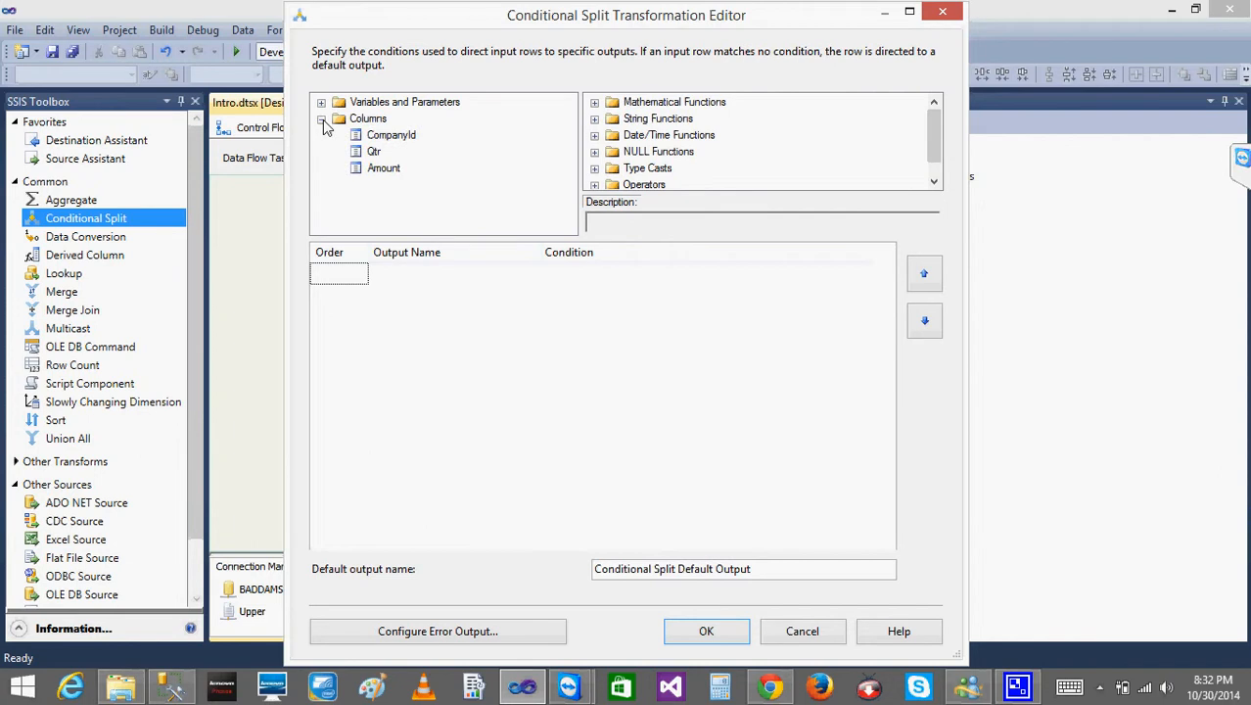
left_click(395, 174)
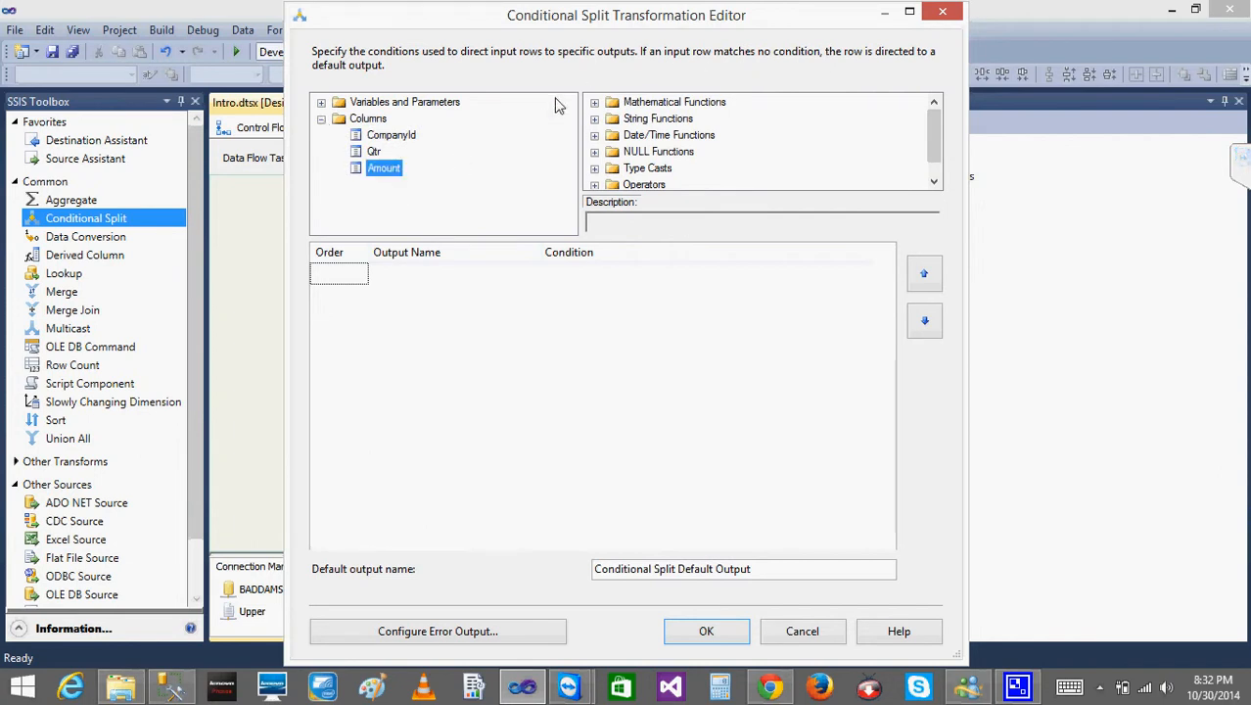
left_click(934, 183)
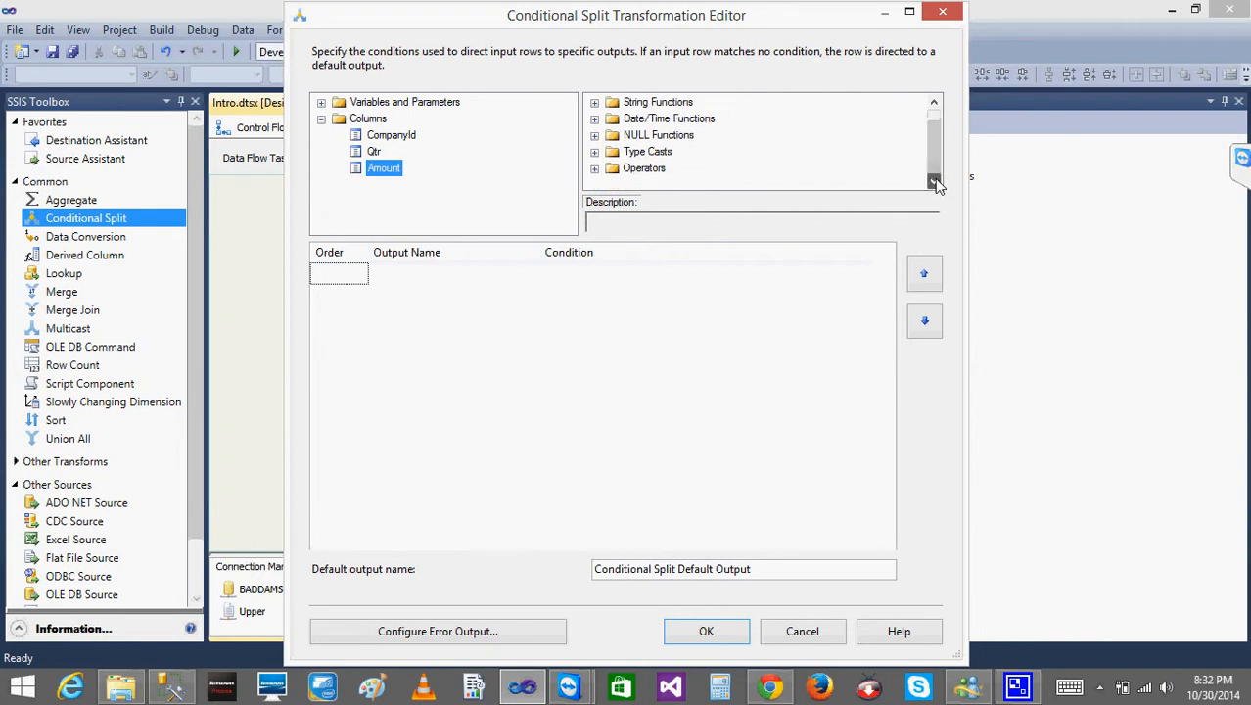
left_click(935, 108)
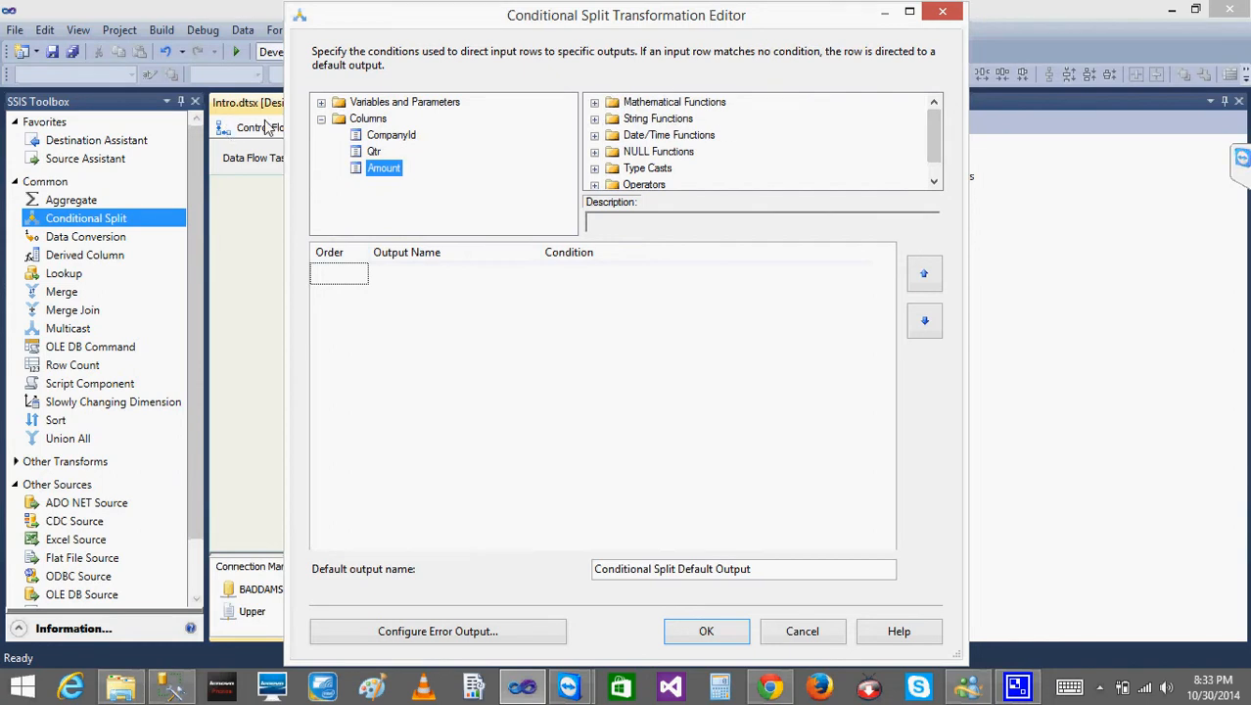
left_click(321, 118)
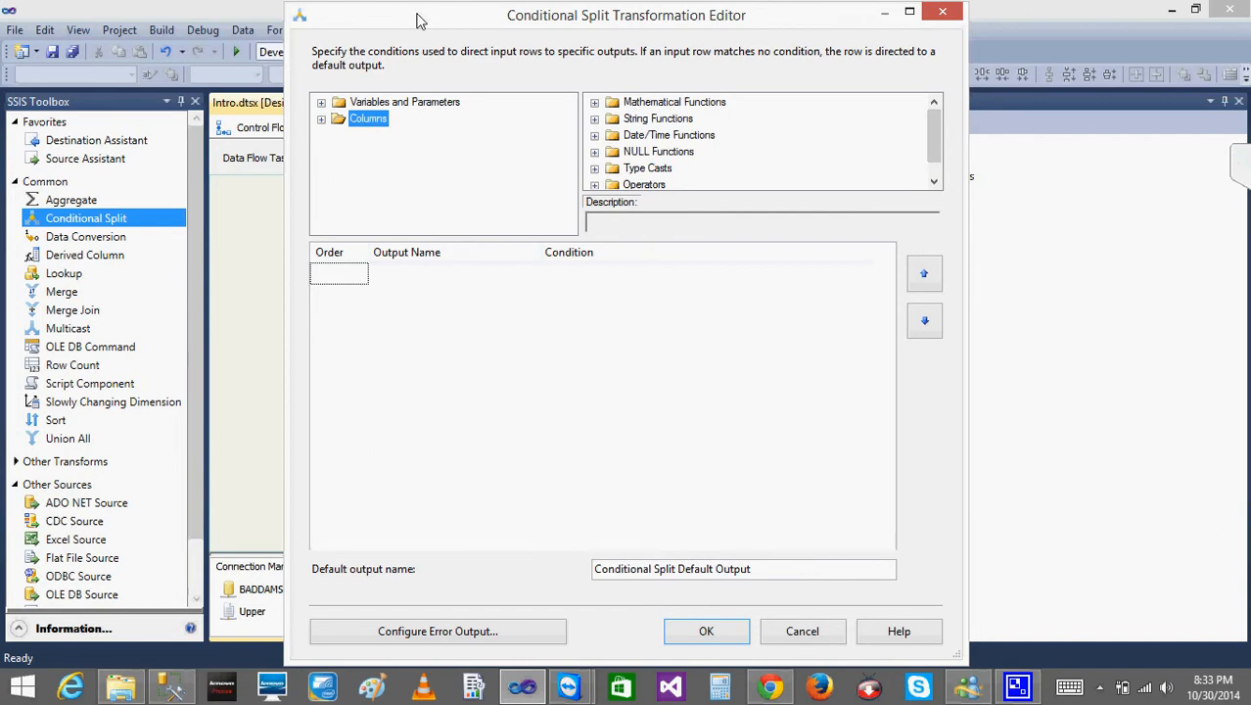
left_click_drag(416, 20, 652, 89)
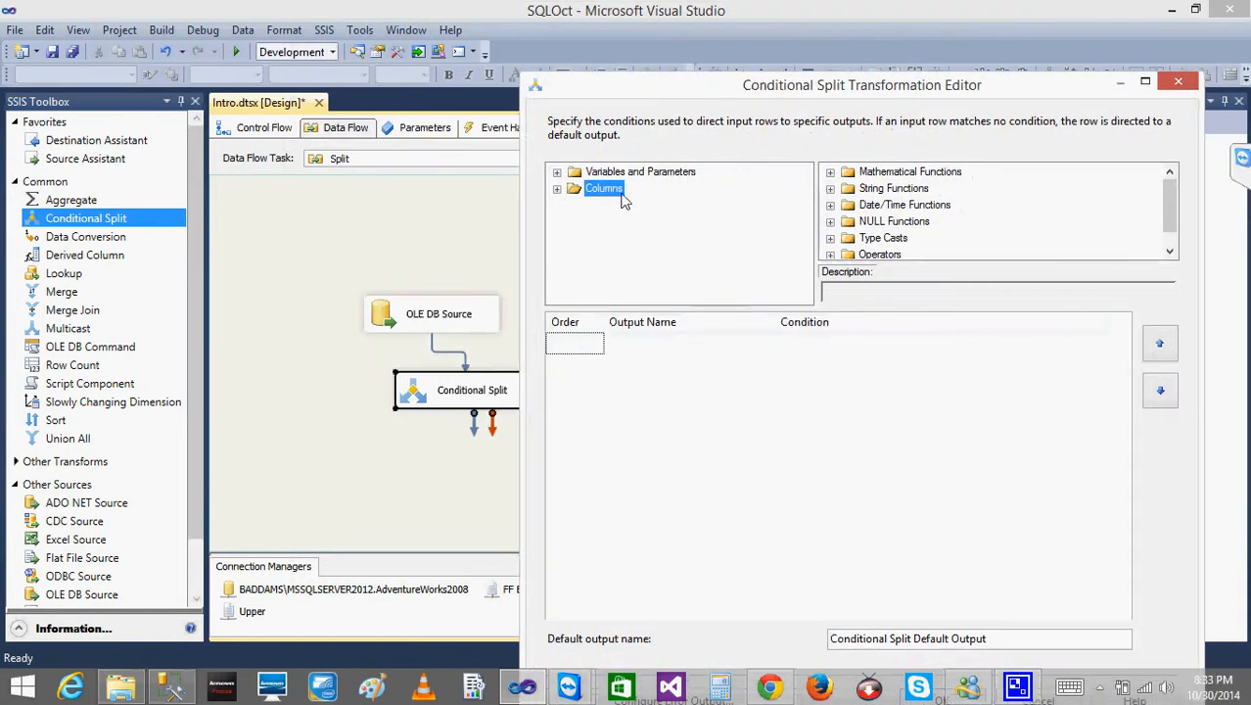
left_click(556, 189)
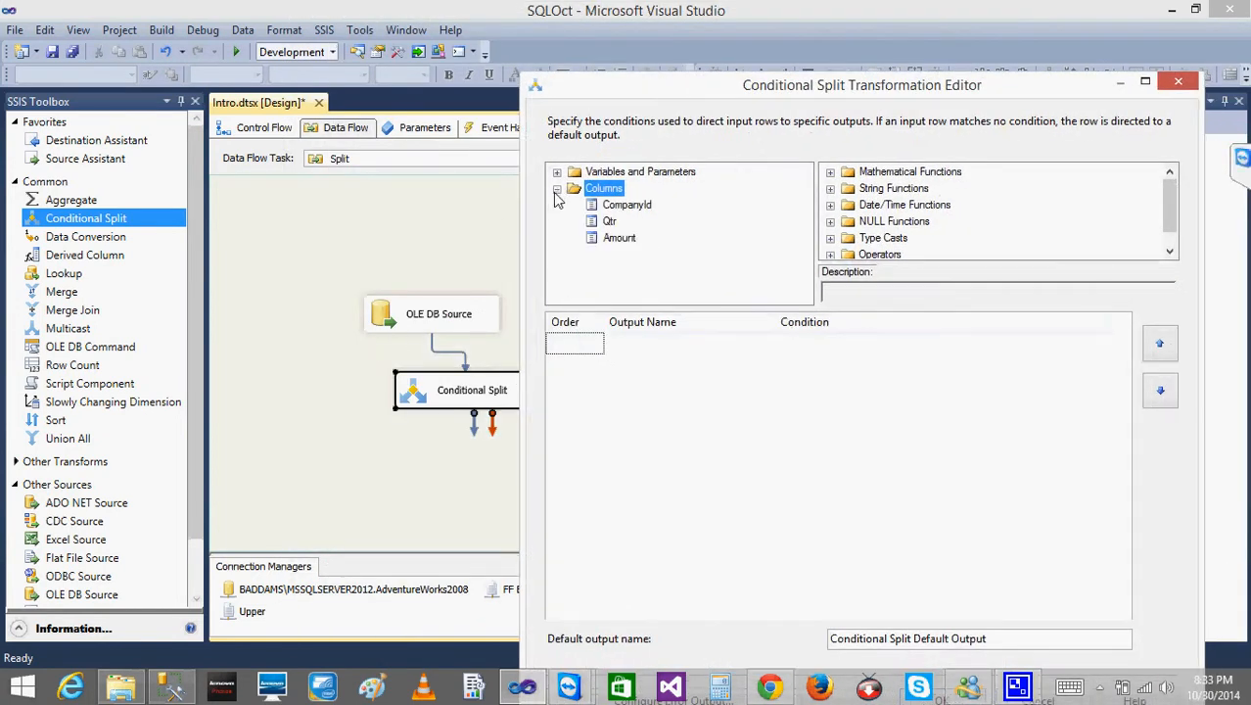
left_click(556, 189)
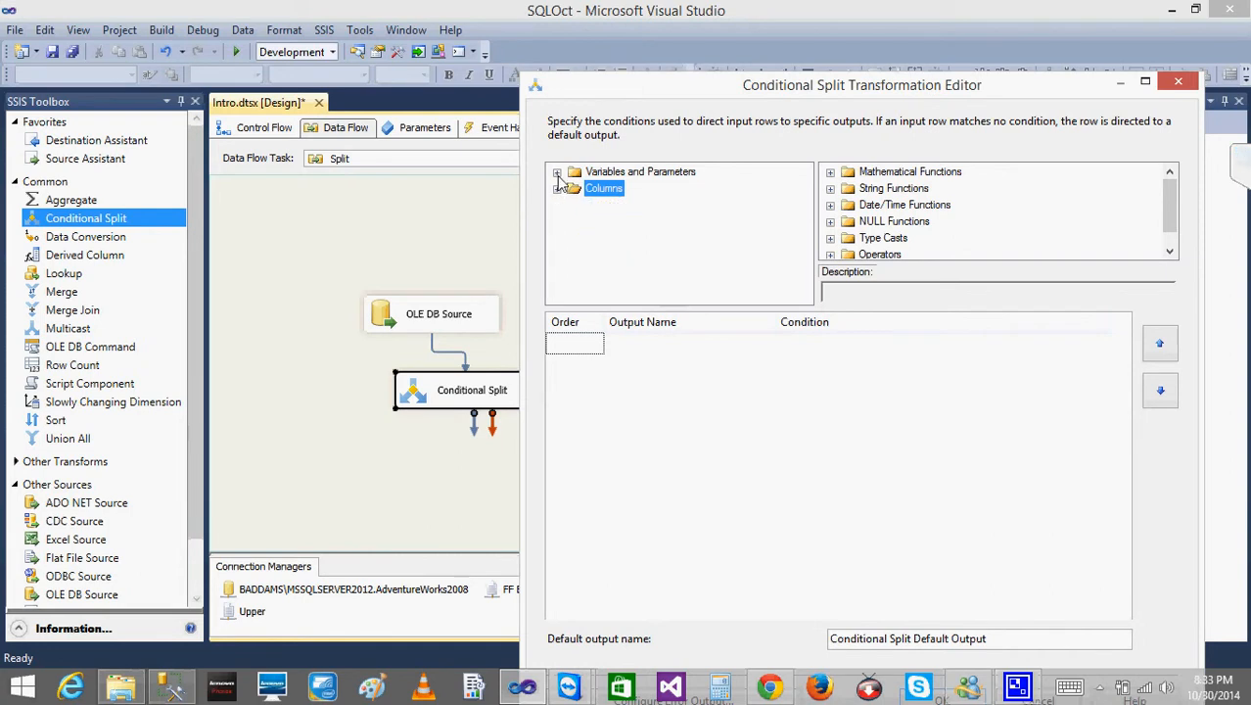
left_click(557, 172)
left_click(557, 173)
left_click(557, 189)
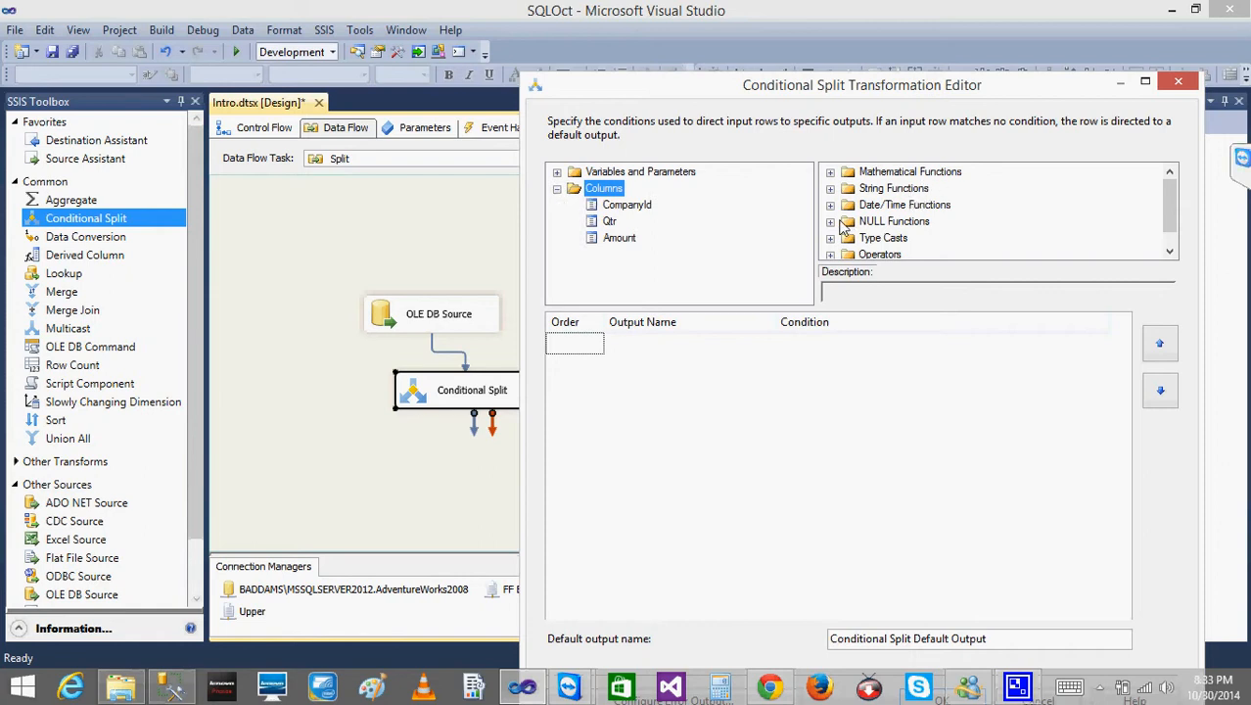
- Enlarge the function list in the Conditional Split editor and examine the String Functions, including the descriptions of UPPER and REVERSE
left_click(830, 189)
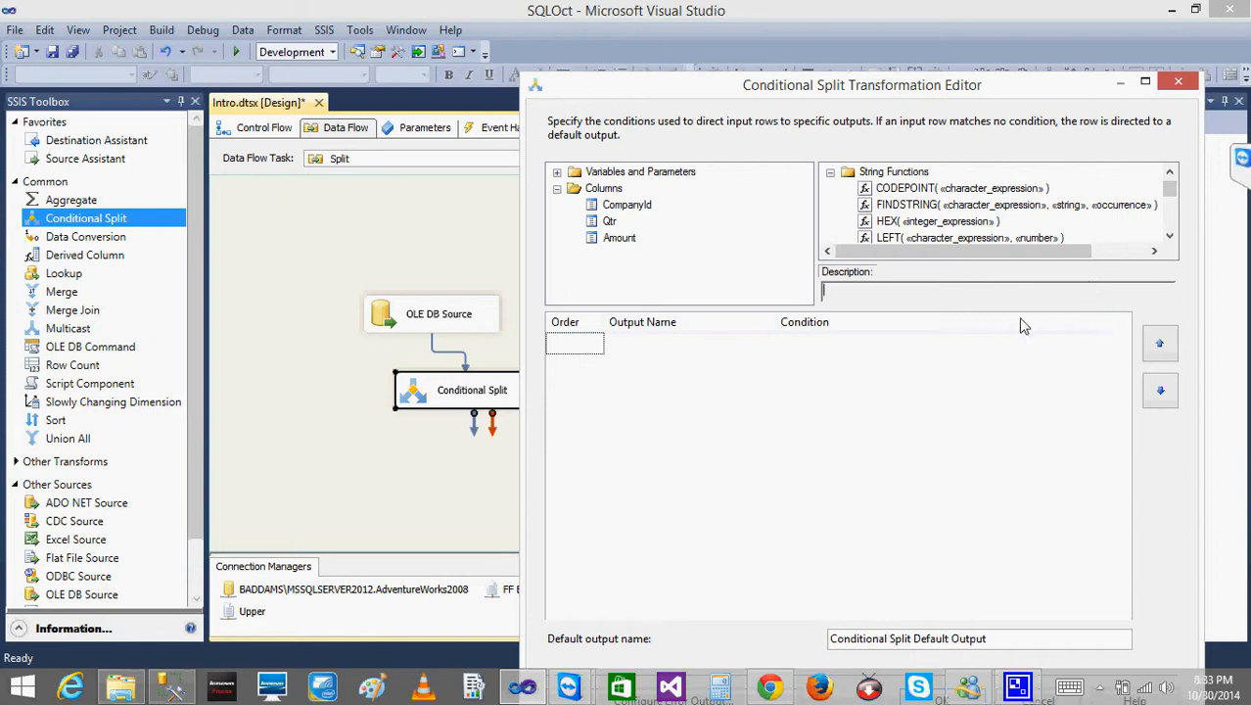
left_click_drag(1005, 308, 1018, 442)
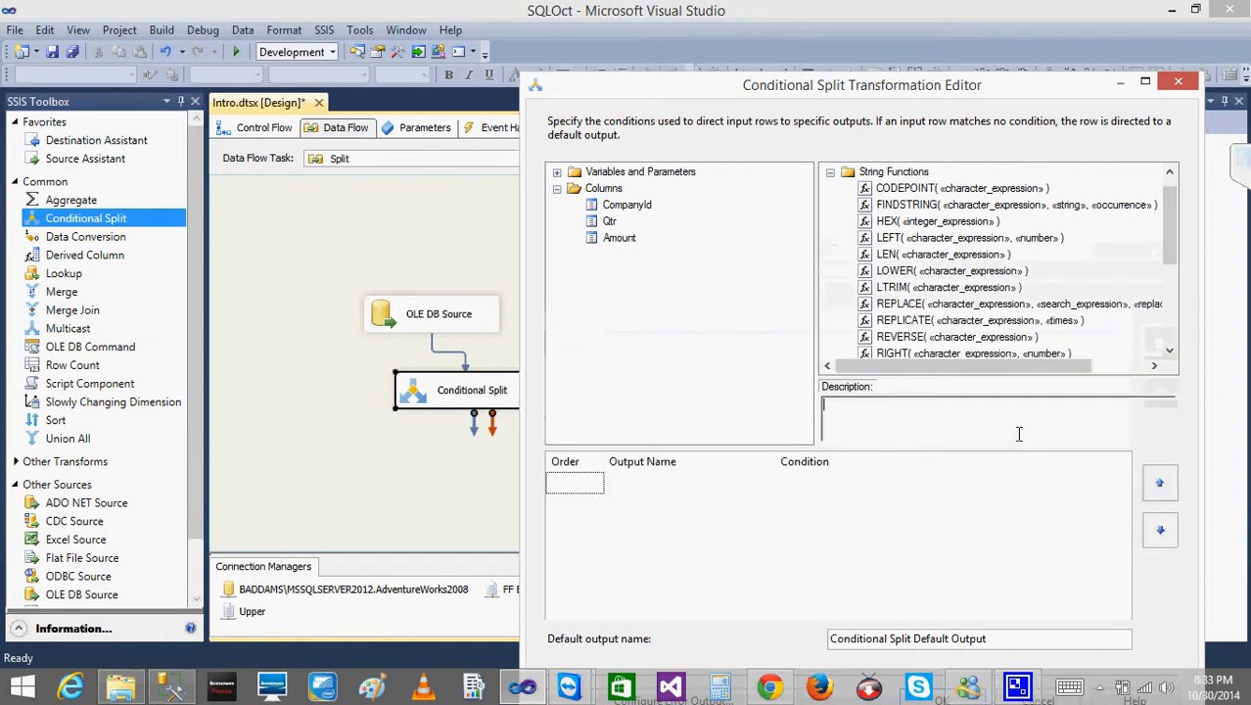
left_click(1169, 351)
left_click(1170, 352)
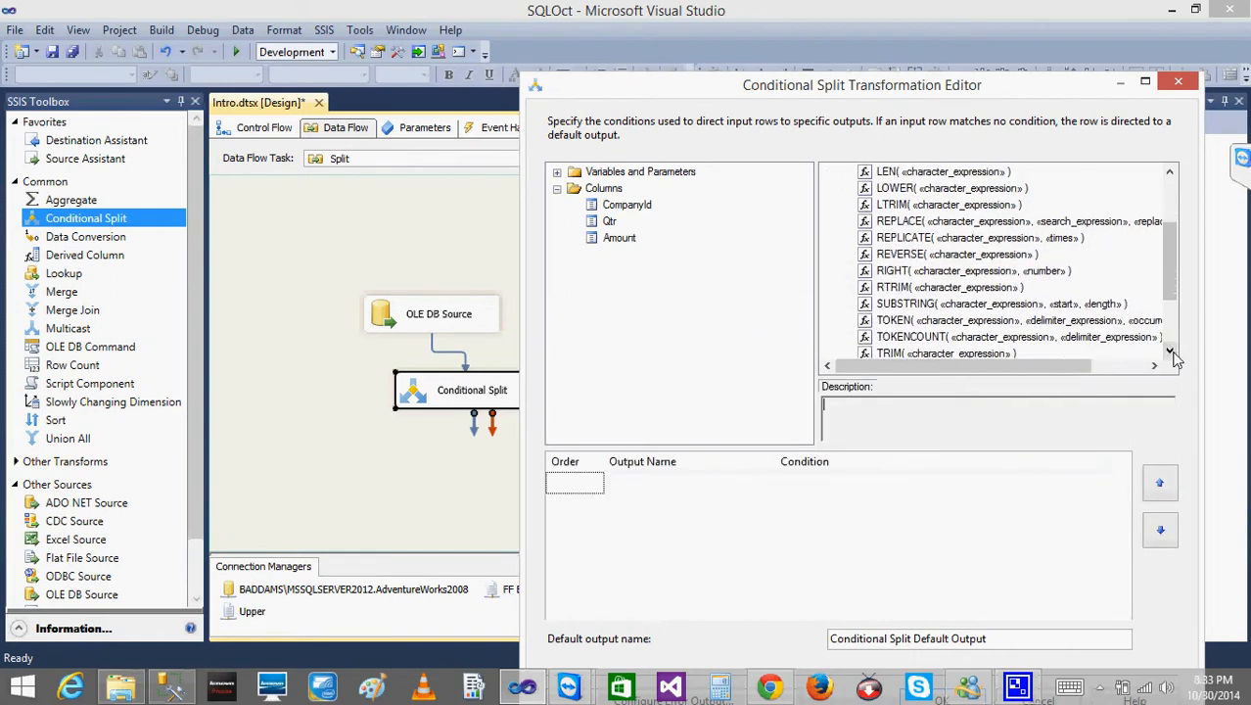
left_click(1170, 352)
left_click(1170, 351)
left_click(1170, 352)
left_click(920, 289)
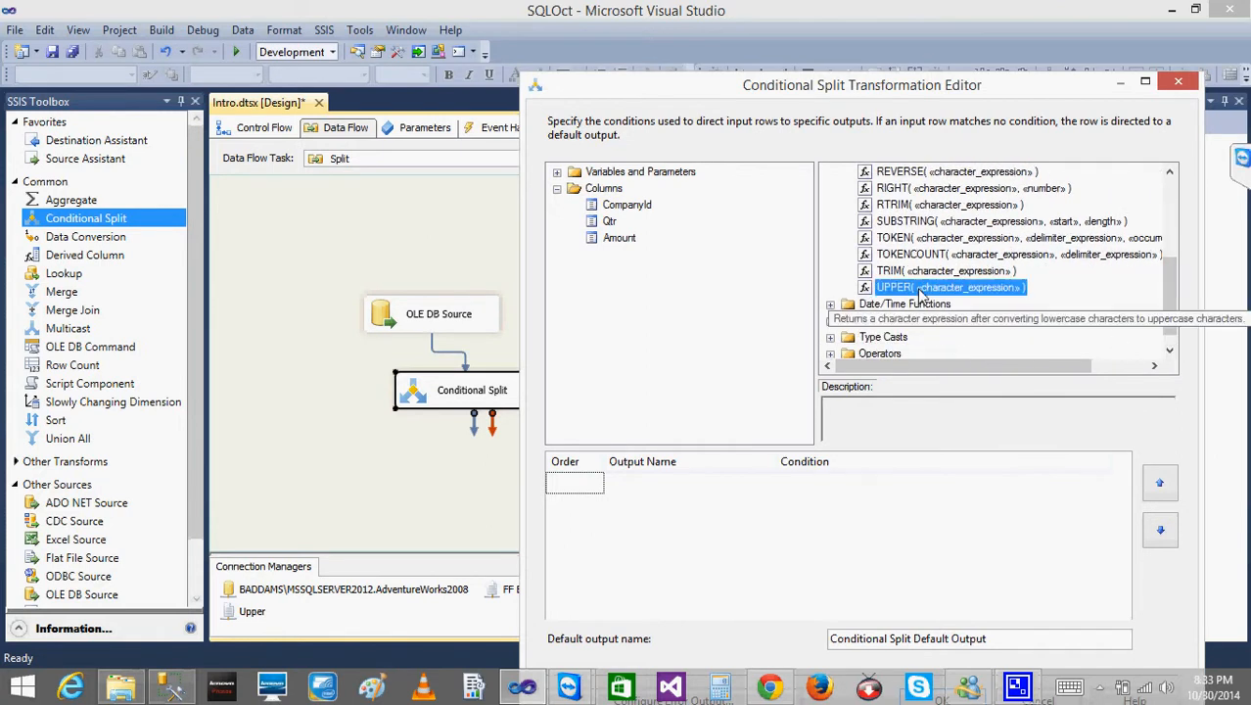
left_click(901, 189)
left_click(909, 173)
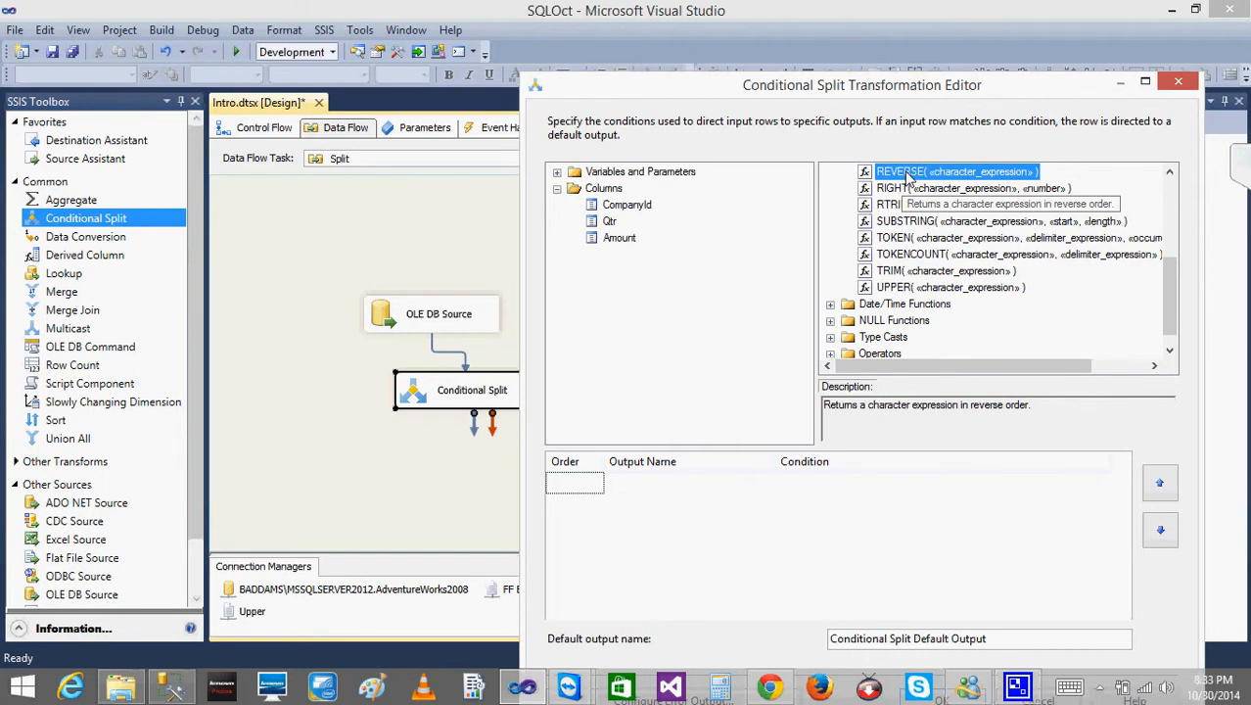
left_click(1175, 203)
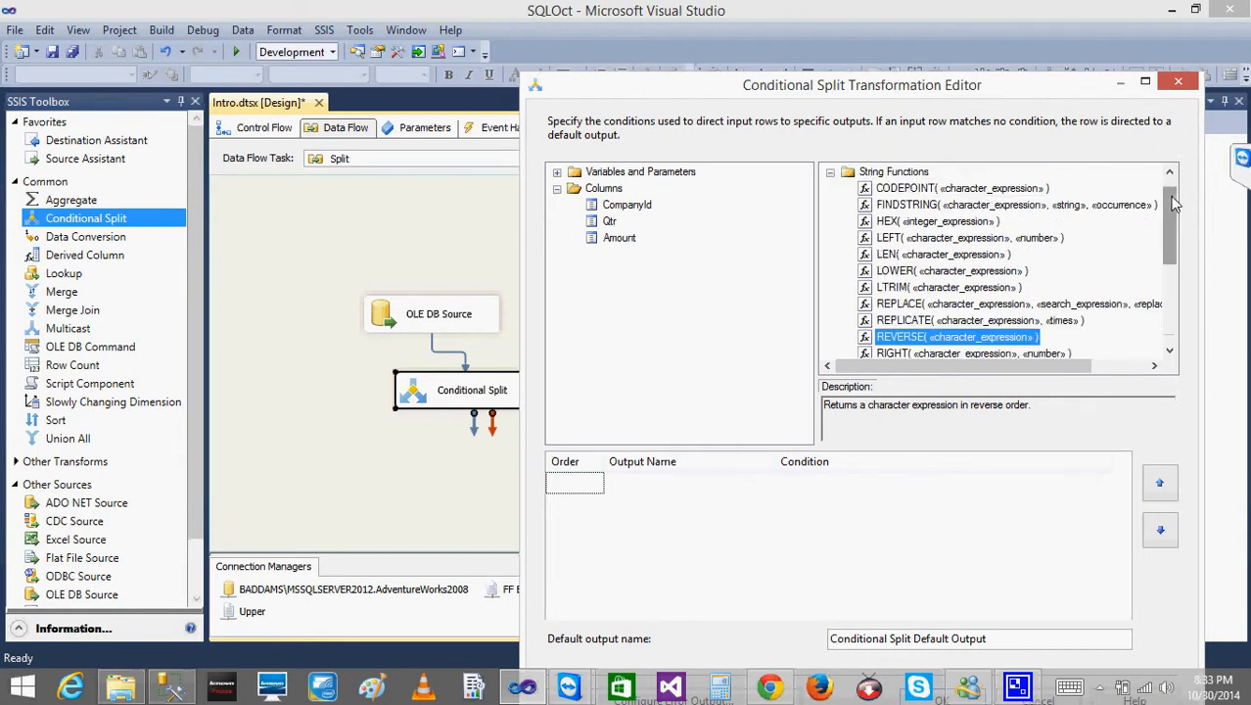
- Collapse the String Functions and examine the Operators available for building conditions
left_click(830, 172)
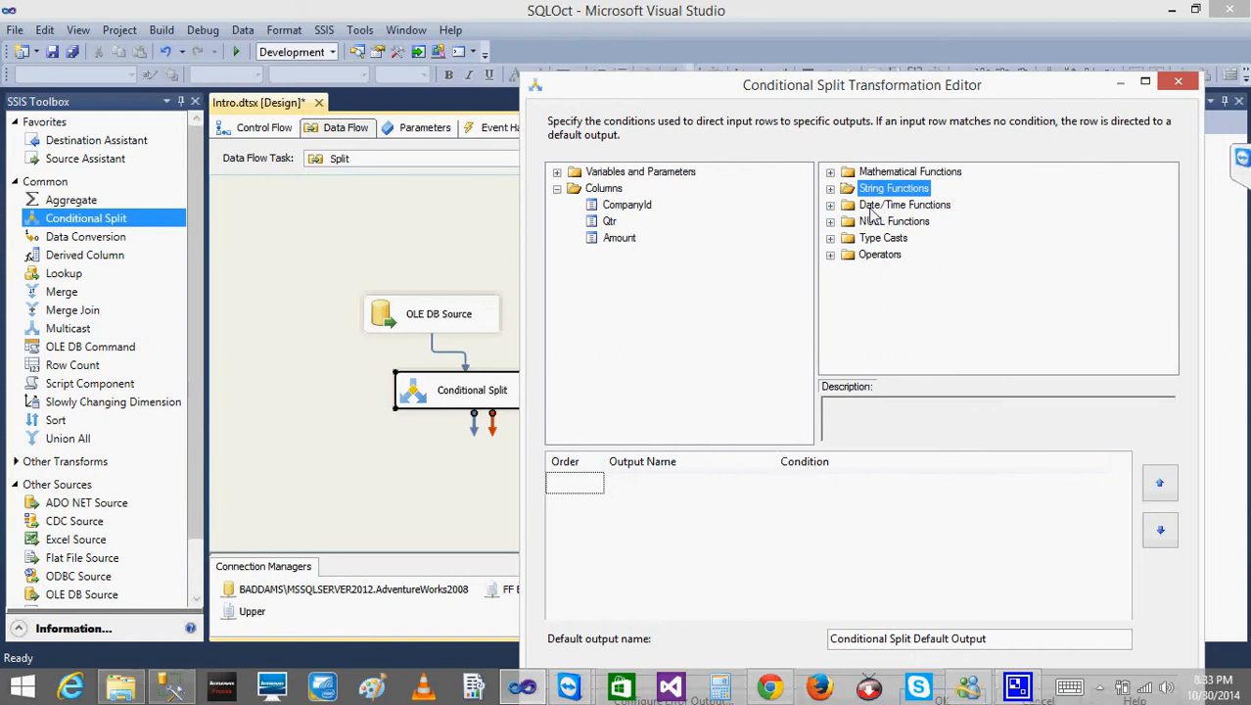
left_click(831, 256)
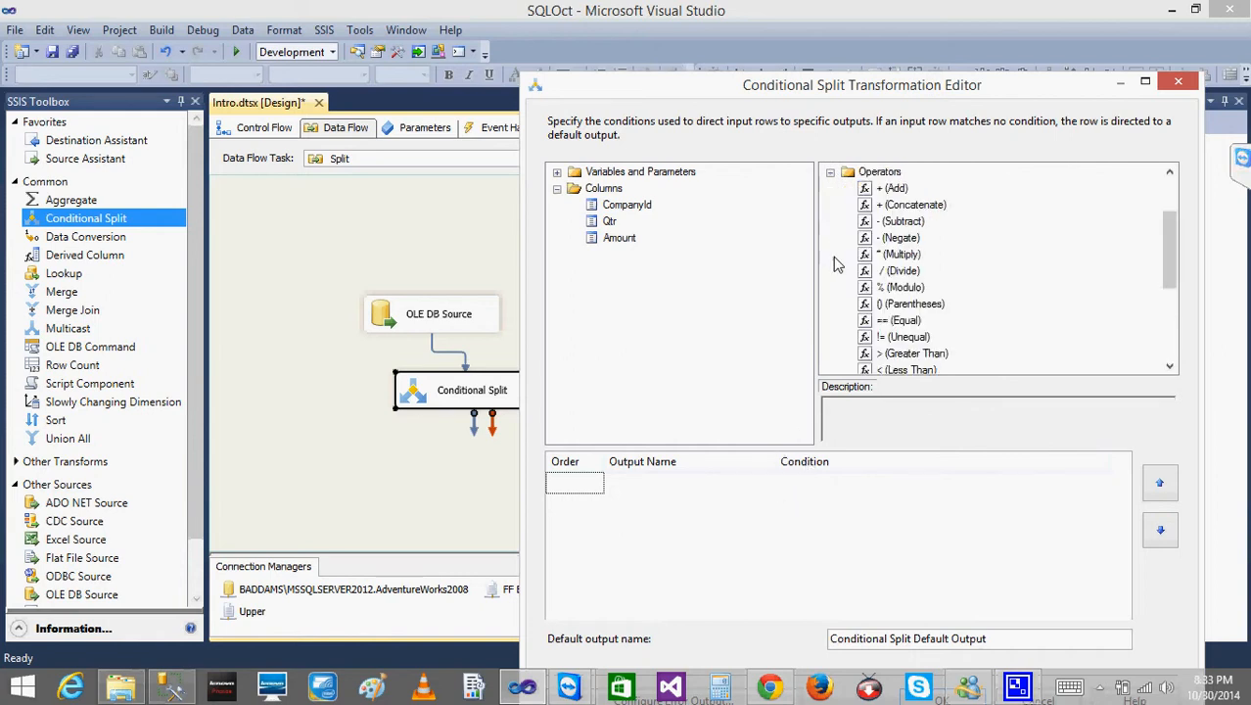
left_click(830, 175)
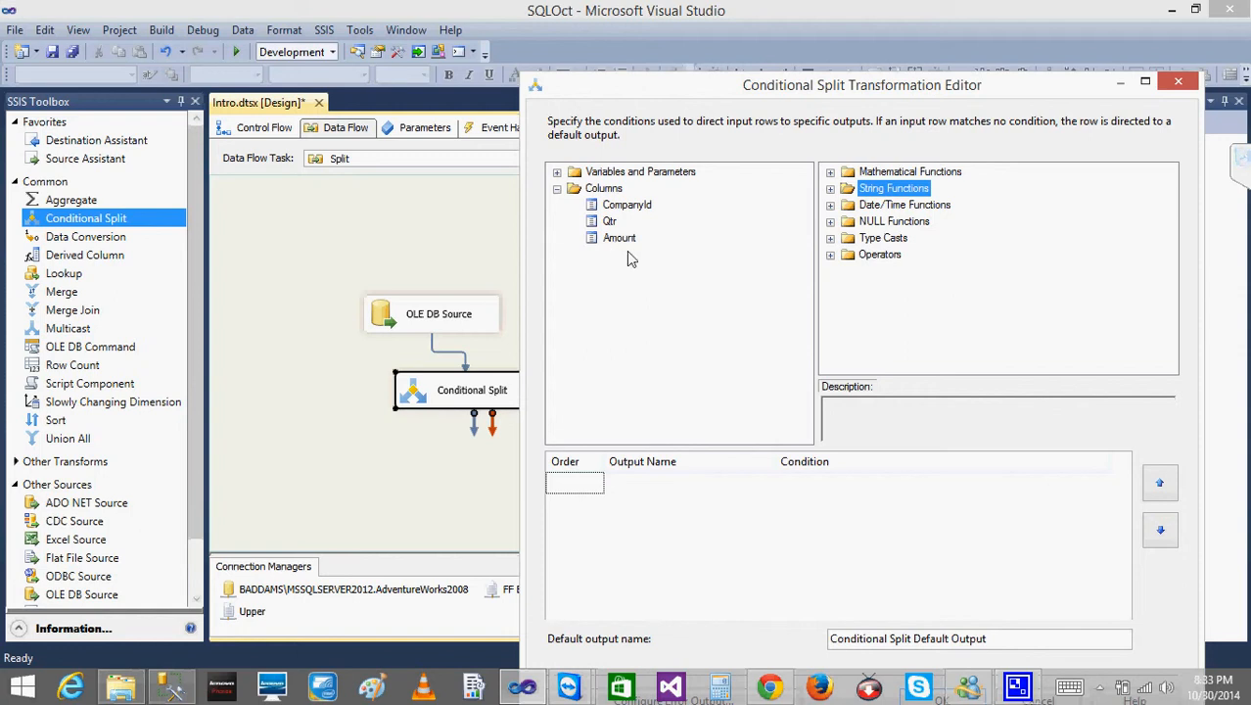
- Define the first split output from the Amount column, named LT and E 100, with the condition [Amount]<=100
left_click(785, 483)
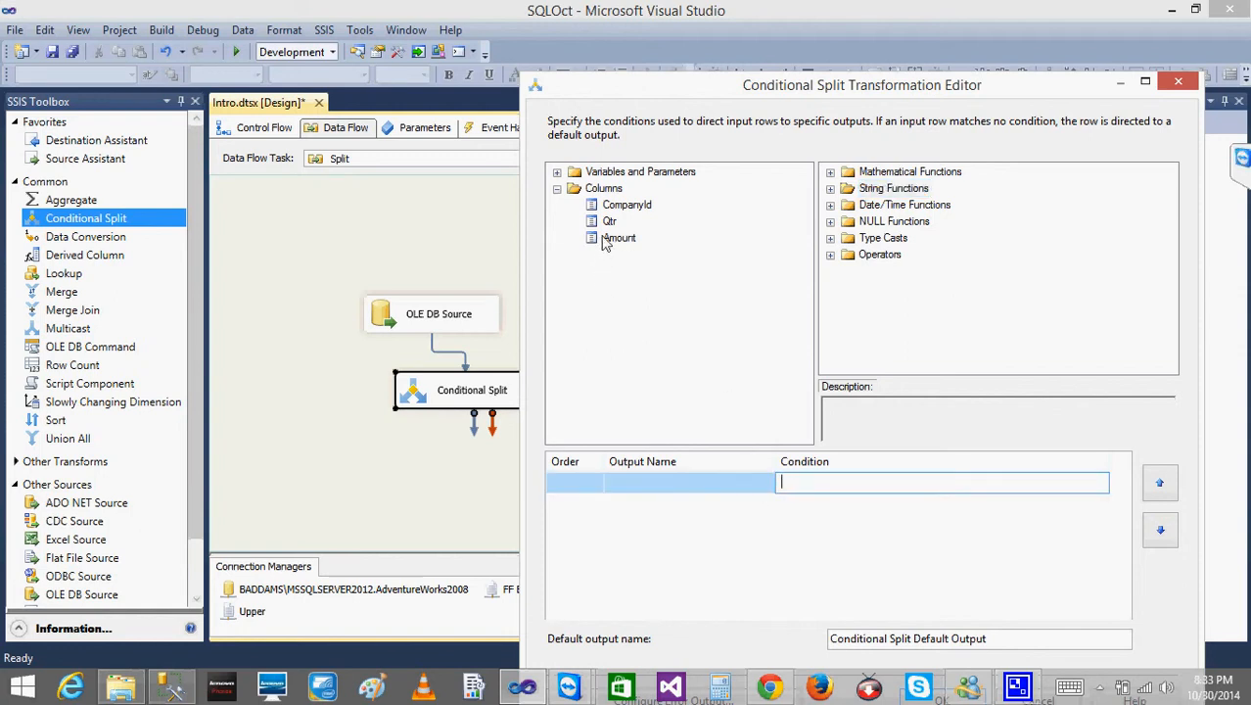
left_click_drag(601, 237, 783, 482)
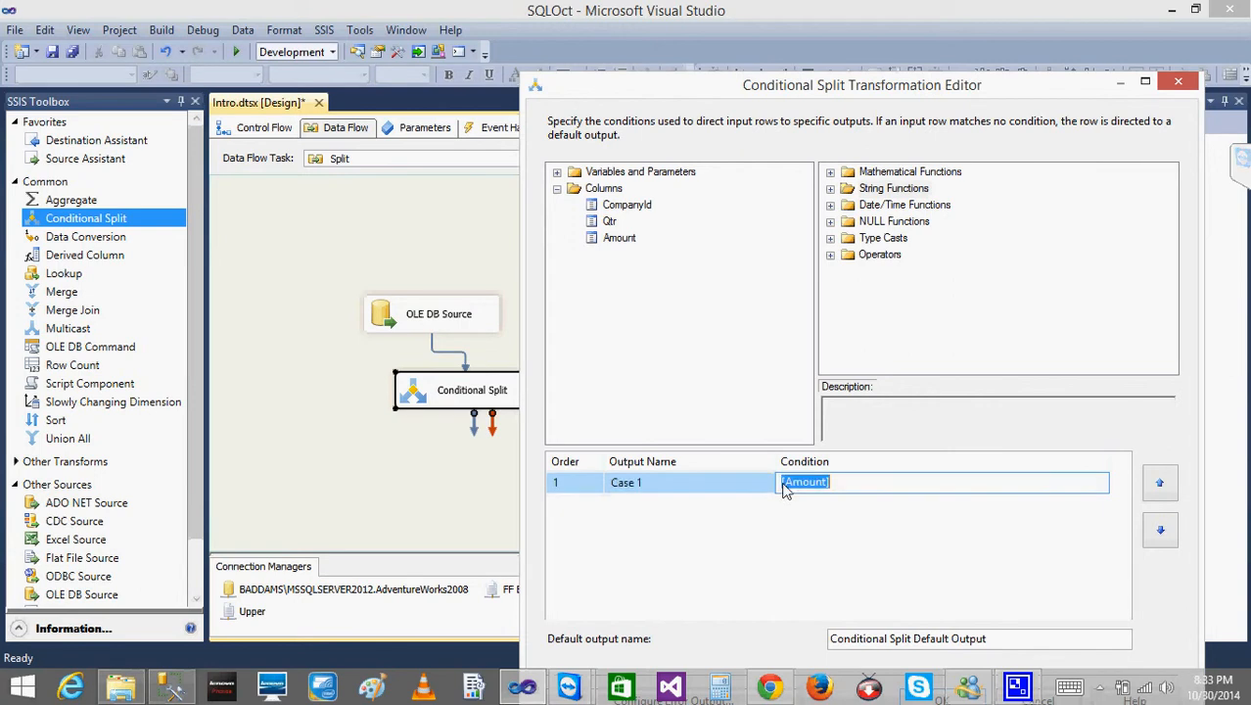
left_click(868, 483)
left_click(638, 482)
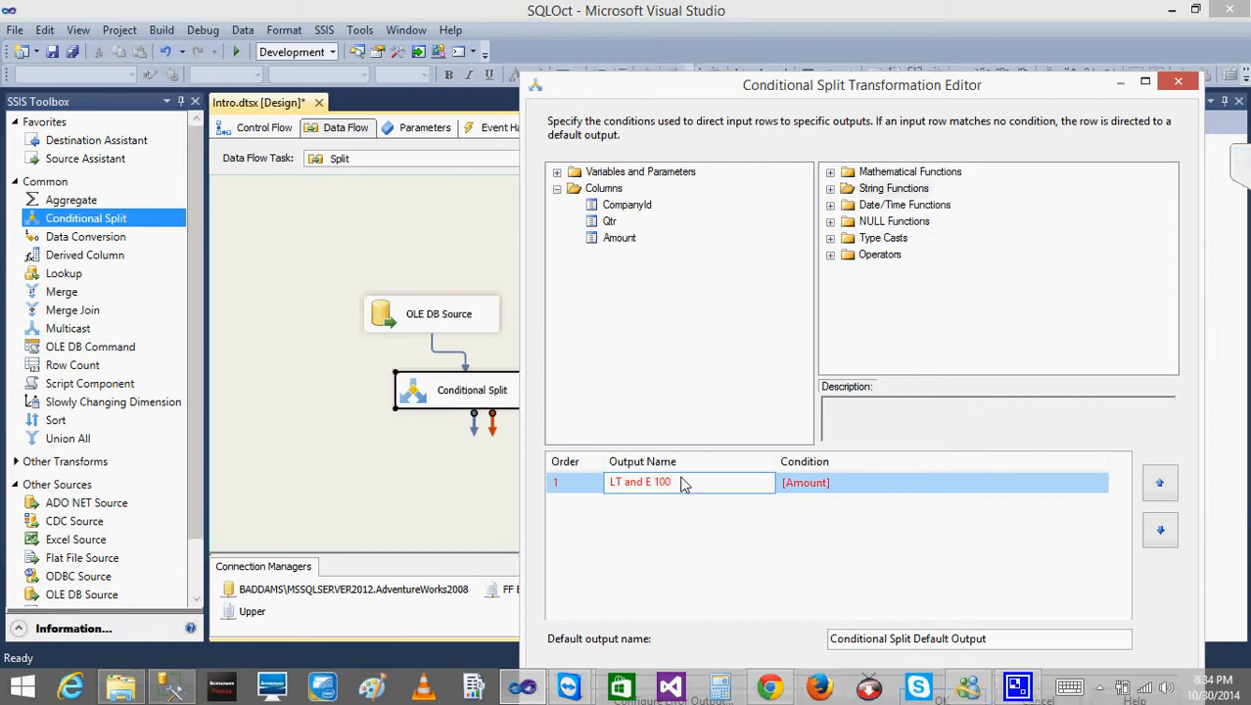
left_click(861, 490)
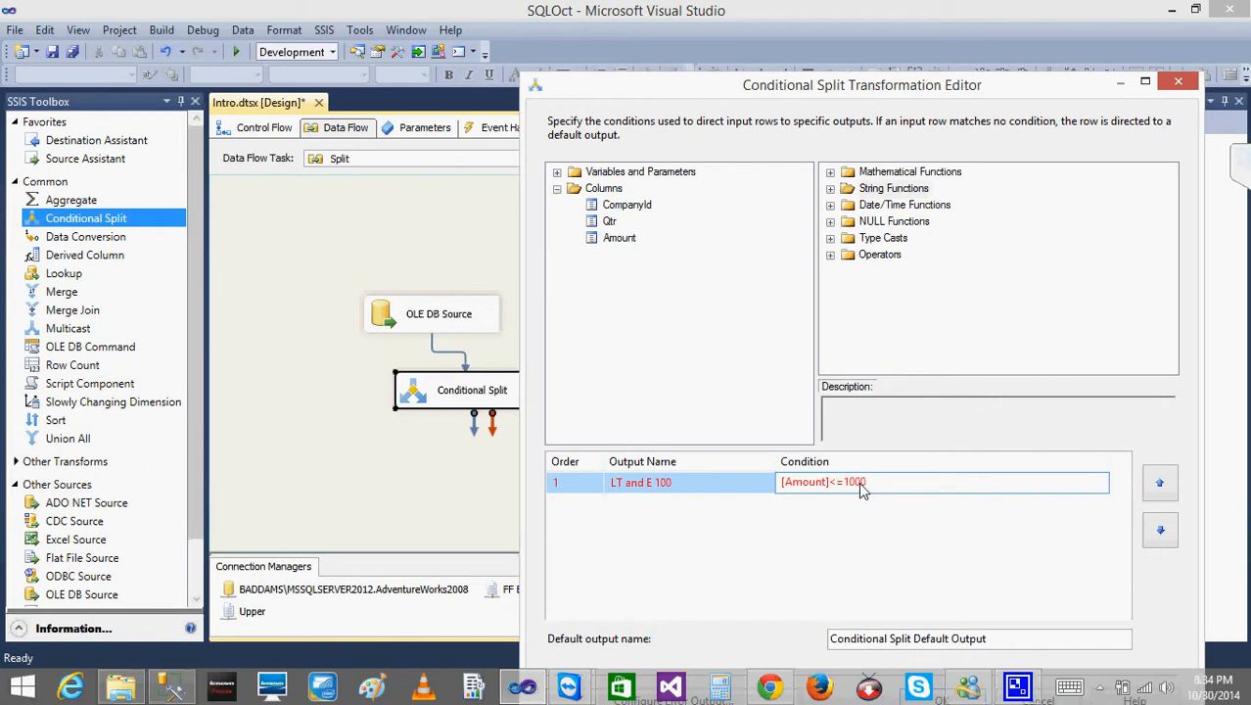
type("<=100")
left_click(851, 505)
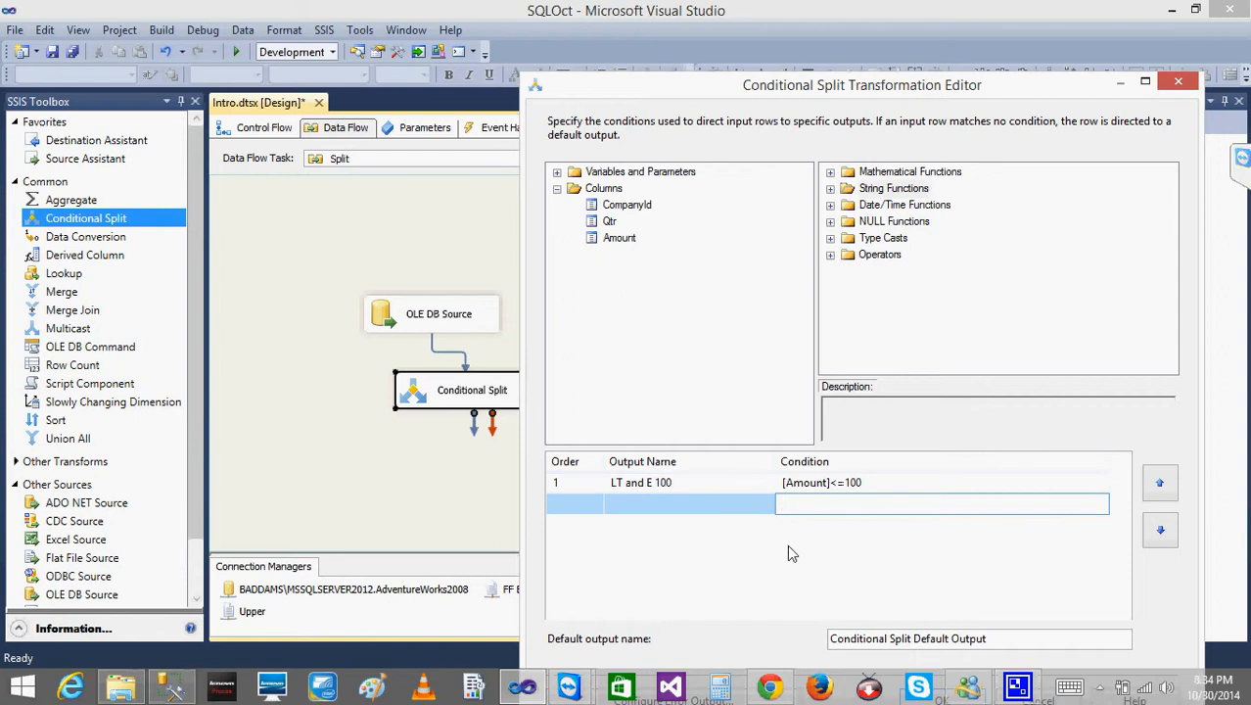
- Review the first output's condition and its output name
left_click(888, 480)
left_click_drag(888, 481, 759, 480)
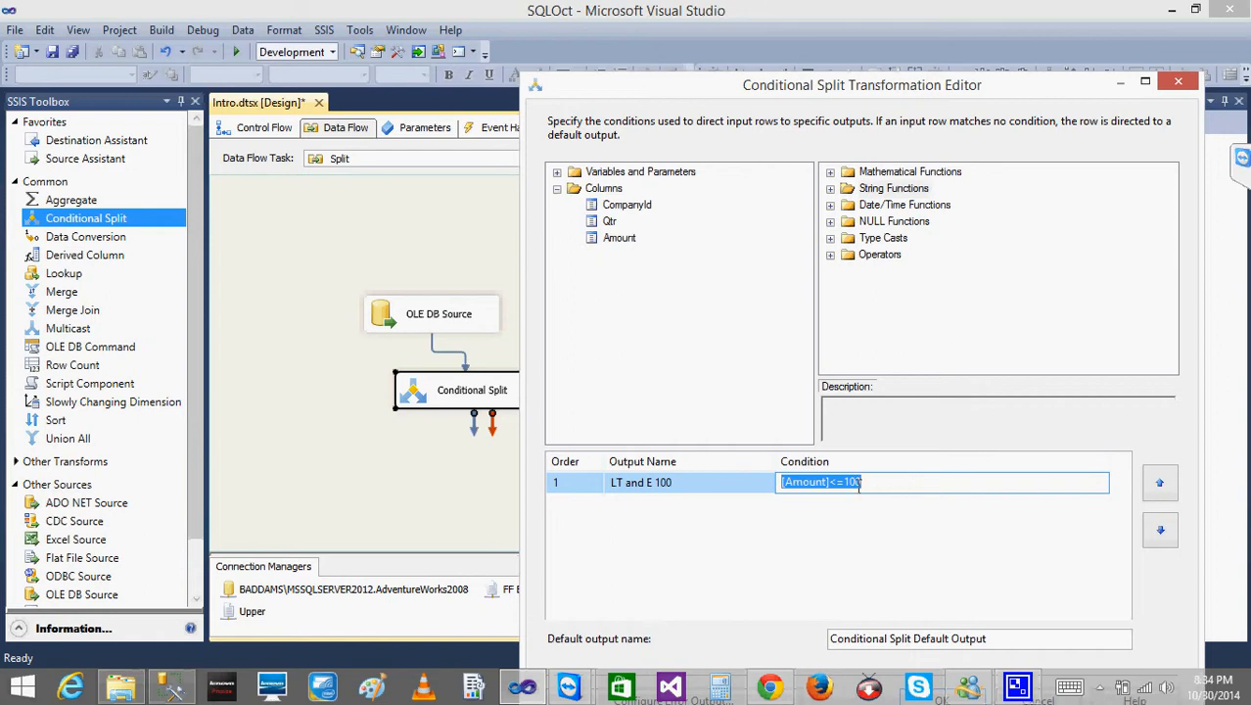
left_click(696, 481)
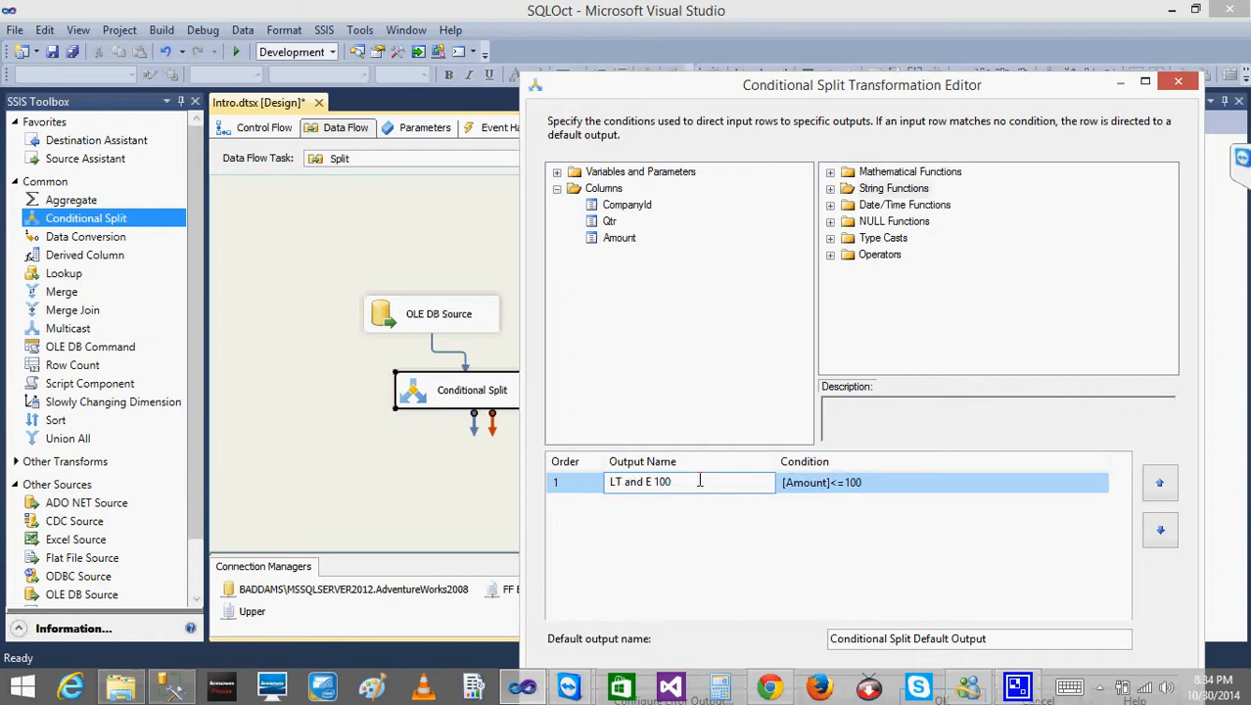
left_click_drag(699, 481, 599, 478)
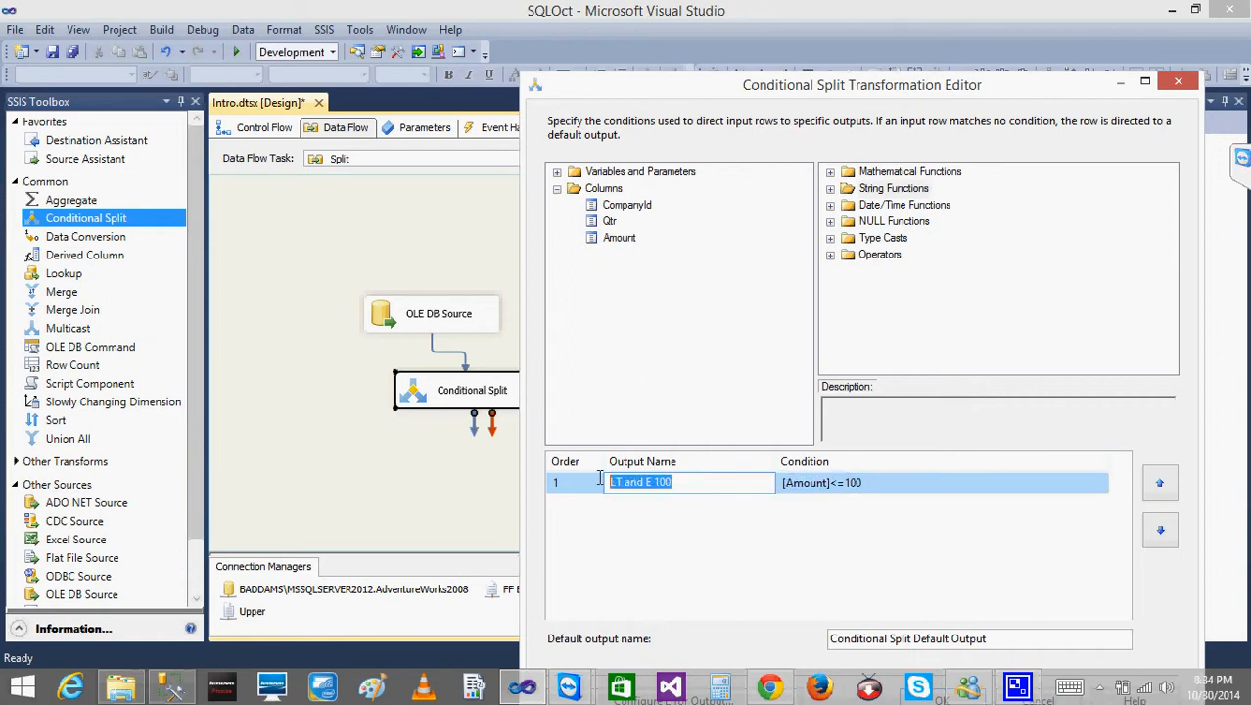
- Add a second split output from the Amount column, named GT 100, with the condition [Amount]>100
left_click(825, 503)
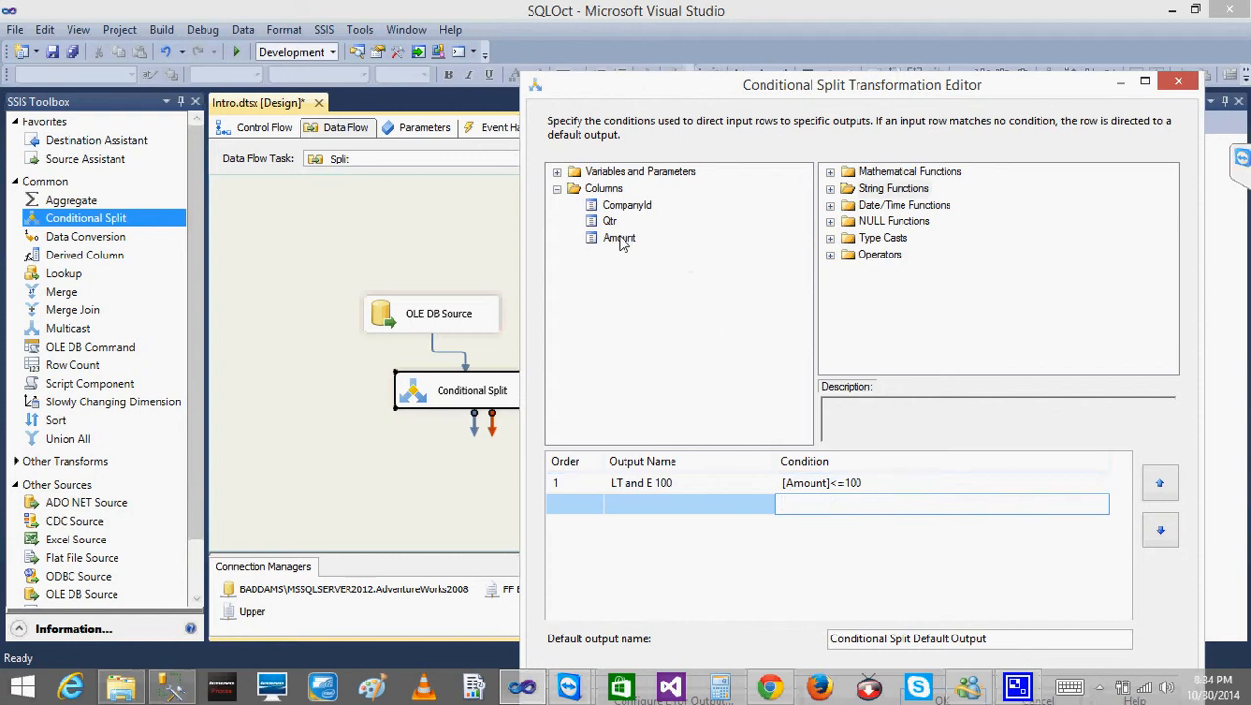
left_click_drag(813, 504, 812, 504)
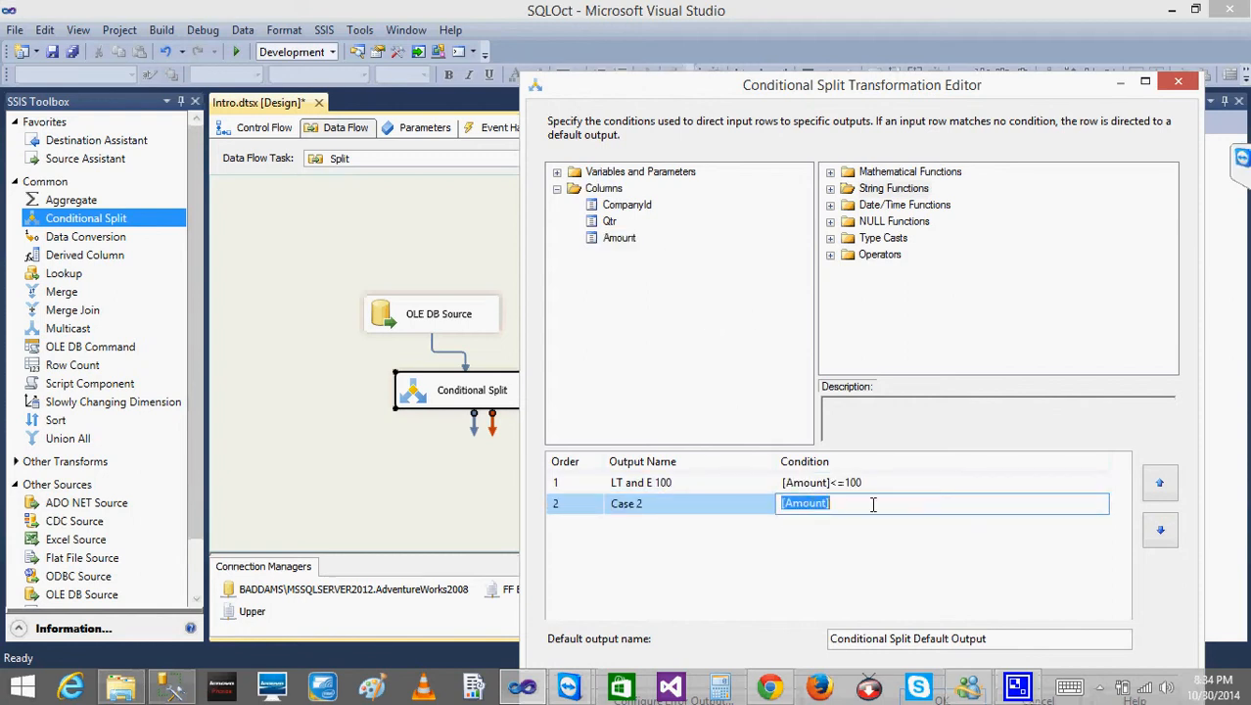
left_click(873, 503)
type(">100")
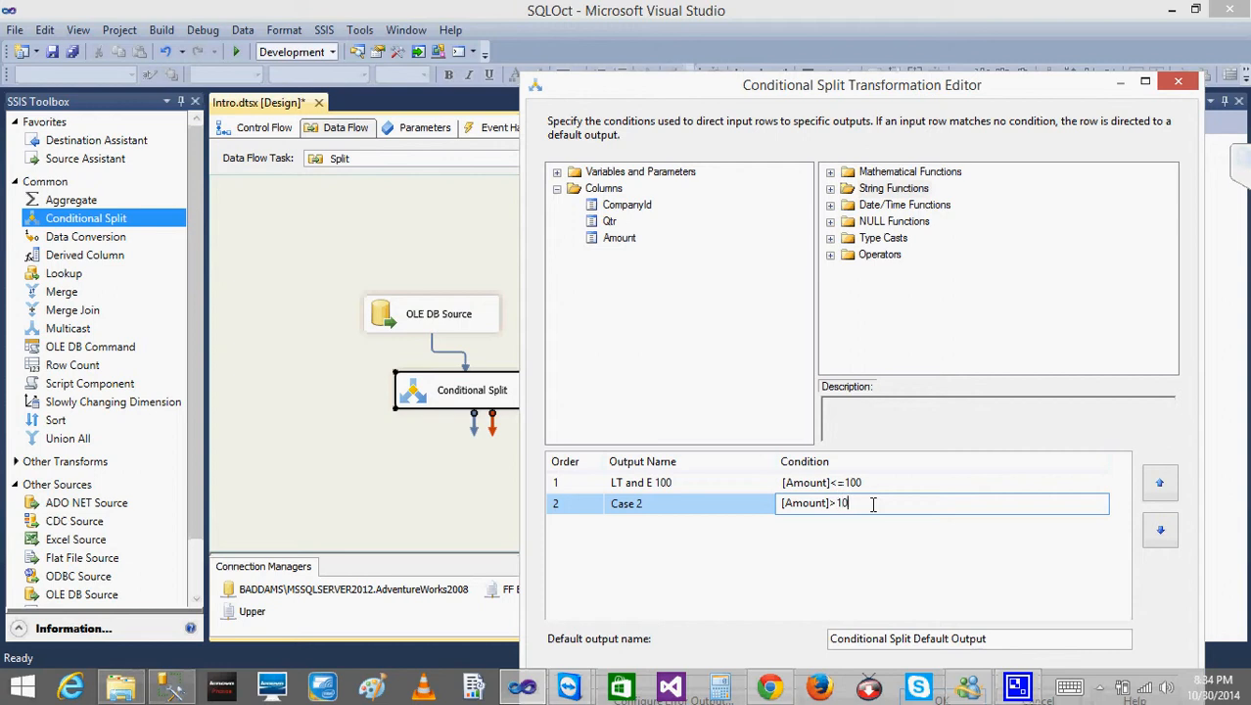
left_click(664, 503)
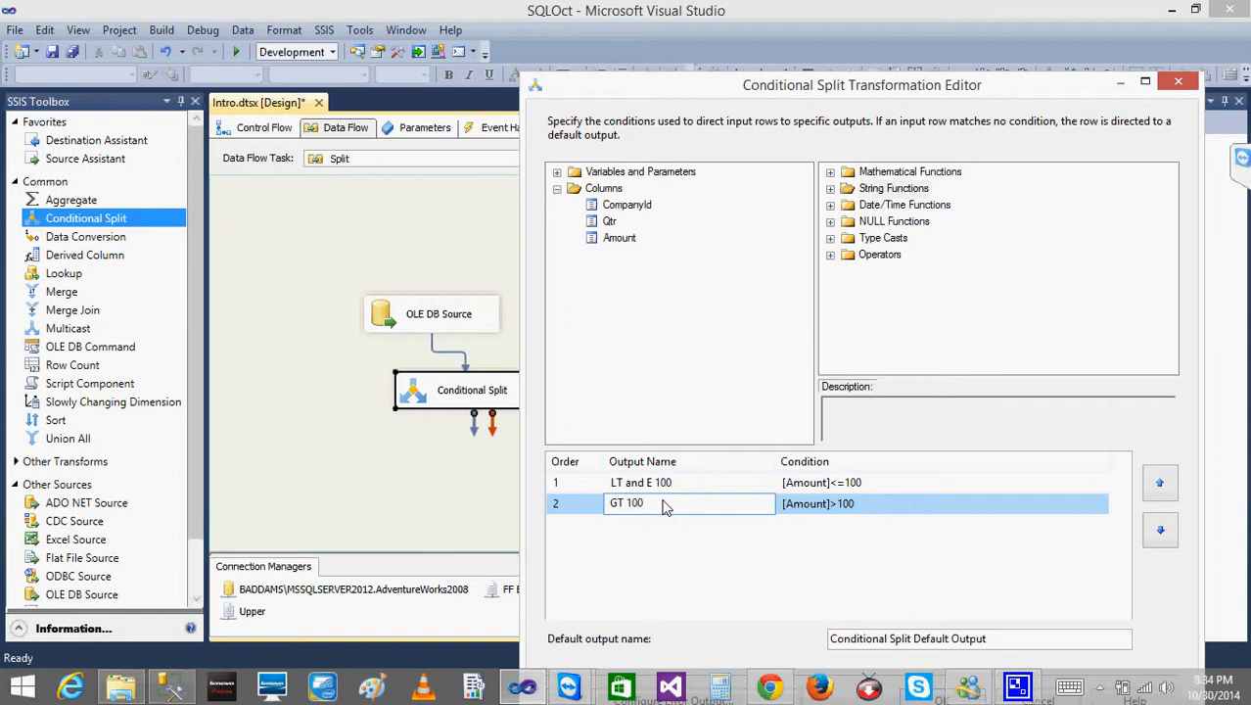
left_click(932, 571)
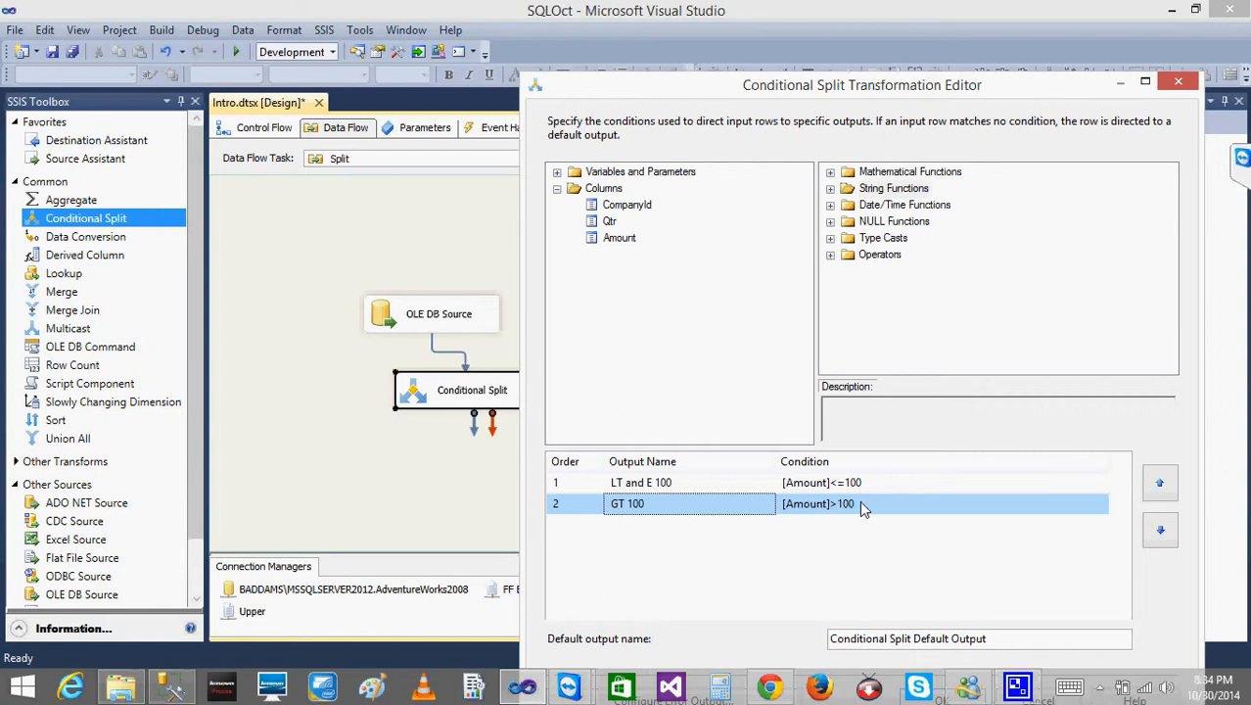
- Extend the second output's condition to [Amount]>100 && [Amount]<900, checking the Company table's amounts in SQL Server Management Studio
left_click(894, 502)
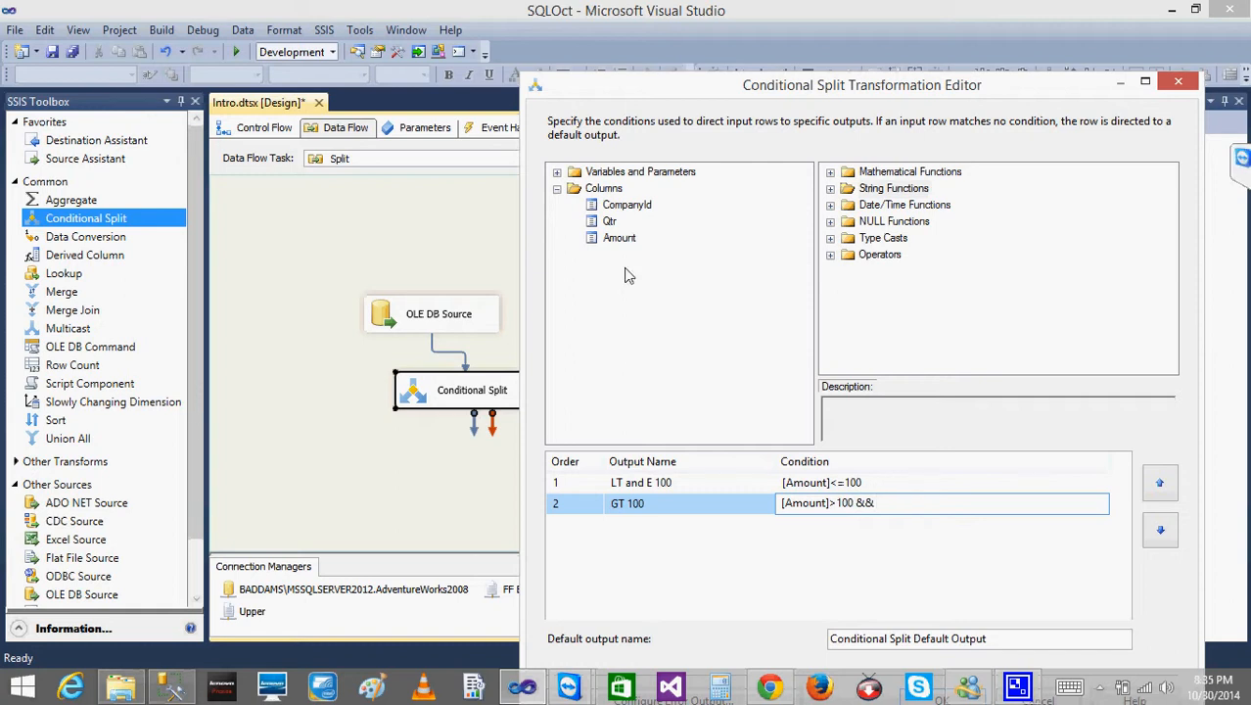
left_click_drag(624, 247, 910, 509)
left_click(964, 504)
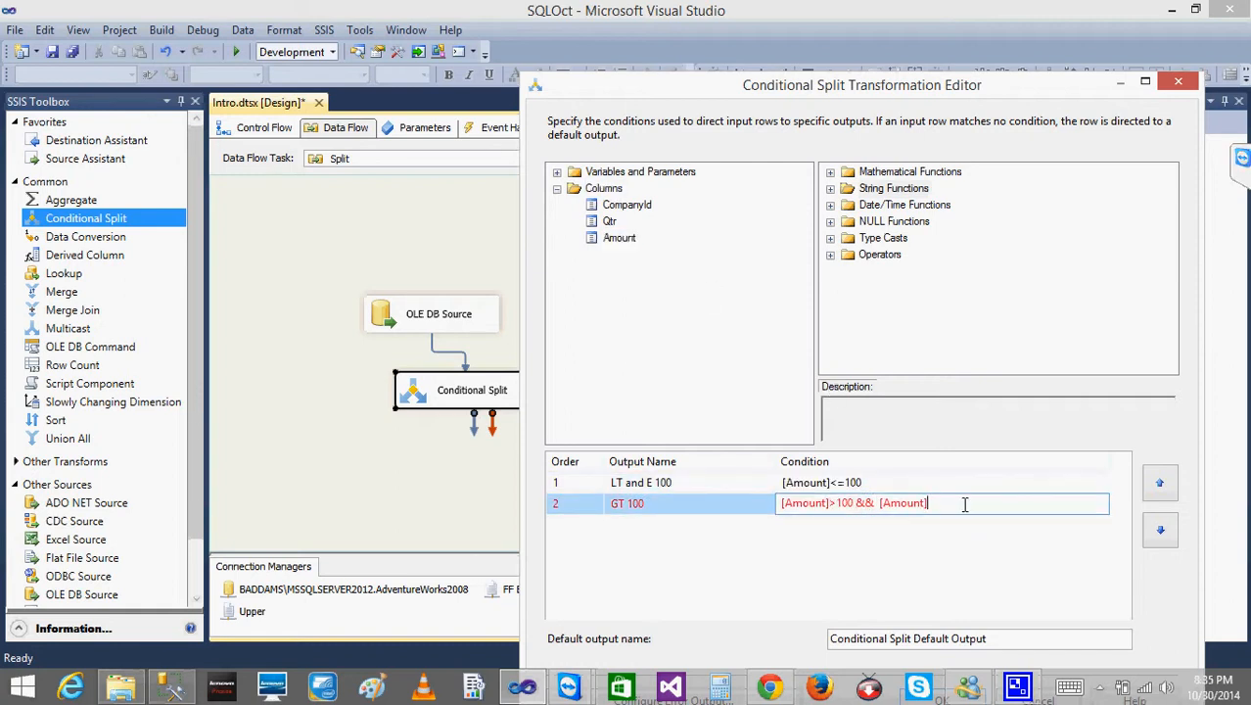
type("<")
left_click(171, 690)
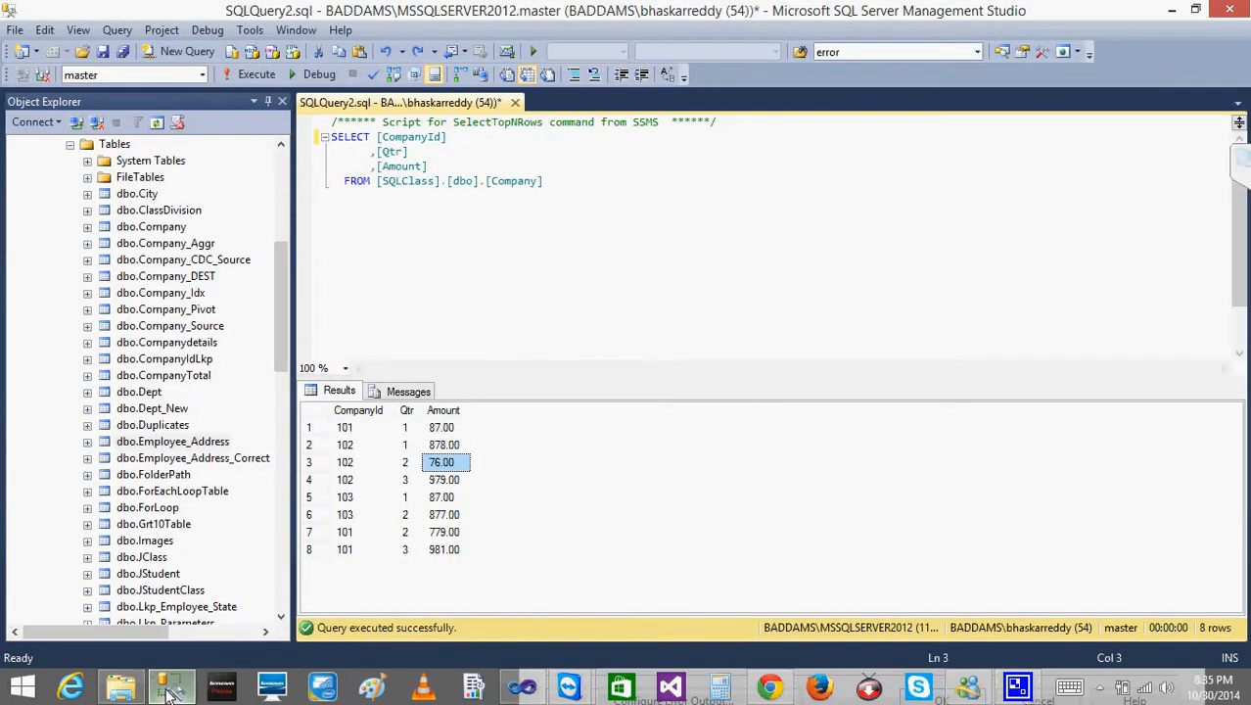
left_click(172, 690)
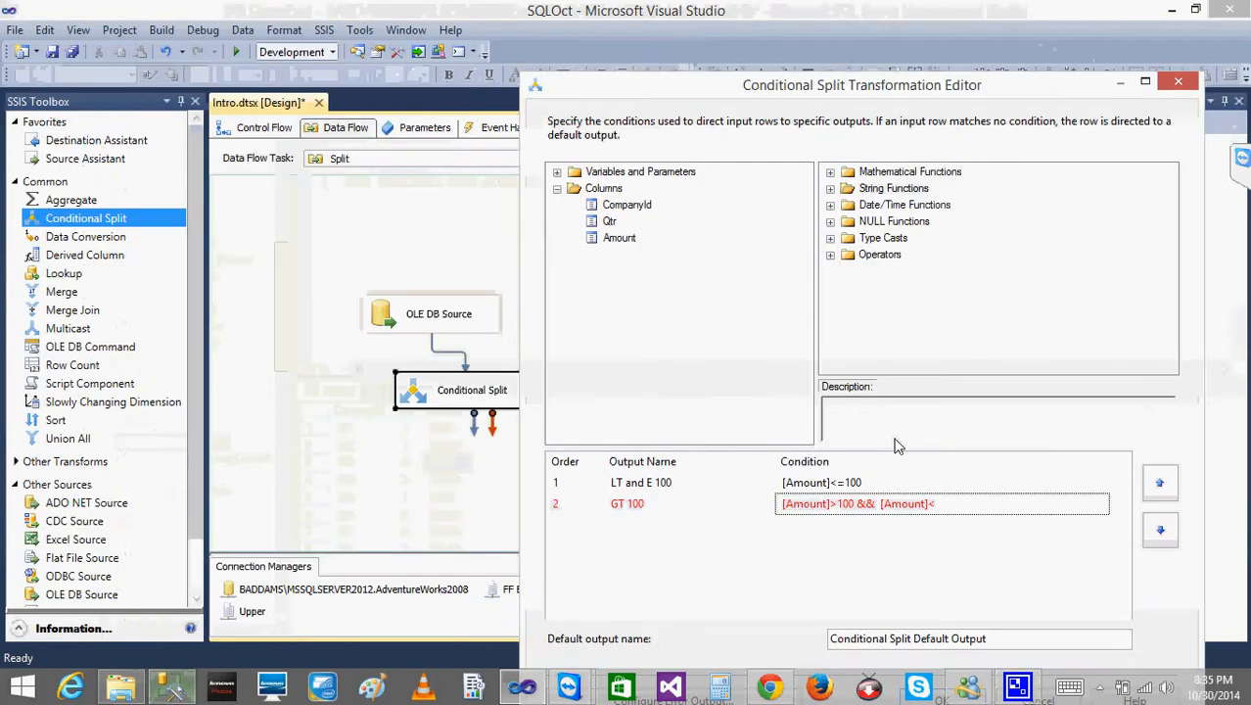
left_click(987, 509)
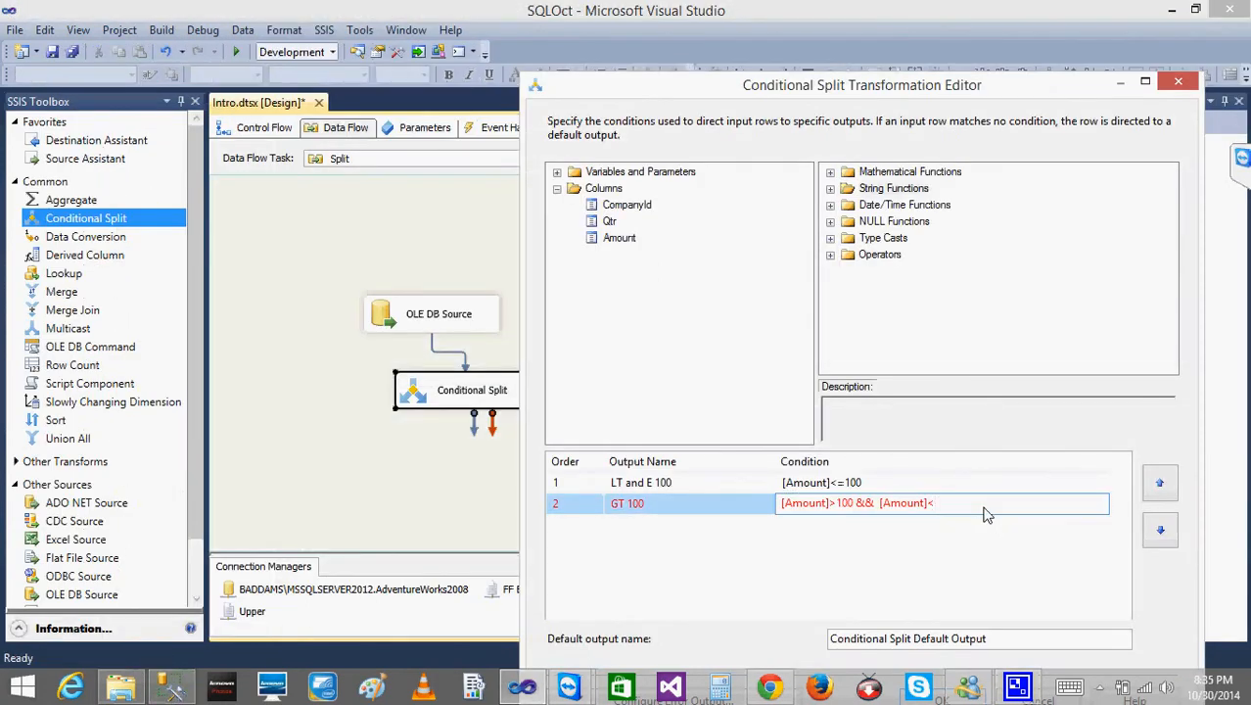
left_click(894, 523)
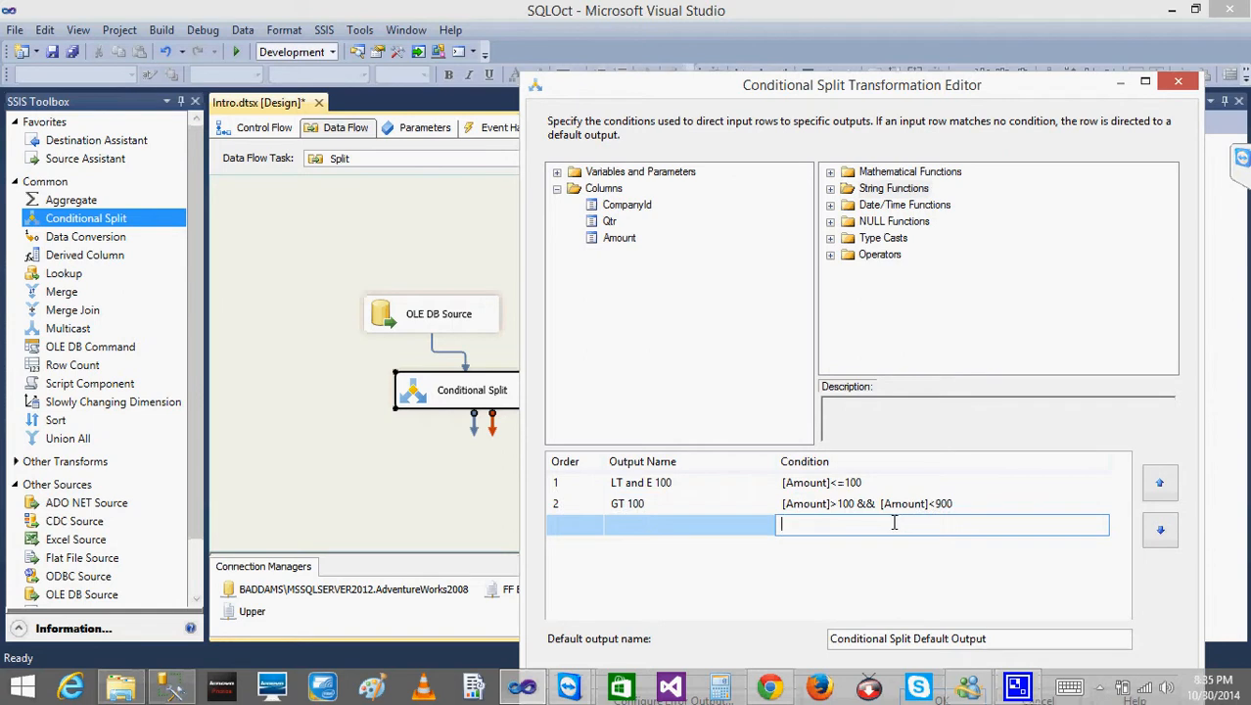
- Rename the second output as GT 100 and LT 900
left_click(665, 503)
type("and LT900")
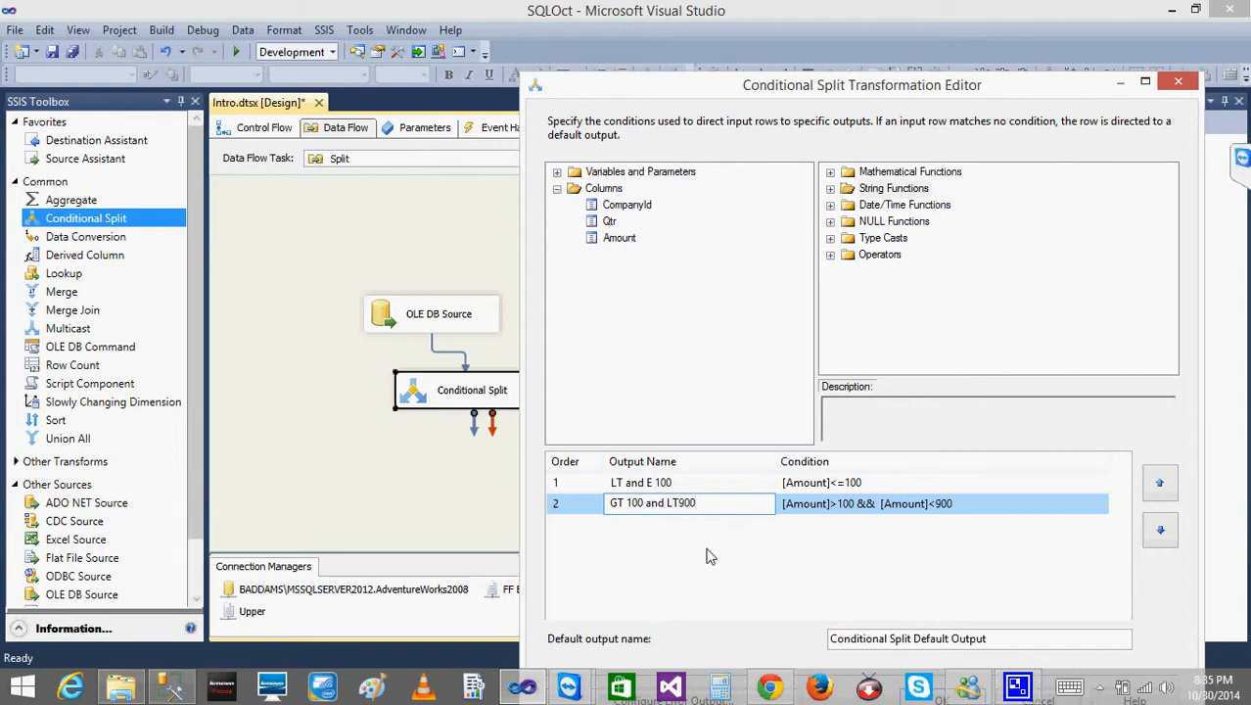
left_click(706, 549)
left_click(682, 516)
left_click(726, 482)
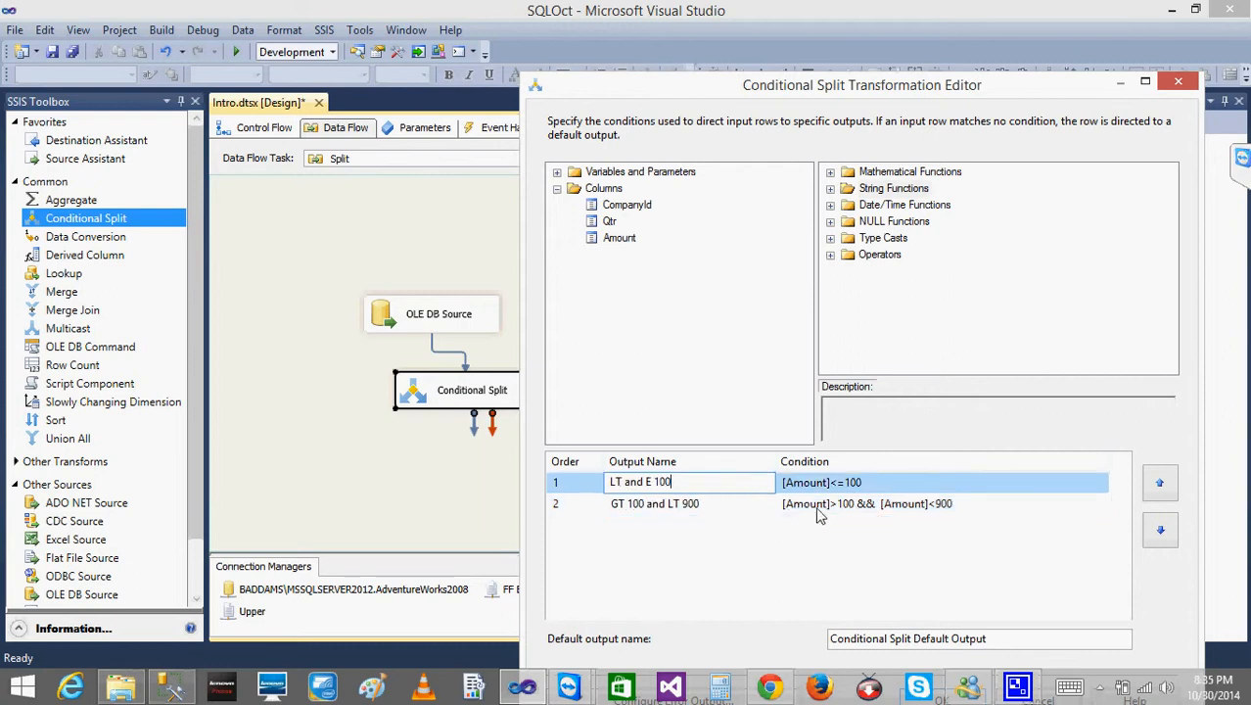
left_click(733, 505)
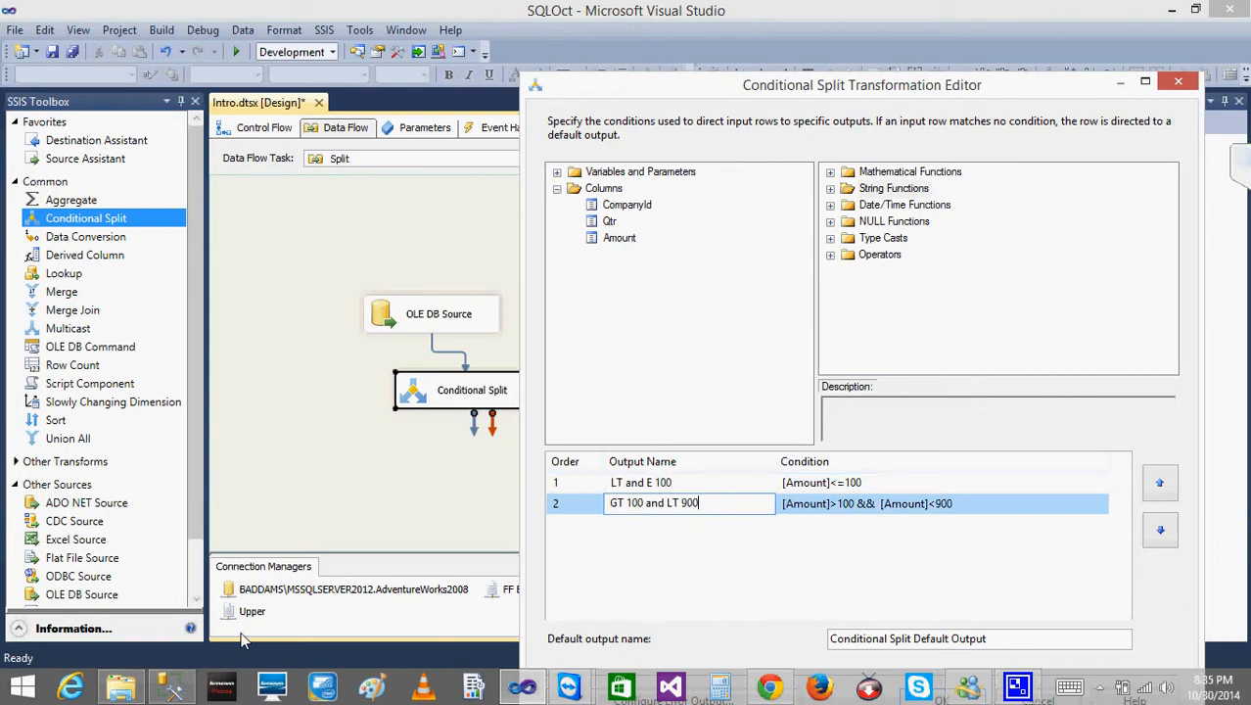
- Switch to SQL Server Management Studio, check which Company amounts match neither condition, and return to the Conditional Split editor
left_click(173, 684)
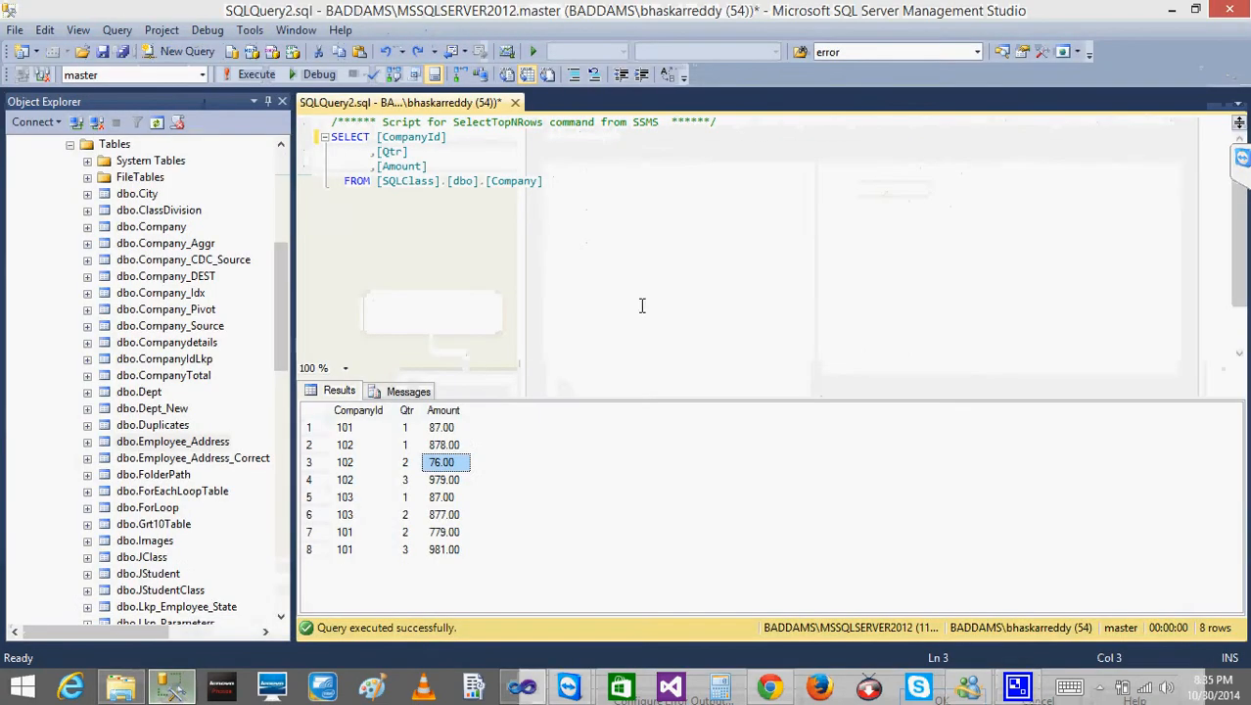
left_click(442, 483)
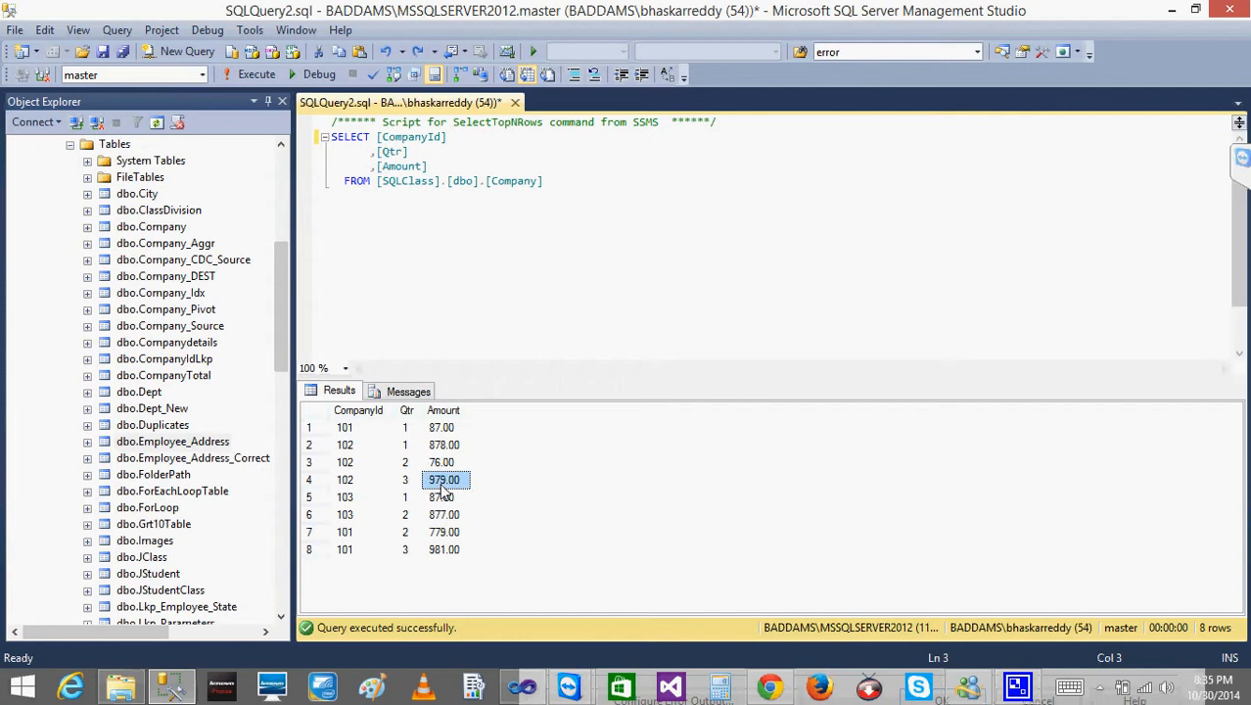
left_click(452, 550)
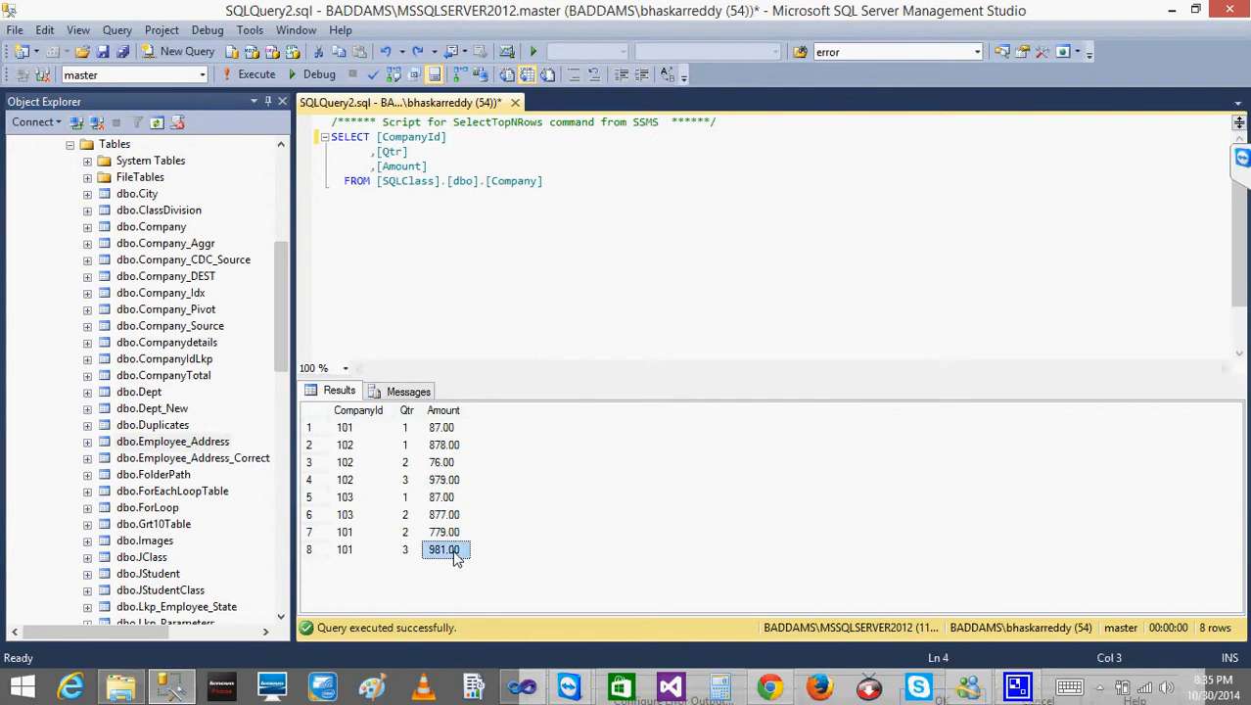
left_click(462, 481)
left_click(459, 551)
left_click(1165, 10)
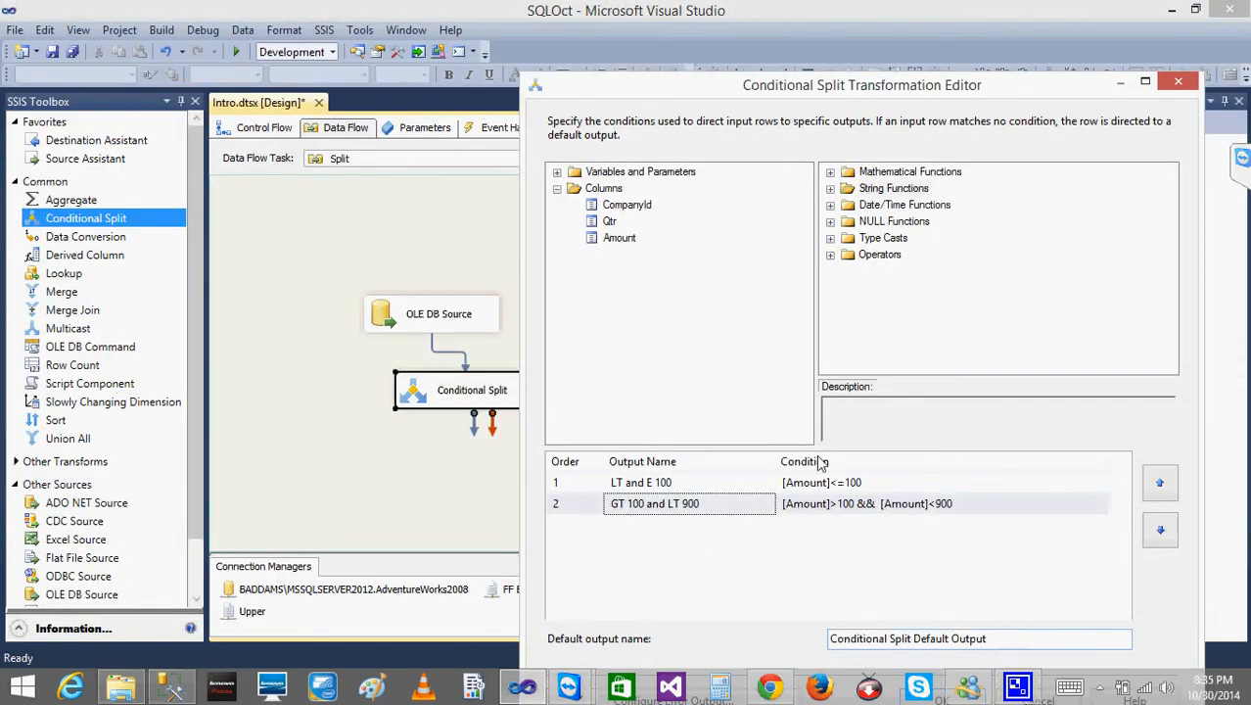
- Rename the split's default output as Other and accept the Conditional Split settings
left_click(802, 485)
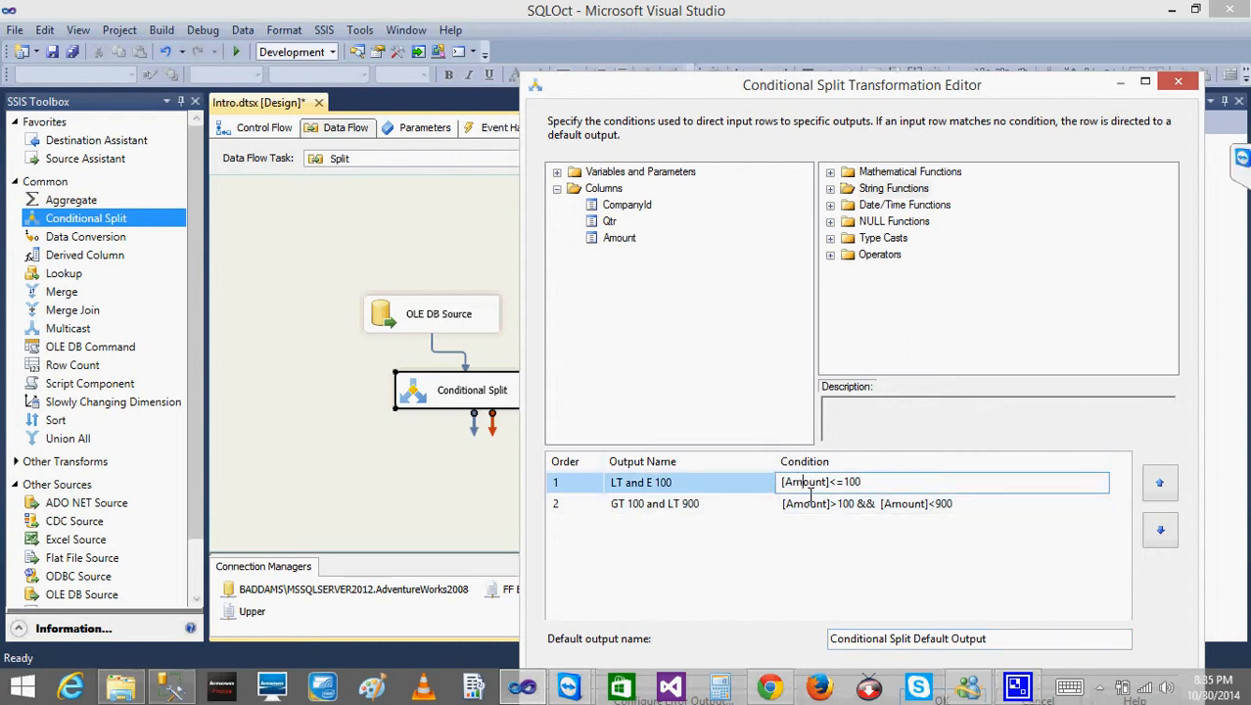
left_click(810, 503)
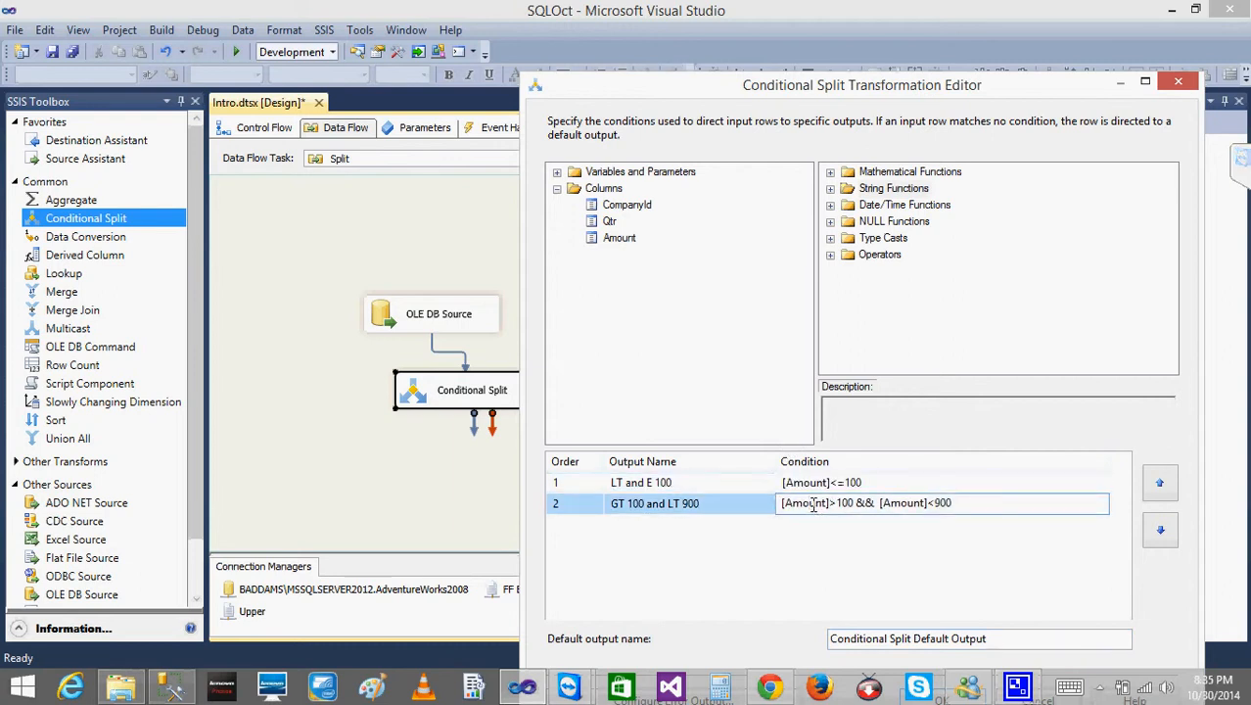
left_click(1004, 615)
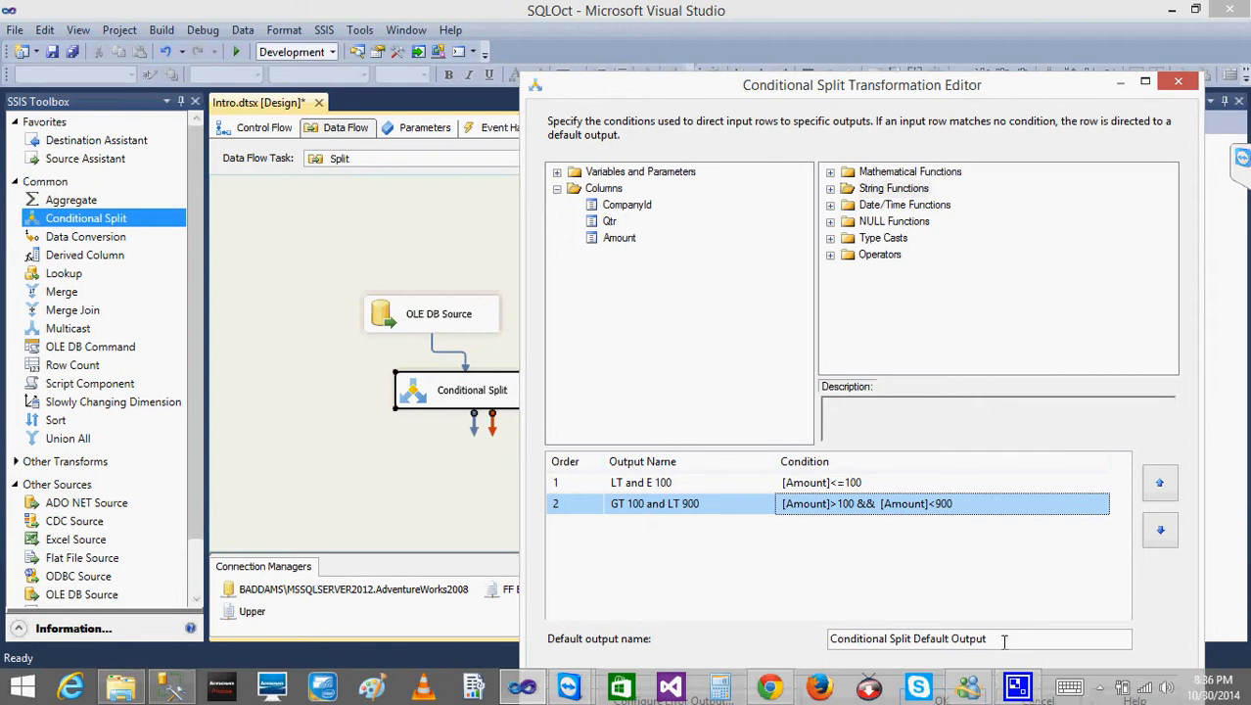
left_click(1003, 641)
key("BackSpace")
key("BackSpace")
key("BackSpace")
key("BackSpace")
key("BackSpace")
key("BackSpace")
key("BackSpace")
key("BackSpace")
key("BackSpace")
key("BackSpace")
key("BackSpace")
key("BackSpace")
key("BackSpace")
key("BackSpace")
key("BackSpace")
key("BackSpace")
key("BackSpace")
key("BackSpace")
key("BackSpace")
key("BackSpace")
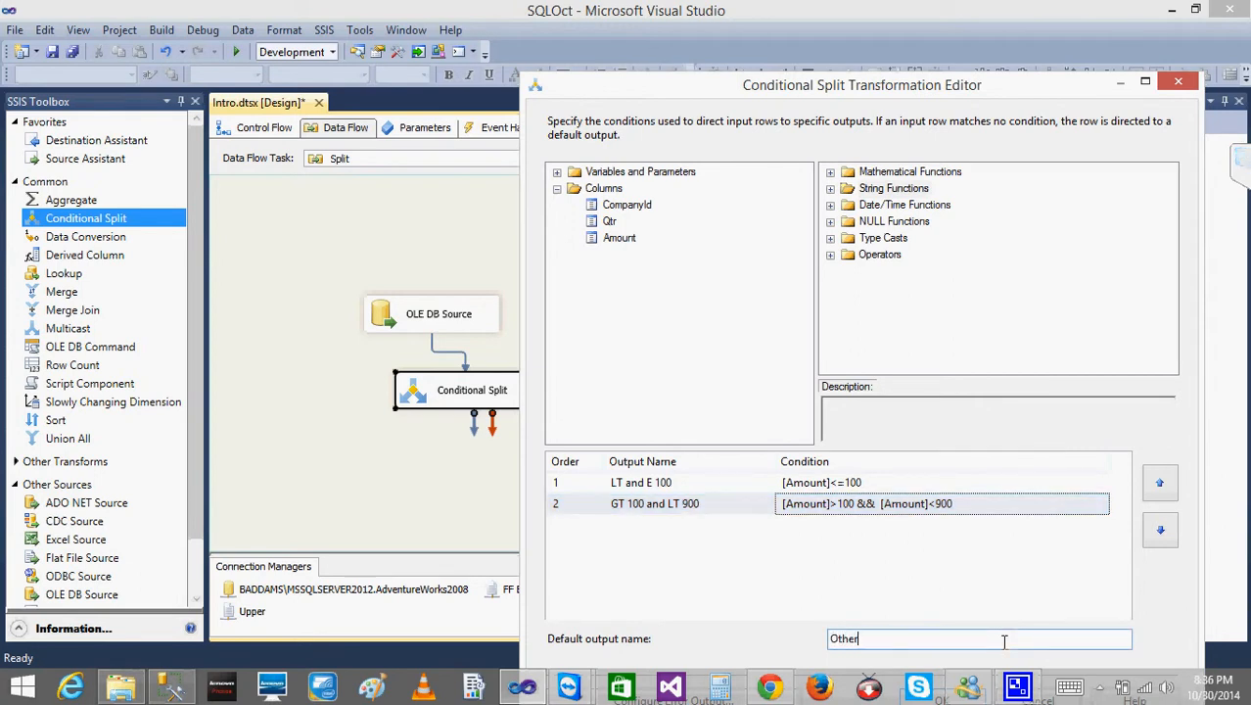
left_click_drag(1050, 94, 1016, 53)
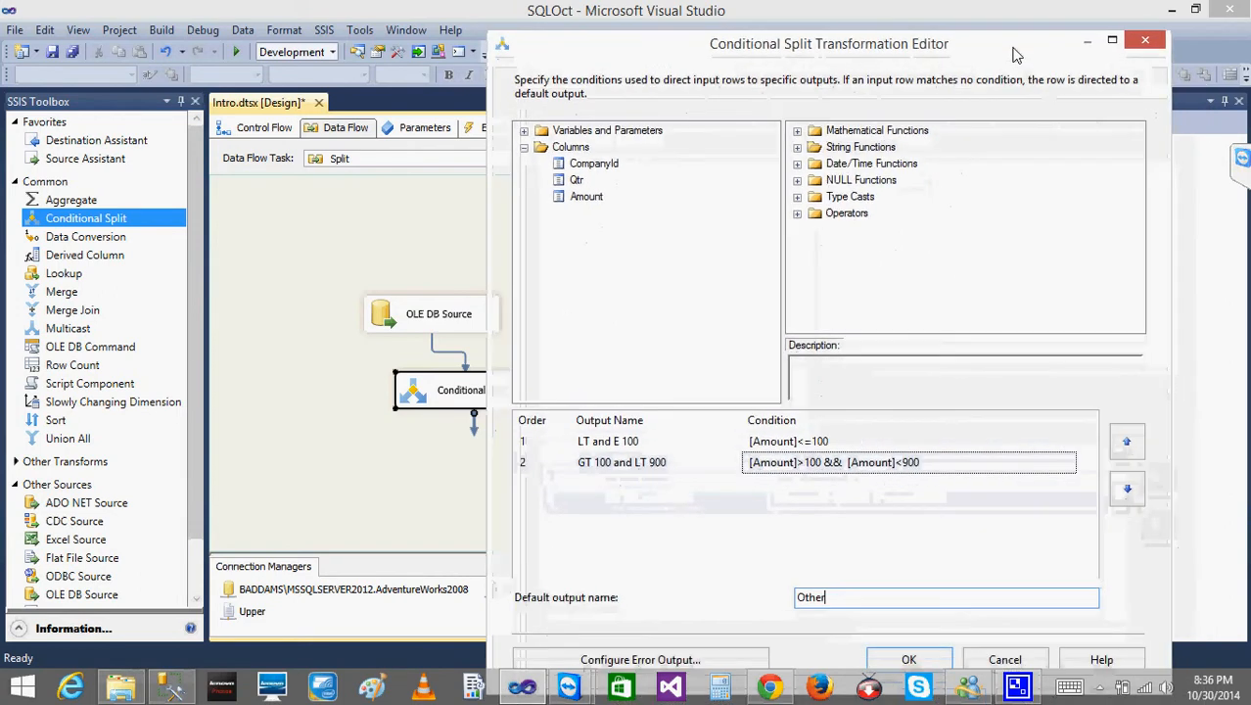
left_click(653, 483)
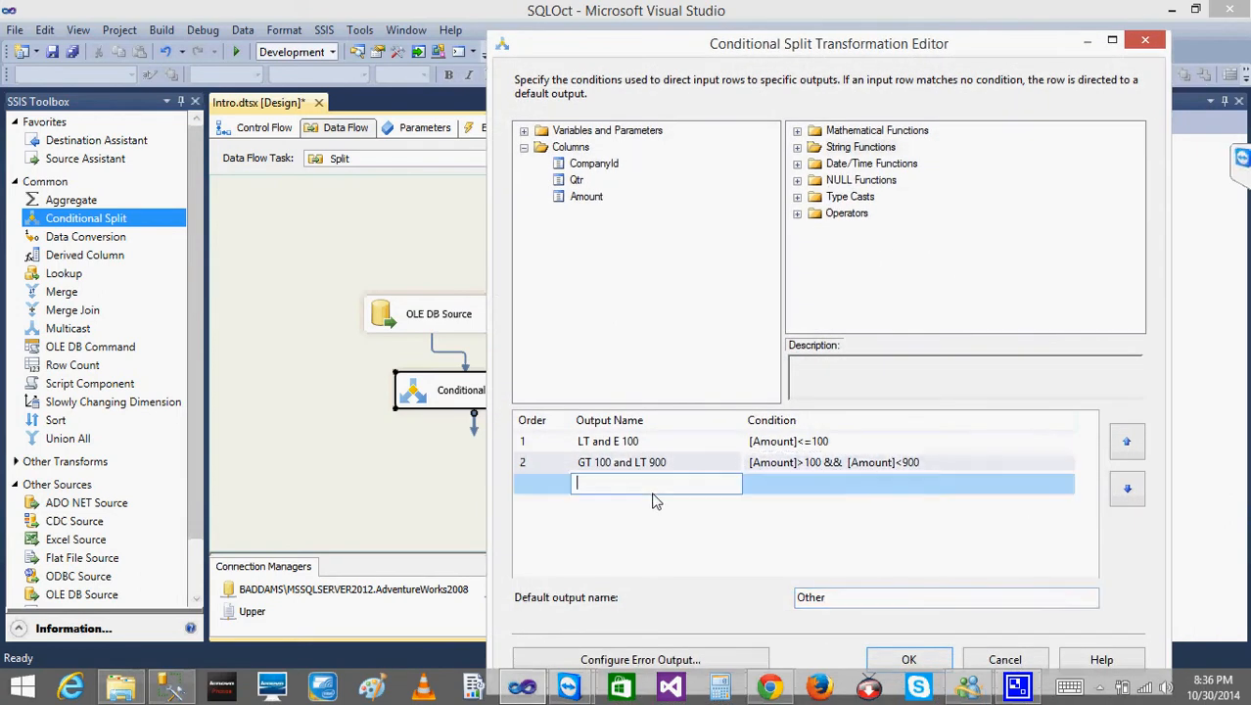
left_click(909, 659)
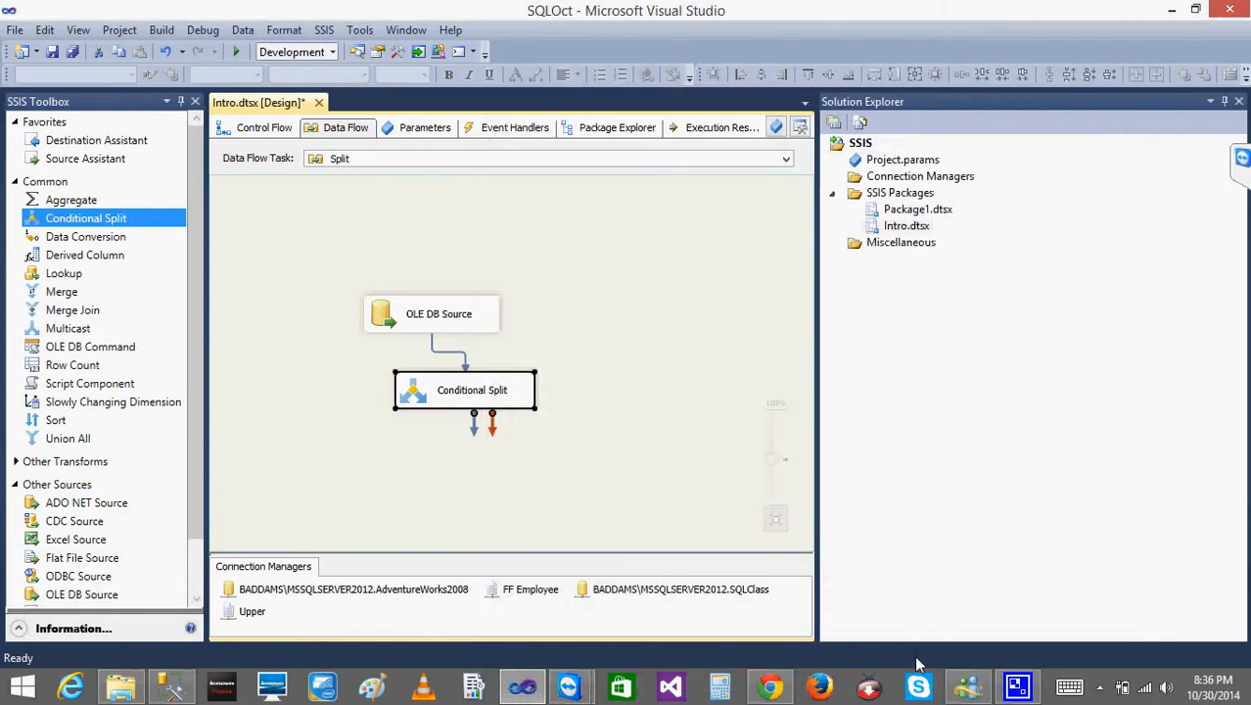
- Reopen the Conditional Split's settings, review both conditions and the default output name, and close them
double_click(418, 400)
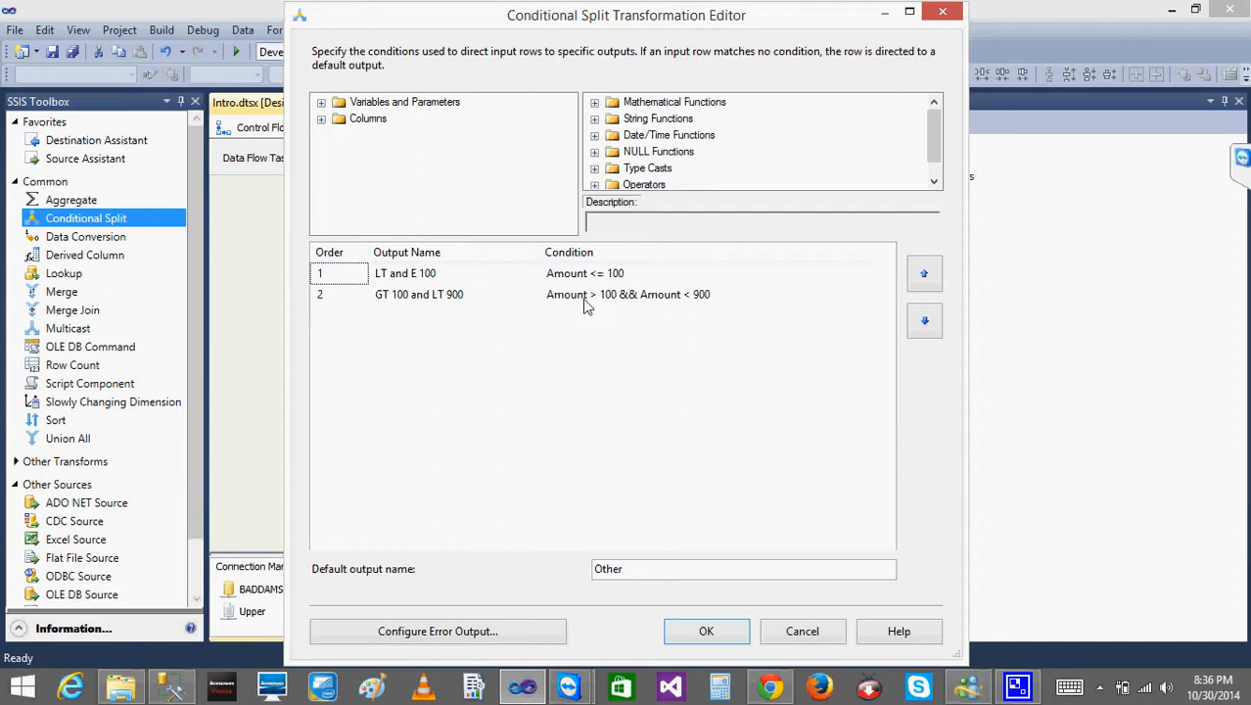
left_click(630, 569)
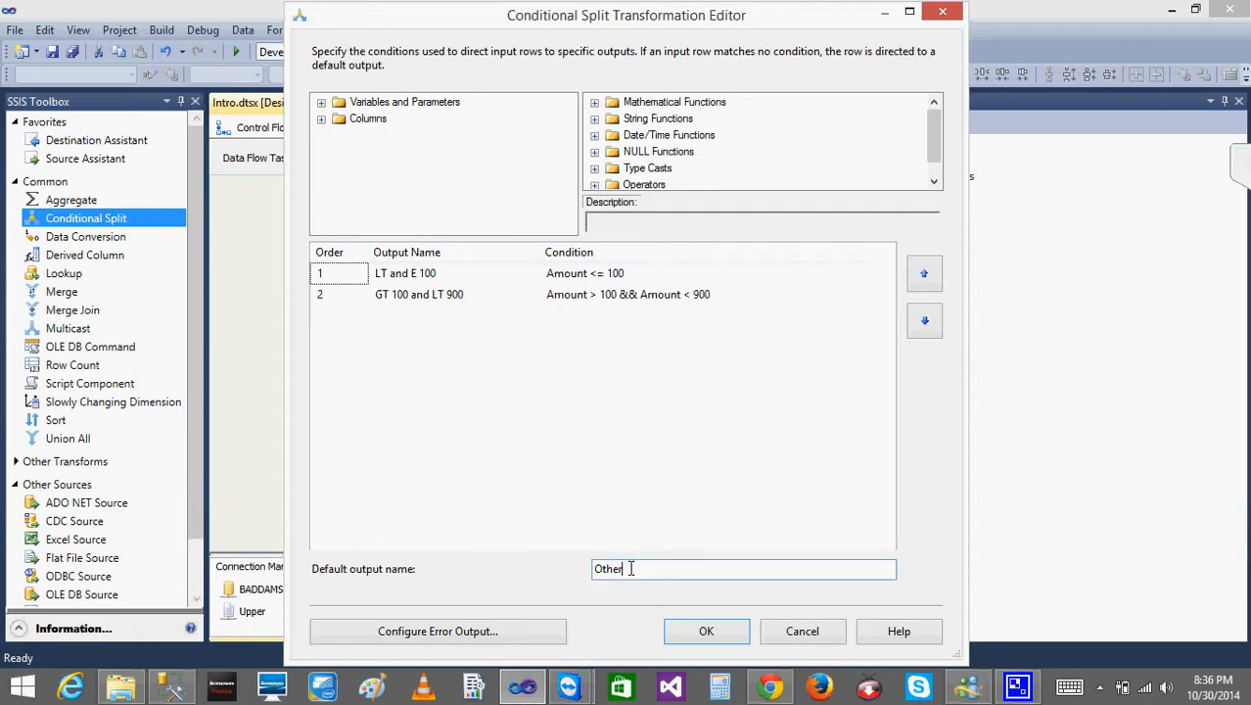
left_click(712, 634)
left_click(719, 634)
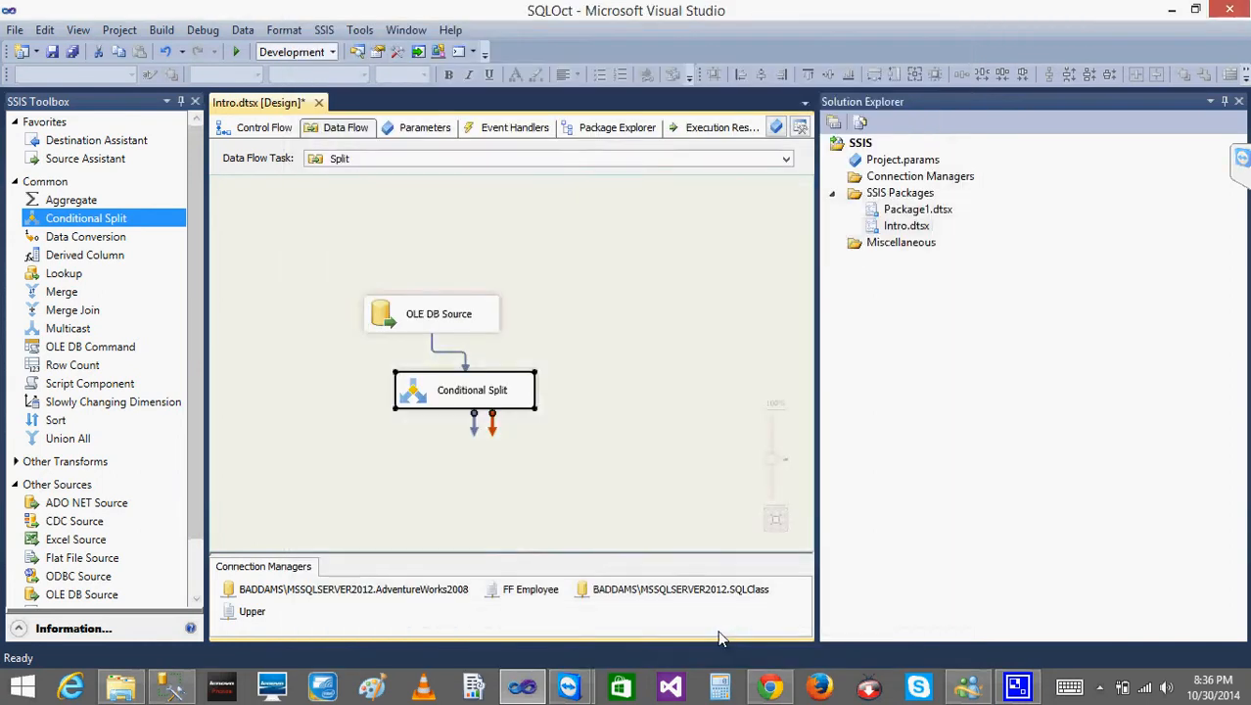
- Add three Flat File Destinations in a row below the Conditional Split
left_click(15, 182)
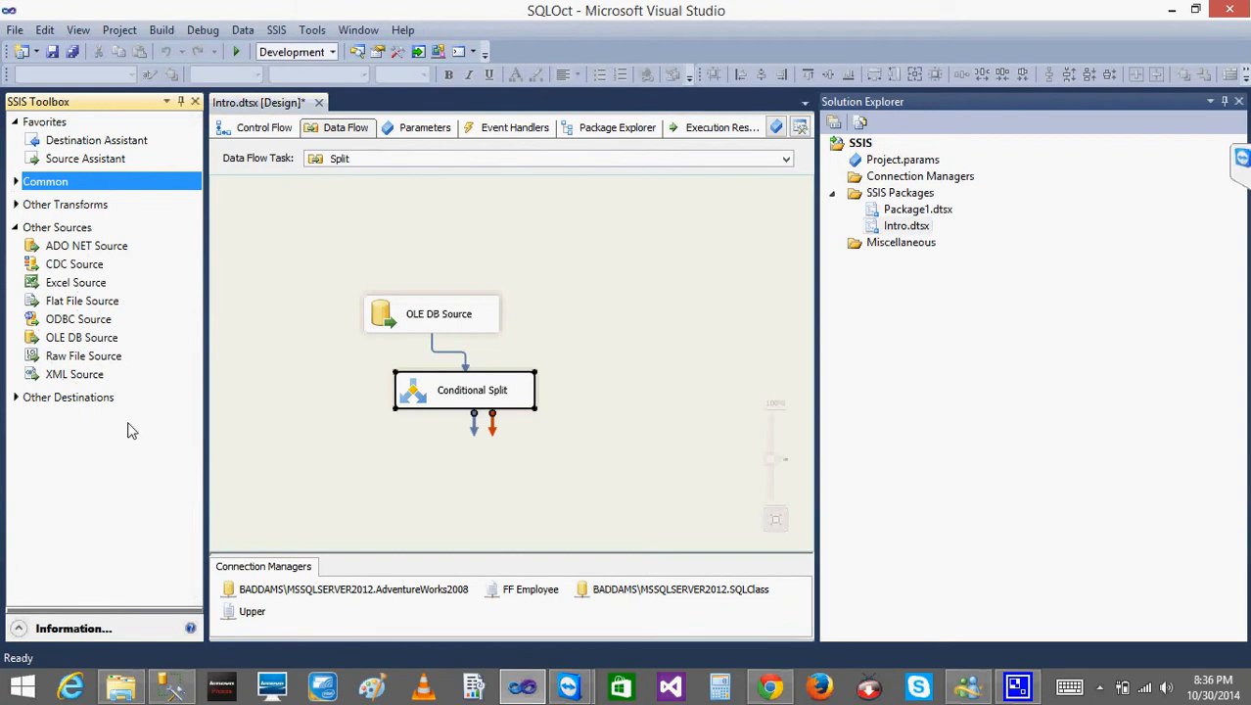
left_click(15, 227)
left_click(16, 250)
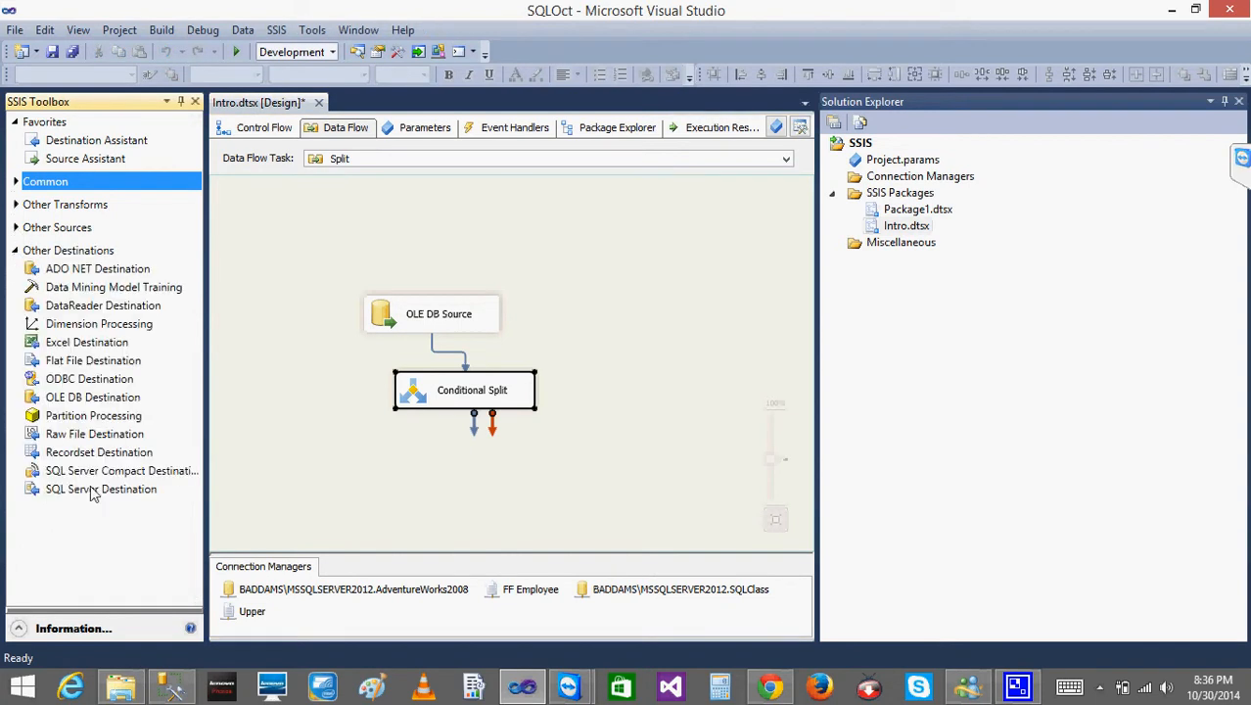
left_click_drag(97, 358, 433, 494)
left_click_drag(109, 366, 641, 482)
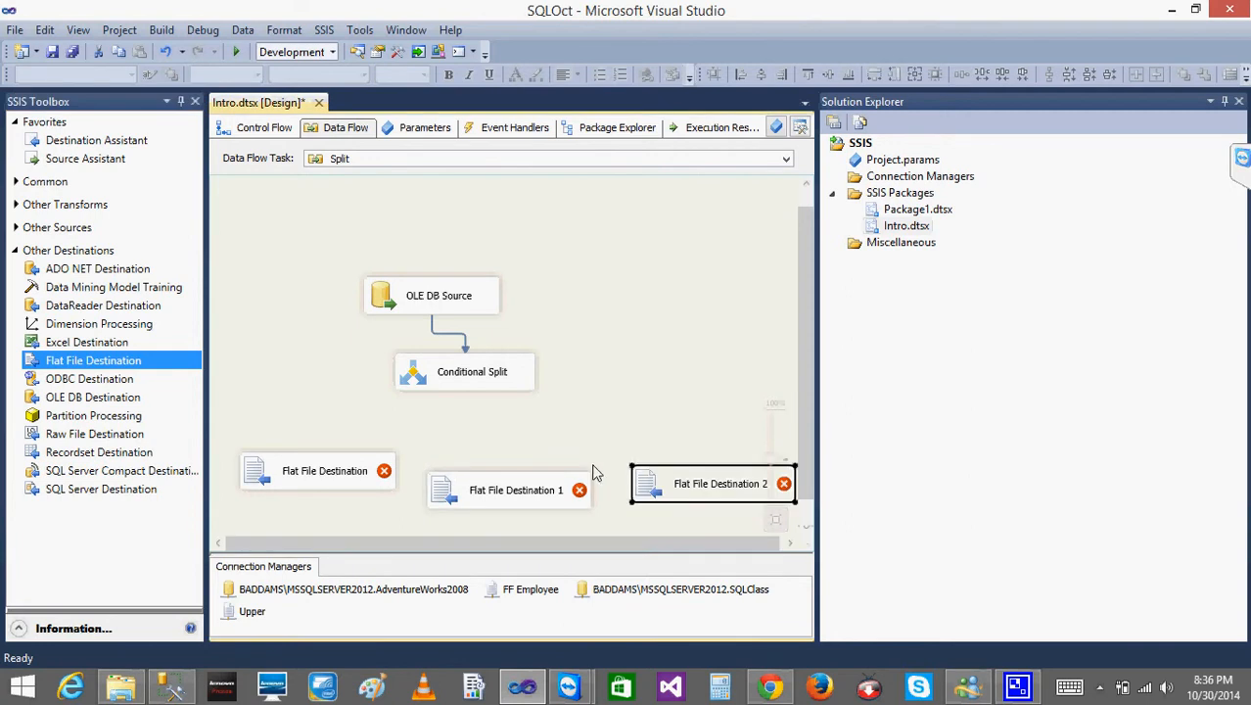
- Rename the first Flat File Destination as LT and E 100
left_click(333, 479)
left_click(332, 478)
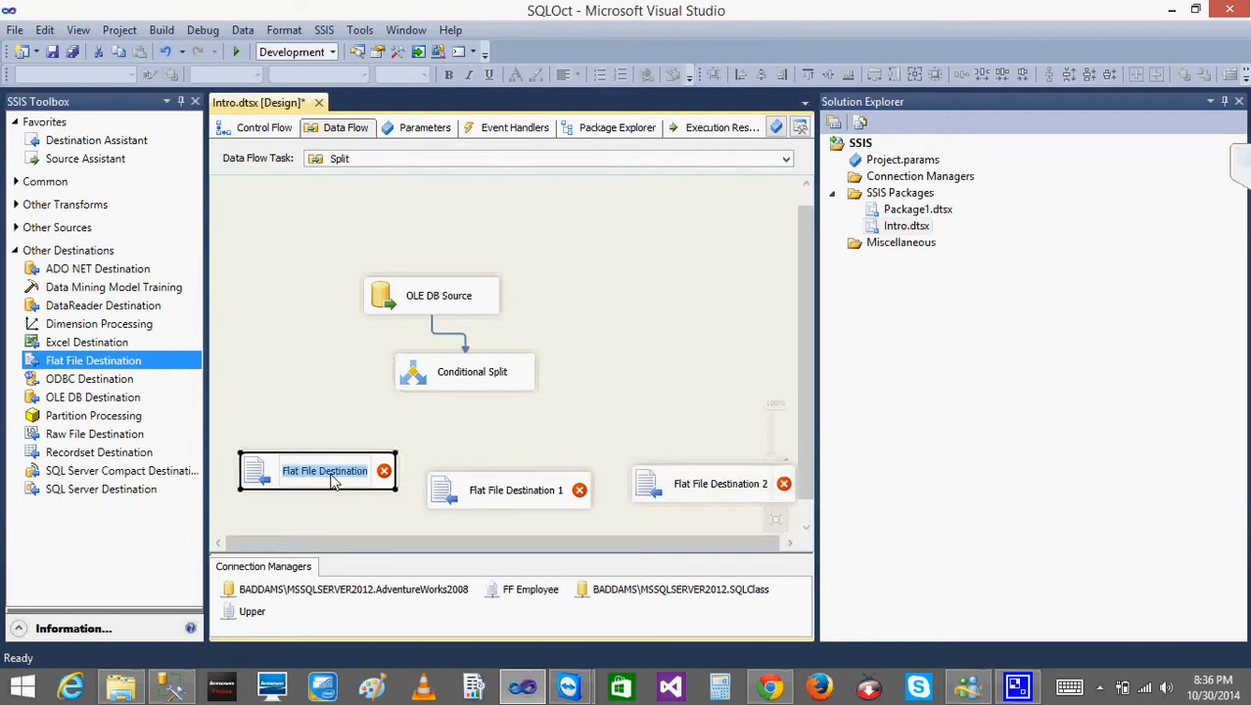
type("LT")
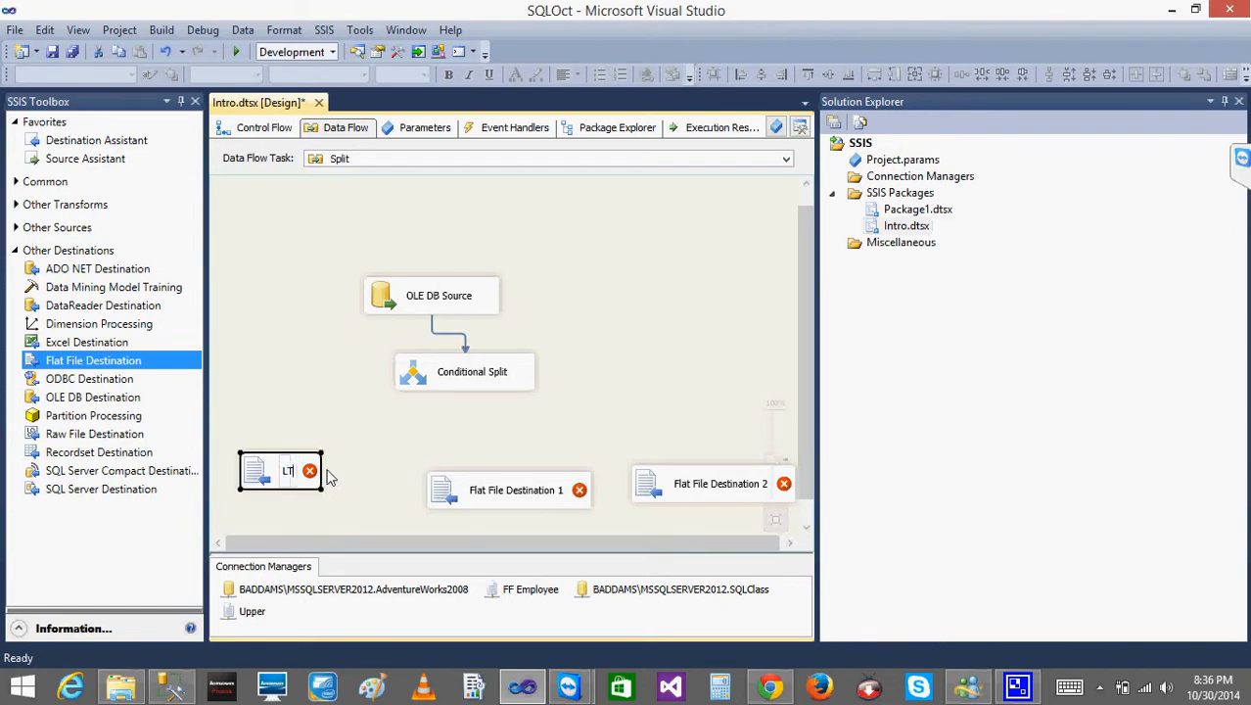
type(" and E 100")
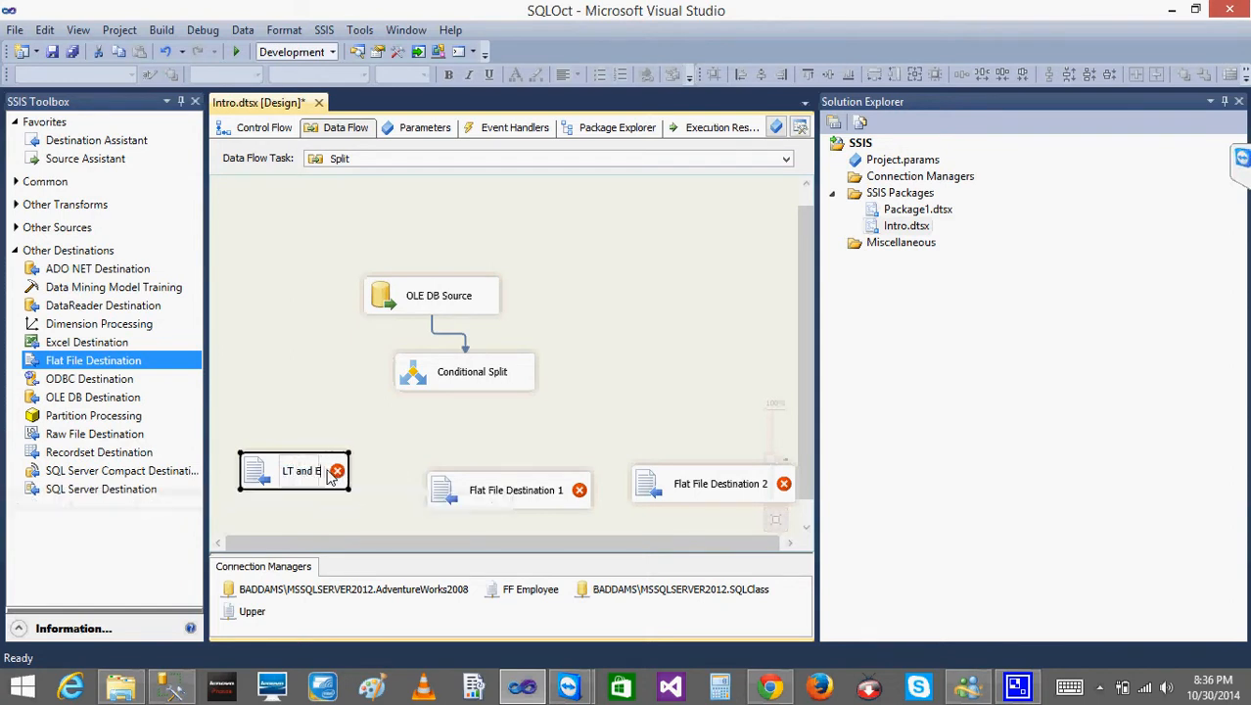
- Rename the second destination, Flat File Destination 1, as GT 100 and LT 900
left_click(504, 492)
left_click(506, 492)
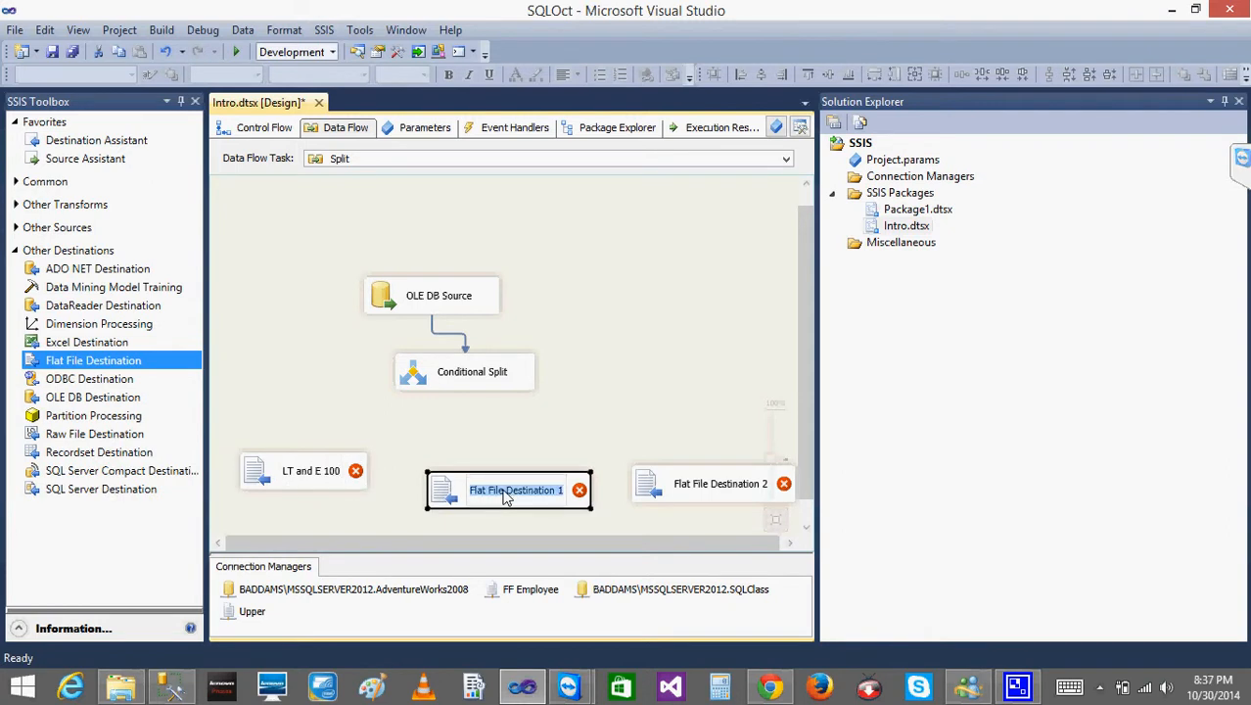
type("GT")
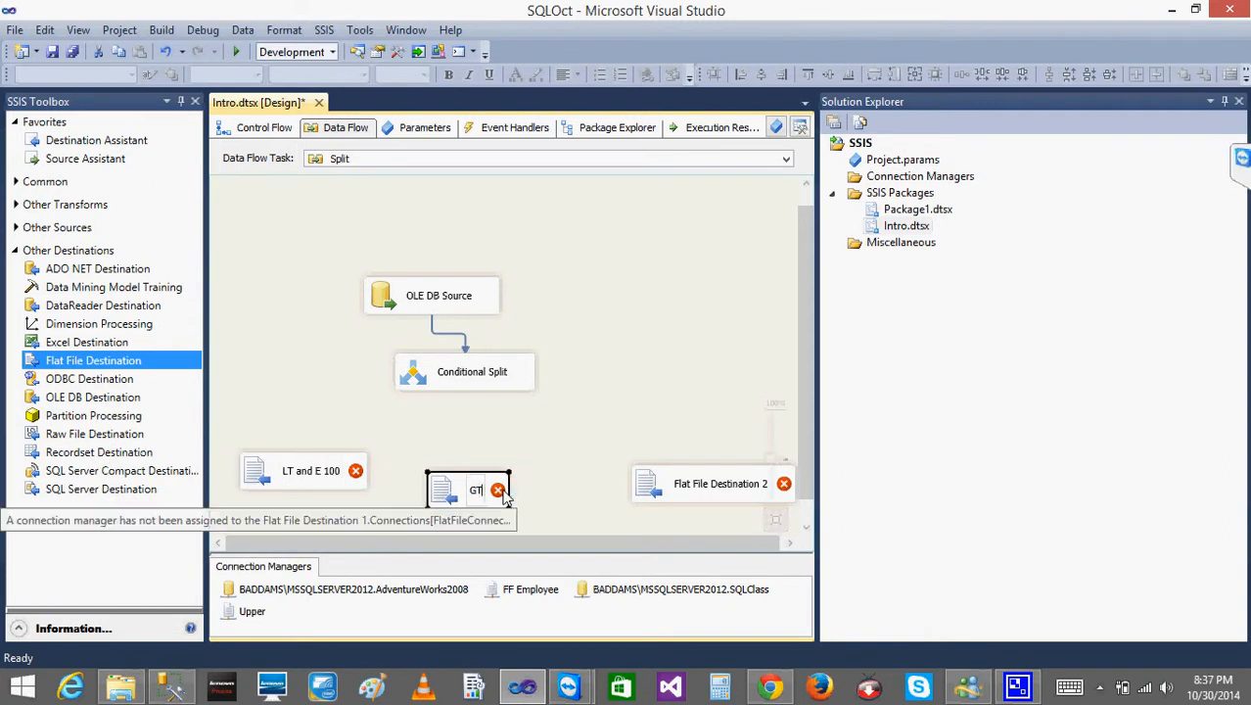
type(" 100 and LT")
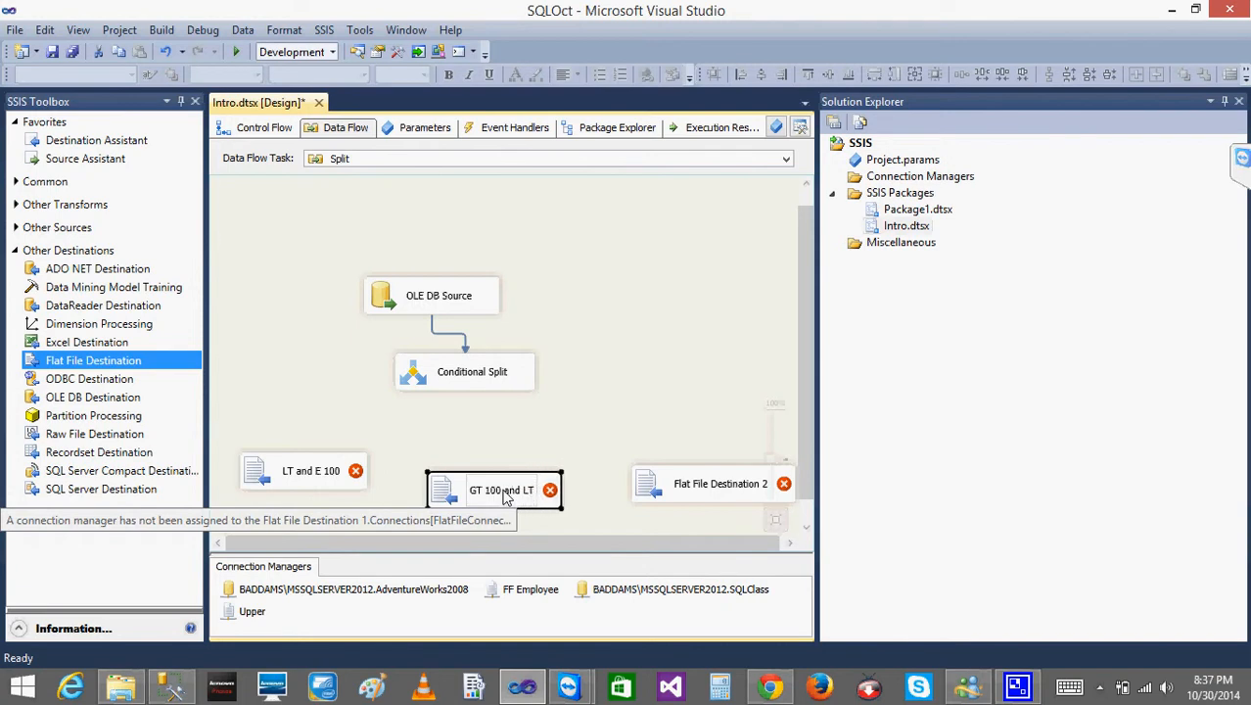
type(" 900")
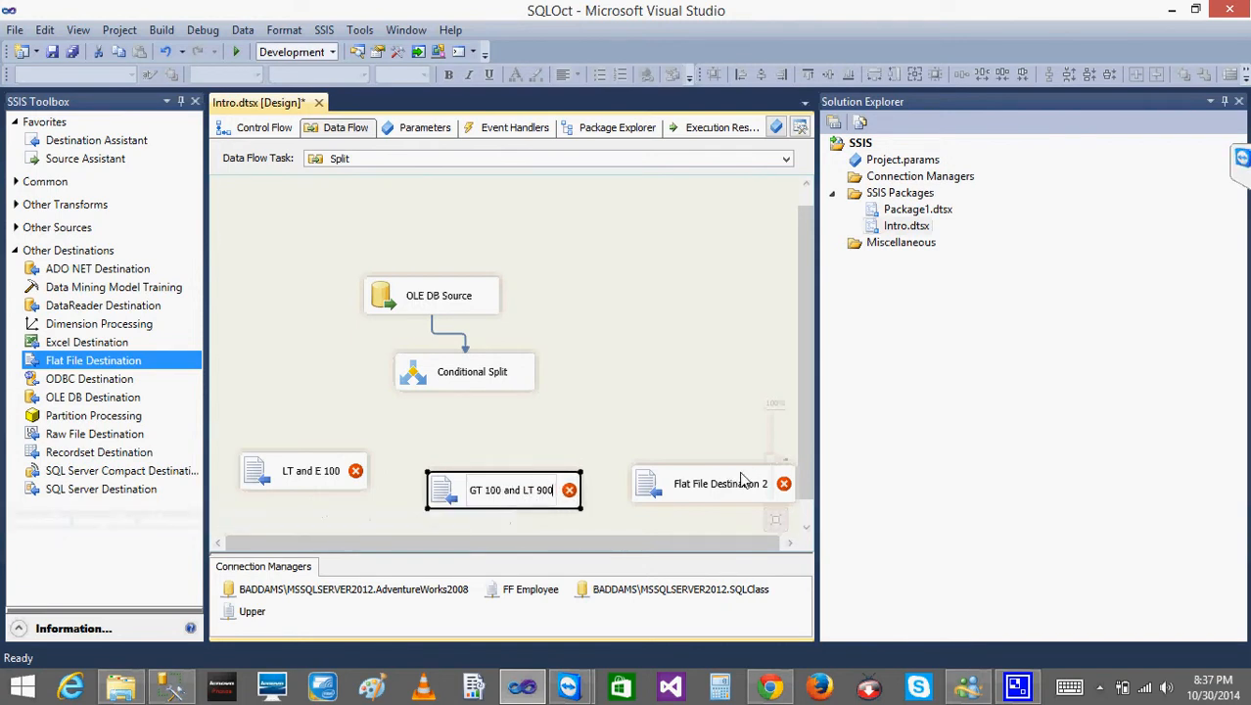
- Rename the third destination, Flat File Destination 2, as Other
left_click(741, 481)
left_click(734, 486)
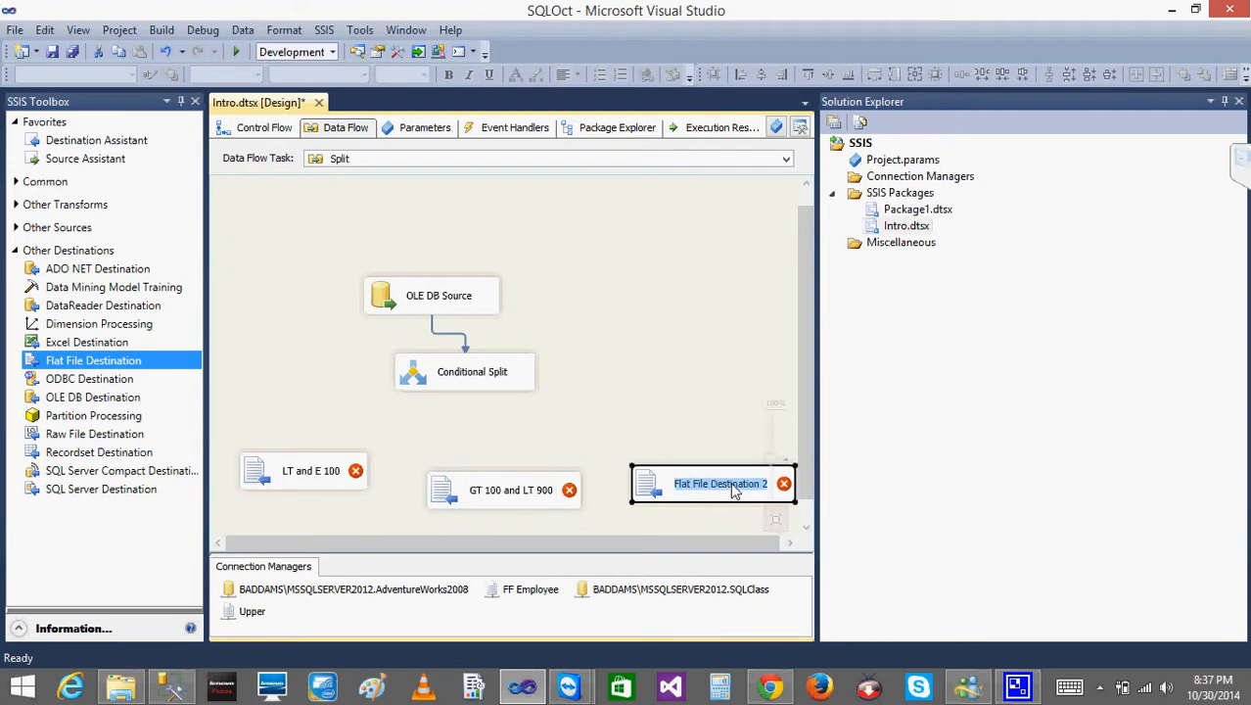
type("Other")
key("Return")
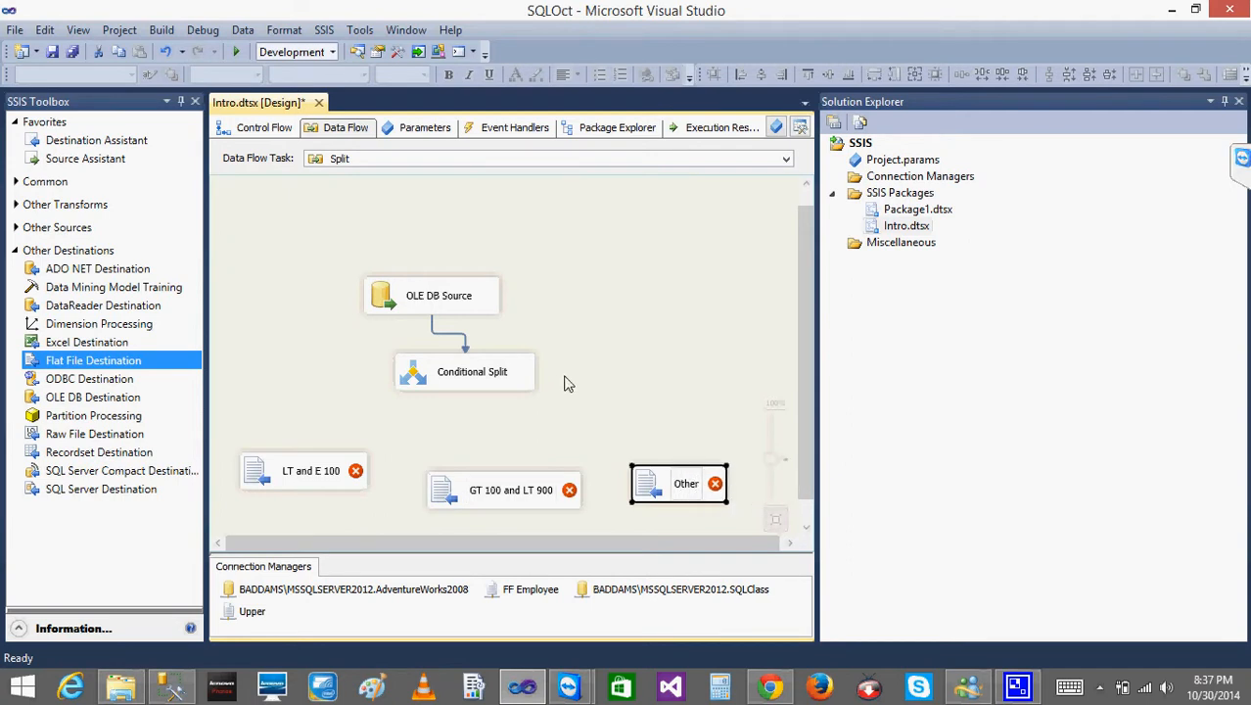
- Check the Conditional Split's output names against the destinations and close its editor without changes
left_click(465, 376)
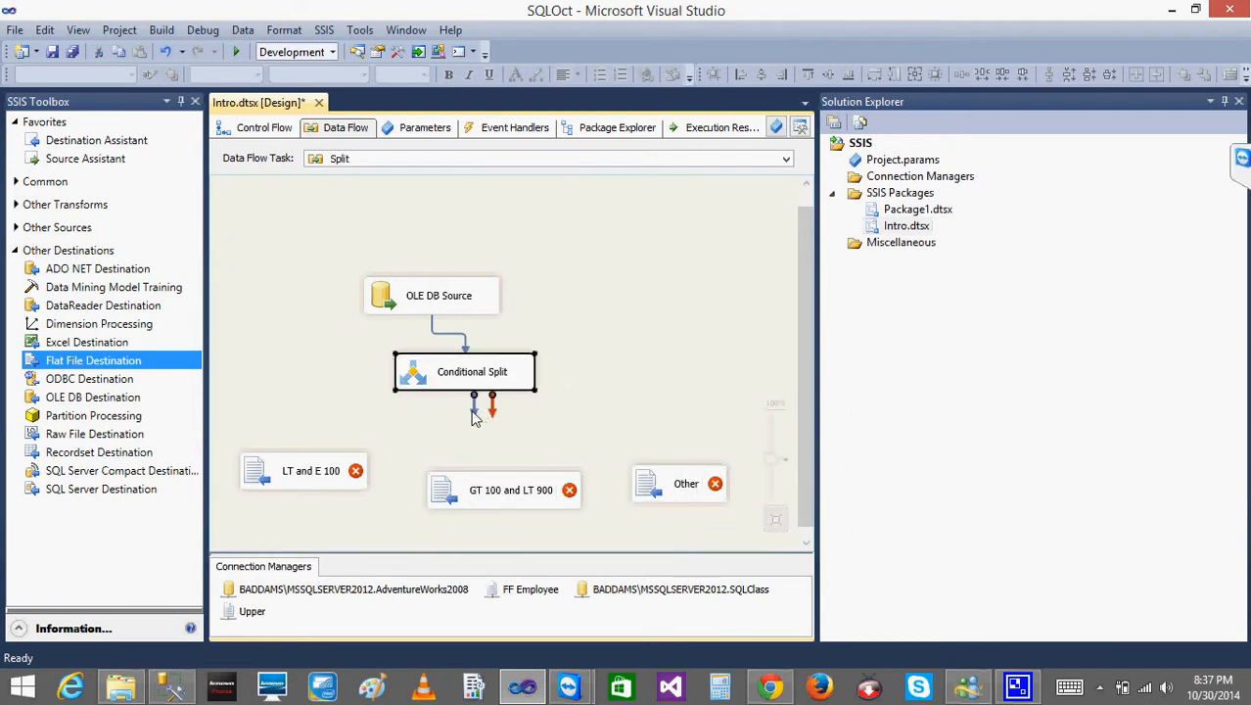
mouse_move(476, 419)
left_mouse_down()
mouse_move(360, 432)
mouse_move(315, 473)
mouse_move(470, 411)
left_mouse_up()
double_click(427, 382)
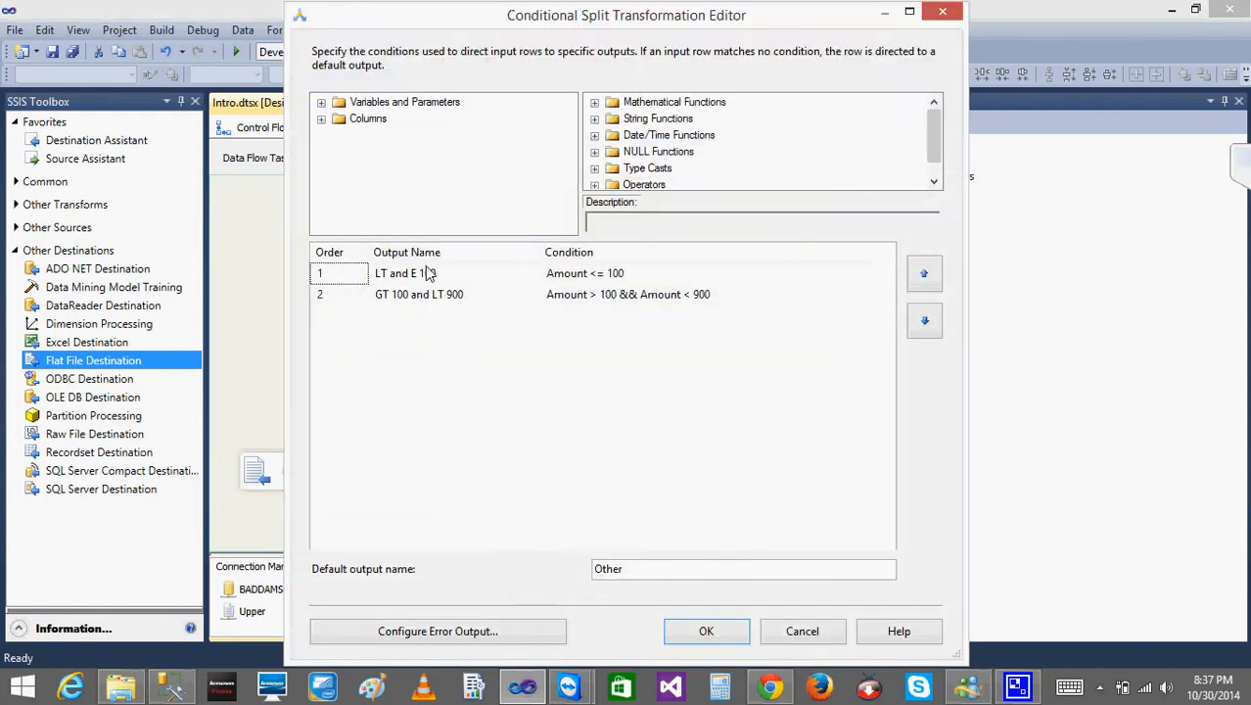
left_click(413, 278)
left_click(423, 295)
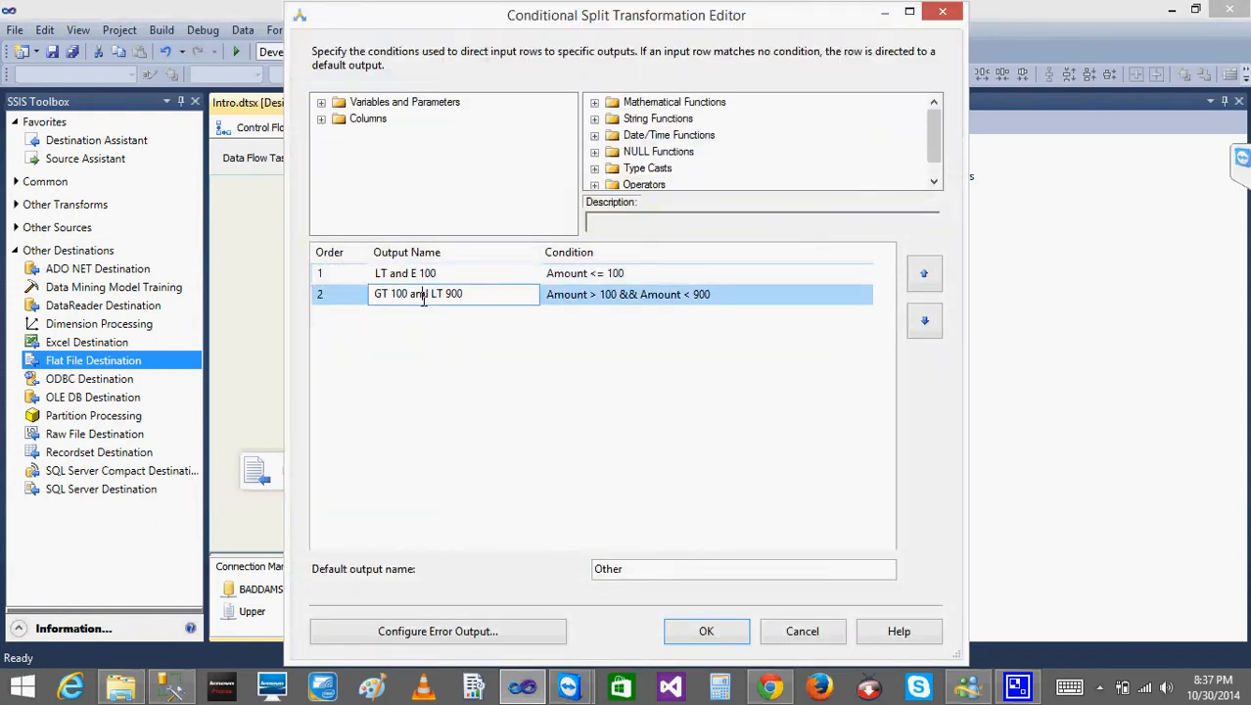
left_click(445, 273)
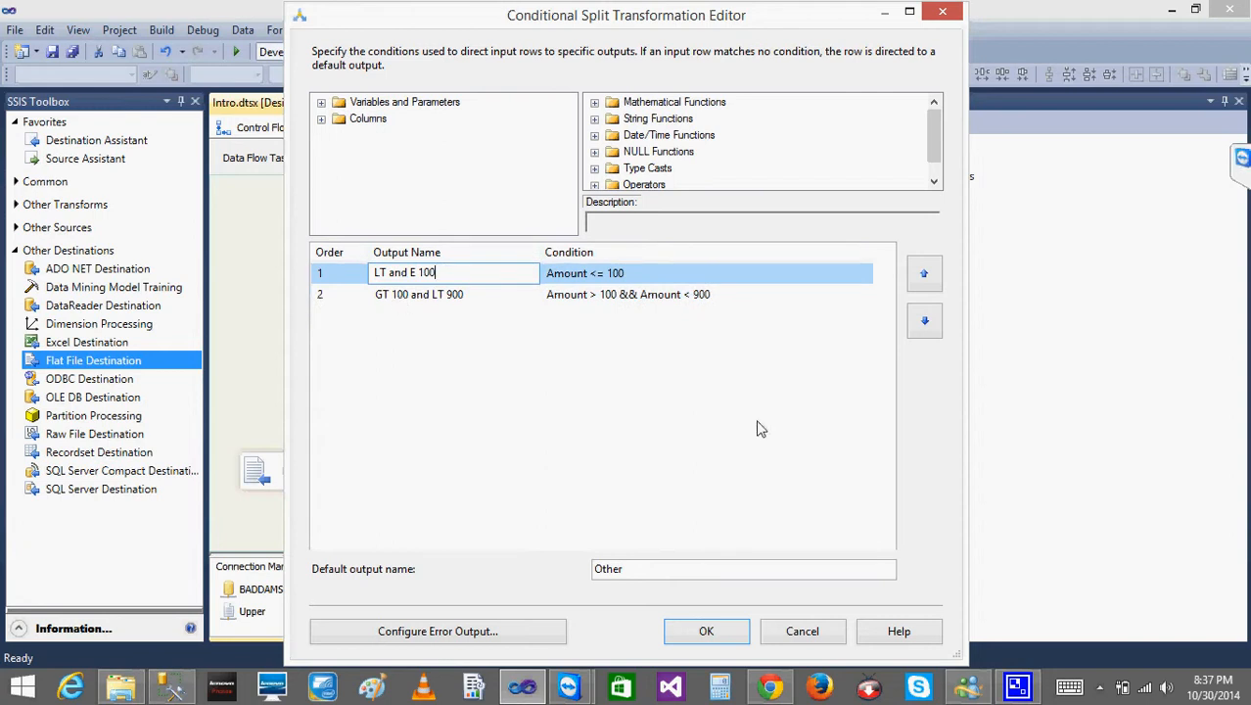
left_click(818, 632)
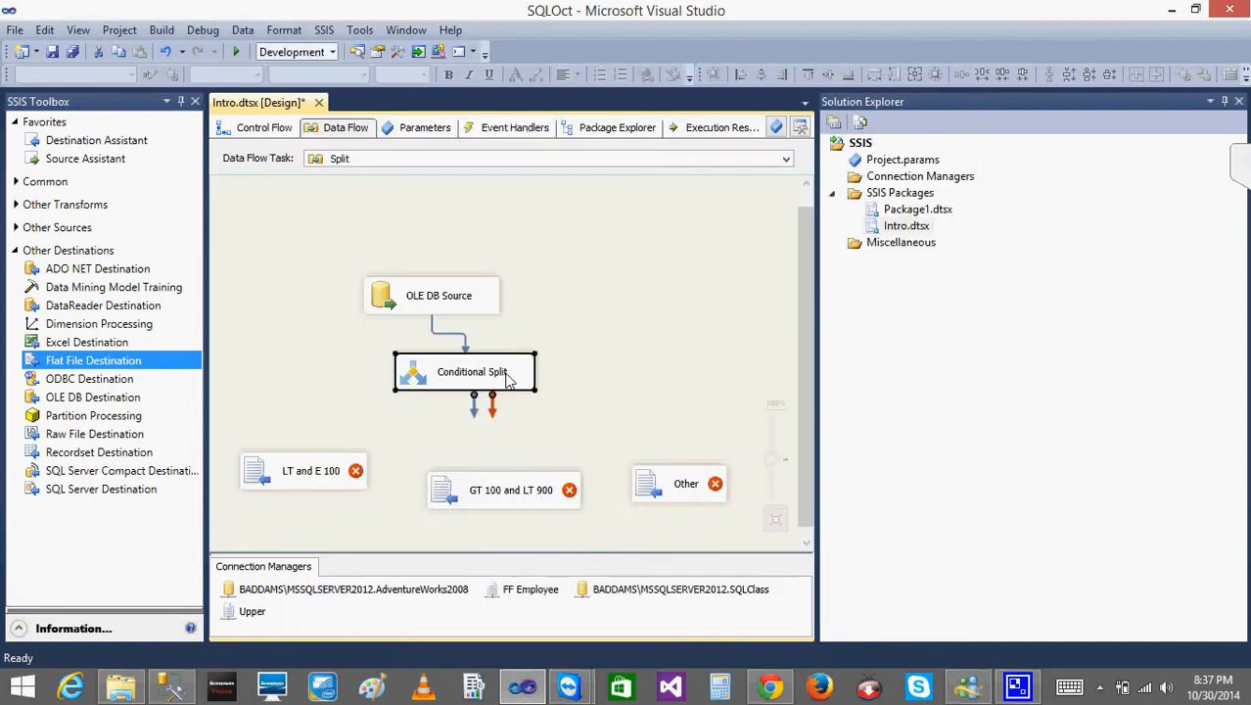
left_click_drag(476, 411, 323, 466)
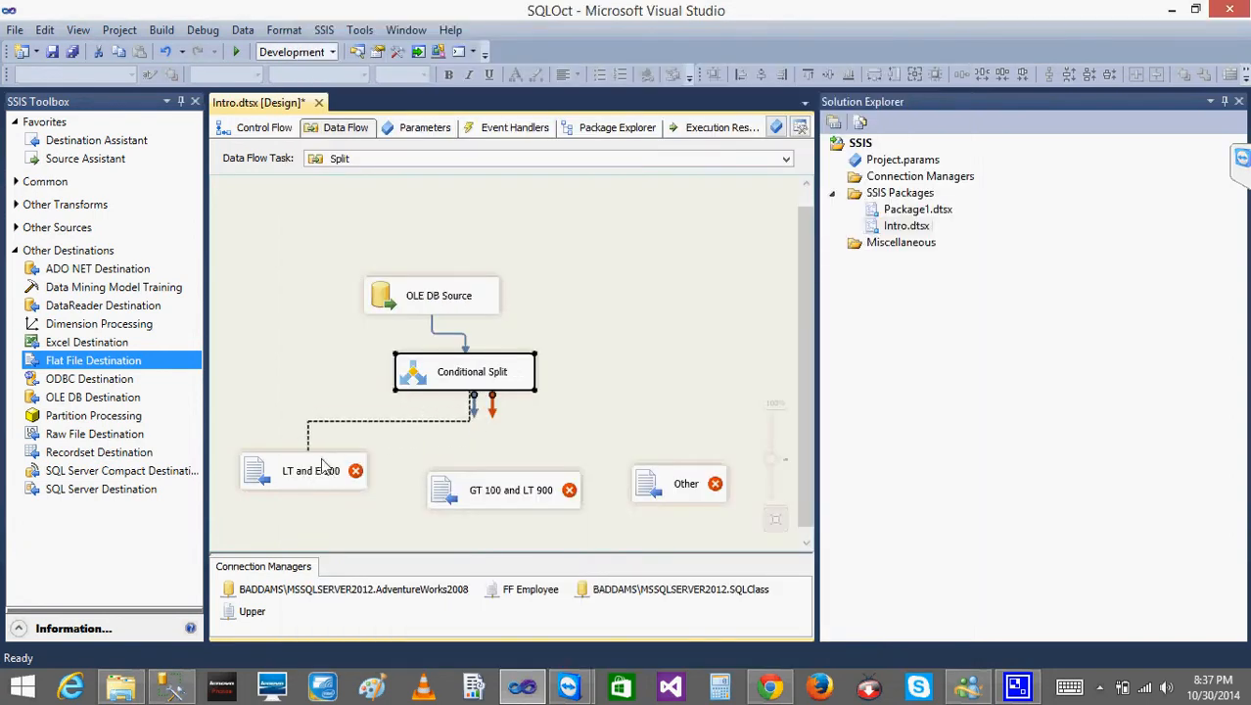
left_click_drag(475, 407, 330, 477)
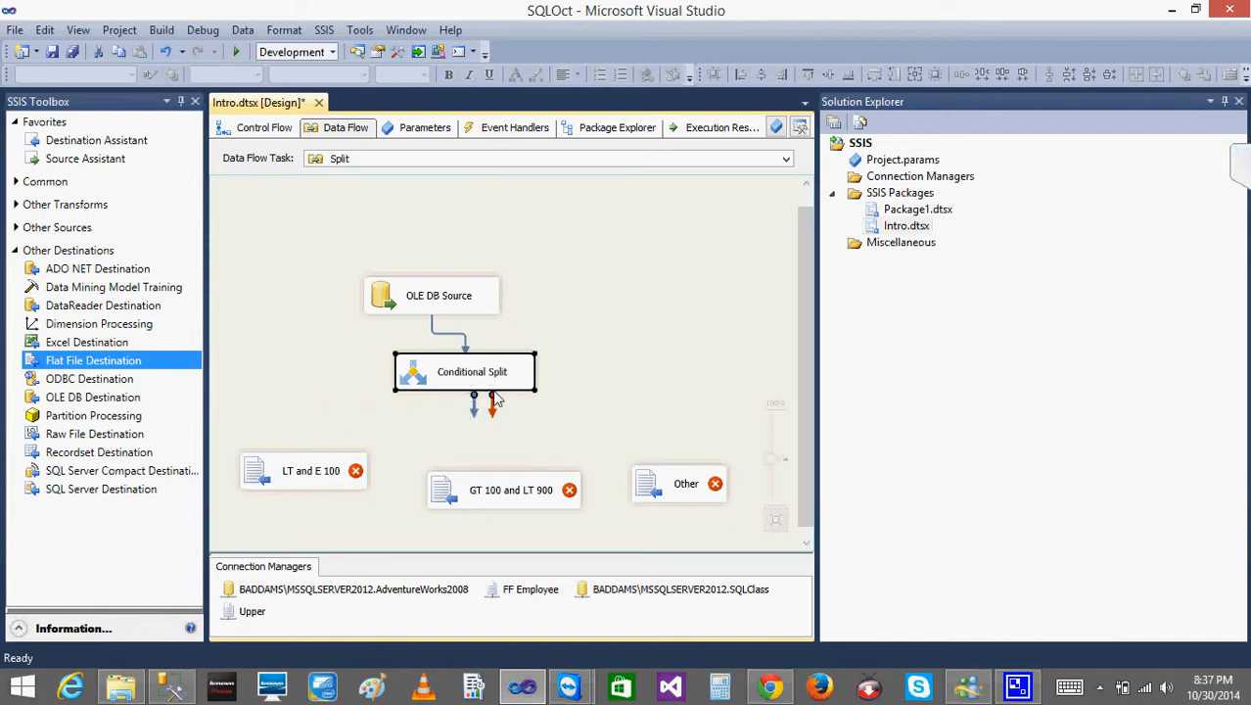
left_click(453, 305)
left_click(428, 325)
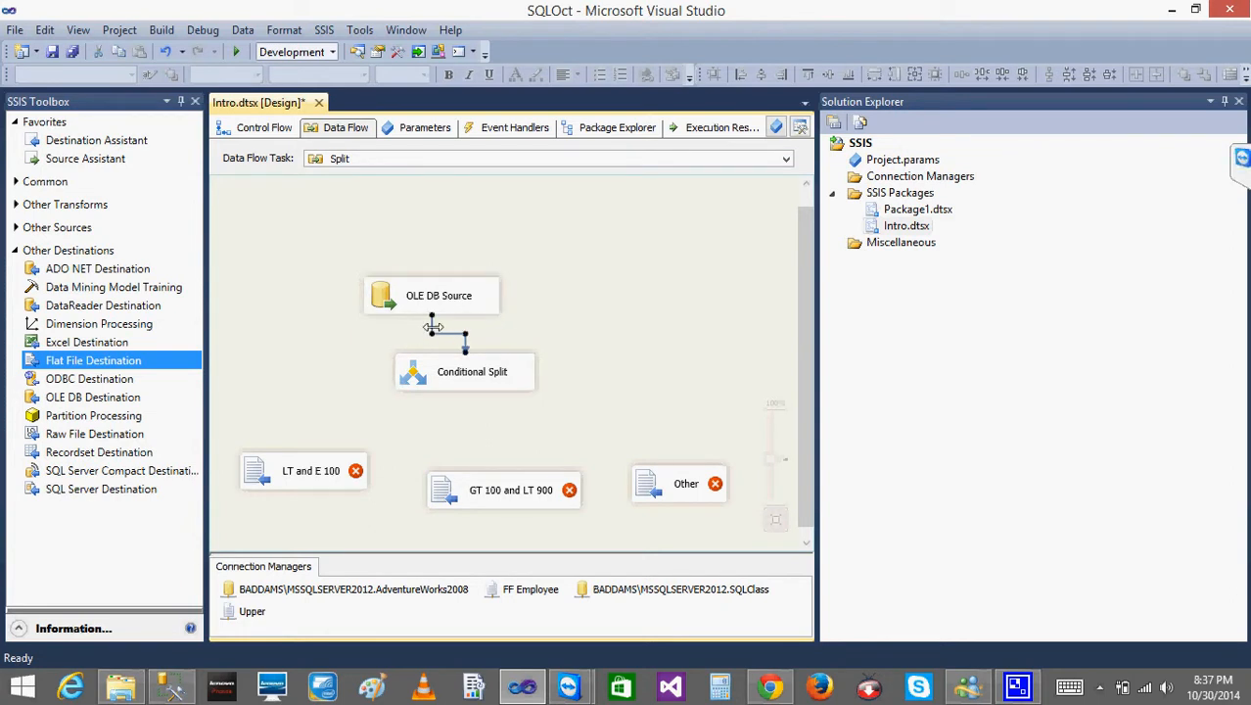
left_click(433, 305)
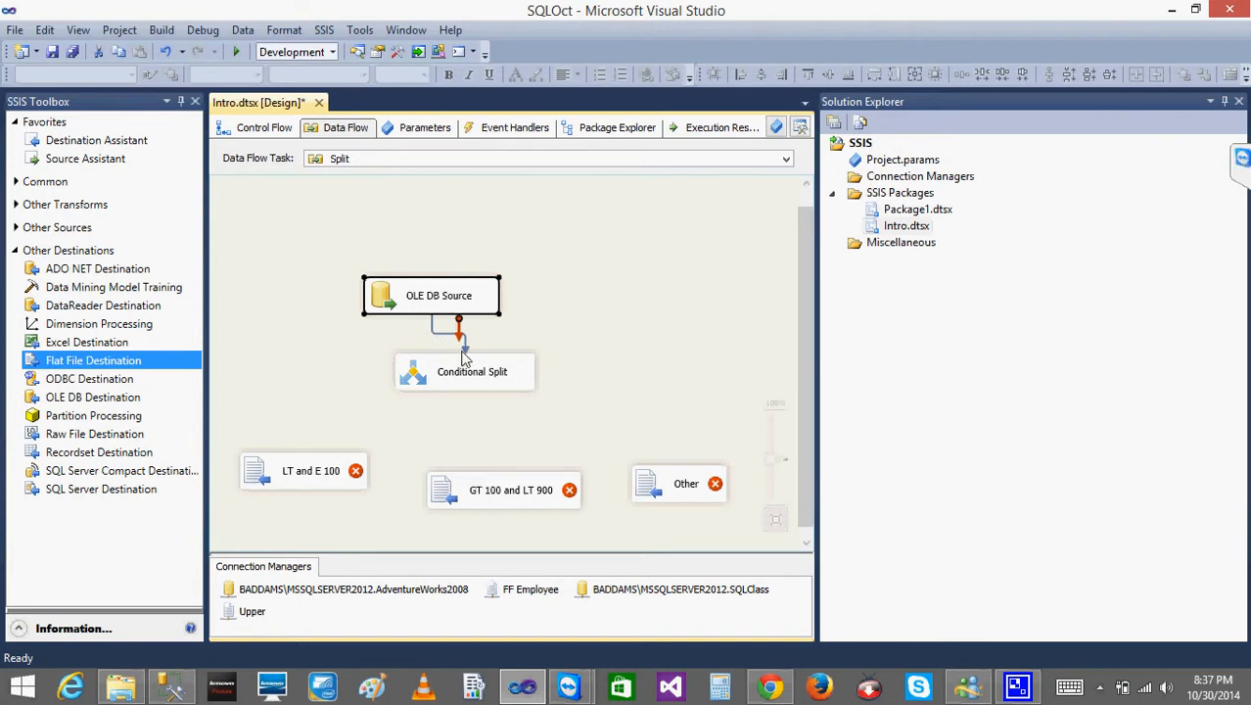
- Connect the Conditional Split's LT and E 100 output to the LT and E 100 flat file destination
left_click(423, 382)
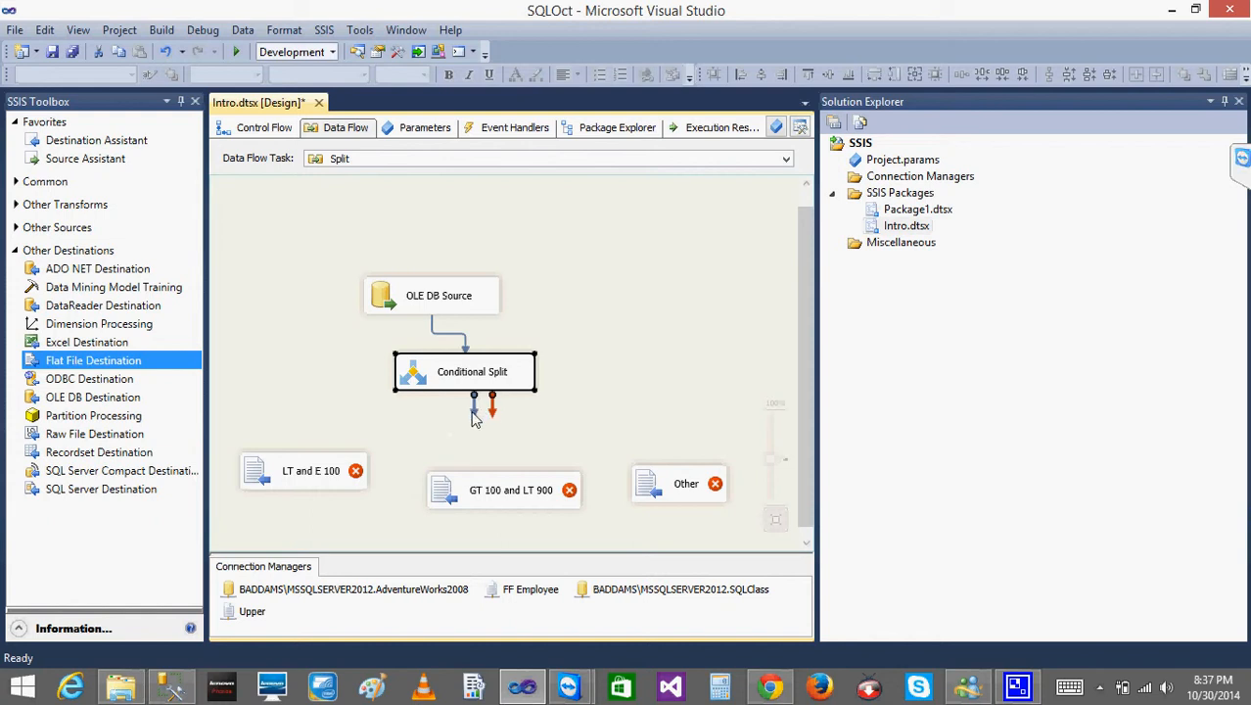
left_click_drag(474, 406, 296, 474)
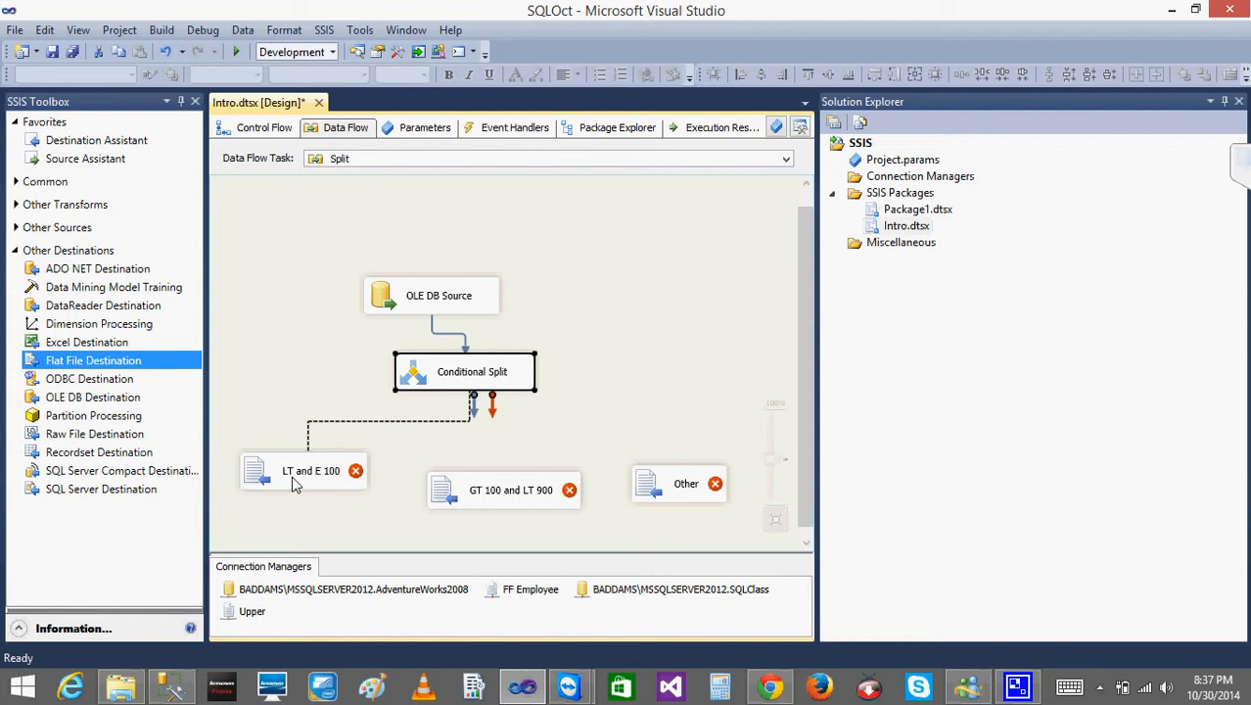
left_click_drag(293, 479, 293, 479)
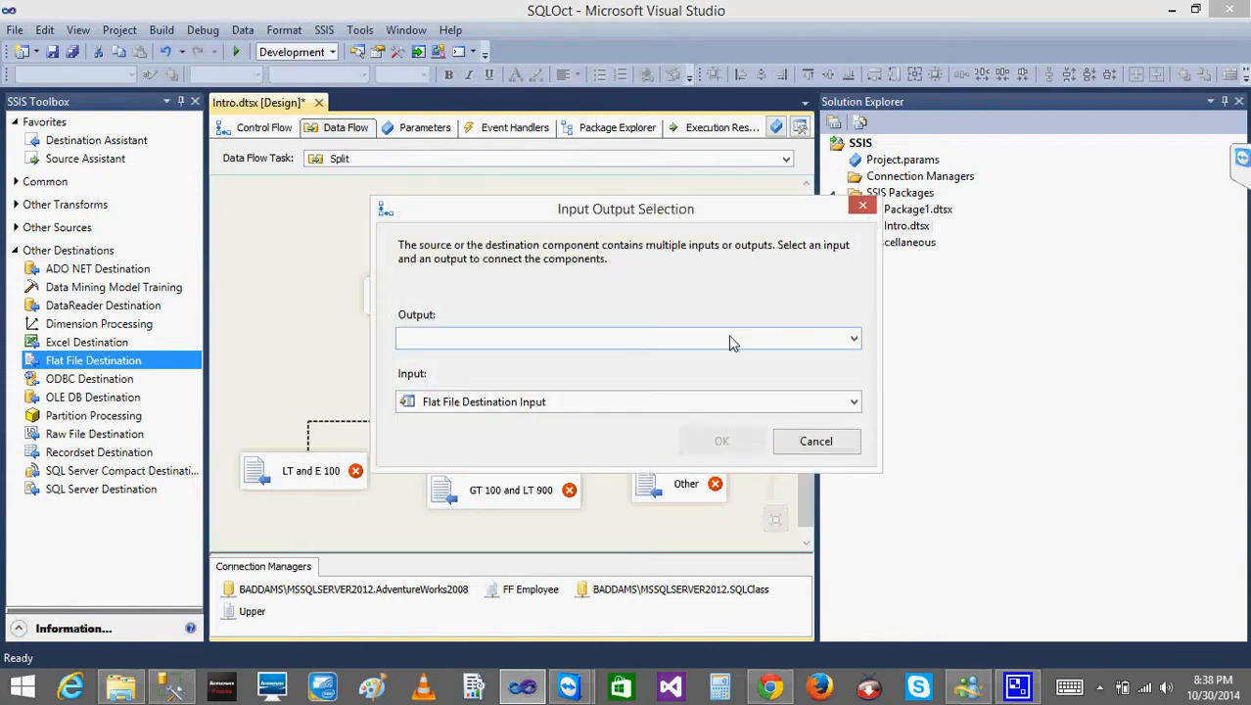
left_click_drag(641, 219, 687, 212)
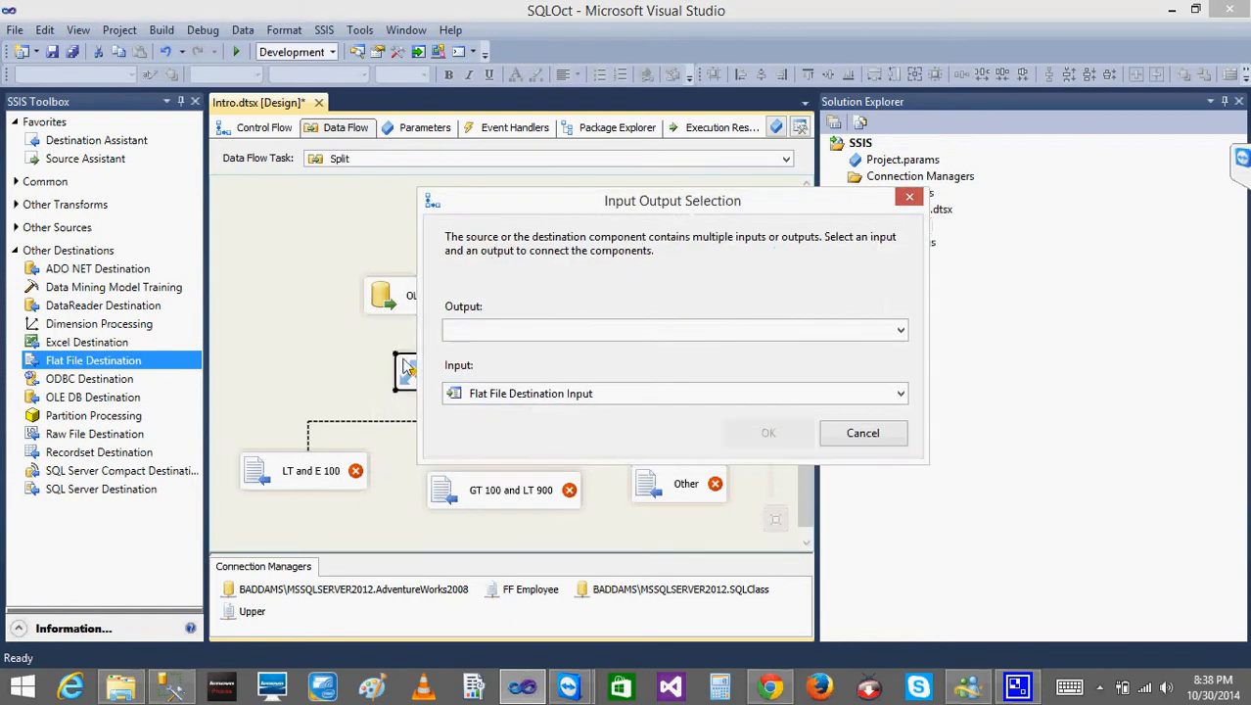
left_click(901, 333)
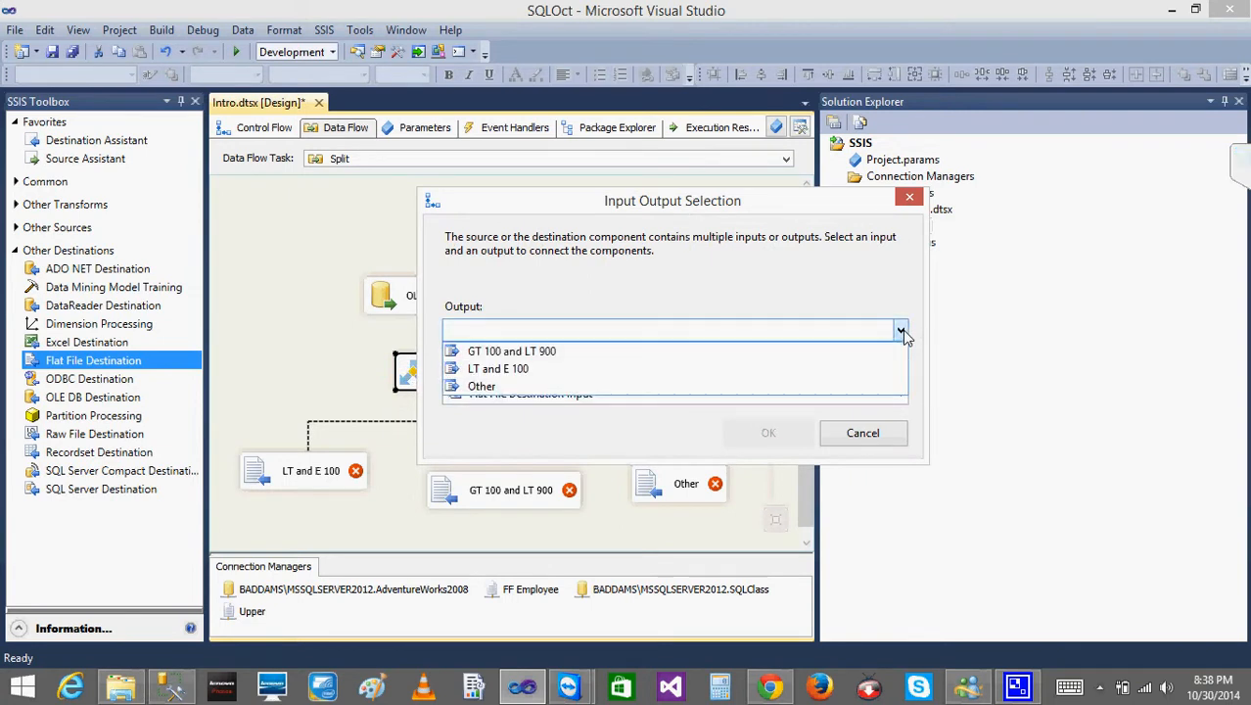
key("super+c")
key("Escape")
left_click(901, 332)
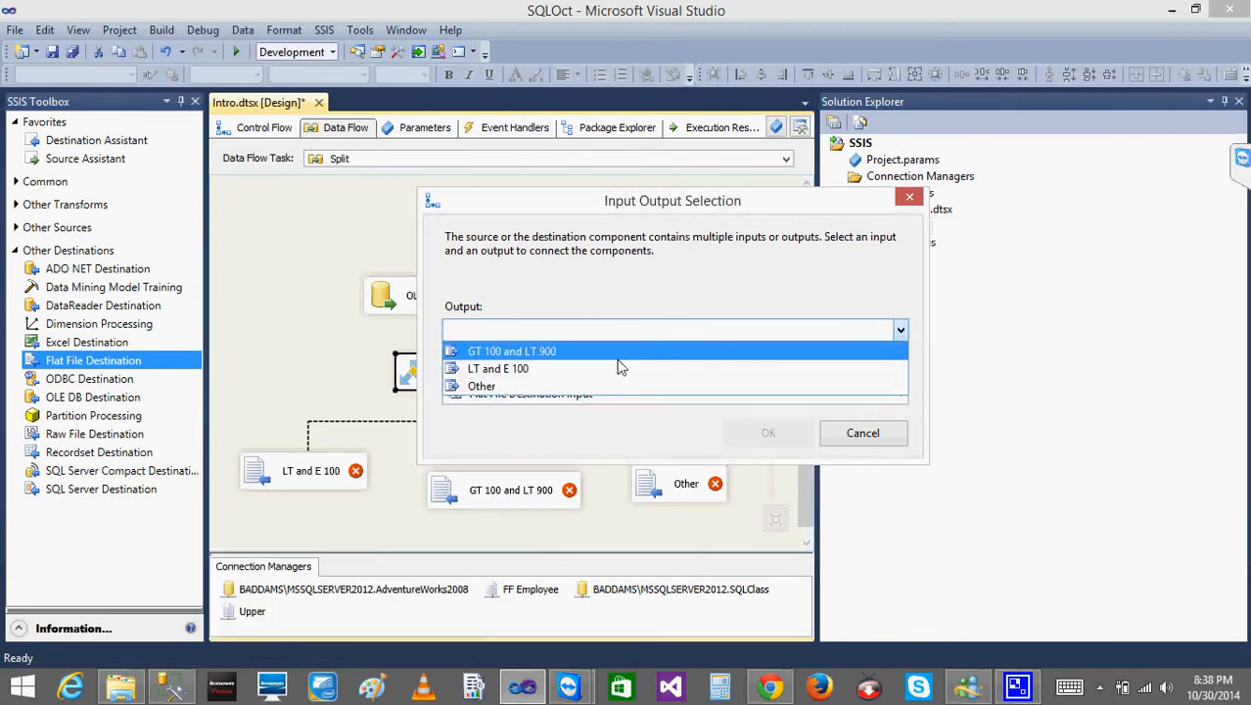
left_click(556, 371)
left_click(768, 433)
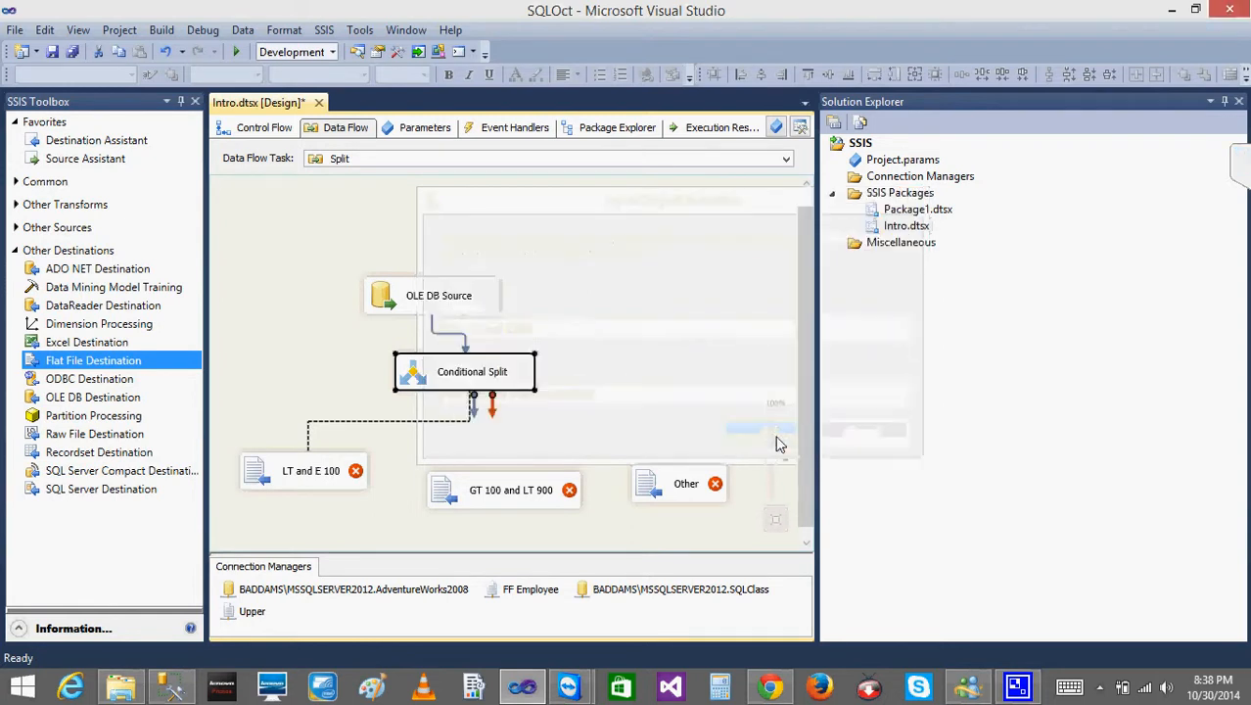
- Connect the Conditional Split's GT 100 and LT 900 output to the GT 100 and LT 900 destination
left_click(448, 383)
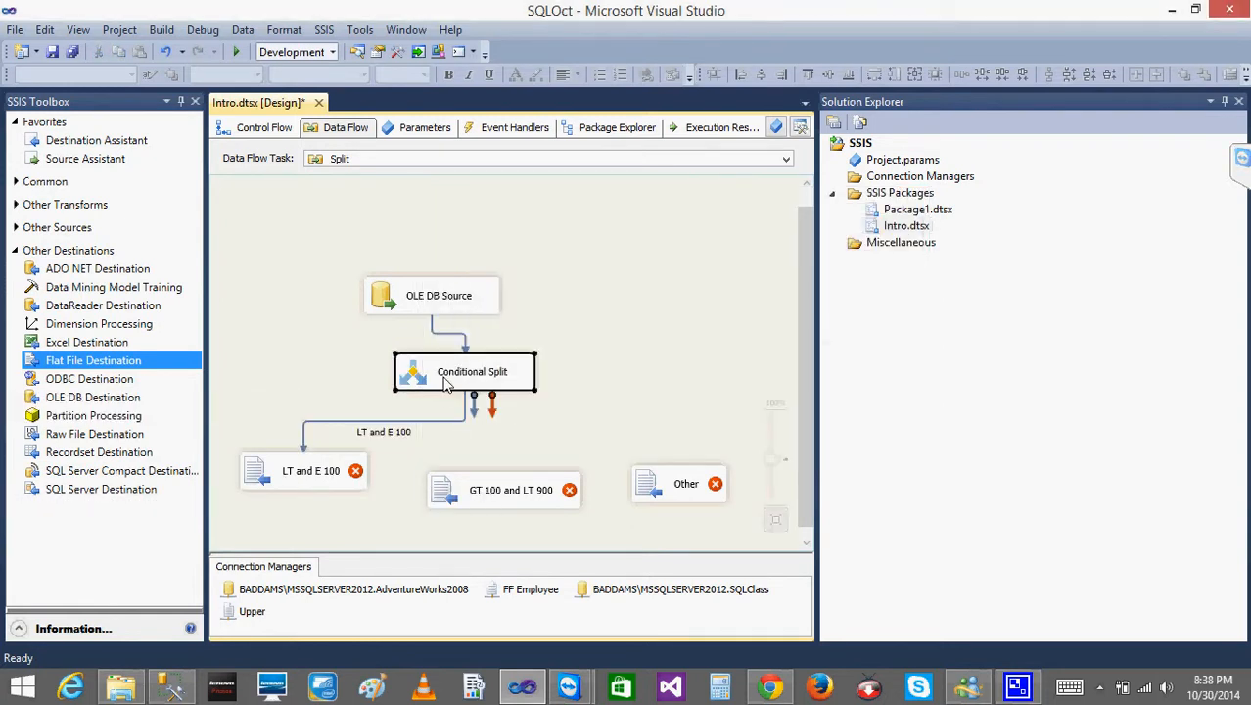
left_click(447, 309)
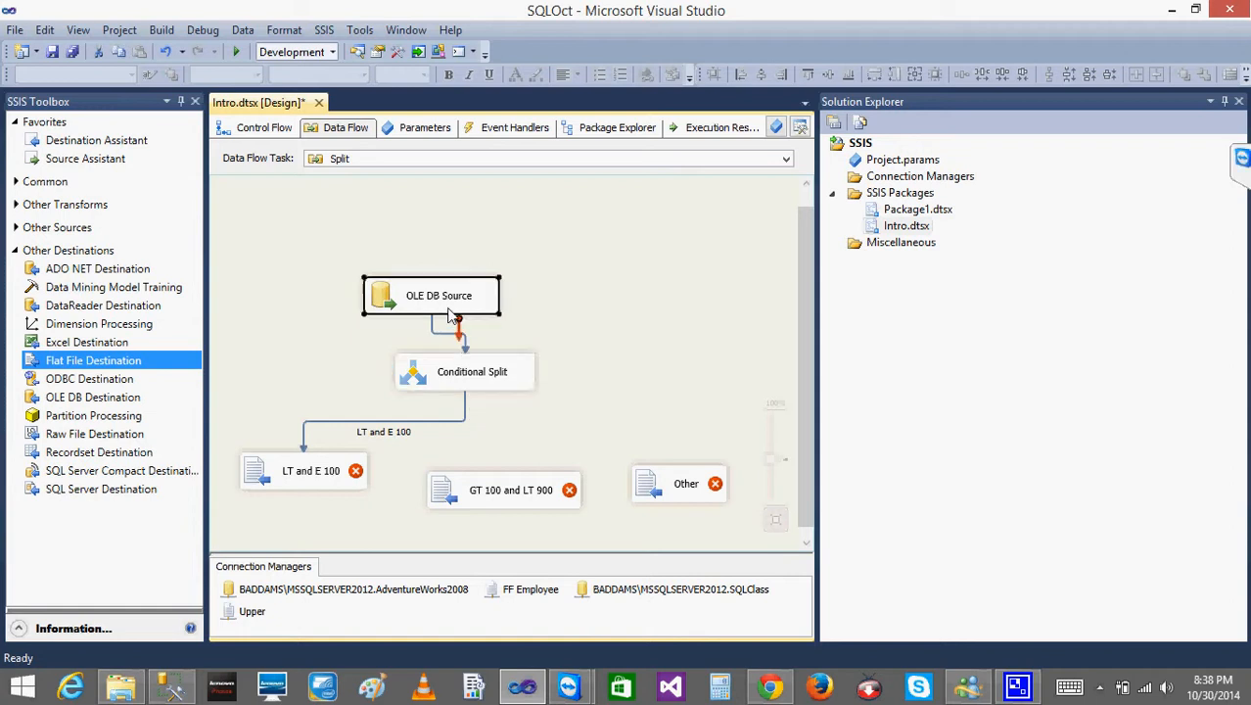
left_click(457, 372)
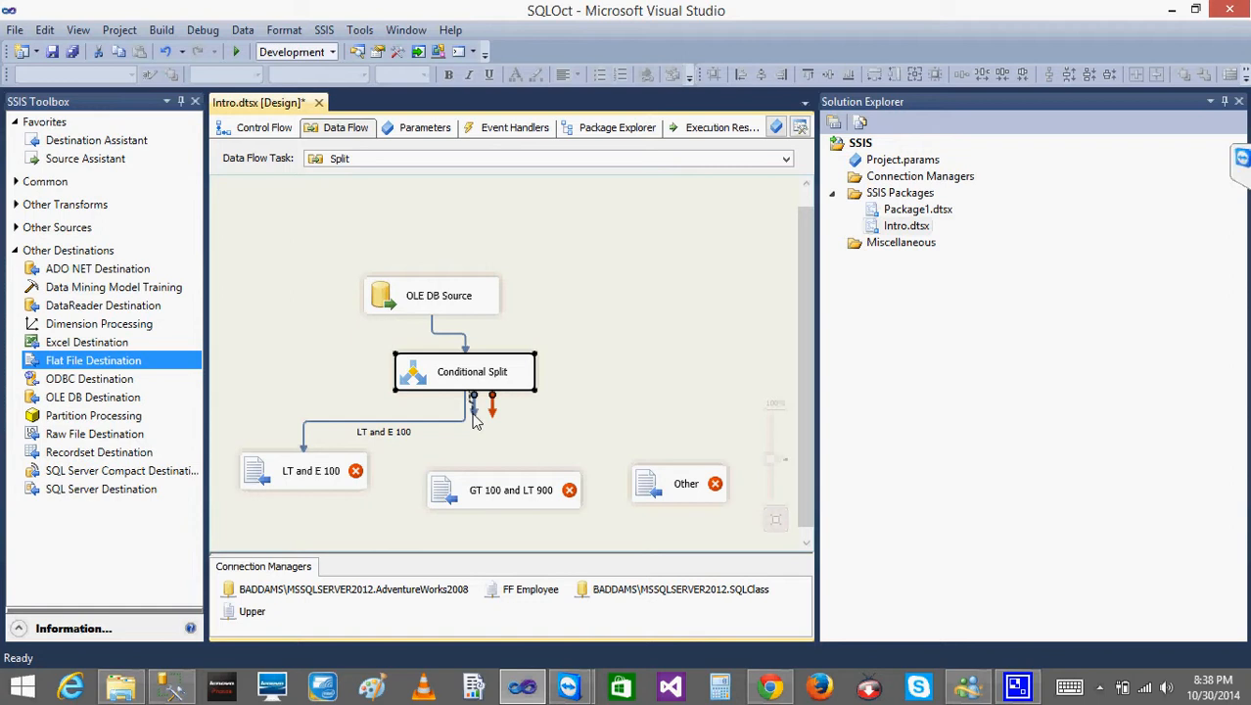
left_click_drag(475, 418, 482, 490)
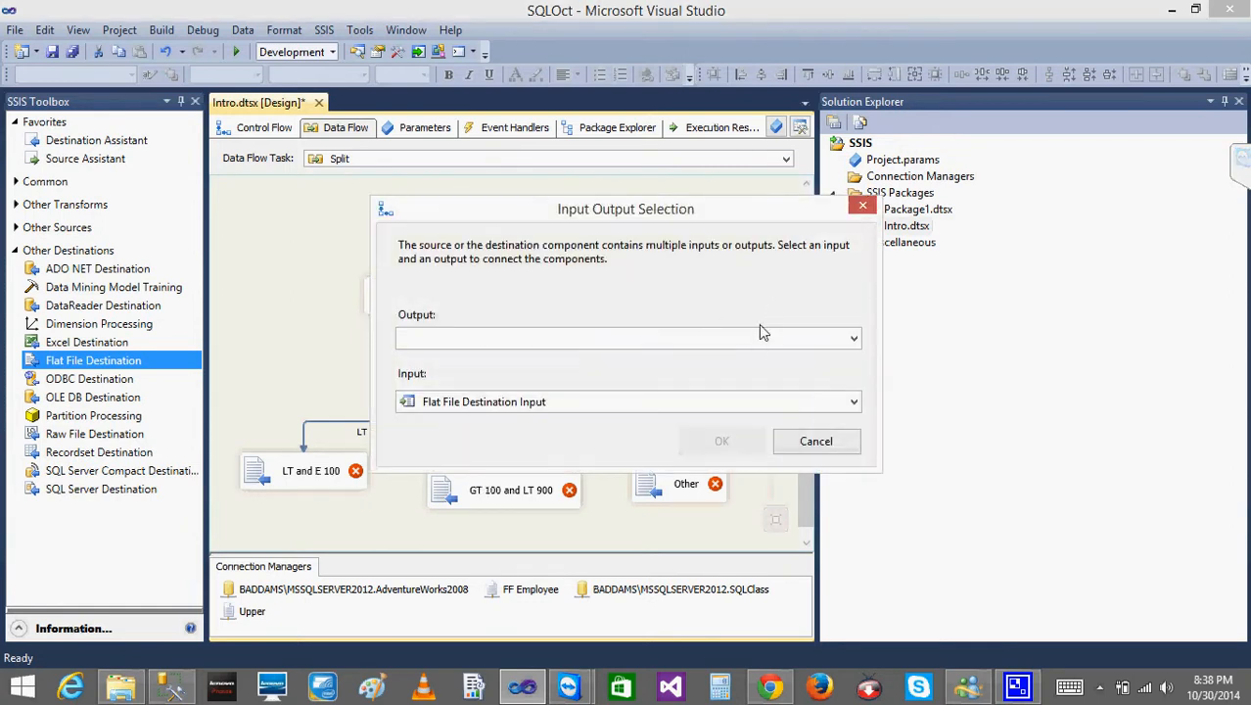
left_click(755, 338)
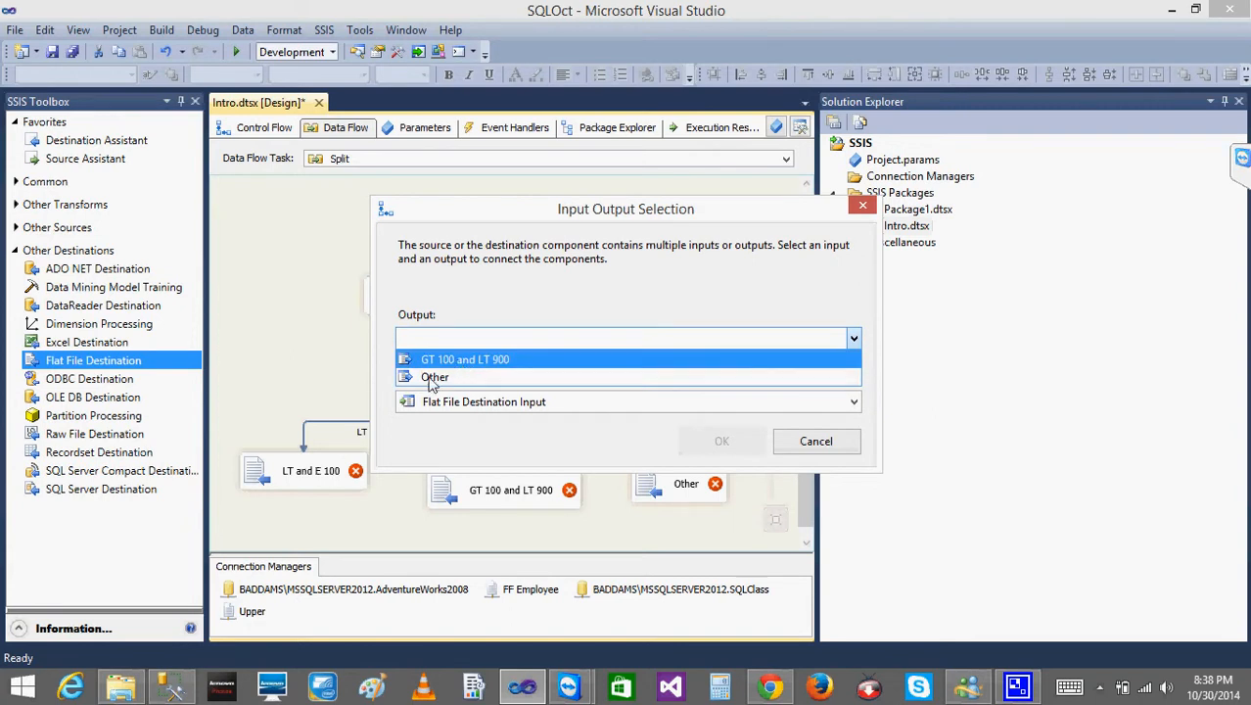
left_click(489, 360)
left_click(722, 440)
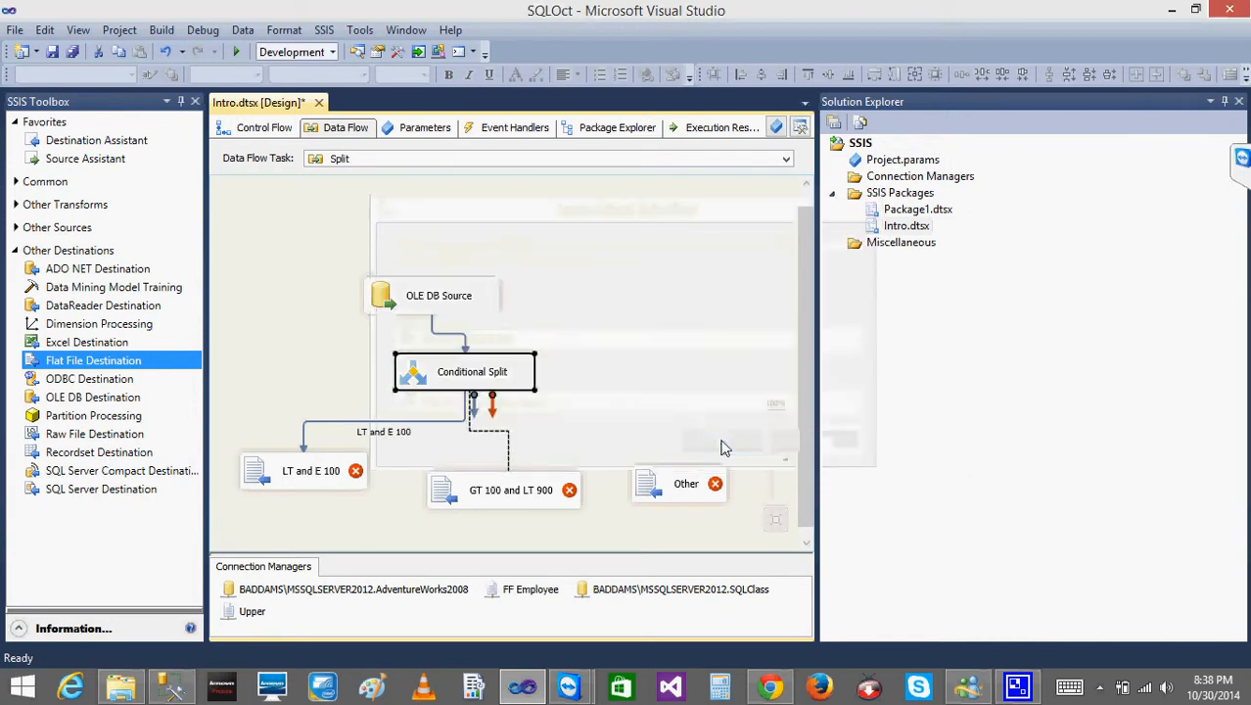
- Connect the Conditional Split's remaining output, Other, to the Other destination
left_click(442, 373)
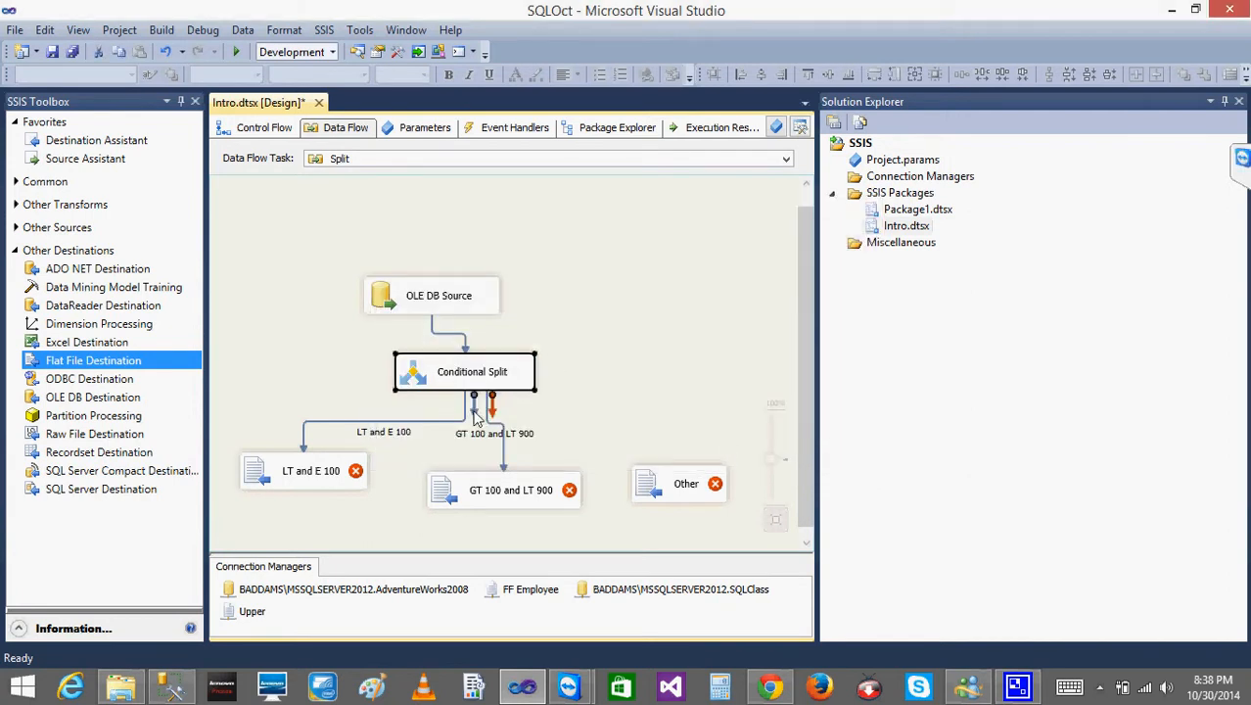
left_click_drag(477, 416, 678, 479)
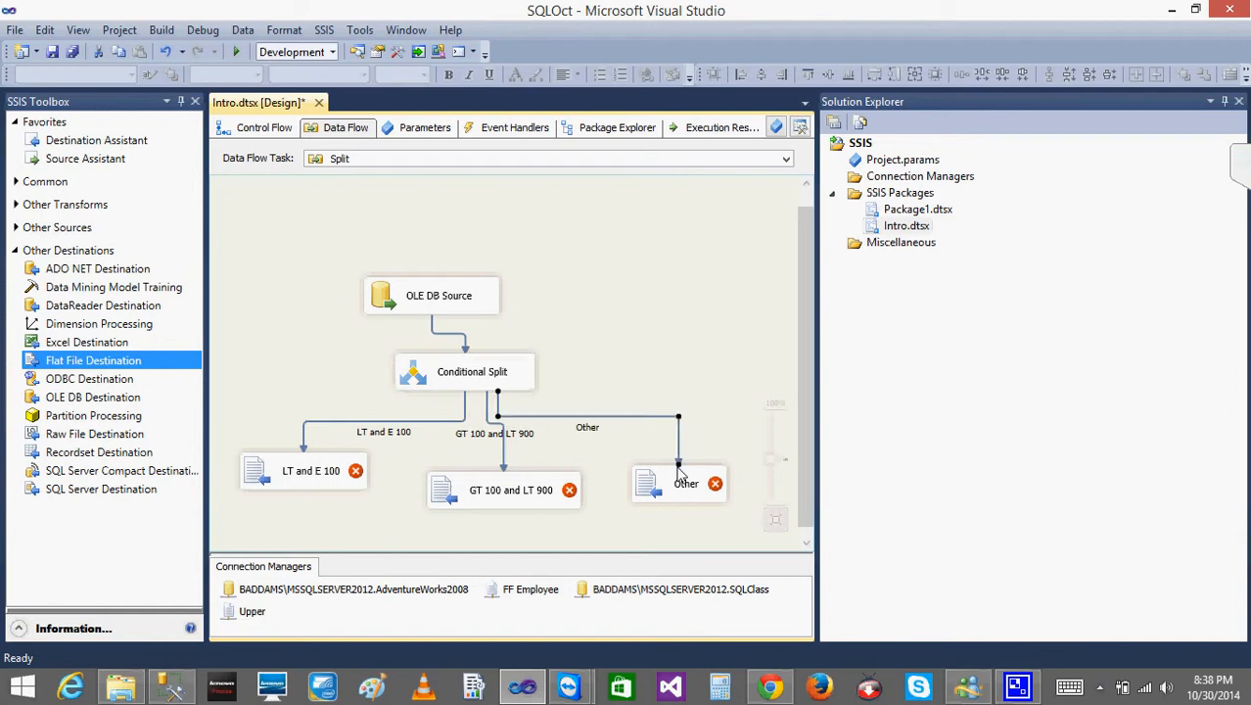
left_click(569, 440)
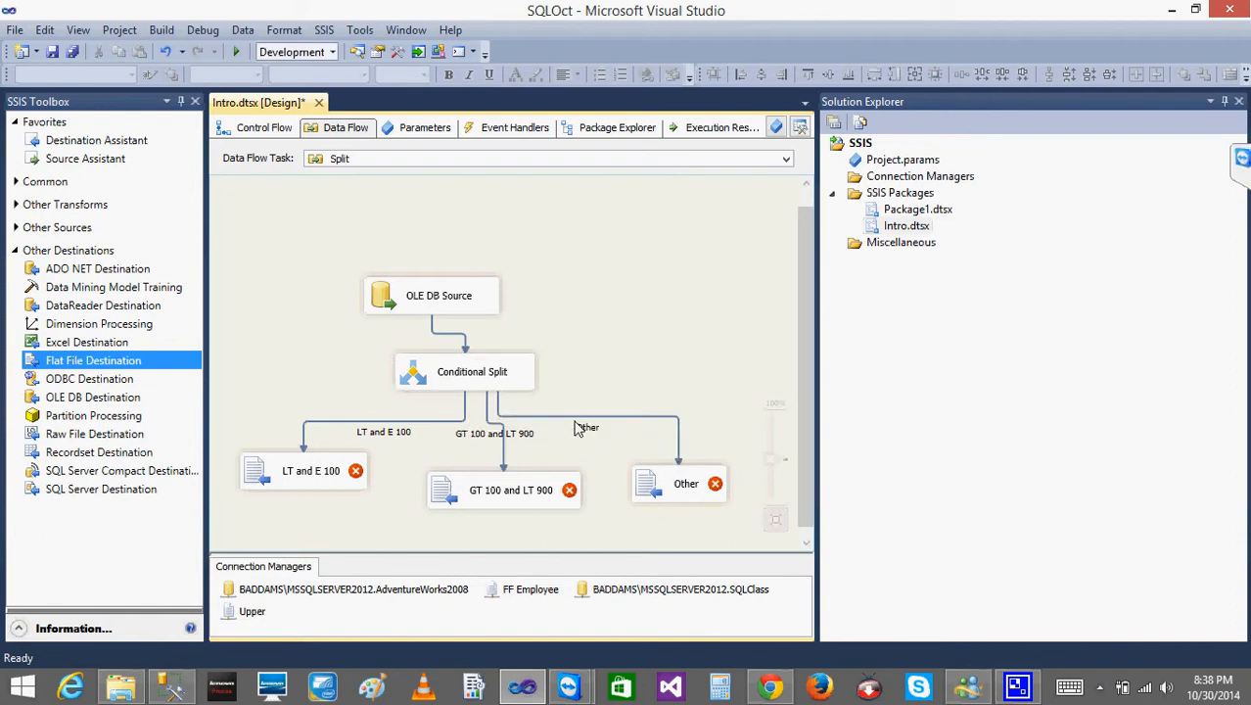
- Create a delimited connection manager named LTE100 for the LT and E 100 destination, using file LTE100 in the TestSSISFiles folder
double_click(286, 480)
left_click(934, 162)
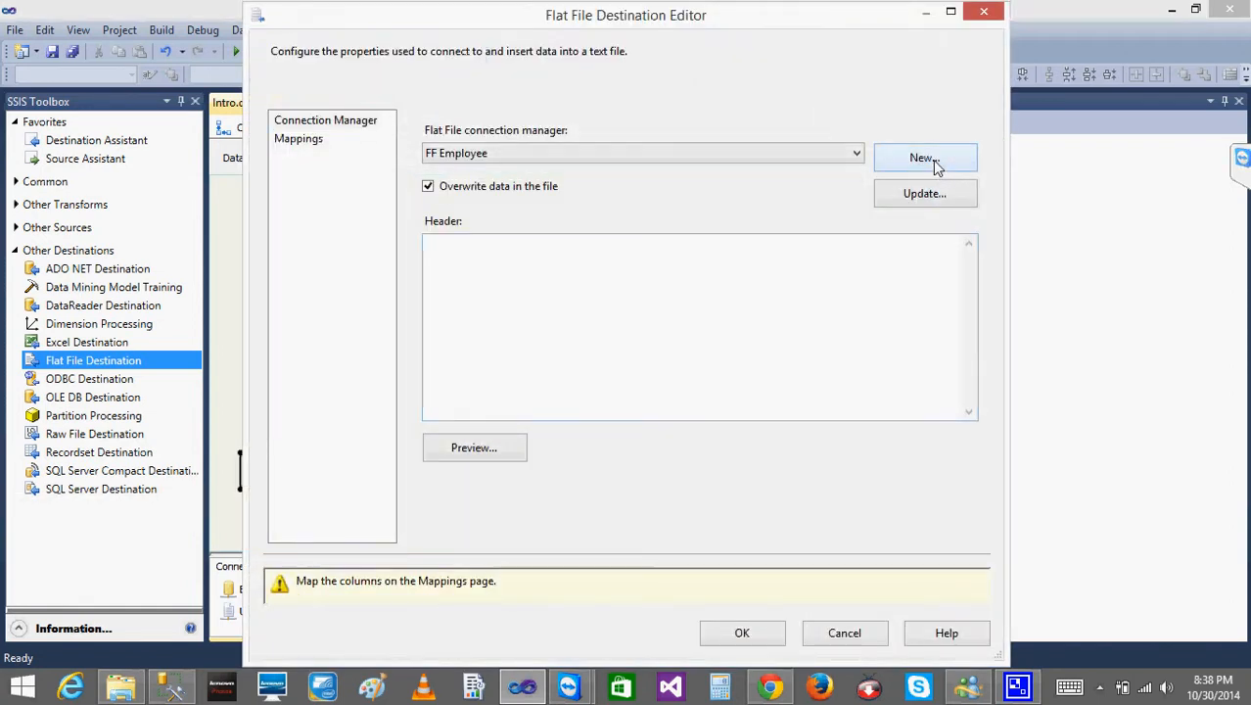
key("super+c")
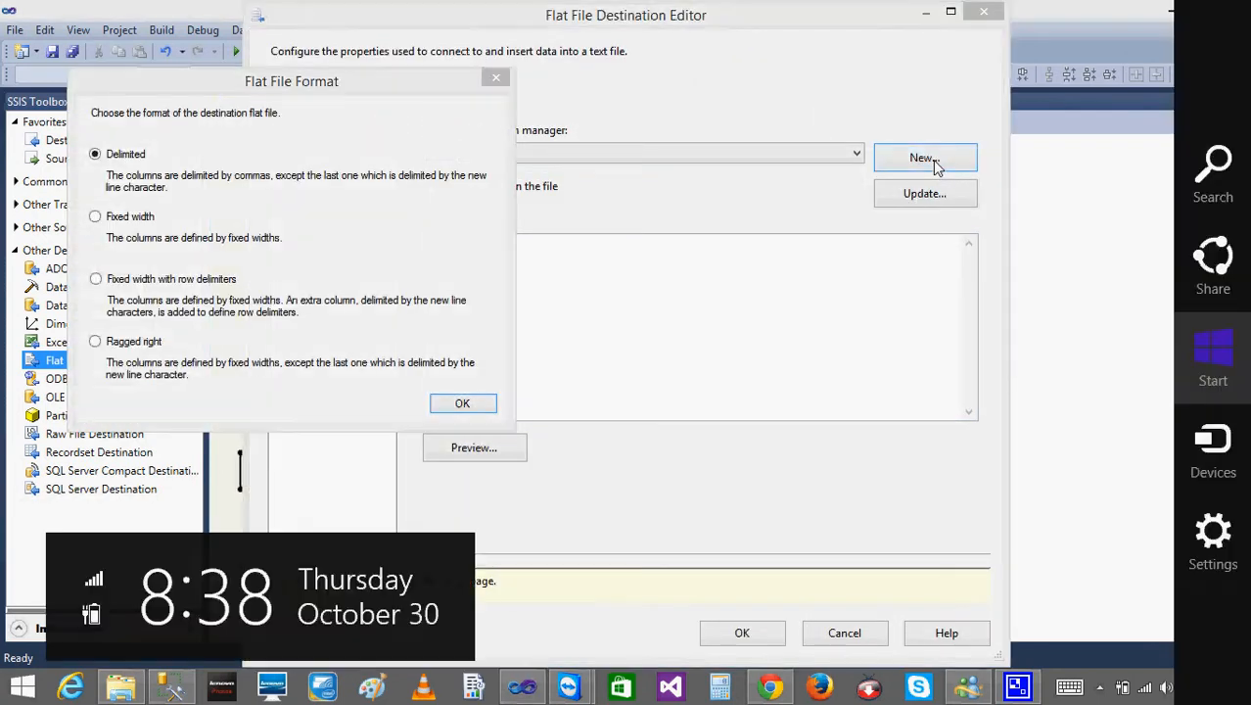
left_click(458, 406)
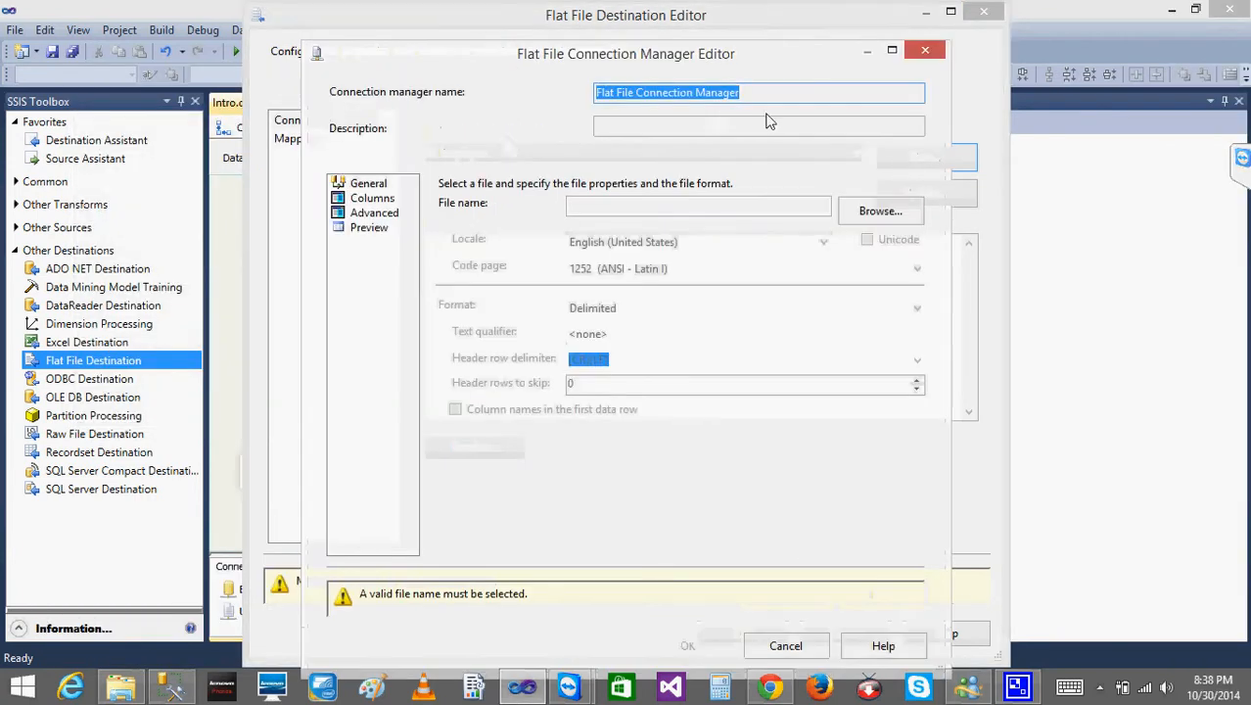
type("G")
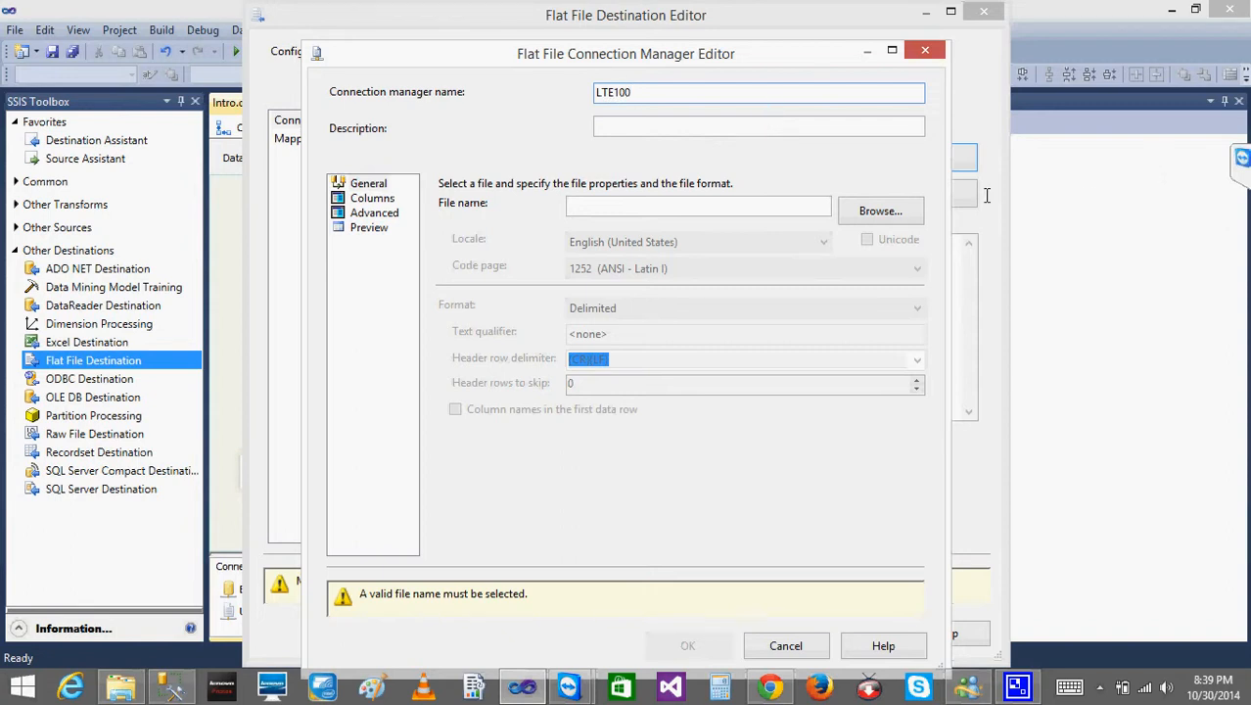
left_click(875, 215)
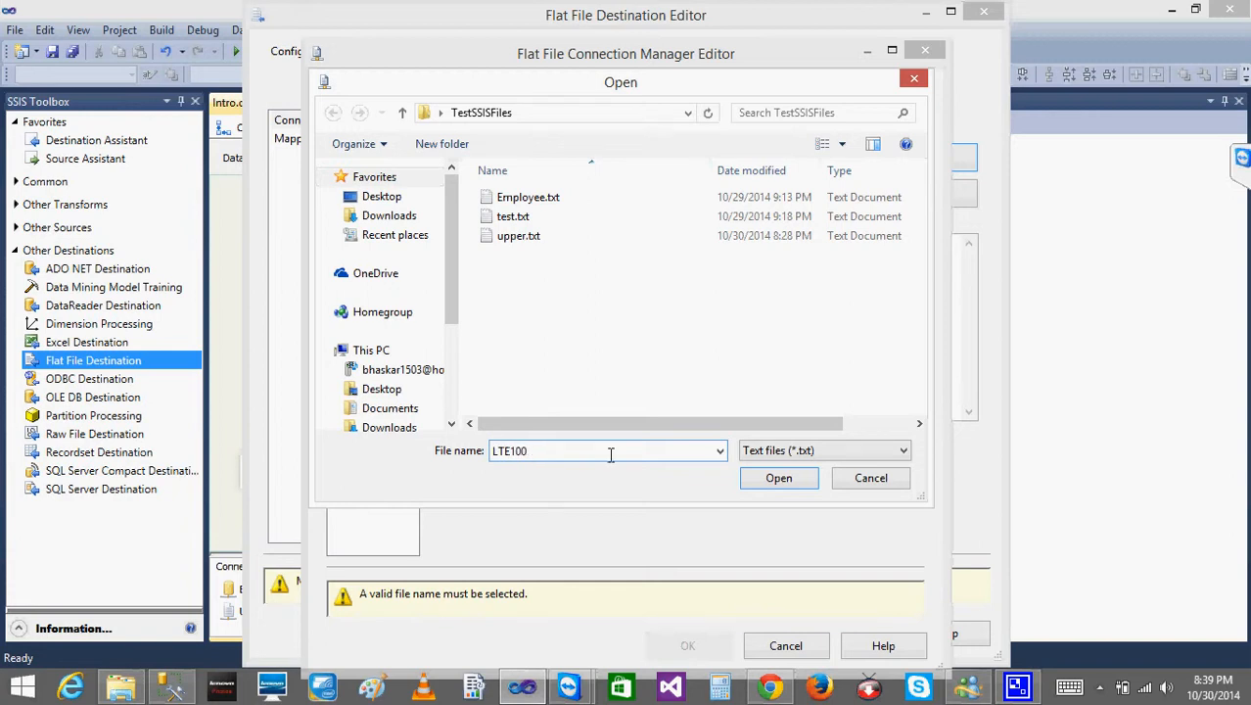
left_click(779, 478)
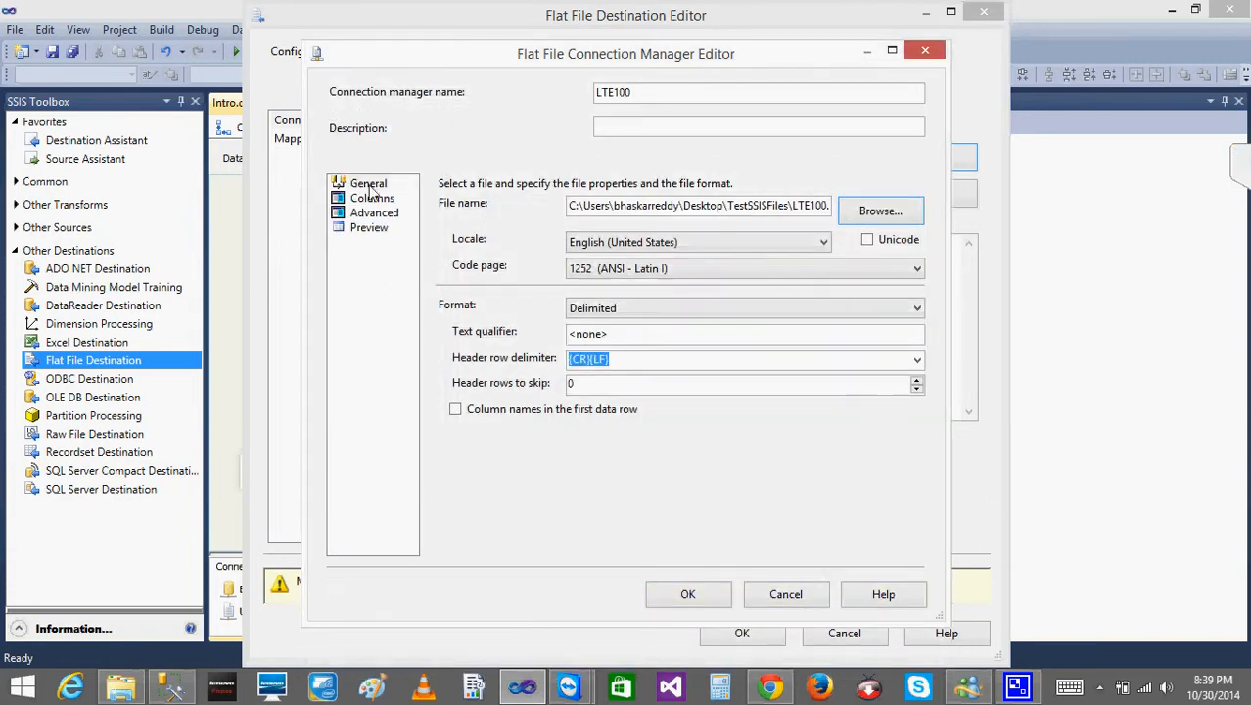
- Review the LTE100 connection's columns, save it, and accept the destination's CompanyId, Qtr and Amount mappings
left_click(373, 213)
left_click(372, 198)
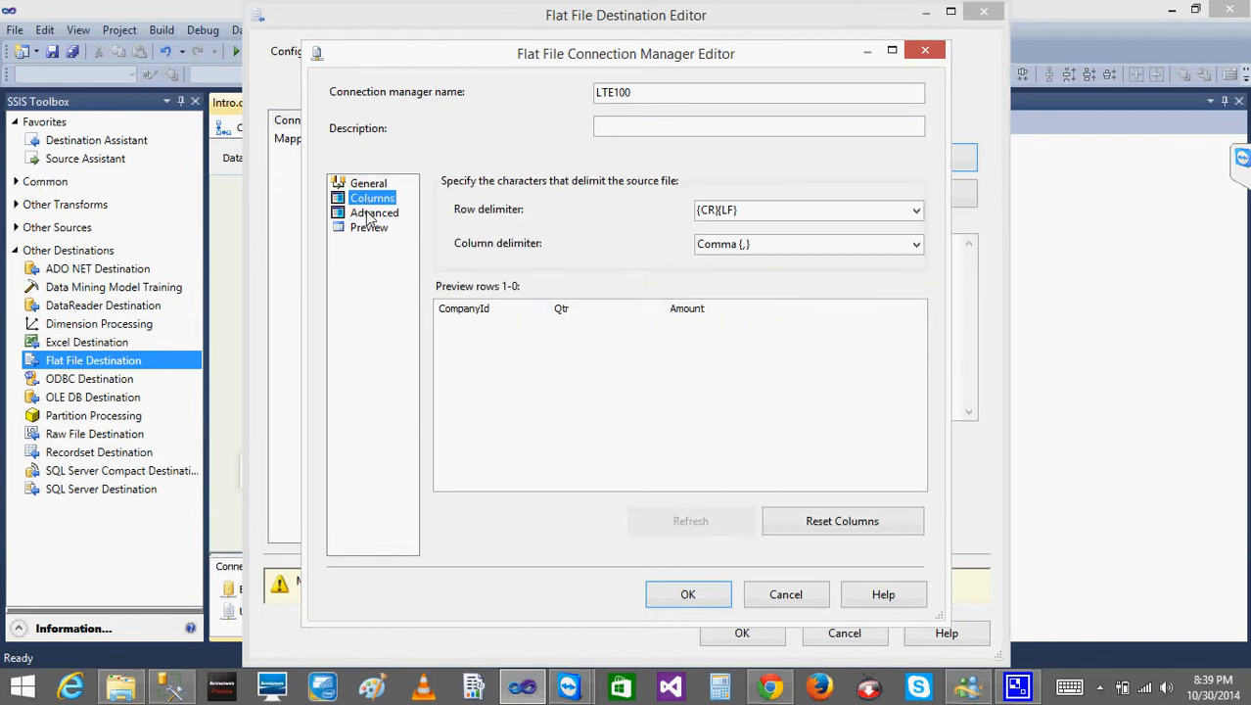
left_click(372, 214)
left_click(707, 598)
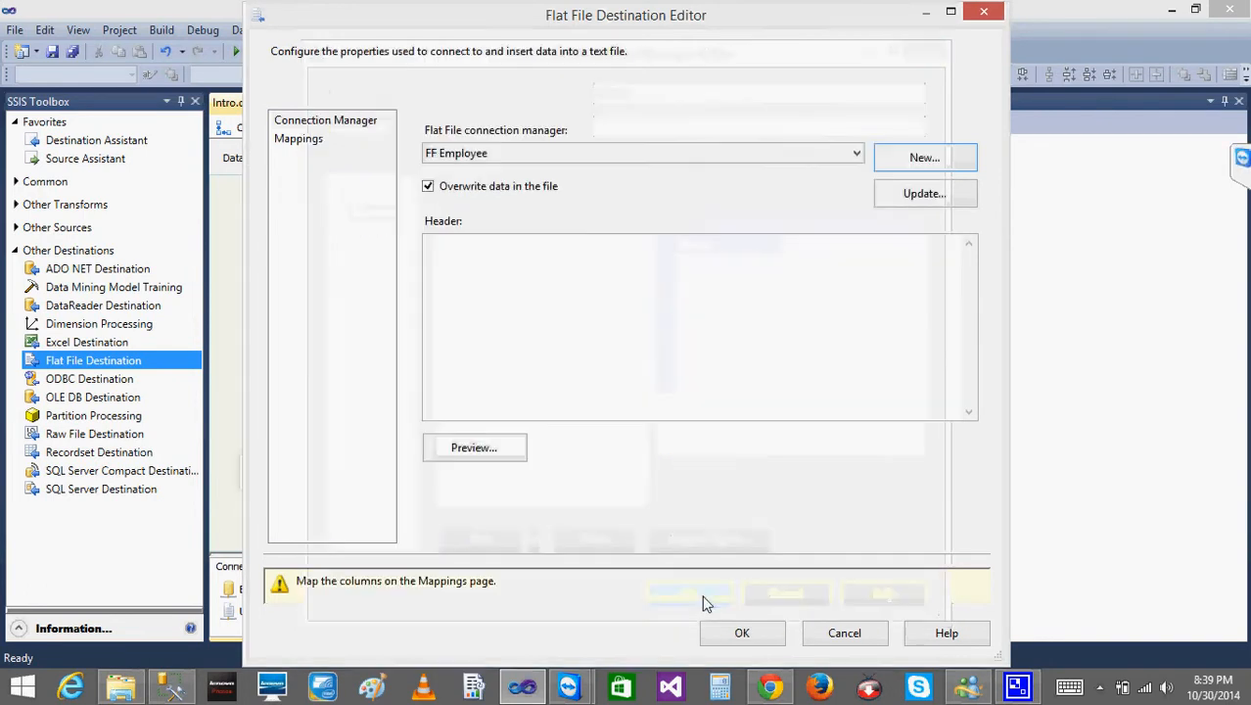
left_click(308, 142)
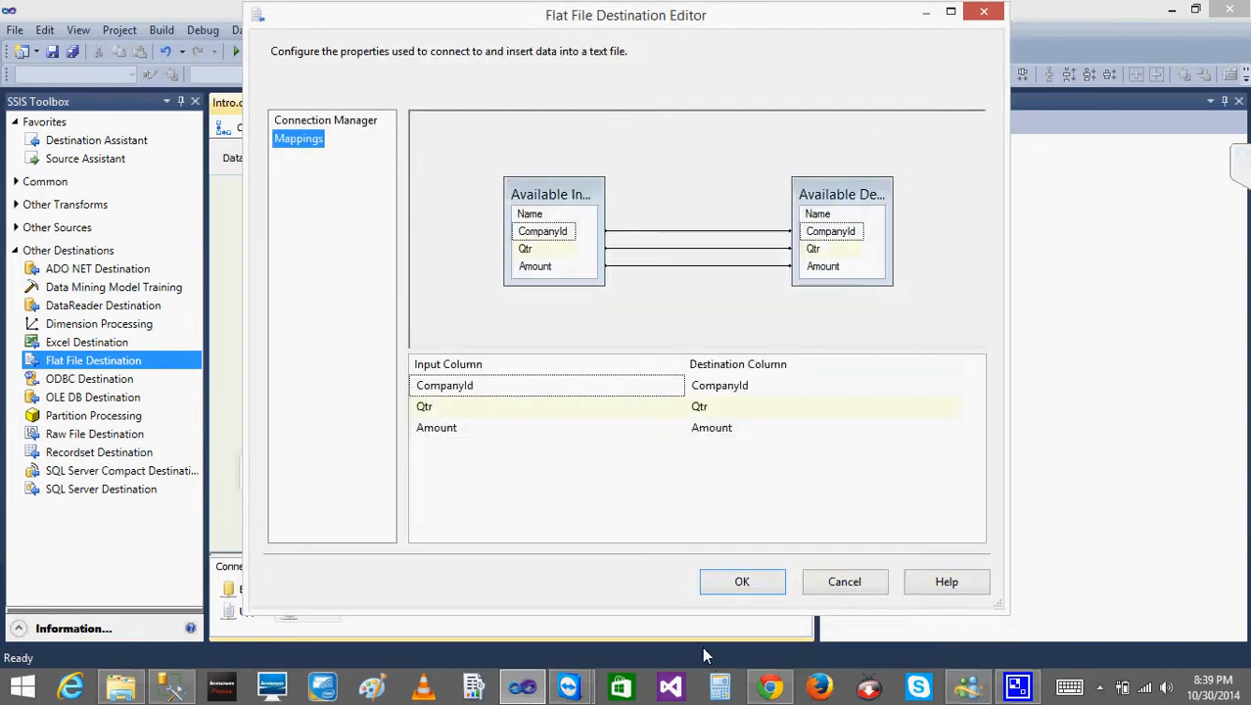
left_click(732, 581)
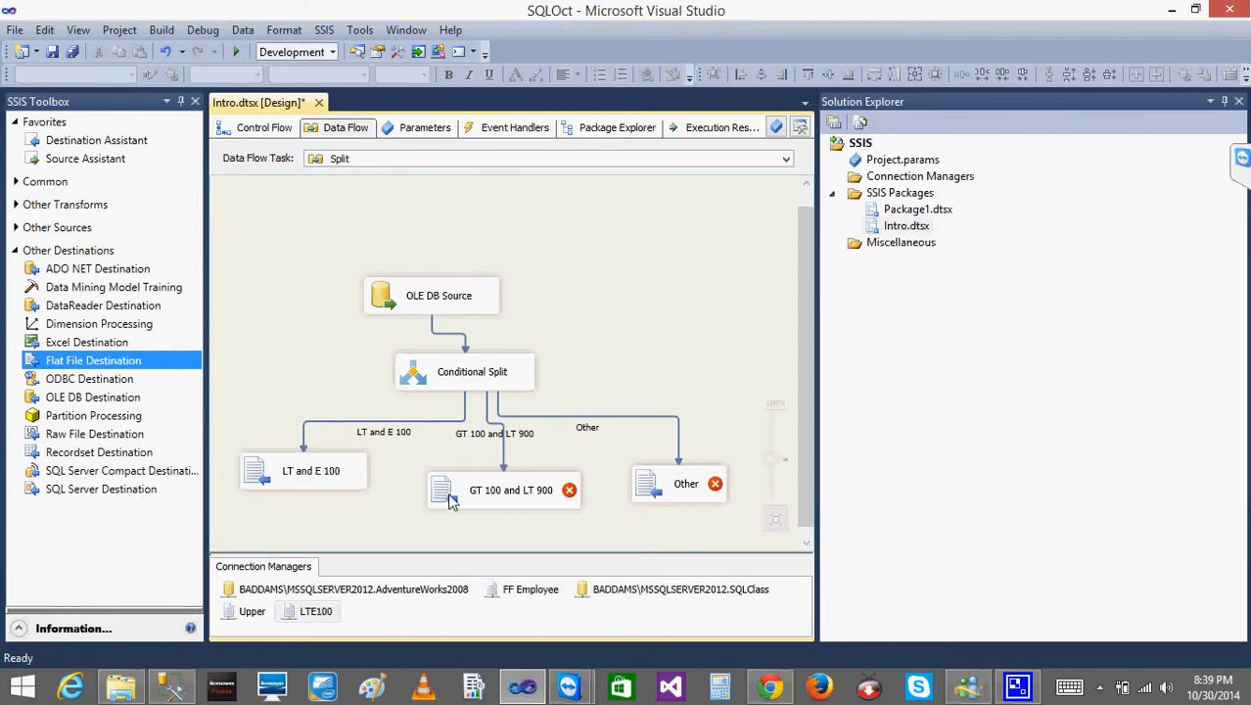
- Start a new delimited connection manager for the GT 100 and LT 900 destination and name it GT100aLT900
double_click(451, 499)
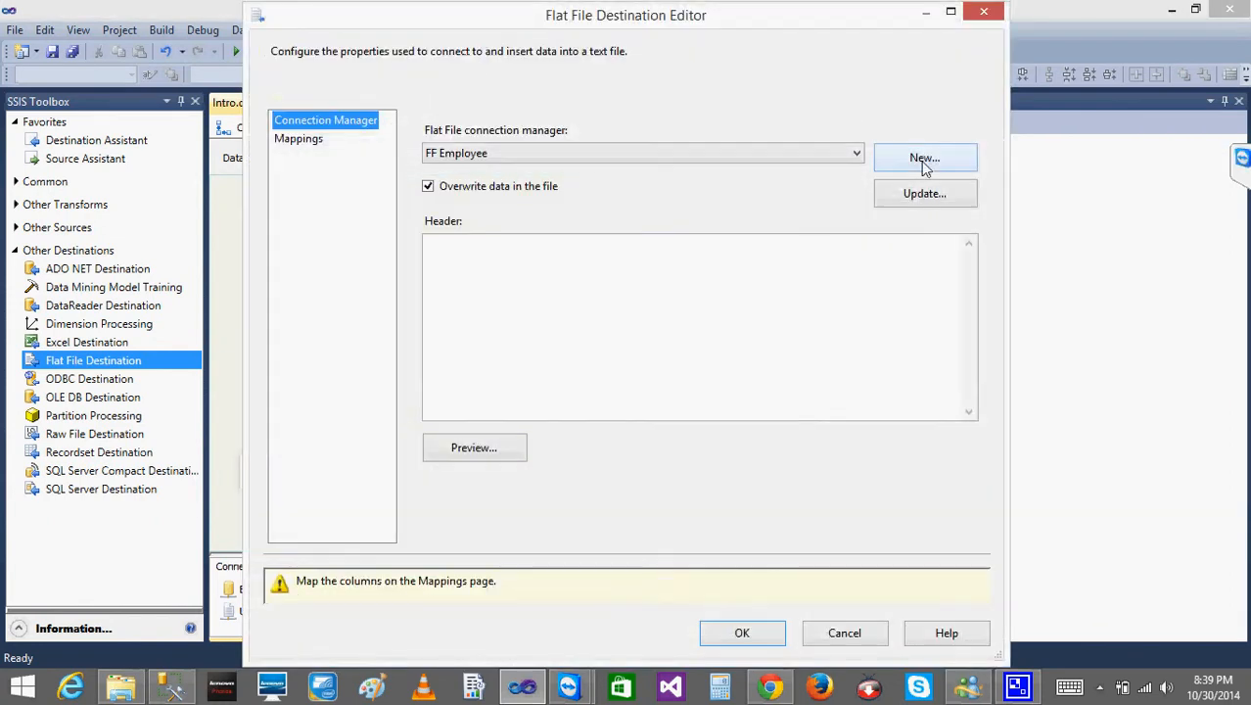
left_click(925, 159)
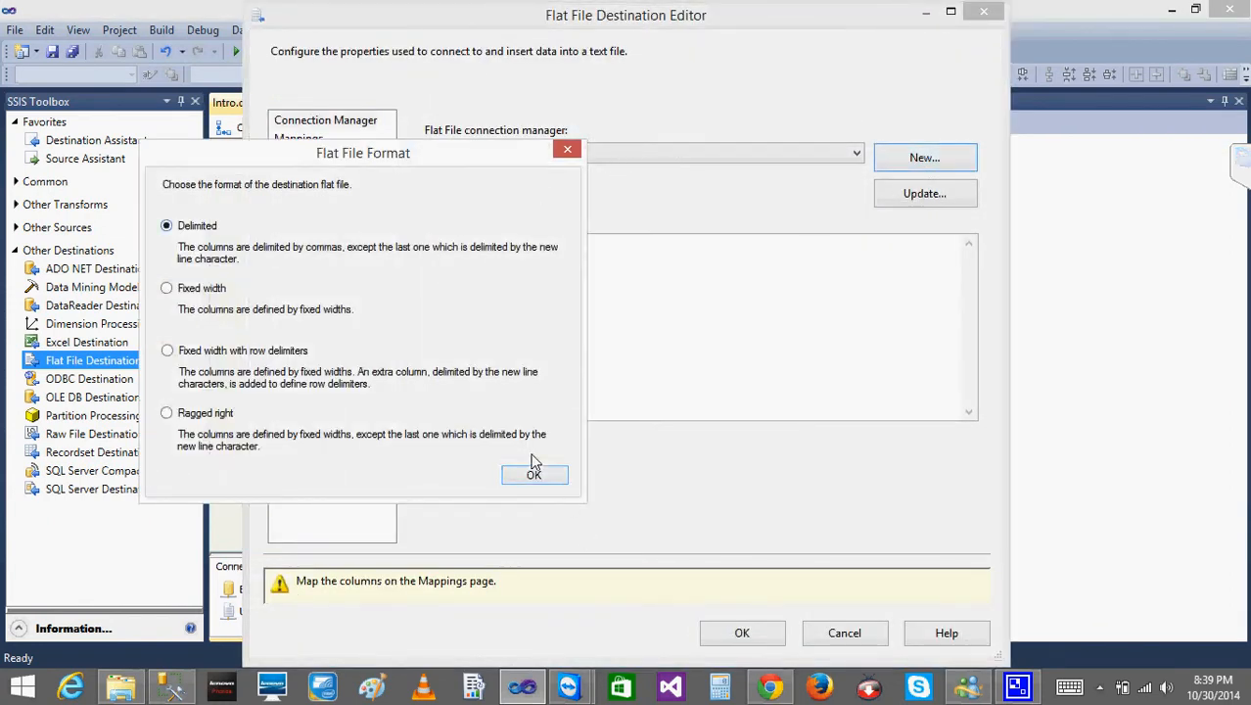
left_click(533, 471)
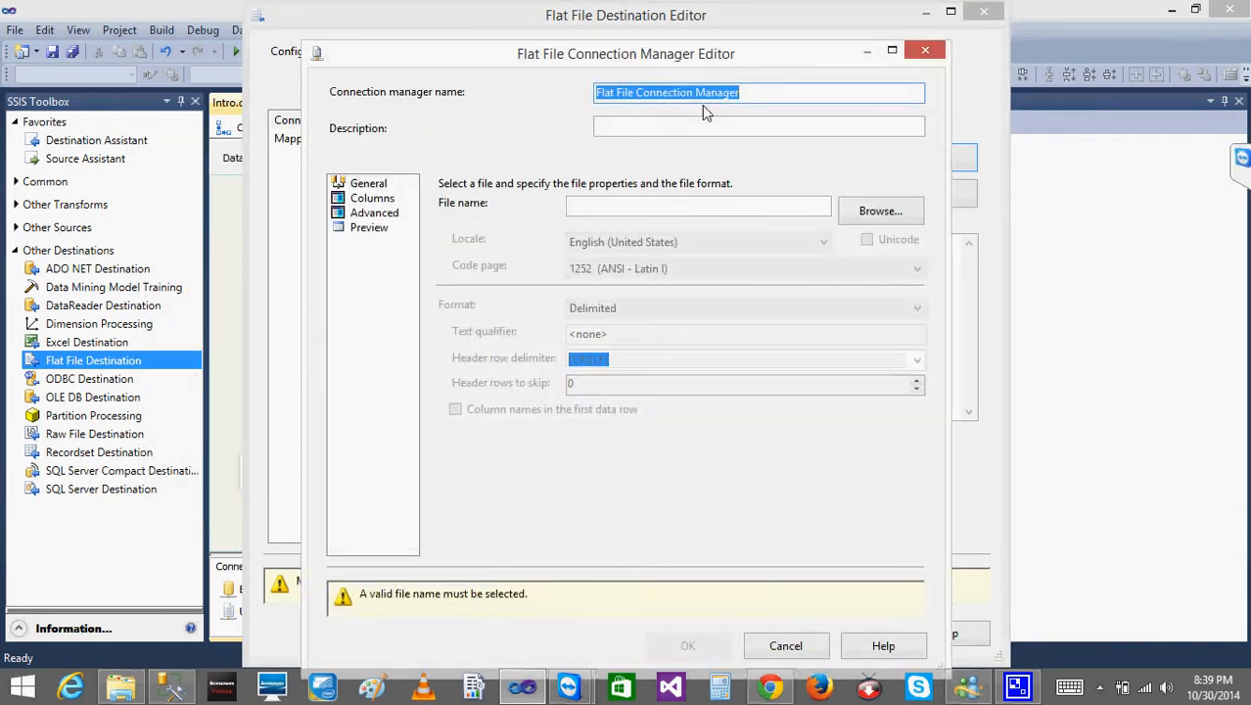
type("GT100ALT900")
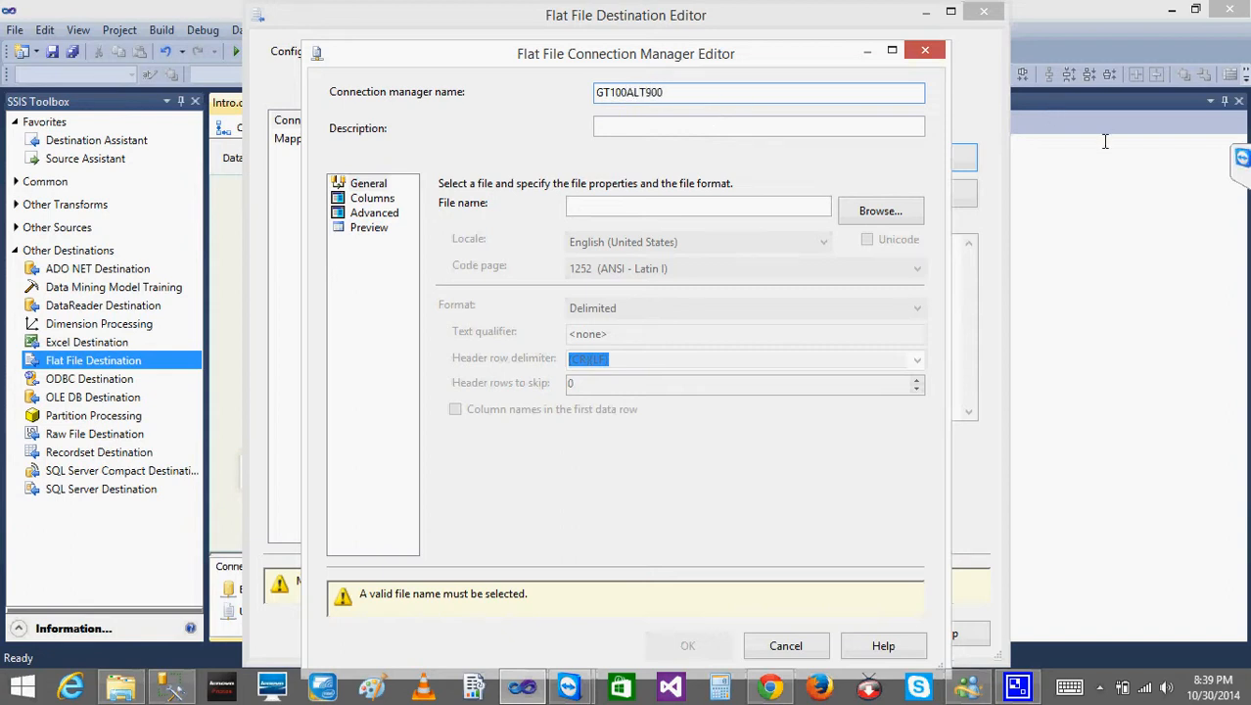
left_click(632, 93)
key("BackSpace")
type("a")
- Reuse the connection manager's name as its file name, GT100aLT900, in TestSSISFiles, review the columns and save the connection
left_click_drag(684, 94, 546, 92)
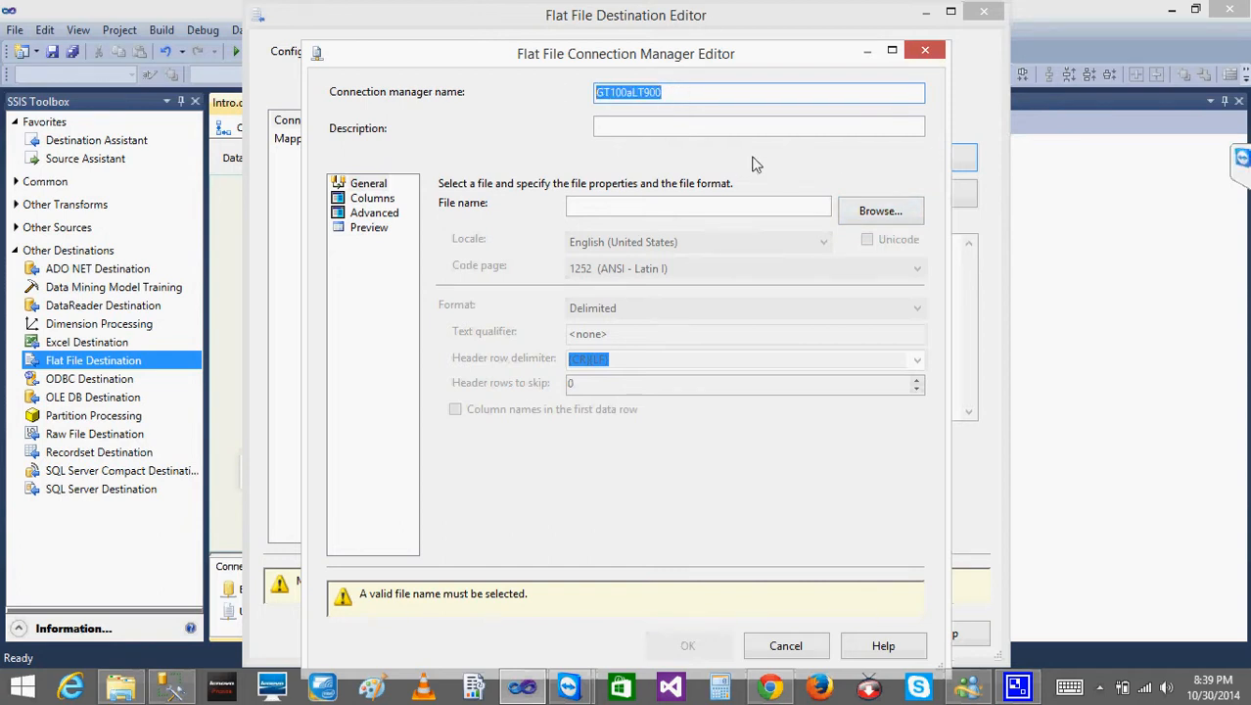
left_click(862, 213)
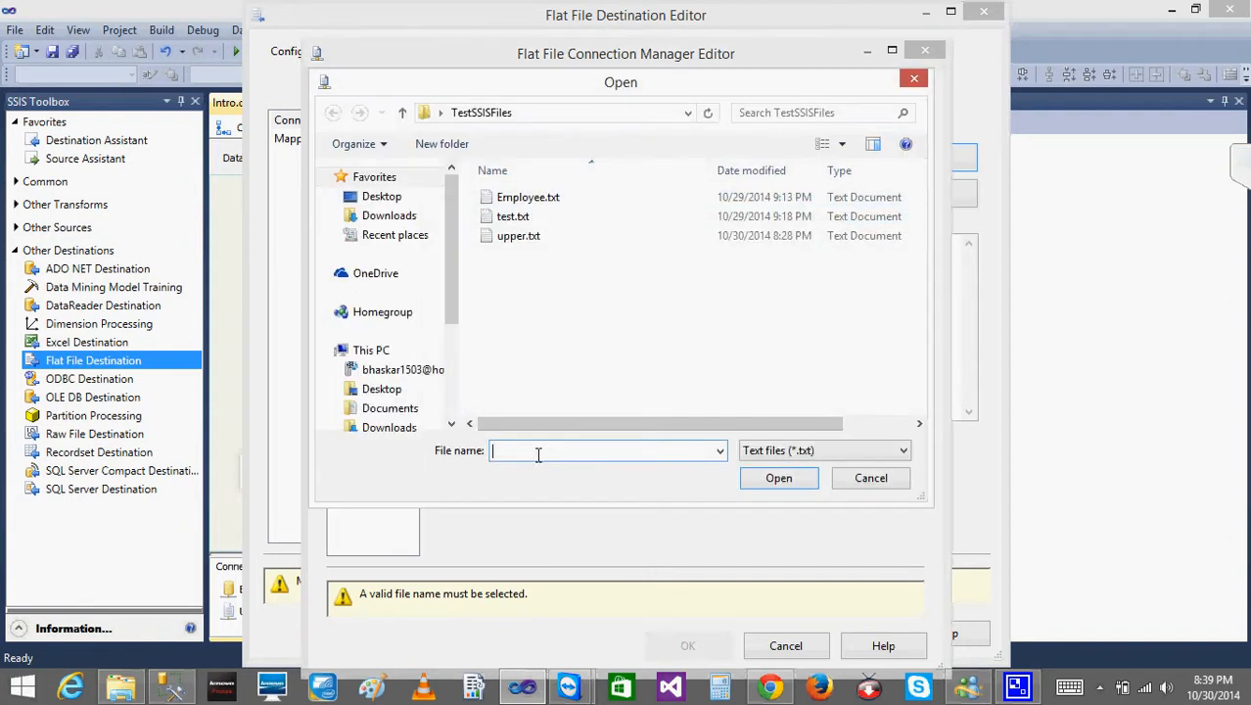
key("ctrl+v")
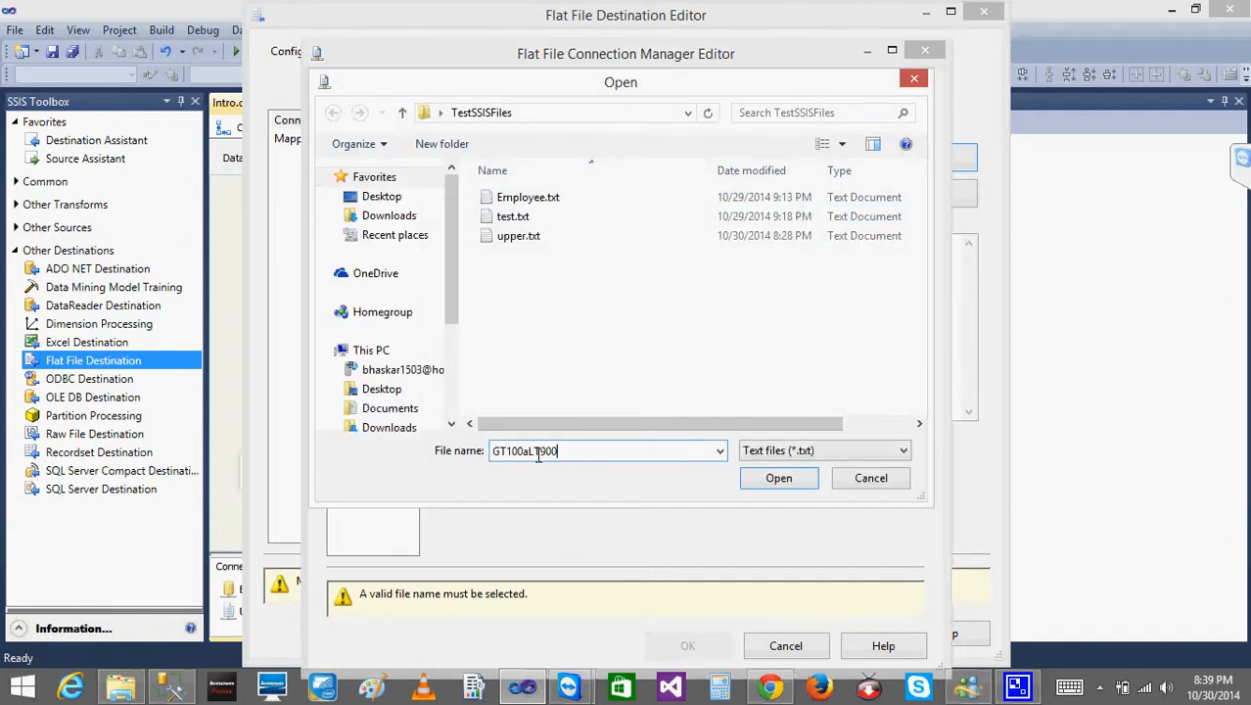
left_click(806, 478)
left_click(374, 198)
left_click(374, 213)
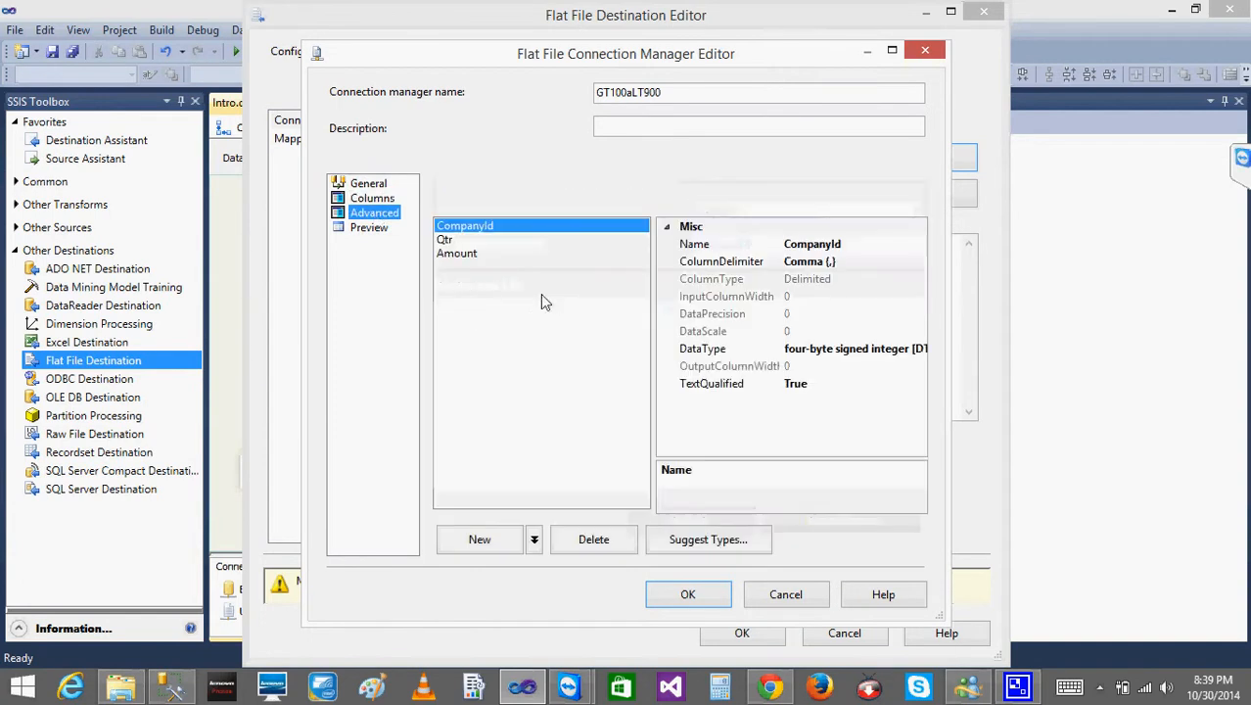
left_click(690, 595)
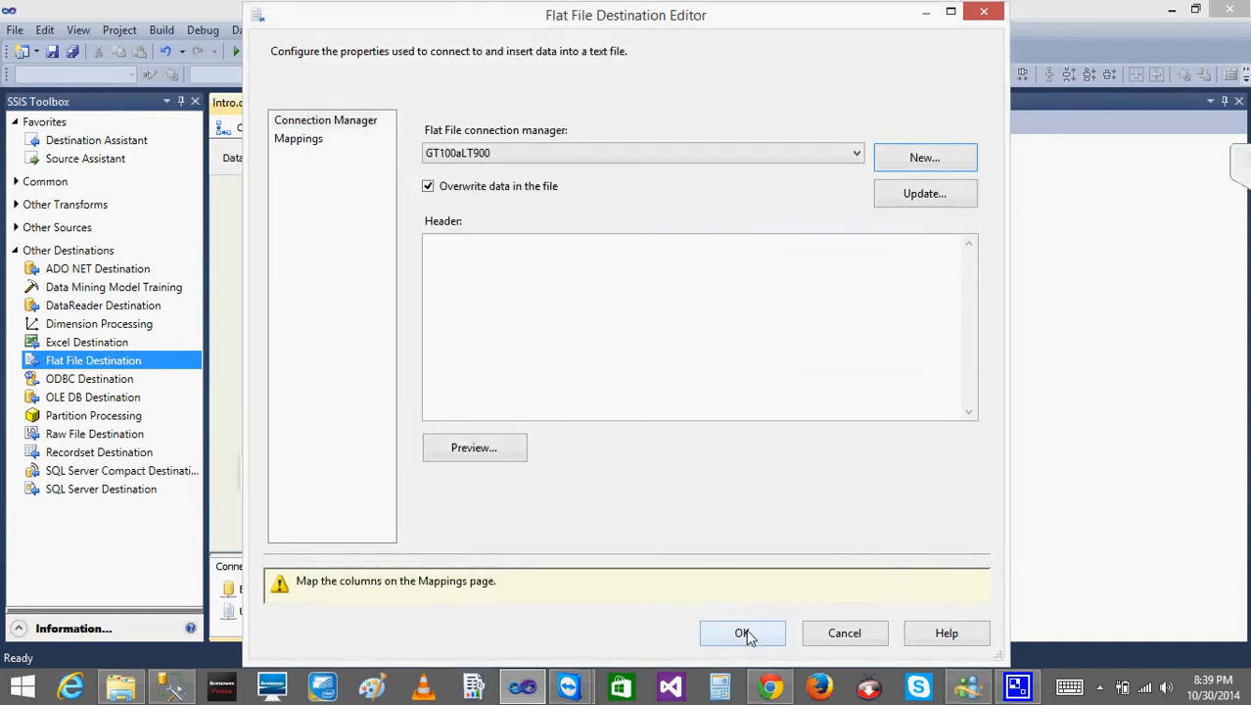
- Reopen the GT 100 and LT 900 destination and accept its CompanyId, Qtr and Amount column mappings
left_click(741, 631)
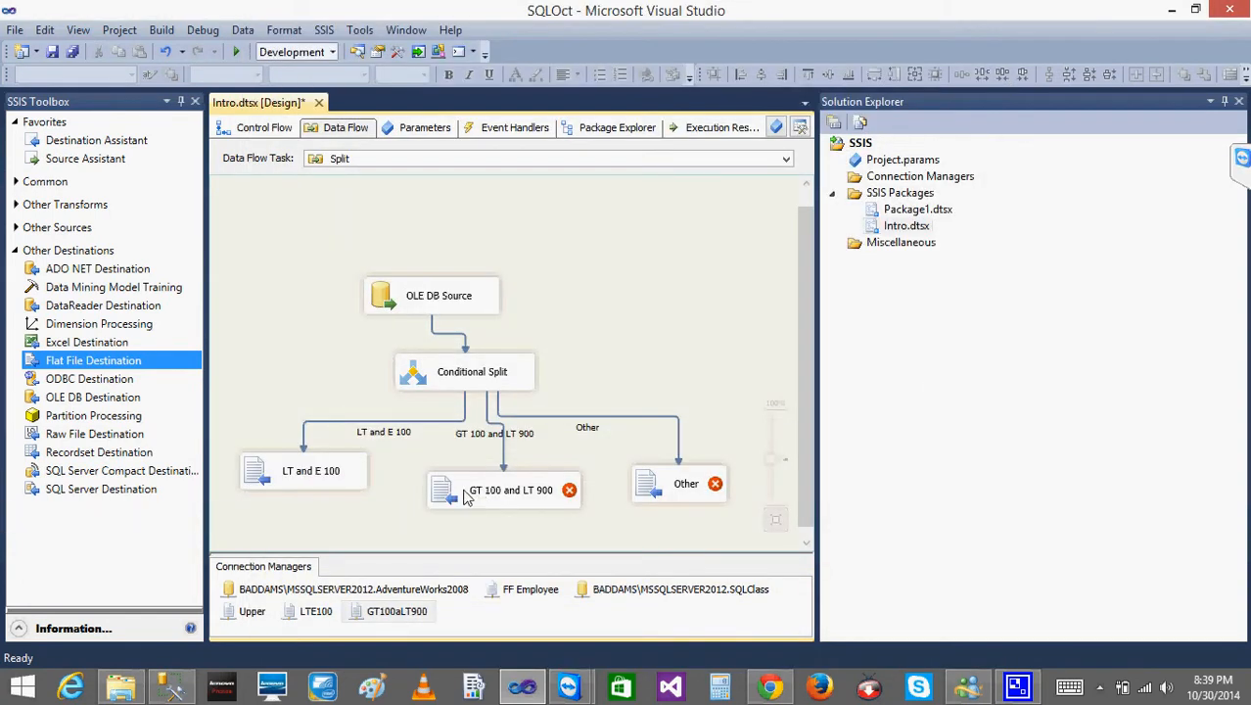
double_click(467, 498)
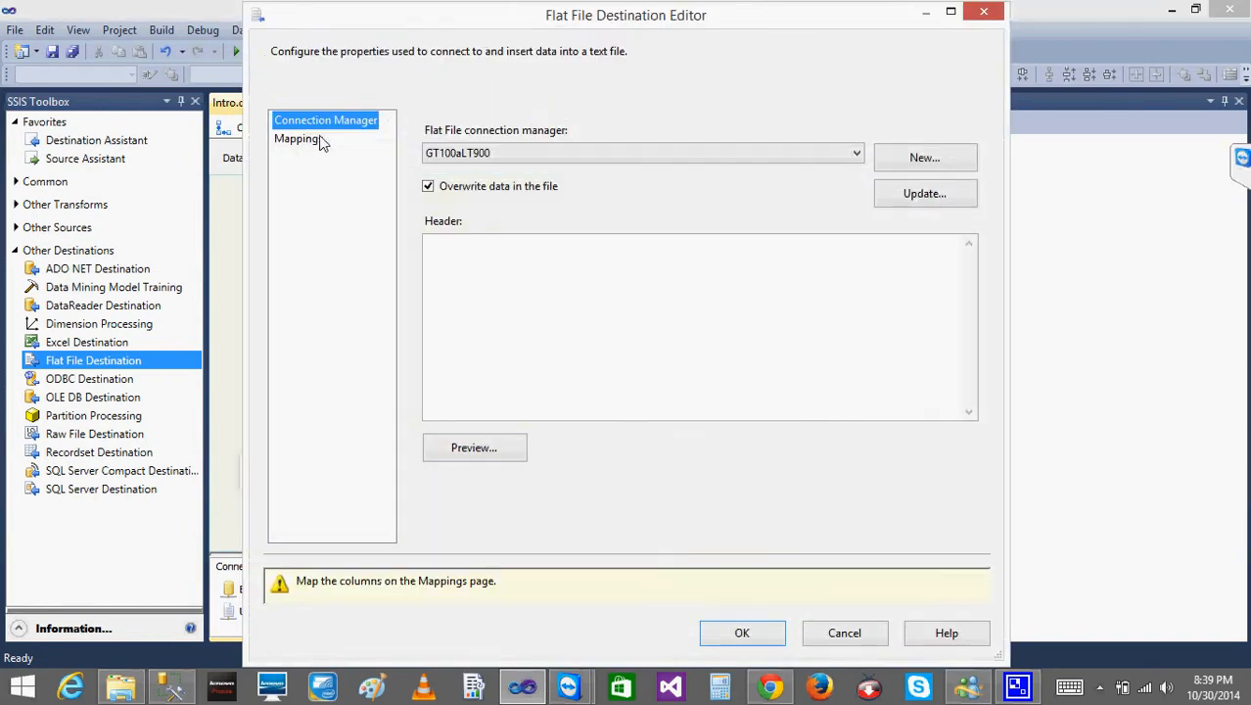
left_click(318, 142)
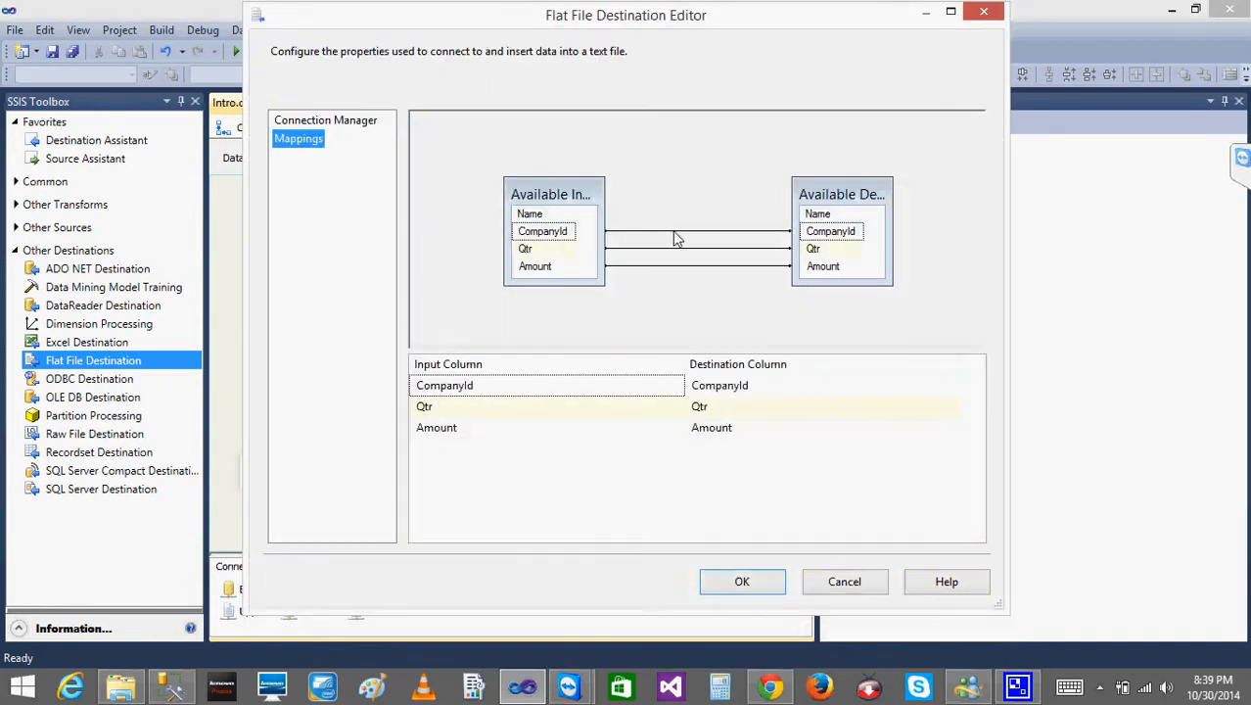
left_click(741, 587)
- Create a delimited connection manager named Other for the Other destination, using file Other in the TestSSISFiles folder
double_click(653, 486)
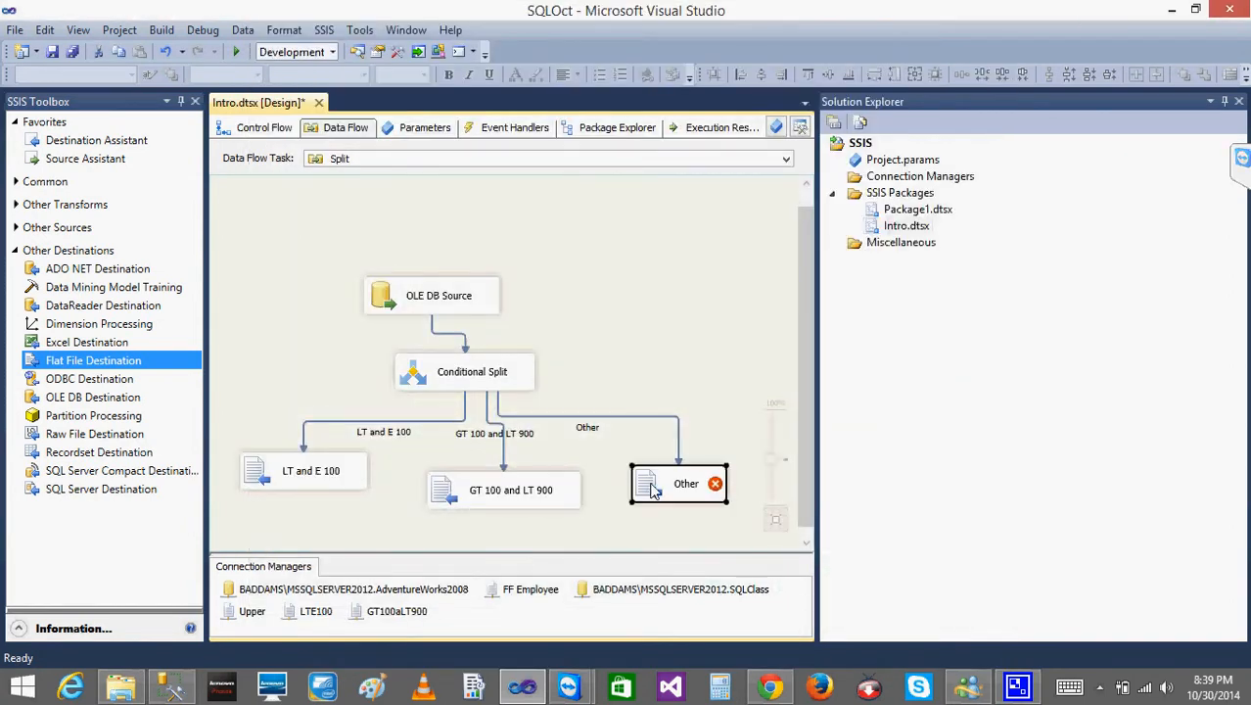
left_click(910, 162)
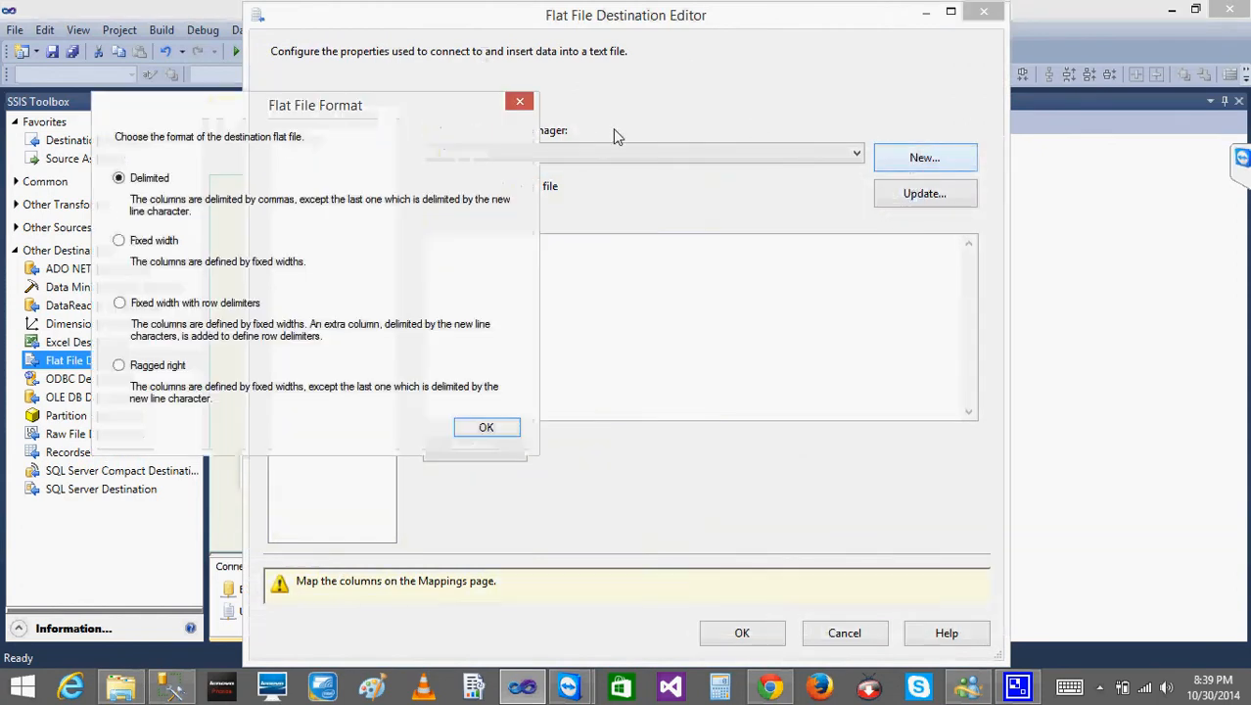
left_click(476, 426)
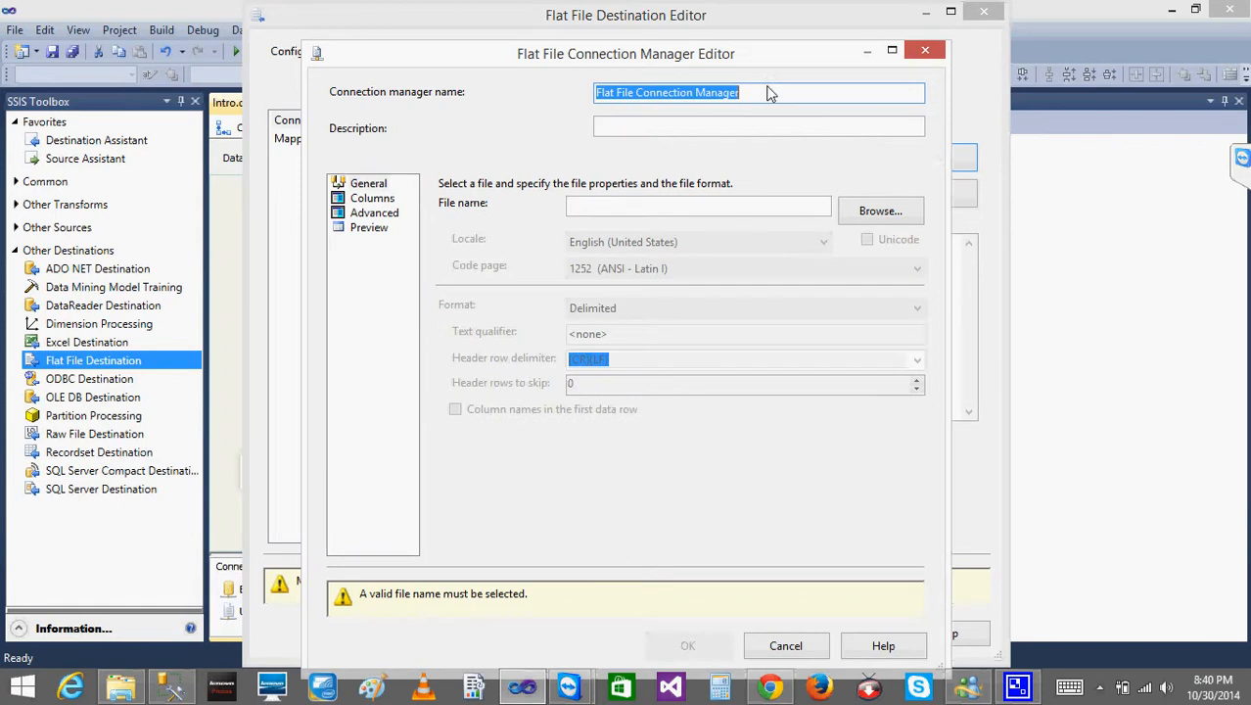
type("Other")
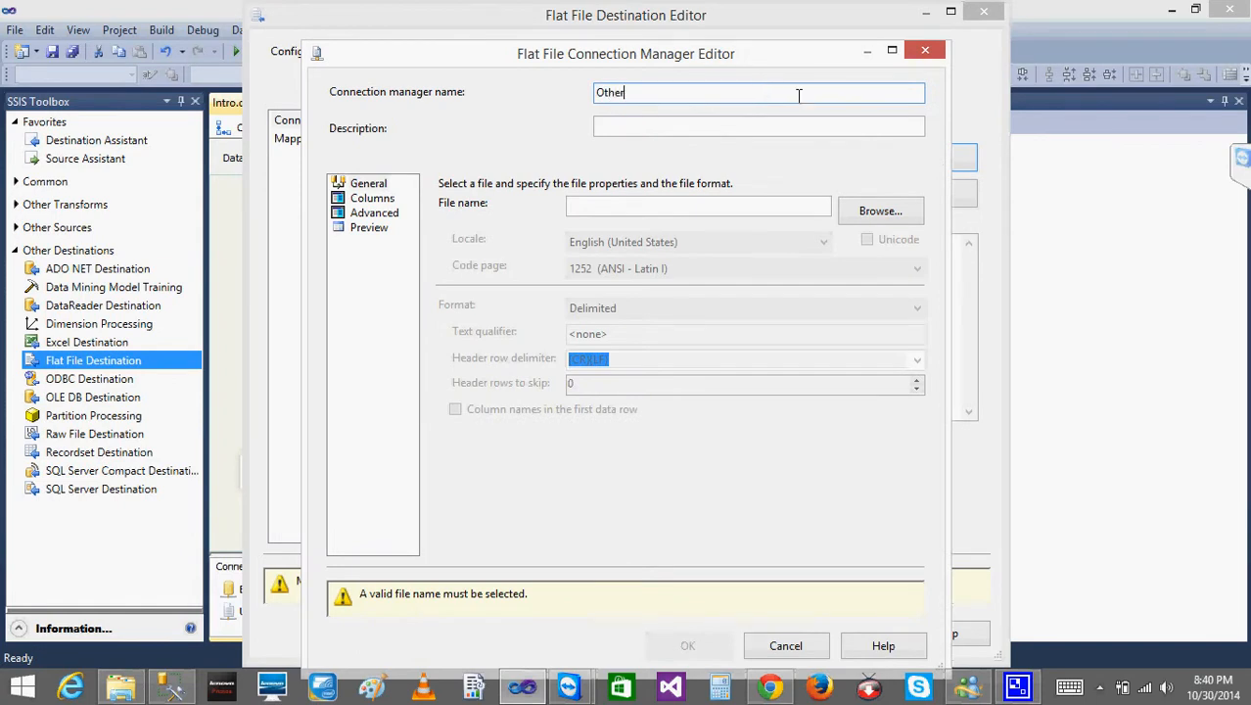
left_click(884, 211)
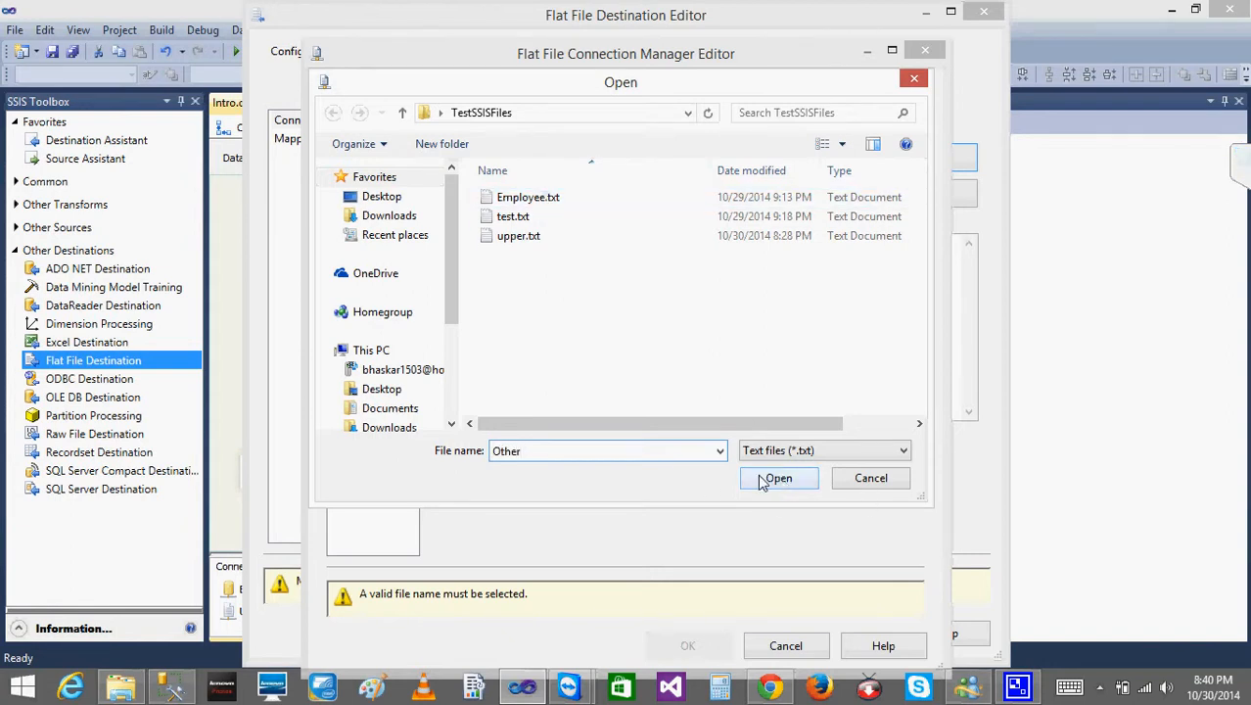
left_click(760, 475)
- Review the Other connection's columns, save it, and accept the destination's CompanyId, Qtr and Amount mappings
left_click(370, 199)
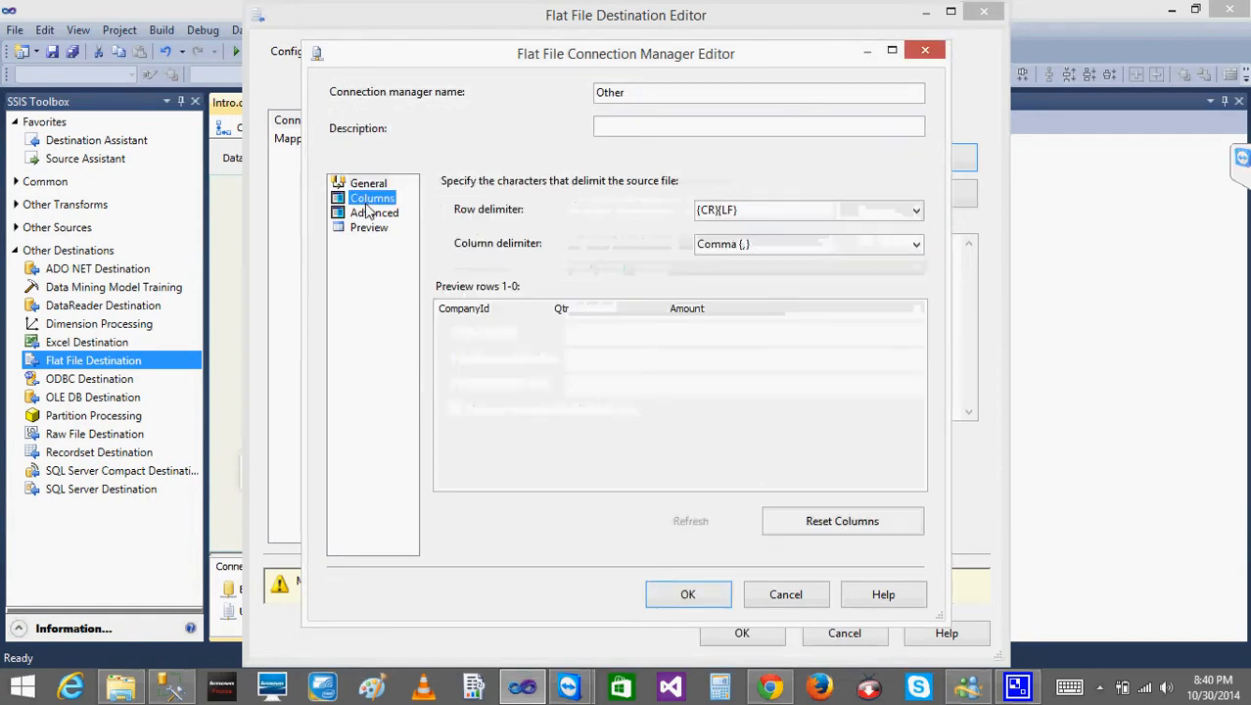
left_click(374, 215)
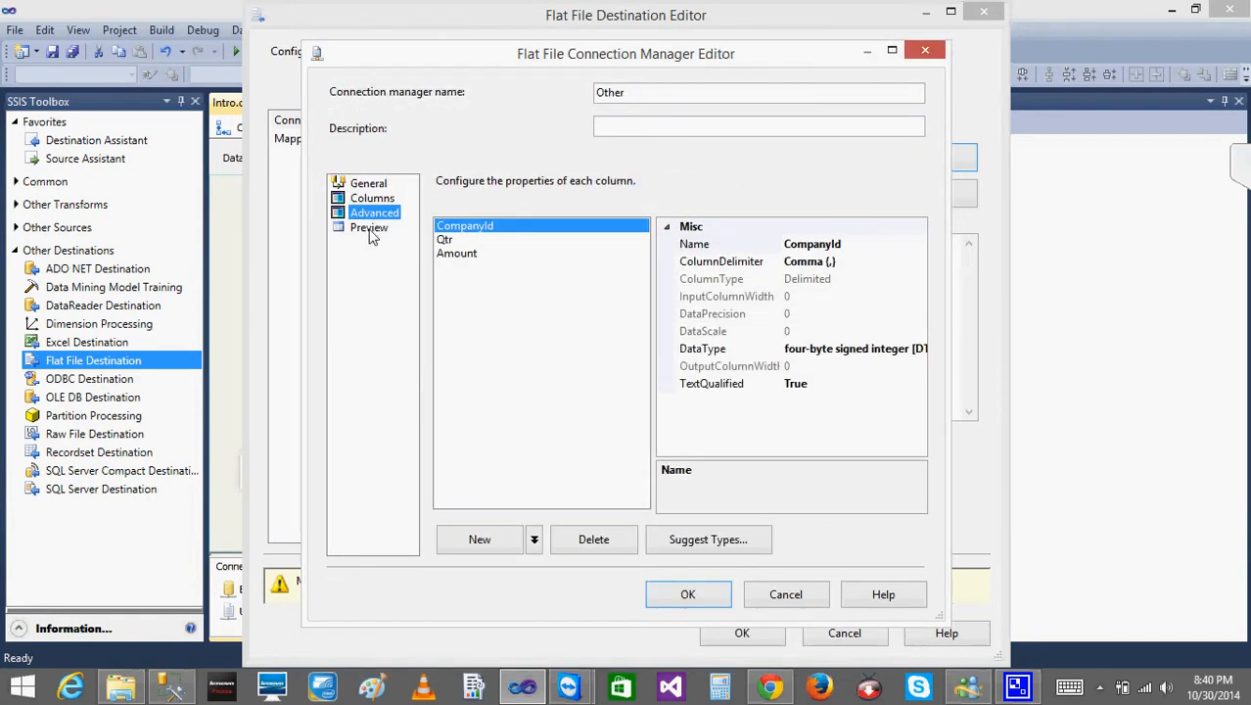
left_click(679, 595)
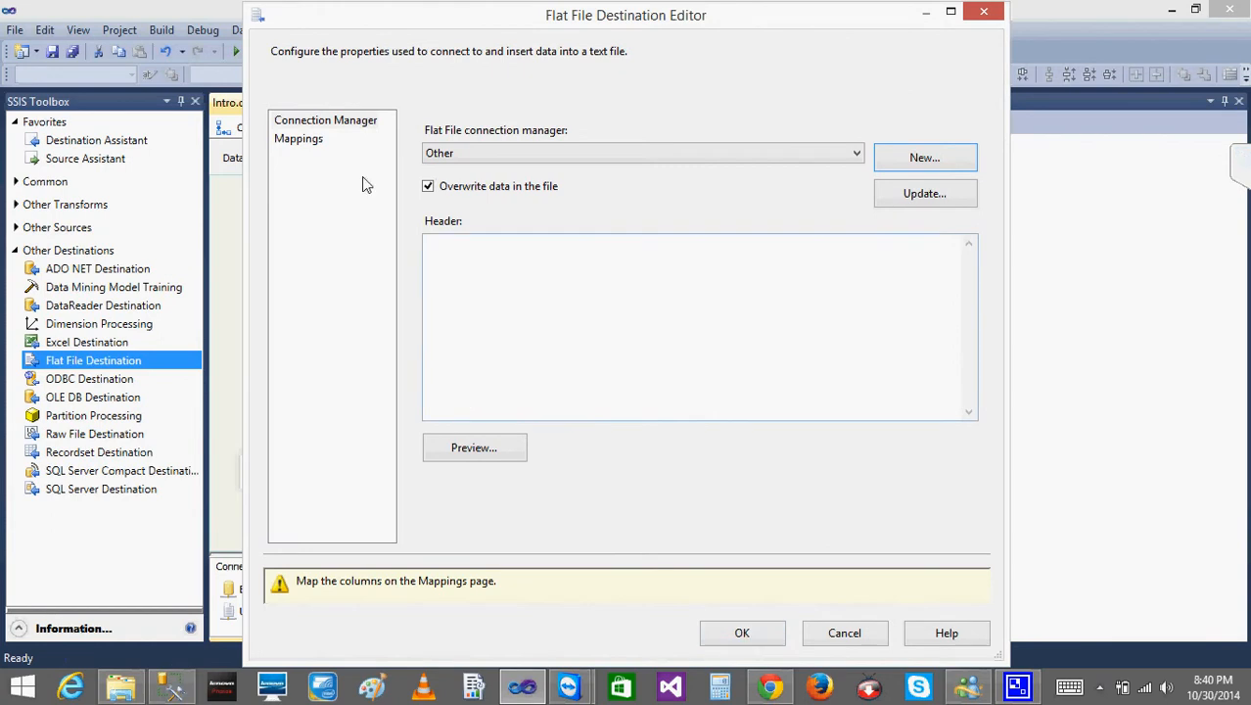
left_click(299, 138)
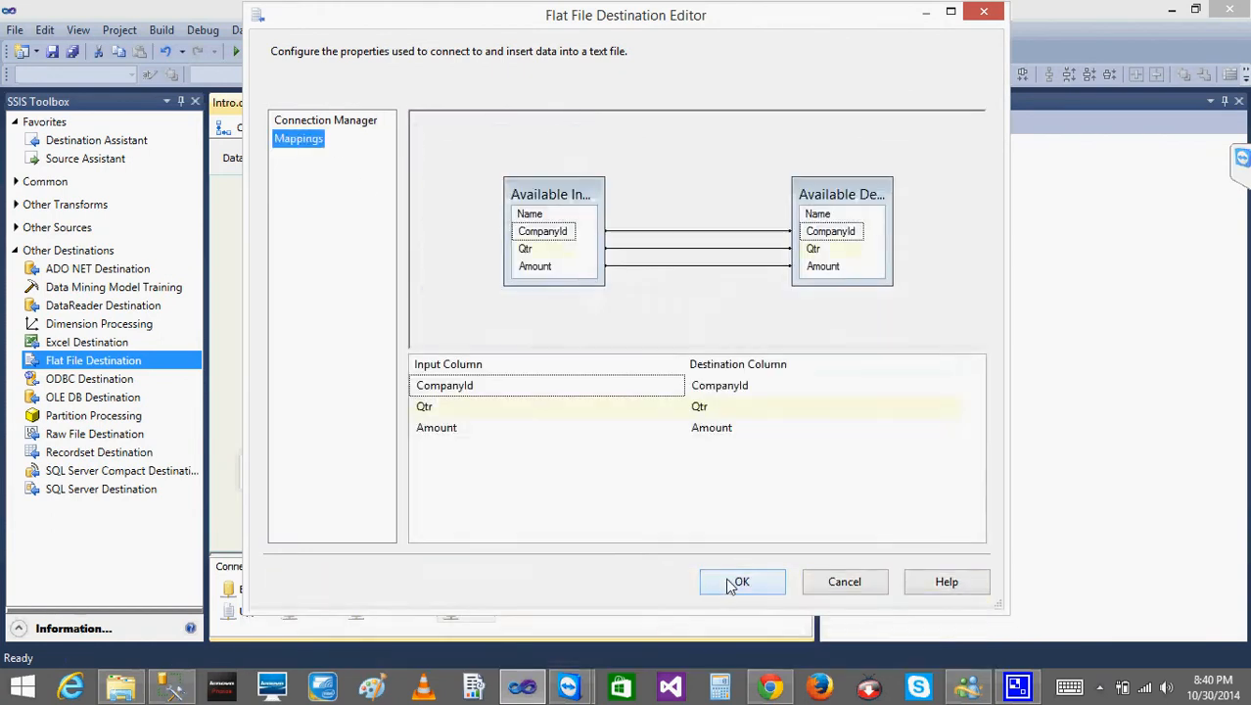
left_click(733, 582)
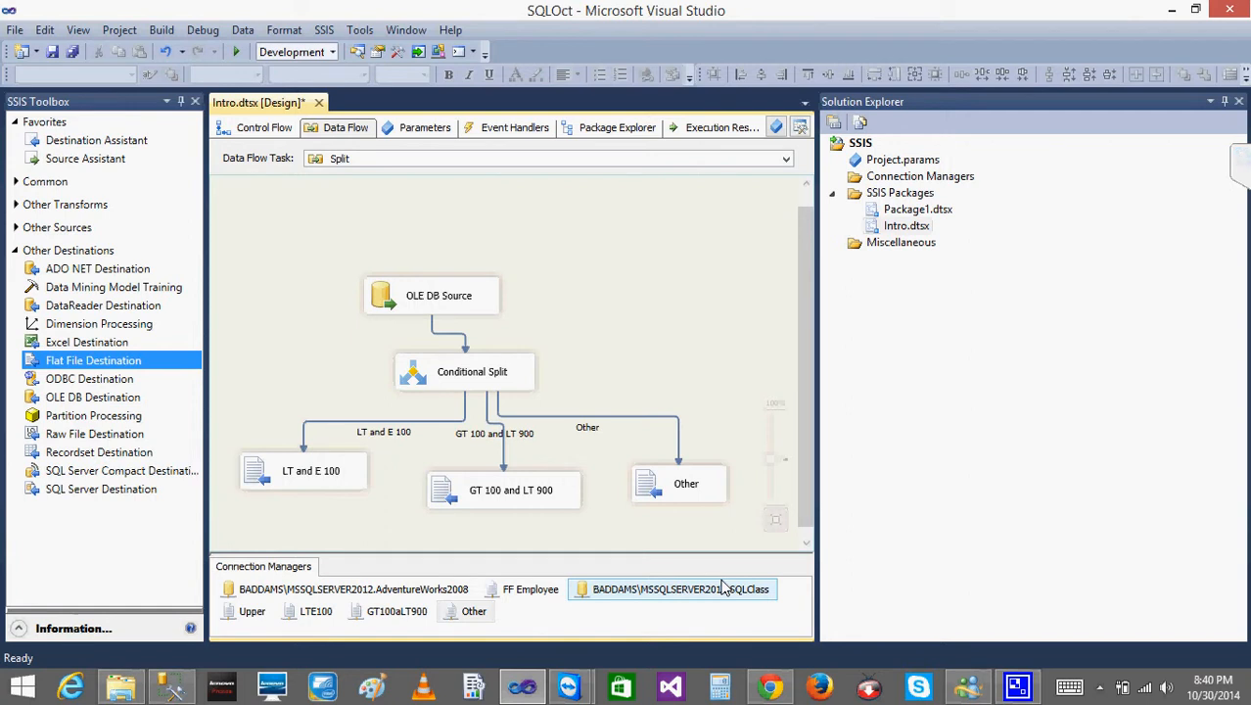
- Switch to SQL Server Management Studio and check which Company result rows have an Amount of at most 100
left_click(172, 691)
left_click(452, 430)
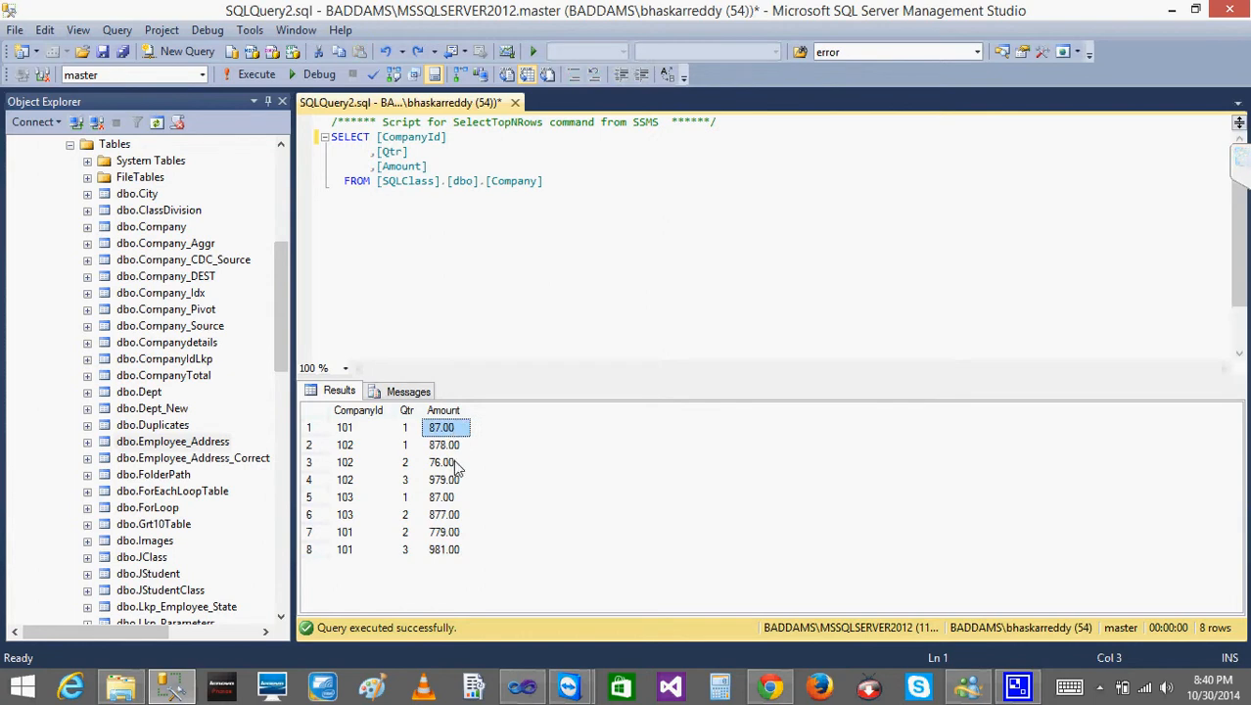
left_click(456, 464)
left_click(451, 499)
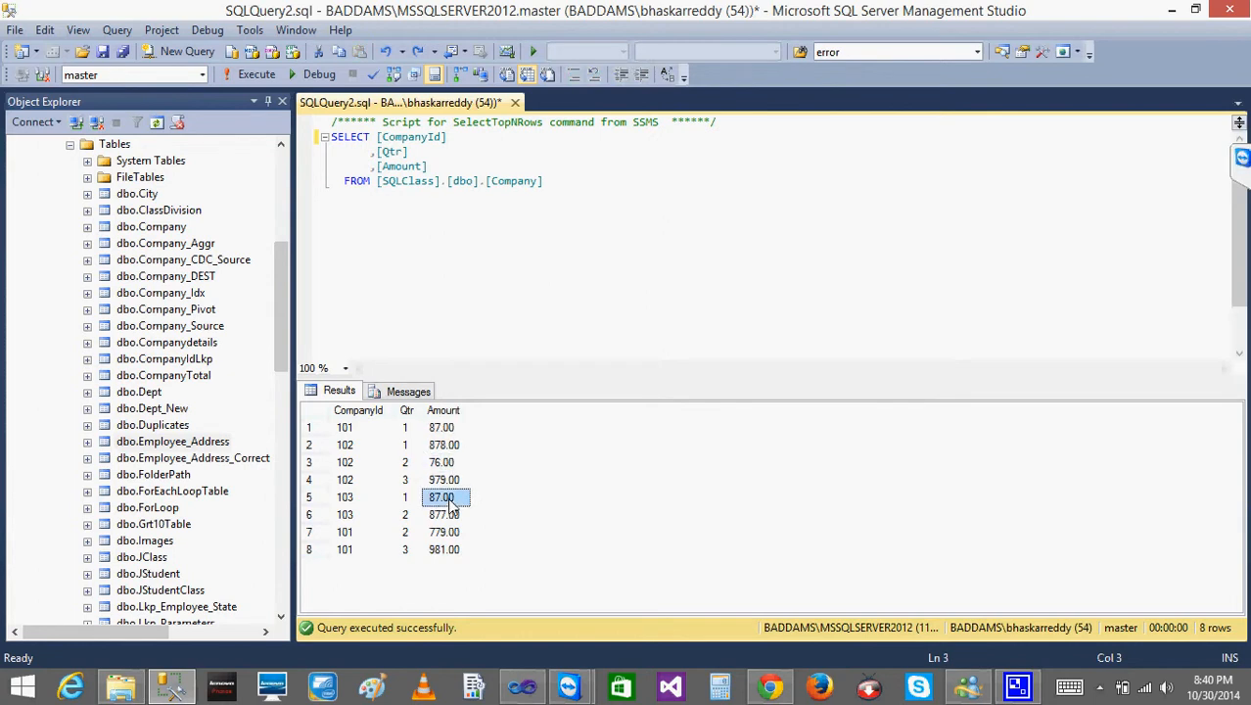
- Add the note "lt e 100 -- 3" below the Company query as the expected row count for that condition
left_click(574, 189)
key("Return")
key("Return")
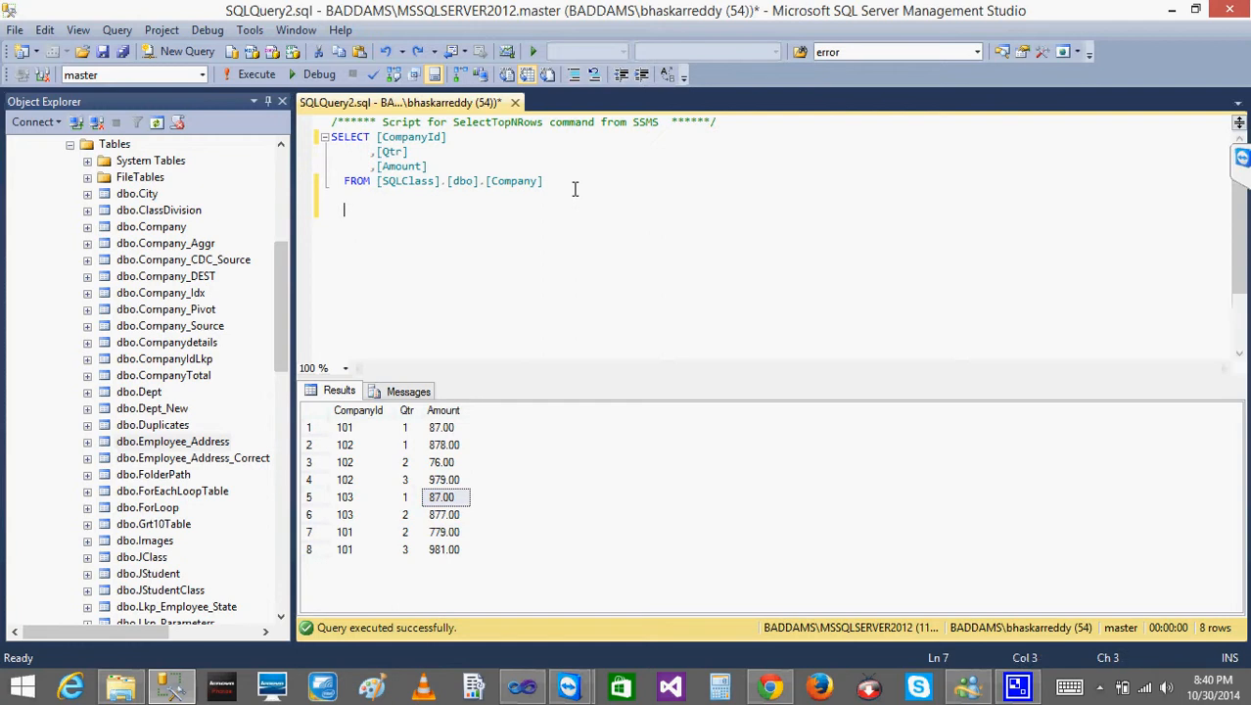
type("1")
type("t e 100")
type(" -- ")
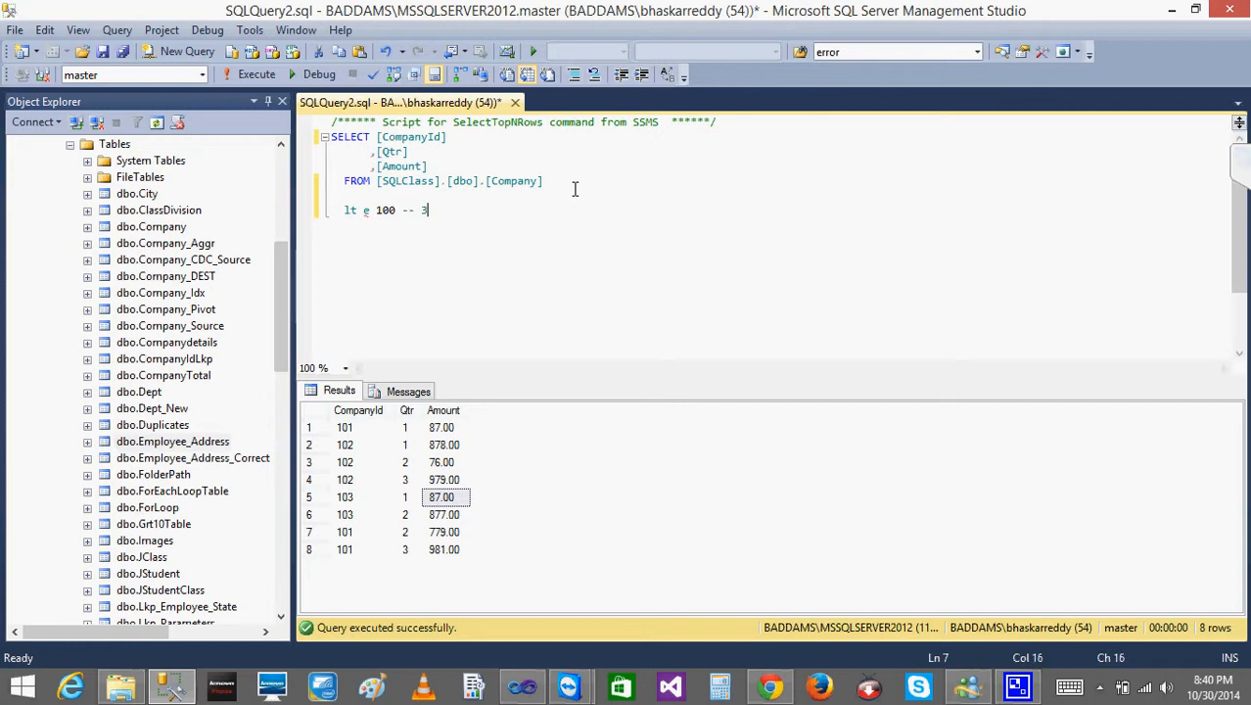
type("3")
key("Return")
key("Return")
key("BackSpace")
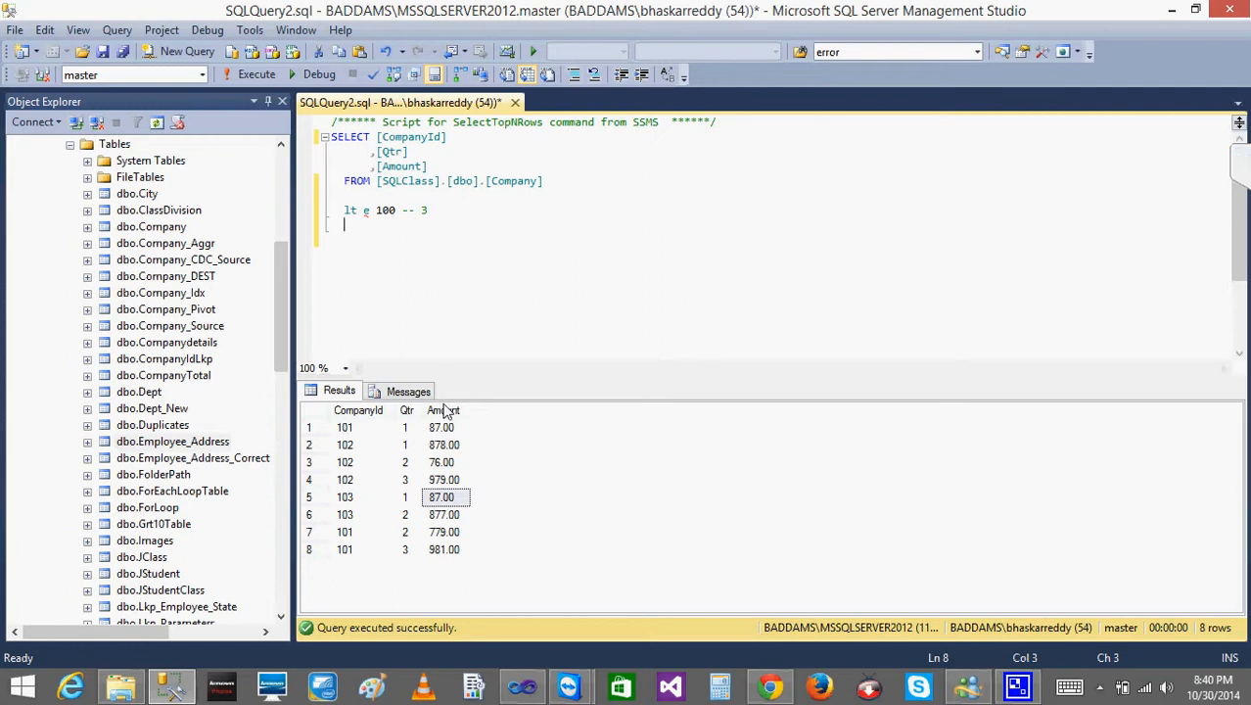
- Check the rows with an Amount between 100 and 900 and note 3 below the first expected count
left_click(453, 446)
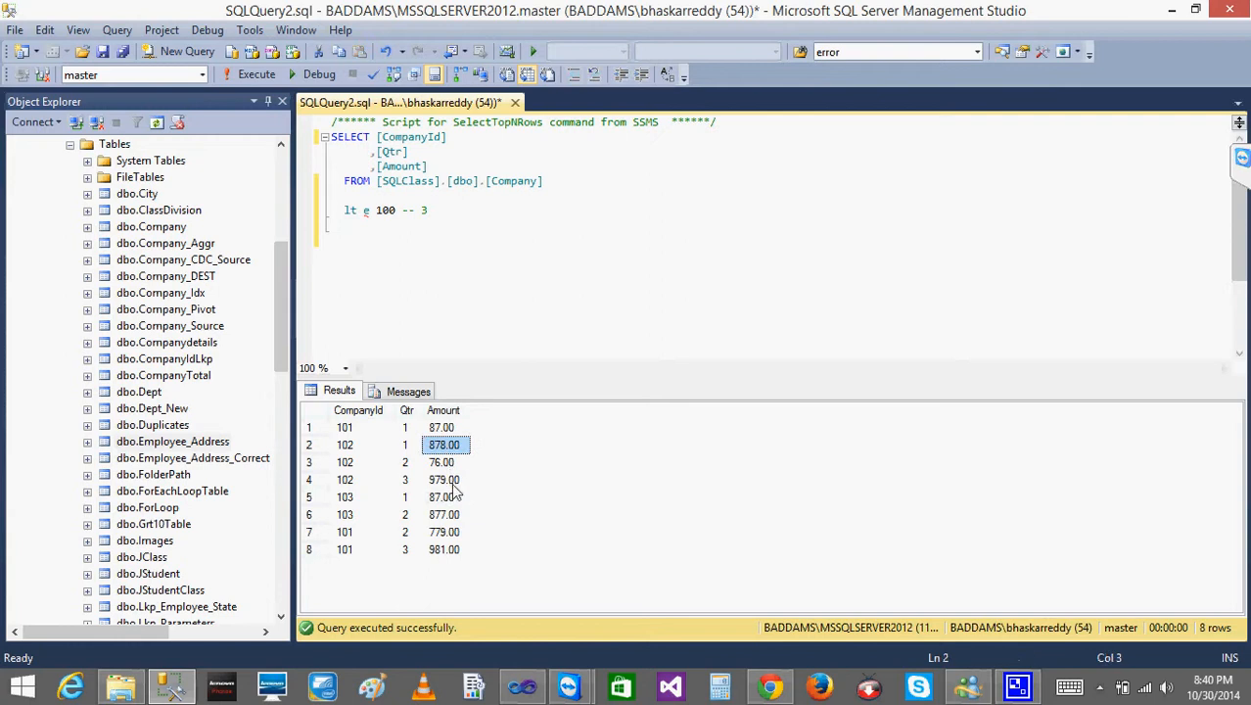
left_click(455, 515)
left_click(448, 533)
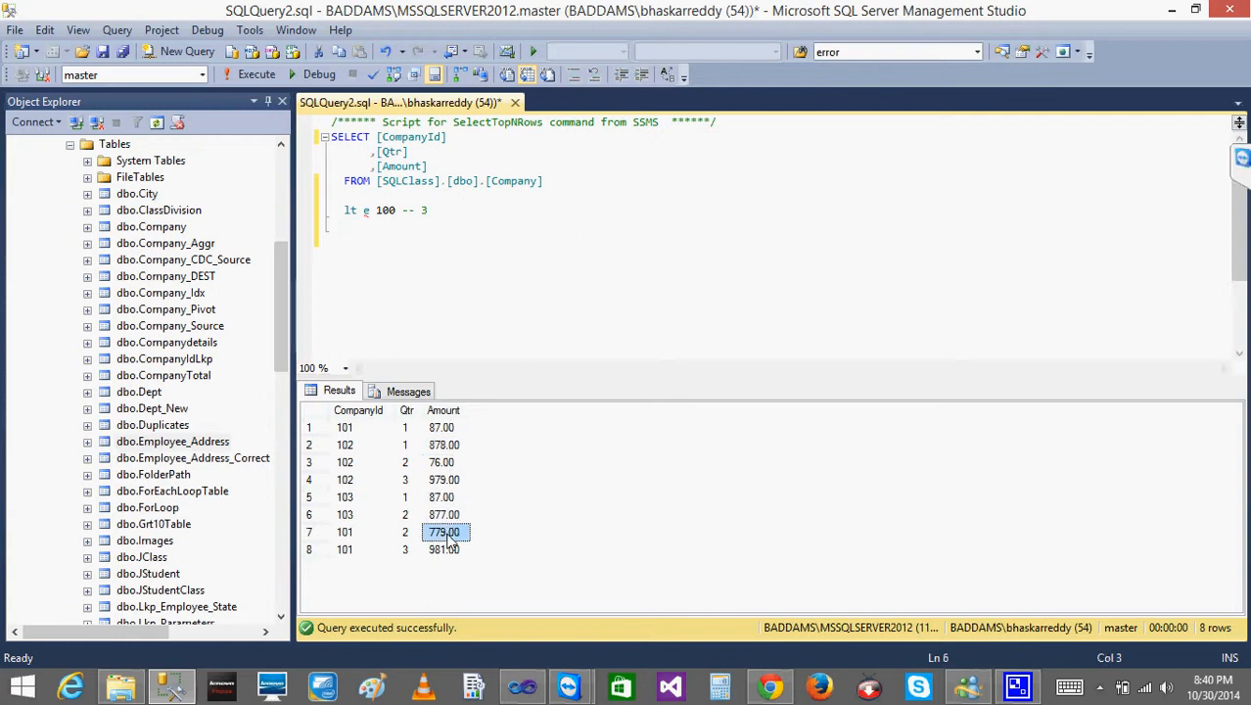
left_click(447, 224)
key("Return")
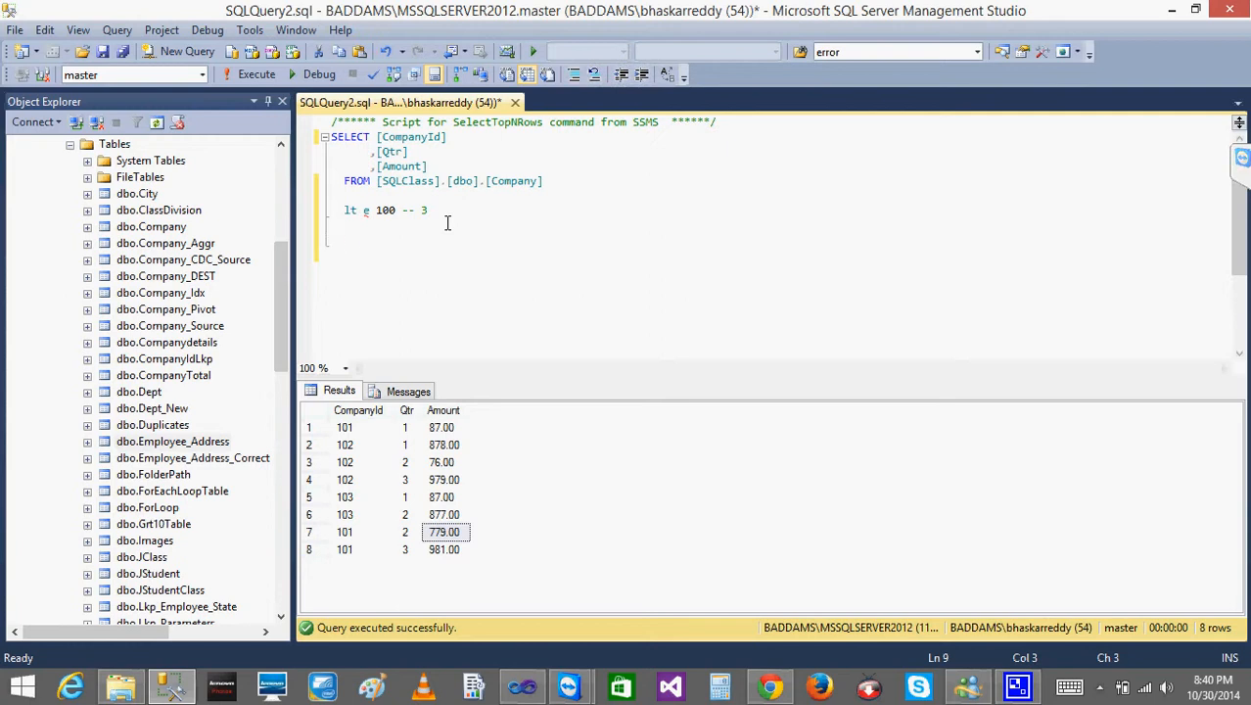
type("33")
- Check the rows with an Amount above 900 and note 2 as the expected count for the remaining rows
left_click(445, 549)
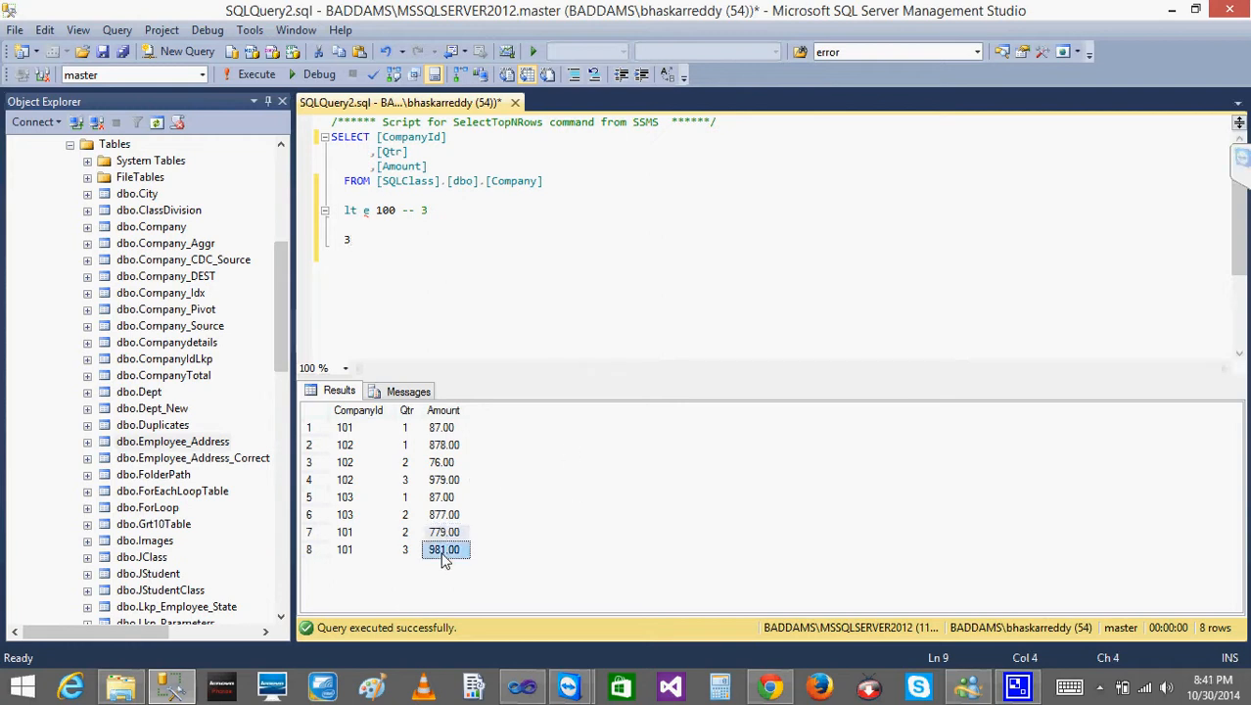
left_click(455, 481)
left_click(385, 243)
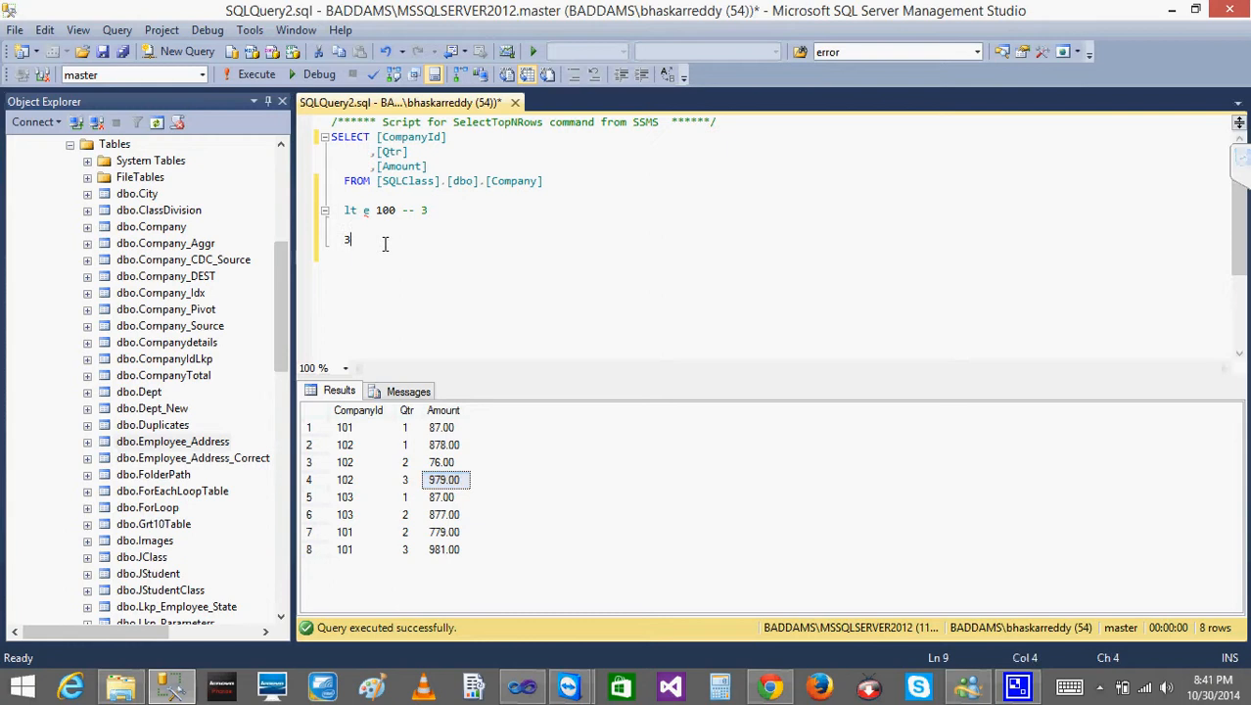
key("Return")
key("Return")
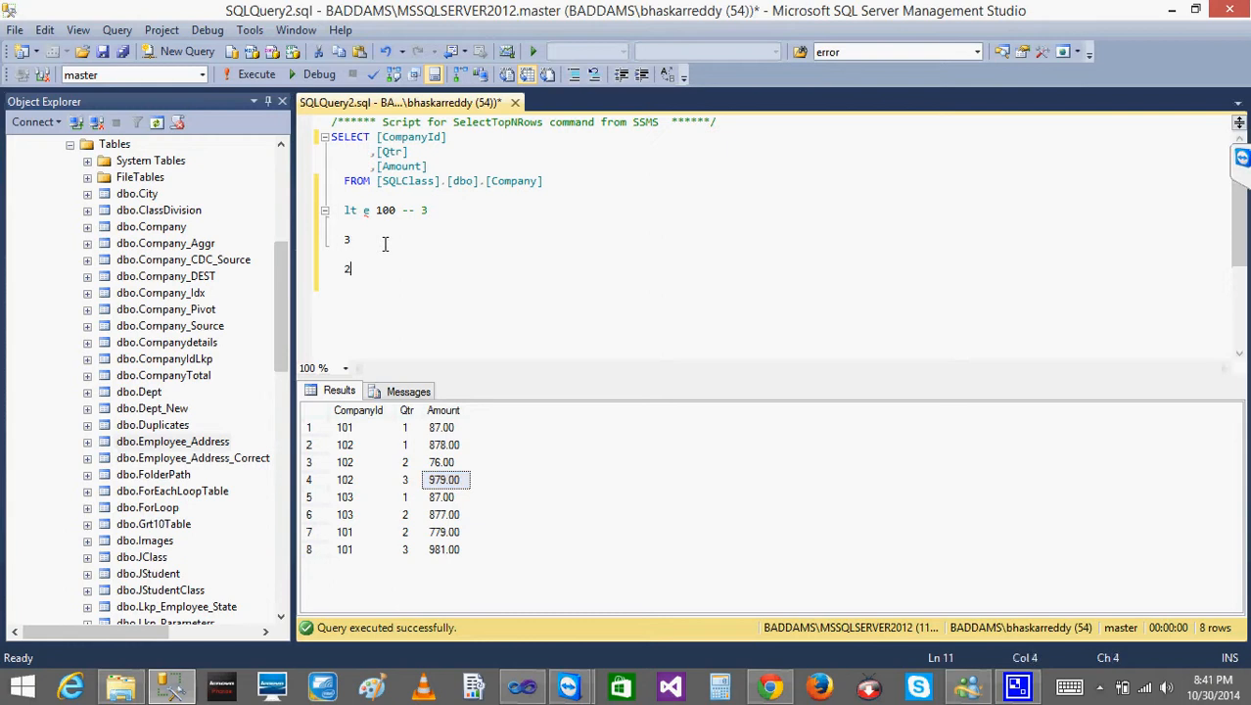
- Switch back to Visual Studio and execute only the Split data flow task from the control flow
left_click(522, 686)
left_click(274, 132)
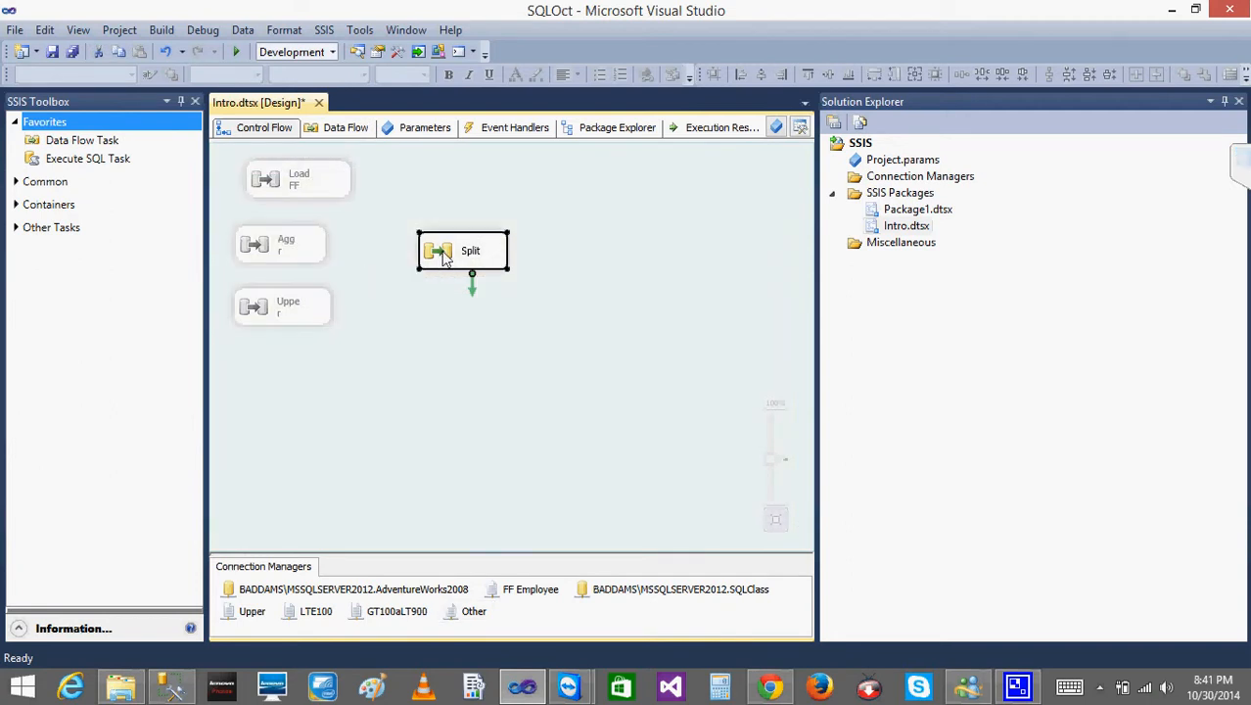
right_click(442, 254)
left_click(537, 396)
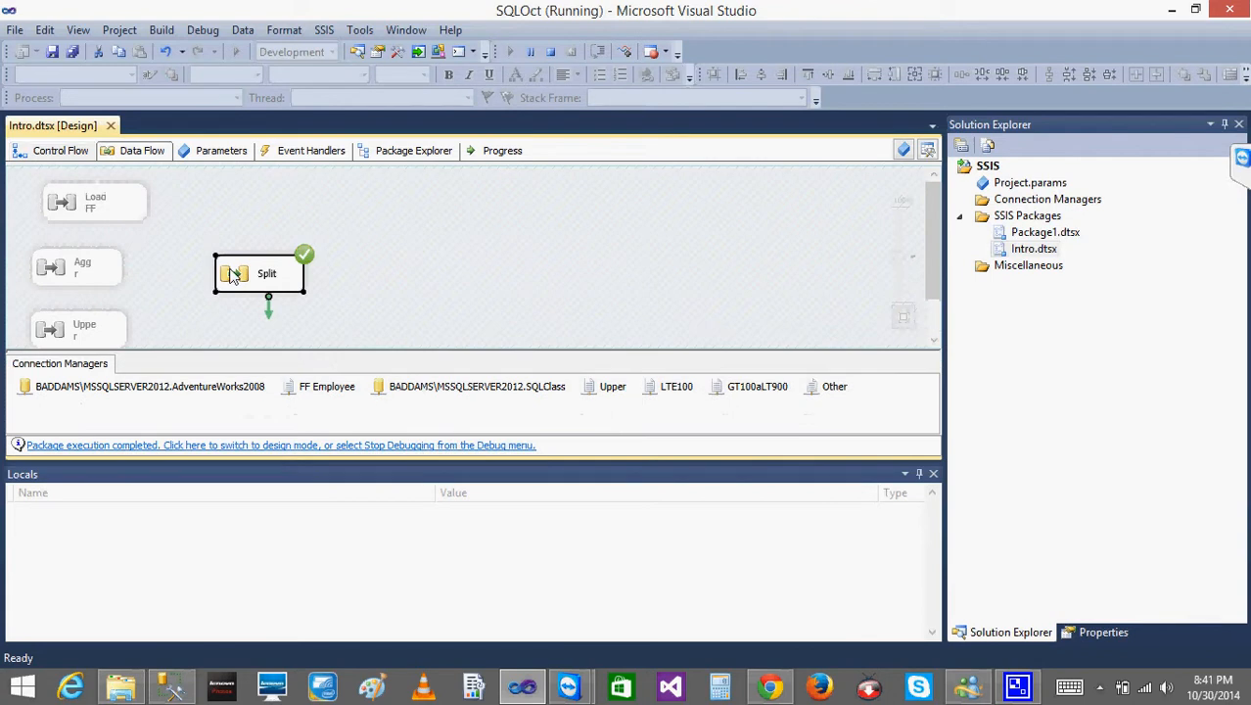
- Examine the row counts on the three Conditional Split output paths in the executed Split data flow, and stop debugging
double_click(233, 276)
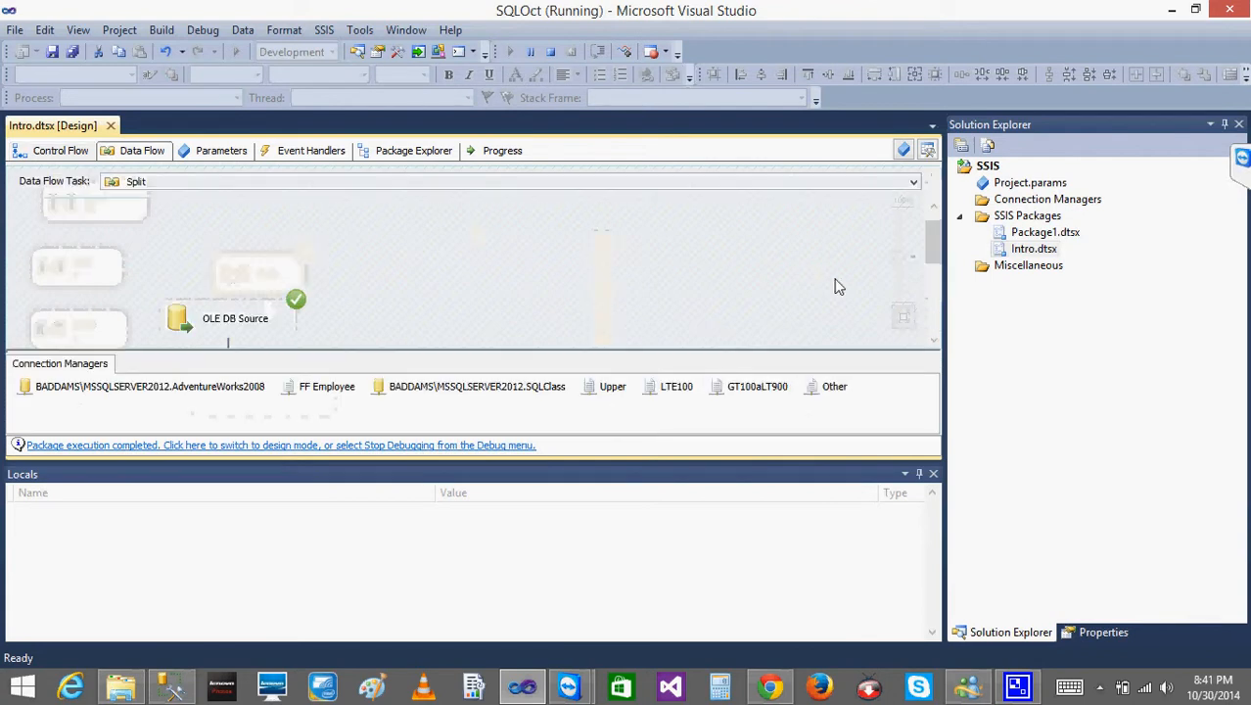
right_click(932, 308)
left_click(934, 250)
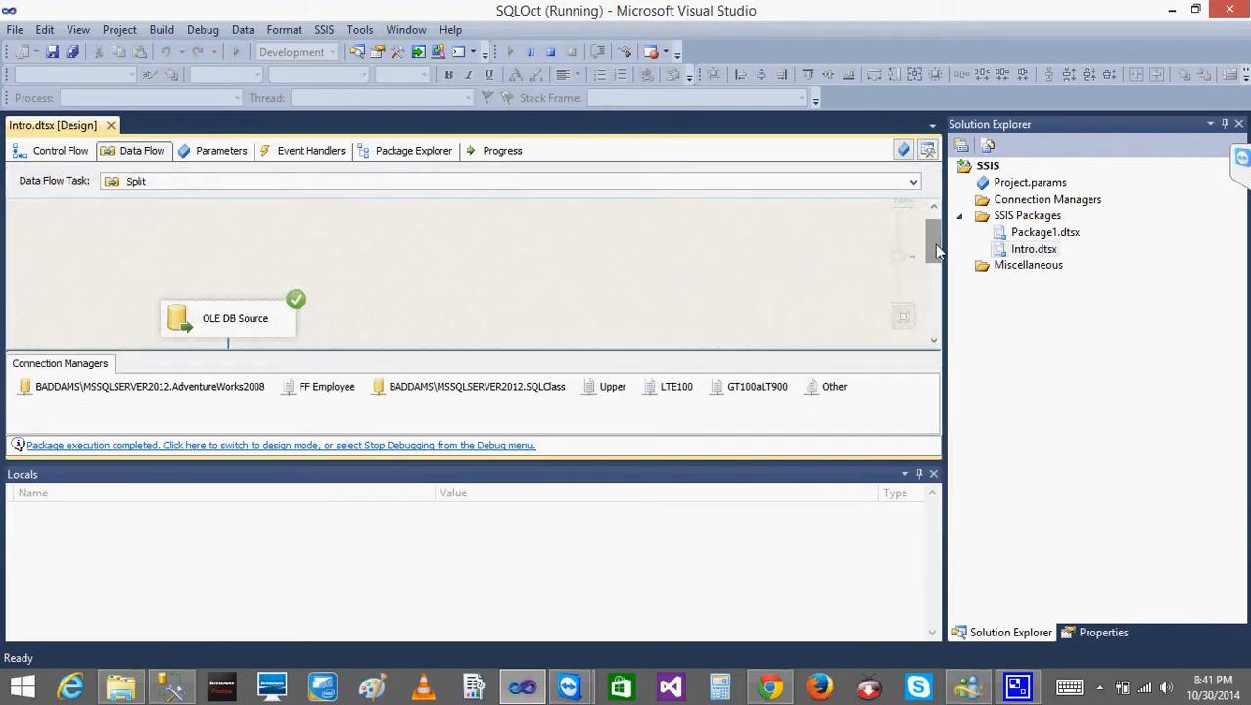
left_click_drag(934, 250, 933, 300)
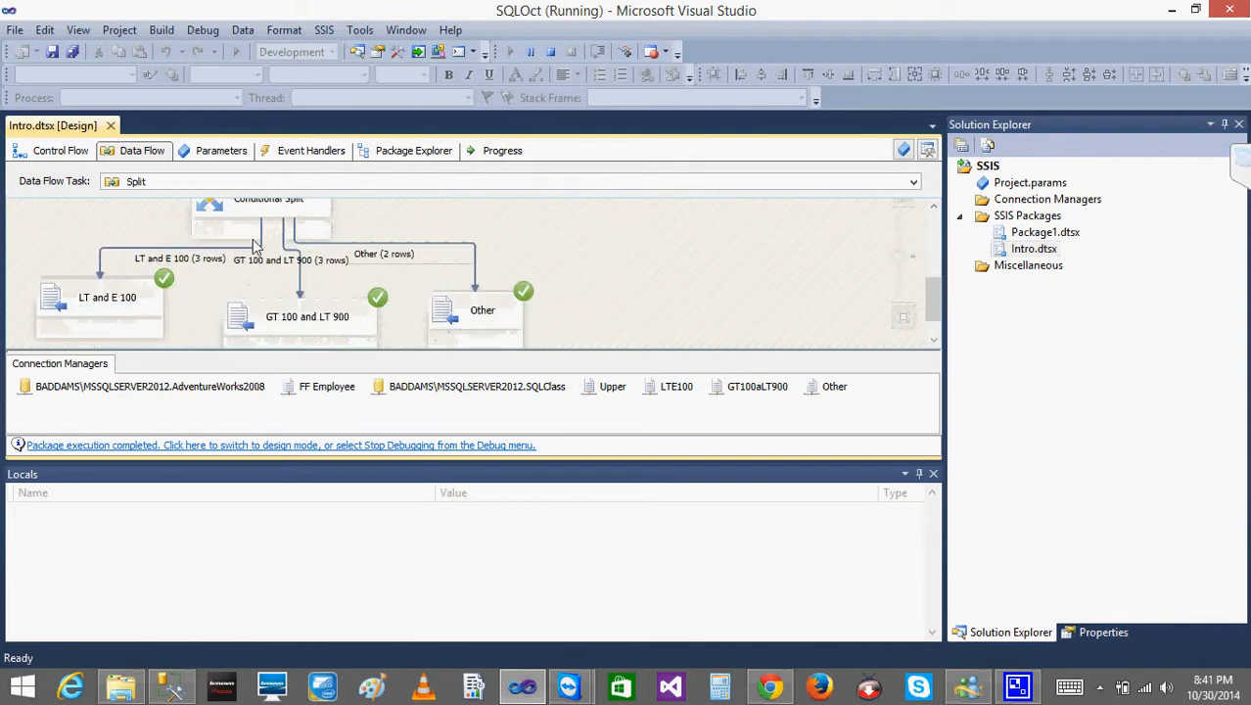
left_click(217, 258)
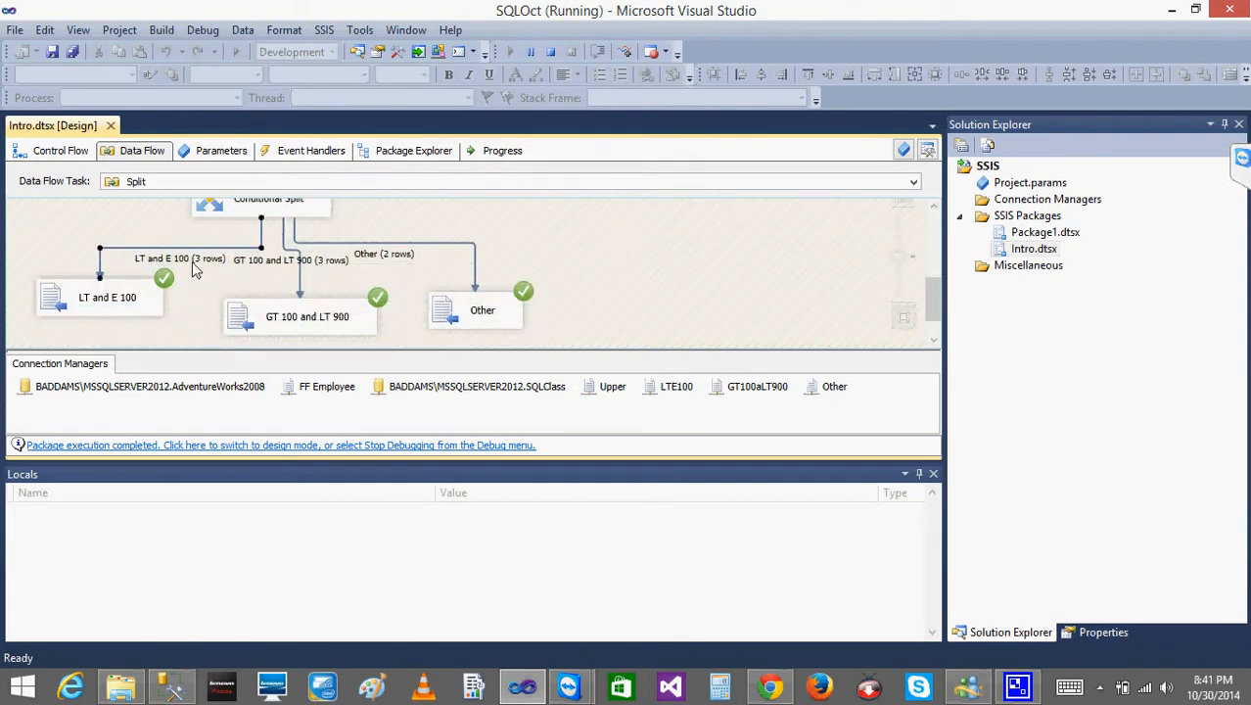
left_click(252, 265)
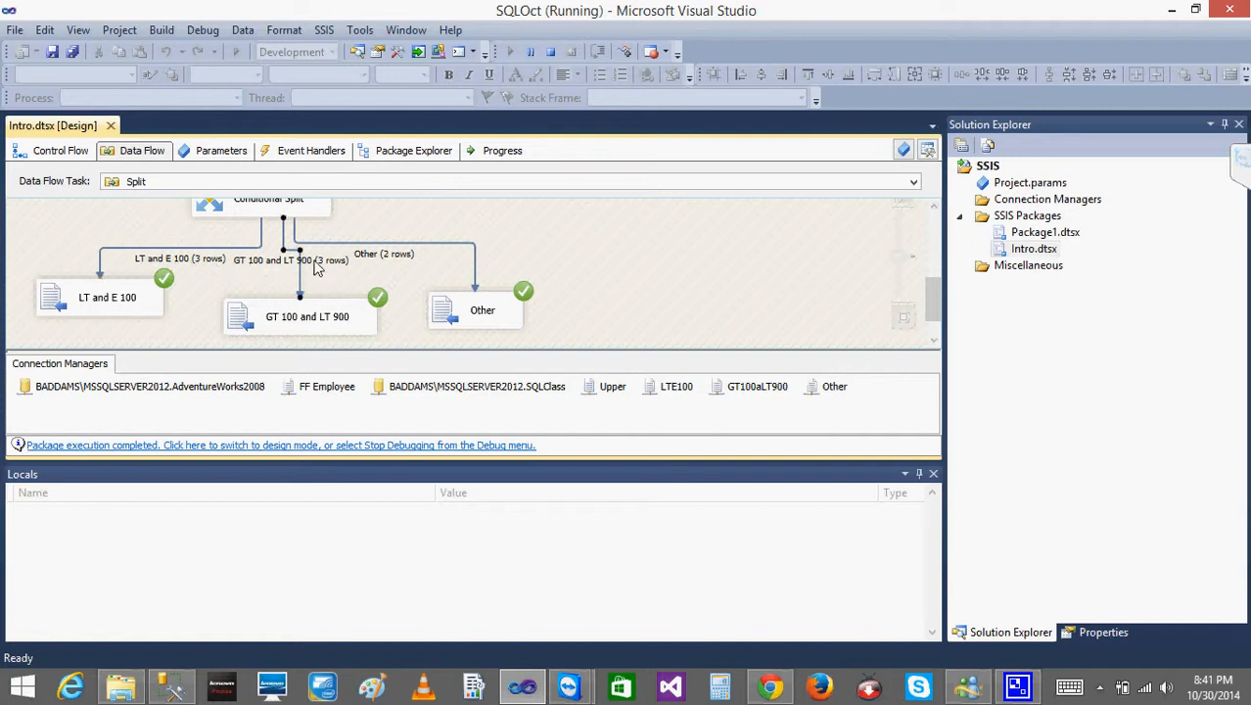
left_click(397, 260)
left_click(509, 234)
left_click(551, 56)
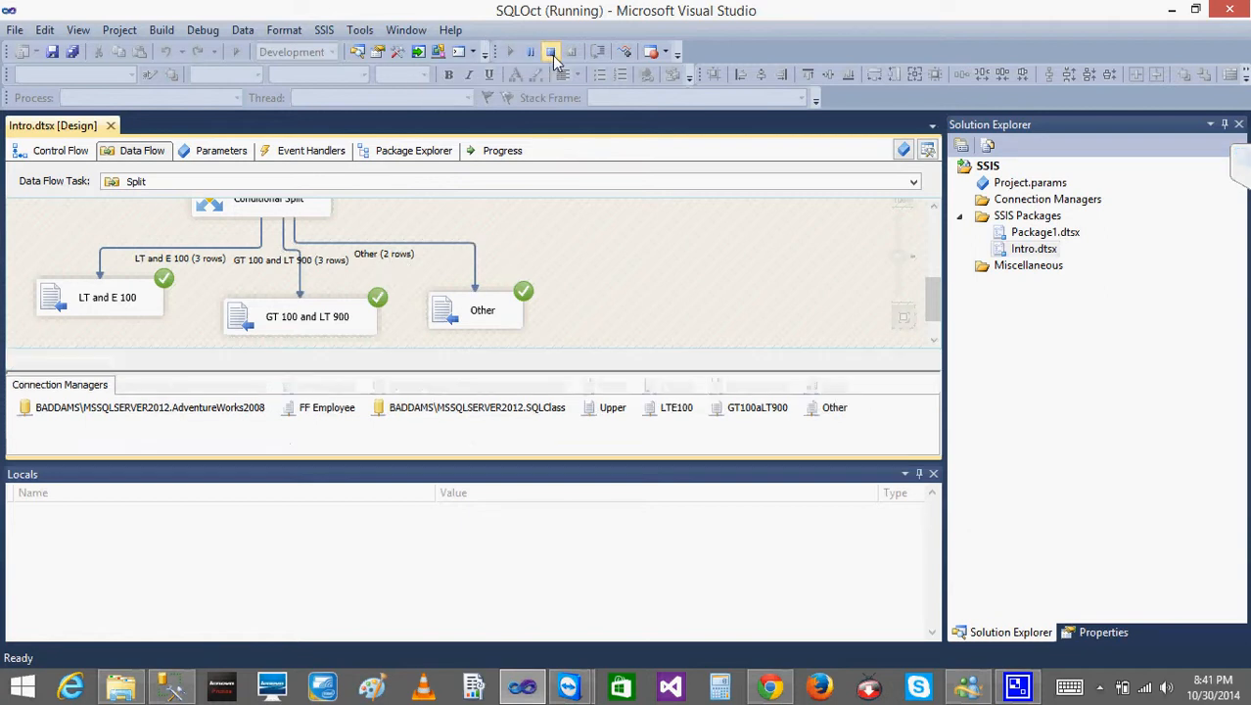
- Switch to the TestSSISFiles folder, open LTE100.txt to check its rows, and close it
left_click(122, 688)
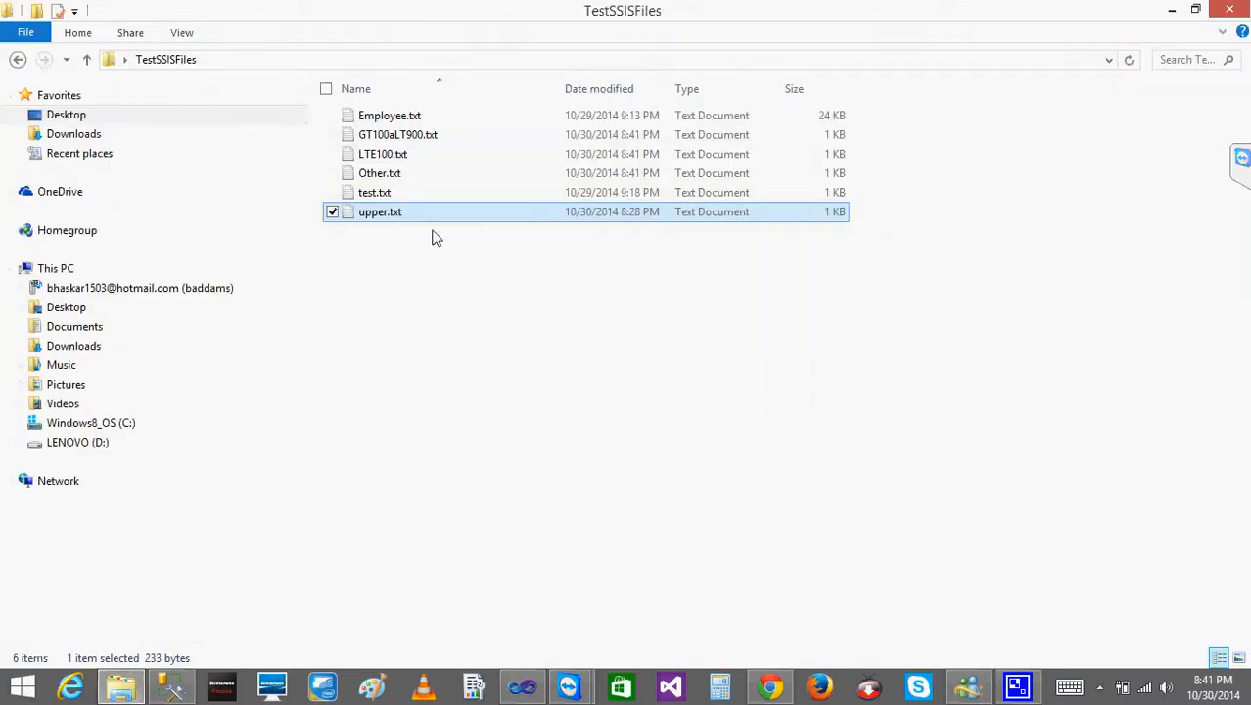
left_click(405, 274)
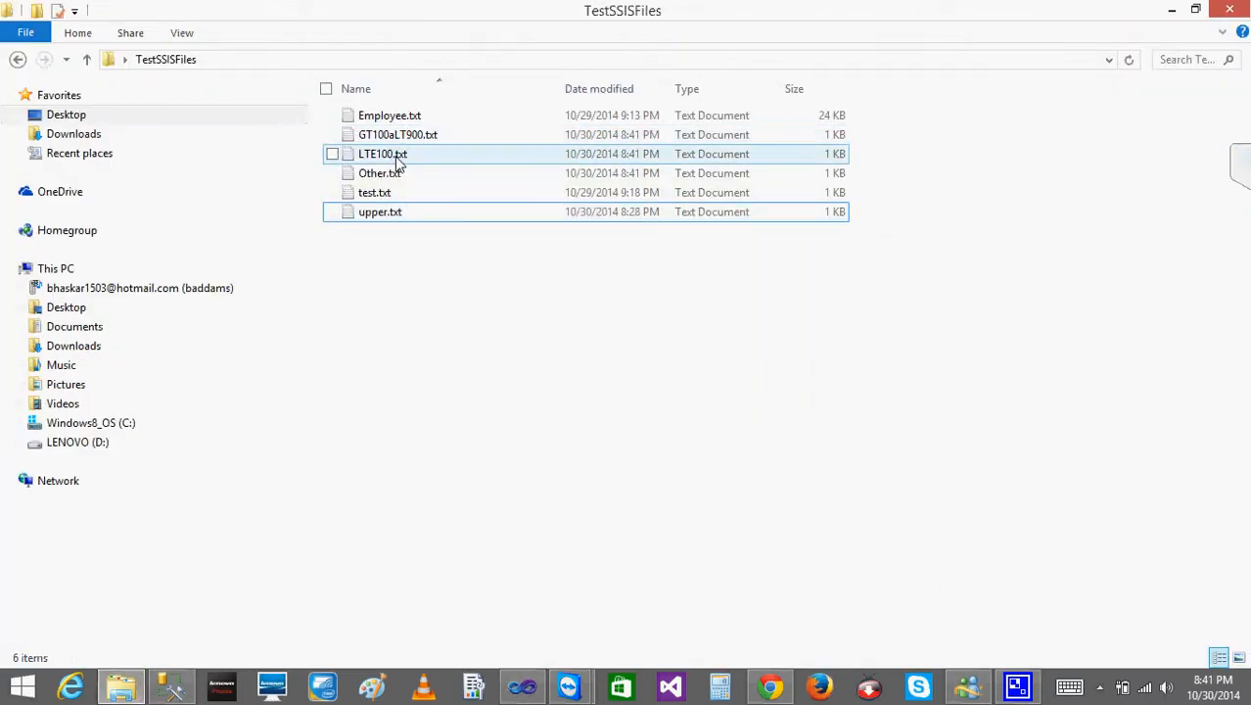
left_click(398, 164)
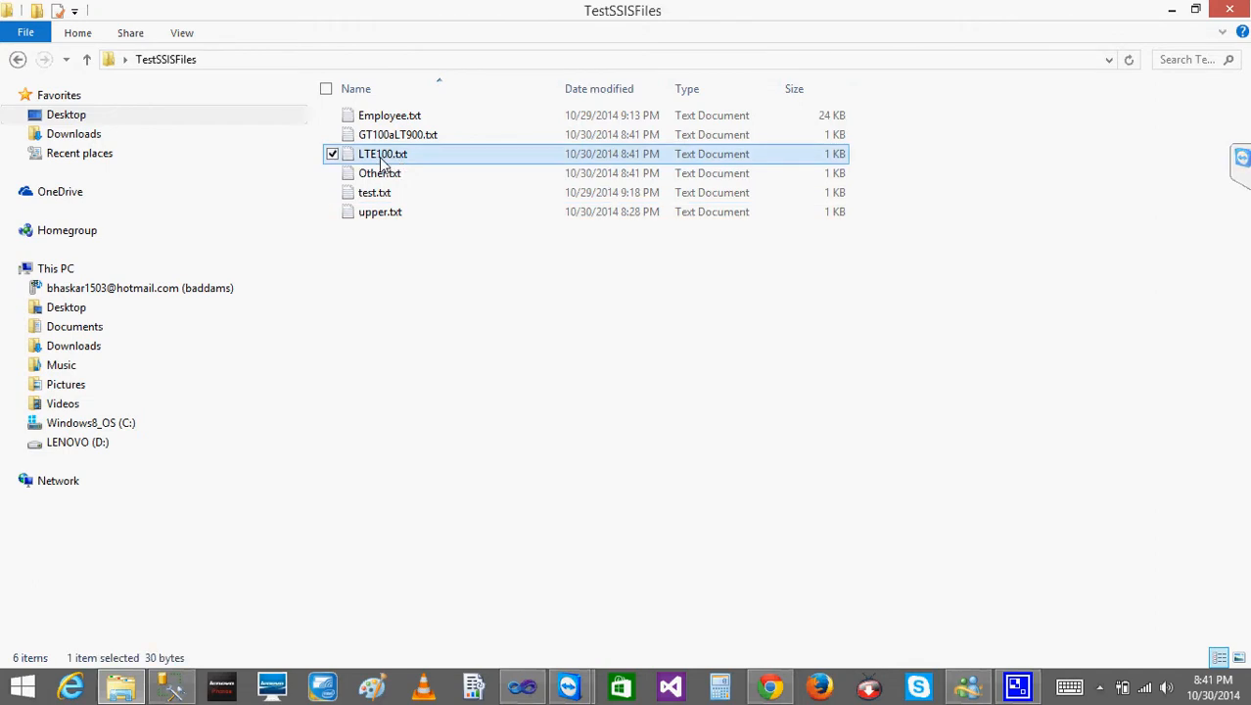
double_click(384, 163)
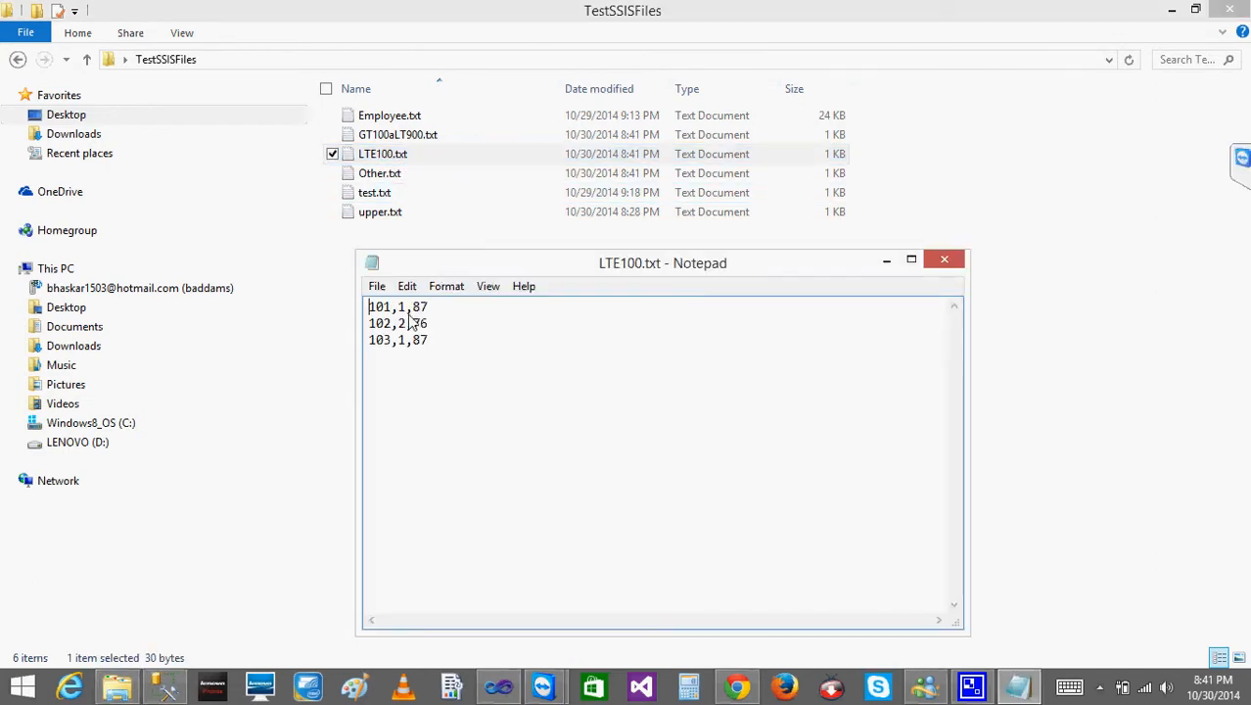
left_click(943, 262)
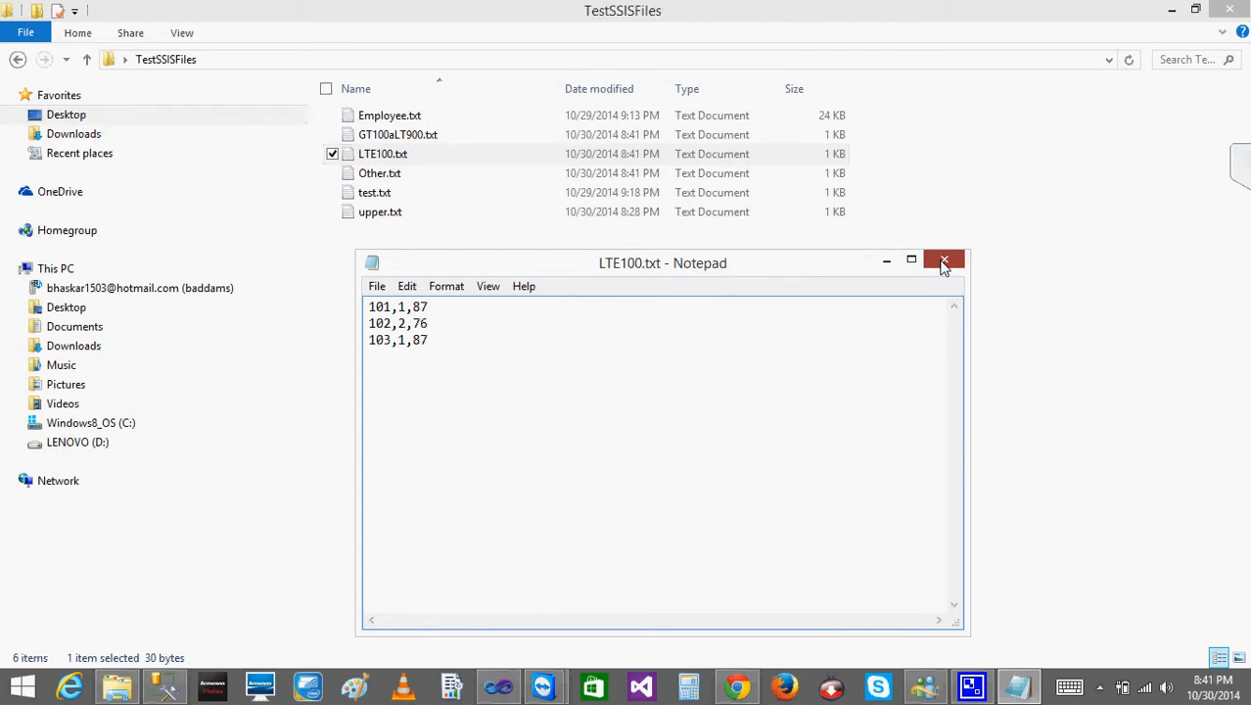
- Open GT100aLT900.txt, check the amounts in its rows, and close the file
double_click(401, 141)
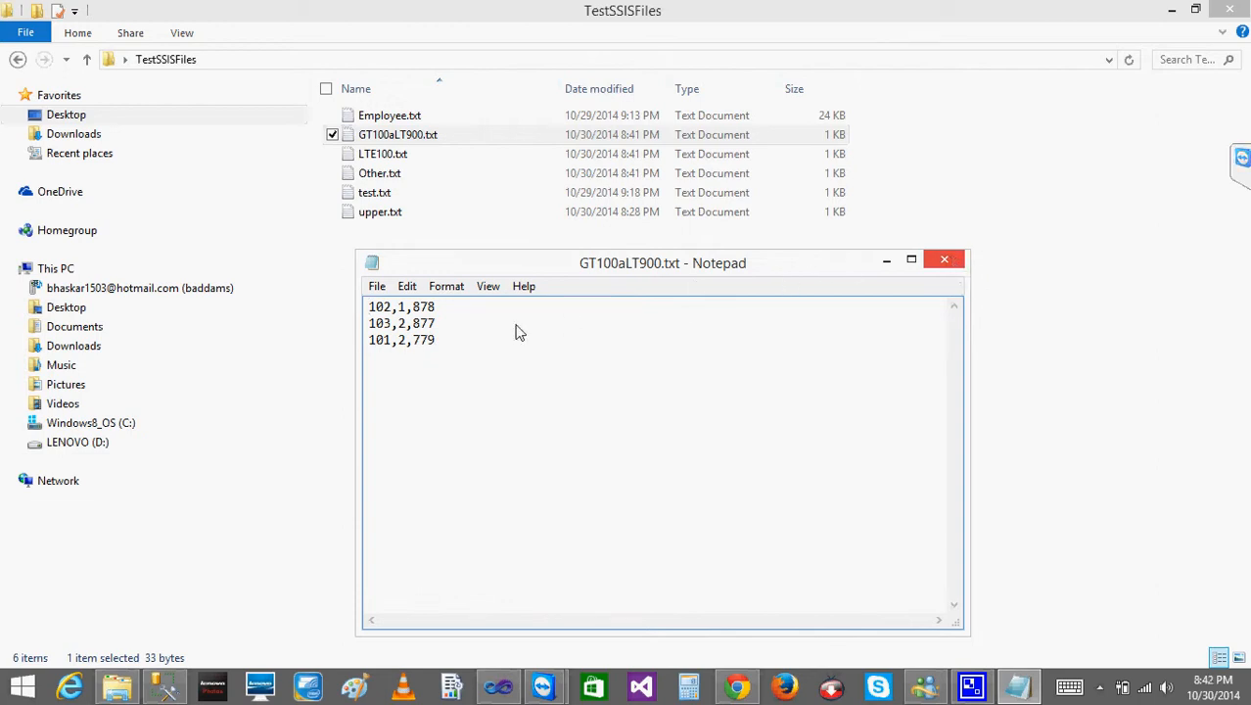
double_click(449, 338)
left_click(421, 343)
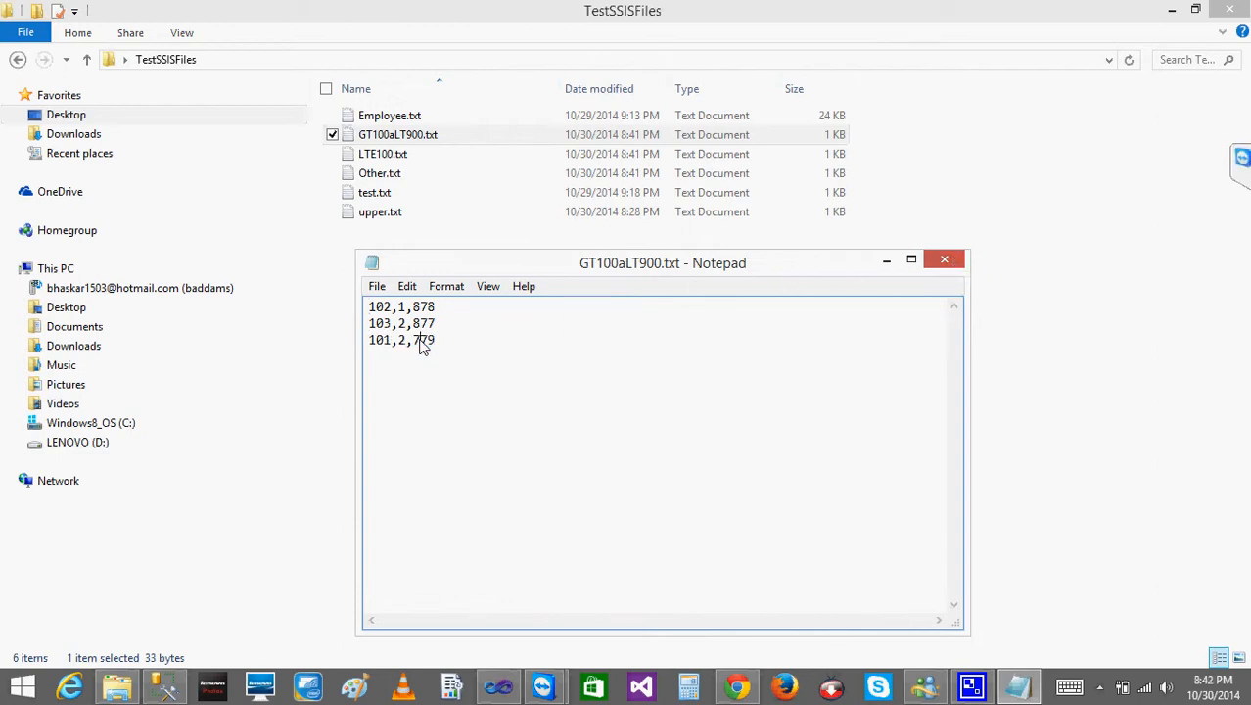
left_click(944, 259)
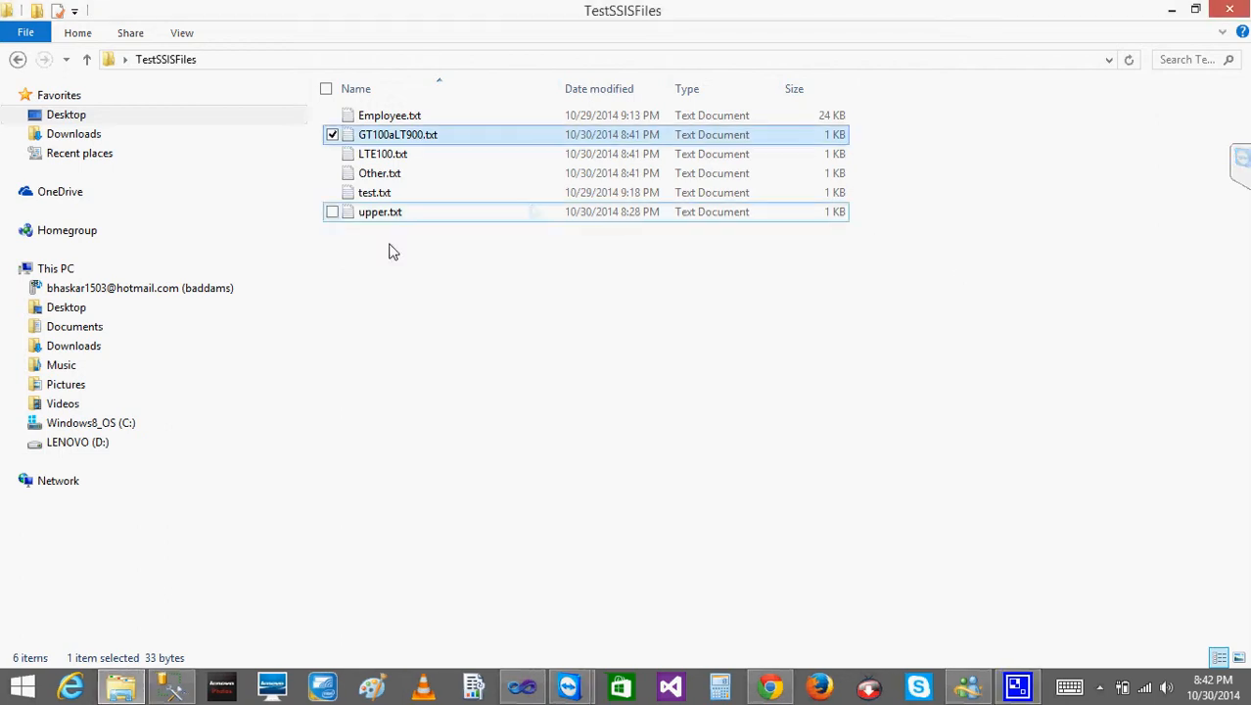
- Open Other.txt to check its rows, close it, and return to Visual Studio
double_click(380, 173)
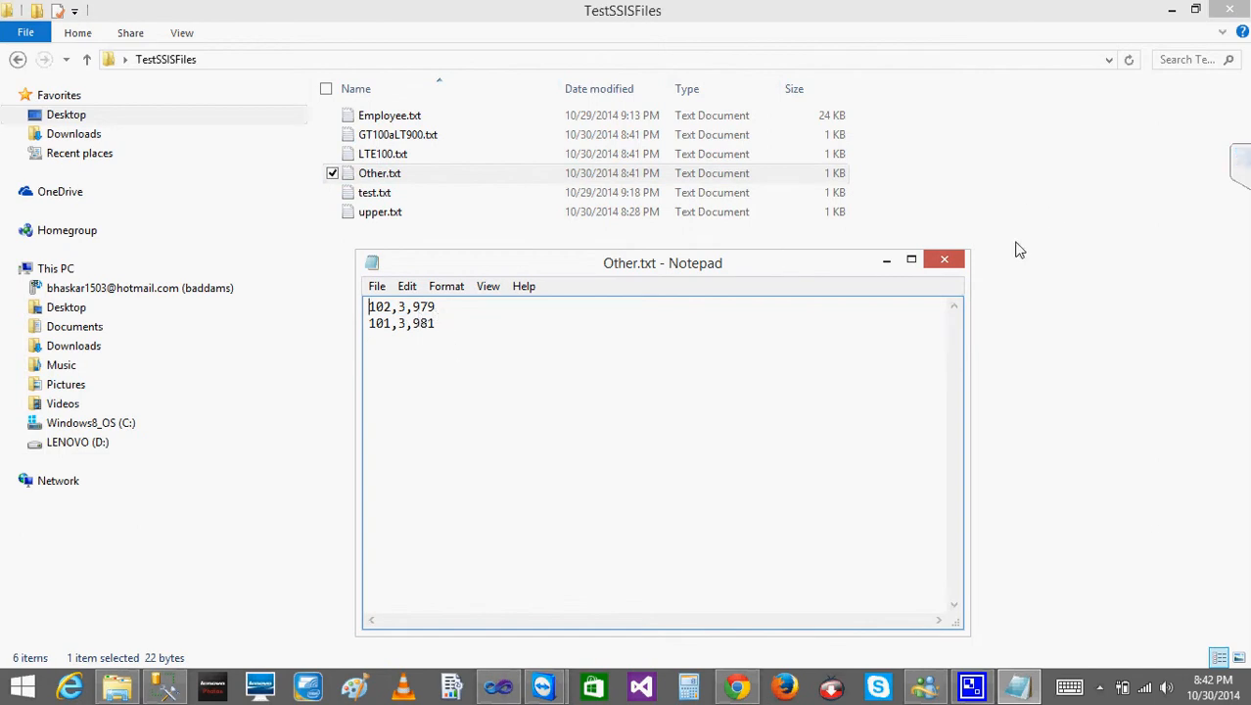
left_click(943, 260)
left_click(1172, 9)
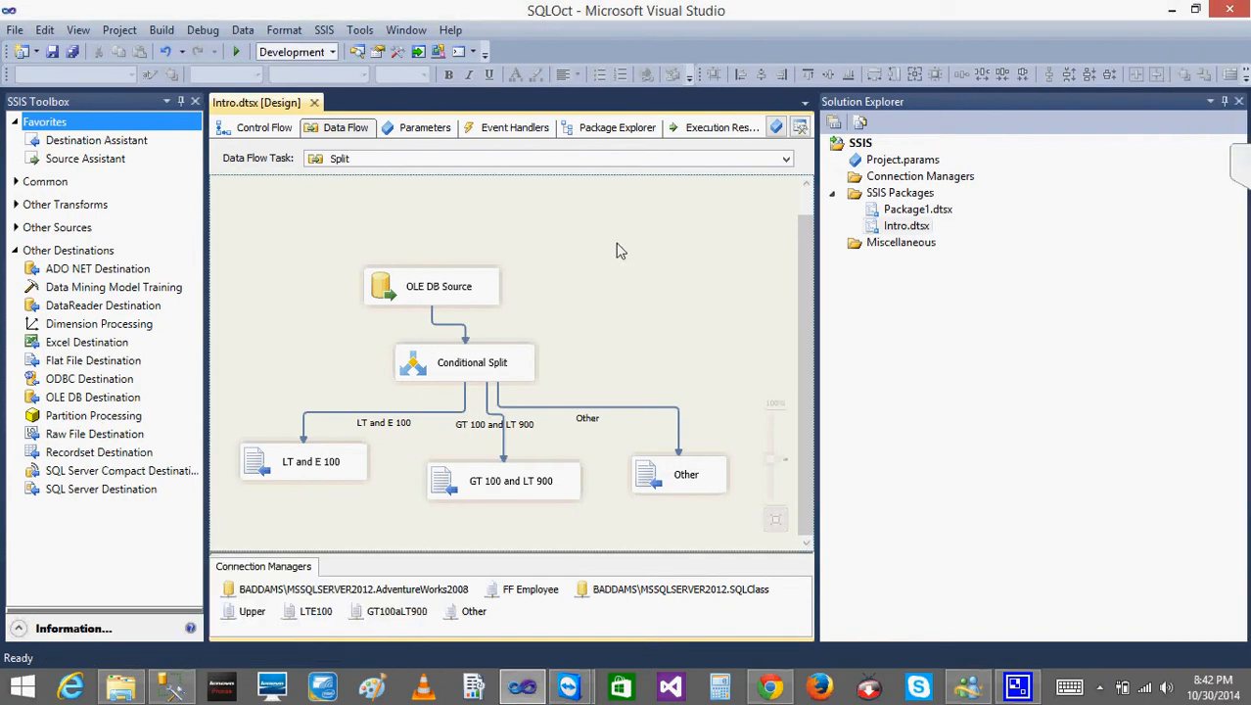
- Look through the participant list in the TeamViewer meeting panel and collapse the panel again
left_click(1241, 163)
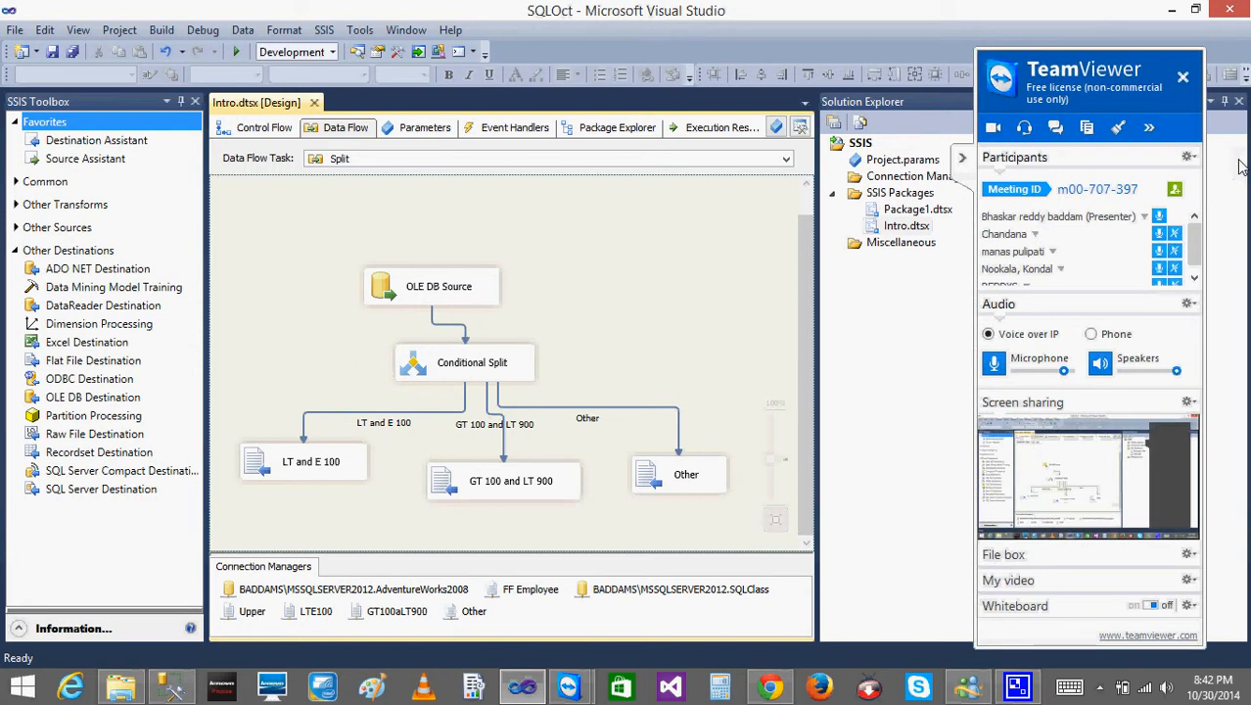
left_click(1194, 281)
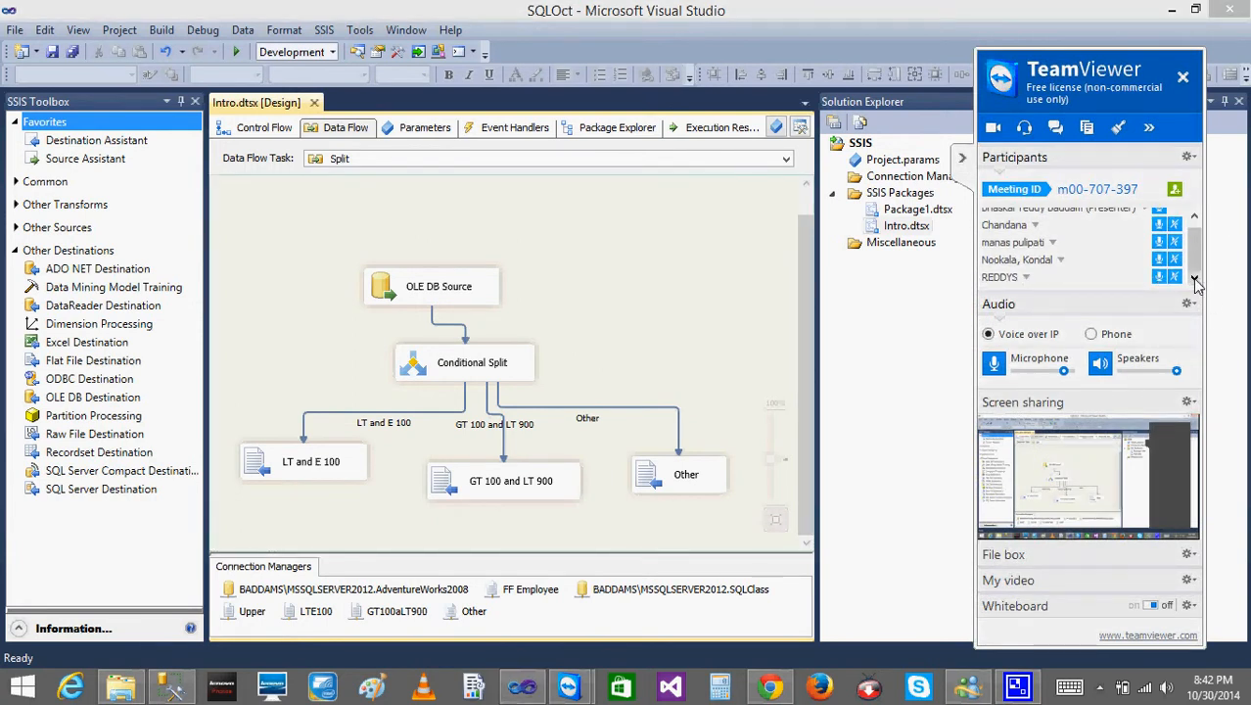
left_click(1194, 218)
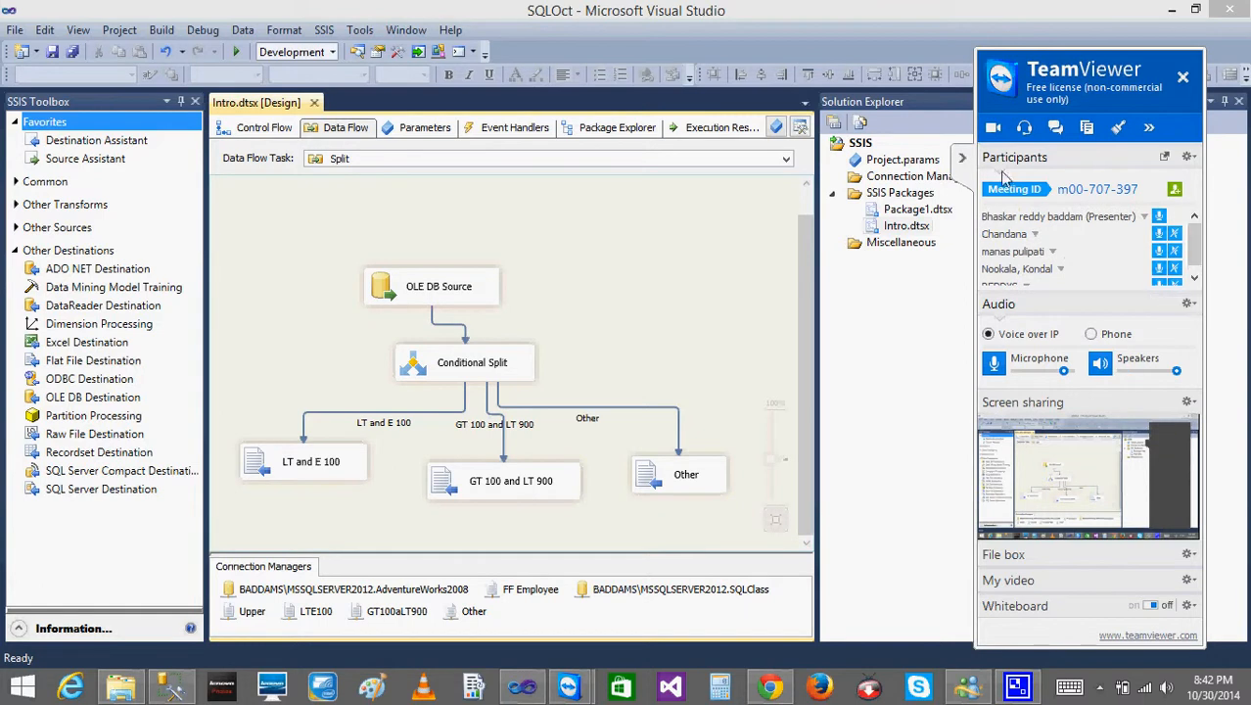
left_click(962, 158)
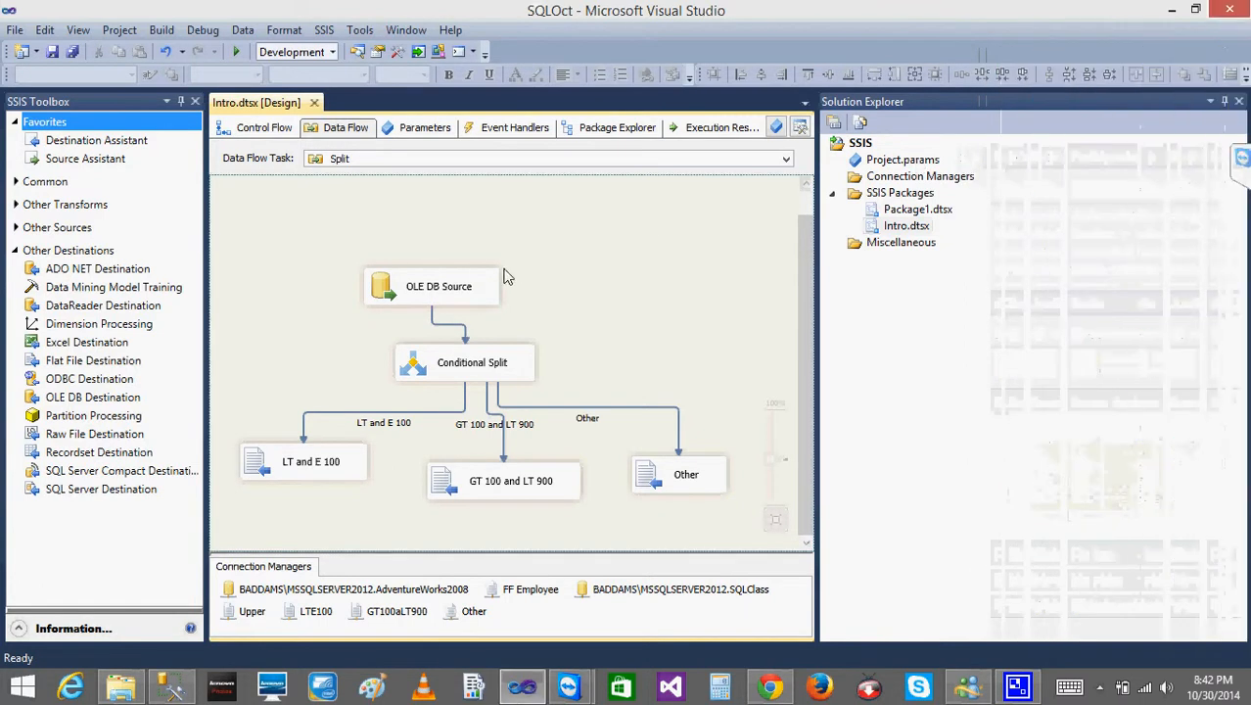
- Review the Split task in the control flow, and its Conditional Split and three flat file destinations in the data flow
left_click(259, 129)
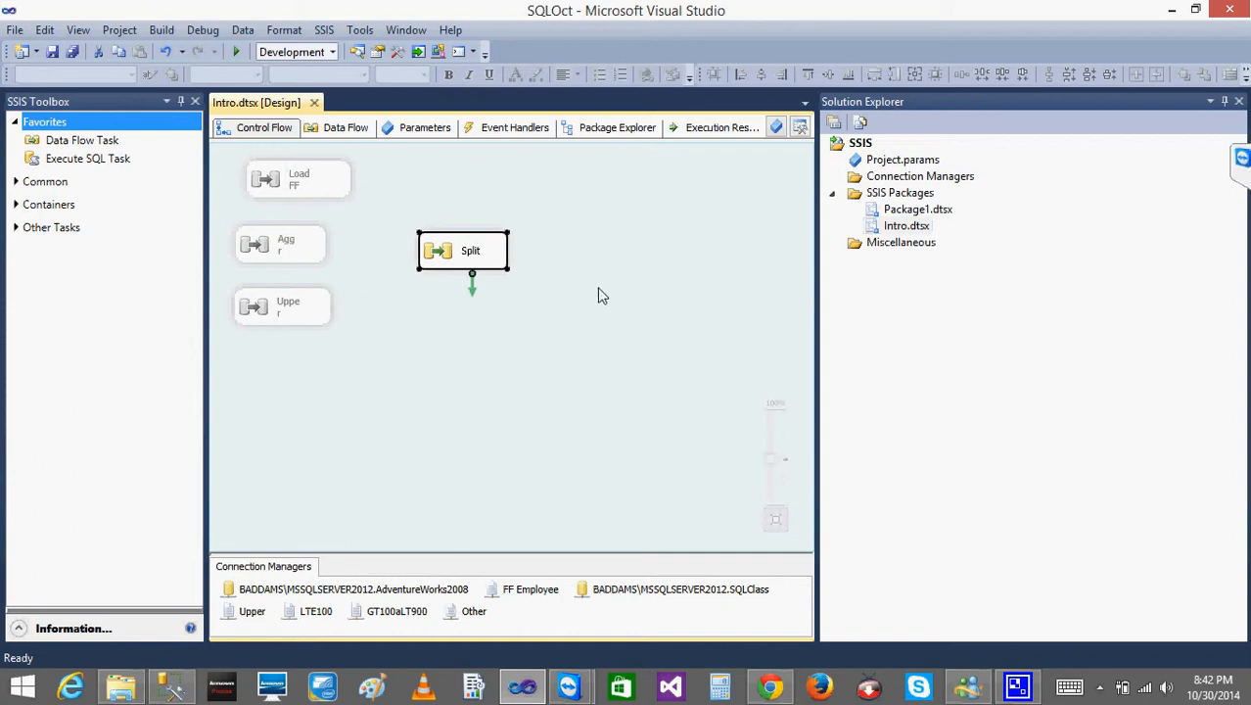
double_click(443, 255)
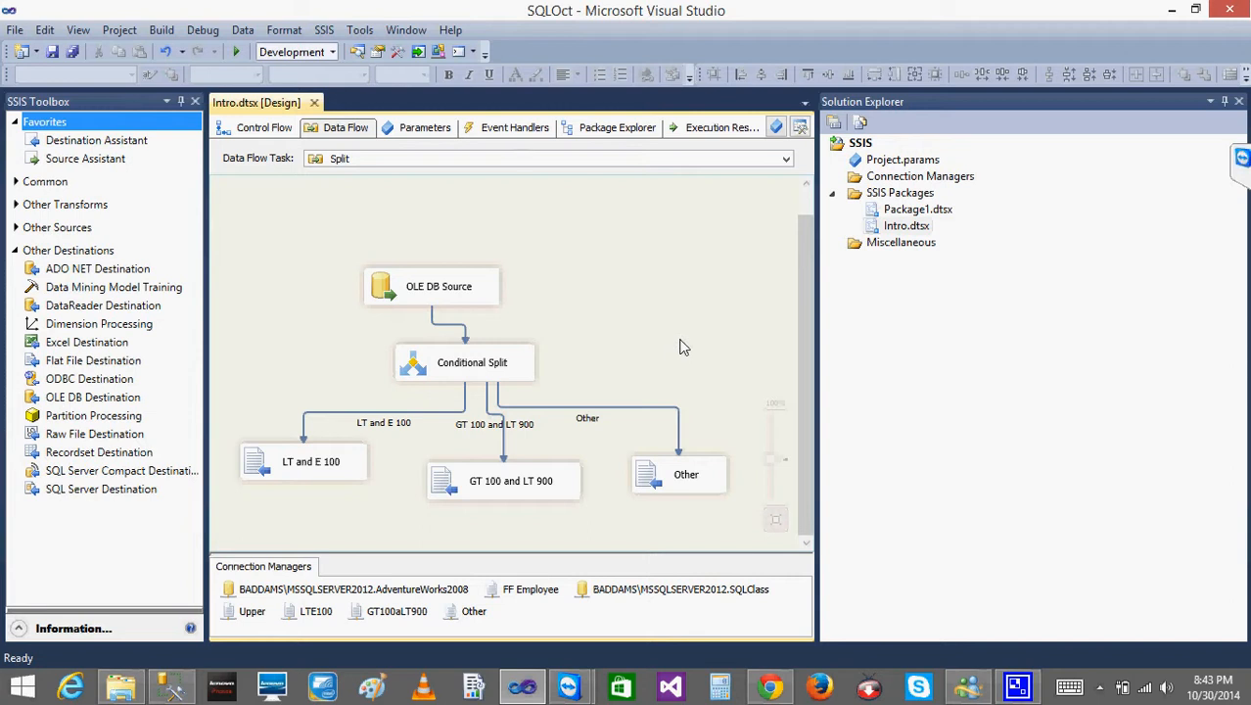
left_click(281, 468)
left_click(464, 496)
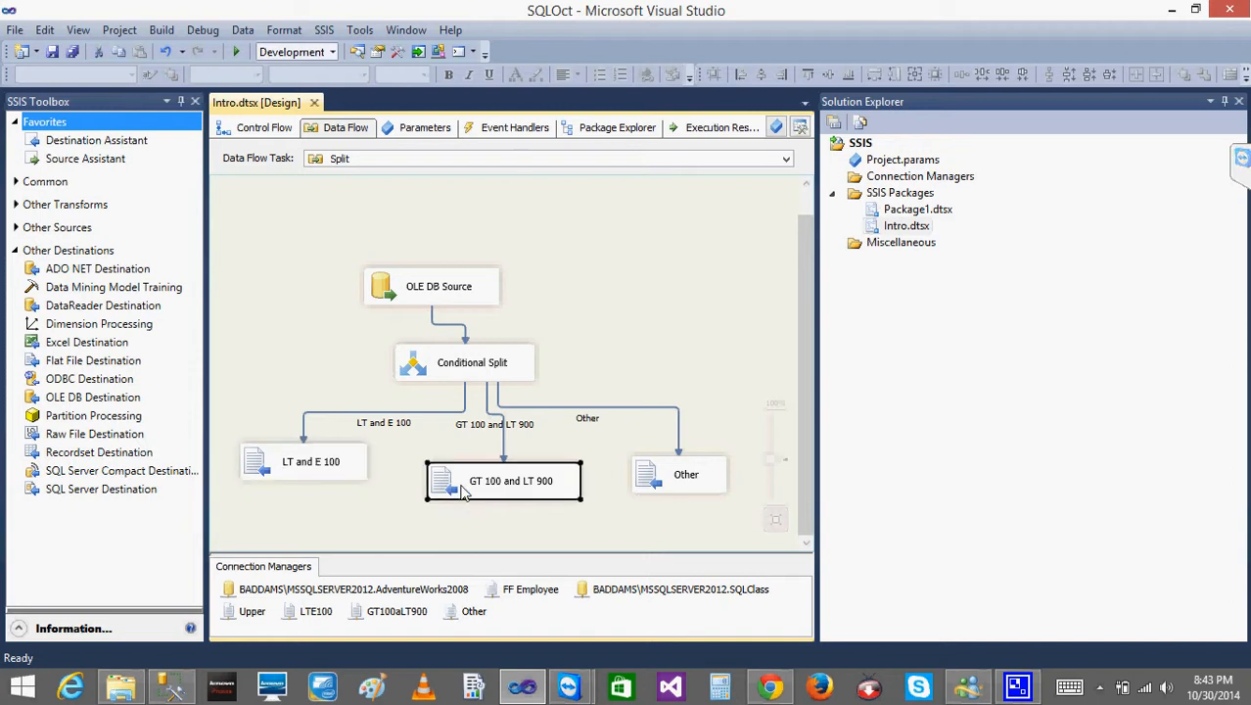
left_click(689, 473)
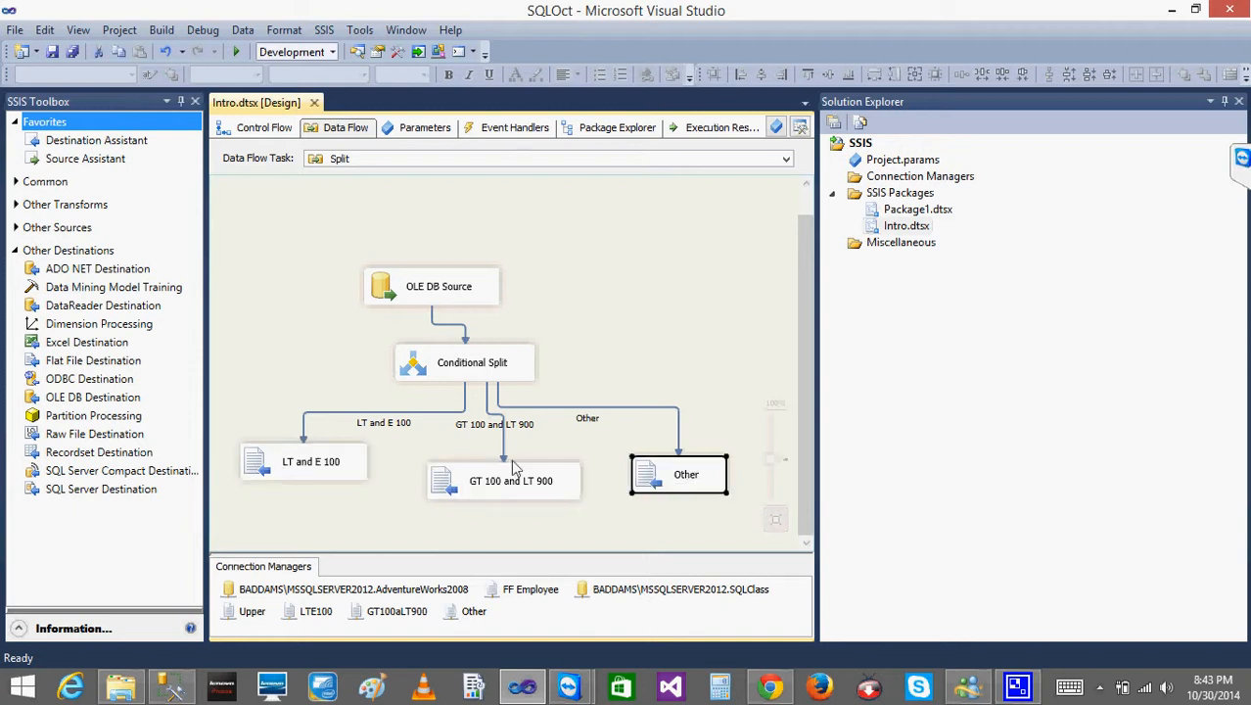
left_click(382, 486)
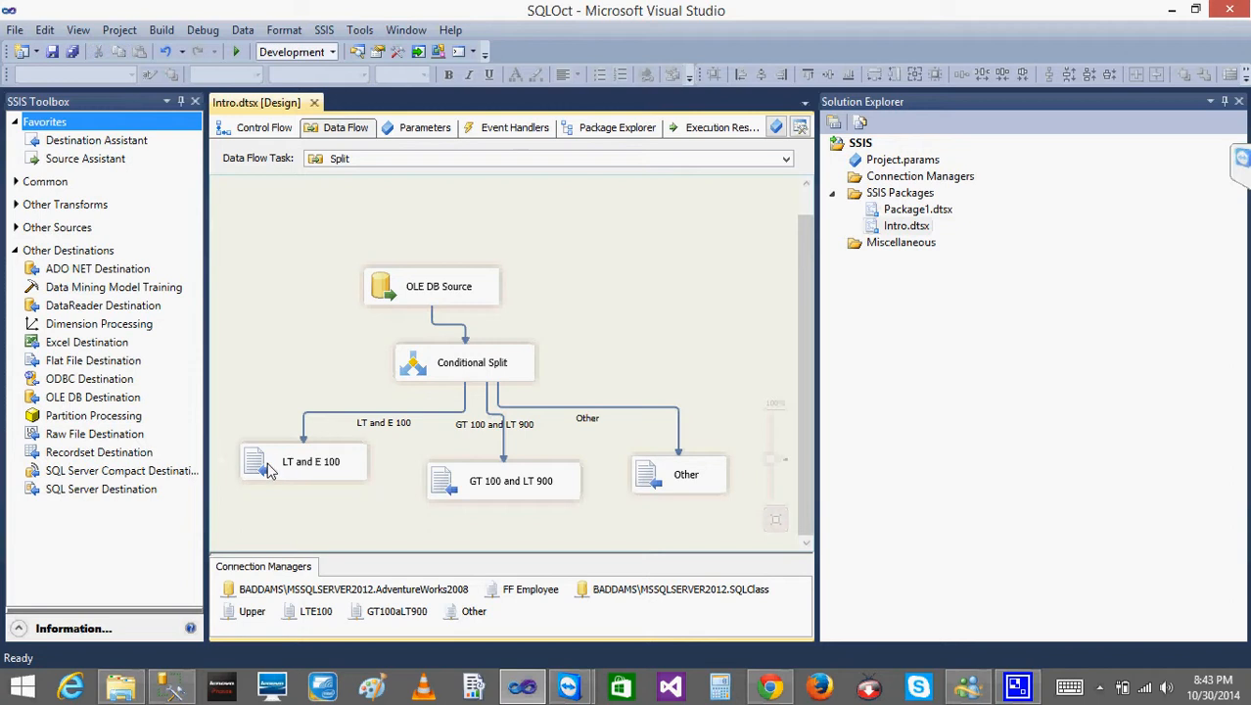
left_click(449, 370)
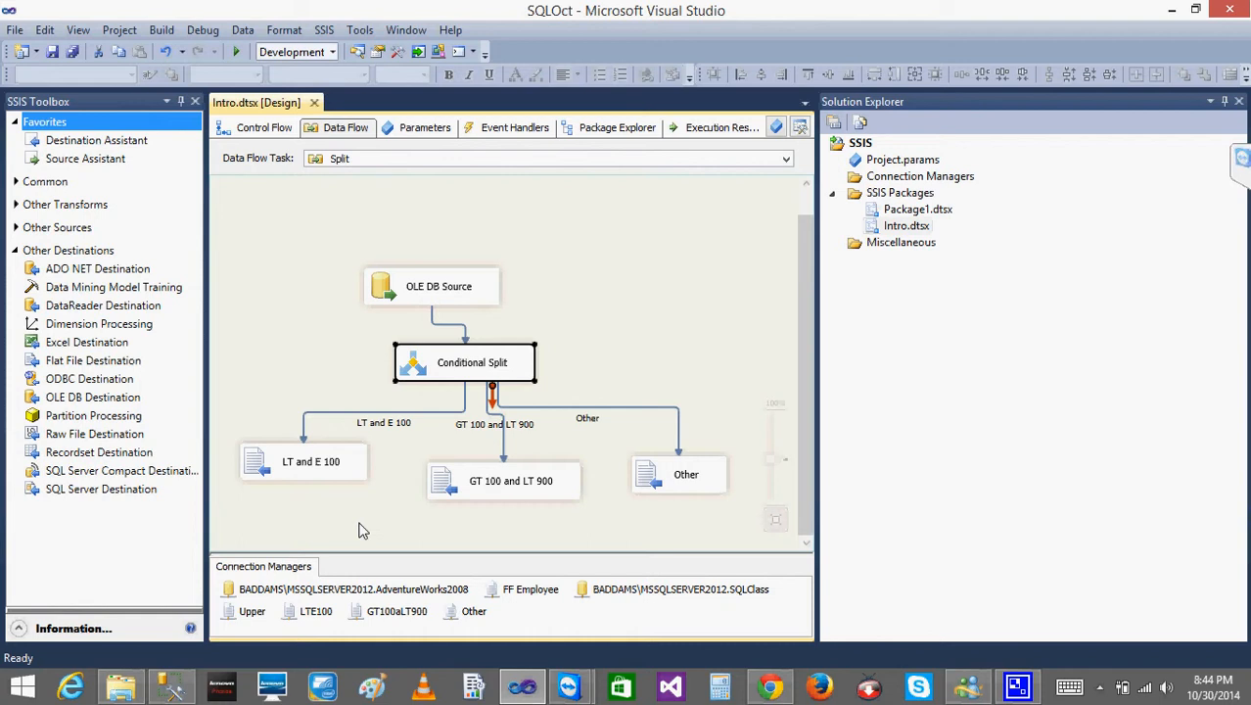
left_click(274, 462)
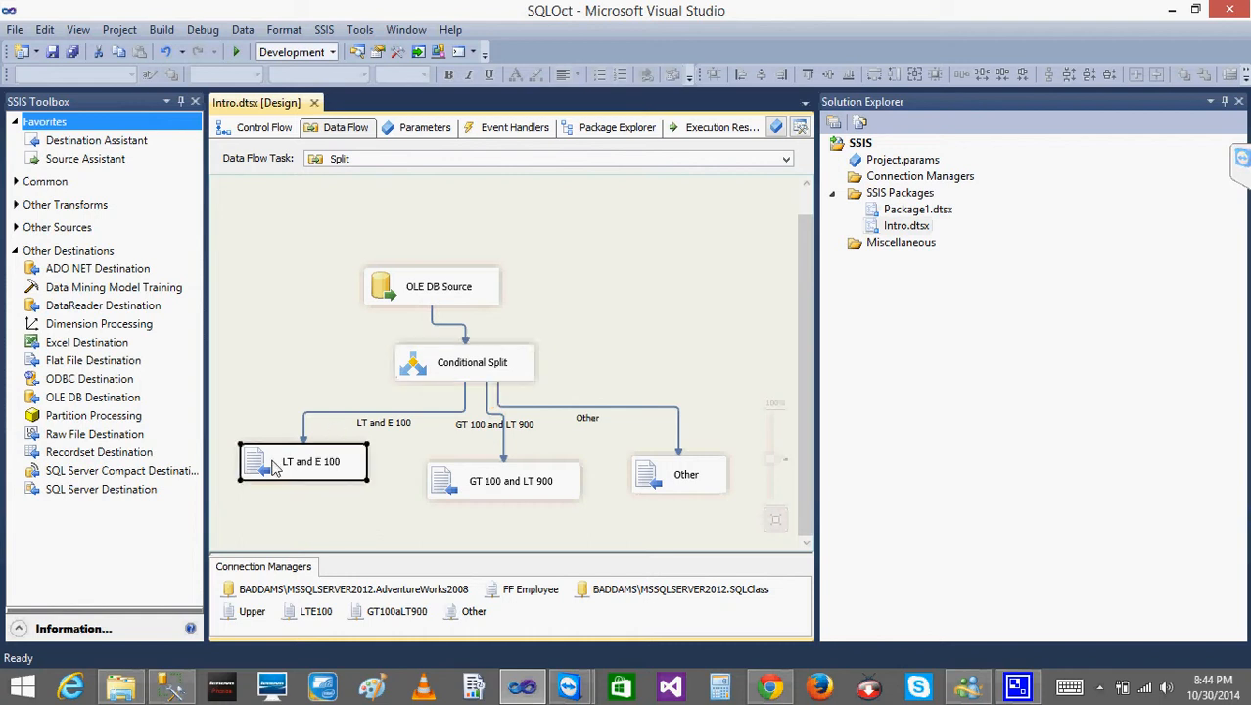
left_click(466, 484)
left_click(681, 477)
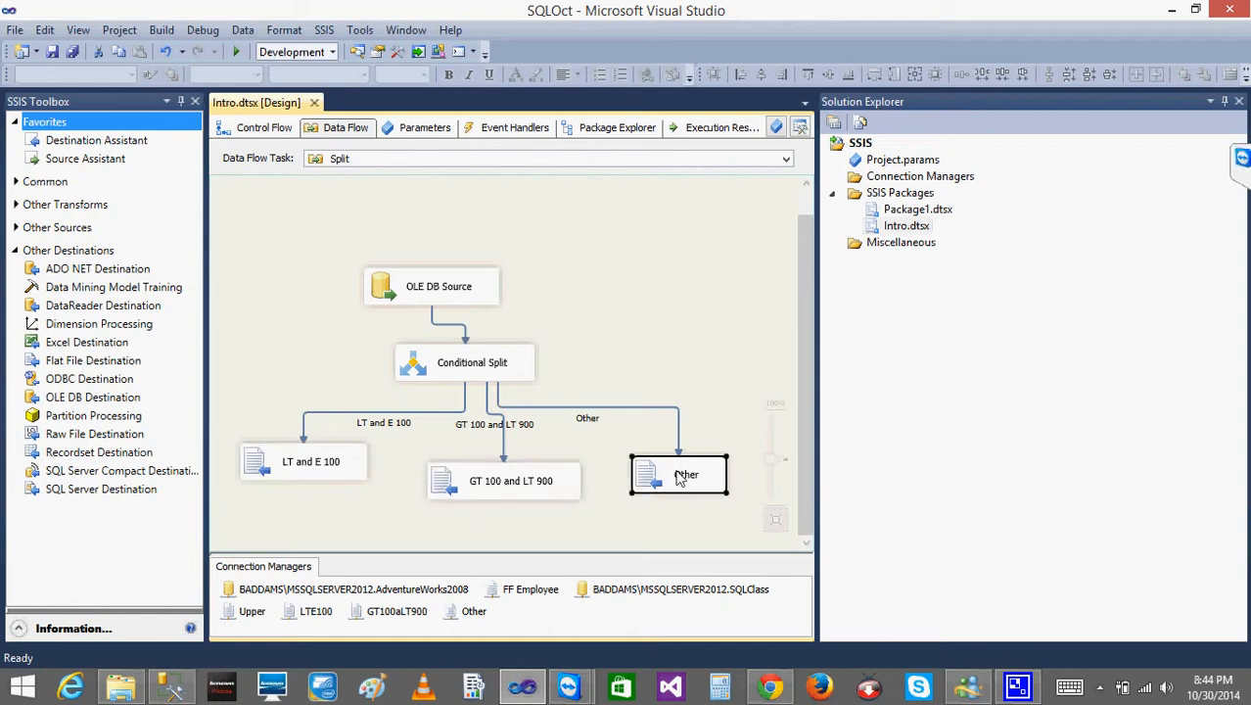
left_click(545, 533)
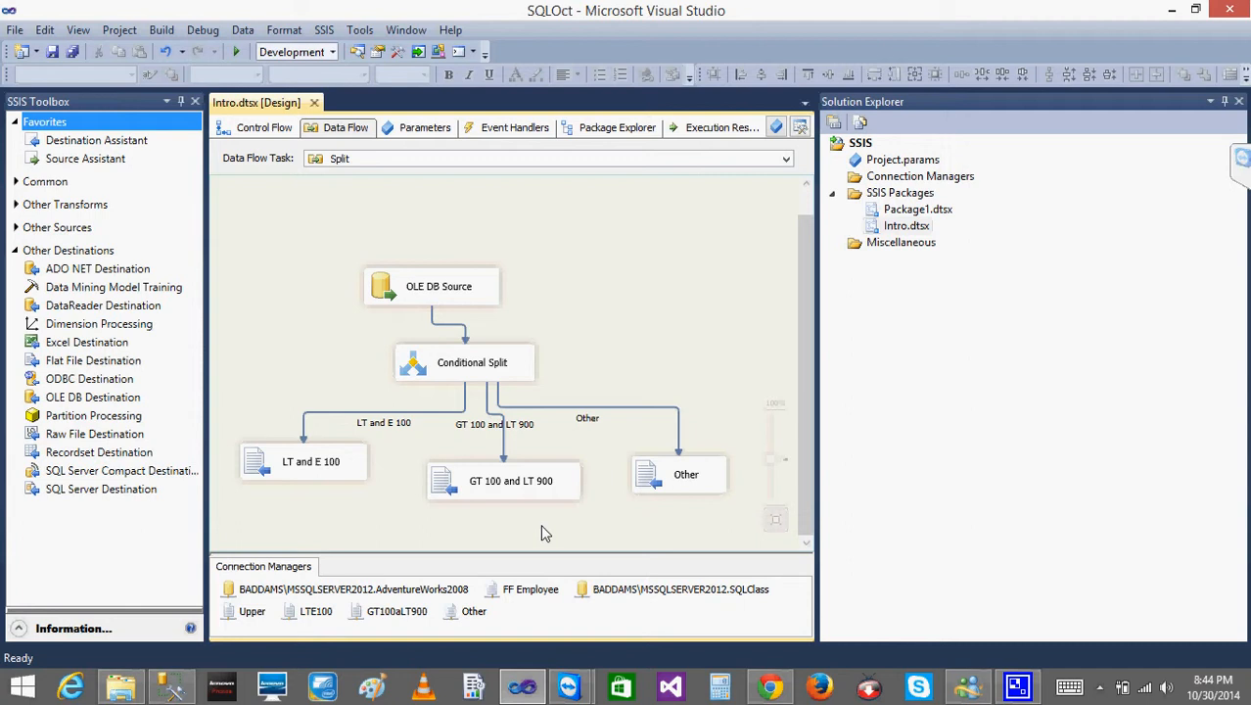
- Return to the TestSSISFiles folder, open Employee.txt to examine its comma-separated rows, and close it
left_click(121, 687)
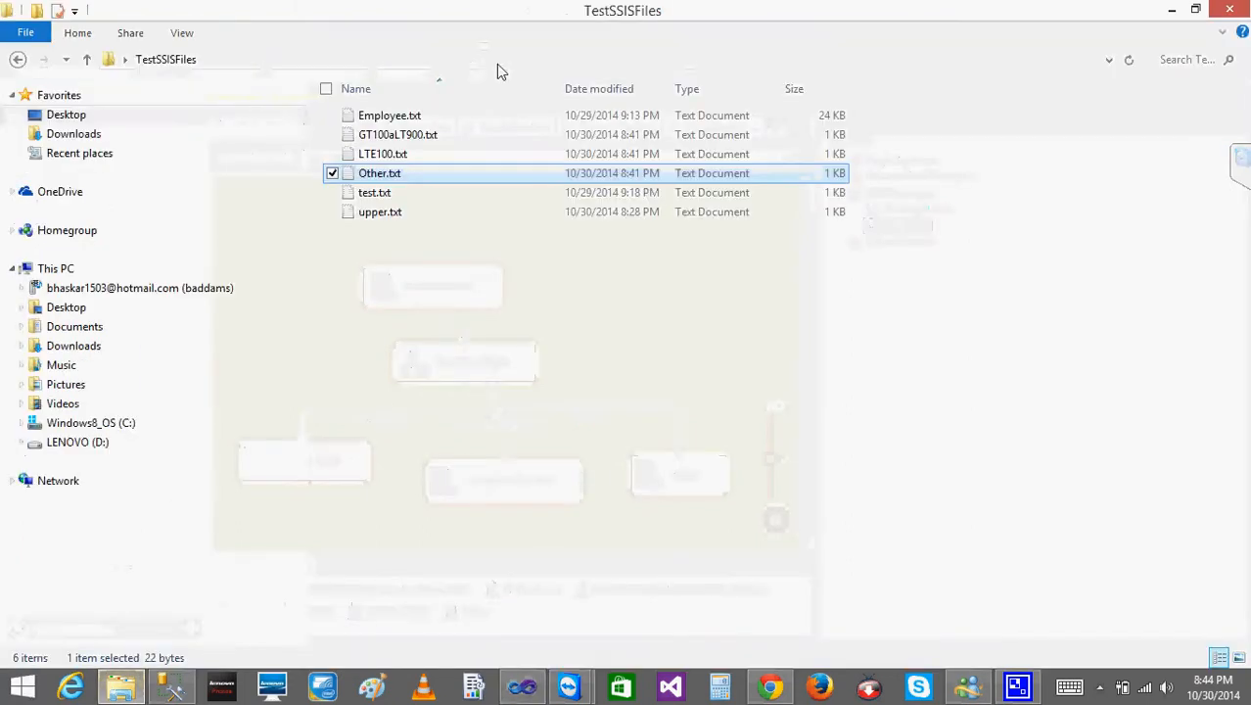
double_click(412, 119)
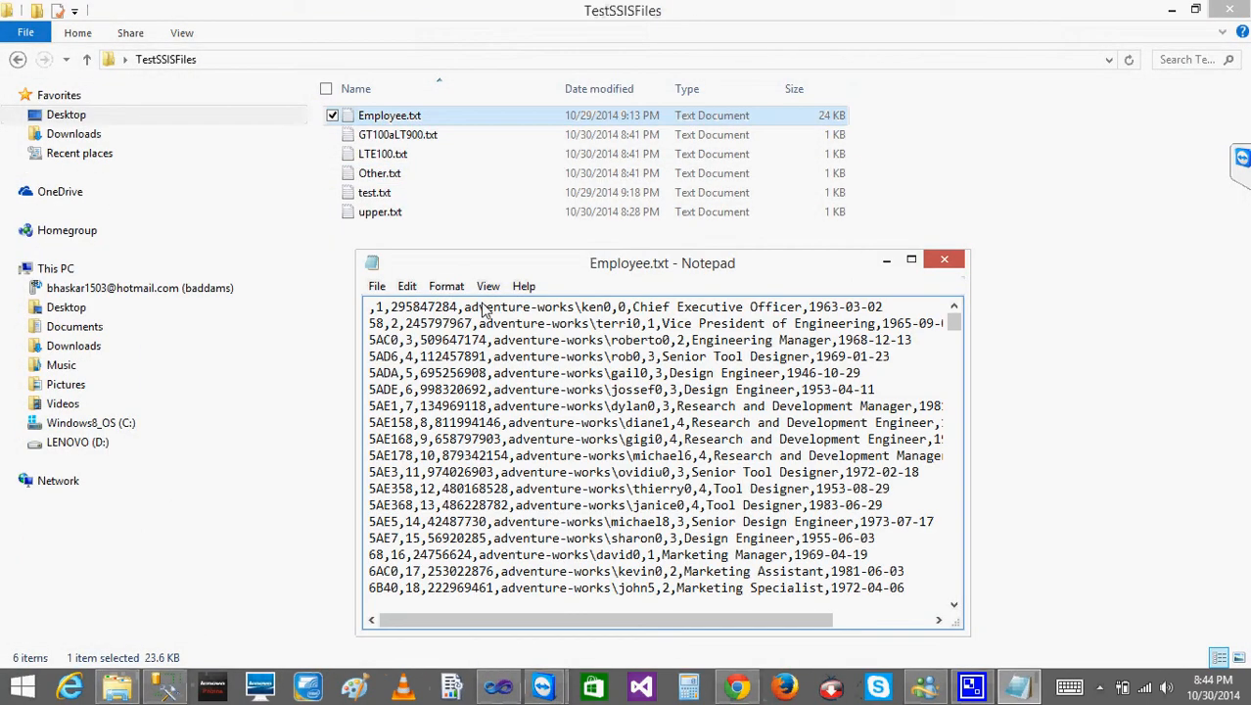
left_click(397, 325)
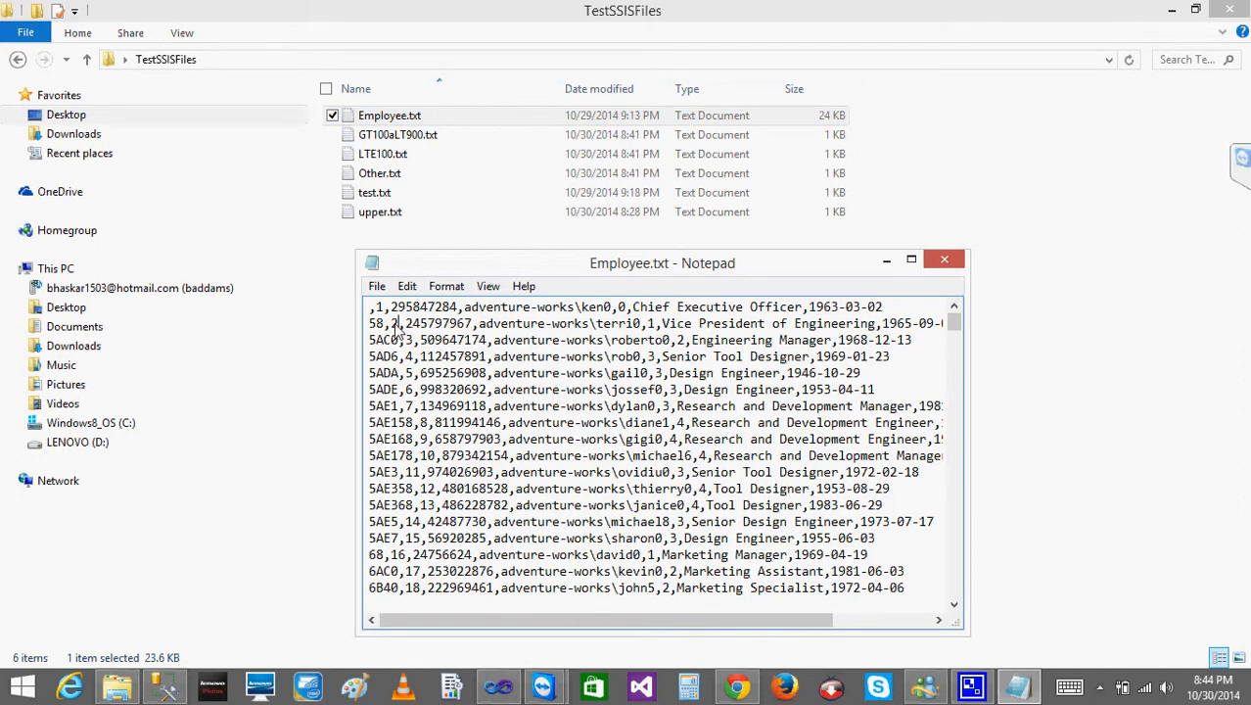
left_click(949, 262)
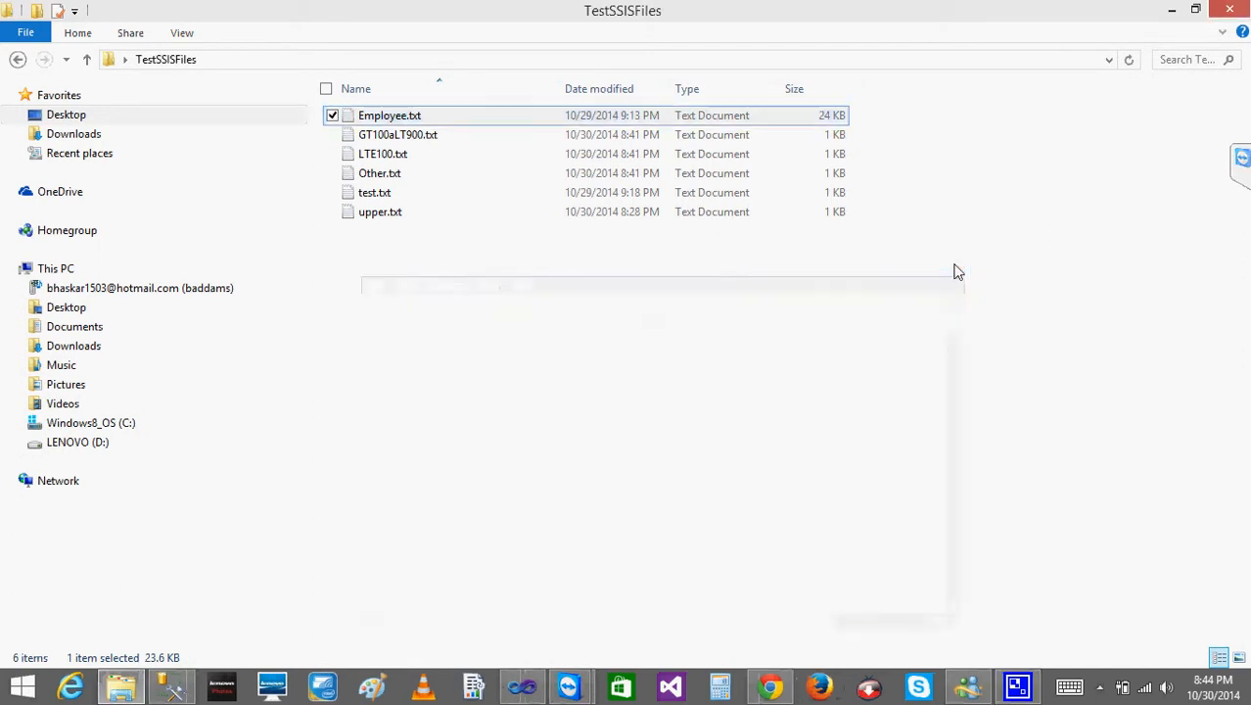
- Open LTE100.txt and insert the line "lethan100" above its first row
double_click(386, 159)
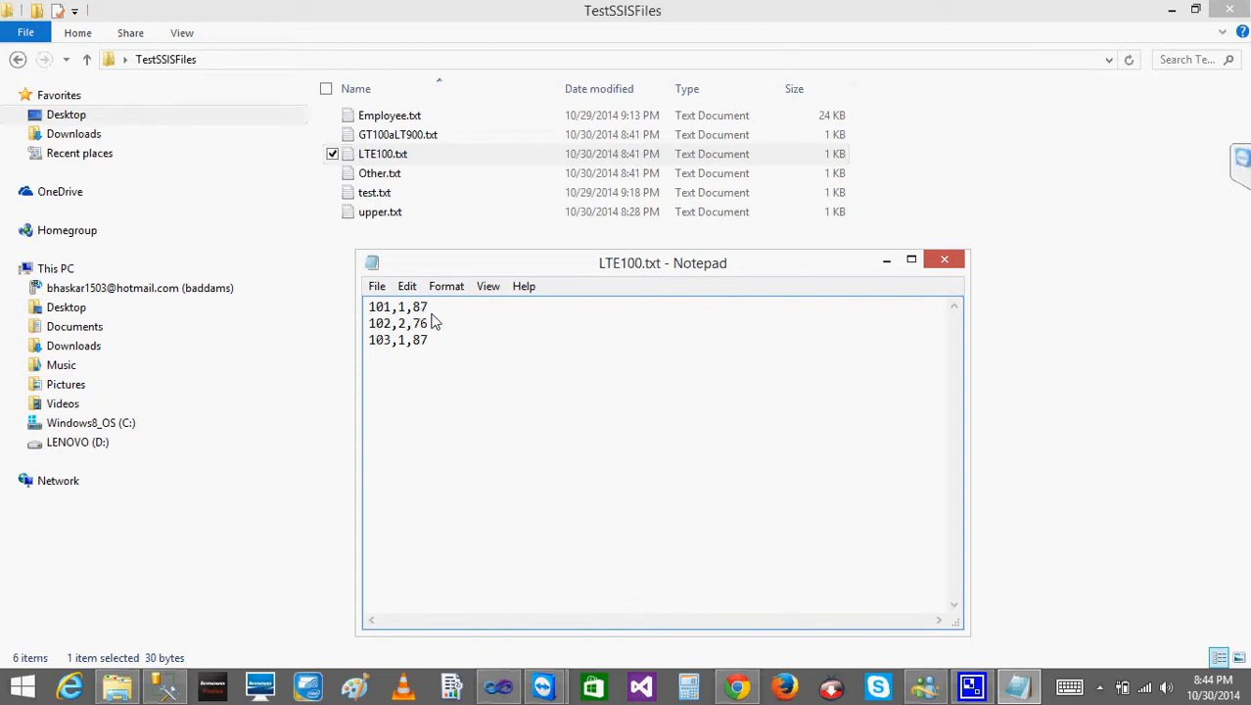
left_click(431, 316)
key("Right")
key("Right")
key("Right")
key("Right")
key("Right")
key("Right")
key("Right")
key("Right")
key("Right")
key("Right")
key("Left")
key("Up")
key("Up")
key("Return")
key("Up")
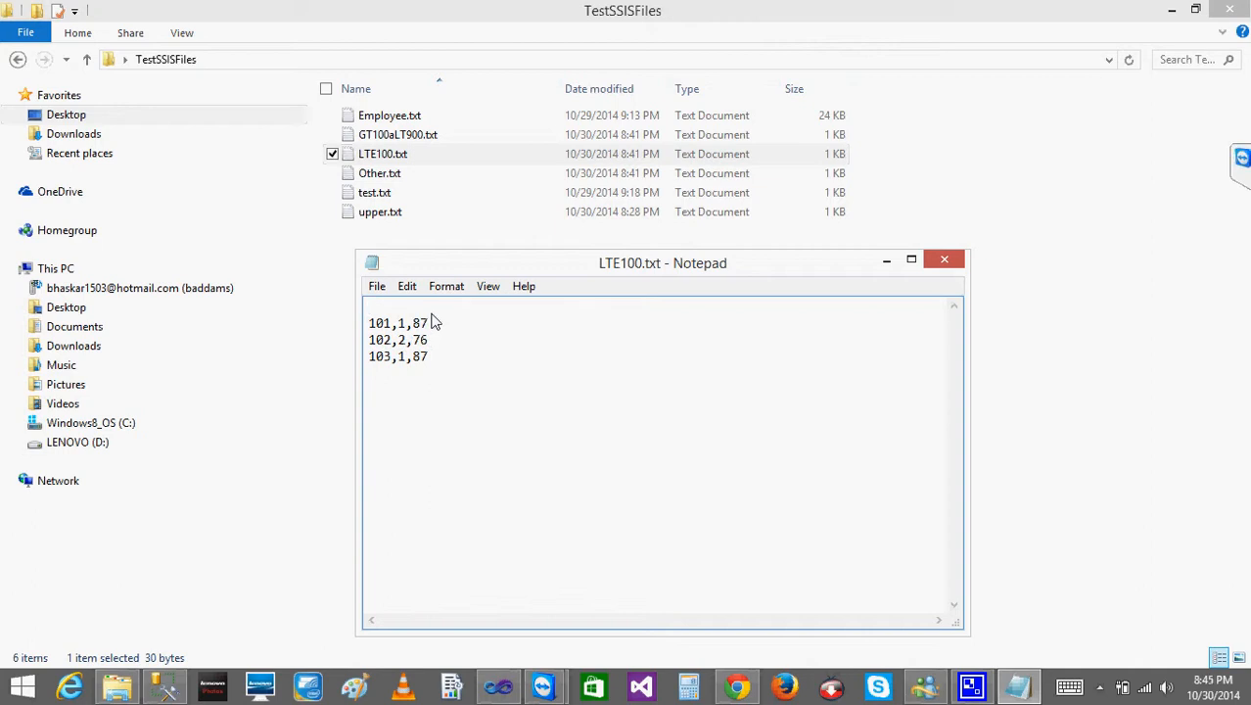
type("1ethan100")
- Enter "greta" below the data rows in LTE100.txt, and close the file without saving
key("Down")
key("Down")
key("Down")
key("Down")
type("gret")
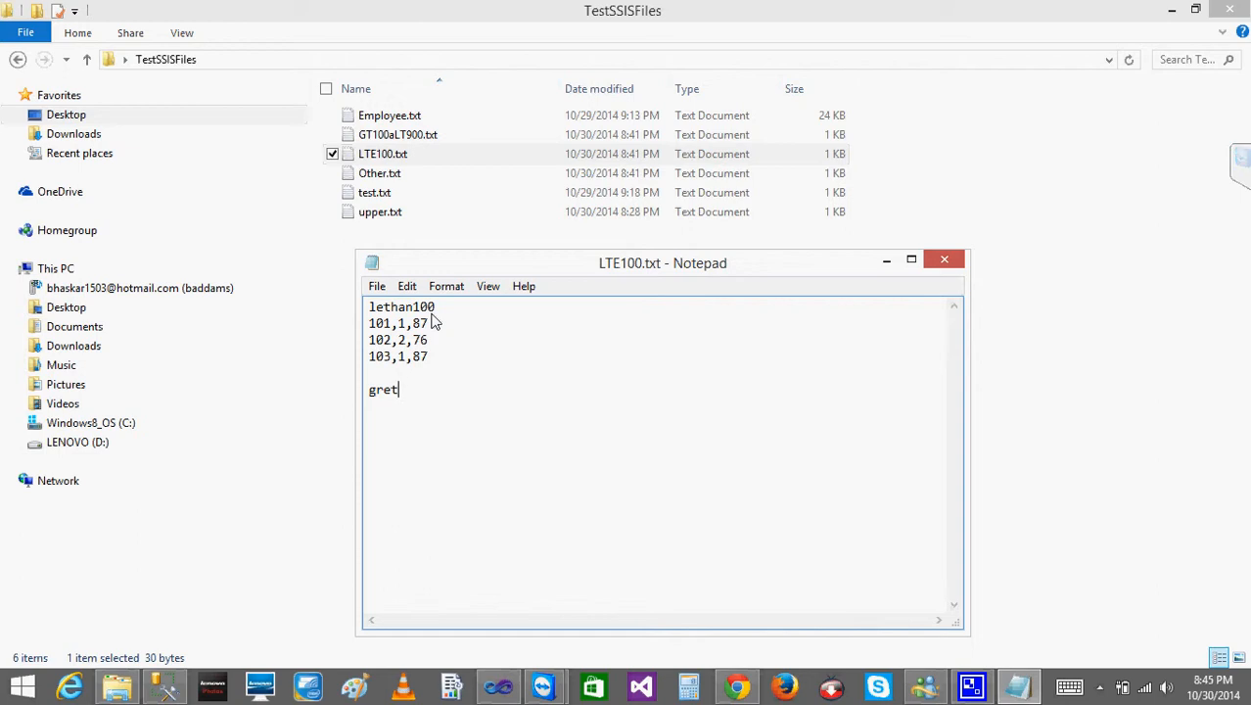
type("a")
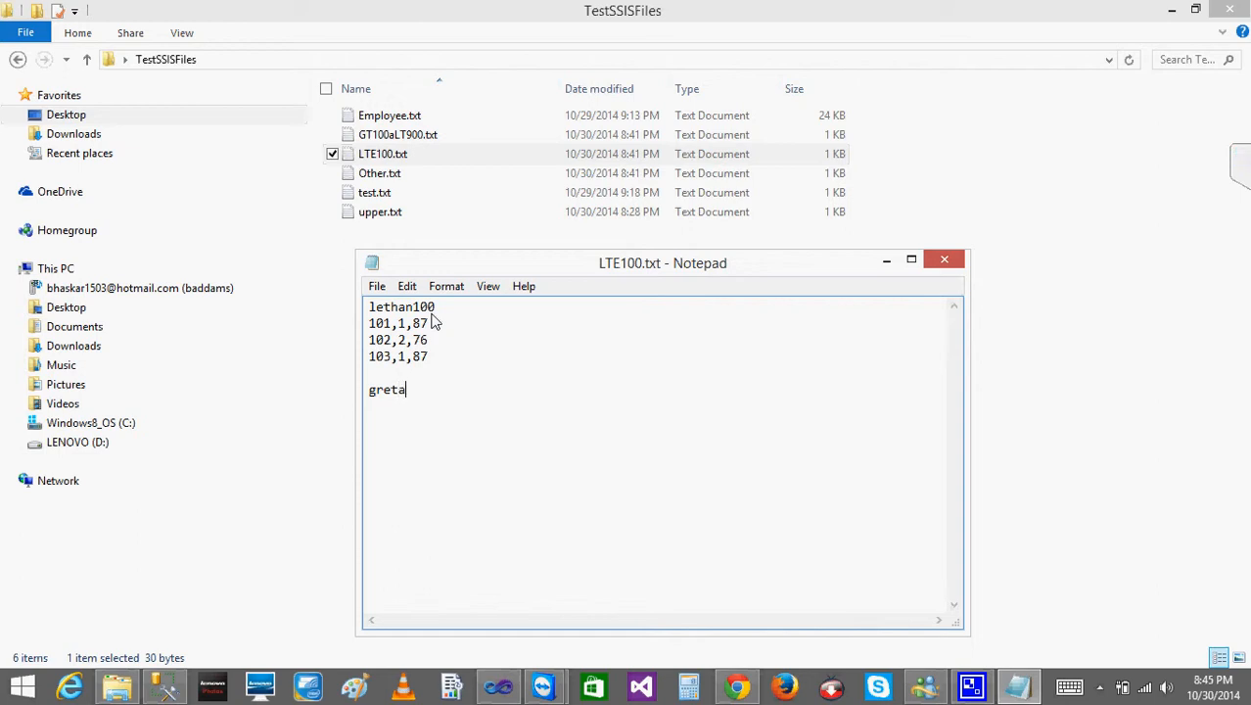
left_click(944, 260)
left_click(660, 355)
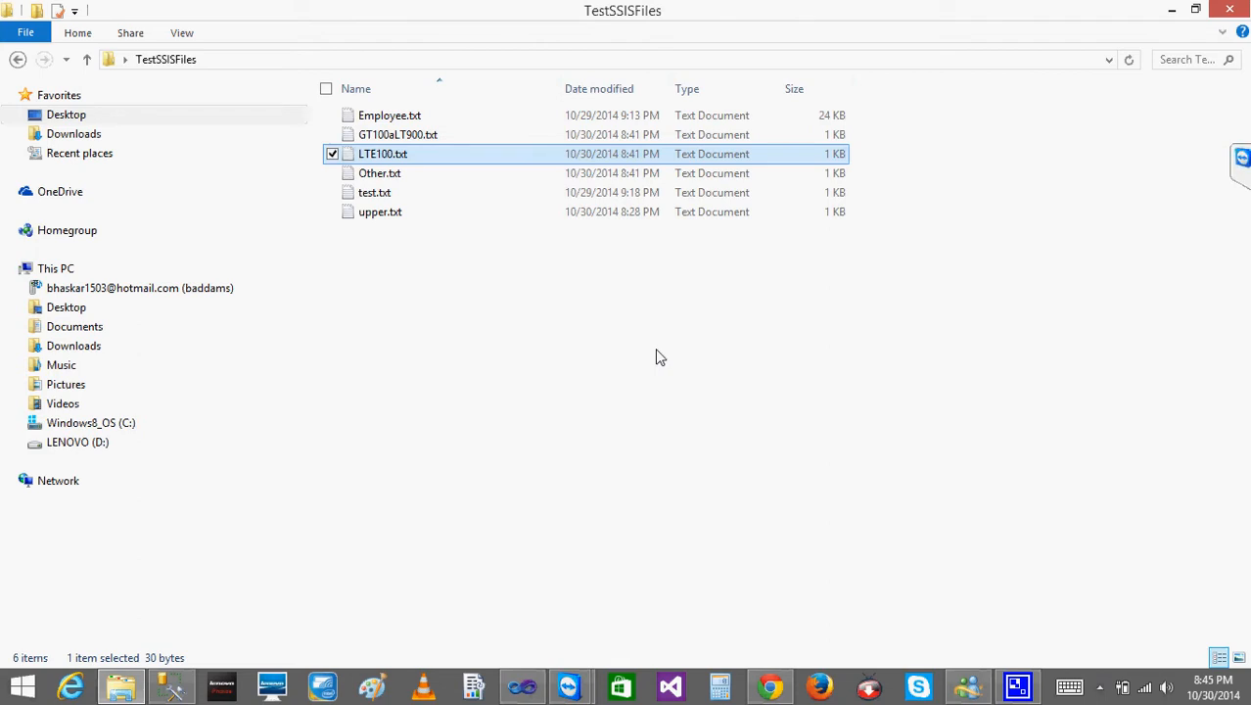
left_click(1101, 689)
right_click(1053, 509)
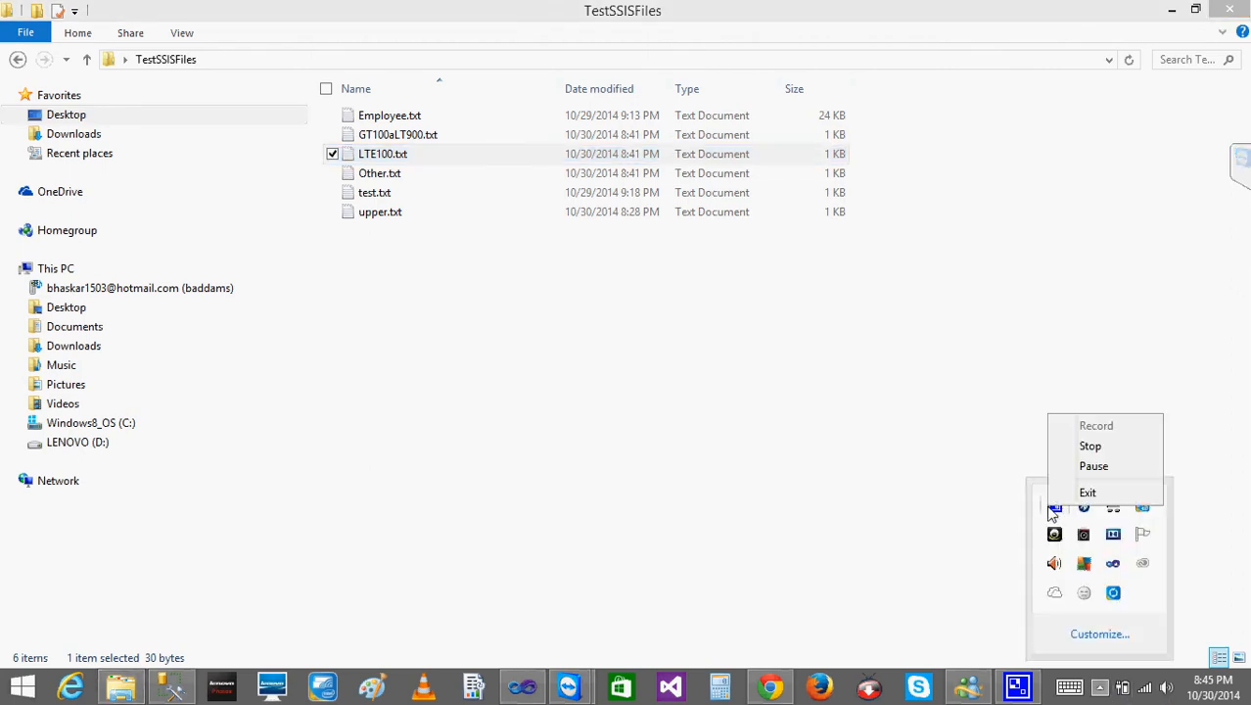